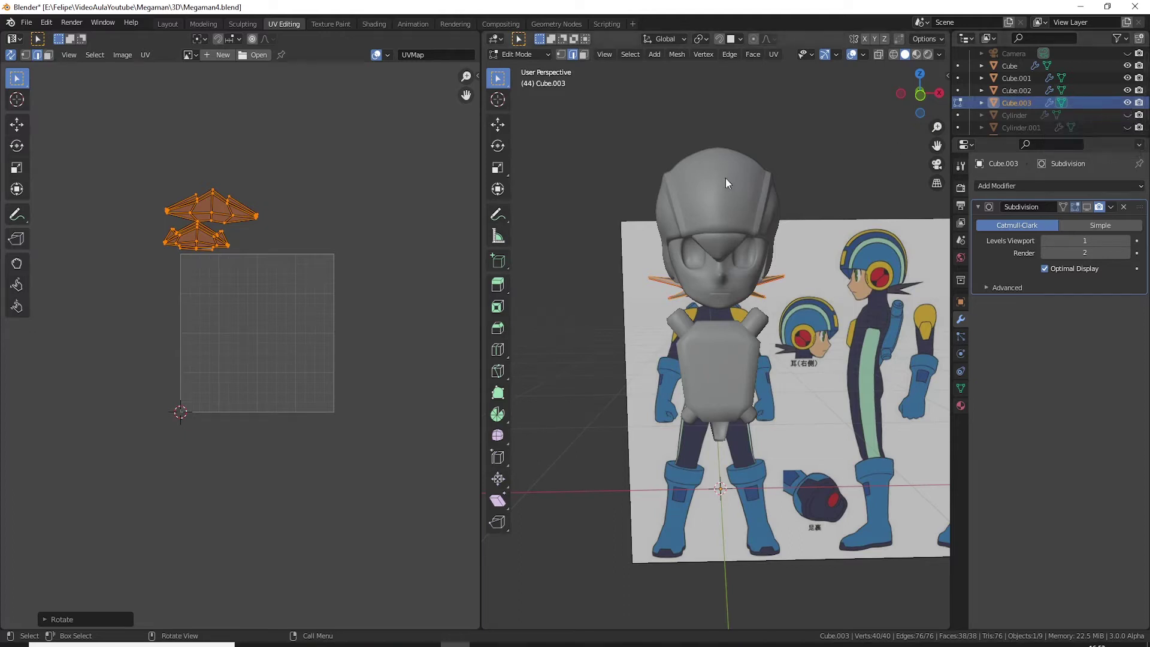
Step: Return to Object Mode and hide the helmet Cube.001 and visor Cube.002
{"action": "key", "text": "v"}
{"action": "key", "text": "Tab"}
{"action": "left_click", "coordinate": [756, 182]}
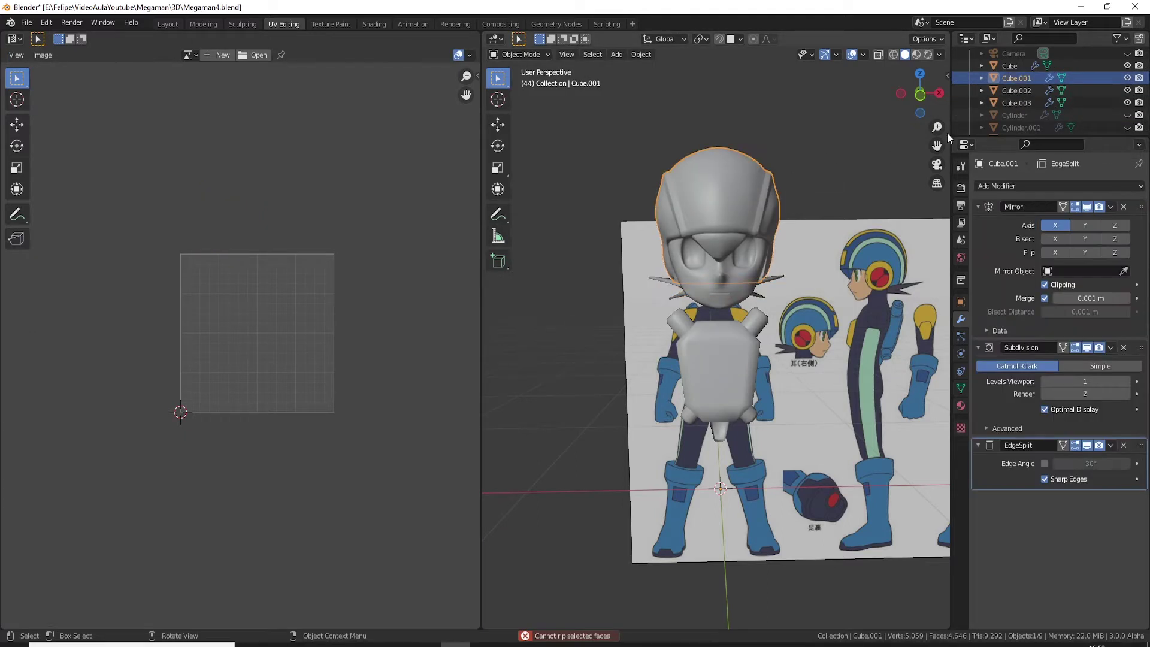
{"action": "left_click", "coordinate": [1127, 78]}
{"action": "left_click", "coordinate": [1017, 90]}
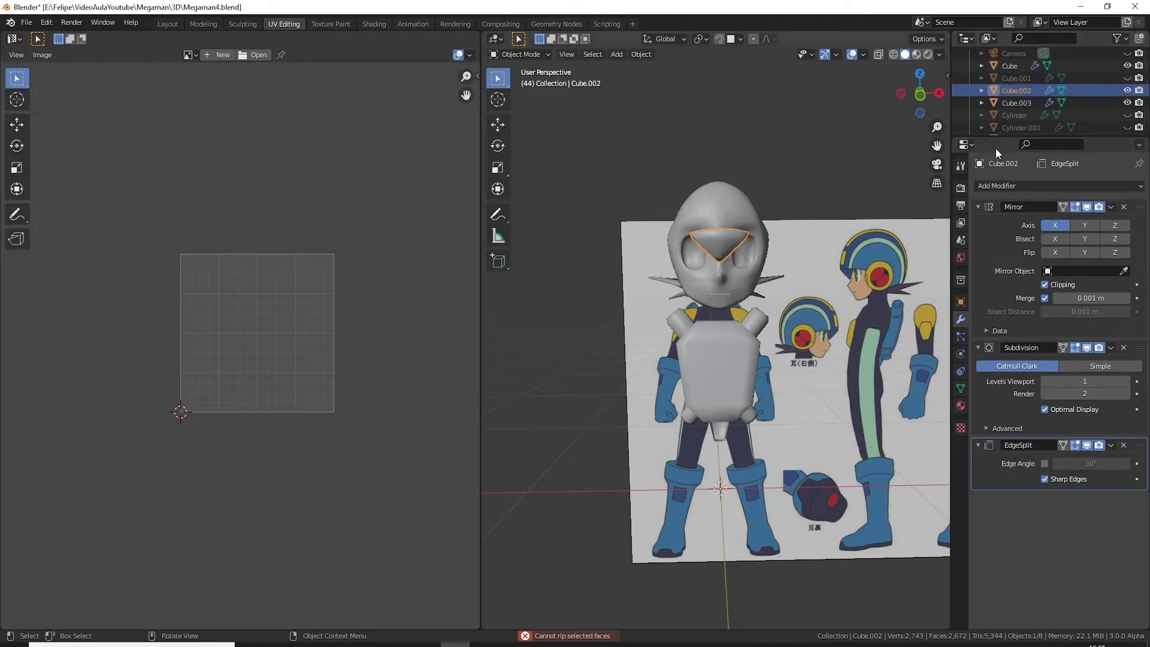
{"action": "left_click", "coordinate": [1127, 90]}
Step: Apply the Mirror modifier on the face mesh Cube, then edit it from a front view
{"action": "mouse_move", "coordinate": [724, 210]}
{"action": "middle_mouse_down"}
{"action": "mouse_move", "coordinate": [793, 190]}
{"action": "mouse_move", "coordinate": [761, 216]}
{"action": "middle_mouse_up"}
{"action": "left_click", "coordinate": [689, 257]}
{"action": "key", "text": "Tab"}
{"action": "key", "text": "Tab"}
{"action": "scroll", "coordinate": [760, 215], "scroll_direction": "up", "scroll_amount": 2}
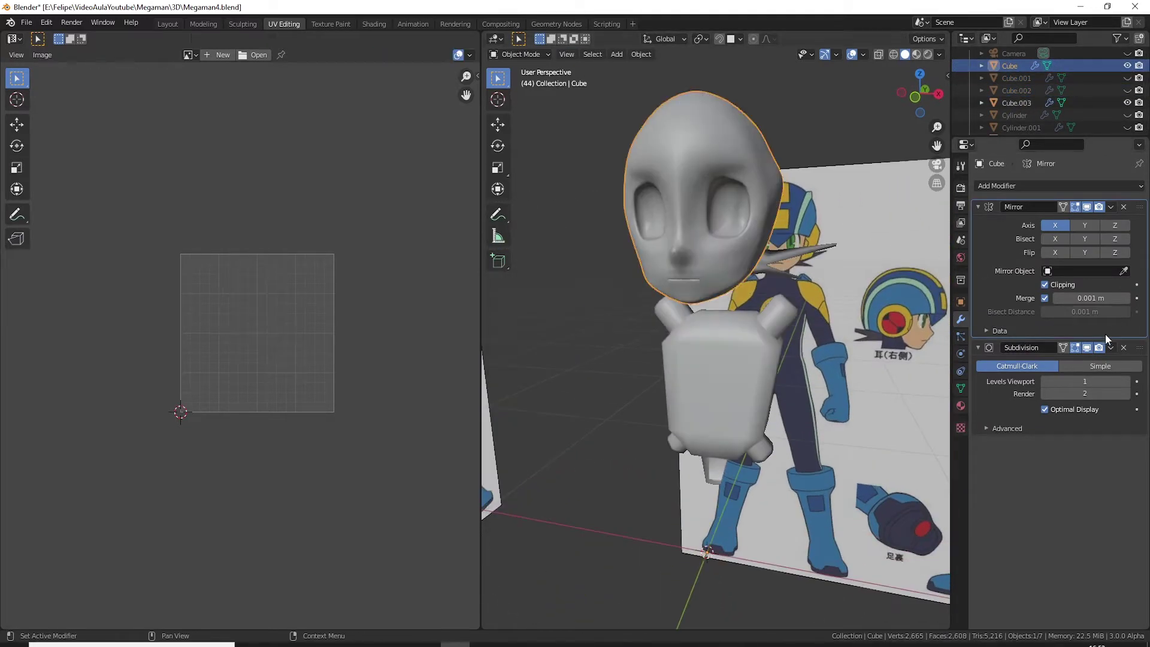
{"action": "left_click", "coordinate": [1111, 208]}
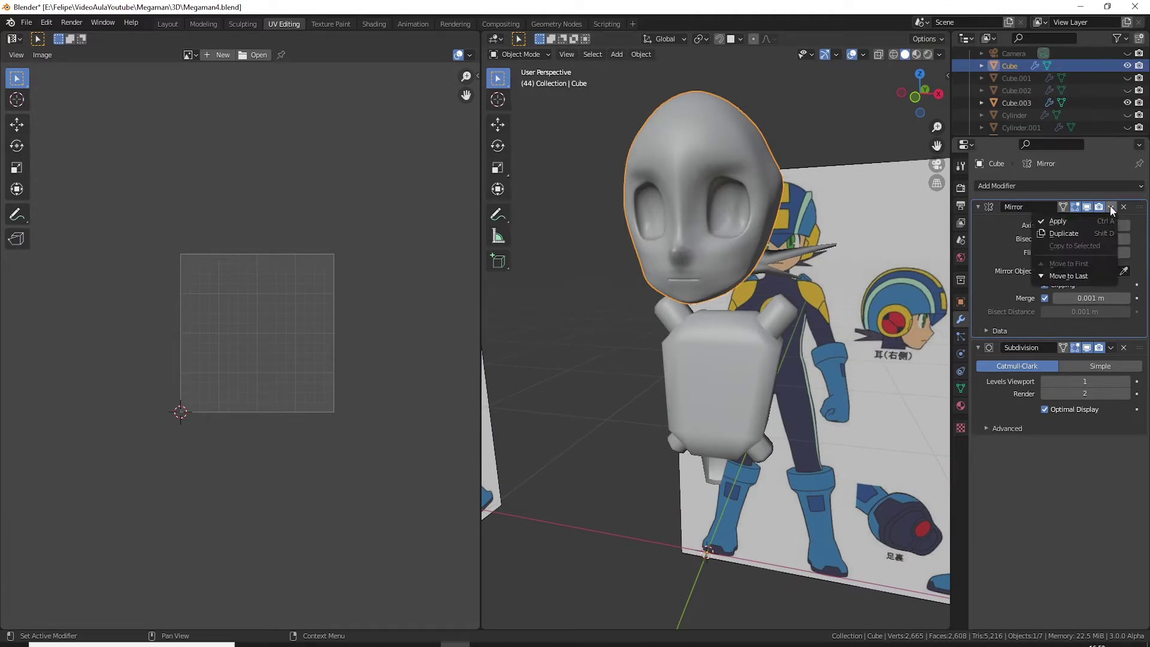
{"action": "left_click", "coordinate": [1100, 222]}
{"action": "key", "text": "Tab"}
{"action": "middle_click_drag", "start_coordinate": [738, 187], "coordinate": [759, 206]}
Step: Pick a shortest edge path along the head's centre line
{"action": "key", "text": "3"}
{"action": "left_click", "coordinate": [718, 231]}
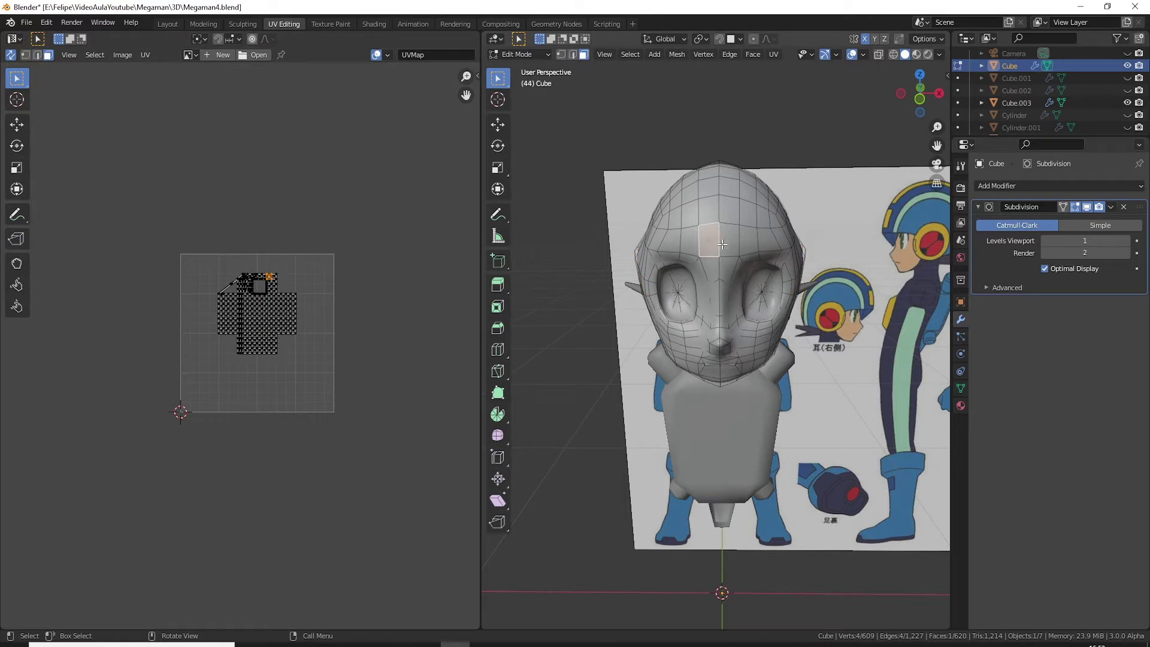
{"action": "key", "text": "2"}
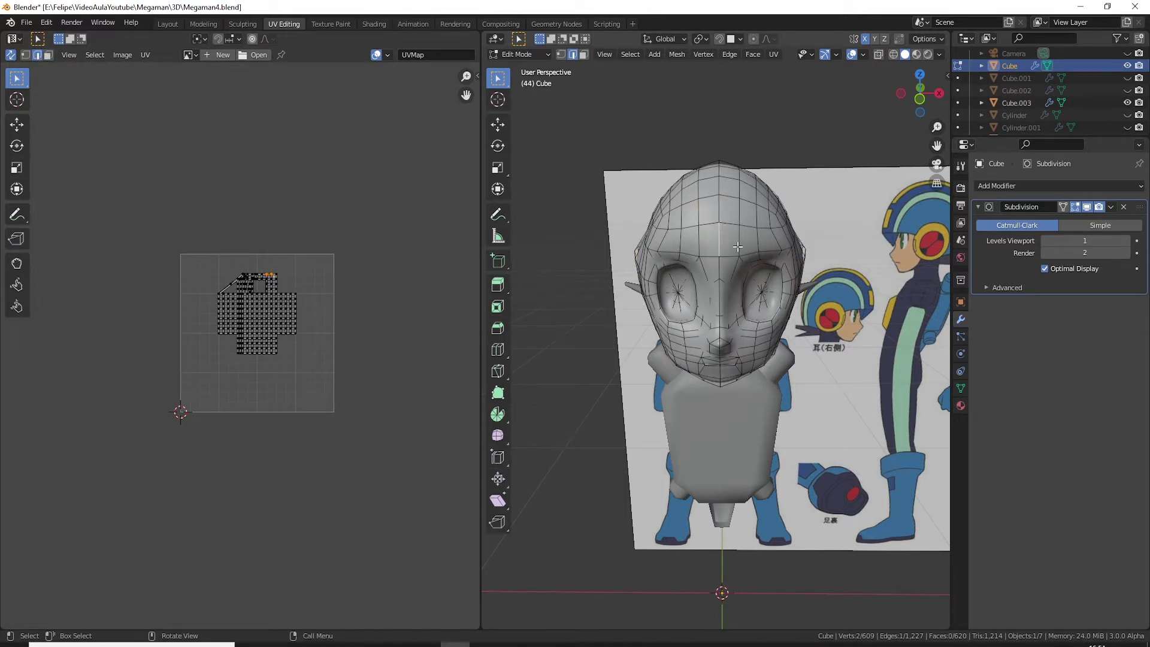
{"action": "scroll", "coordinate": [725, 252], "scroll_direction": "up", "scroll_amount": 2}
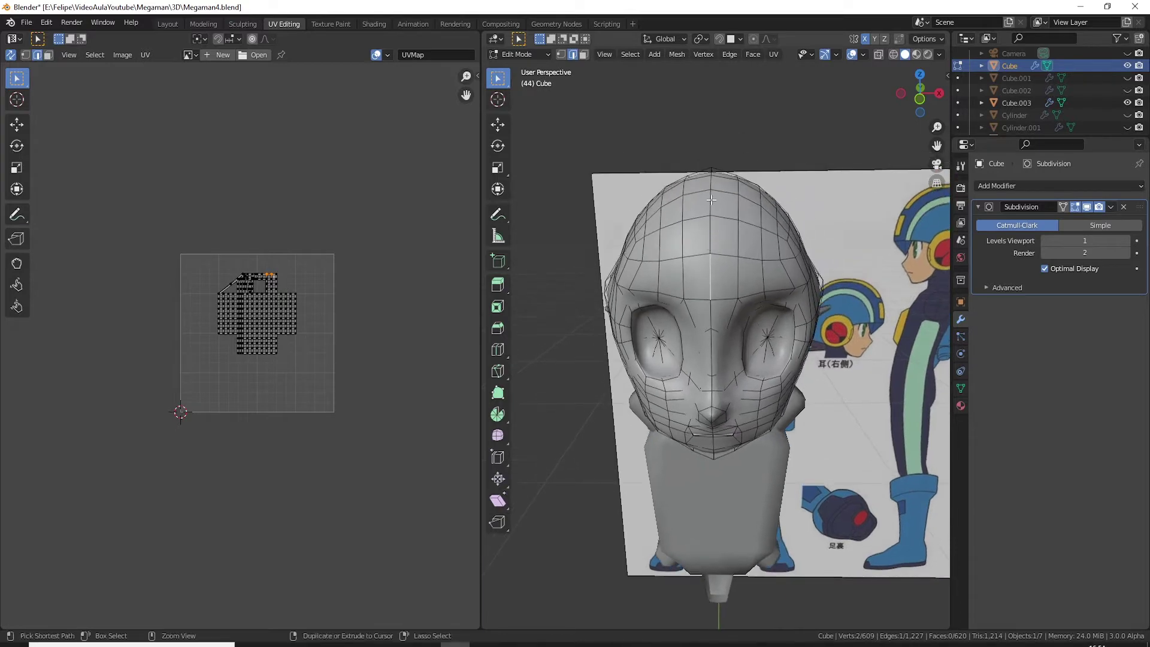
{"action": "left_click", "coordinate": [711, 199], "text": "ctrl"}
{"action": "middle_click_drag", "start_coordinate": [711, 200], "coordinate": [630, 266]}
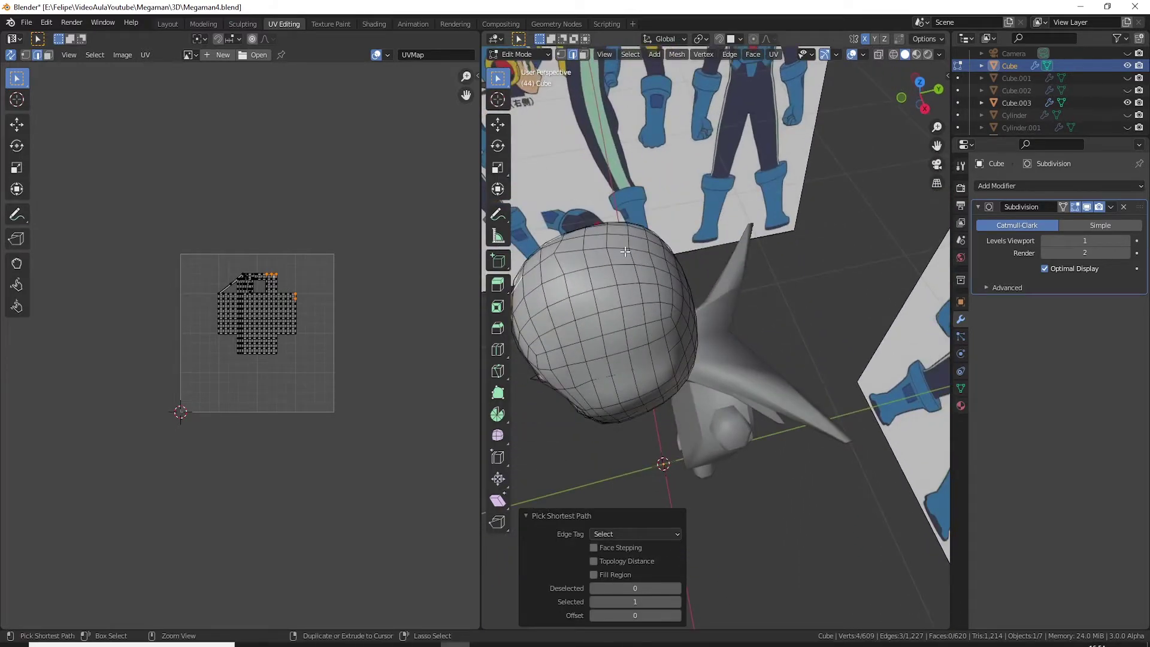
{"action": "middle_click_drag", "start_coordinate": [721, 260], "coordinate": [630, 231]}
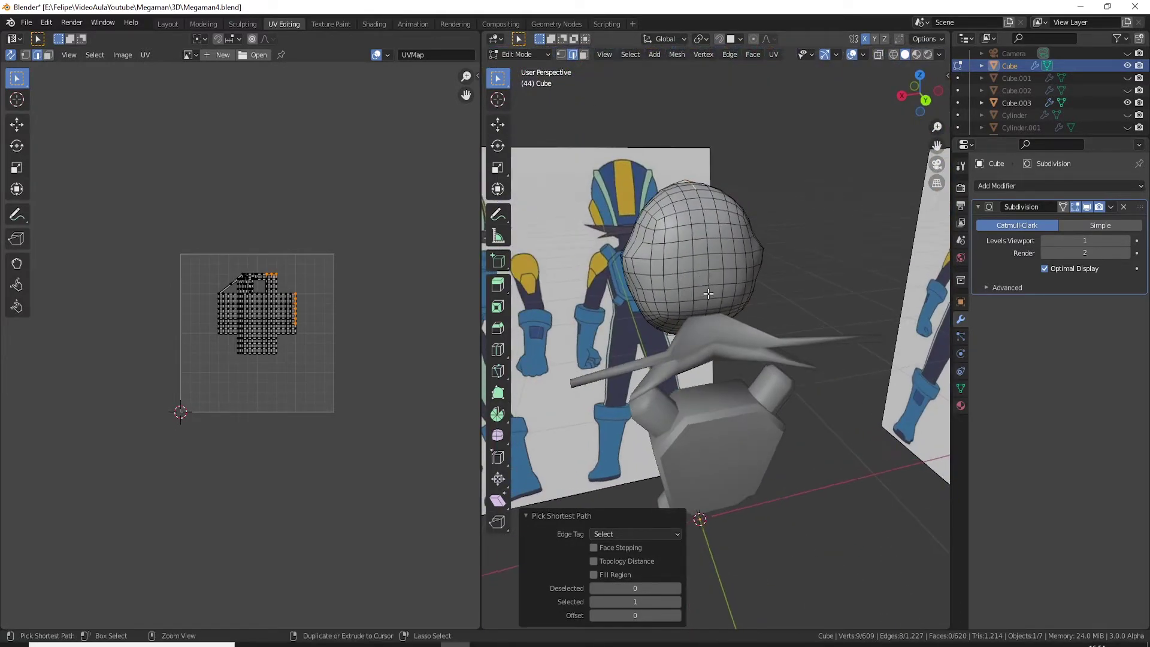
{"action": "mouse_move", "coordinate": [707, 302]}
{"action": "middle_mouse_down"}
{"action": "mouse_move", "coordinate": [694, 305]}
{"action": "mouse_move", "coordinate": [809, 288]}
{"action": "middle_mouse_up"}
{"action": "scroll", "coordinate": [694, 305], "scroll_direction": "up", "scroll_amount": 2}
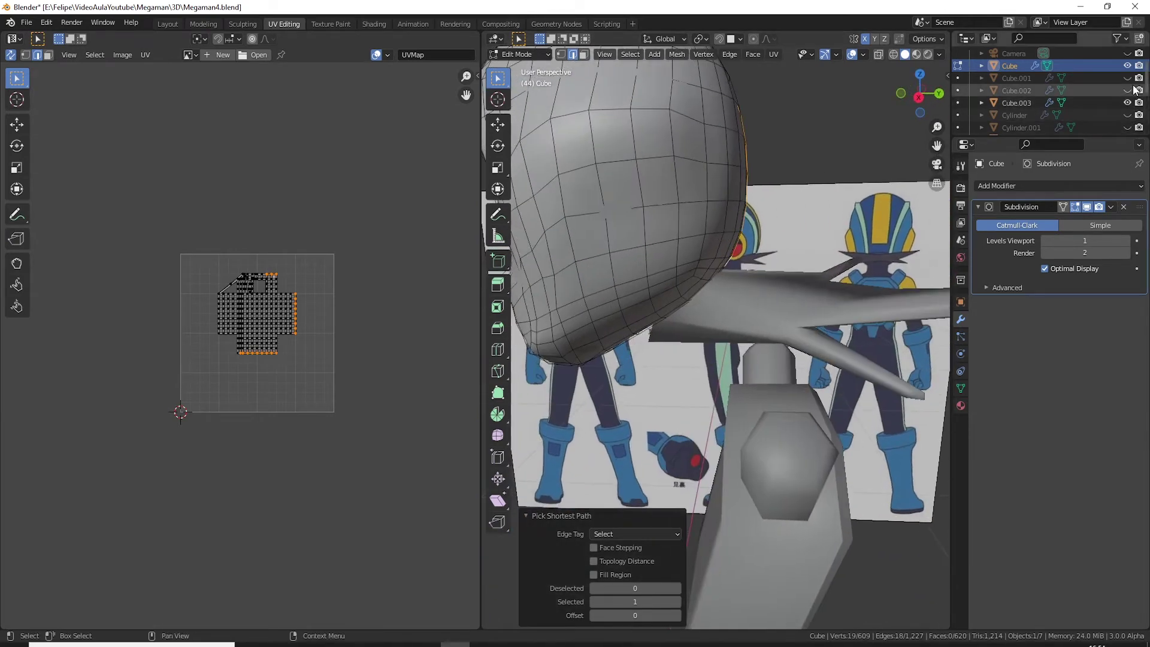
{"action": "scroll", "coordinate": [1134, 90], "scroll_direction": "up", "scroll_amount": 2}
Step: Hide the ear spikes Cube.003 and pick an edge path across the lower back of the head
{"action": "left_click", "coordinate": [1127, 127]}
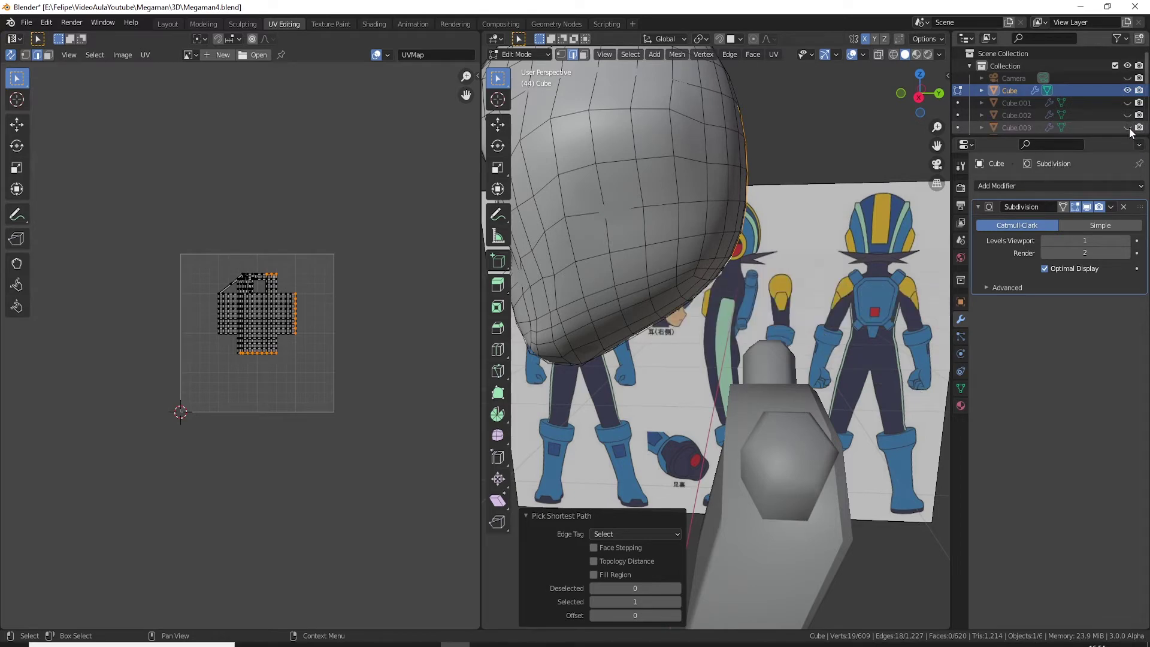
{"action": "middle_click_drag", "start_coordinate": [732, 244], "coordinate": [721, 262]}
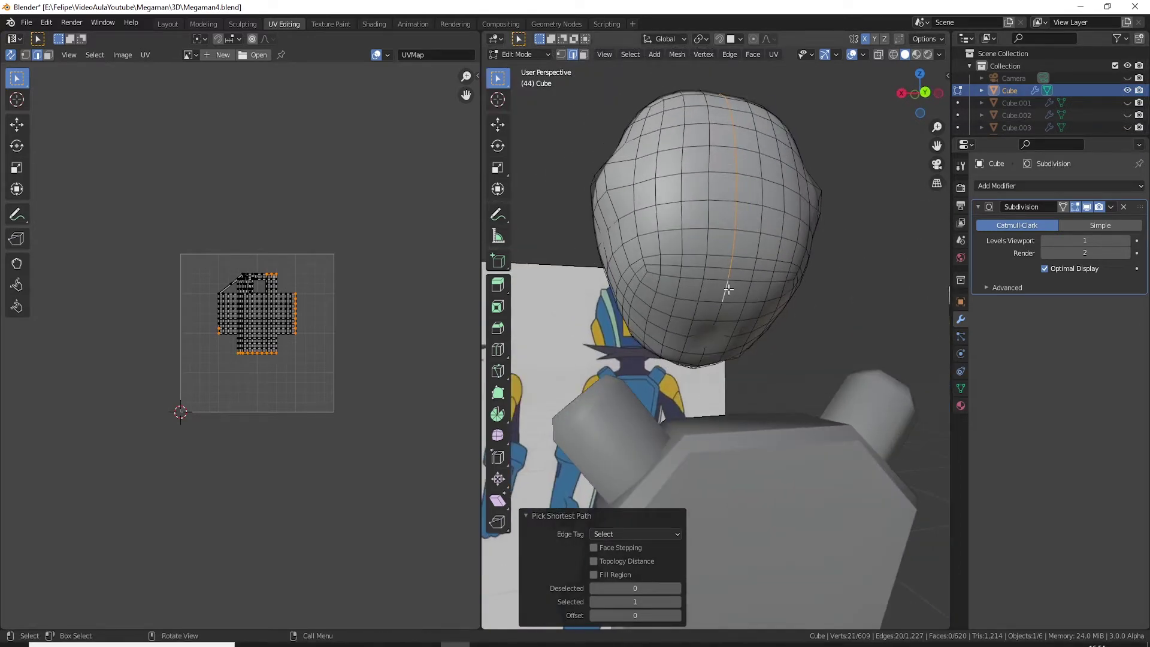
{"action": "middle_click_drag", "start_coordinate": [708, 291], "coordinate": [687, 299]}
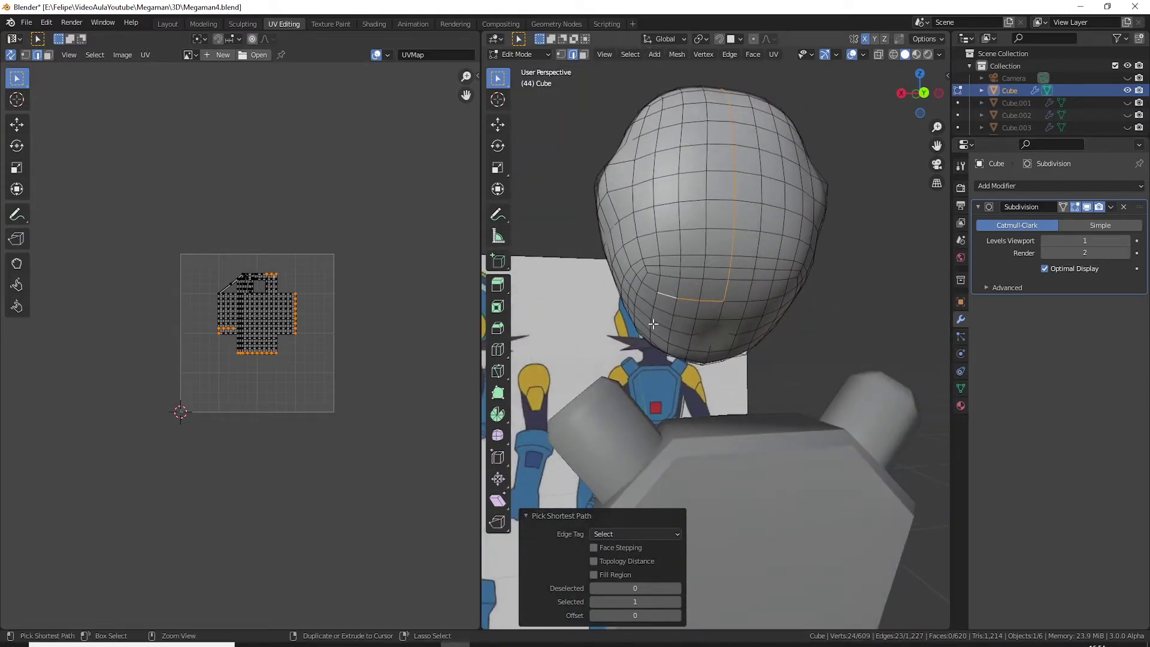
{"action": "key", "text": "ctrl+z"}
{"action": "left_click", "coordinate": [652, 319], "text": "ctrl"}
Step: Extend the edge path around the head's lower rim, dropping one stray edge
{"action": "middle_click_drag", "start_coordinate": [742, 351], "coordinate": [795, 347]}
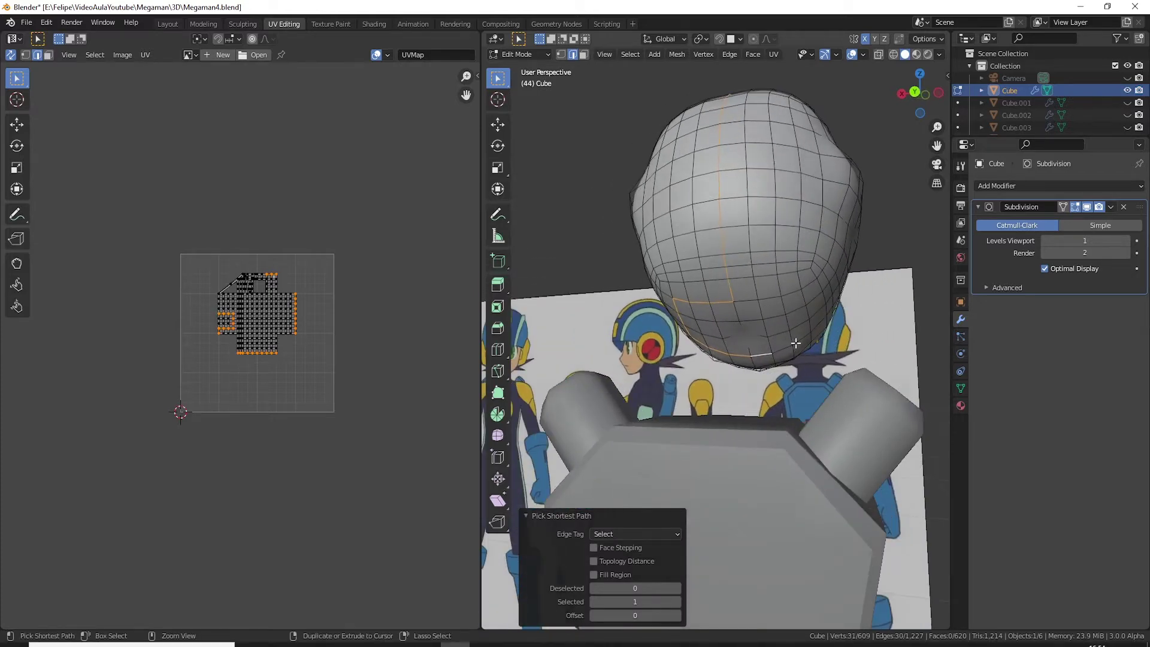
{"action": "middle_click_drag", "start_coordinate": [753, 302], "coordinate": [762, 303]}
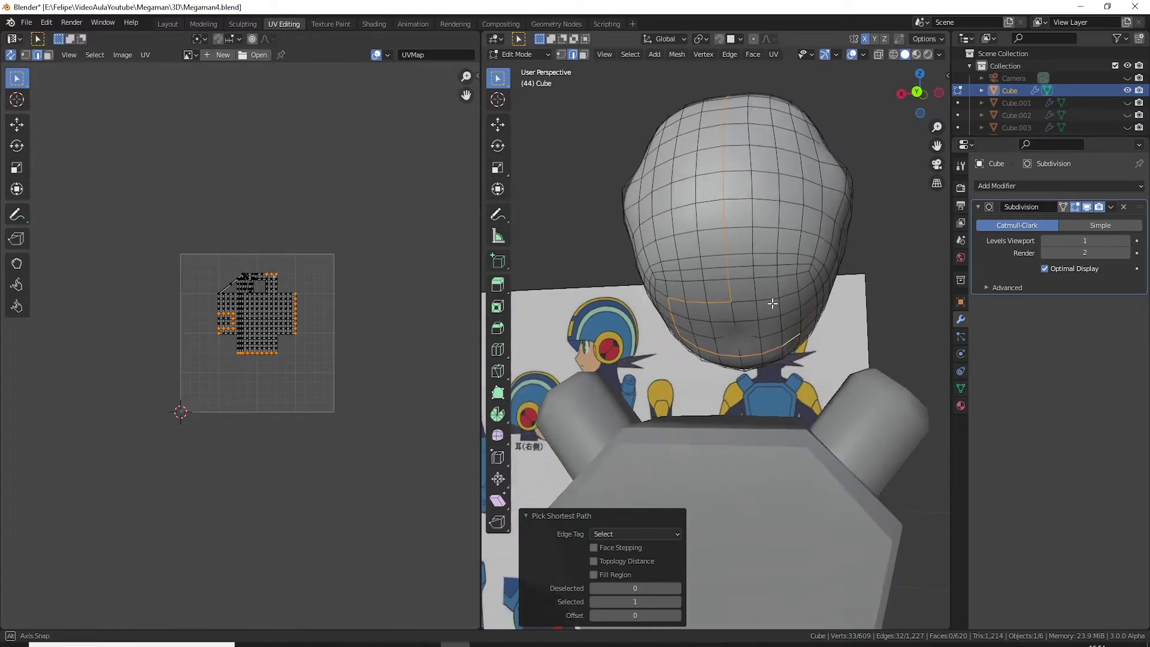
{"action": "left_click", "coordinate": [748, 302], "text": "shift"}
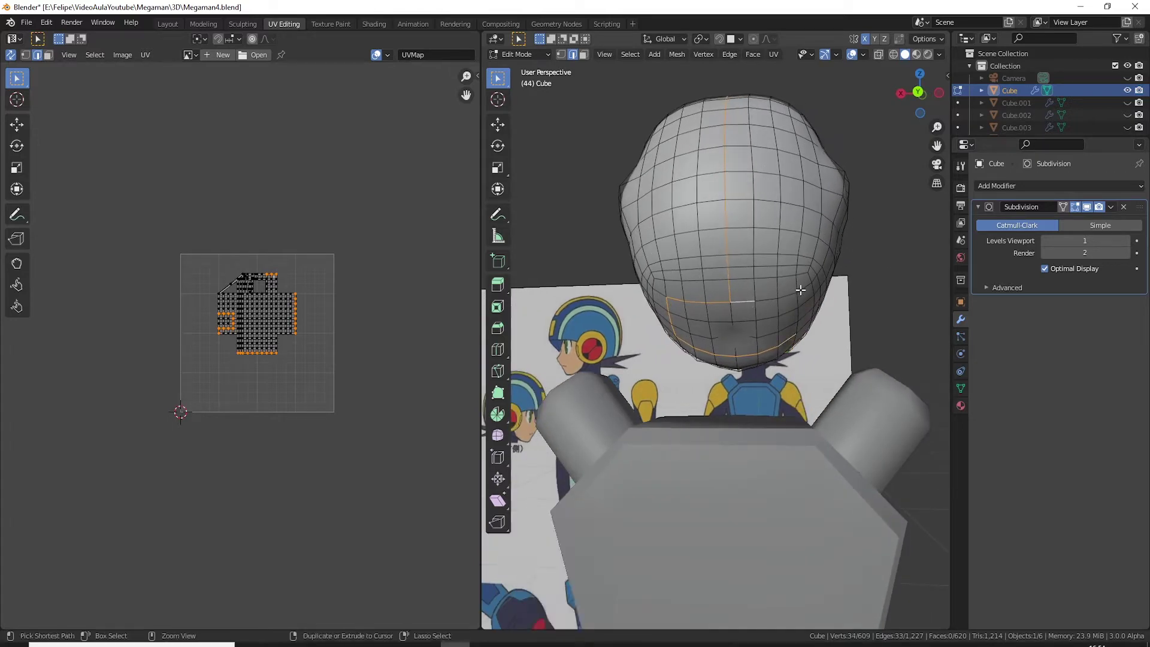
{"action": "left_click", "coordinate": [801, 290], "text": "ctrl"}
{"action": "middle_click_drag", "start_coordinate": [801, 290], "coordinate": [802, 295]}
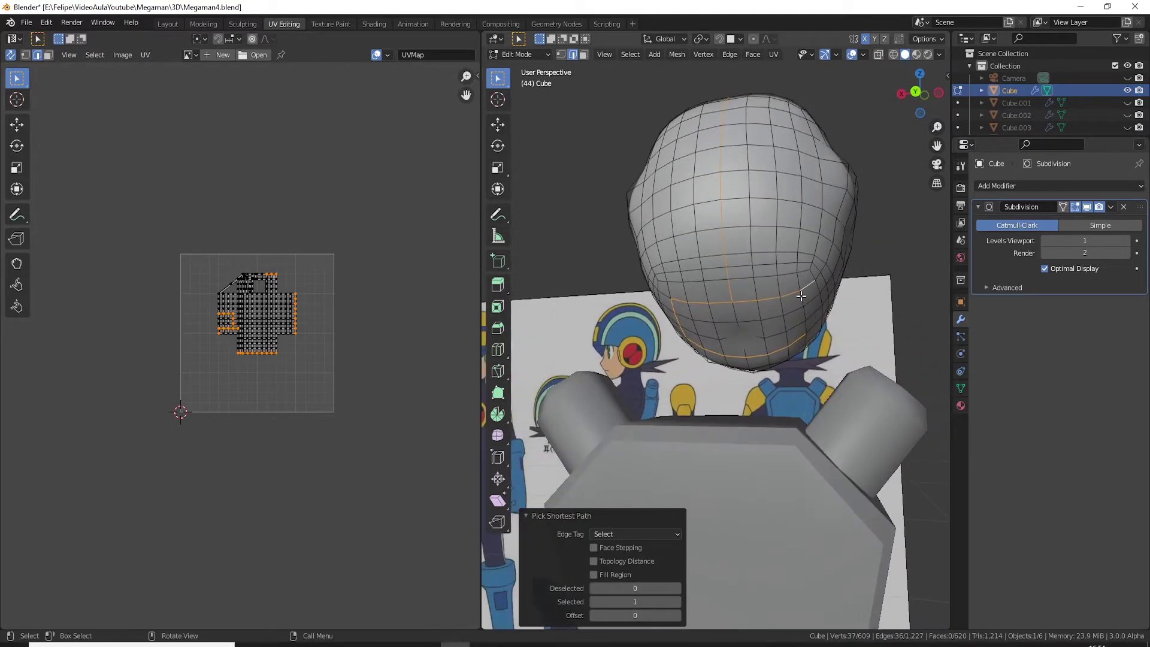
{"action": "left_click", "coordinate": [801, 300], "text": "shift"}
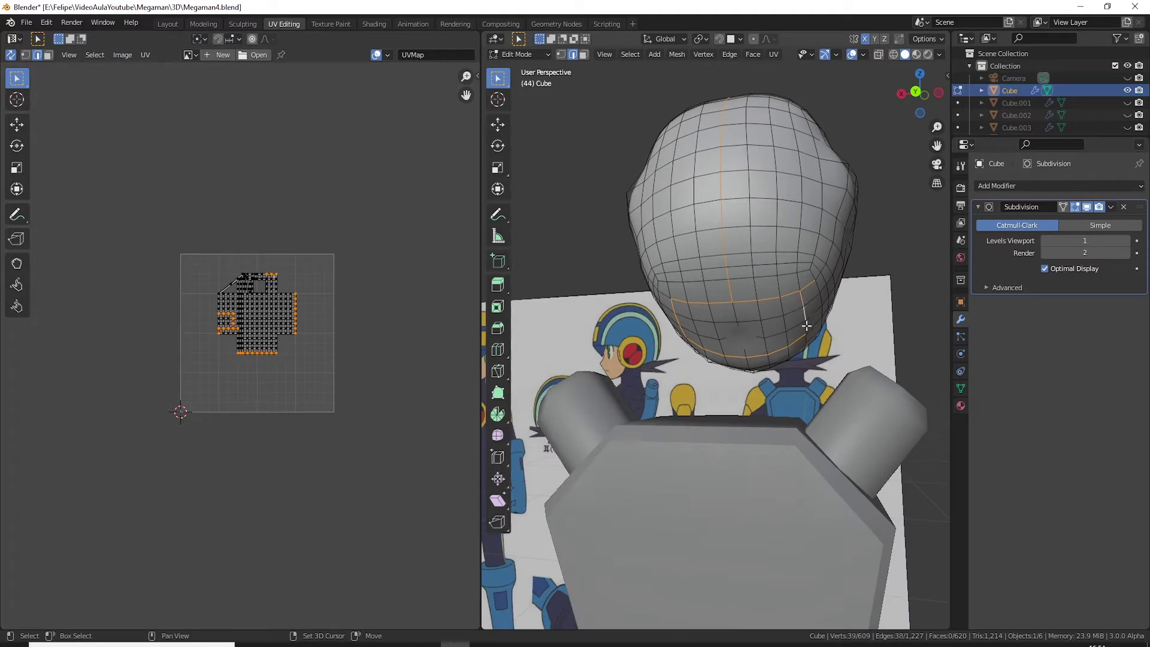
{"action": "left_click", "coordinate": [817, 301], "text": "shift"}
{"action": "mouse_move", "coordinate": [817, 301]}
{"action": "middle_mouse_down"}
{"action": "mouse_move", "coordinate": [849, 300]}
{"action": "mouse_move", "coordinate": [789, 301]}
{"action": "mouse_move", "coordinate": [847, 316]}
{"action": "mouse_move", "coordinate": [827, 317]}
{"action": "mouse_move", "coordinate": [684, 234]}
{"action": "middle_mouse_up"}
Step: Mark the selected edges as a seam and unwrap the whole head mesh
{"action": "right_click", "coordinate": [732, 264]}
{"action": "left_click", "coordinate": [693, 282]}
{"action": "left_click", "coordinate": [684, 234]}
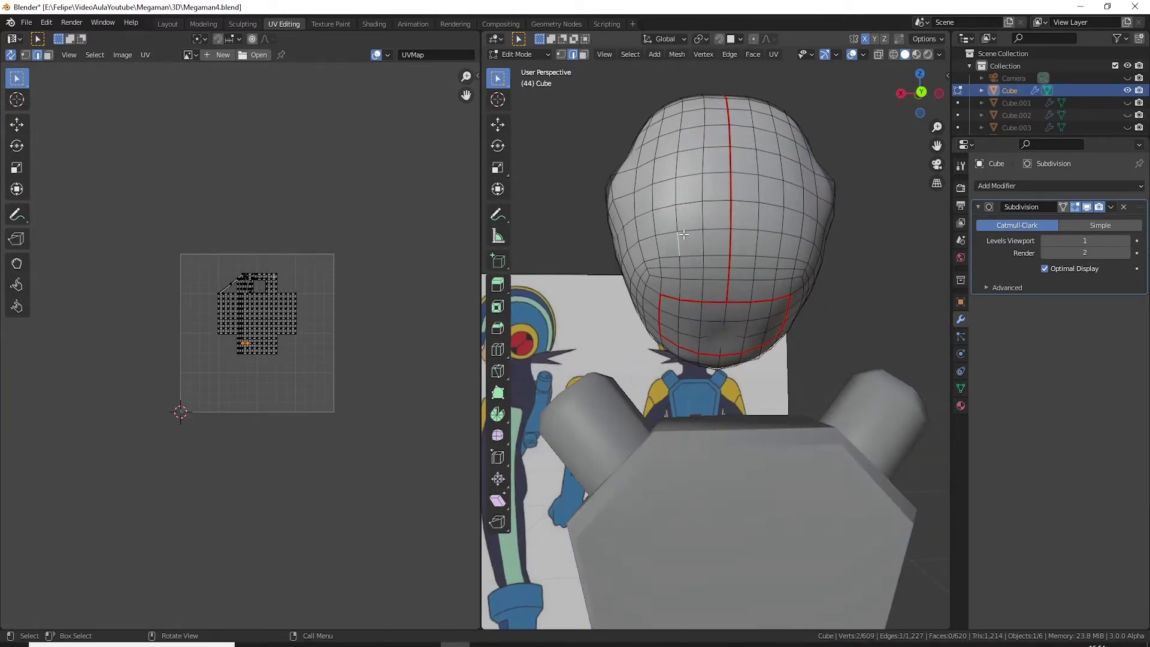
{"action": "key", "text": "a"}
{"action": "key", "text": "u"}
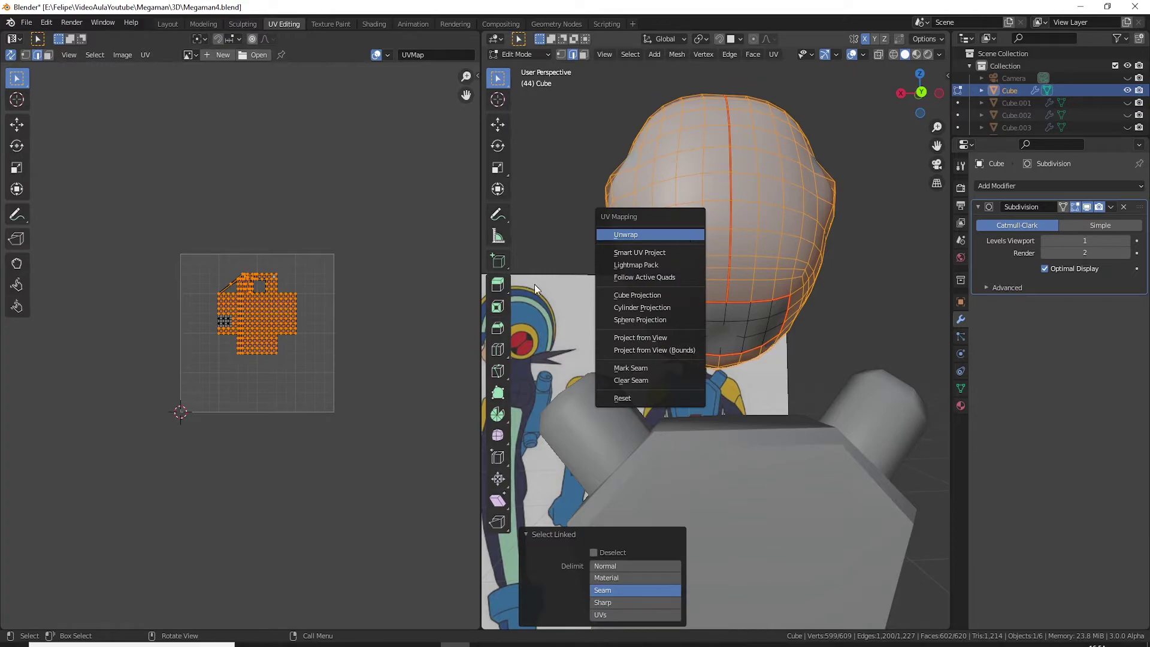
{"action": "key", "text": "Return"}
Step: Rotate the head UV island by 90° and then by 180°
{"action": "scroll", "coordinate": [262, 338], "scroll_direction": "up", "scroll_amount": 5}
{"action": "key", "text": "r"}
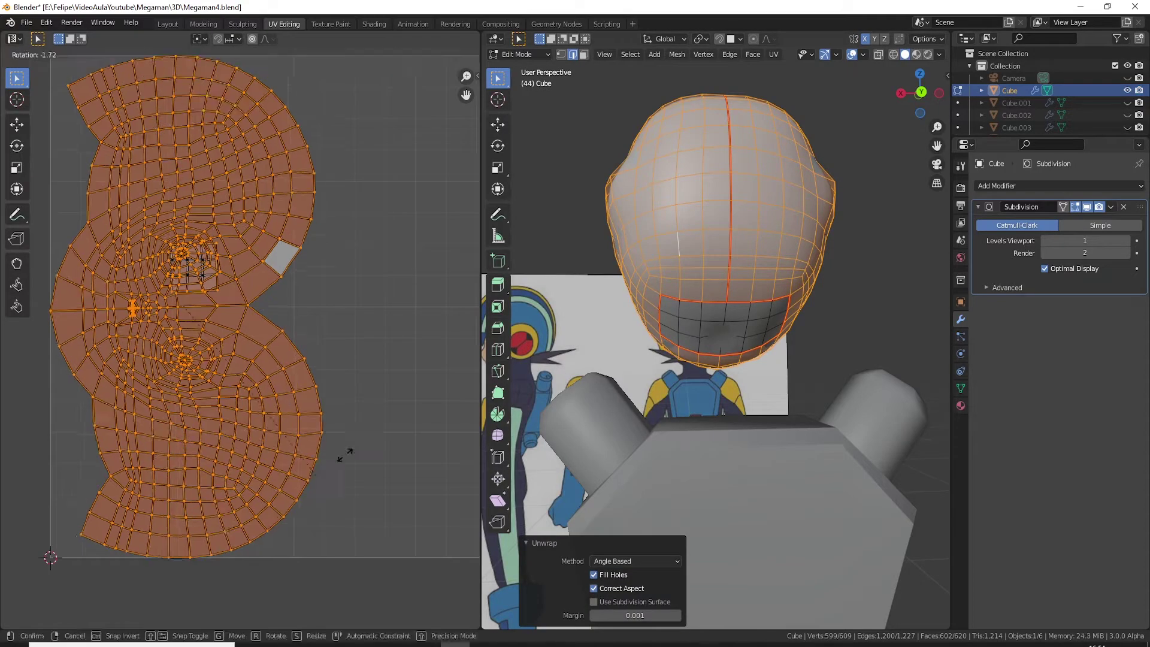
{"action": "key", "text": "Escape"}
{"action": "type", "text": "r"}
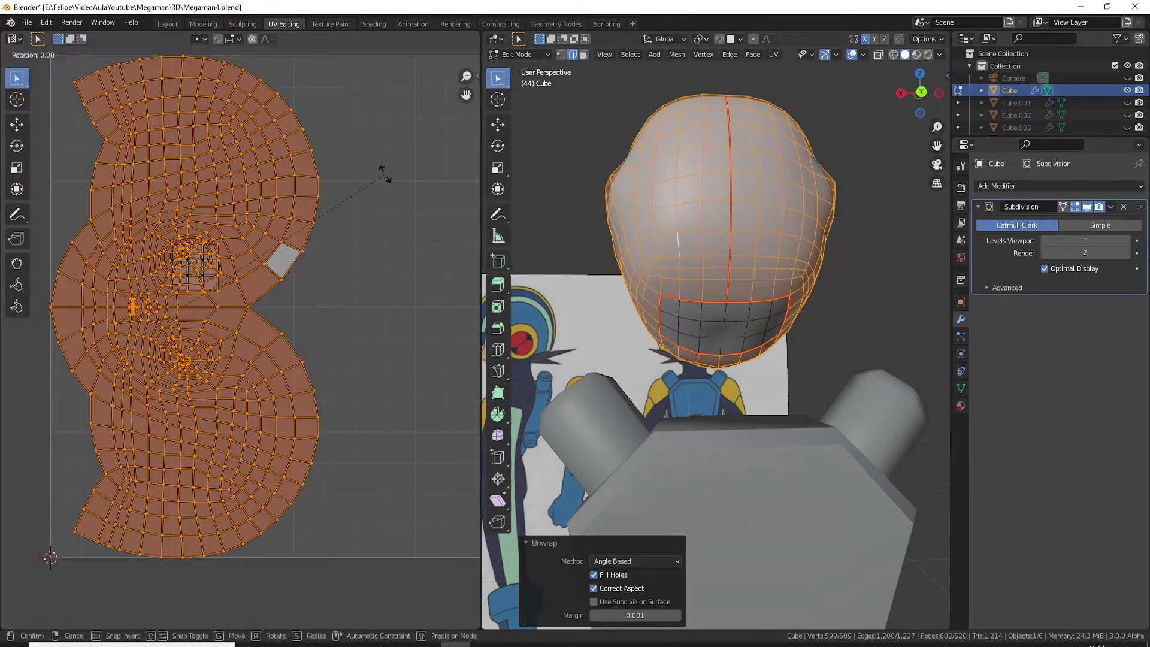
{"action": "type", "text": "90"}
{"action": "key", "text": "Return"}
{"action": "type", "text": "r180"}
{"action": "key", "text": "Return"}
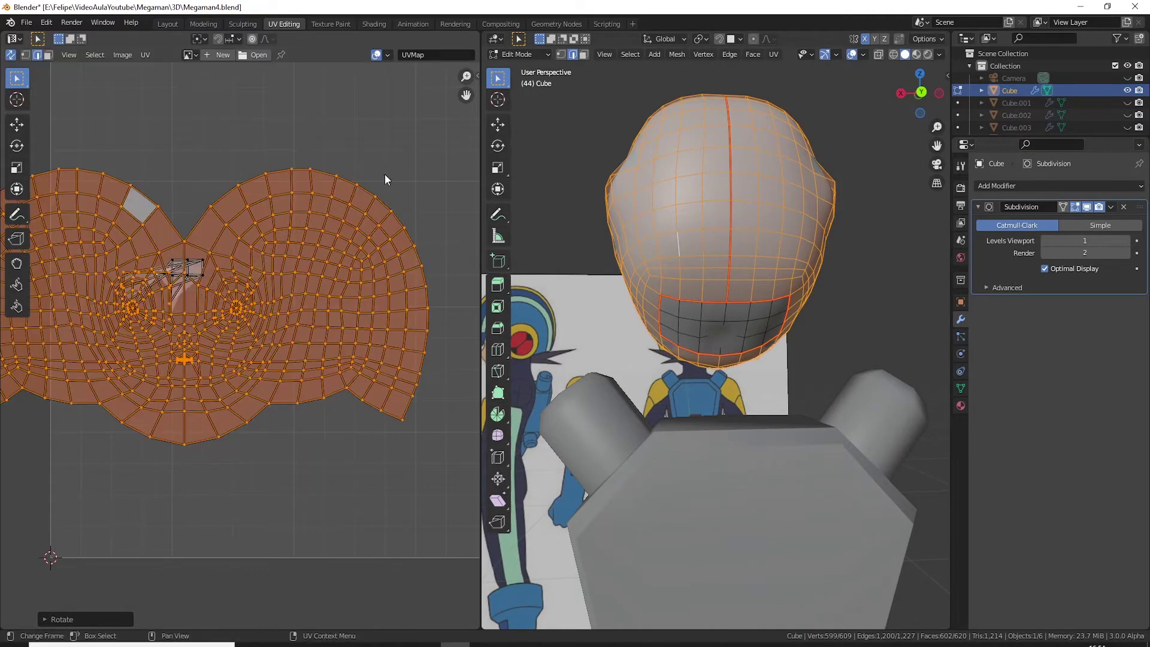
Step: Resize the head UV island, shrinking it and then enlarging it
{"action": "key", "text": "s"}
{"action": "left_click", "coordinate": [264, 351]}
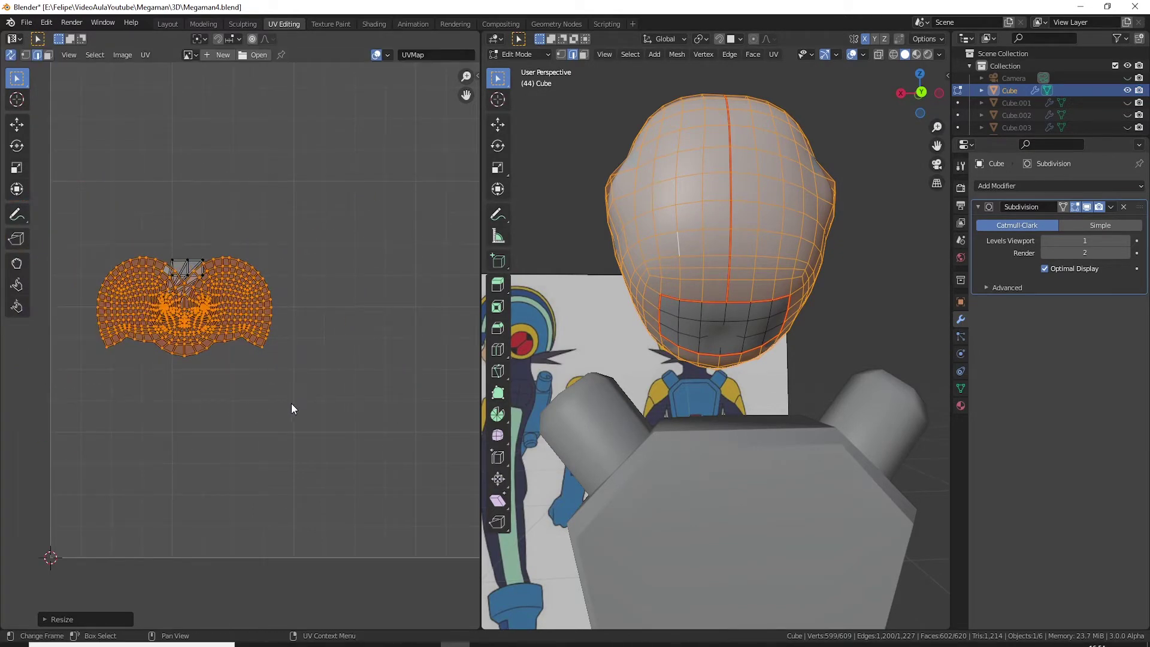
{"action": "key", "text": "s"}
{"action": "left_click", "coordinate": [342, 465]}
Step: Move the head UV island up near the top of the UV space
{"action": "key", "text": "g"}
{"action": "left_click", "coordinate": [343, 254]}
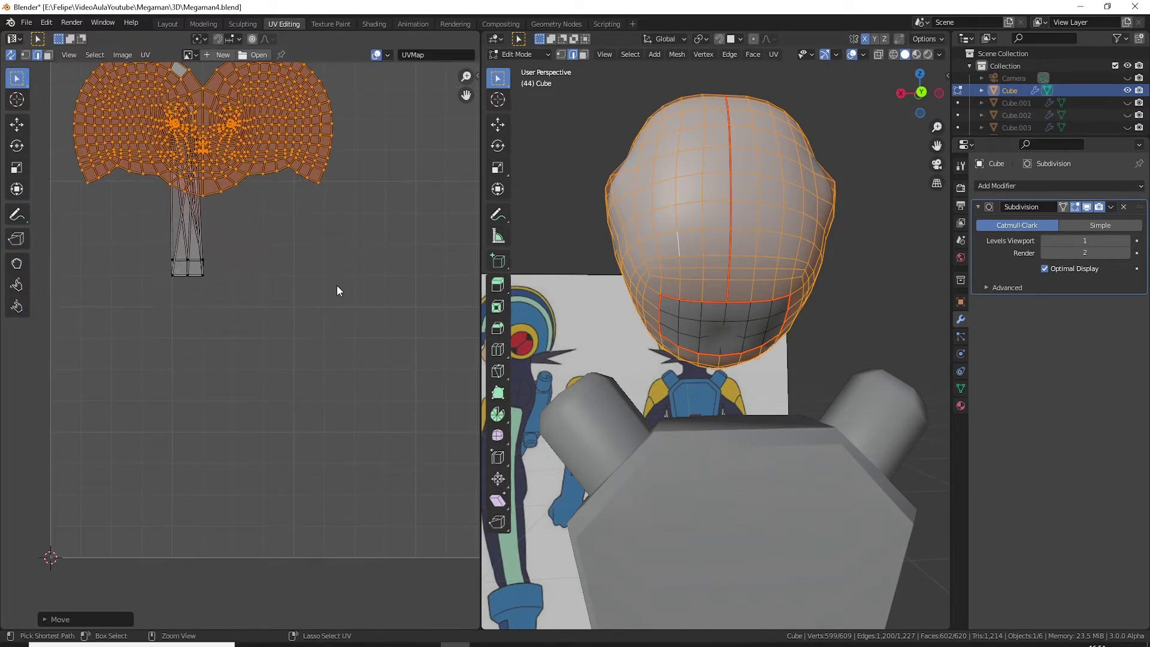
{"action": "key", "text": "ctrl+z"}
{"action": "key", "text": "g"}
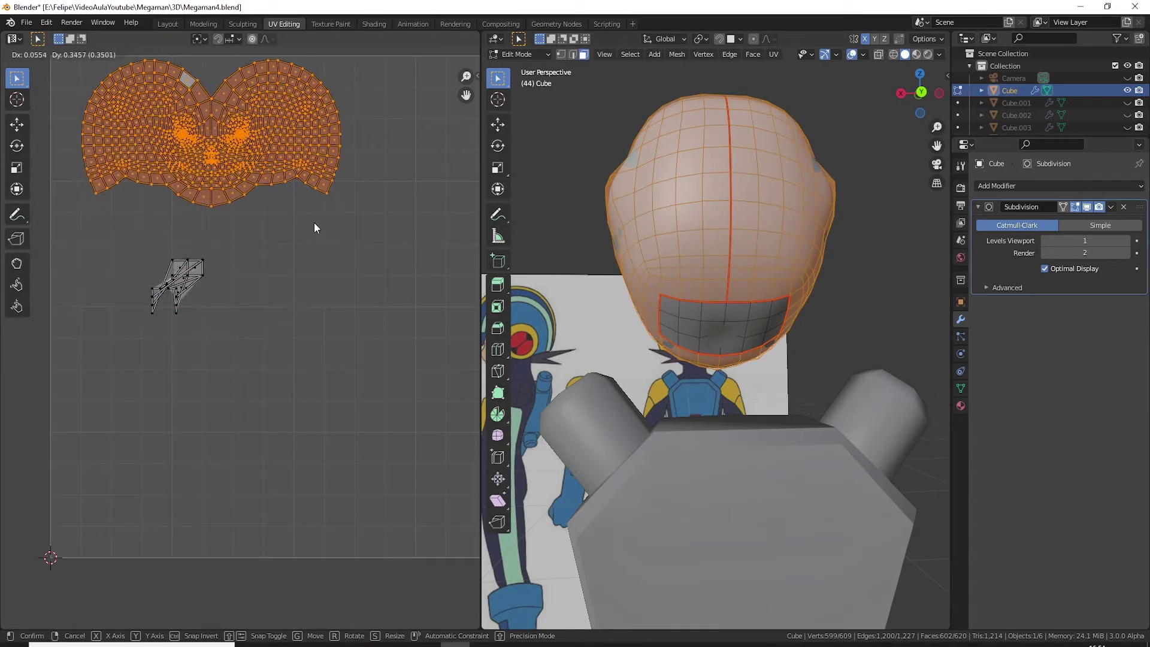
{"action": "left_click", "coordinate": [314, 228]}
{"action": "middle_click_drag", "start_coordinate": [314, 228], "coordinate": [334, 373]}
{"action": "key", "text": "g"}
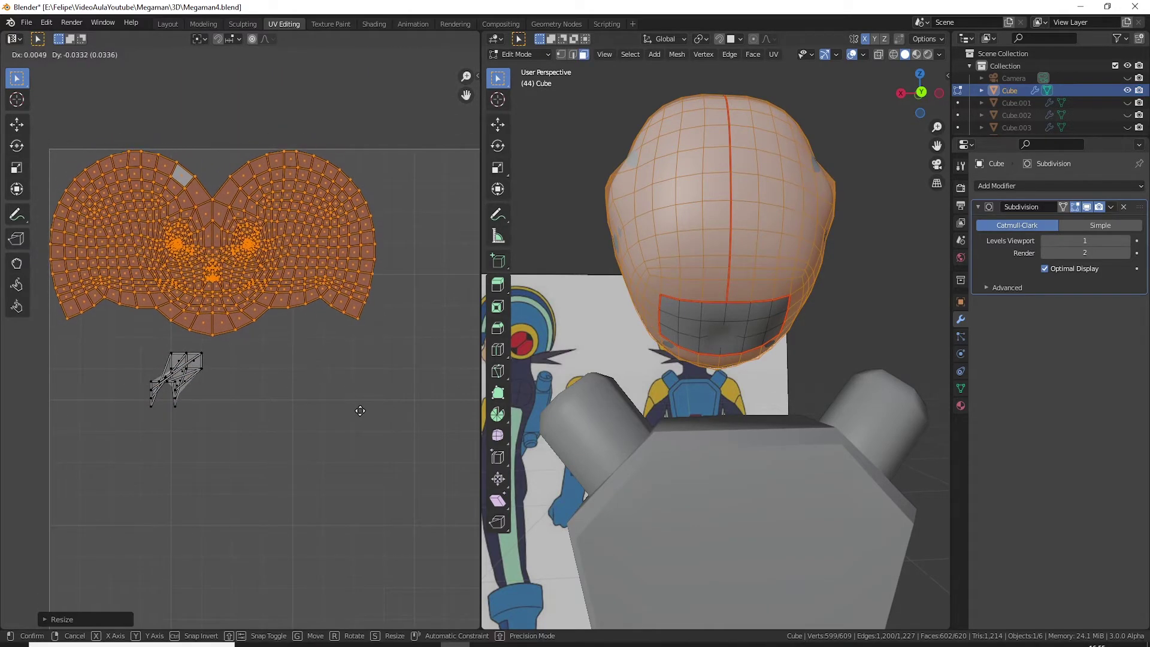
{"action": "left_click", "coordinate": [360, 412]}
Step: Unwrap the chin-area faces separately, shrink that island and place it below the head island
{"action": "left_click_drag", "start_coordinate": [141, 362], "coordinate": [197, 407]}
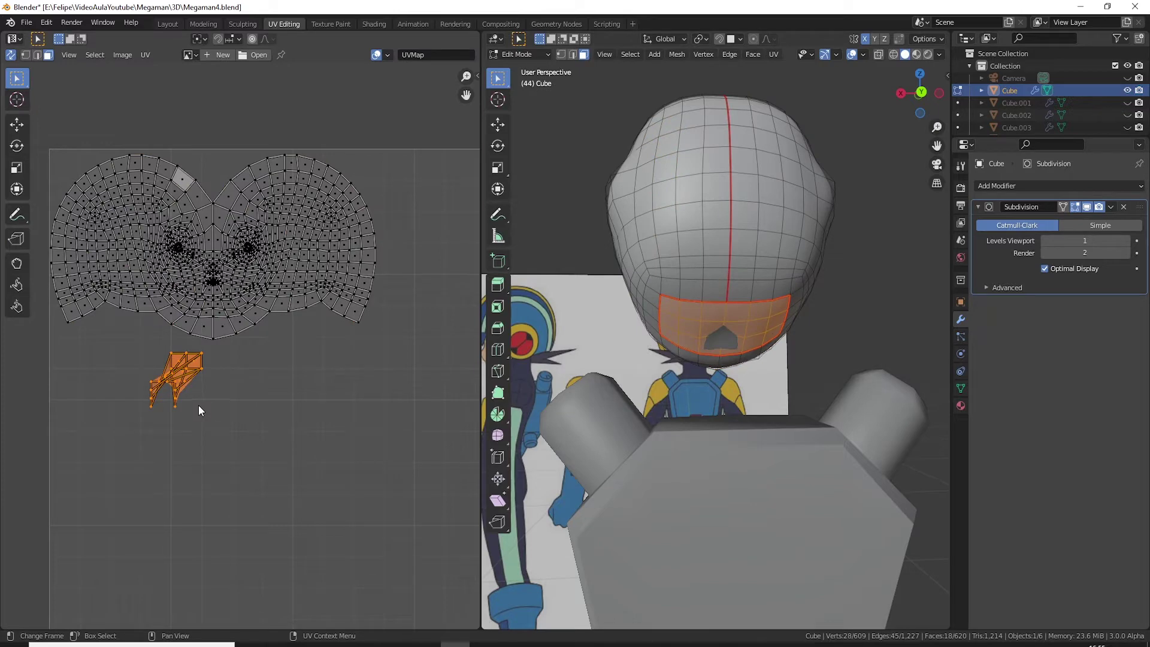
{"action": "key", "text": "u"}
{"action": "left_click", "coordinate": [199, 405]}
{"action": "key", "text": "s"}
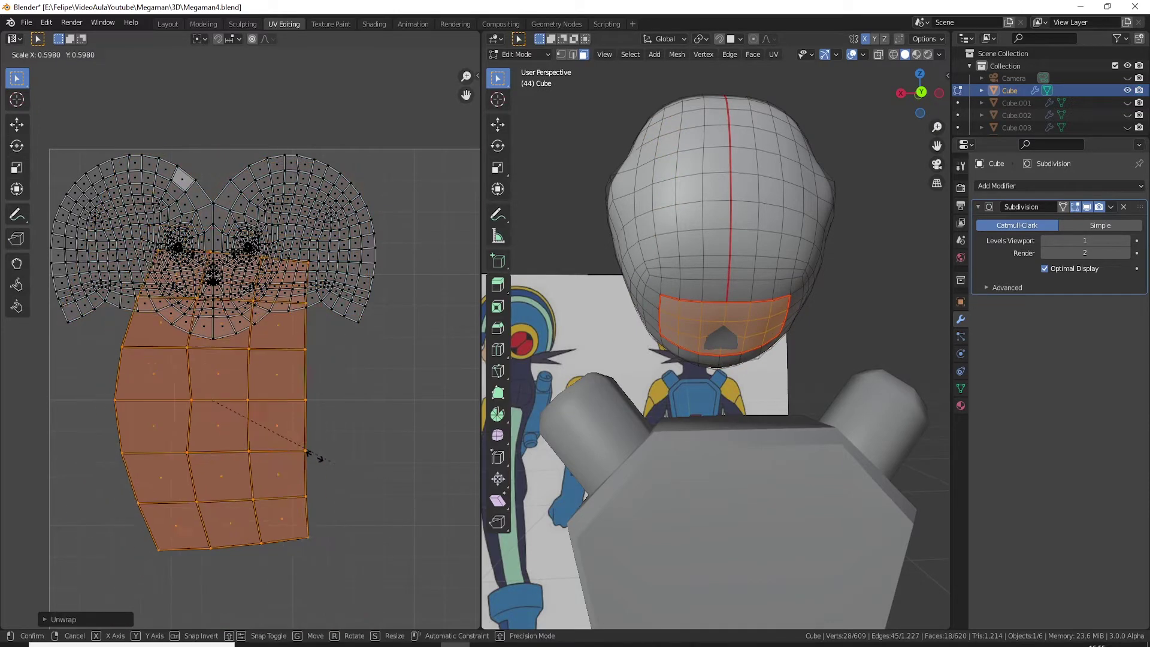
{"action": "left_click", "coordinate": [221, 429]}
{"action": "key", "text": "g"}
{"action": "left_click", "coordinate": [203, 420]}
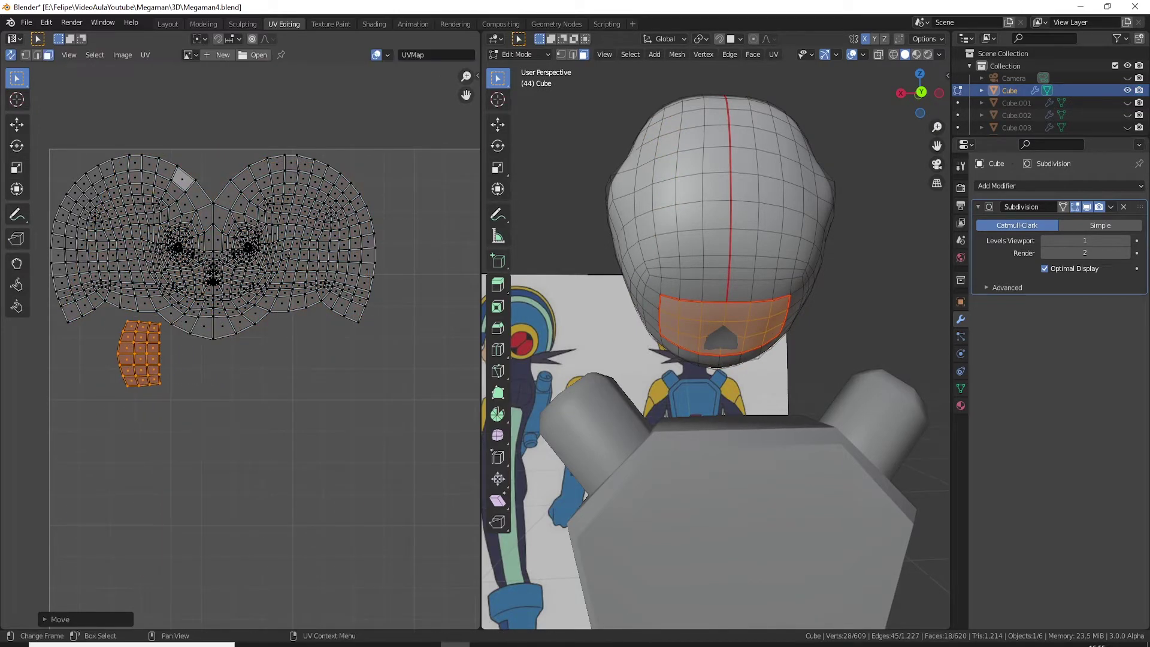
Step: Scale the small orange chin island down further and settle it just under the face island
{"action": "key", "text": "r"}
{"action": "right_click", "coordinate": [253, 303]}
{"action": "key", "text": "s"}
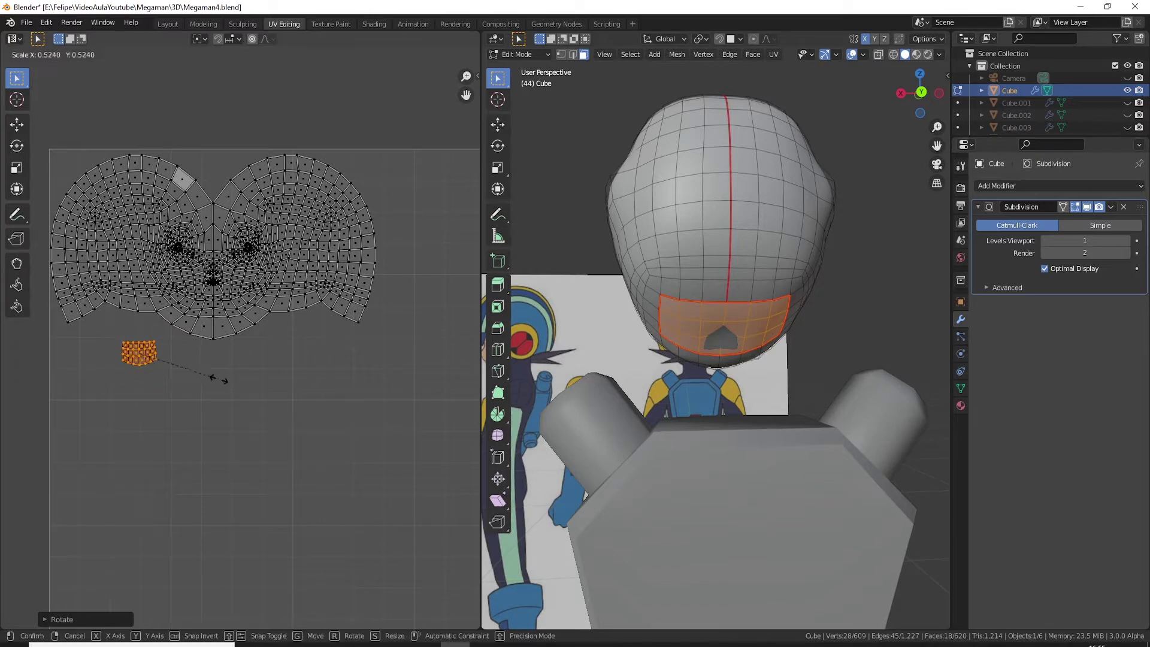
{"action": "left_click", "coordinate": [254, 335]}
{"action": "key", "text": "g"}
{"action": "left_click", "coordinate": [254, 378]}
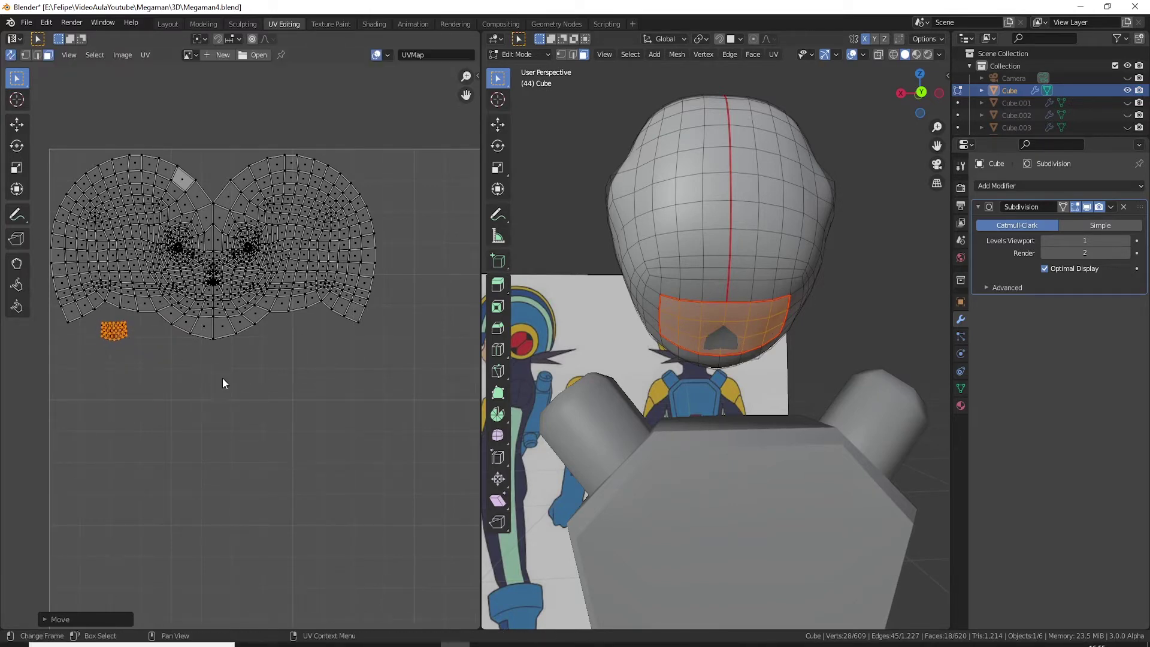
{"action": "scroll", "coordinate": [243, 376], "scroll_direction": "down", "scroll_amount": 6}
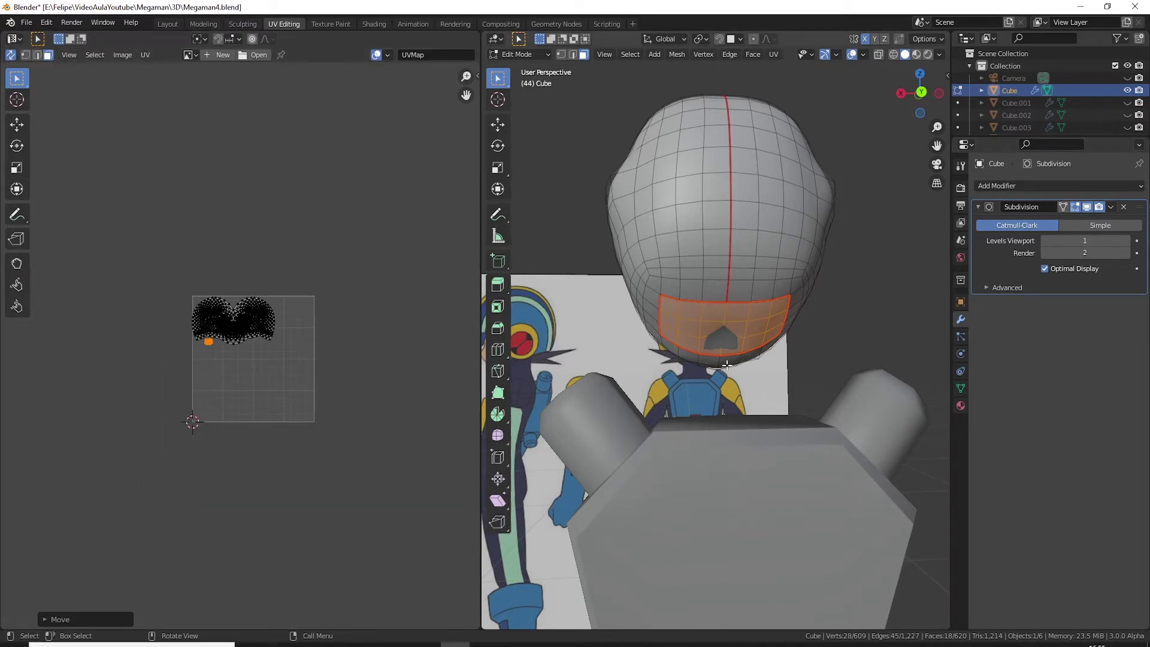
Step: Zoom in on the mouth and turn on X-ray in edge select mode
{"action": "middle_click_drag", "start_coordinate": [727, 365], "coordinate": [832, 390]}
{"action": "scroll", "coordinate": [286, 326], "scroll_direction": "up", "scroll_amount": 5}
{"action": "scroll", "coordinate": [248, 278], "scroll_direction": "up", "scroll_amount": 3}
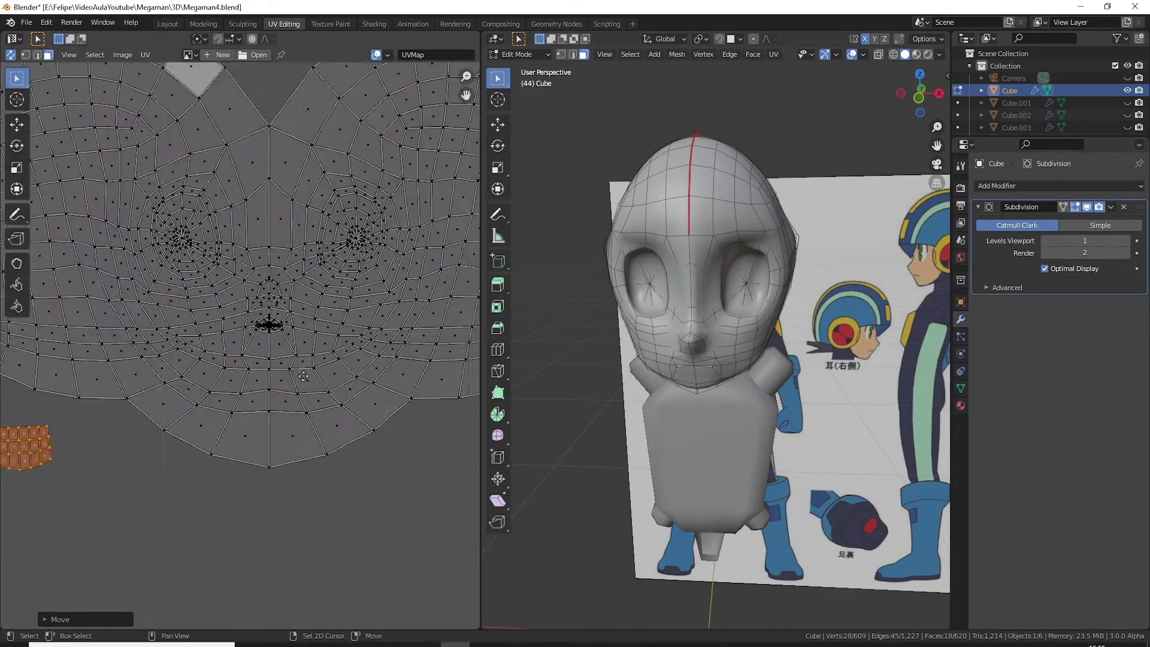
{"action": "scroll", "coordinate": [249, 315], "scroll_direction": "up", "scroll_amount": 2}
{"action": "scroll", "coordinate": [250, 315], "scroll_direction": "up", "scroll_amount": 2}
{"action": "scroll", "coordinate": [289, 371], "scroll_direction": "up", "scroll_amount": 2}
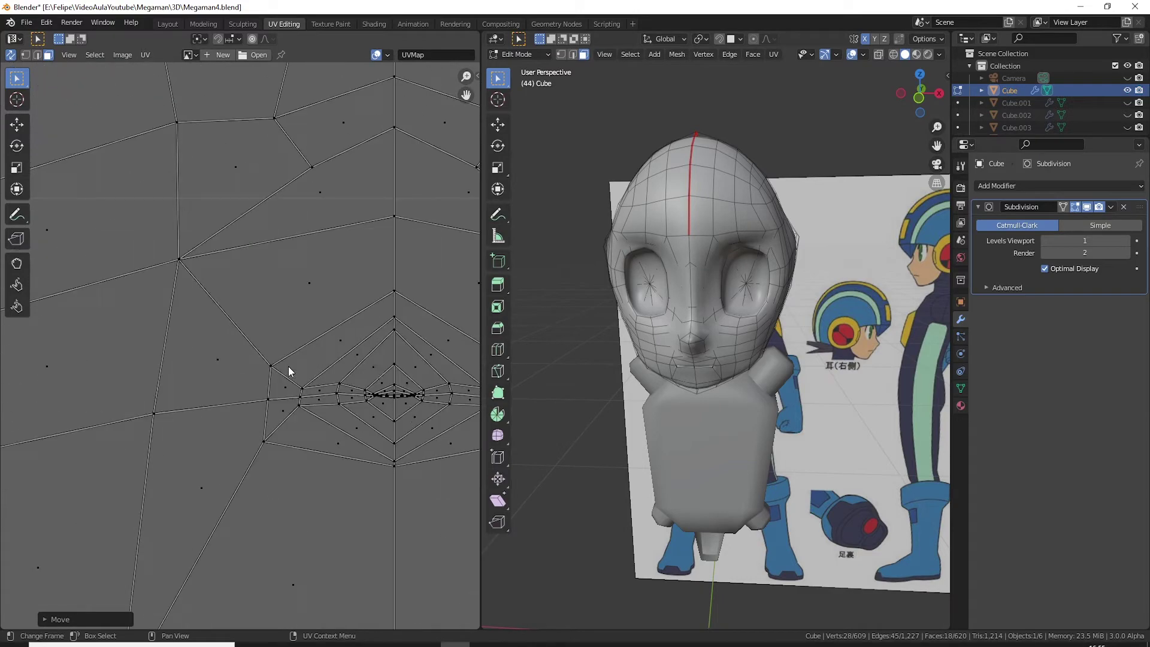
{"action": "middle_click_drag", "start_coordinate": [289, 372], "coordinate": [238, 372]}
{"action": "scroll", "coordinate": [683, 352], "scroll_direction": "up", "scroll_amount": 5}
{"action": "mouse_move", "coordinate": [635, 480]}
{"action": "middle_mouse_down", "text": "shift"}
{"action": "mouse_move", "coordinate": [684, 351]}
{"action": "mouse_move", "coordinate": [776, 305]}
{"action": "mouse_move", "coordinate": [726, 308]}
{"action": "middle_mouse_up", "text": "shift"}
{"action": "scroll", "coordinate": [683, 352], "scroll_direction": "up", "scroll_amount": 3}
{"action": "key", "text": "2"}
{"action": "key", "text": "alt+z"}
{"action": "key", "text": "alt+z"}
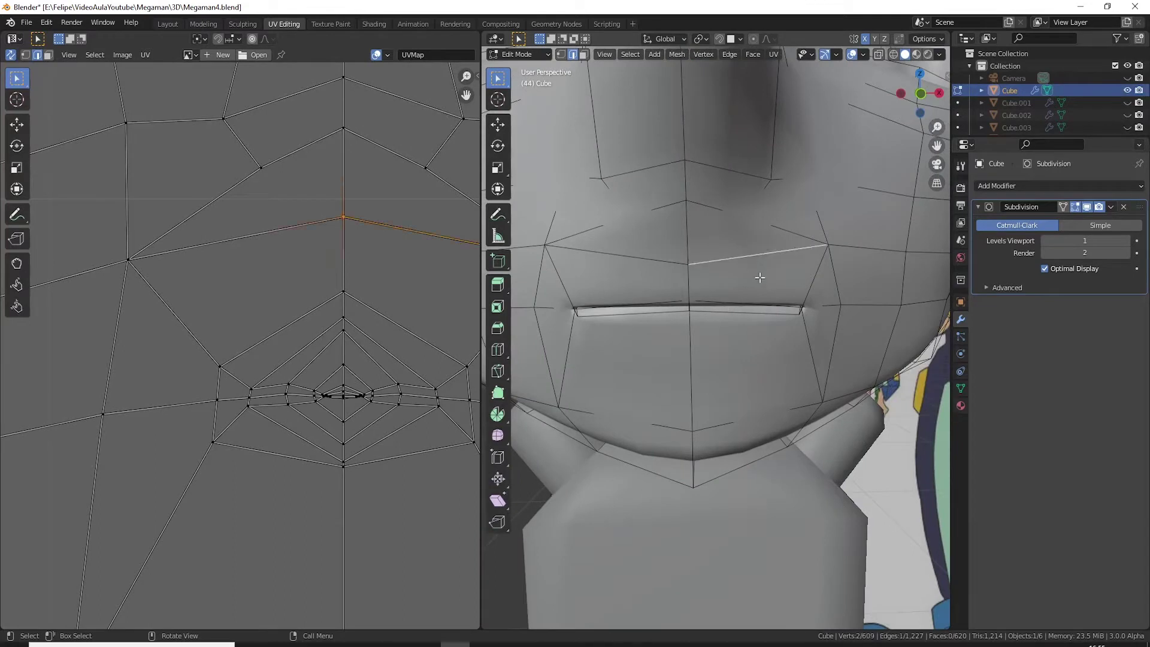
Step: Select the nine faces surrounding the mouth and hide them
{"action": "left_click", "coordinate": [744, 274]}
{"action": "left_click", "coordinate": [620, 274], "text": "shift"}
{"action": "left_click", "coordinate": [708, 243], "text": "shift"}
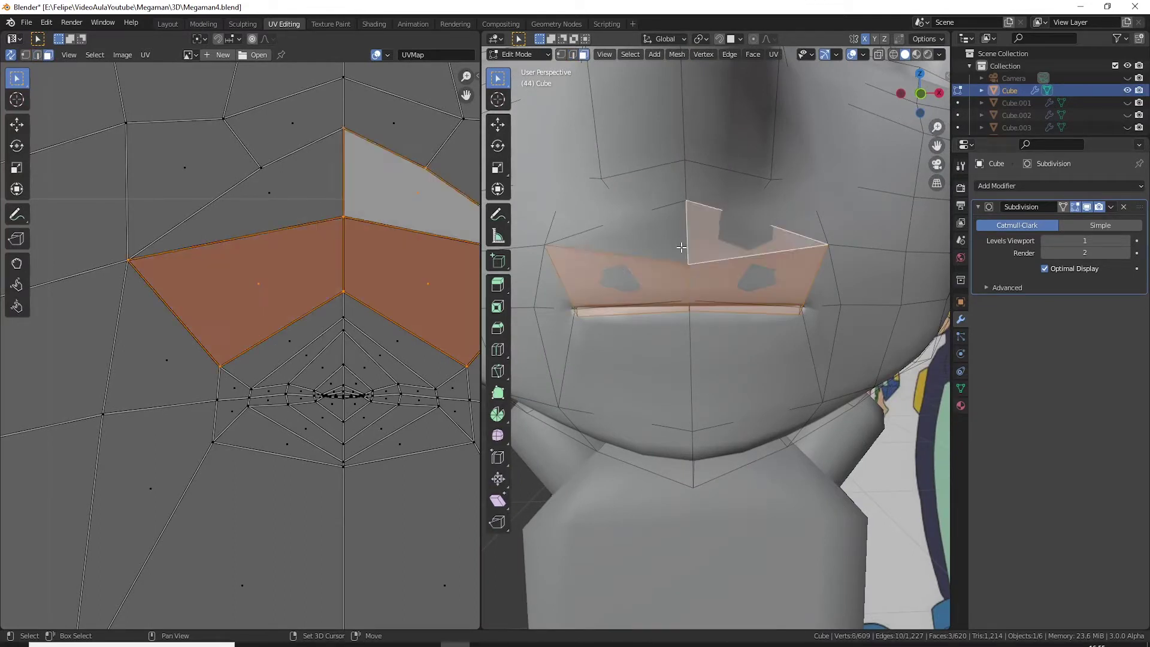
{"action": "left_click", "coordinate": [654, 248], "text": "shift"}
{"action": "left_click", "coordinate": [747, 356], "text": "shift"}
{"action": "left_click", "coordinate": [819, 319], "text": "shift"}
{"action": "left_click", "coordinate": [640, 390], "text": "shift"}
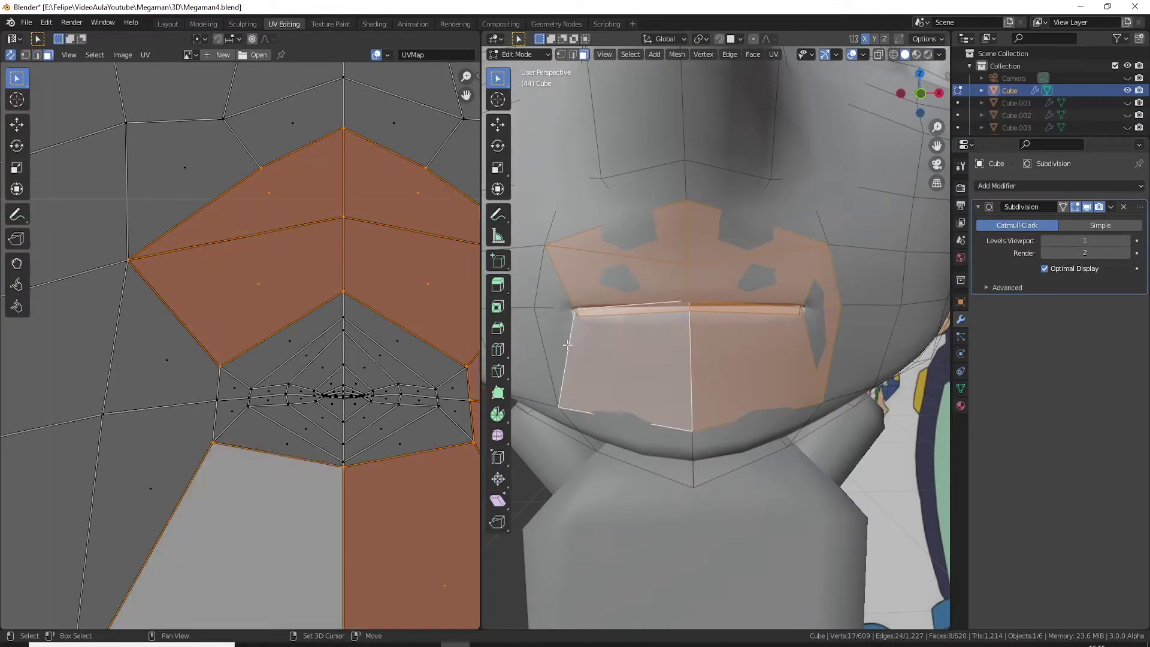
{"action": "left_click", "coordinate": [561, 328], "text": "shift"}
{"action": "left_click", "coordinate": [559, 295], "text": "shift"}
{"action": "key", "text": "h"}
Step: Select an edge along the lip in edge select mode
{"action": "middle_click_drag", "start_coordinate": [735, 303], "coordinate": [759, 299]}
{"action": "left_click", "coordinate": [772, 328]}
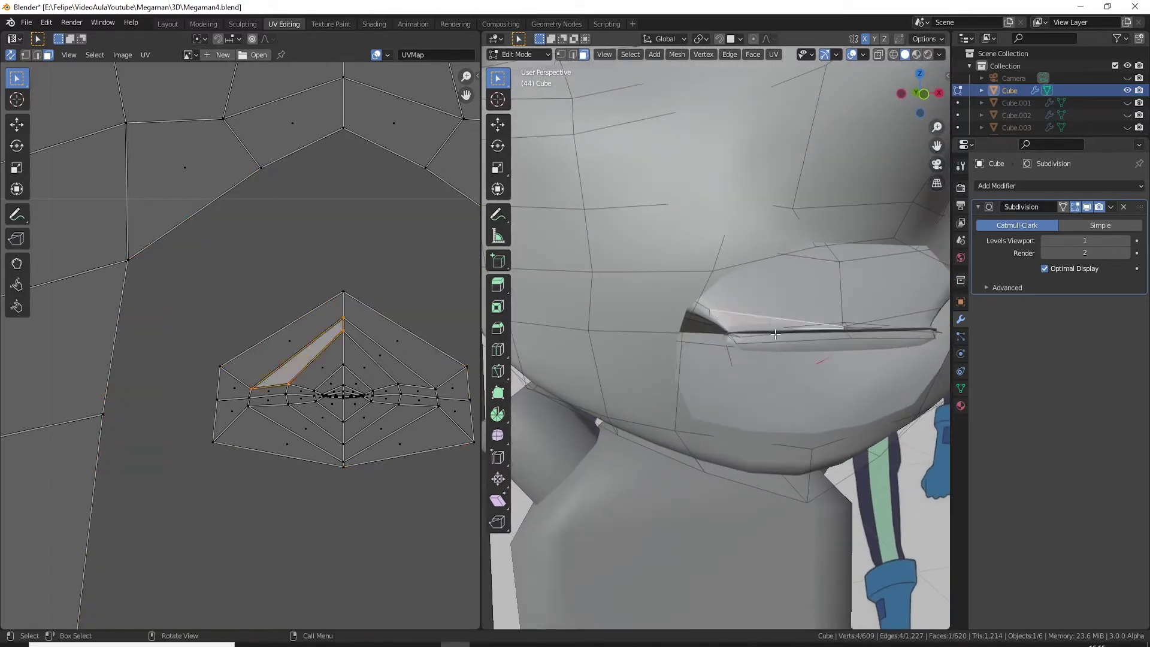
{"action": "key", "text": "2"}
{"action": "middle_click_drag", "start_coordinate": [781, 336], "coordinate": [730, 280]}
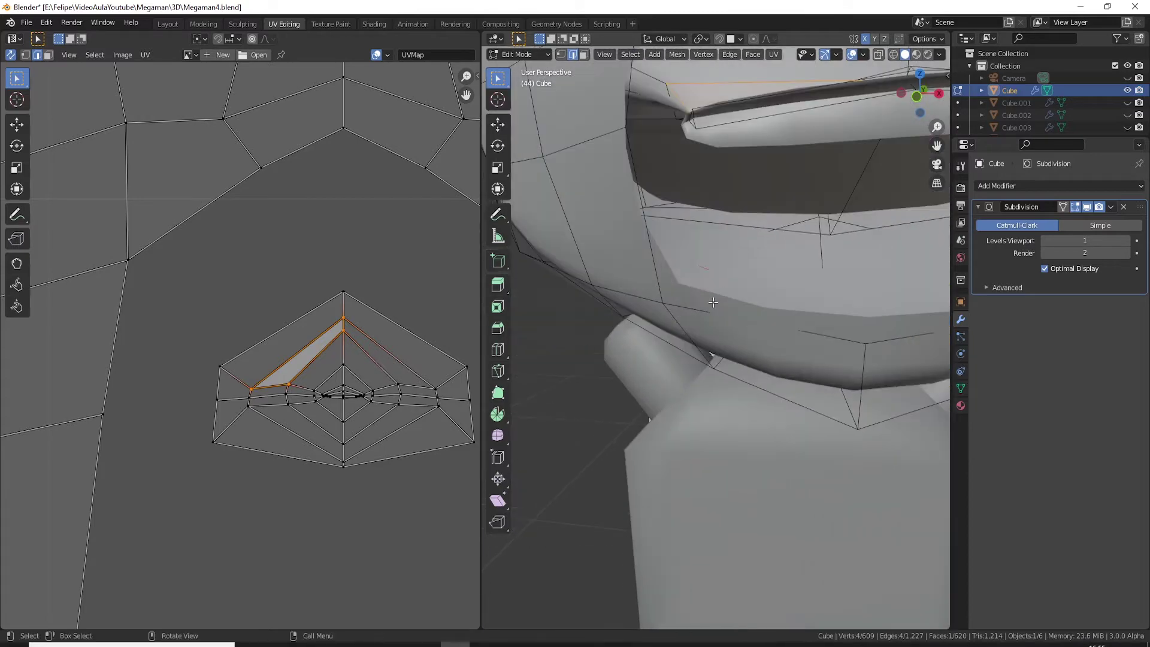
{"action": "left_click", "coordinate": [644, 268]}
{"action": "mouse_move", "coordinate": [644, 268]}
{"action": "middle_mouse_down"}
{"action": "mouse_move", "coordinate": [662, 303]}
{"action": "mouse_move", "coordinate": [647, 316]}
{"action": "mouse_move", "coordinate": [675, 295]}
{"action": "middle_mouse_up"}
Step: Toggle X-ray and the Subdivision viewport display to inspect the mouth-slit edges
{"action": "key", "text": "alt+z"}
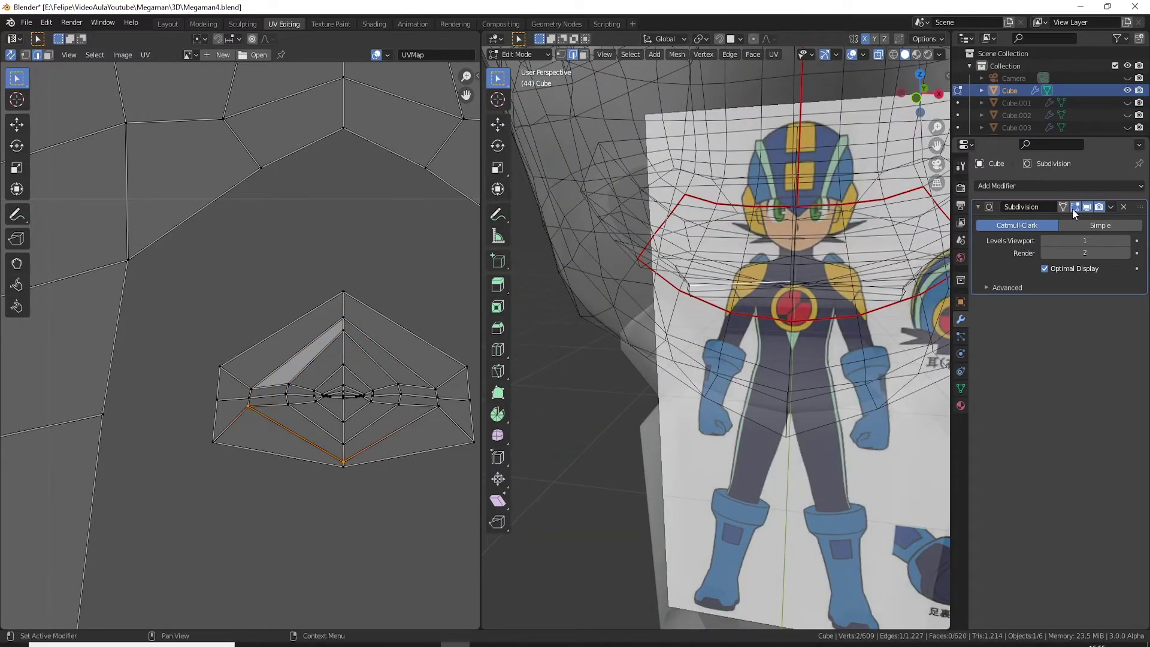
{"action": "left_click", "coordinate": [1085, 207]}
{"action": "key", "text": "alt+z"}
{"action": "mouse_move", "coordinate": [719, 252]}
{"action": "middle_mouse_down"}
{"action": "mouse_move", "coordinate": [707, 274]}
{"action": "mouse_move", "coordinate": [719, 219]}
{"action": "mouse_move", "coordinate": [701, 252]}
{"action": "mouse_move", "coordinate": [655, 275]}
{"action": "mouse_move", "coordinate": [737, 292]}
{"action": "mouse_move", "coordinate": [755, 279]}
{"action": "mouse_move", "coordinate": [808, 309]}
{"action": "mouse_move", "coordinate": [815, 275]}
{"action": "mouse_move", "coordinate": [827, 297]}
{"action": "middle_mouse_up"}
{"action": "scroll", "coordinate": [656, 276], "scroll_direction": "up", "scroll_amount": 3}
{"action": "left_click", "coordinate": [1083, 206]}
{"action": "key", "text": "2"}
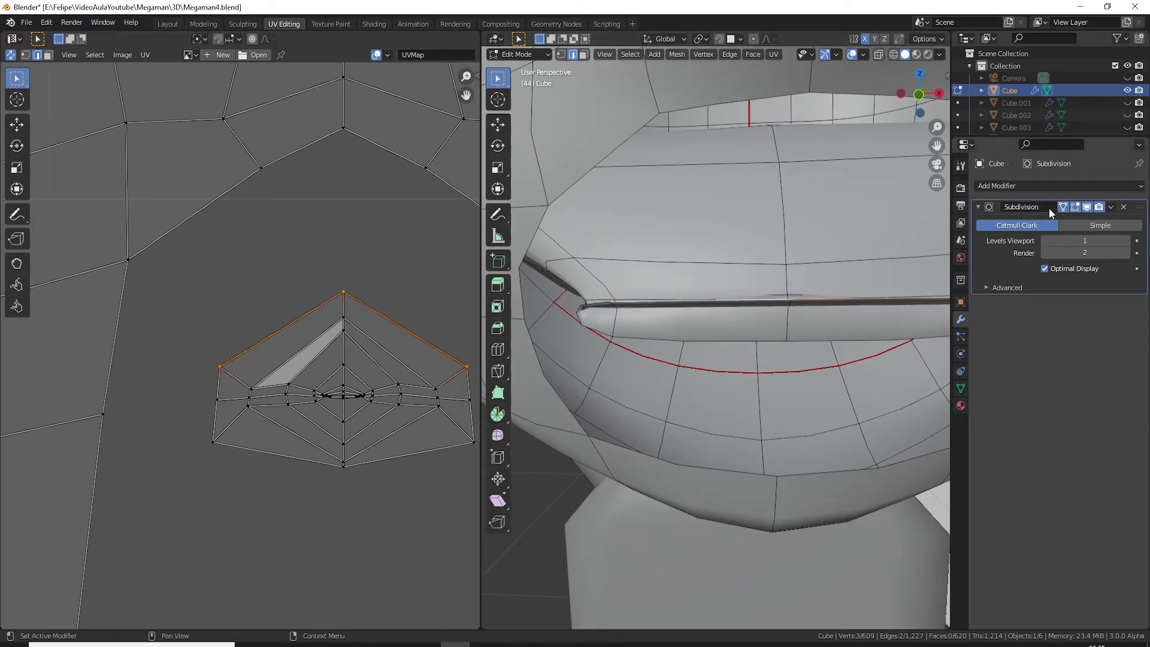
{"action": "mouse_move", "coordinate": [777, 301]}
{"action": "middle_mouse_down"}
{"action": "mouse_move", "coordinate": [759, 318]}
{"action": "mouse_move", "coordinate": [771, 294]}
{"action": "mouse_move", "coordinate": [706, 324]}
{"action": "mouse_move", "coordinate": [701, 296]}
{"action": "mouse_move", "coordinate": [660, 294]}
{"action": "mouse_move", "coordinate": [663, 306]}
{"action": "mouse_move", "coordinate": [623, 315]}
{"action": "middle_mouse_up"}
Step: Mark the selected mouth-slit edges as a seam
{"action": "scroll", "coordinate": [418, 318], "scroll_direction": "down", "scroll_amount": 4}
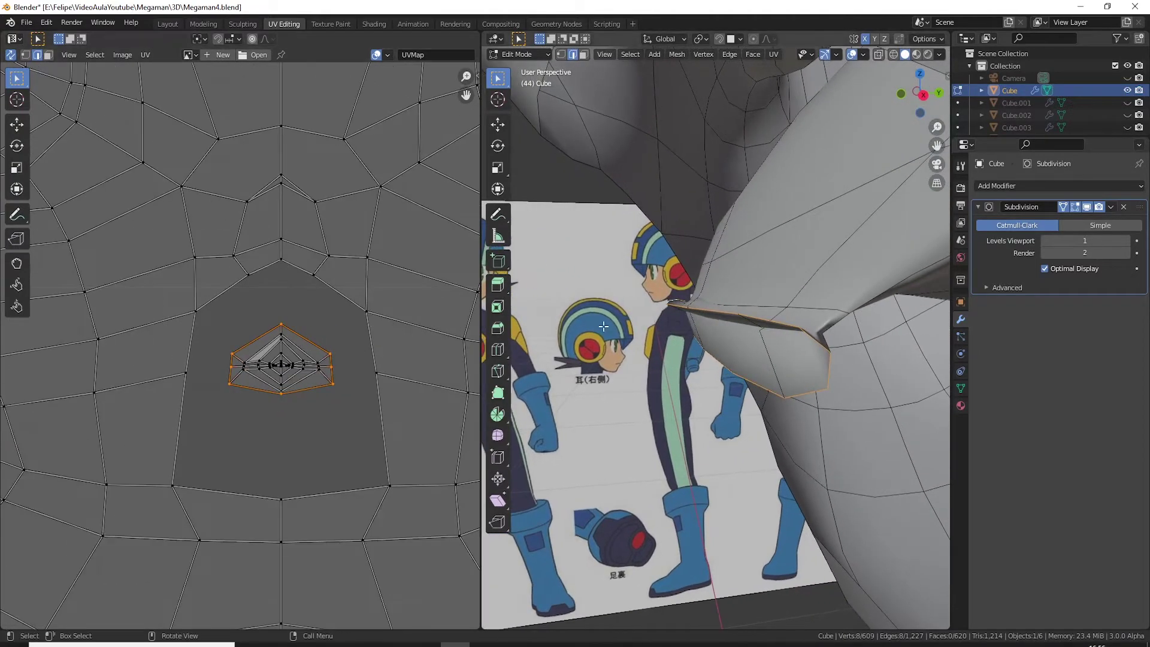
{"action": "right_click", "coordinate": [781, 328]}
{"action": "left_click", "coordinate": [765, 329]}
{"action": "mouse_move", "coordinate": [762, 326]}
{"action": "middle_mouse_down"}
{"action": "mouse_move", "coordinate": [751, 304]}
{"action": "mouse_move", "coordinate": [843, 308]}
{"action": "mouse_move", "coordinate": [845, 295]}
{"action": "middle_mouse_up"}
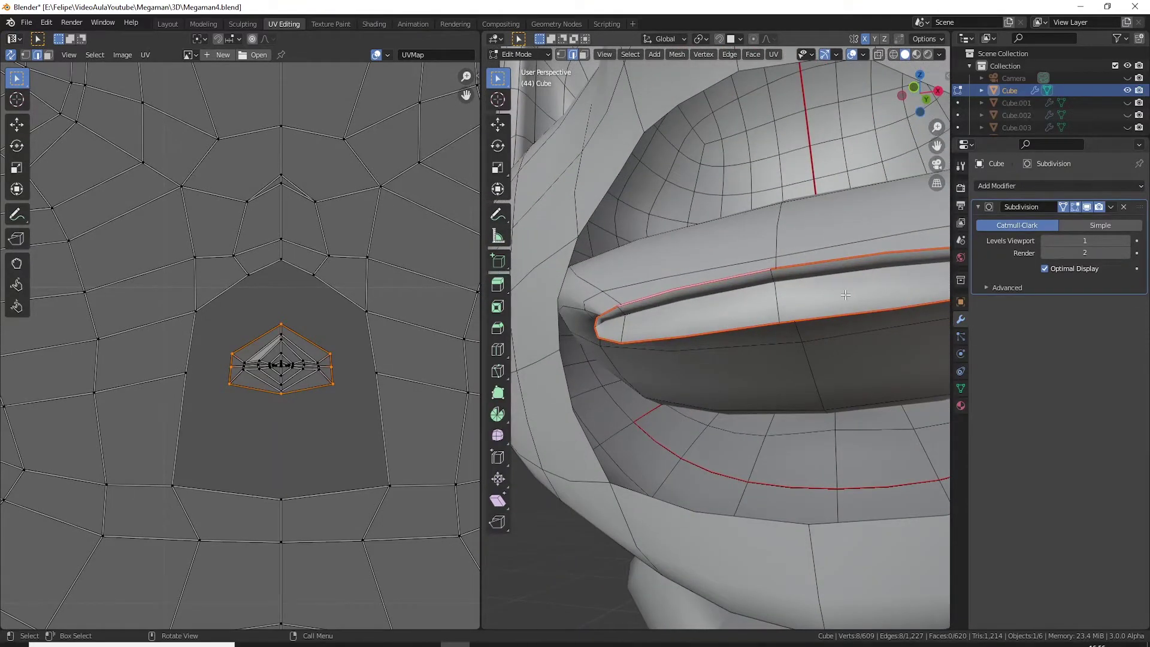
Step: Unwrap the seam-bounded region as a test, undo it, and pick a single lip edge
{"action": "key", "text": "l"}
{"action": "key", "text": "u"}
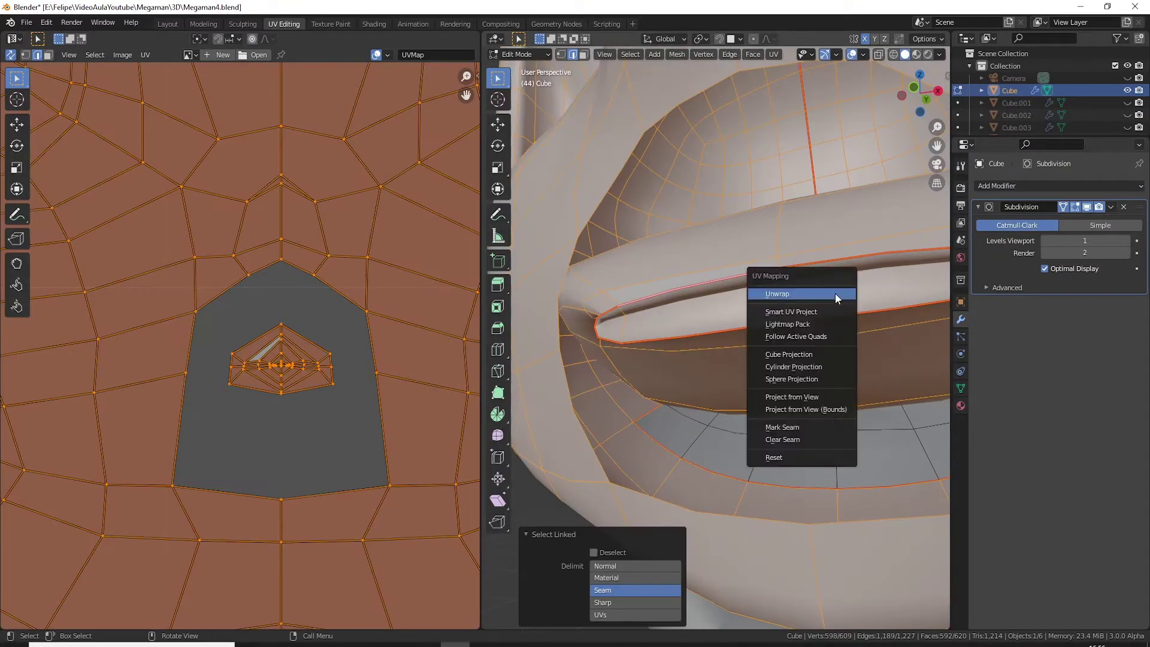
{"action": "left_click", "coordinate": [835, 293]}
{"action": "scroll", "coordinate": [315, 347], "scroll_direction": "down", "scroll_amount": 3}
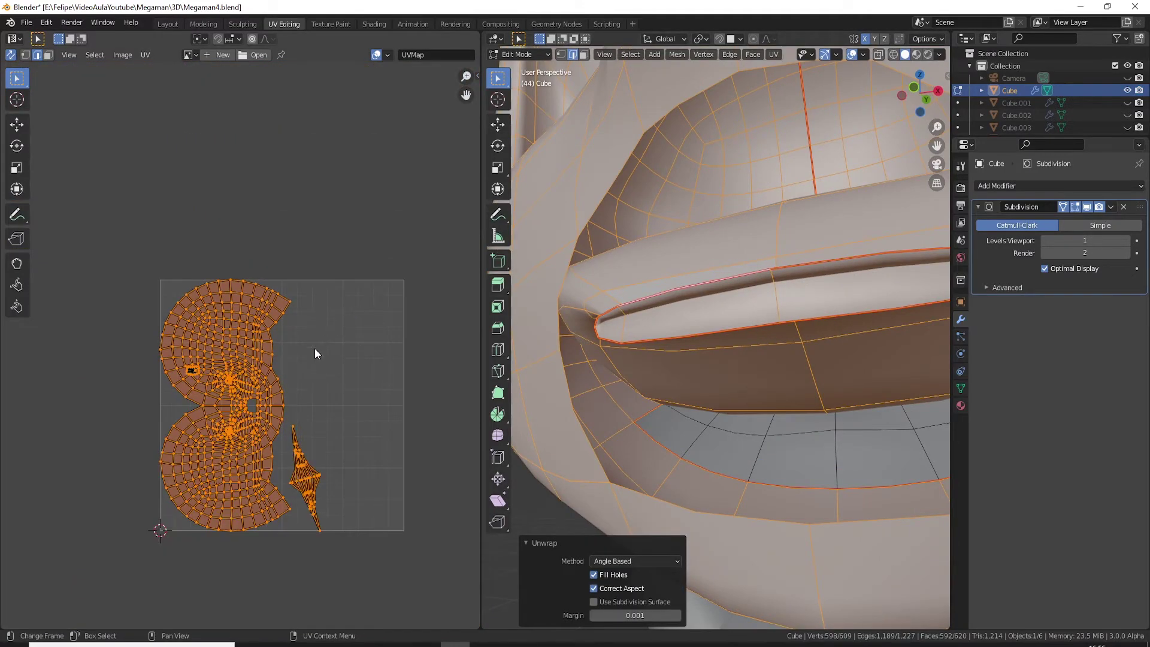
{"action": "scroll", "coordinate": [253, 366], "scroll_direction": "up", "scroll_amount": 4}
{"action": "scroll", "coordinate": [254, 365], "scroll_direction": "down", "scroll_amount": 2}
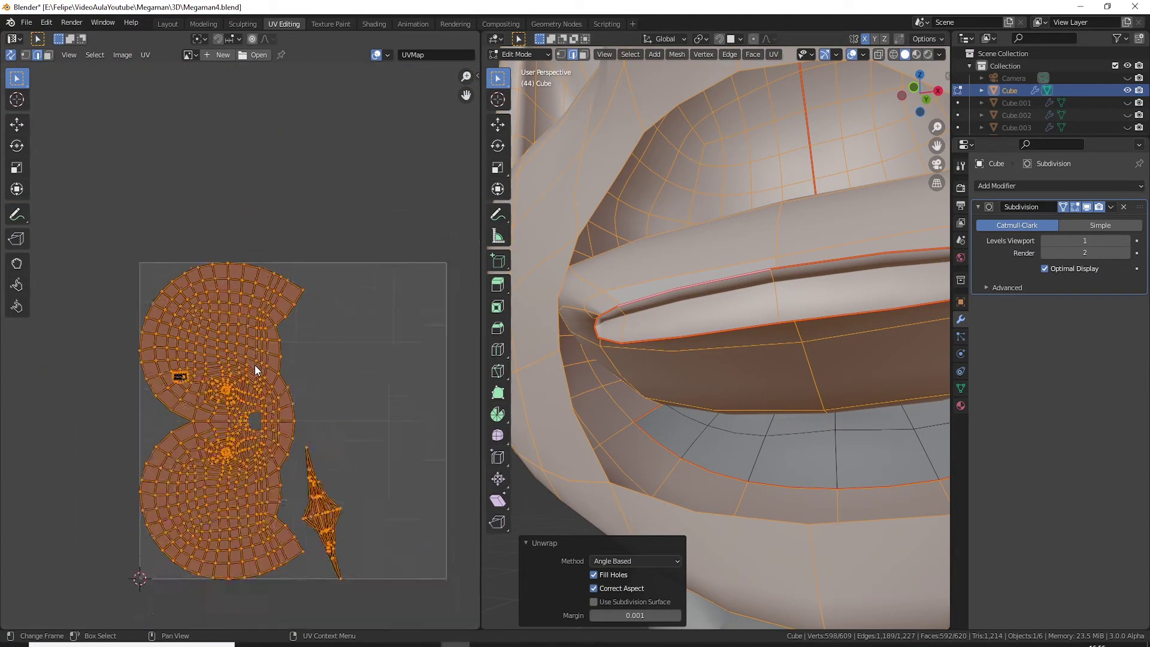
{"action": "scroll", "coordinate": [254, 365], "scroll_direction": "down", "scroll_amount": 1}
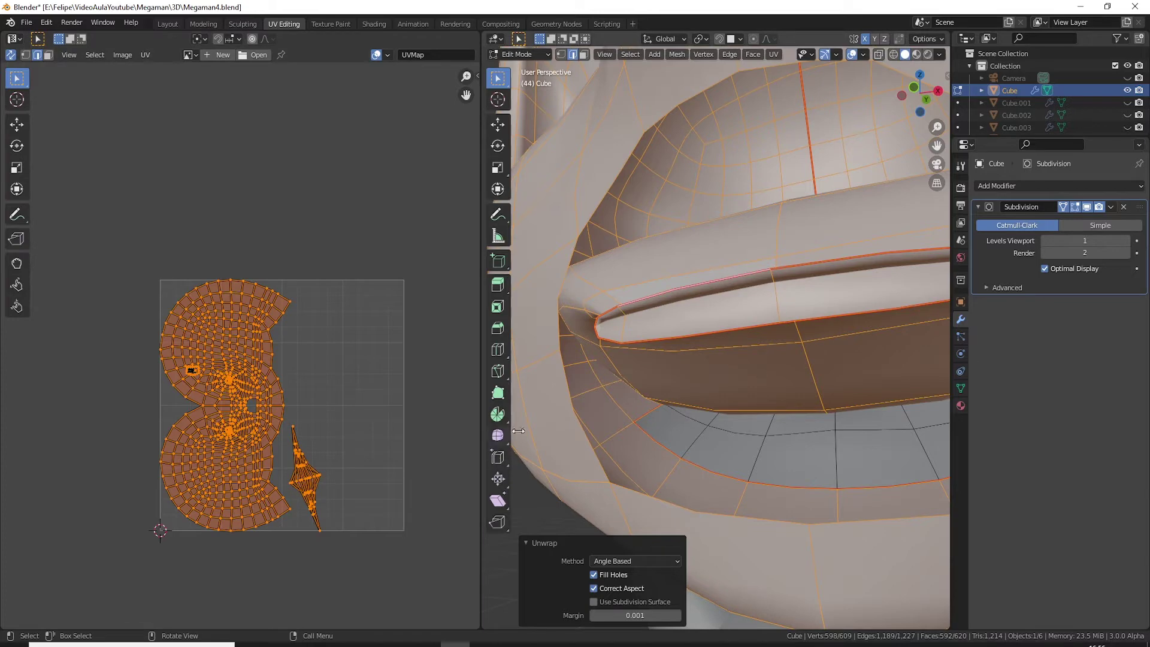
{"action": "key", "text": "ctrl+z"}
{"action": "mouse_move", "coordinate": [775, 352]}
{"action": "middle_mouse_down"}
{"action": "mouse_move", "coordinate": [731, 272]}
{"action": "mouse_move", "coordinate": [755, 329]}
{"action": "mouse_move", "coordinate": [810, 297]}
{"action": "middle_mouse_up"}
{"action": "left_click", "coordinate": [741, 302]}
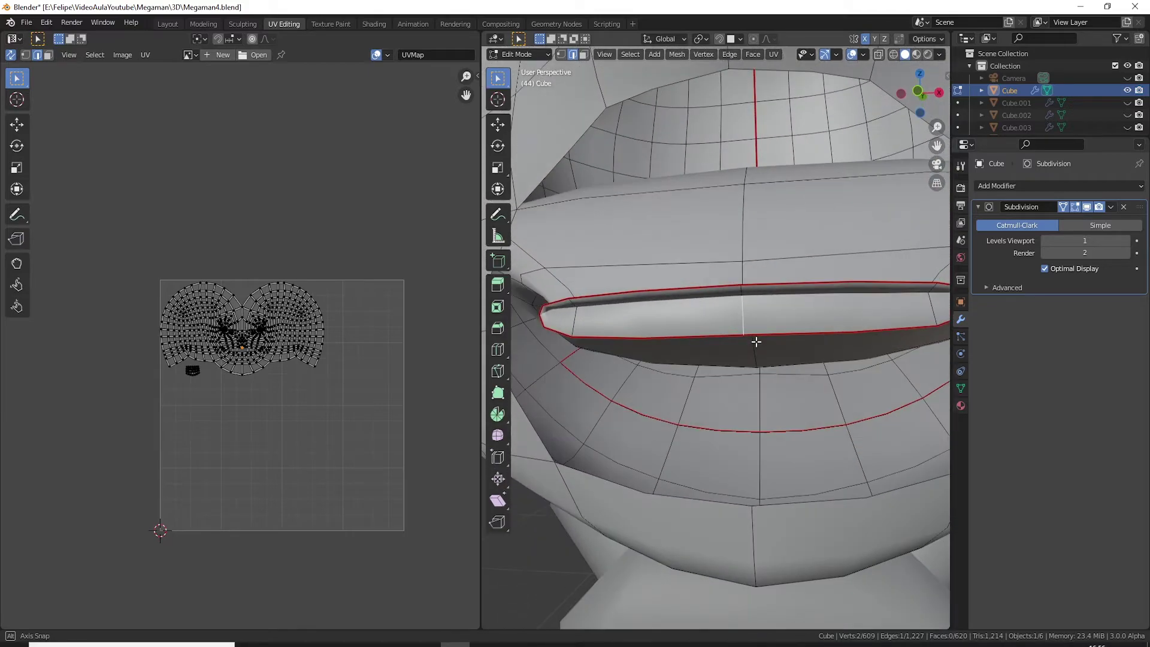
Step: Pick a shortest edge path through the upper and lower lips and mark it as a seam
{"action": "left_click", "coordinate": [645, 431], "text": "ctrl"}
{"action": "mouse_move", "coordinate": [645, 431]}
{"action": "middle_mouse_down"}
{"action": "mouse_move", "coordinate": [766, 399]}
{"action": "mouse_move", "coordinate": [771, 413]}
{"action": "middle_mouse_up"}
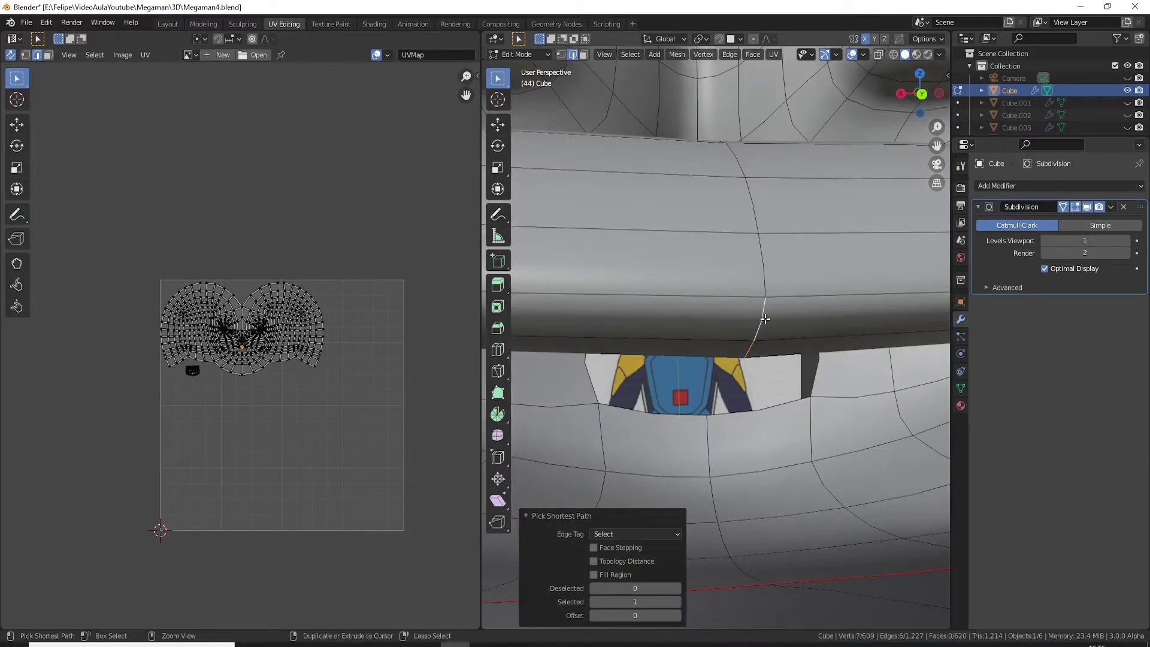
{"action": "middle_click_drag", "start_coordinate": [765, 319], "coordinate": [771, 358]}
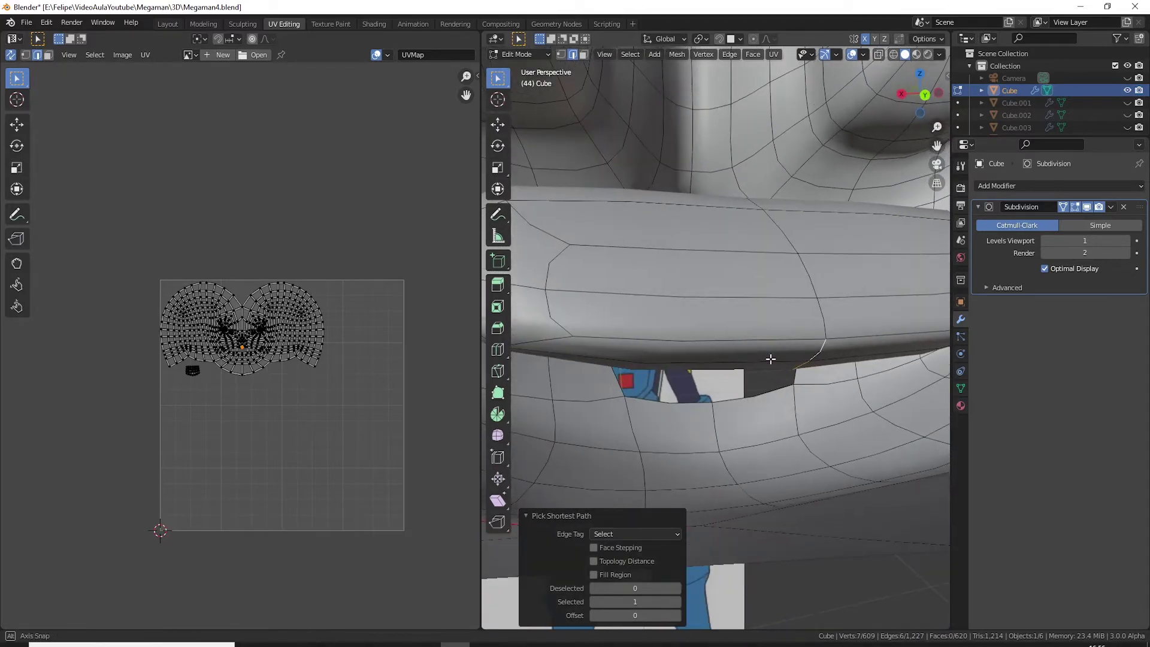
{"action": "left_click", "coordinate": [754, 339], "text": "shift"}
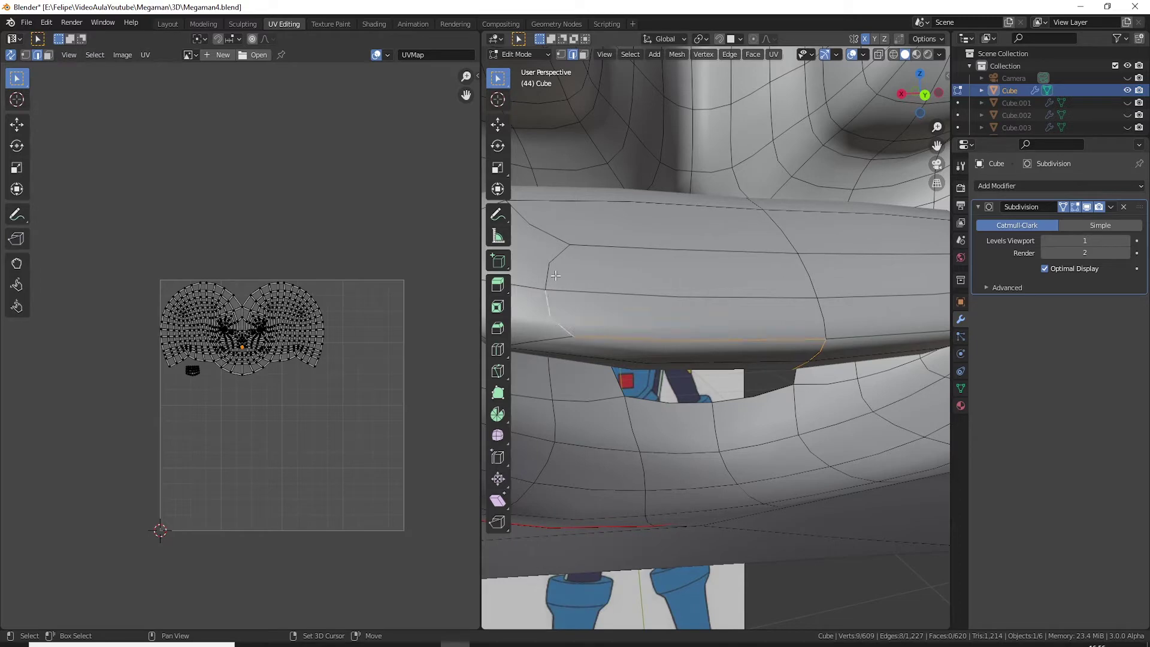
{"action": "middle_click_drag", "start_coordinate": [751, 333], "coordinate": [746, 341]}
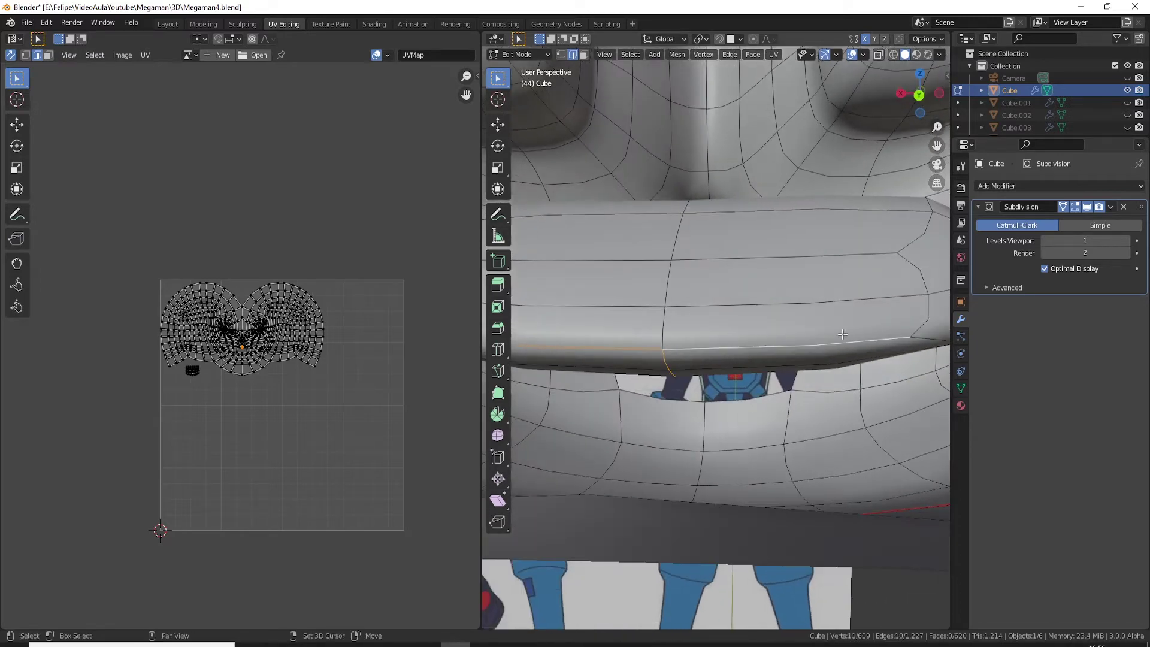
{"action": "right_click", "coordinate": [913, 289]}
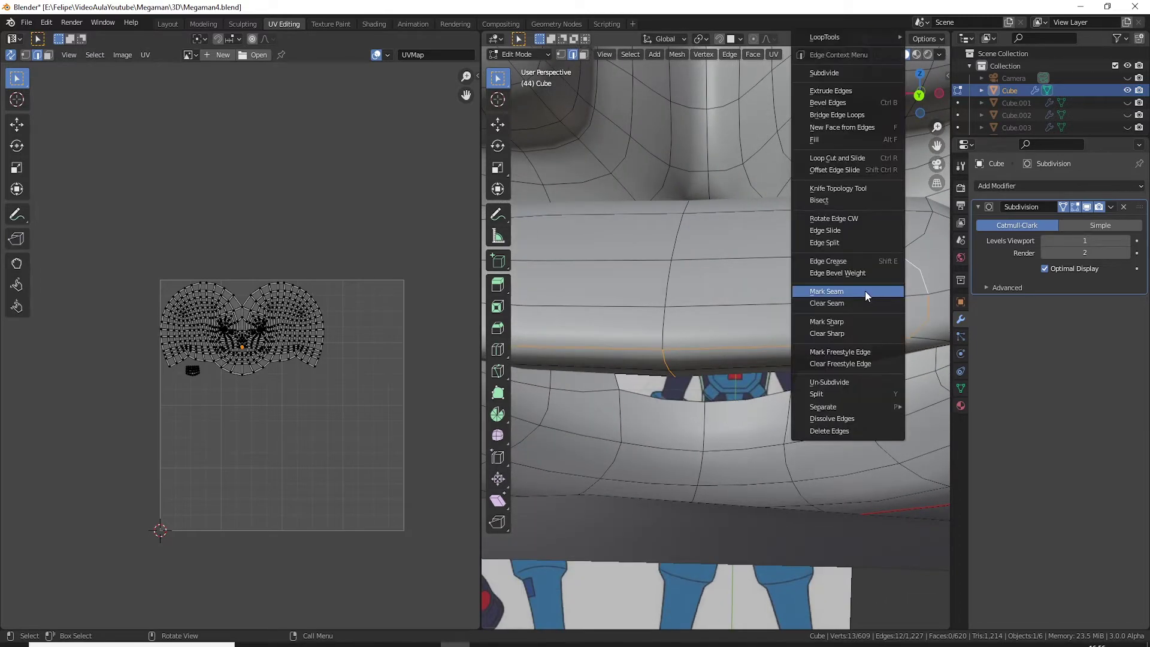
{"action": "left_click", "coordinate": [865, 290]}
Step: Select a lip edge and grab the face region bounded by the seams with L
{"action": "left_click", "coordinate": [771, 302]}
{"action": "key", "text": "l"}
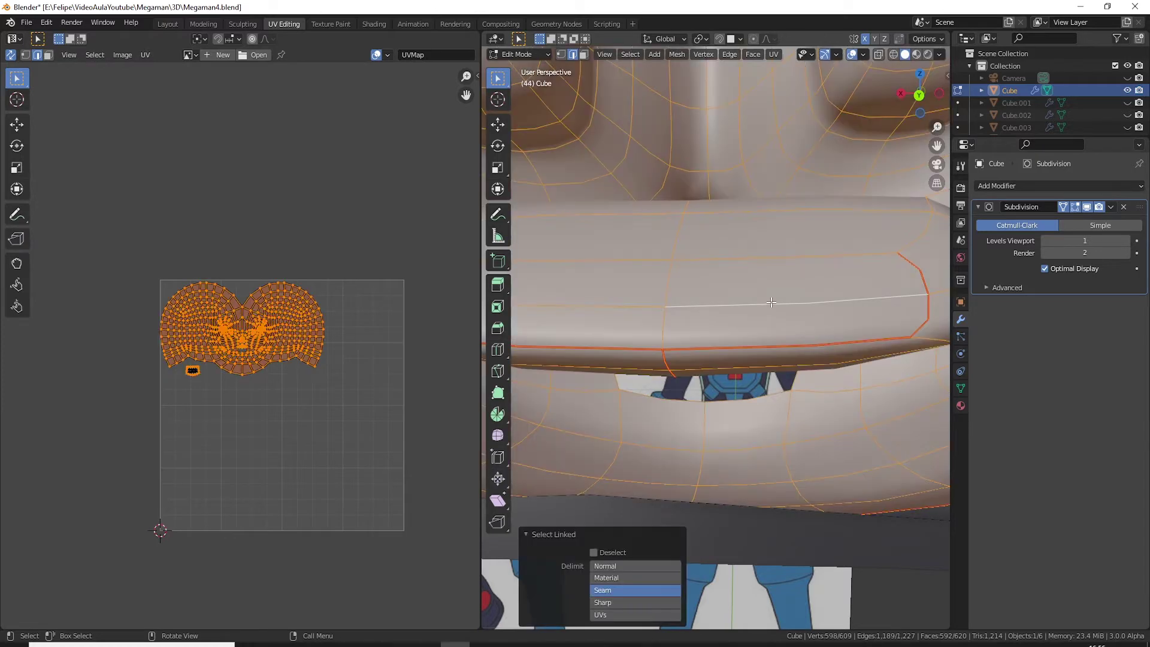
{"action": "key", "text": "ctrl+z"}
{"action": "key", "text": "ctrl+shift+z"}
{"action": "mouse_move", "coordinate": [792, 386]}
{"action": "middle_mouse_down"}
{"action": "mouse_move", "coordinate": [748, 420]}
{"action": "mouse_move", "coordinate": [656, 330]}
{"action": "mouse_move", "coordinate": [730, 325]}
{"action": "middle_mouse_up"}
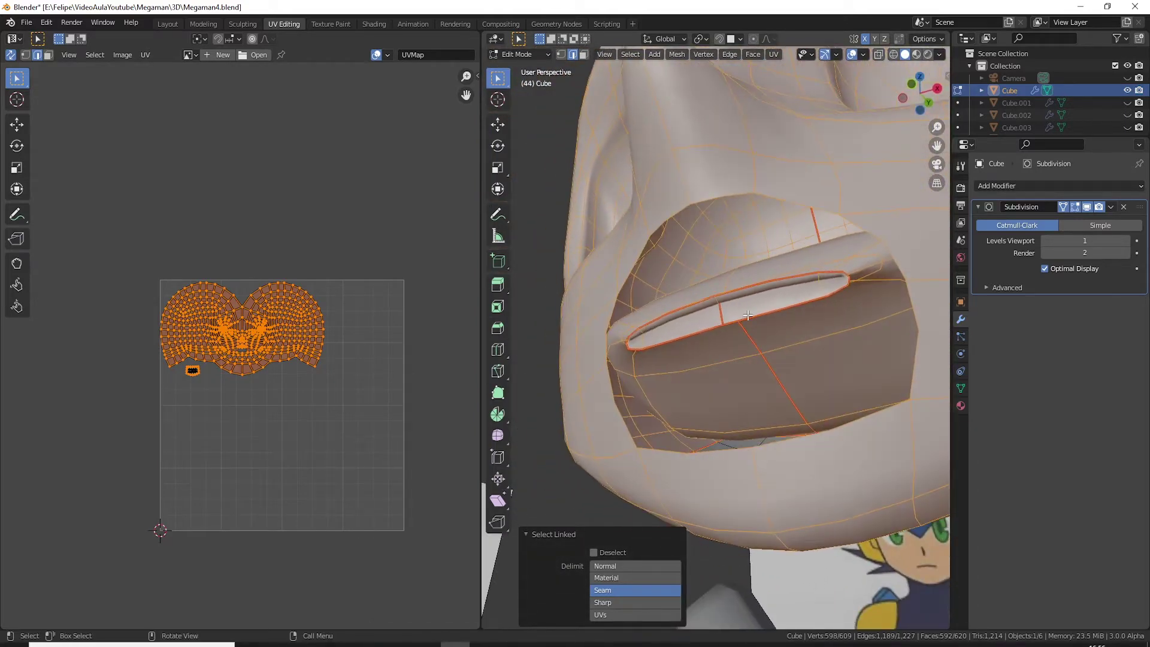
Step: Select a mouth edge, switch to face selection and zoom in on the mouth slit
{"action": "left_click", "coordinate": [748, 315]}
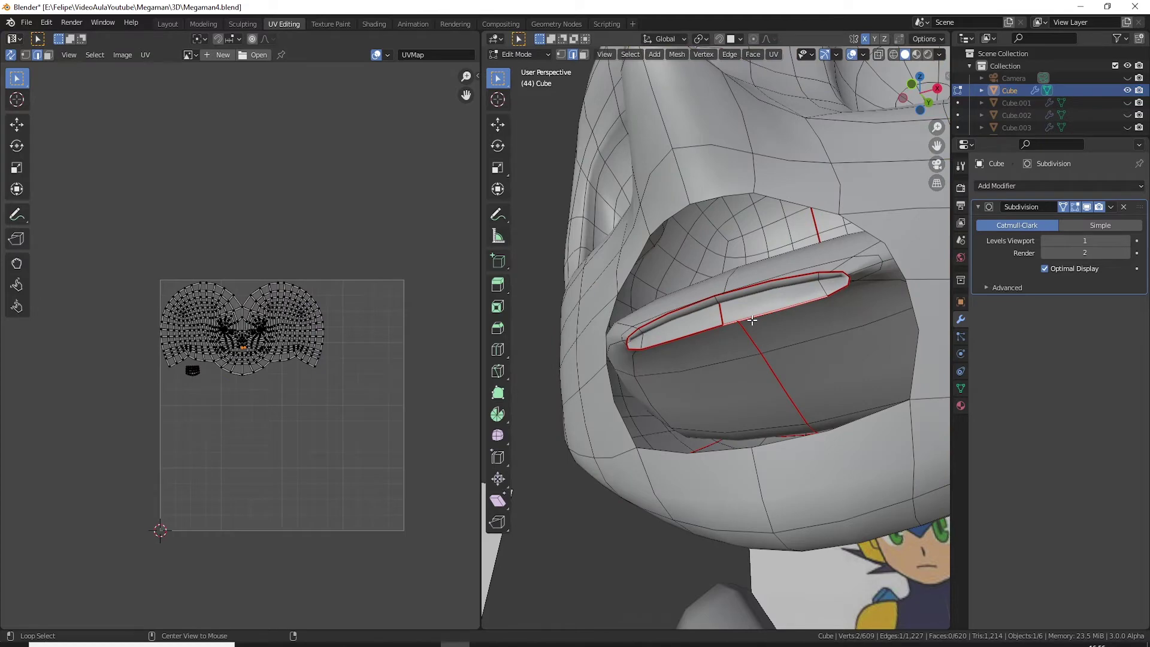
{"action": "key", "text": "alt+h"}
{"action": "key", "text": "ctrl+z"}
{"action": "middle_click_drag", "start_coordinate": [749, 323], "coordinate": [816, 391]}
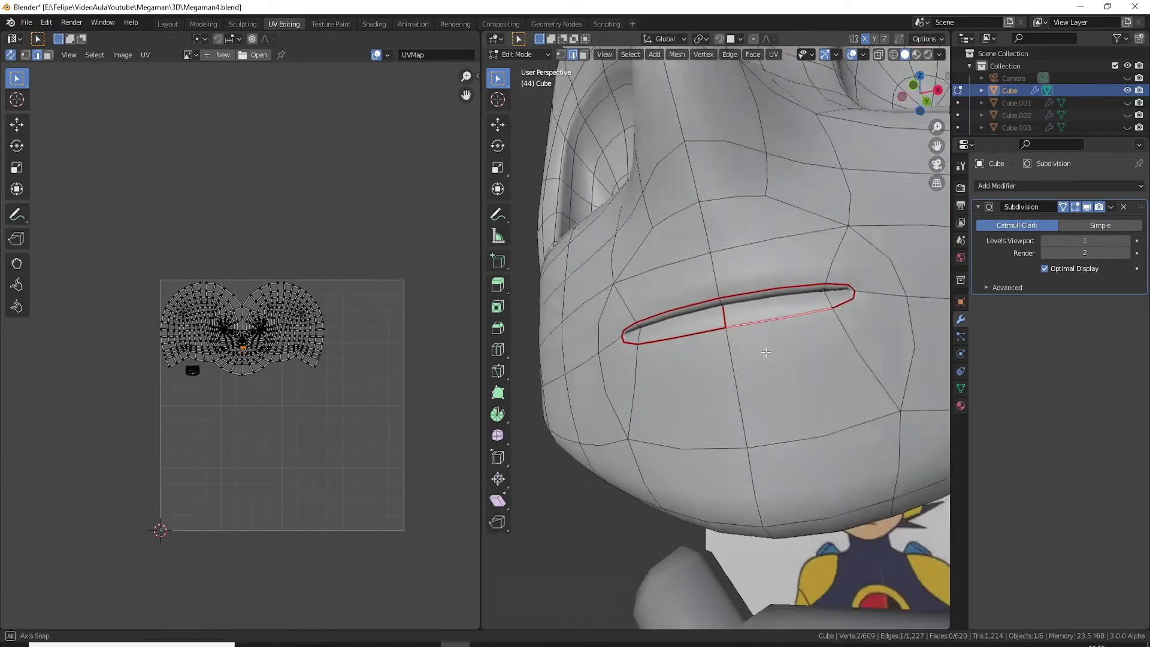
{"action": "key", "text": "3"}
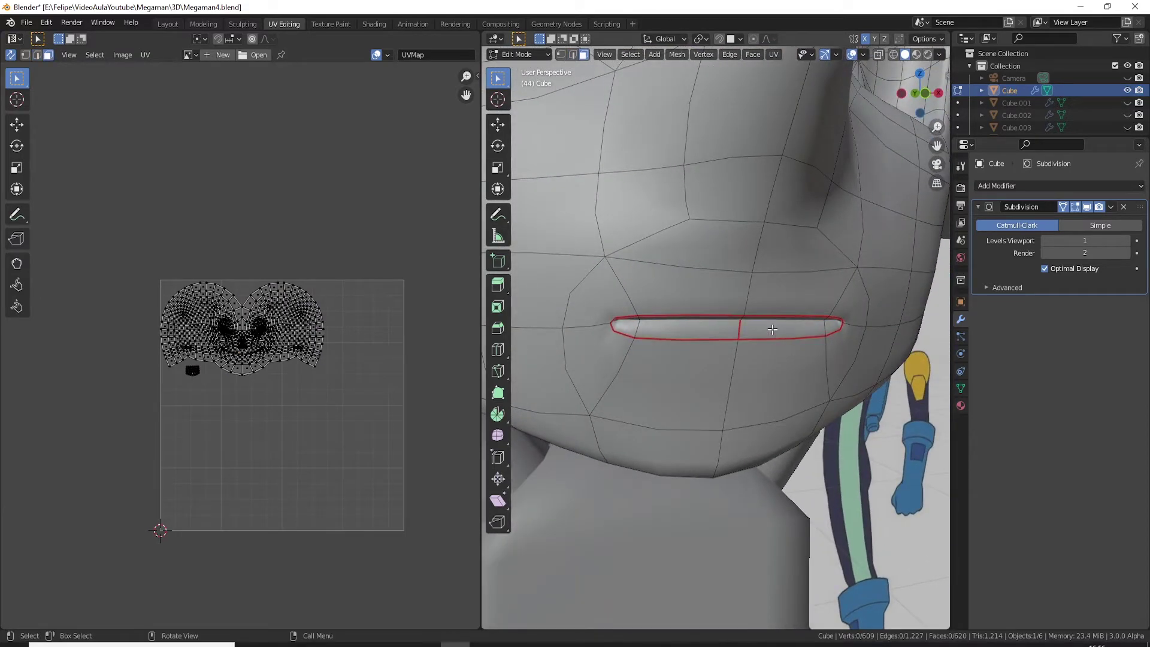
{"action": "middle_click_drag", "start_coordinate": [741, 332], "coordinate": [655, 326]}
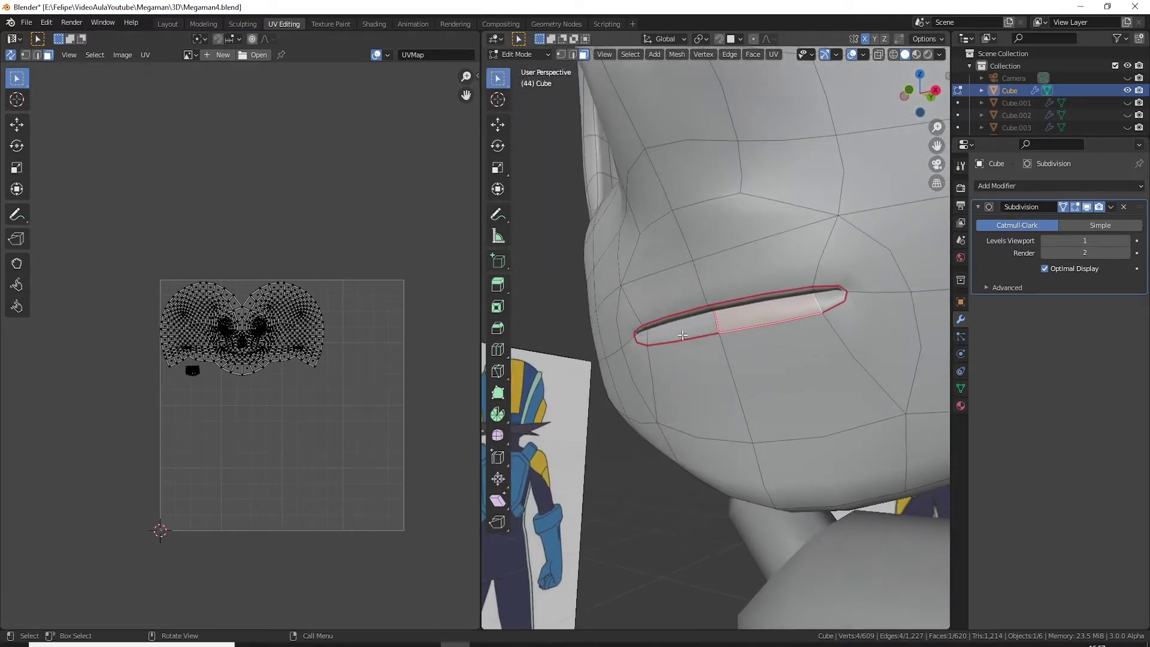
{"action": "middle_click_drag", "start_coordinate": [682, 336], "coordinate": [705, 356]}
Step: Select the face inside the mouth slit and clear the seams from its edges
{"action": "left_click", "coordinate": [755, 331]}
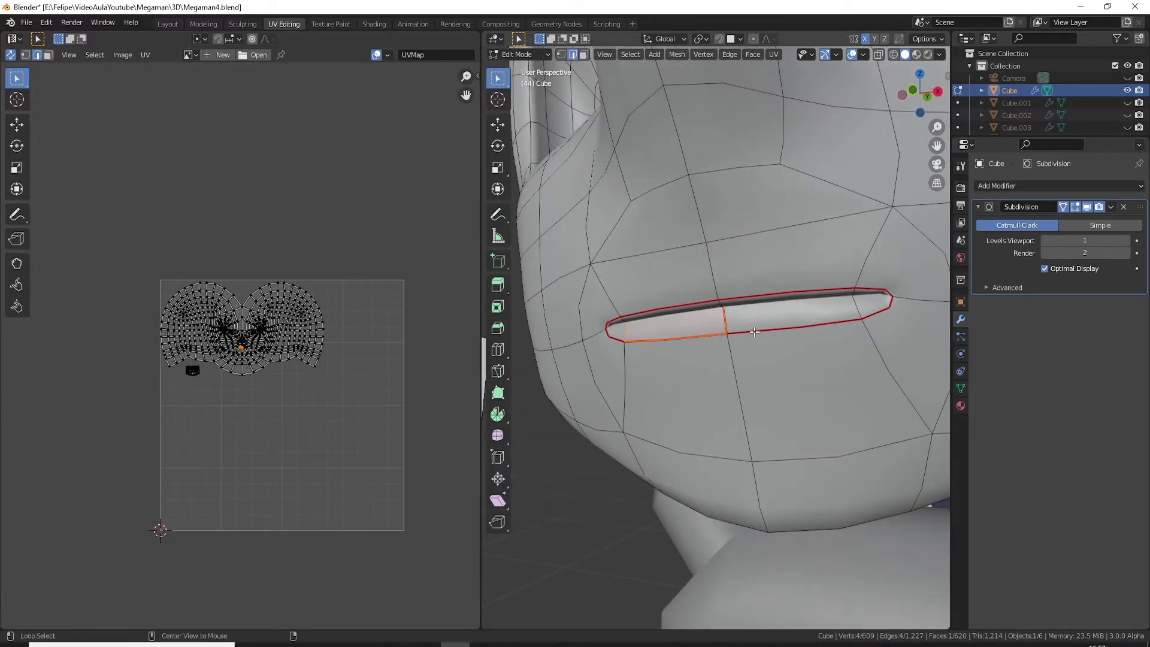
{"action": "right_click", "coordinate": [754, 332]}
{"action": "left_click", "coordinate": [739, 341]}
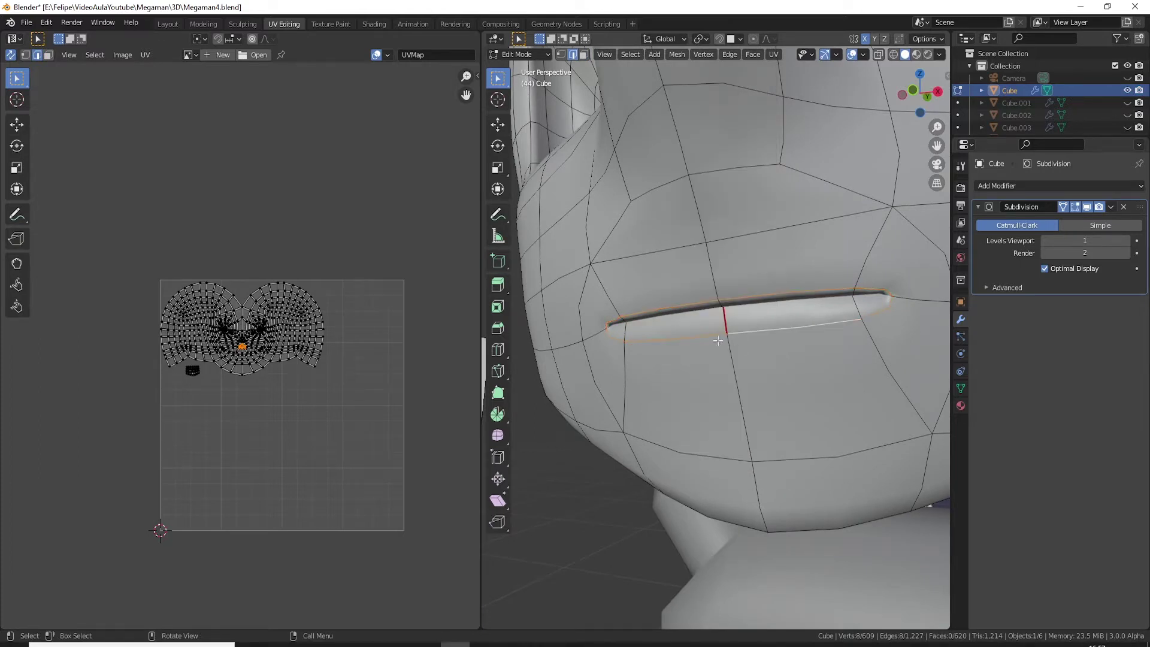
{"action": "right_click", "coordinate": [725, 321]}
{"action": "left_click", "coordinate": [725, 322]}
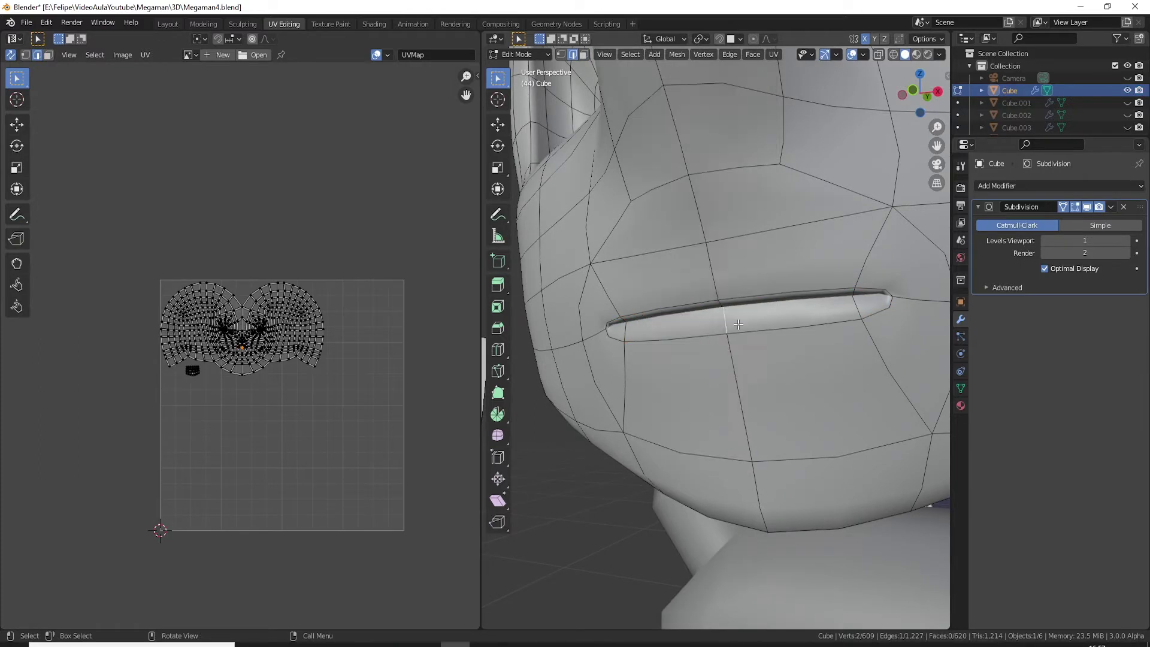
{"action": "scroll", "coordinate": [742, 312], "scroll_direction": "up", "scroll_amount": 3}
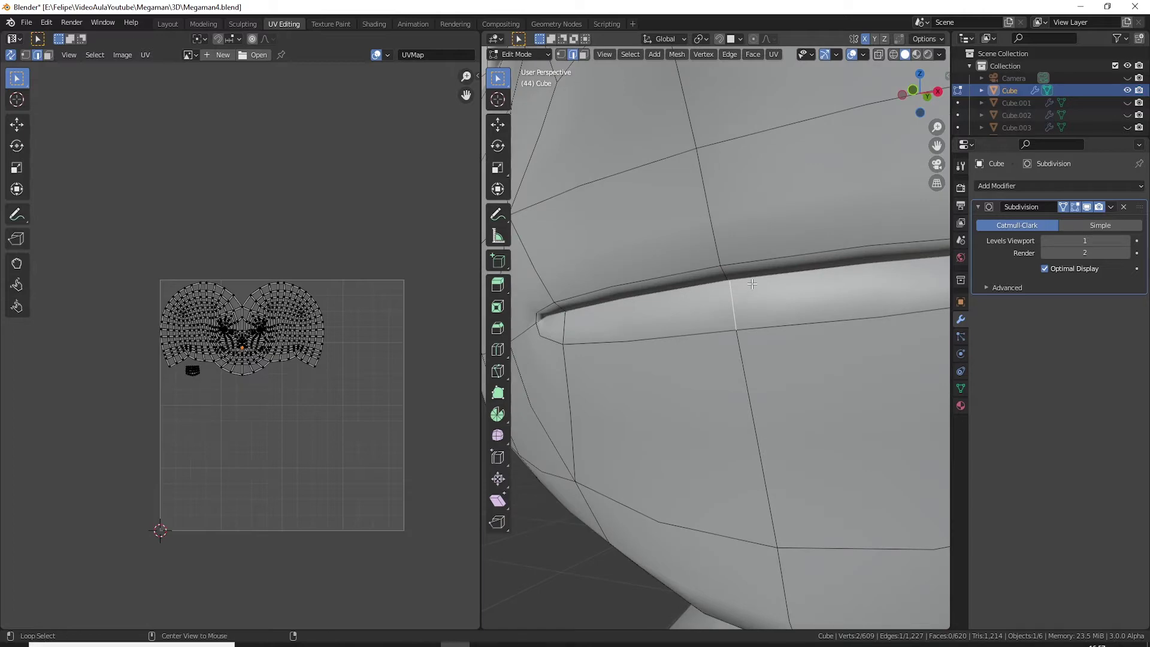
Step: Use X-ray to locate a hidden seam edge on the head and clear it
{"action": "key", "text": "alt+z"}
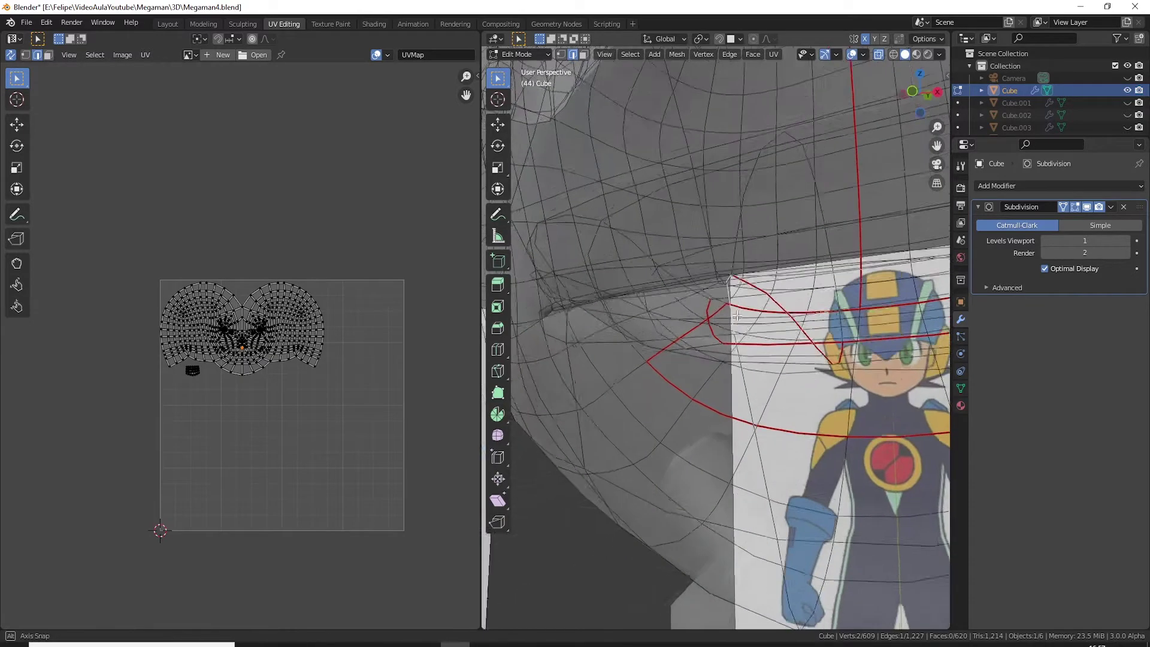
{"action": "middle_click_drag", "start_coordinate": [752, 283], "coordinate": [732, 297]}
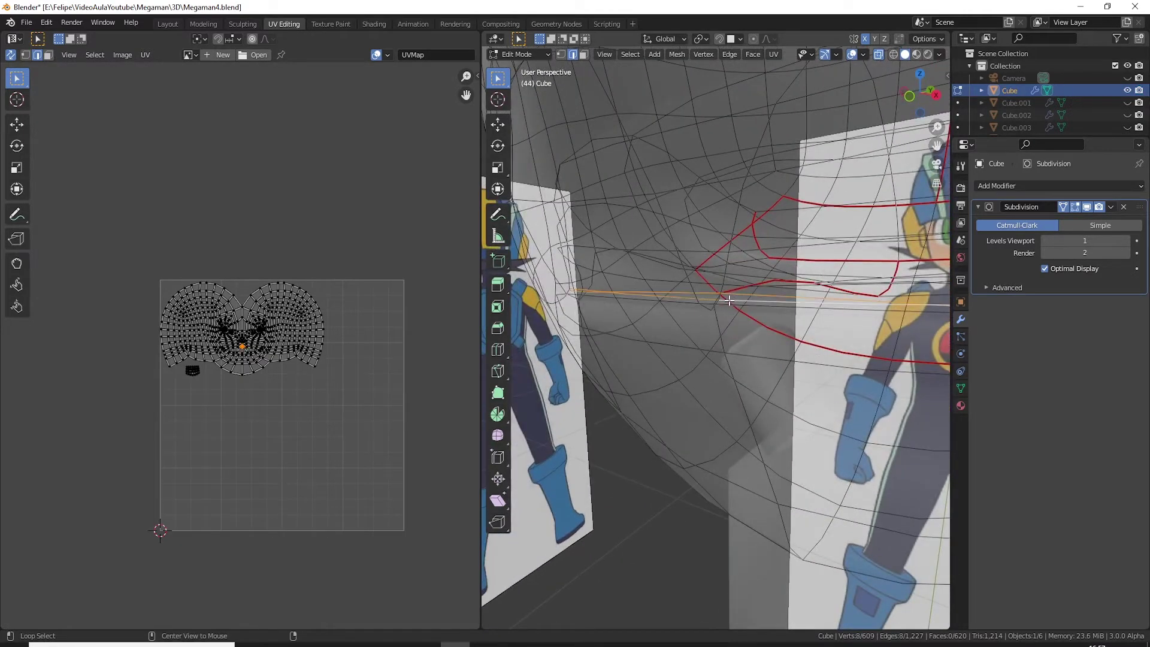
{"action": "key", "text": "alt+z"}
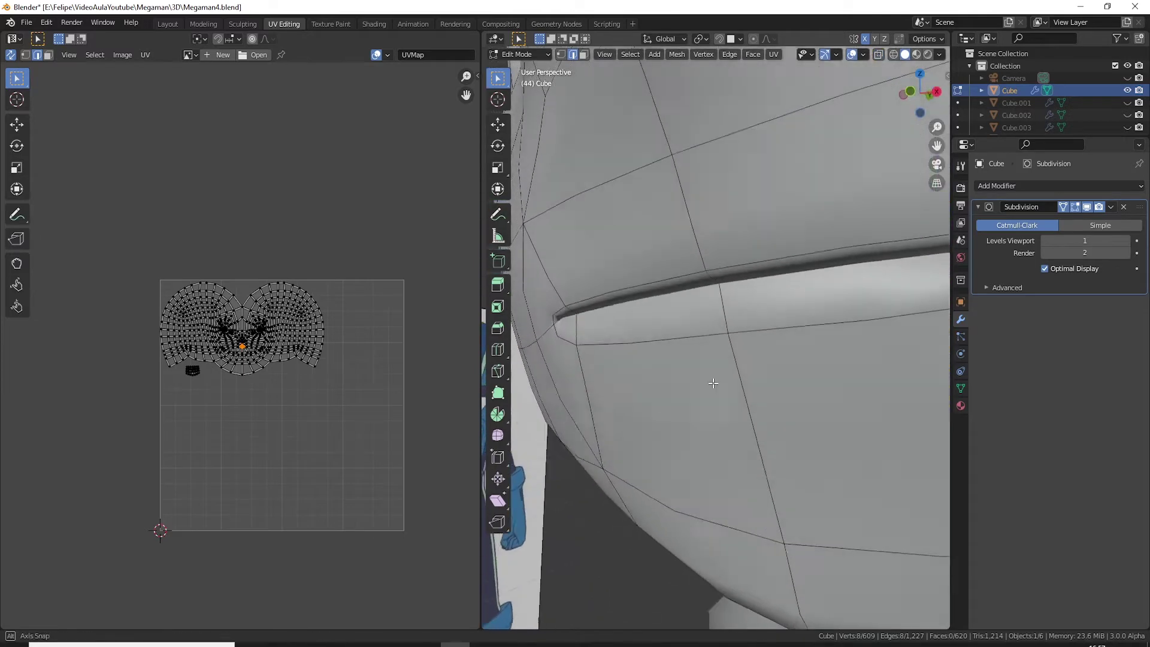
{"action": "mouse_move", "coordinate": [740, 321]}
{"action": "middle_mouse_down"}
{"action": "mouse_move", "coordinate": [637, 391]}
{"action": "mouse_move", "coordinate": [634, 436]}
{"action": "middle_mouse_up"}
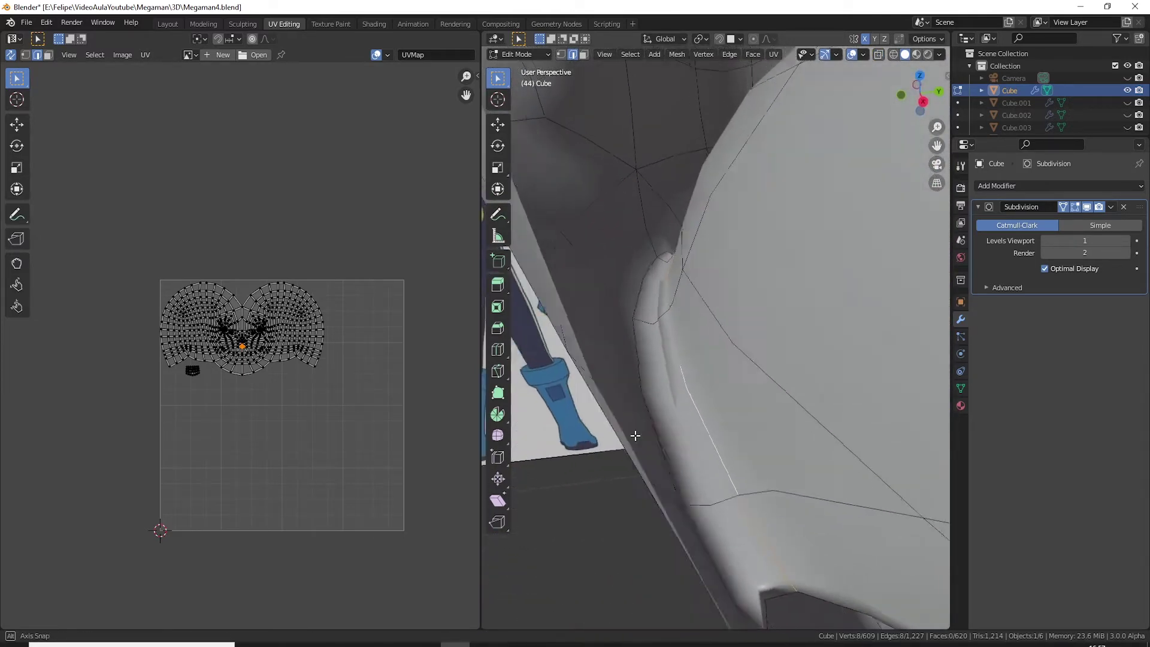
{"action": "right_click", "coordinate": [635, 380]}
{"action": "left_click", "coordinate": [687, 384]}
{"action": "middle_click_drag", "start_coordinate": [686, 384], "coordinate": [765, 359]}
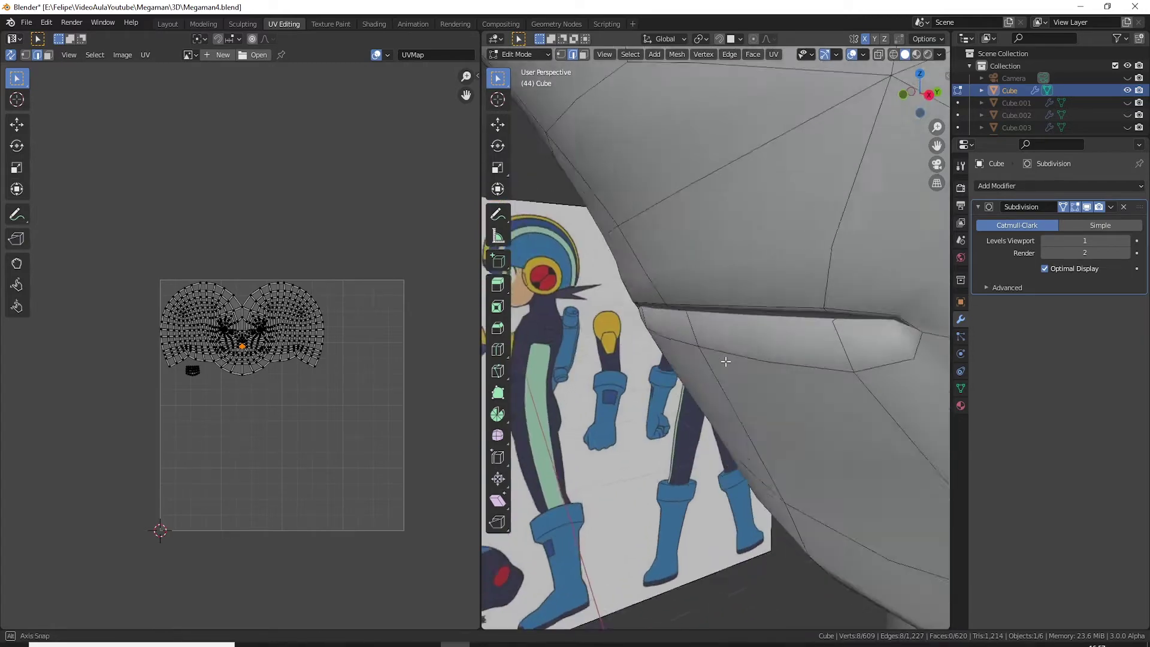
Step: Select the connected head mesh, unwrap it and rotate the new UV islands upright
{"action": "key", "text": "ctrl+l"}
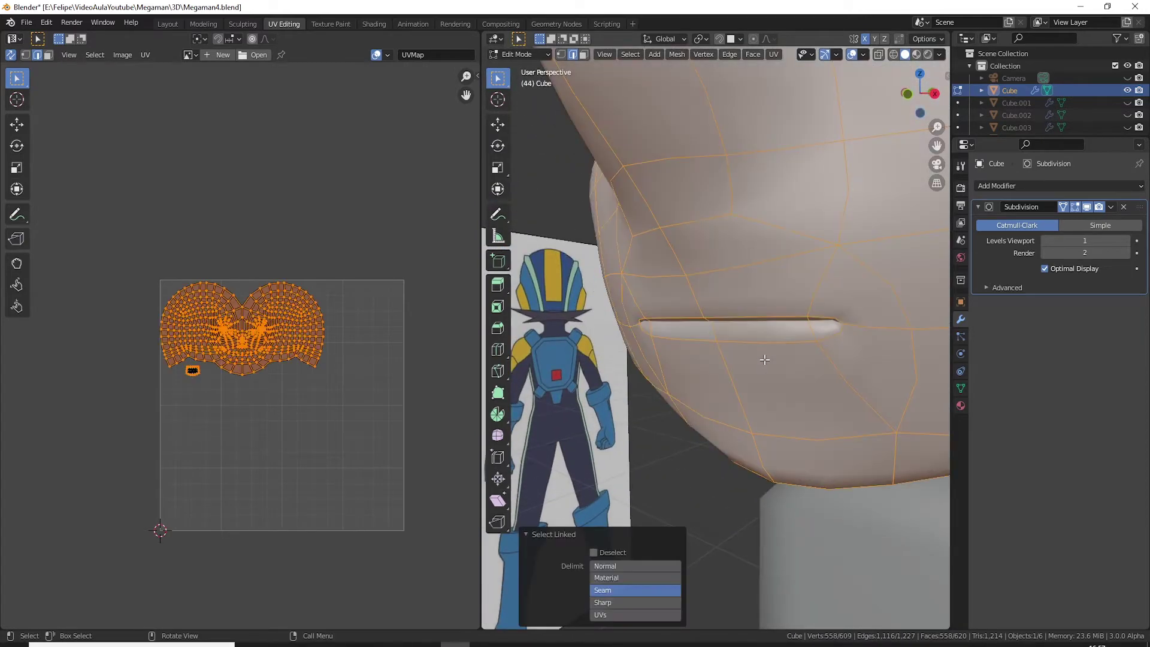
{"action": "mouse_move", "coordinate": [761, 360]}
{"action": "middle_mouse_down"}
{"action": "mouse_move", "coordinate": [776, 339]}
{"action": "mouse_move", "coordinate": [764, 356]}
{"action": "middle_mouse_up"}
{"action": "key", "text": "u"}
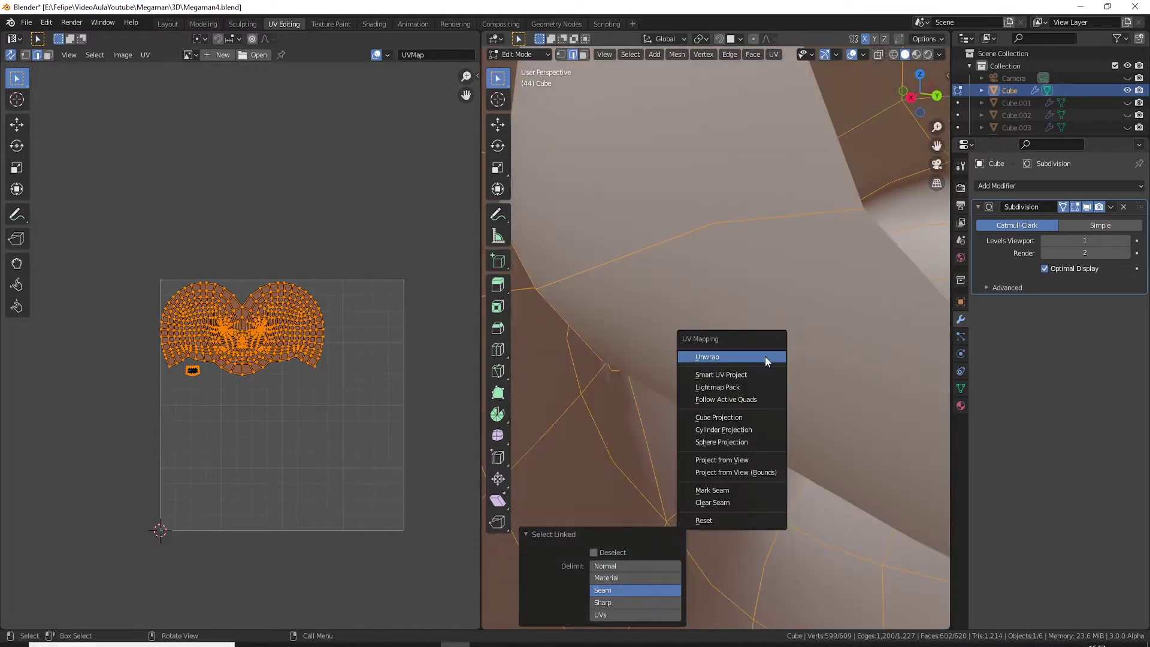
{"action": "left_click", "coordinate": [753, 355]}
{"action": "scroll", "coordinate": [296, 375], "scroll_direction": "up", "scroll_amount": 1}
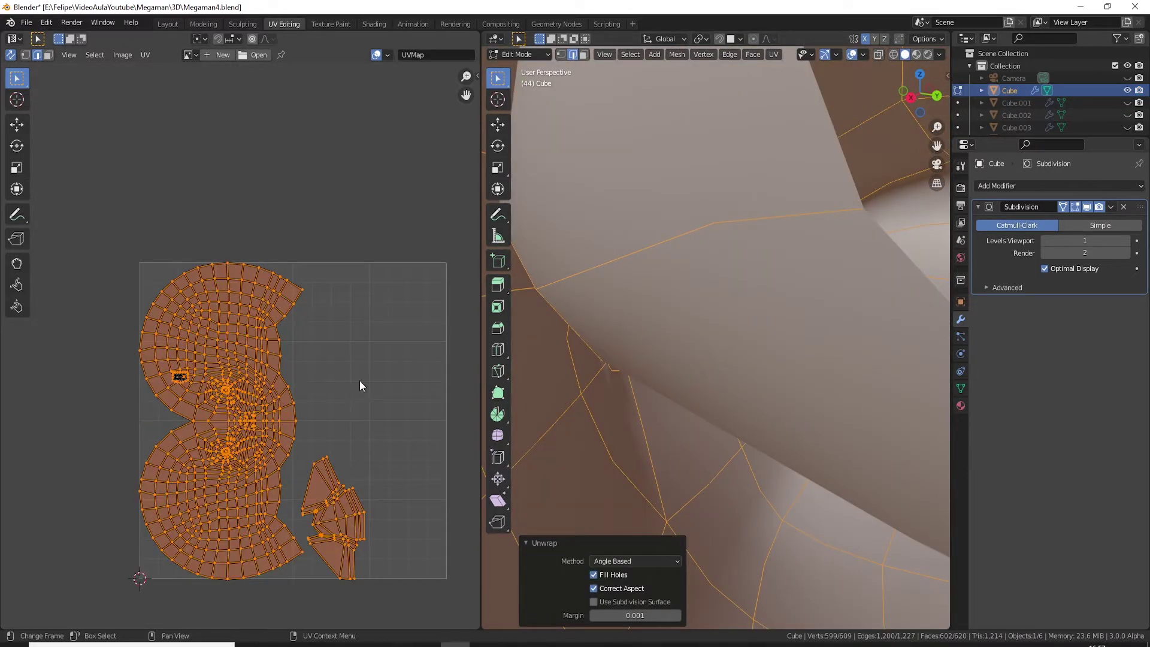
{"action": "key", "text": "r"}
{"action": "left_click", "coordinate": [300, 368]}
{"action": "left_click", "coordinate": [47, 55]}
Step: Rotate the head's UV islands by -90° and 180°, then scale them to 0.5
{"action": "key", "text": "r"}
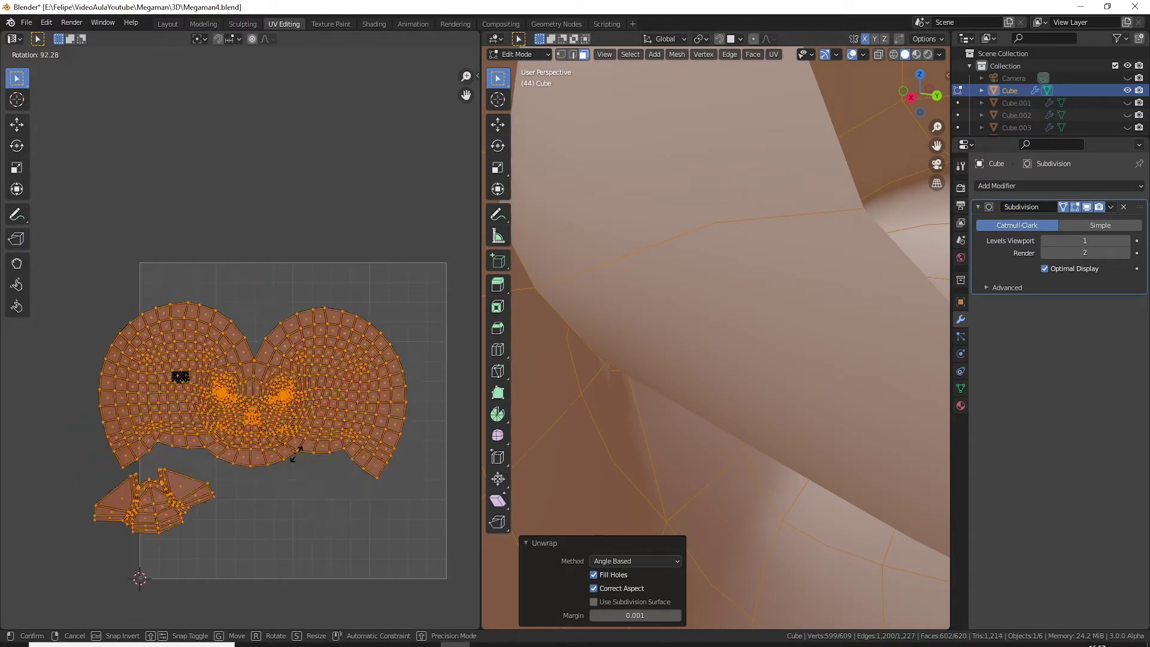
{"action": "left_click", "coordinate": [293, 461]}
{"action": "type", "text": "r"}
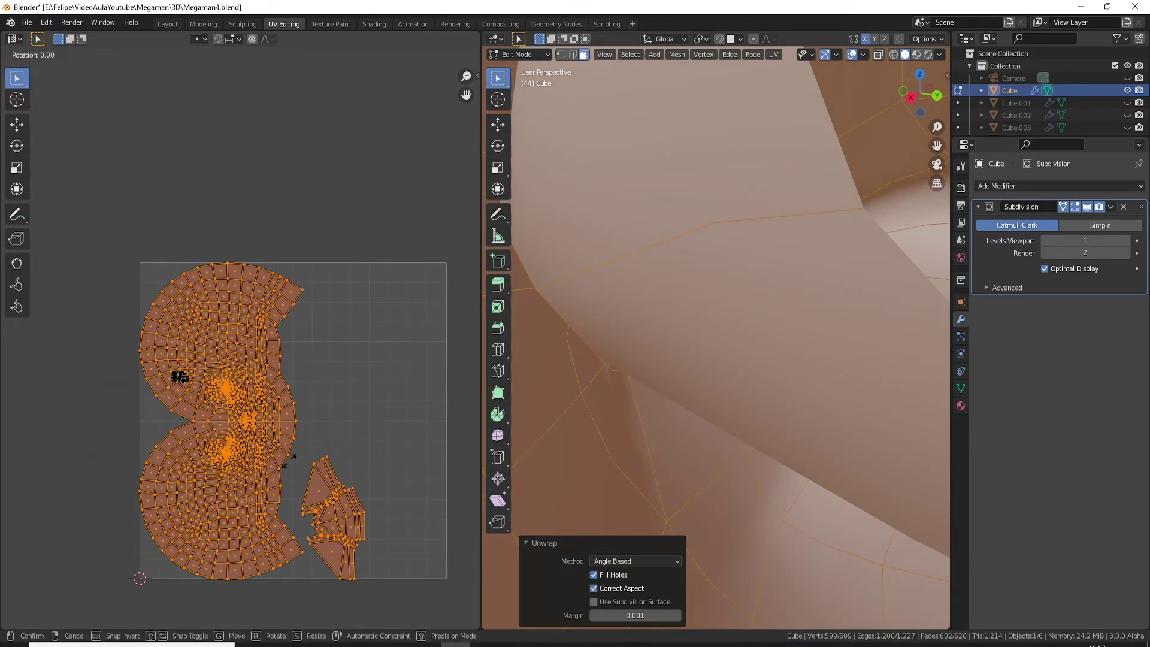
{"action": "type", "text": "-90"}
{"action": "key", "text": "Return"}
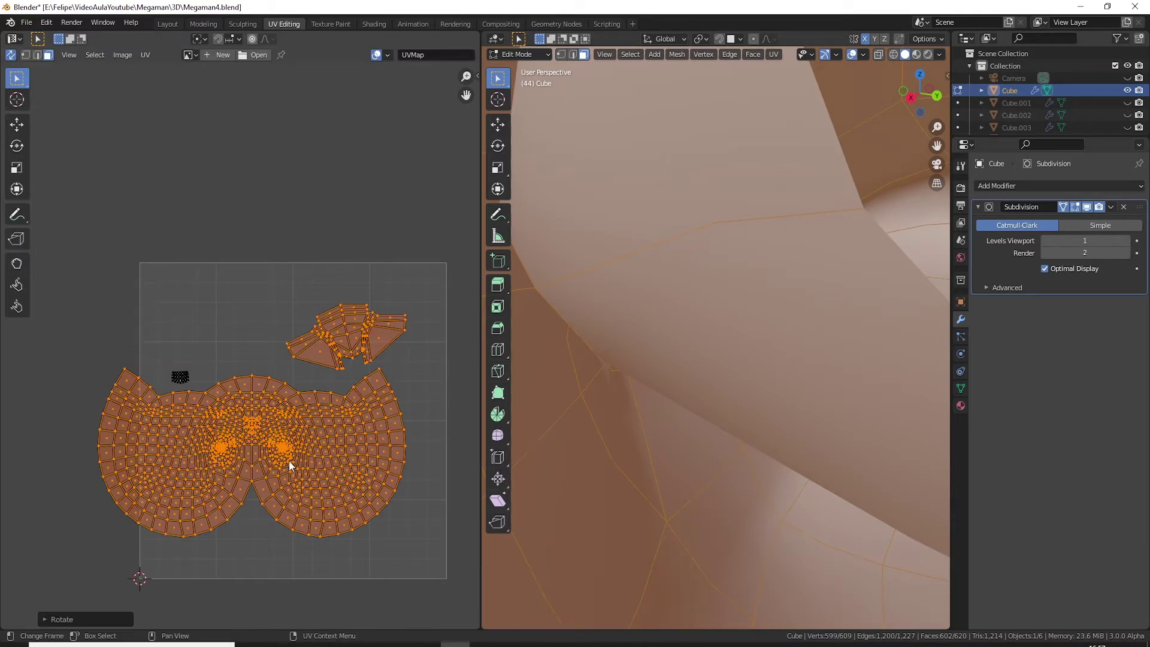
{"action": "type", "text": "r180"}
{"action": "key", "text": "Return"}
{"action": "type", "text": "s"}
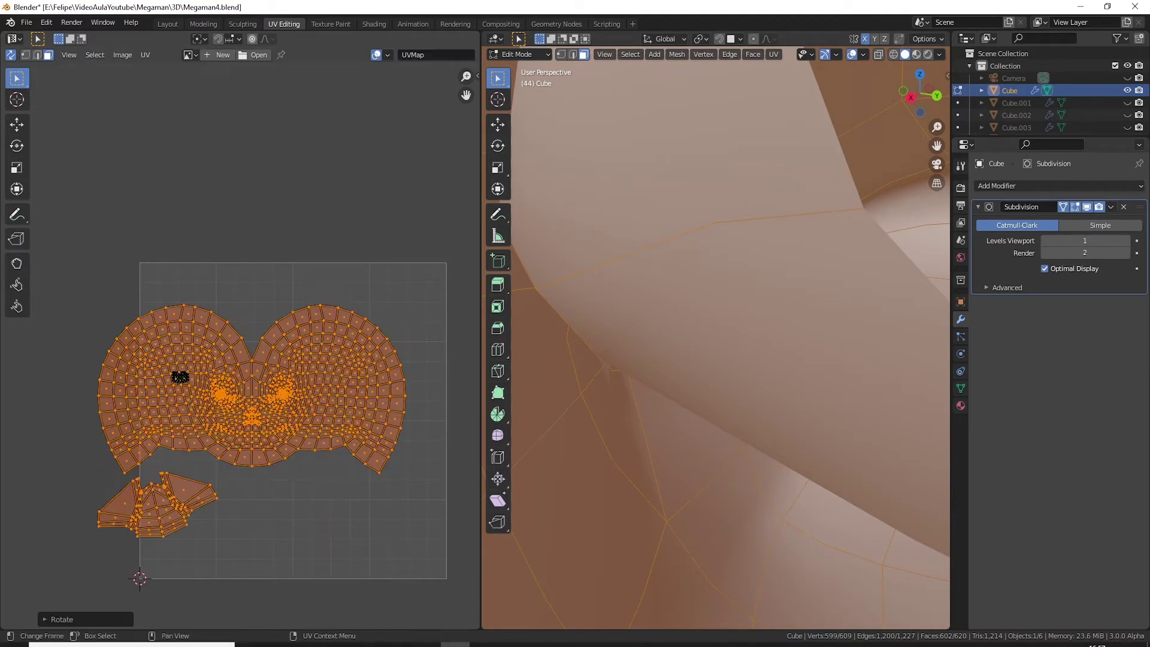
{"action": "type", "text": "0.5"}
{"action": "key", "text": "Return"}
Step: Move the face islands toward the upper left and enlarge them slightly
{"action": "key", "text": "g"}
{"action": "left_click", "coordinate": [267, 424]}
{"action": "key", "text": "s"}
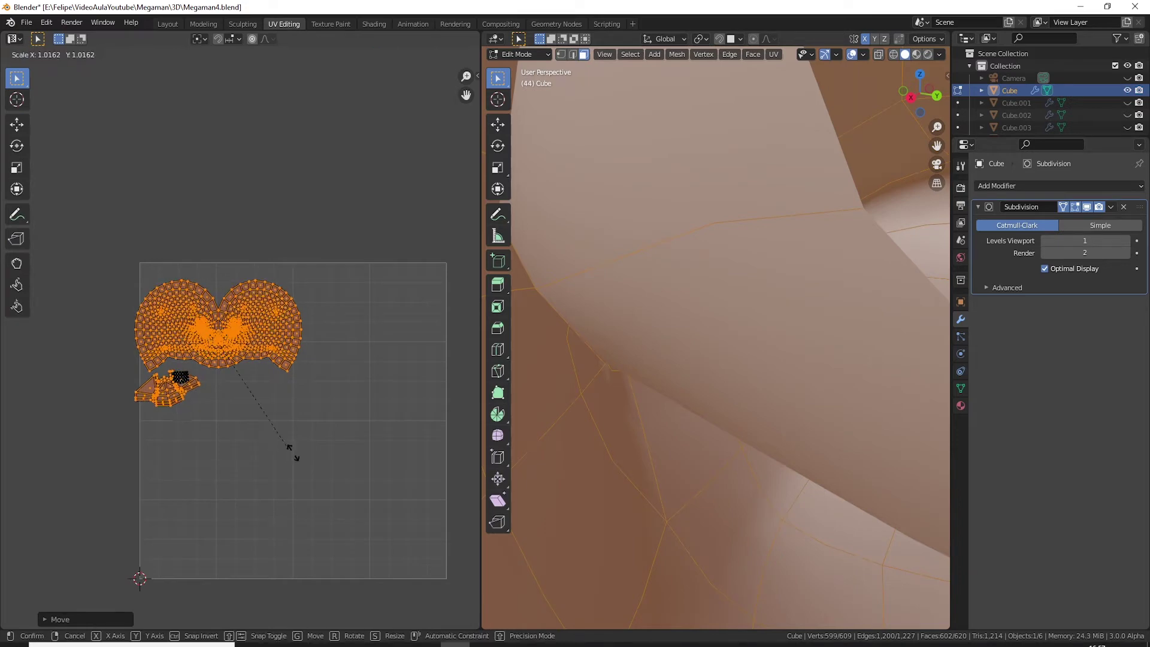
{"action": "left_click", "coordinate": [333, 477]}
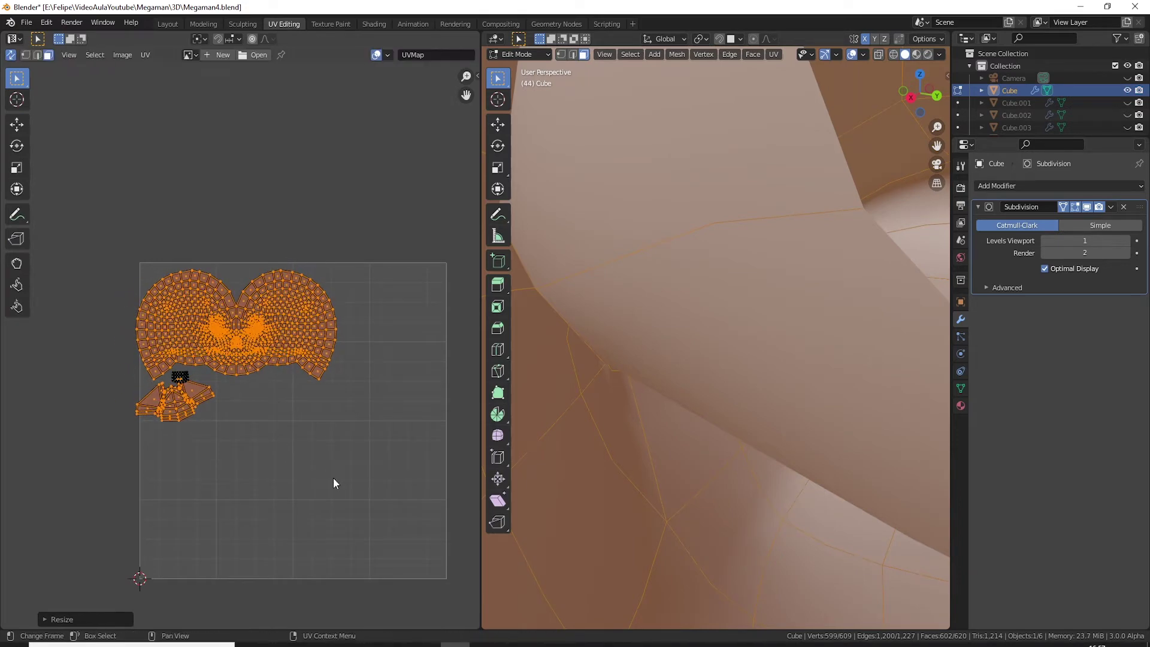
Step: Select the small island, move it below the face layout and stand it upright
{"action": "left_click", "coordinate": [200, 403]}
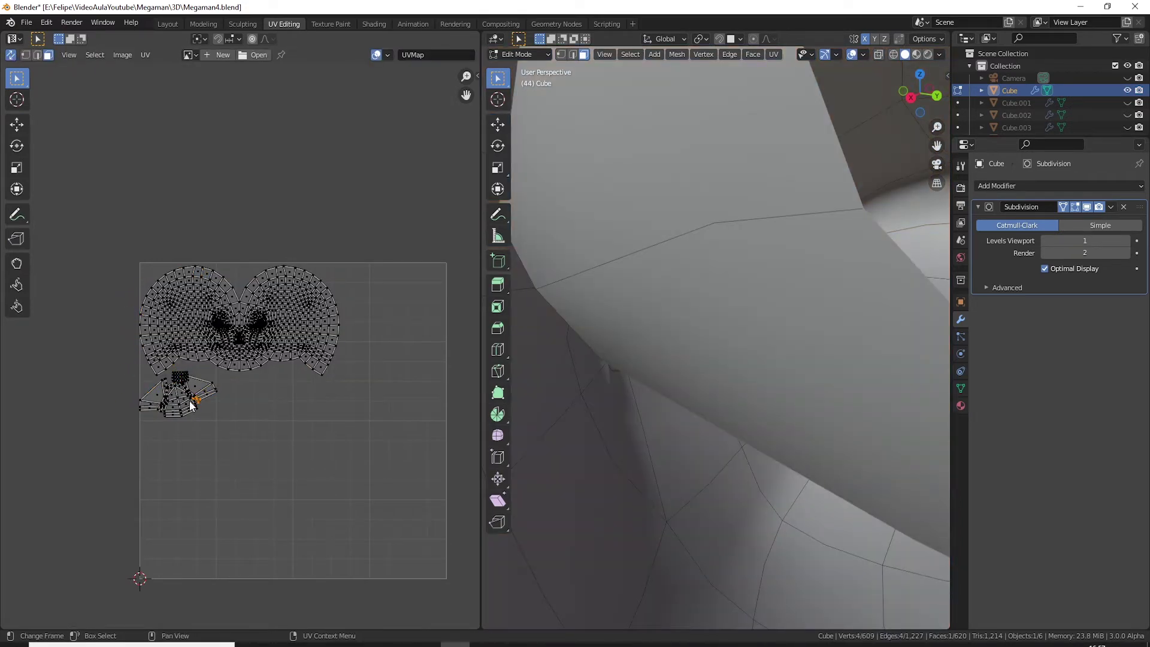
{"action": "key", "text": "l"}
{"action": "key", "text": "g"}
{"action": "left_click", "coordinate": [239, 419]}
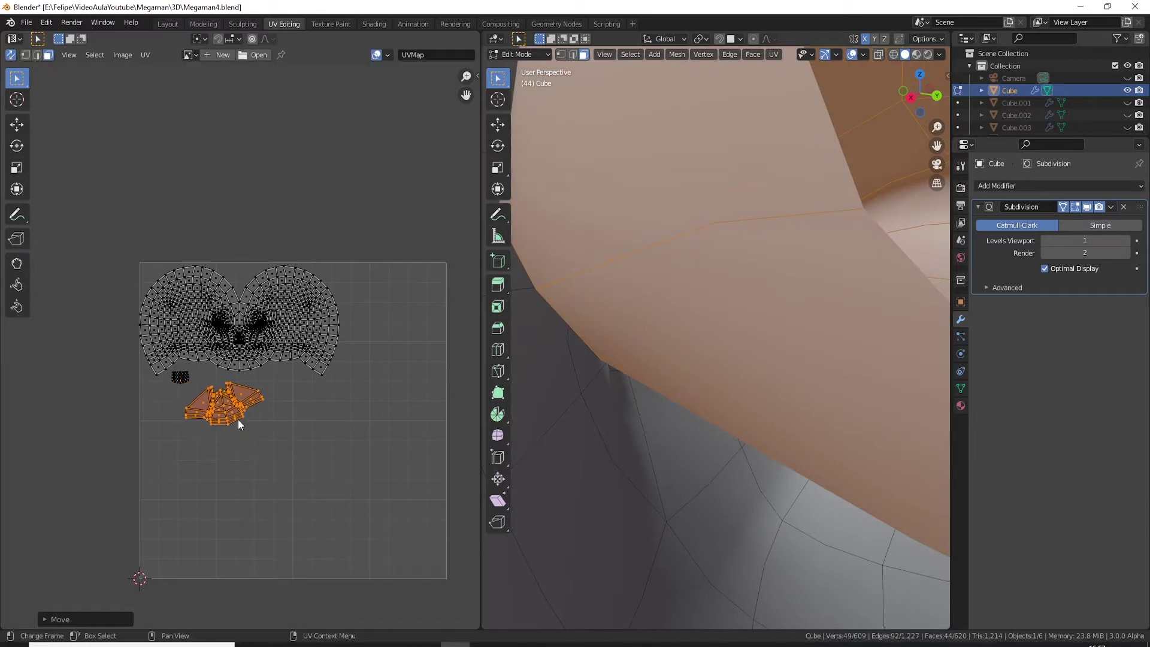
{"action": "scroll", "coordinate": [238, 419], "scroll_direction": "up", "scroll_amount": 5}
{"action": "key", "text": "r"}
{"action": "left_click", "coordinate": [291, 516]}
{"action": "middle_click_drag", "start_coordinate": [291, 517], "coordinate": [304, 386]}
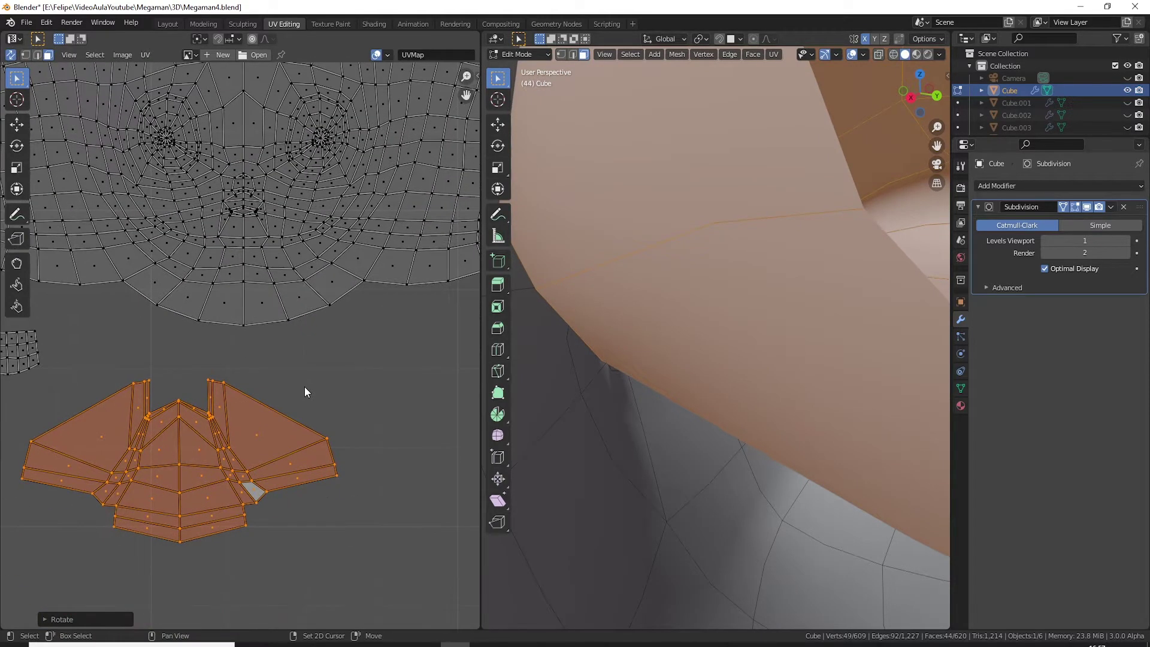
Step: Shrink the small island, shift it up-left and tilt it counter-clockwise
{"action": "key", "text": "s"}
{"action": "left_click", "coordinate": [272, 500]}
{"action": "key", "text": "g"}
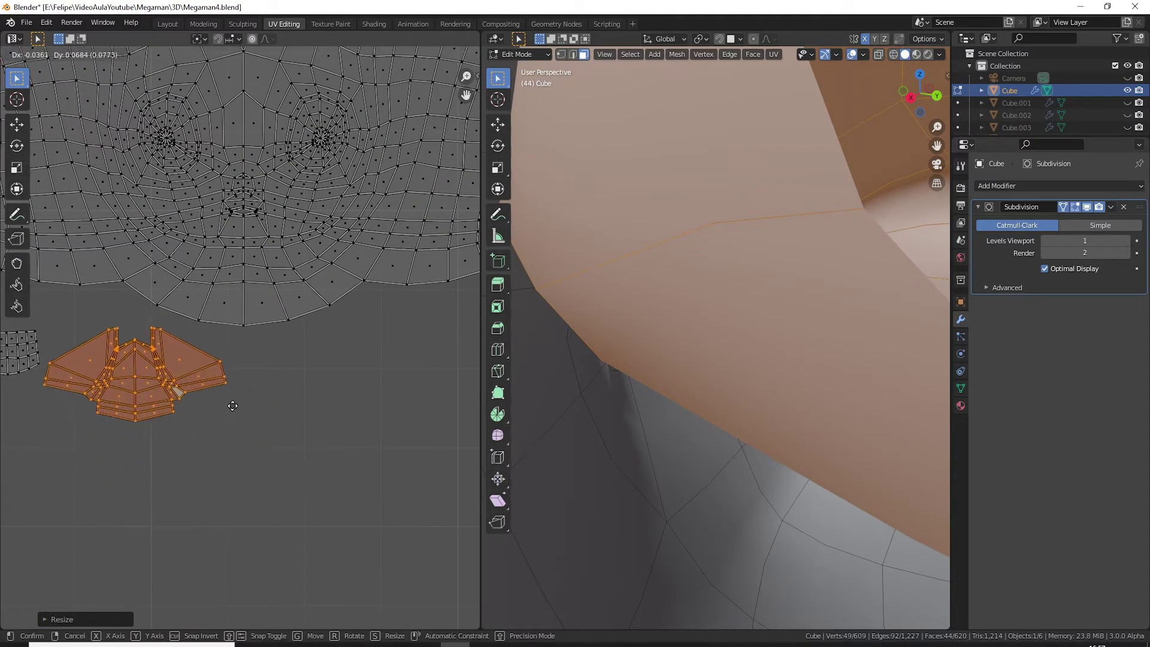
{"action": "left_click", "coordinate": [240, 401]}
{"action": "key", "text": "r"}
{"action": "left_click", "coordinate": [255, 460]}
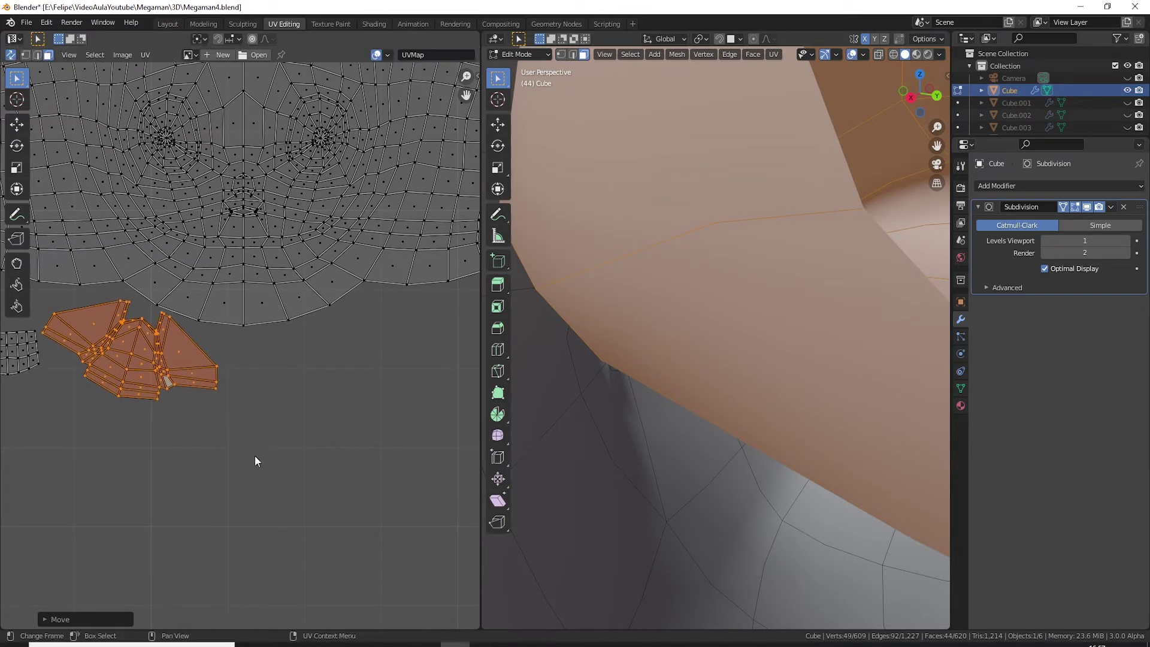
{"action": "scroll", "coordinate": [309, 316], "scroll_direction": "up", "scroll_amount": 2}
{"action": "scroll", "coordinate": [300, 343], "scroll_direction": "up", "scroll_amount": 2}
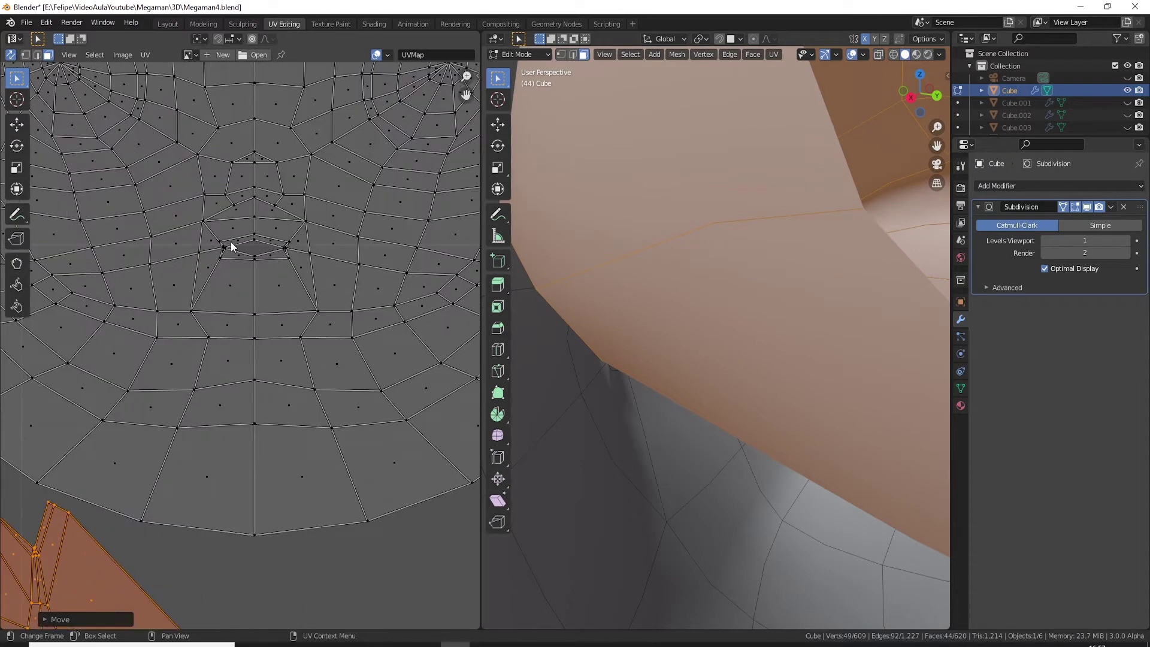
{"action": "scroll", "coordinate": [294, 248], "scroll_direction": "up", "scroll_amount": 2}
{"action": "scroll", "coordinate": [308, 242], "scroll_direction": "up", "scroll_amount": 2}
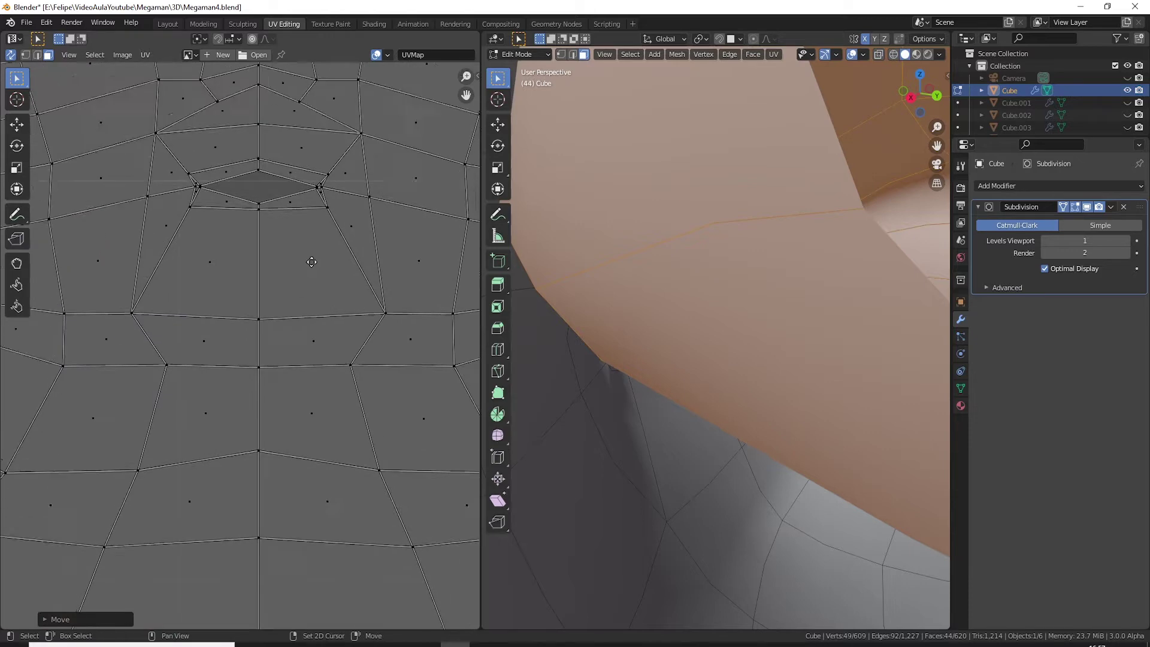
{"action": "scroll", "coordinate": [317, 294], "scroll_direction": "up", "scroll_amount": 2}
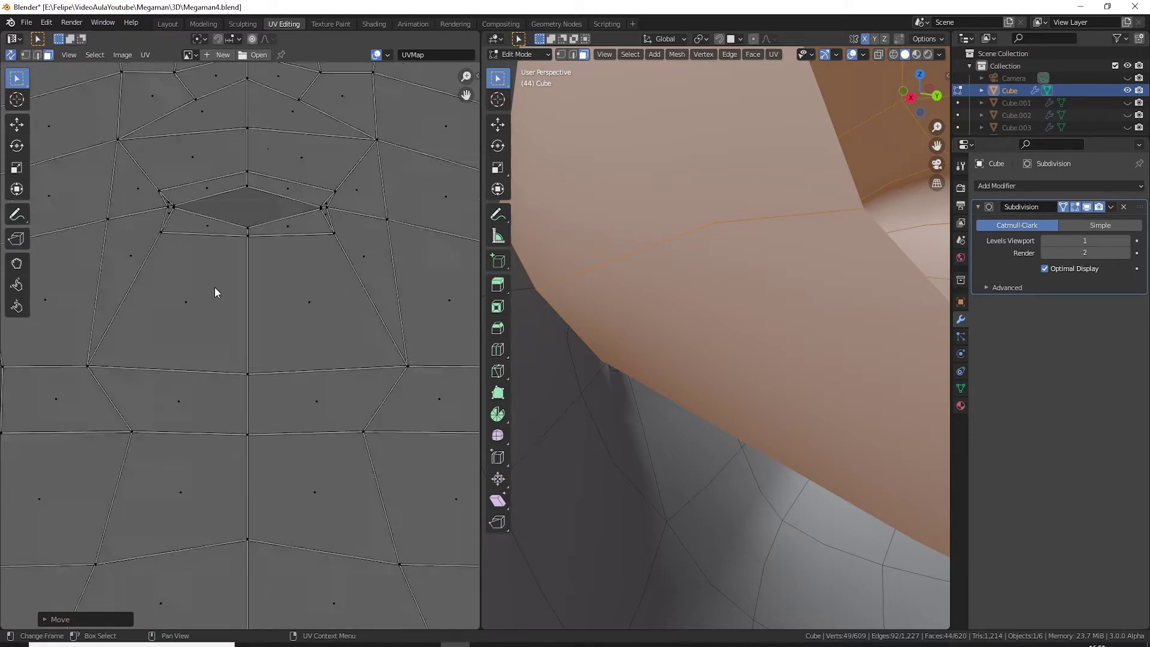
{"action": "scroll", "coordinate": [223, 347], "scroll_direction": "down", "scroll_amount": 5}
{"action": "scroll", "coordinate": [268, 378], "scroll_direction": "up", "scroll_amount": 1}
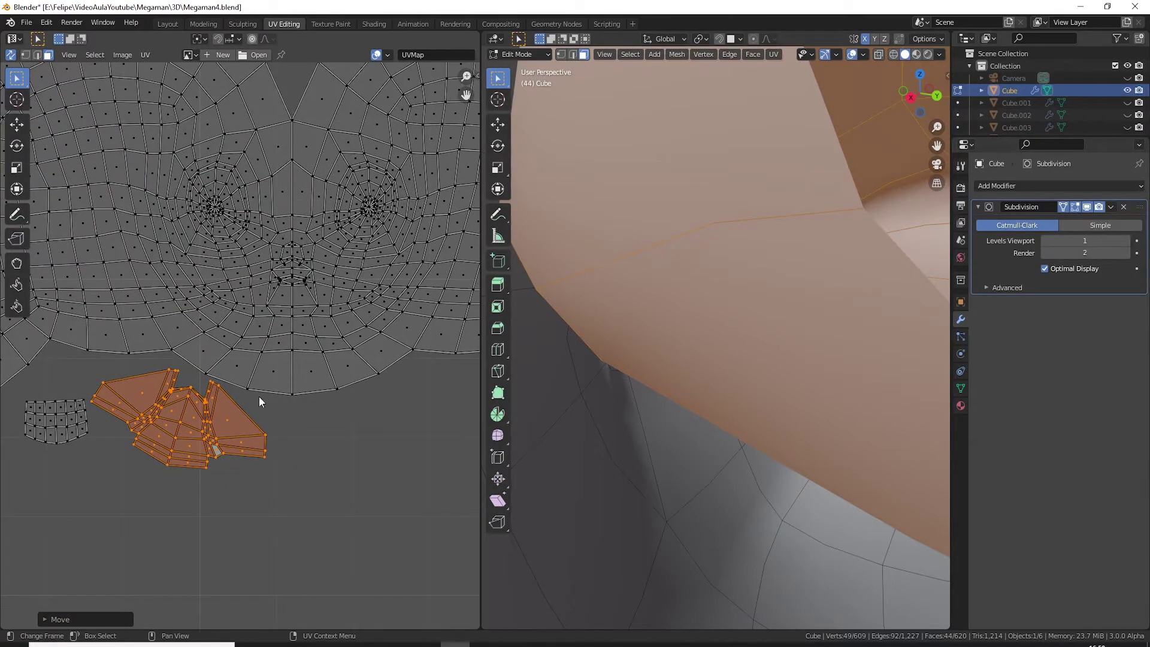
{"action": "scroll", "coordinate": [729, 346], "scroll_direction": "down", "scroll_amount": 3}
{"action": "scroll", "coordinate": [729, 347], "scroll_direction": "down", "scroll_amount": 4}
{"action": "scroll", "coordinate": [729, 346], "scroll_direction": "down", "scroll_amount": 3}
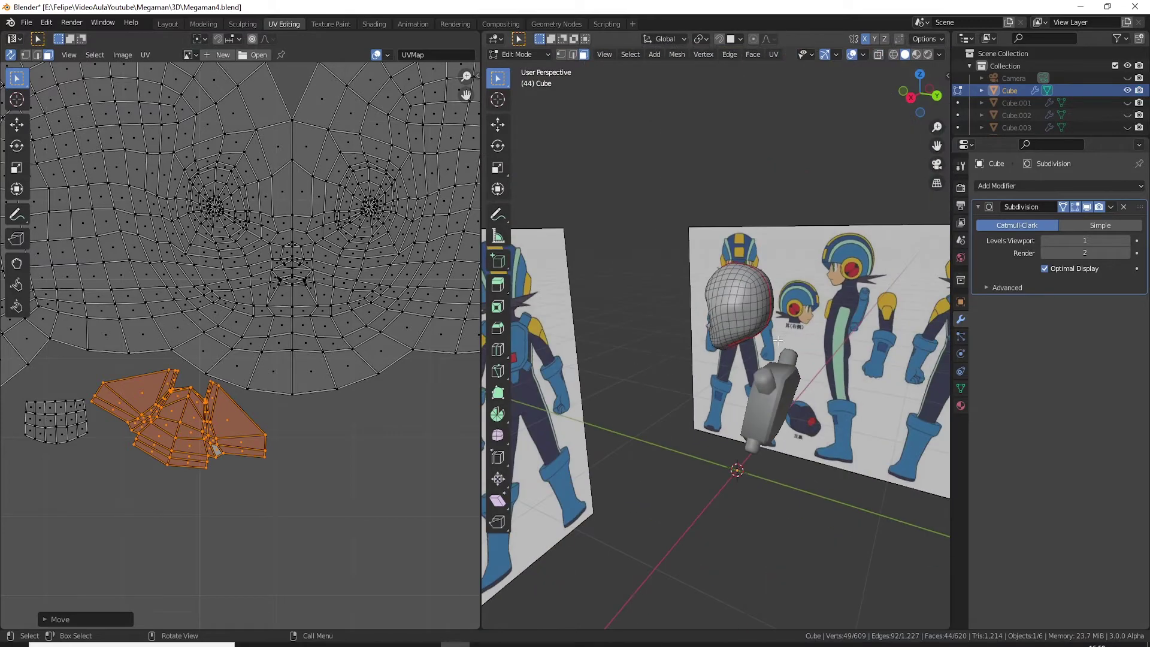
Step: Unhide and select the helmet Cube.001 in Object Mode, then enter Edit Mode on it
{"action": "middle_click_drag", "start_coordinate": [777, 340], "coordinate": [712, 343]}
{"action": "scroll", "coordinate": [754, 343], "scroll_direction": "down", "scroll_amount": 2}
{"action": "key", "text": "Tab"}
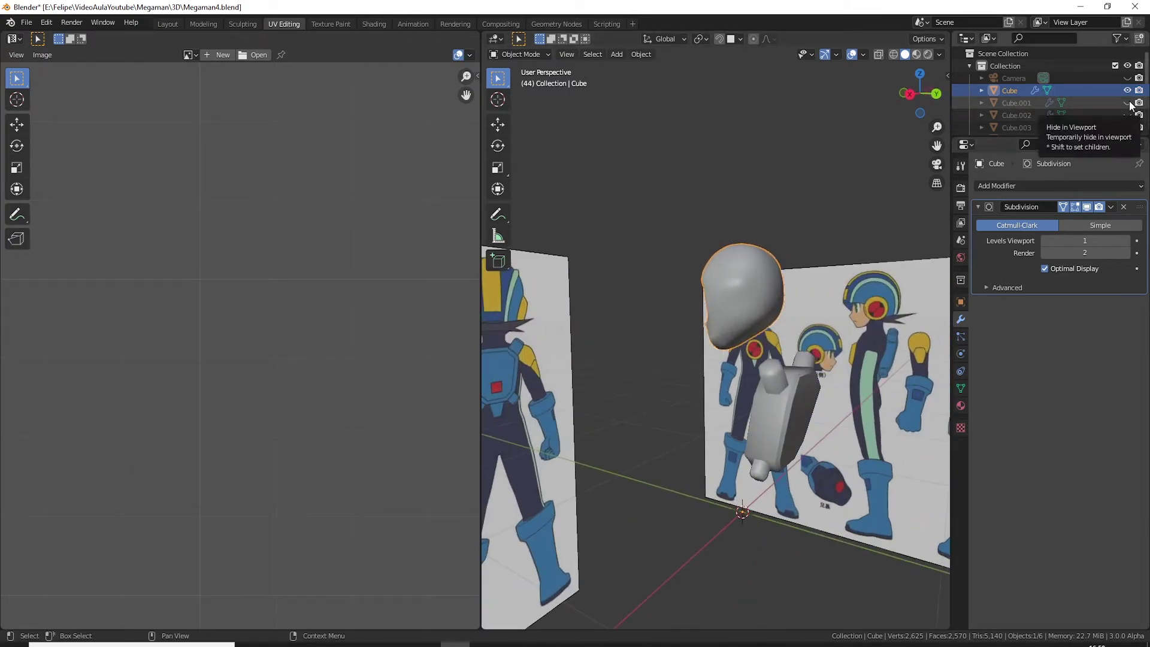
{"action": "left_click", "coordinate": [1129, 103]}
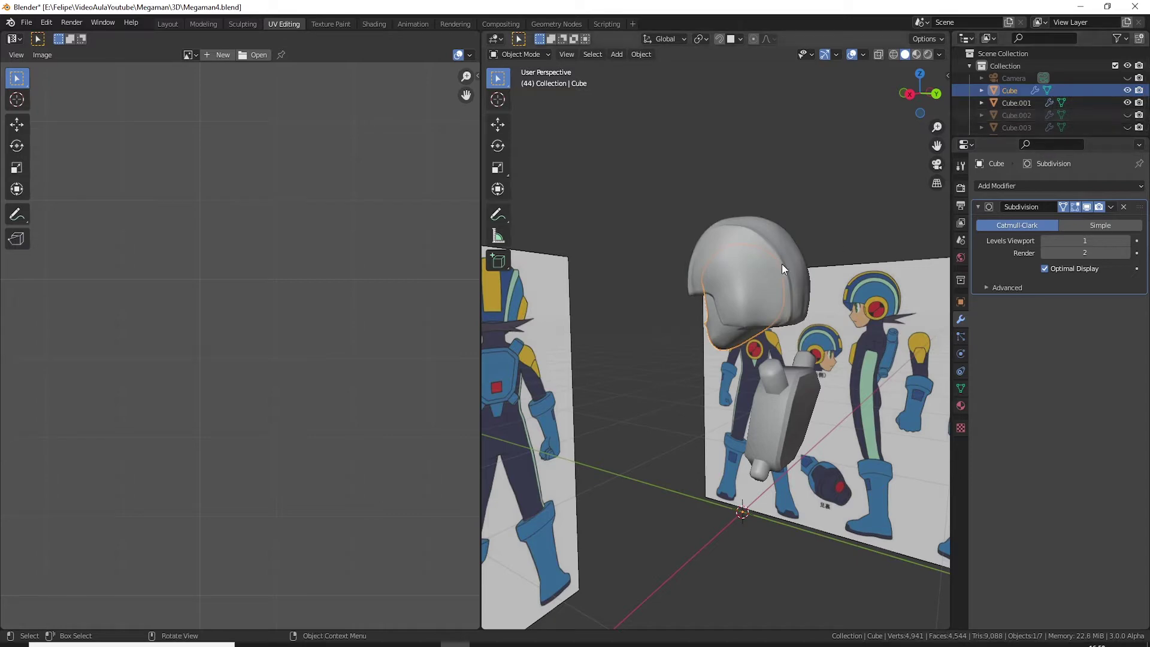
{"action": "left_click", "coordinate": [755, 249]}
{"action": "mouse_move", "coordinate": [749, 243]}
{"action": "middle_mouse_down"}
{"action": "mouse_move", "coordinate": [940, 242]}
{"action": "mouse_move", "coordinate": [747, 254]}
{"action": "mouse_move", "coordinate": [931, 270]}
{"action": "mouse_move", "coordinate": [711, 317]}
{"action": "mouse_move", "coordinate": [882, 269]}
{"action": "middle_mouse_up"}
{"action": "key", "text": "Tab"}
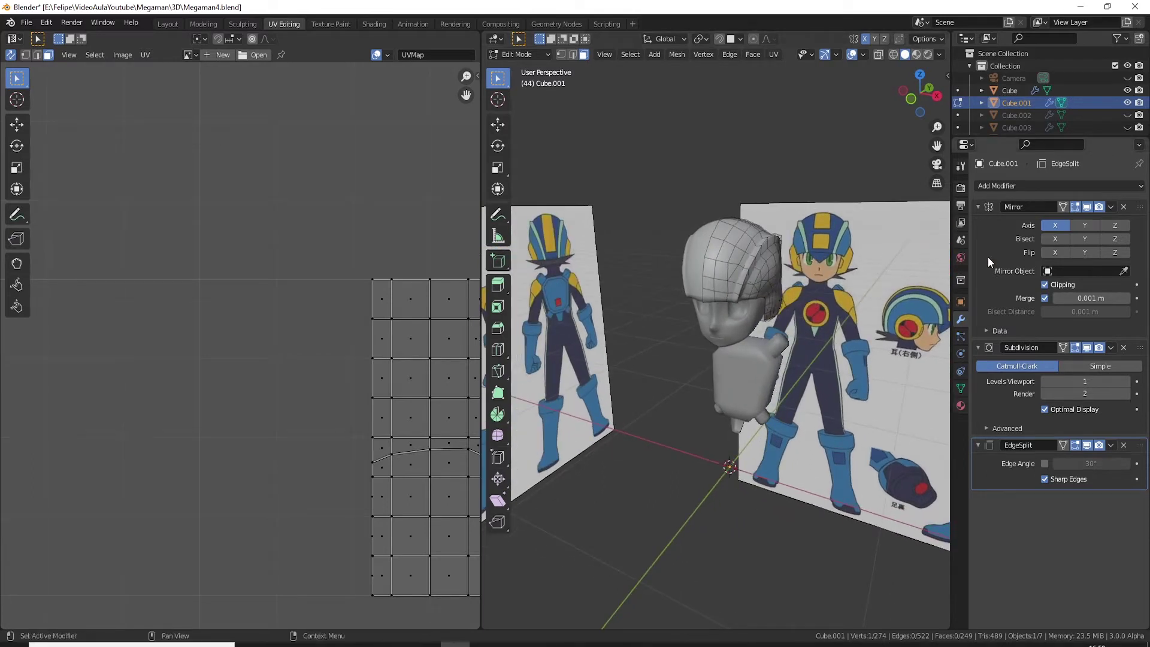
Step: Apply the helmet's Mirror modifier and return to Edit Mode
{"action": "key", "text": "Tab"}
{"action": "left_click", "coordinate": [1113, 208]}
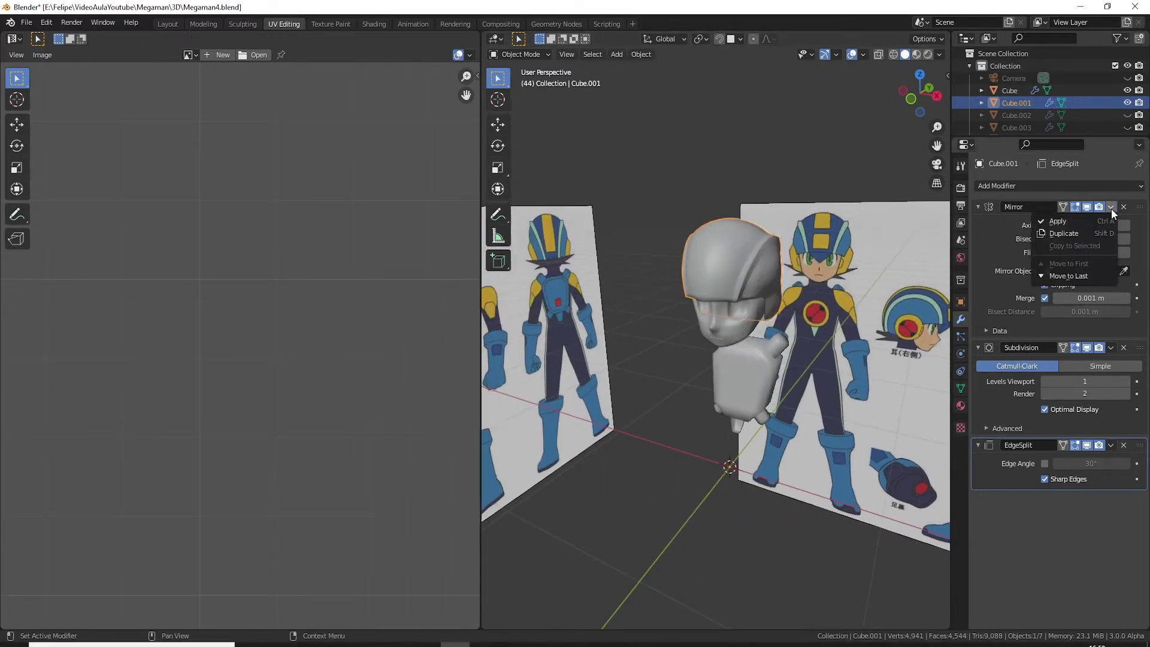
{"action": "left_click", "coordinate": [1057, 221]}
{"action": "key", "text": "Tab"}
{"action": "middle_click_drag", "start_coordinate": [780, 261], "coordinate": [754, 262]}
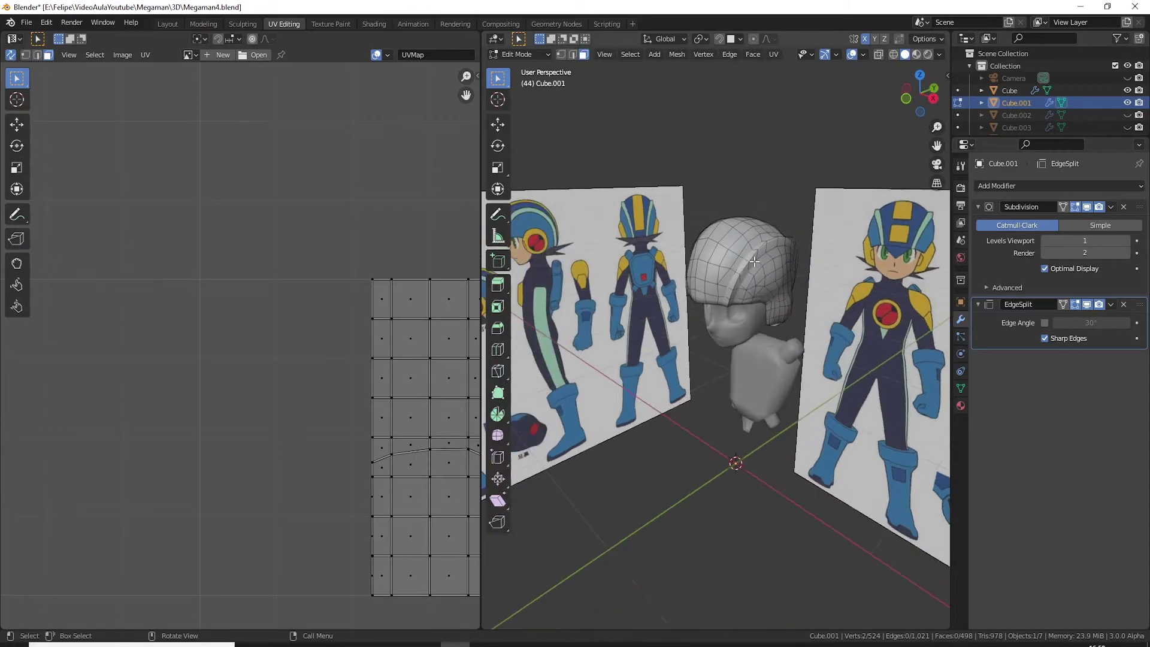
{"action": "scroll", "coordinate": [753, 263], "scroll_direction": "up", "scroll_amount": 3}
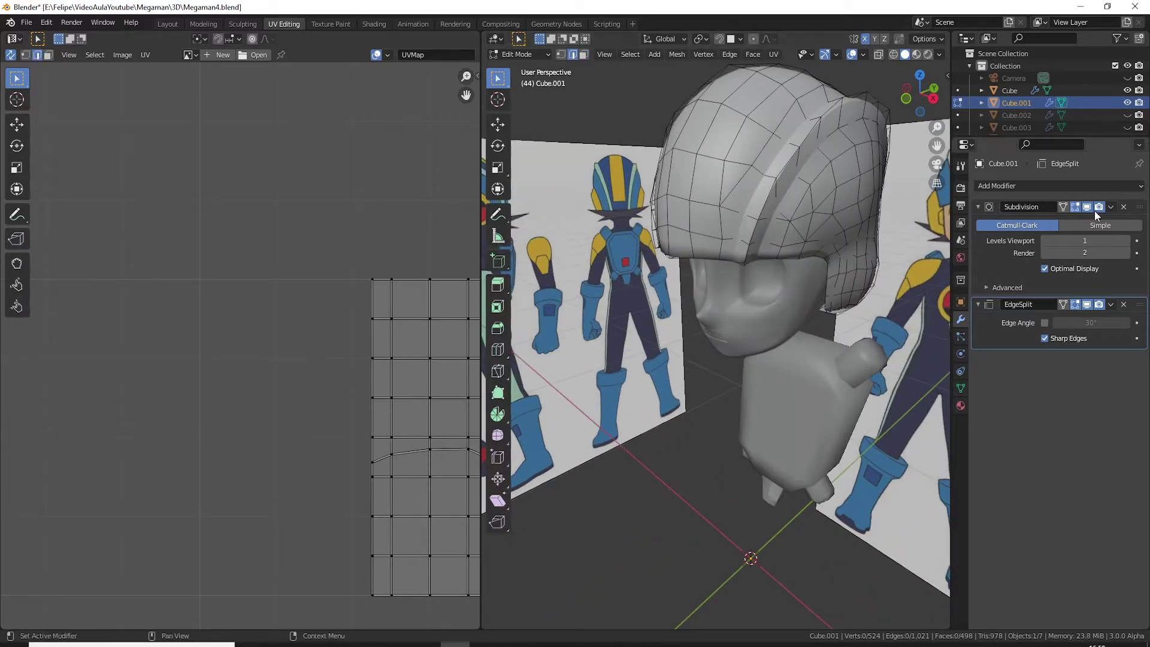
Step: Enable On Cage on the Subdivision modifier and add the helmet outline loops to the selection
{"action": "left_click", "coordinate": [1065, 206]}
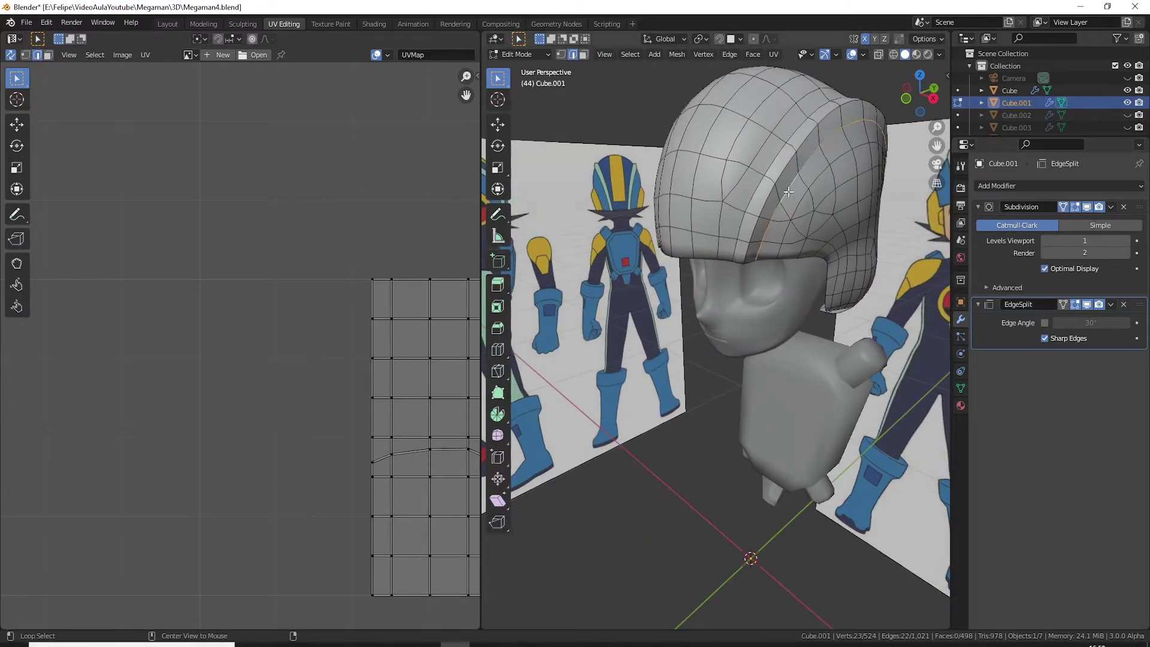
{"action": "left_click", "coordinate": [772, 165], "text": "alt+shift"}
{"action": "mouse_move", "coordinate": [772, 165]}
{"action": "middle_mouse_down"}
{"action": "mouse_move", "coordinate": [649, 180]}
{"action": "mouse_move", "coordinate": [673, 192]}
{"action": "mouse_move", "coordinate": [691, 246]}
{"action": "mouse_move", "coordinate": [817, 247]}
{"action": "mouse_move", "coordinate": [762, 272]}
{"action": "middle_mouse_up"}
{"action": "left_click", "coordinate": [641, 183], "text": "alt+shift"}
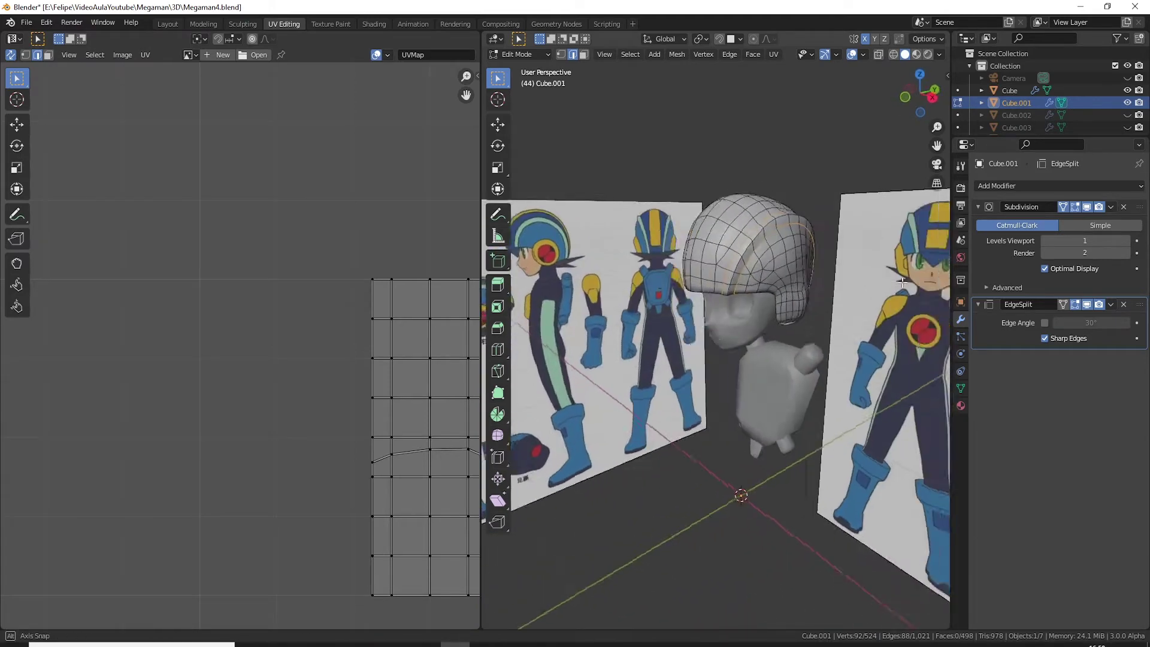
Step: Mark the selected helmet outline loops as seams
{"action": "right_click", "coordinate": [762, 272]}
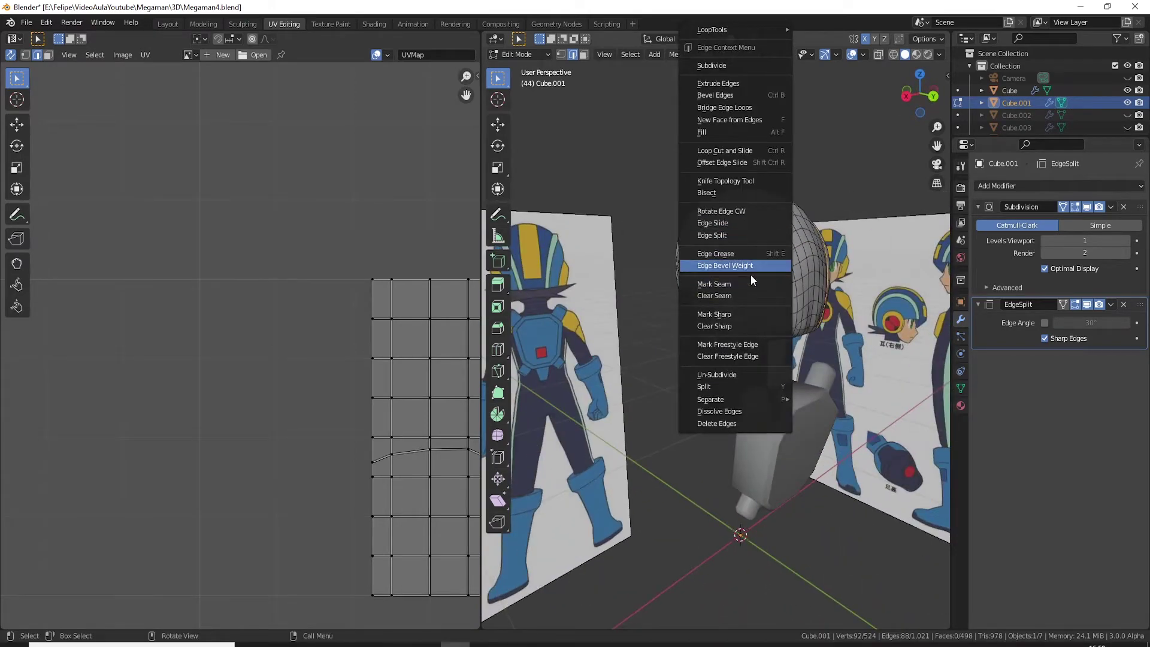
{"action": "left_click", "coordinate": [749, 283]}
{"action": "mouse_move", "coordinate": [749, 284]}
{"action": "middle_mouse_down"}
{"action": "mouse_move", "coordinate": [797, 298]}
{"action": "mouse_move", "coordinate": [741, 259]}
{"action": "middle_mouse_up"}
{"action": "scroll", "coordinate": [757, 280], "scroll_direction": "up", "scroll_amount": 4}
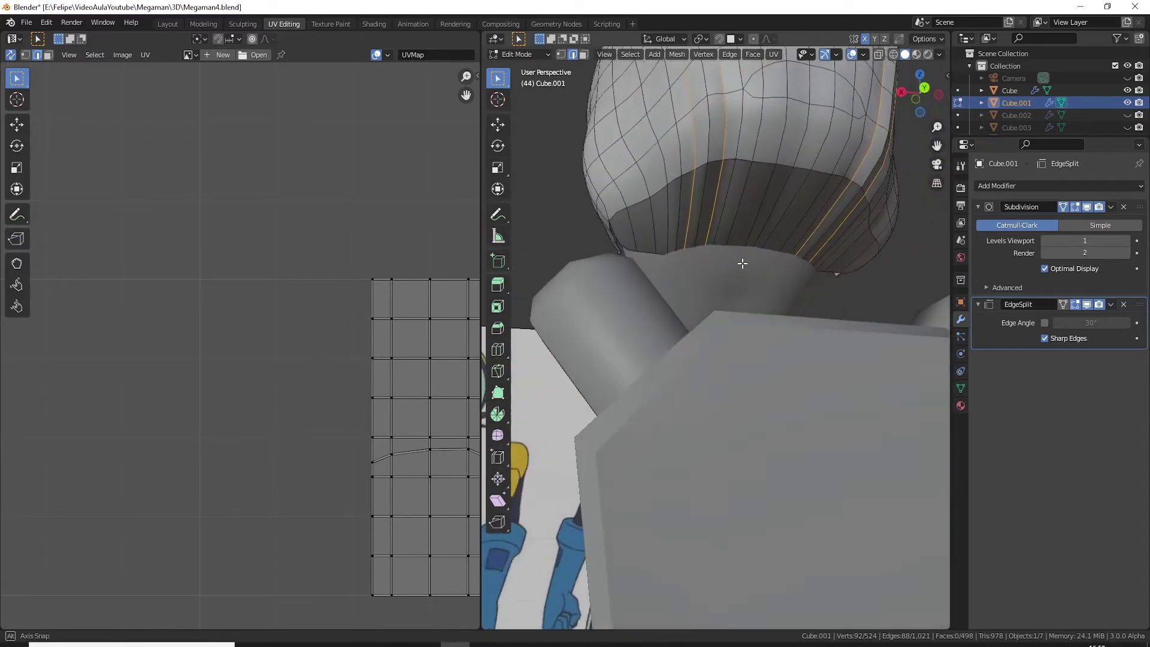
Step: Deselect the stray neck edges and mark the remaining underside edges sharp
{"action": "left_click_drag", "start_coordinate": [749, 272], "coordinate": [714, 244]}
{"action": "left_click_drag", "start_coordinate": [744, 282], "coordinate": [860, 203], "text": "ctrl"}
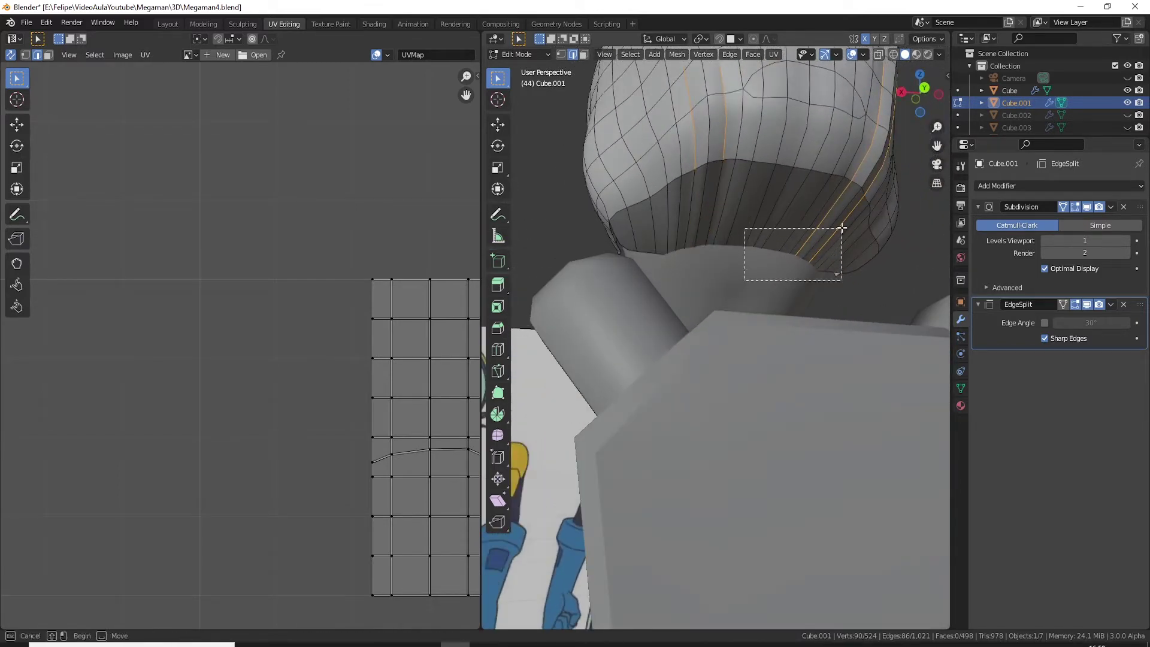
{"action": "right_click", "coordinate": [829, 219]}
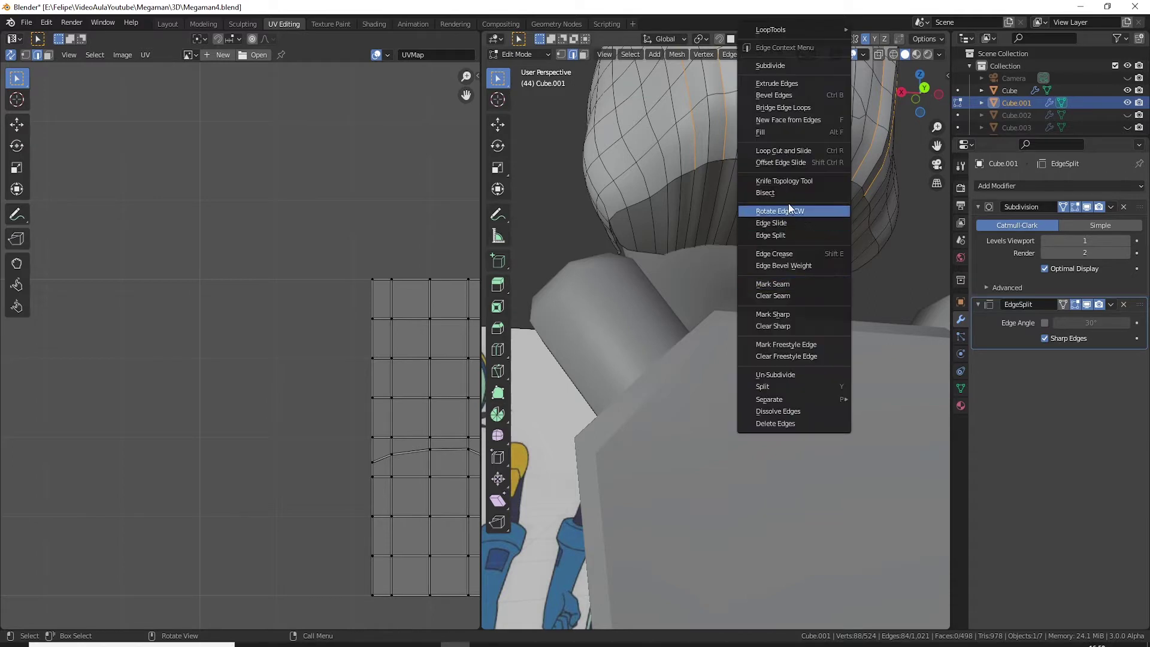
{"action": "left_click", "coordinate": [773, 314]}
Step: Select the helmet's lower rim loop and mark it as a seam
{"action": "left_click", "coordinate": [782, 166]}
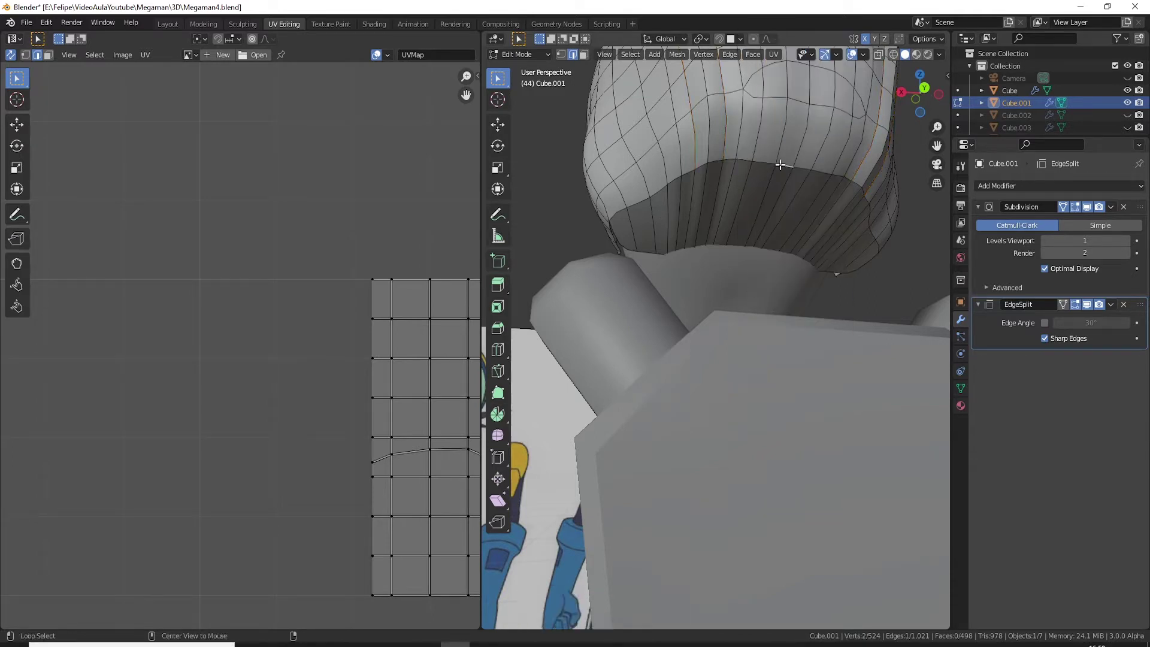
{"action": "middle_click_drag", "start_coordinate": [671, 205], "coordinate": [795, 152]}
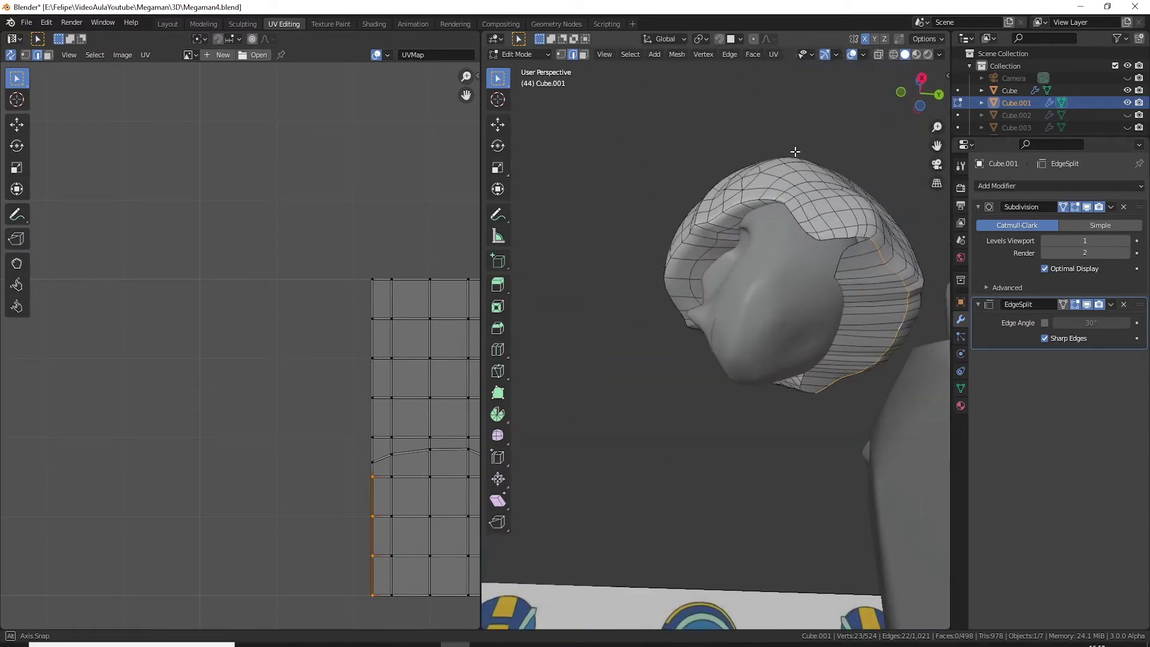
{"action": "right_click", "coordinate": [795, 156]}
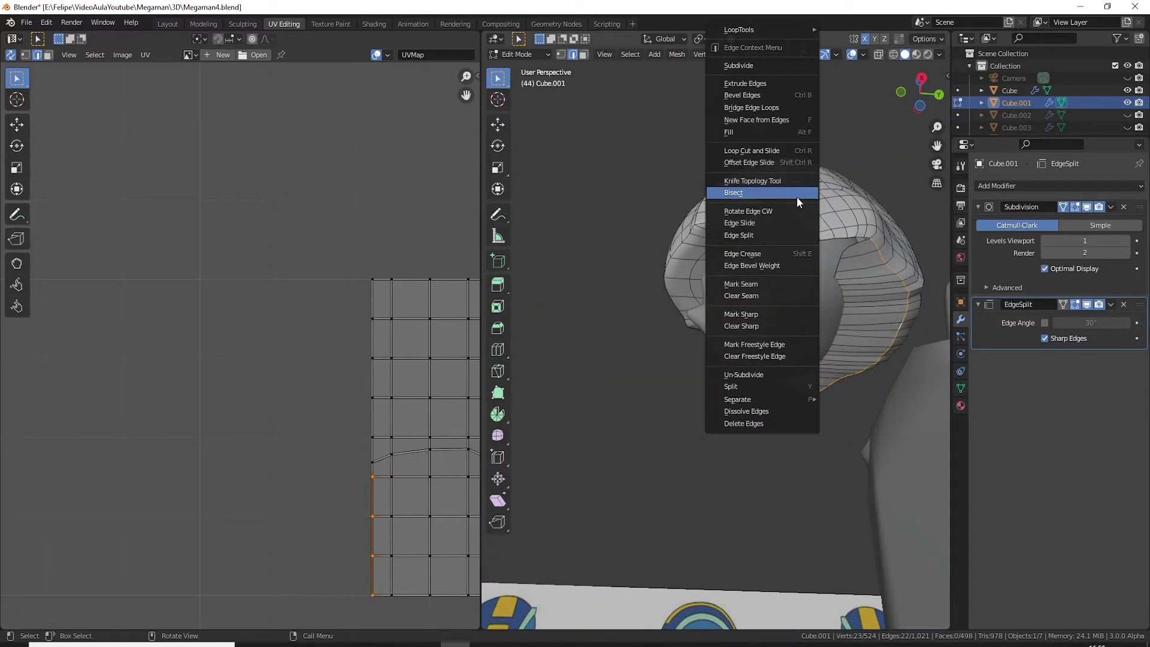
{"action": "left_click", "coordinate": [769, 284]}
{"action": "mouse_move", "coordinate": [908, 281]}
{"action": "middle_mouse_down"}
{"action": "mouse_move", "coordinate": [767, 328]}
{"action": "mouse_move", "coordinate": [696, 328]}
{"action": "mouse_move", "coordinate": [707, 313]}
{"action": "mouse_move", "coordinate": [735, 343]}
{"action": "mouse_move", "coordinate": [753, 308]}
{"action": "middle_mouse_up"}
Step: Switch between Edit and Object Mode to inspect the smoothed helmet from several angles
{"action": "key", "text": "Tab"}
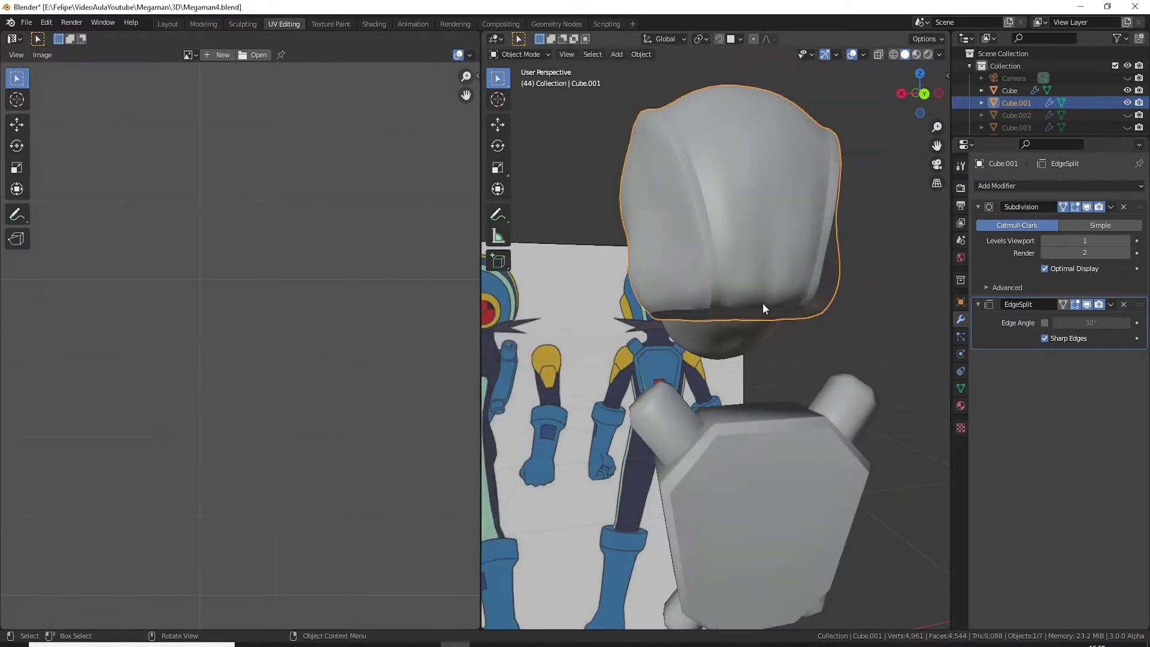
{"action": "key", "text": "Tab"}
{"action": "scroll", "coordinate": [763, 303], "scroll_direction": "up", "scroll_amount": 3}
{"action": "scroll", "coordinate": [764, 304], "scroll_direction": "up", "scroll_amount": 2}
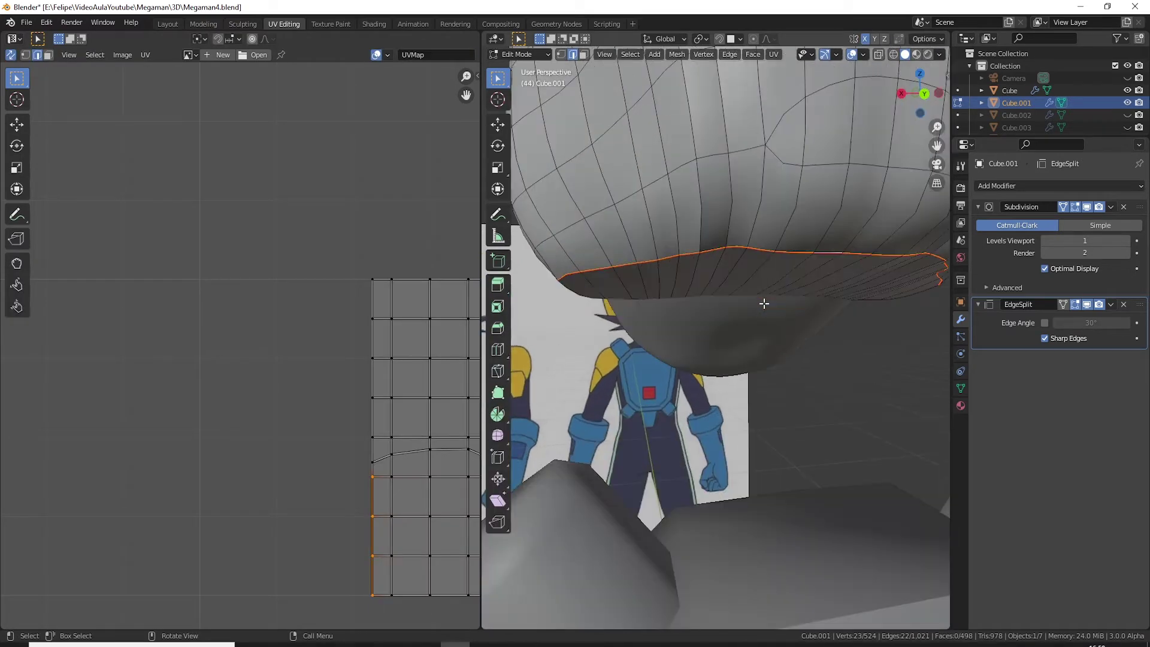
{"action": "scroll", "coordinate": [763, 303], "scroll_direction": "down", "scroll_amount": 3}
{"action": "key", "text": "Tab"}
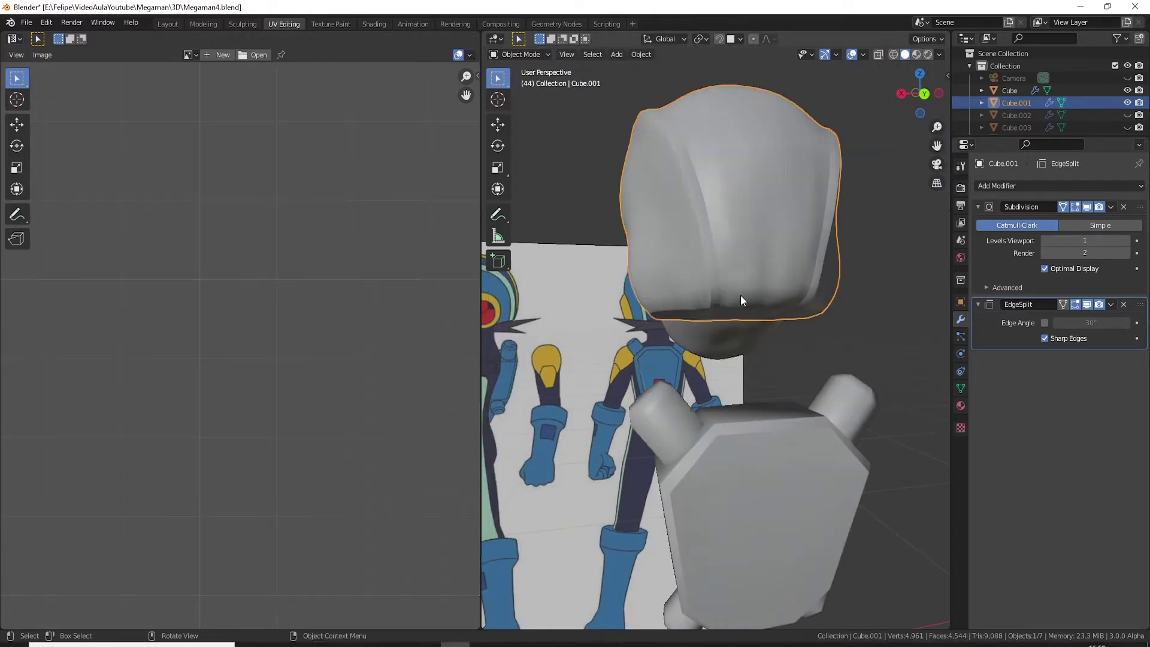
{"action": "mouse_move", "coordinate": [740, 295]}
{"action": "middle_mouse_down"}
{"action": "mouse_move", "coordinate": [849, 300]}
{"action": "mouse_move", "coordinate": [753, 258]}
{"action": "mouse_move", "coordinate": [755, 218]}
{"action": "mouse_move", "coordinate": [748, 276]}
{"action": "mouse_move", "coordinate": [752, 261]}
{"action": "mouse_move", "coordinate": [685, 295]}
{"action": "middle_mouse_up"}
{"action": "scroll", "coordinate": [810, 289], "scroll_direction": "up", "scroll_amount": 3}
{"action": "scroll", "coordinate": [749, 280], "scroll_direction": "down", "scroll_amount": 3}
{"action": "scroll", "coordinate": [753, 260], "scroll_direction": "up", "scroll_amount": 3}
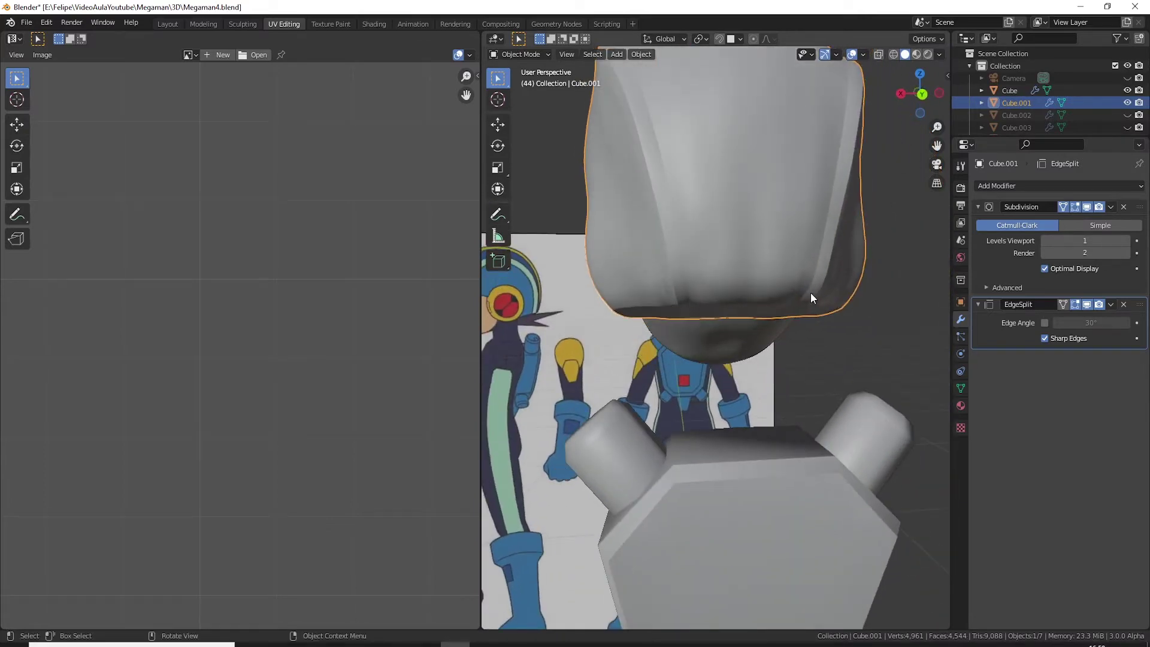
{"action": "middle_click_drag", "start_coordinate": [811, 292], "coordinate": [765, 271]}
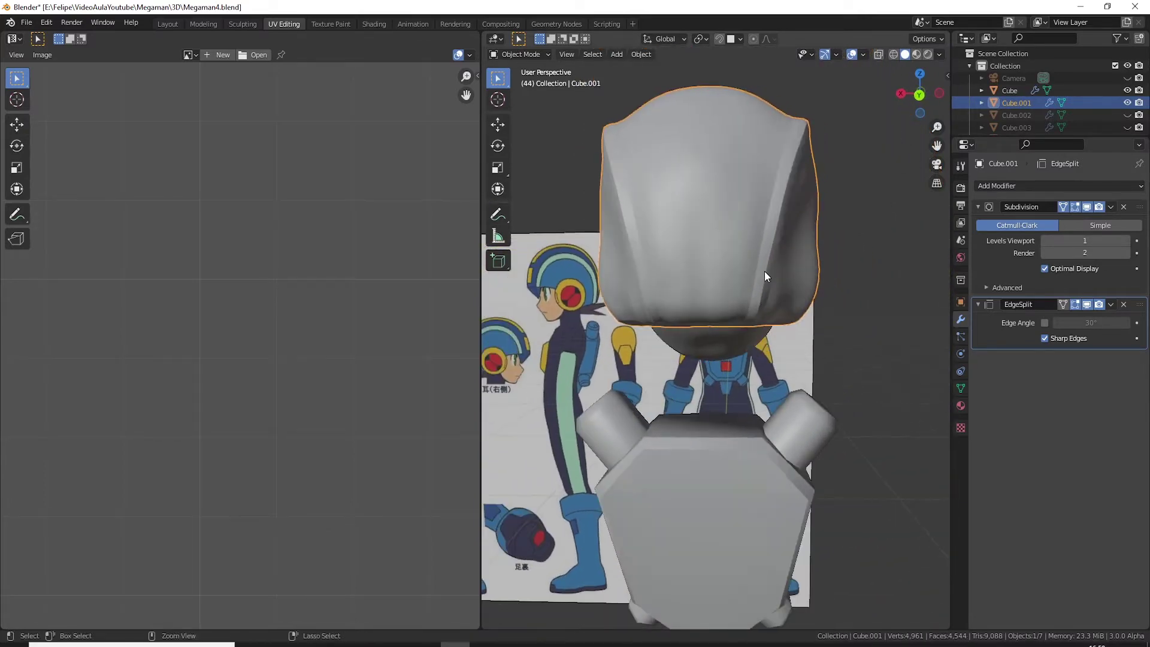
Step: Undo until the X-axis Mirror modifier returns, then resume editing the mirrored mesh
{"action": "key", "text": "Tab"}
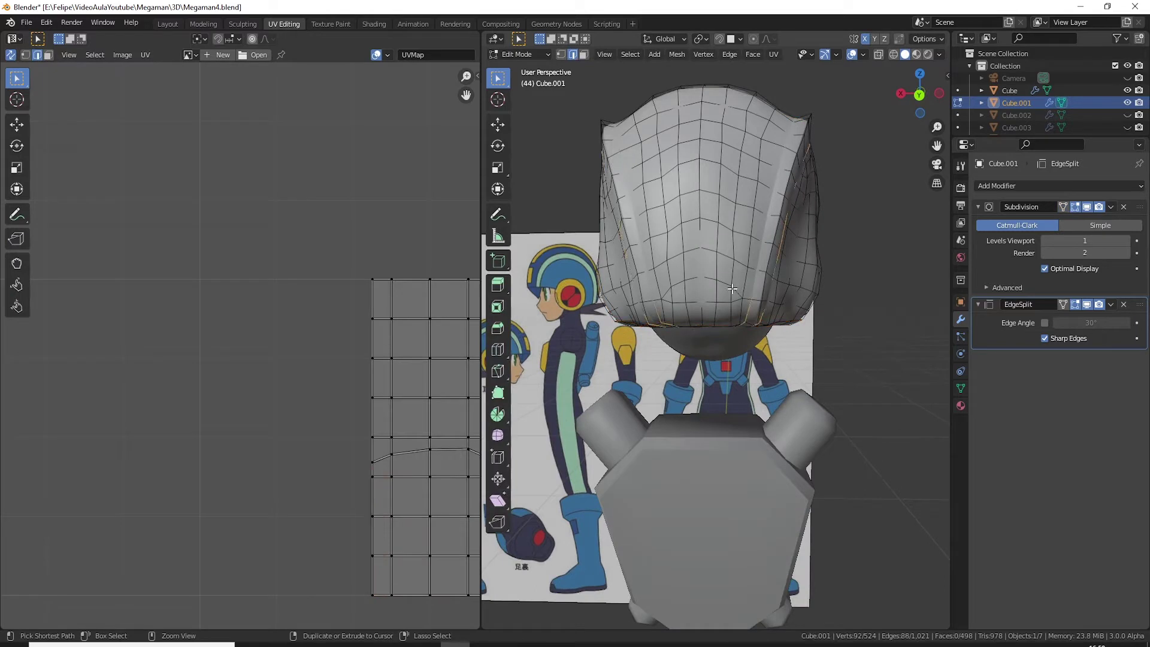
{"action": "key", "text": "ctrl+z"}
{"action": "key", "text": "ctrl+z"}
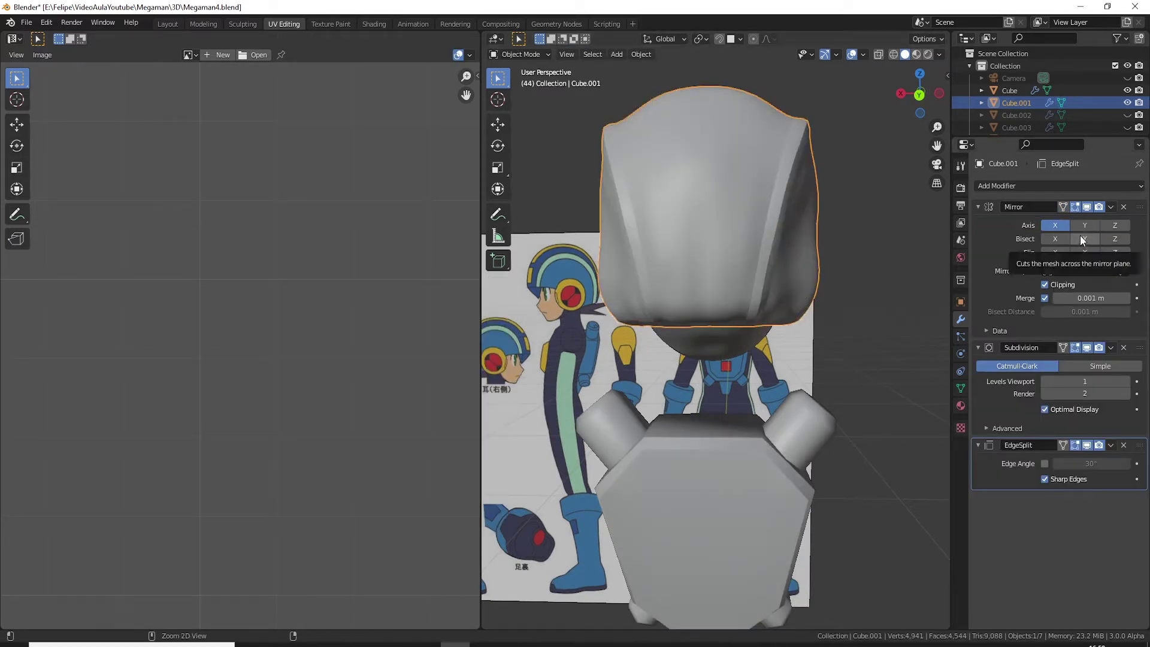
{"action": "middle_click_drag", "start_coordinate": [738, 278], "coordinate": [734, 277]}
{"action": "key", "text": "Tab"}
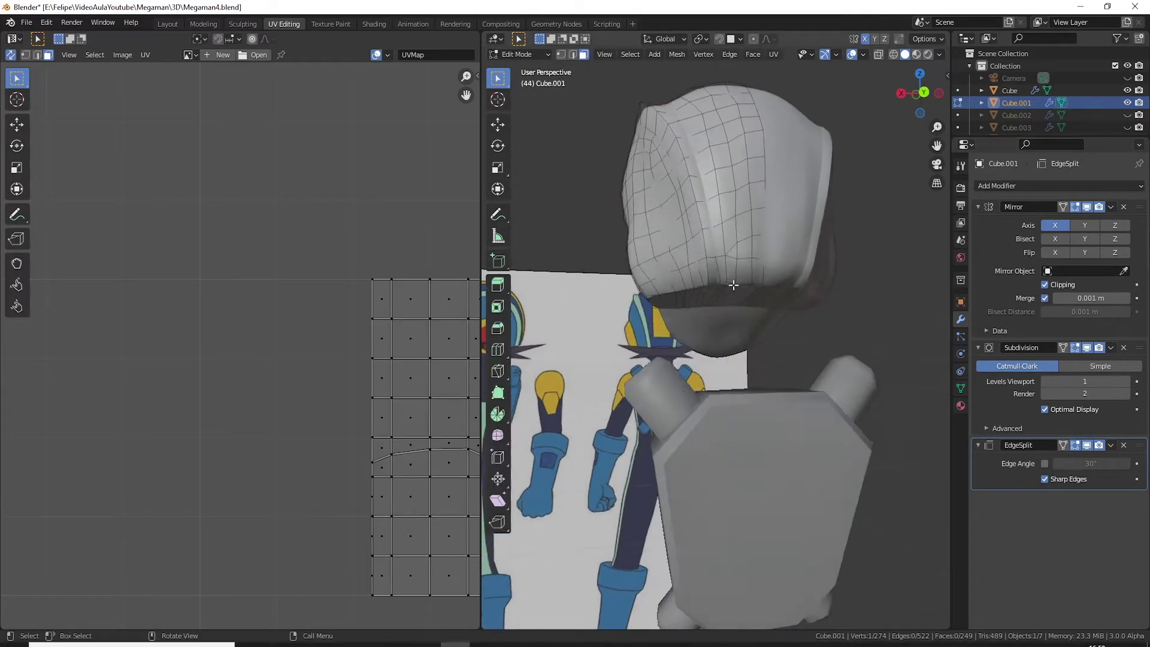
{"action": "scroll", "coordinate": [781, 245], "scroll_direction": "up", "scroll_amount": 3}
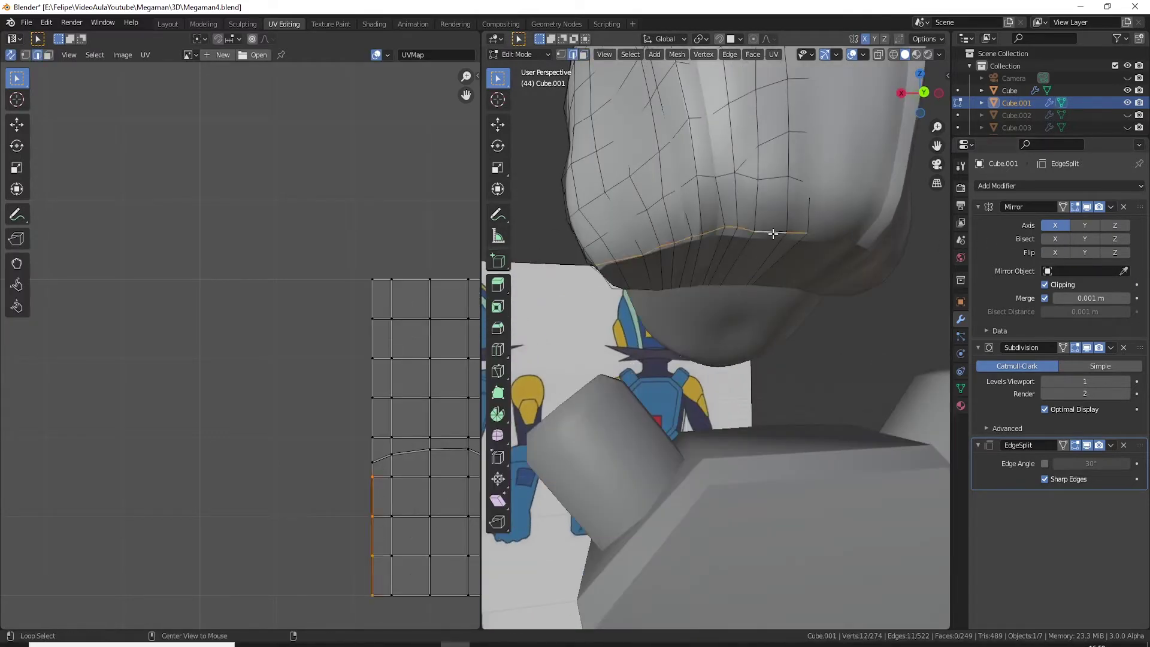
{"action": "scroll", "coordinate": [773, 234], "scroll_direction": "down", "scroll_amount": 5}
{"action": "middle_click_drag", "start_coordinate": [773, 234], "coordinate": [860, 260]}
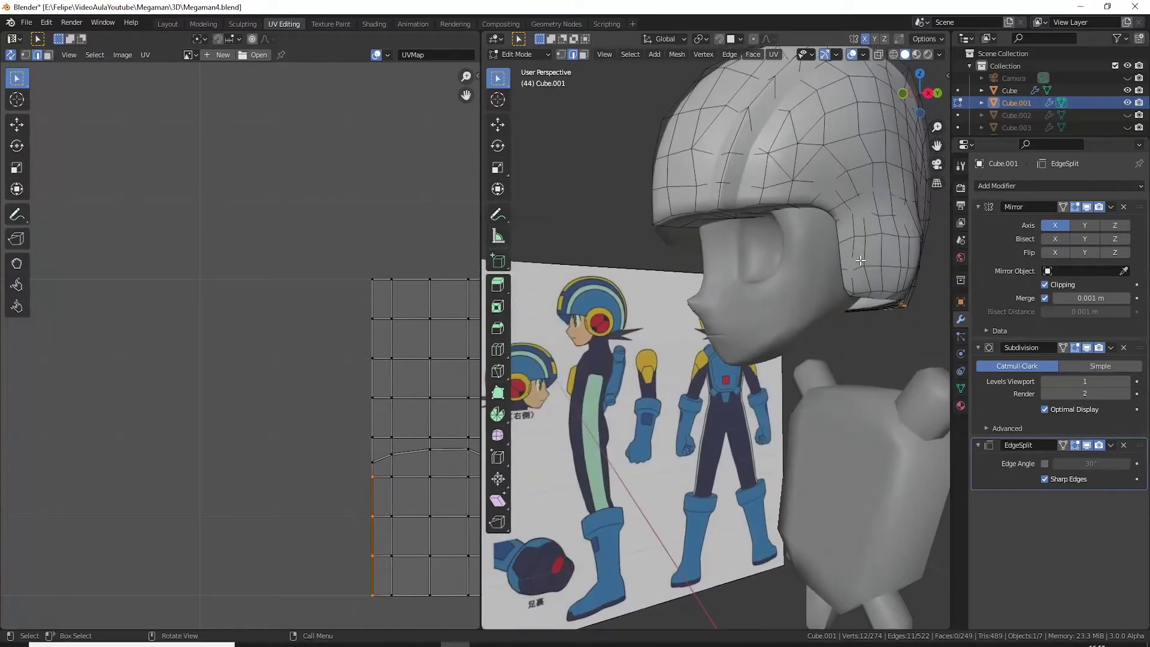
Step: Set the rim loop's Mean Crease to 1.00 in the sidebar and check it from several angles
{"action": "left_click", "coordinate": [863, 56]}
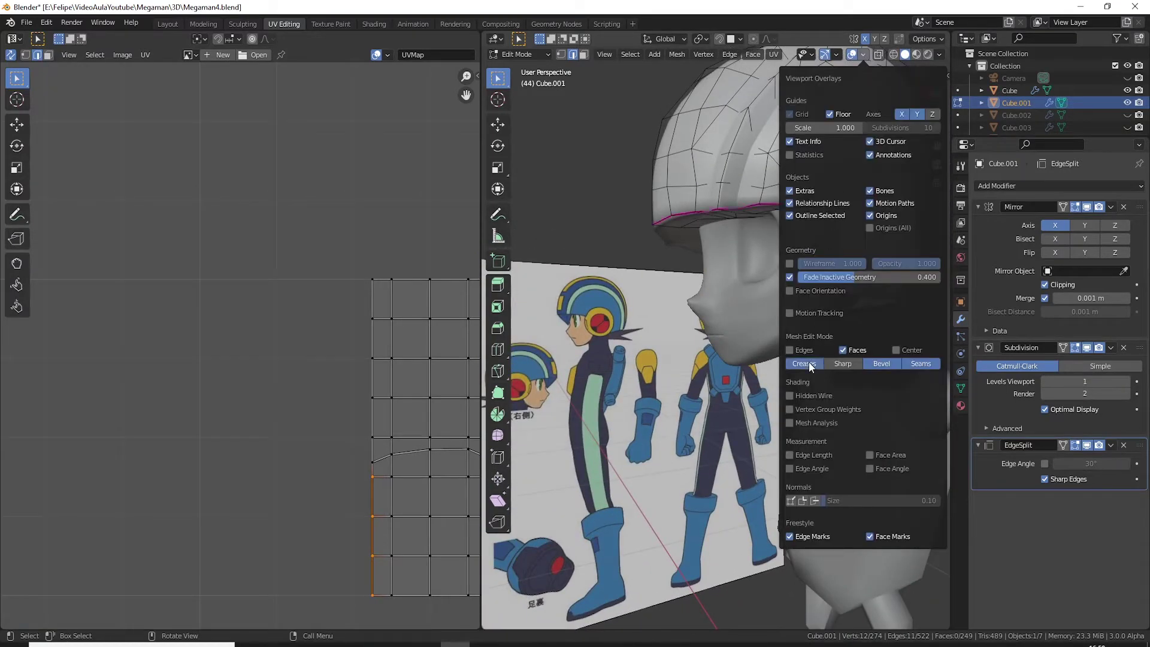
{"action": "middle_click_drag", "start_coordinate": [719, 336], "coordinate": [606, 306]}
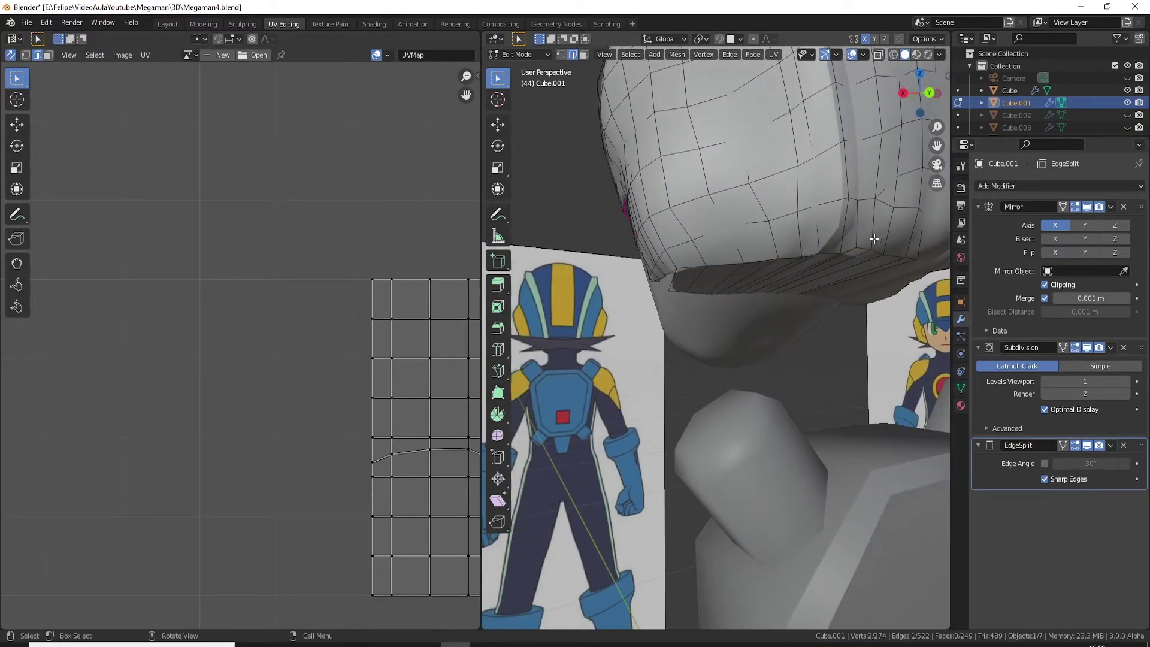
{"action": "middle_click_drag", "start_coordinate": [874, 239], "coordinate": [841, 252]}
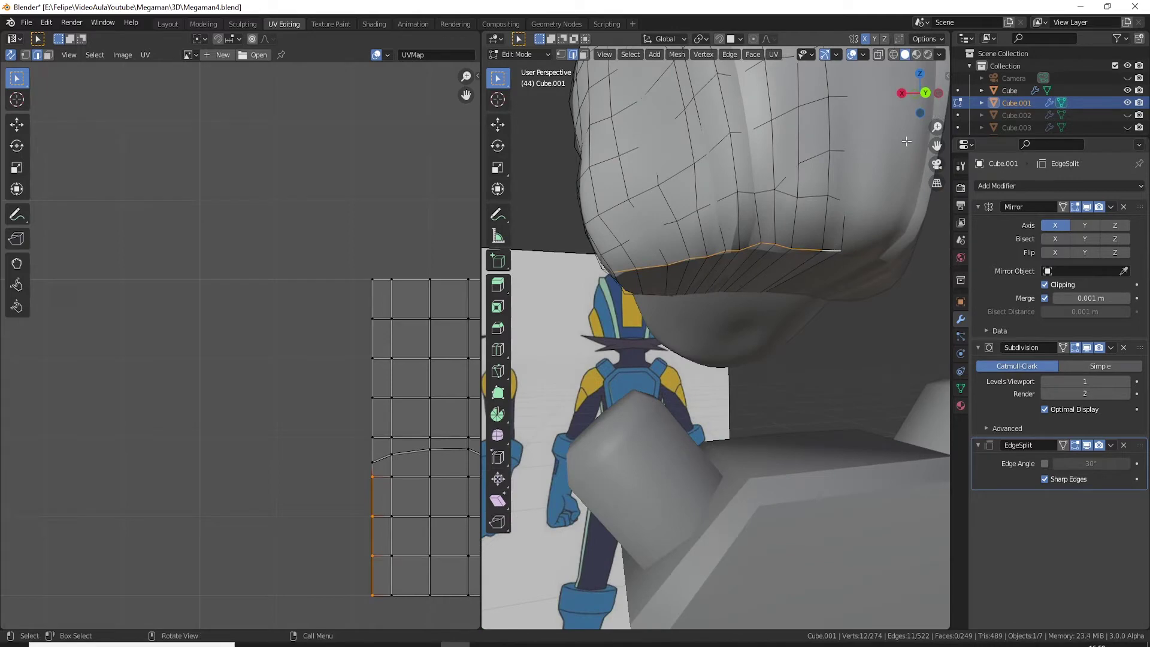
{"action": "key", "text": "n"}
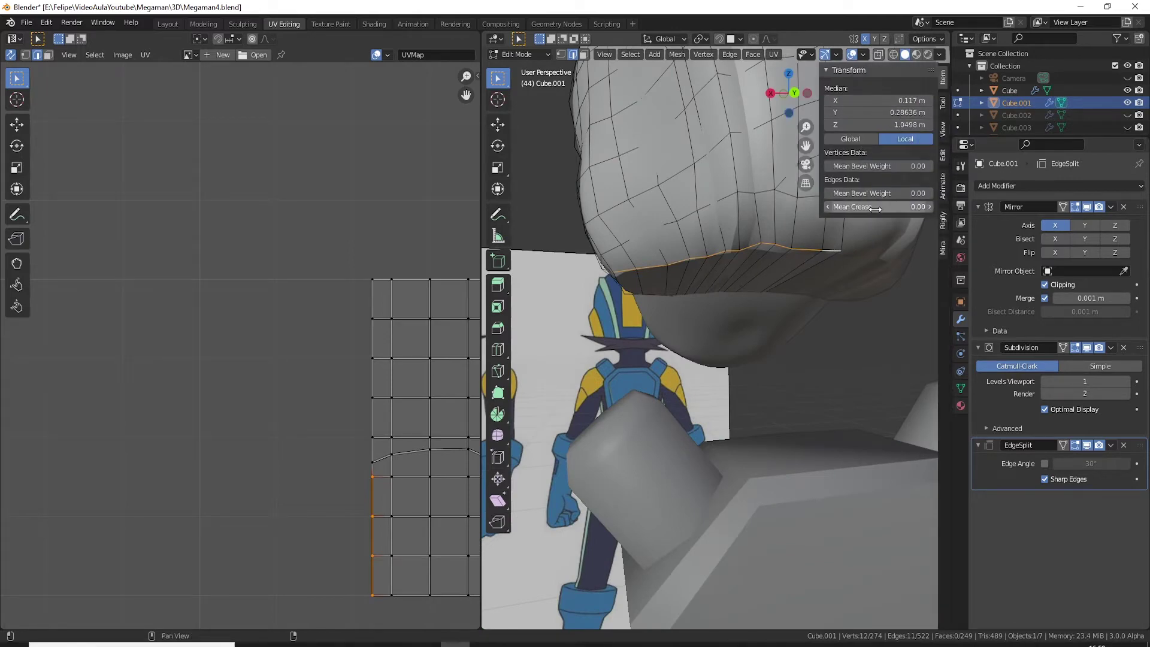
{"action": "left_click_drag", "start_coordinate": [878, 206], "coordinate": [916, 206]}
{"action": "middle_click_drag", "start_coordinate": [743, 245], "coordinate": [670, 244]}
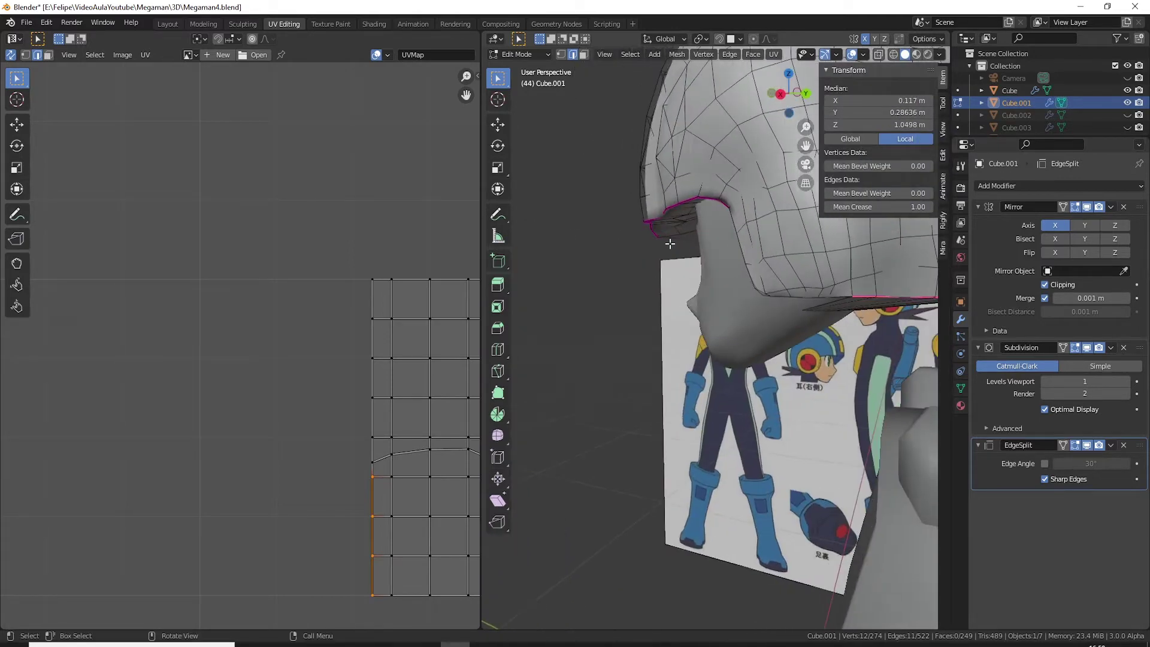
{"action": "middle_click_drag", "start_coordinate": [759, 278], "coordinate": [815, 281]}
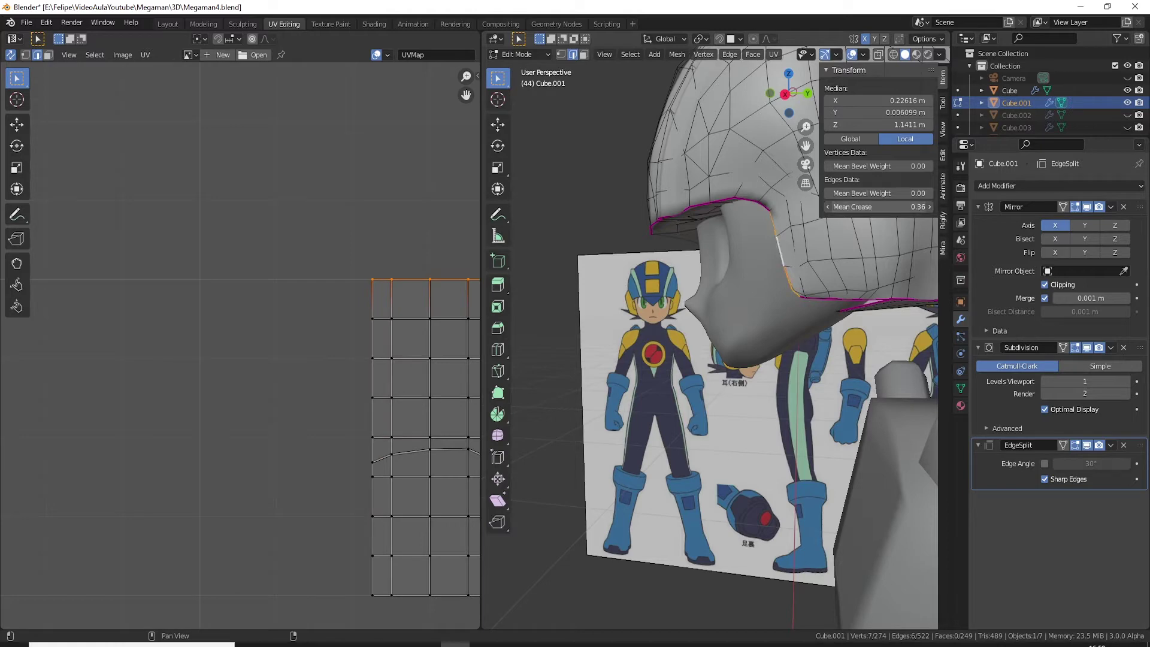
{"action": "mouse_move", "coordinate": [779, 300]}
{"action": "middle_mouse_down"}
{"action": "mouse_move", "coordinate": [837, 325]}
{"action": "mouse_move", "coordinate": [728, 316]}
{"action": "mouse_move", "coordinate": [700, 366]}
{"action": "mouse_move", "coordinate": [656, 297]}
{"action": "mouse_move", "coordinate": [724, 330]}
{"action": "mouse_move", "coordinate": [773, 335]}
{"action": "mouse_move", "coordinate": [745, 327]}
{"action": "mouse_move", "coordinate": [736, 351]}
{"action": "mouse_move", "coordinate": [669, 371]}
{"action": "mouse_move", "coordinate": [702, 386]}
{"action": "mouse_move", "coordinate": [768, 355]}
{"action": "mouse_move", "coordinate": [772, 332]}
{"action": "mouse_move", "coordinate": [753, 288]}
{"action": "mouse_move", "coordinate": [772, 323]}
{"action": "middle_mouse_up"}
{"action": "left_click", "coordinate": [836, 325]}
Step: Check the creased rim in Object Mode, then reselect the lower rim loop in Edit Mode
{"action": "key", "text": "Tab"}
{"action": "scroll", "coordinate": [756, 331], "scroll_direction": "up", "scroll_amount": 5}
{"action": "key", "text": "Tab"}
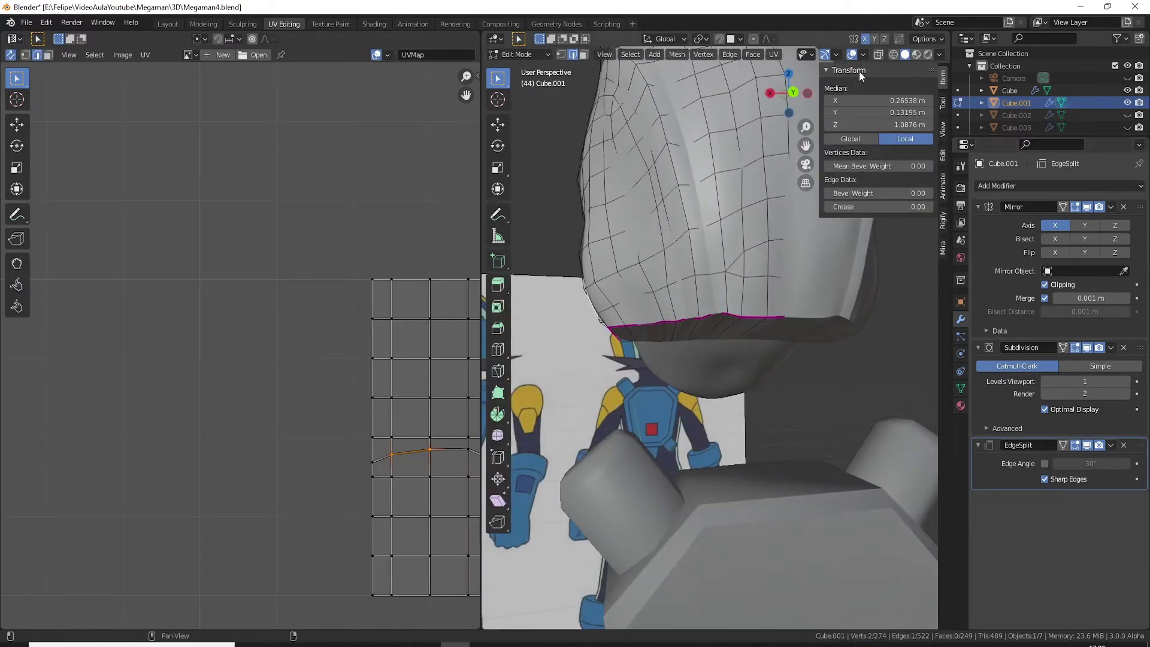
{"action": "left_click", "coordinate": [863, 54]}
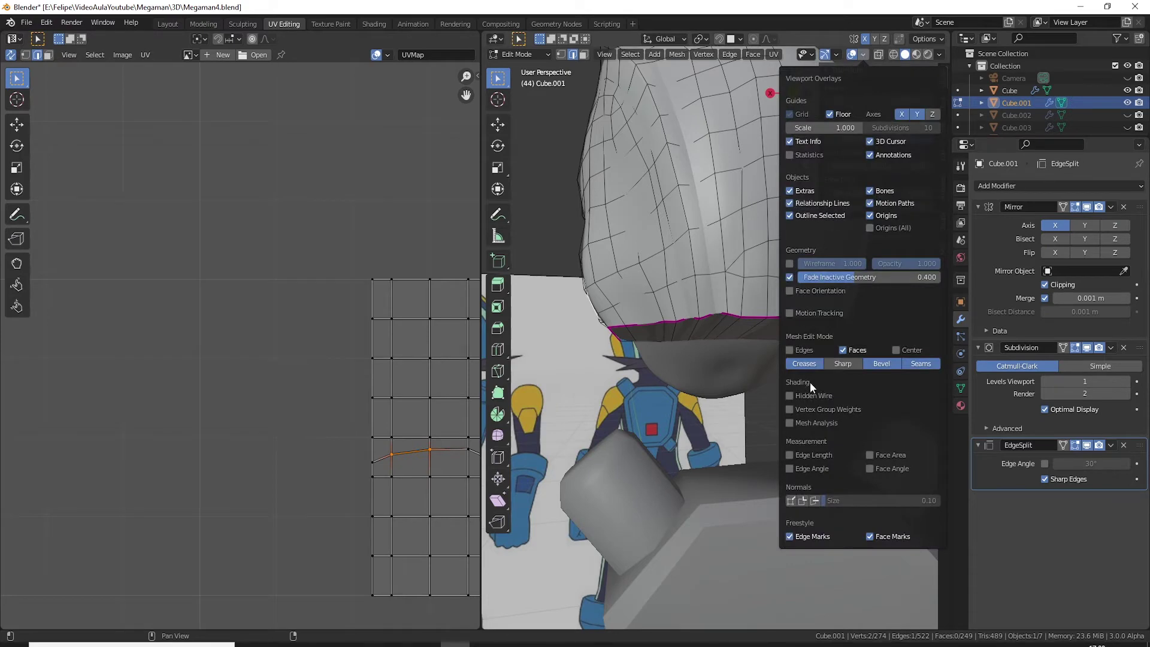
{"action": "middle_click_drag", "start_coordinate": [766, 335], "coordinate": [703, 281]}
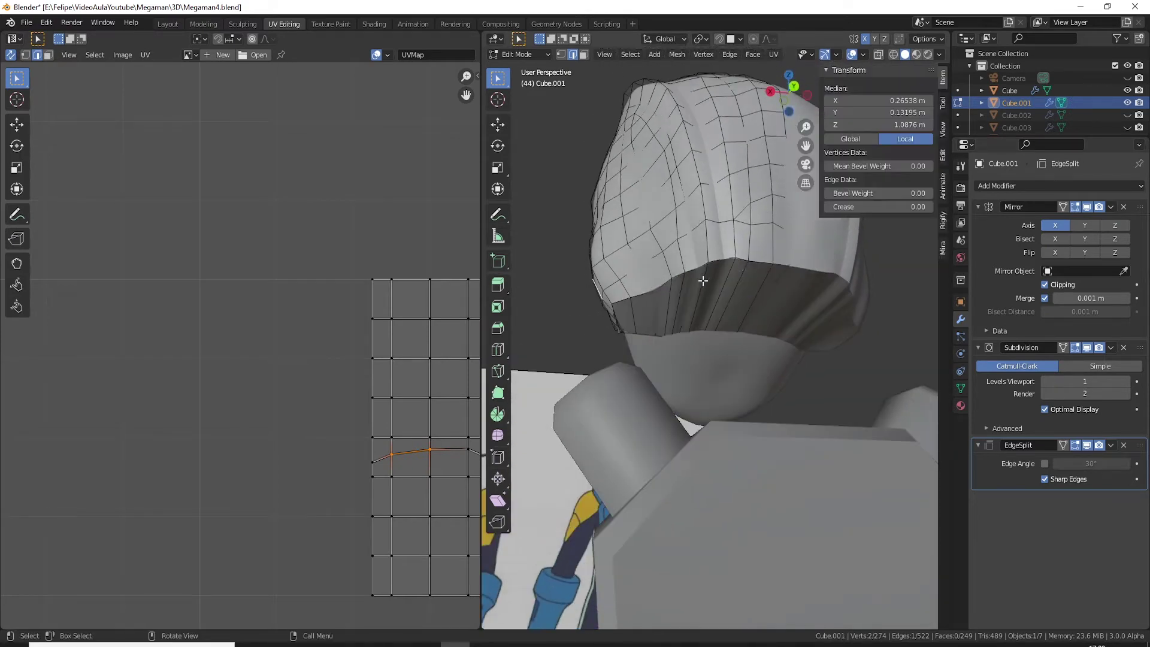
{"action": "left_click", "coordinate": [717, 224], "text": "alt"}
Step: Apply the helmet Cube.001's Mirror modifier and return to Edit Mode
{"action": "key", "text": "Tab"}
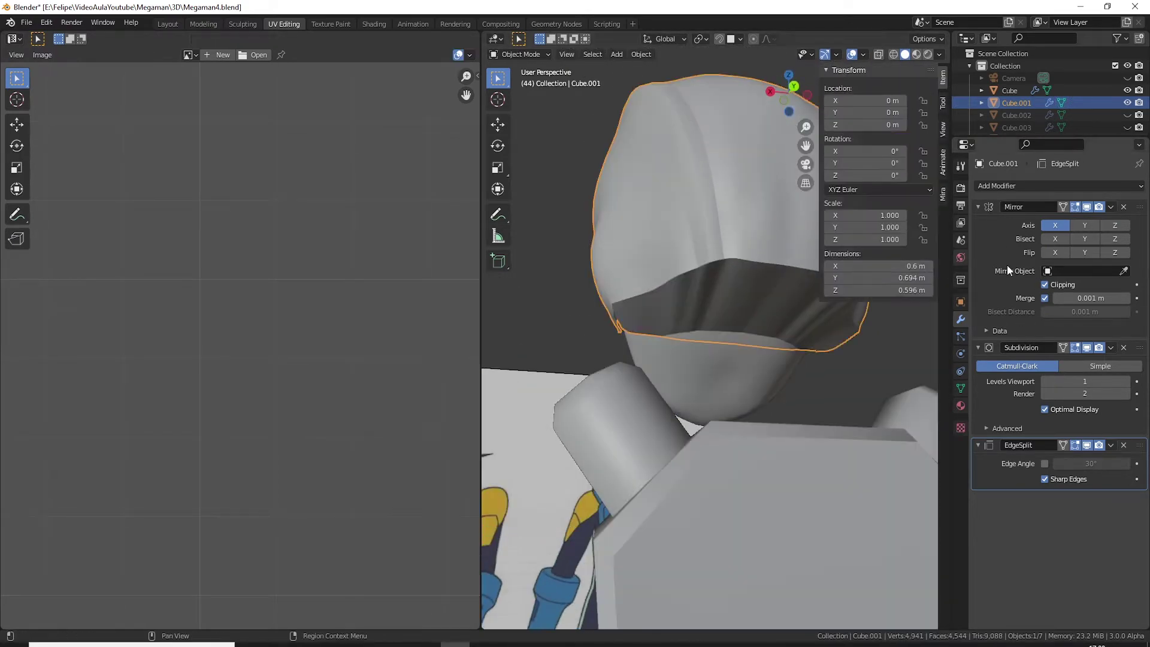
{"action": "left_click", "coordinate": [1111, 207]}
{"action": "left_click", "coordinate": [1076, 221]}
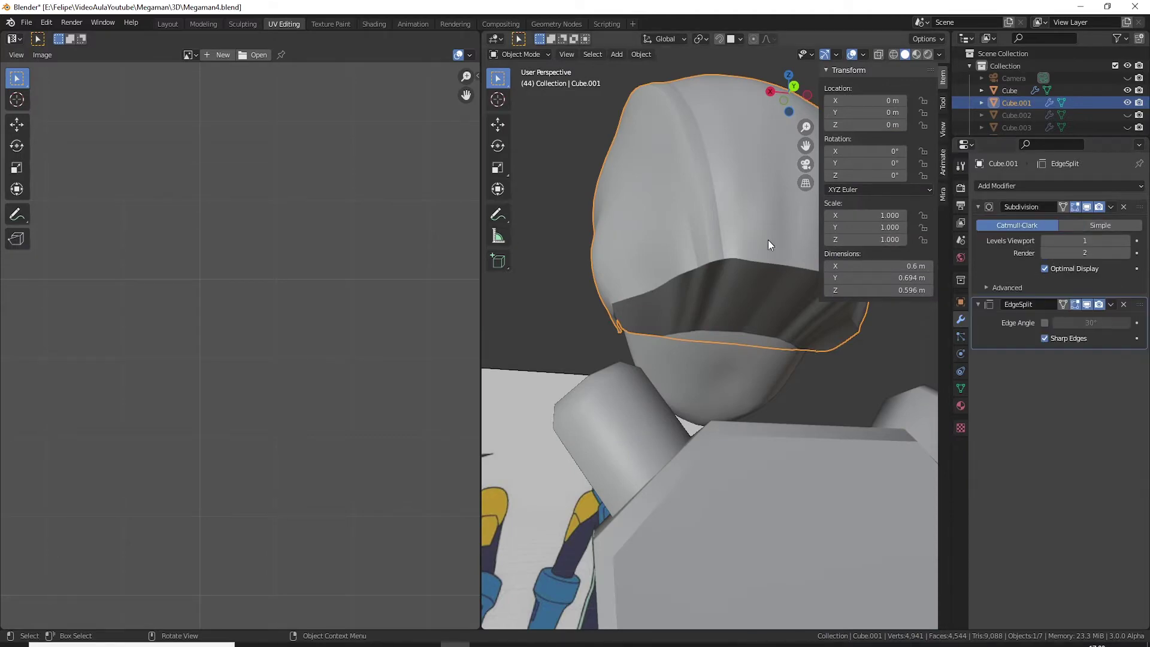
{"action": "key", "text": "Tab"}
Step: Show the mesh cage and mark the helmet's two vertical edge loops as seams
{"action": "middle_click_drag", "start_coordinate": [768, 240], "coordinate": [773, 264]}
{"action": "left_click", "coordinate": [1064, 207]}
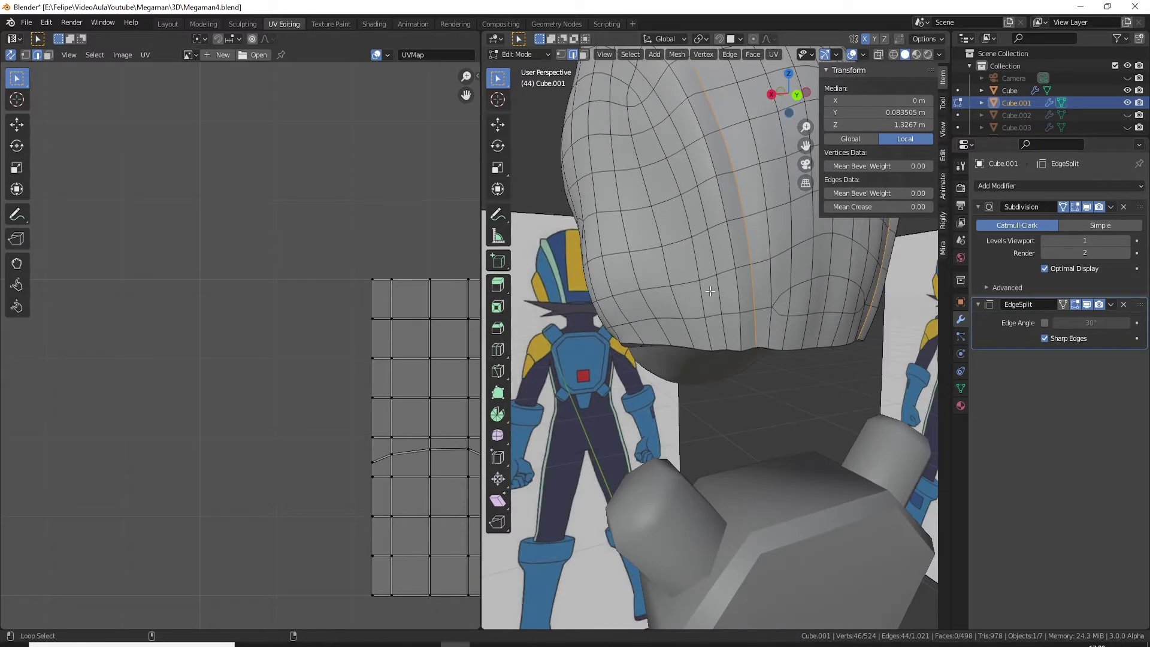
{"action": "mouse_move", "coordinate": [717, 291]}
{"action": "middle_mouse_down"}
{"action": "mouse_move", "coordinate": [763, 293]}
{"action": "mouse_move", "coordinate": [791, 267]}
{"action": "mouse_move", "coordinate": [775, 319]}
{"action": "middle_mouse_up"}
{"action": "right_click", "coordinate": [778, 296]}
{"action": "left_click", "coordinate": [782, 300]}
Step: Clear the stray seams from edges at the helmet's back and lower left
{"action": "key", "text": "b"}
{"action": "left_click_drag", "start_coordinate": [732, 262], "coordinate": [732, 261]}
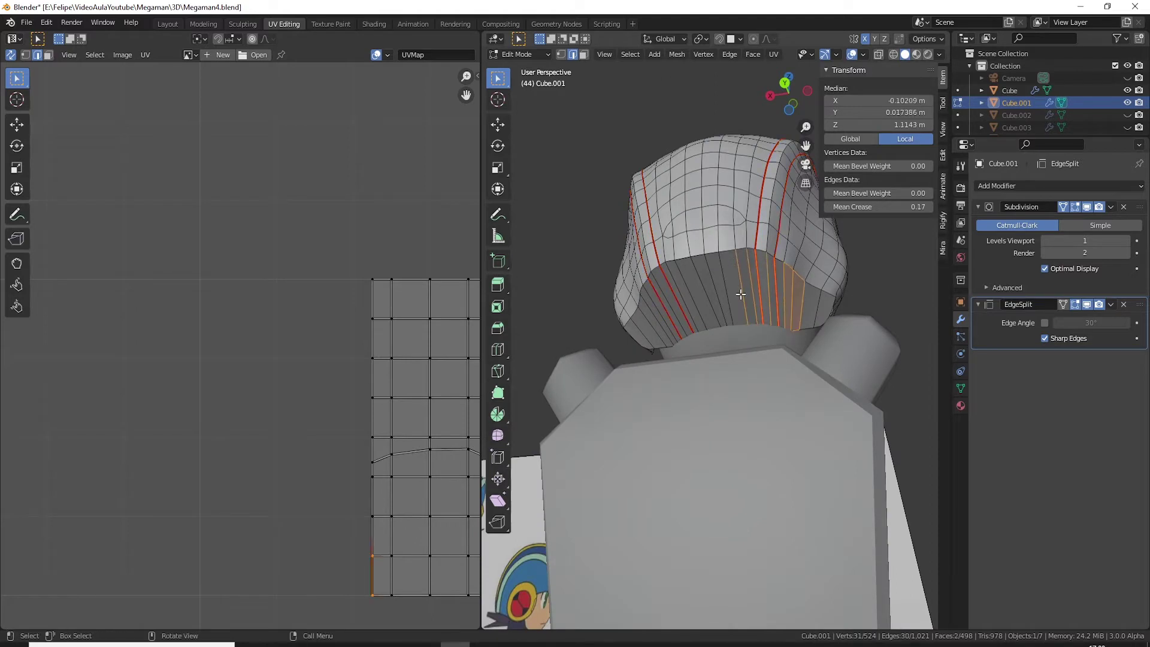
{"action": "middle_click_drag", "start_coordinate": [740, 295], "coordinate": [763, 309]}
{"action": "left_click", "coordinate": [683, 293], "text": "shift"}
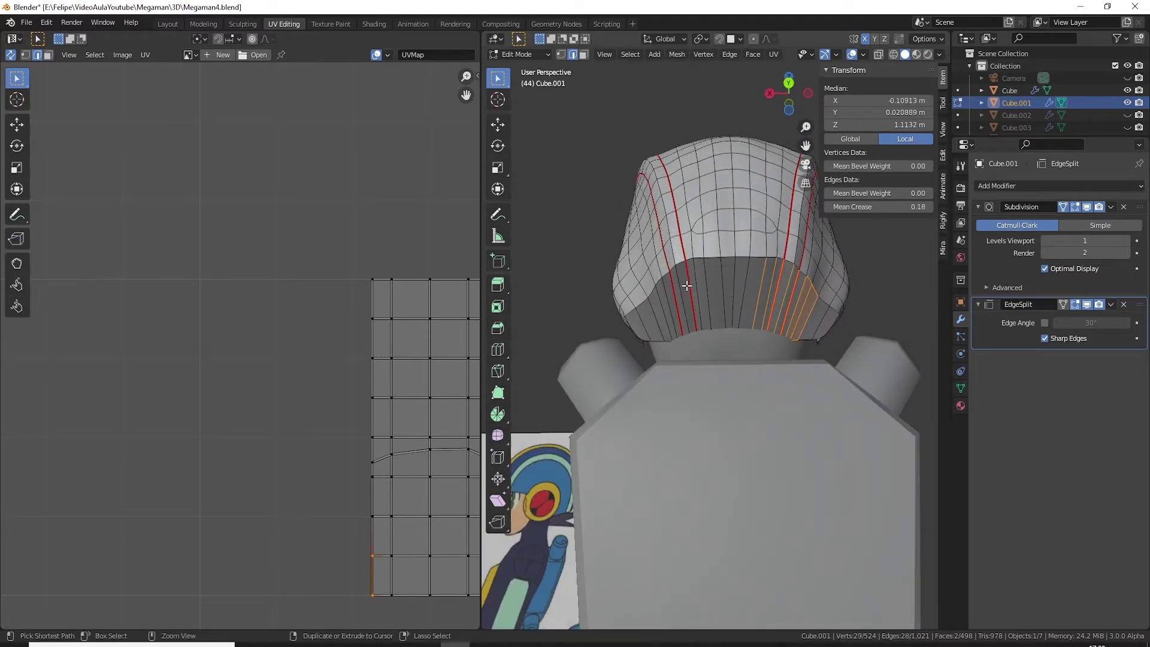
{"action": "left_click_drag", "start_coordinate": [662, 333], "coordinate": [708, 283], "text": "shift"}
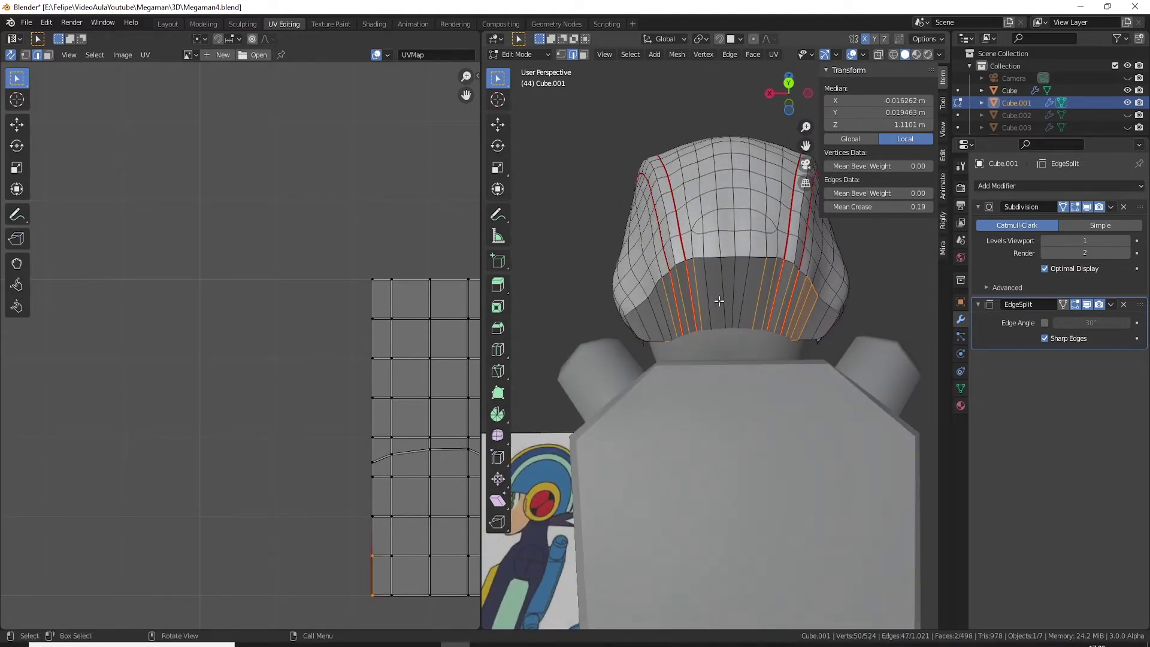
{"action": "right_click", "coordinate": [718, 300]}
{"action": "left_click", "coordinate": [702, 314]}
Step: Mark the edge loop along the helmet's lower rim as a seam
{"action": "middle_click_drag", "start_coordinate": [702, 314], "coordinate": [770, 301]}
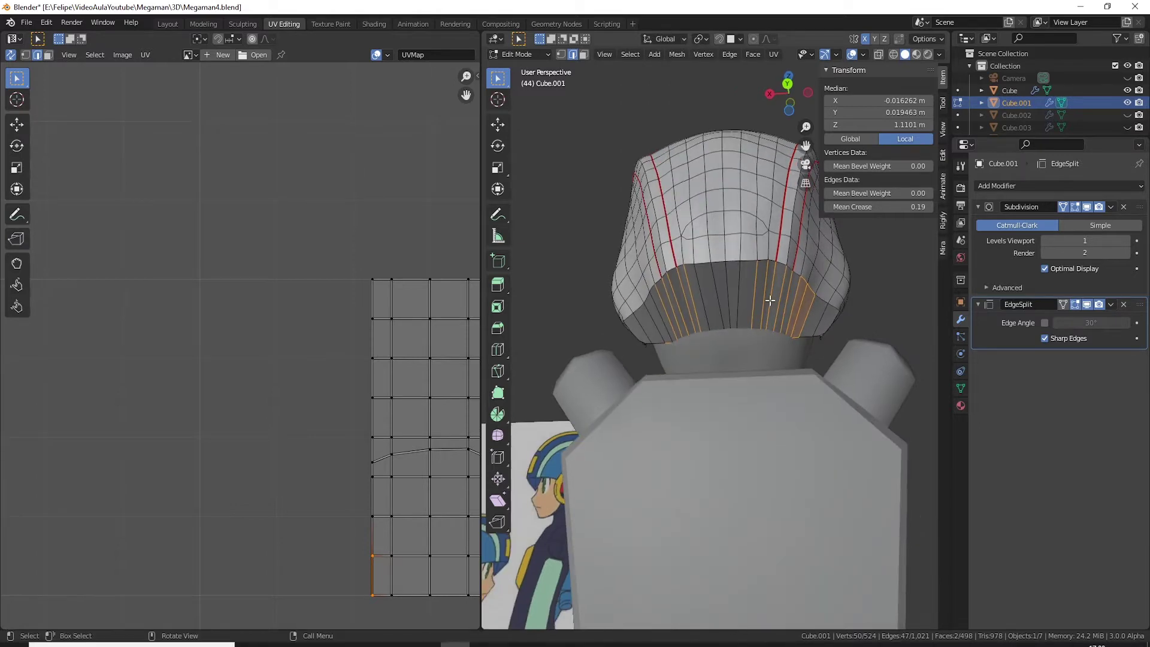
{"action": "left_click", "coordinate": [747, 258], "text": "alt"}
{"action": "right_click", "coordinate": [747, 257]}
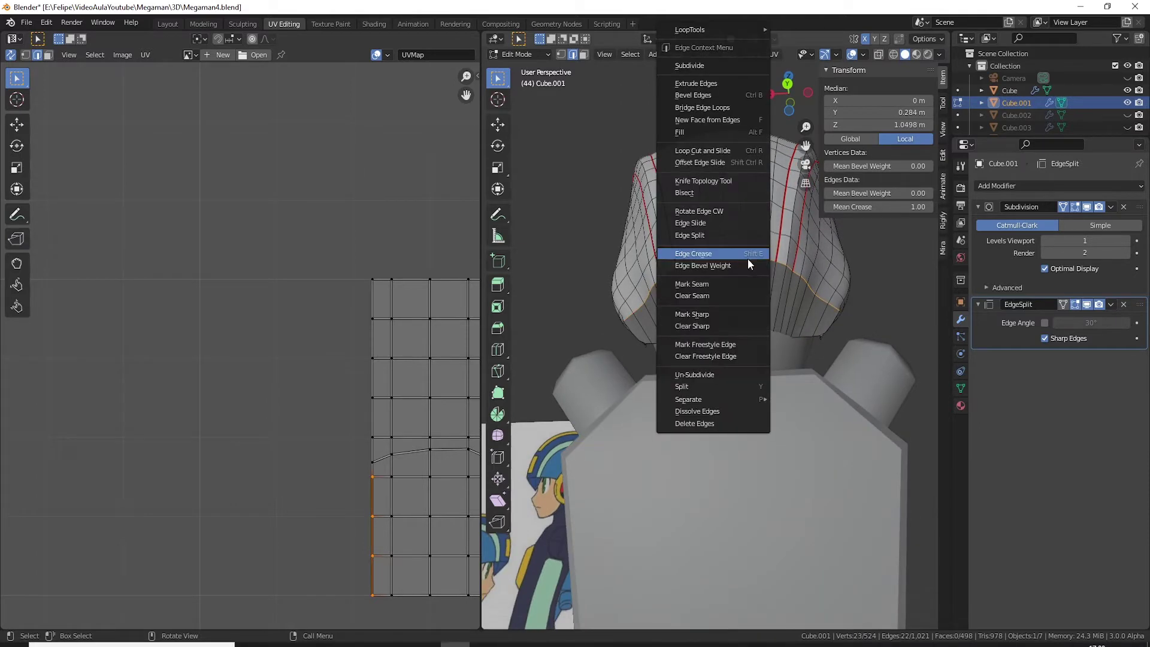
{"action": "left_click", "coordinate": [715, 280]}
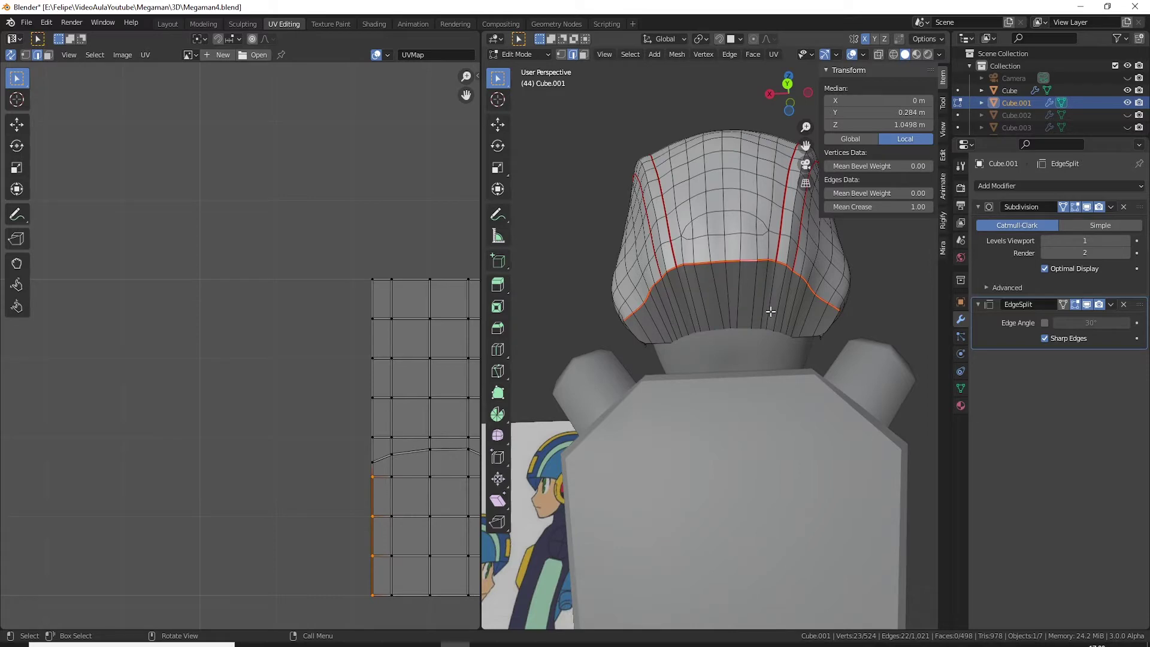
{"action": "mouse_move", "coordinate": [708, 286]}
{"action": "middle_mouse_down"}
{"action": "mouse_move", "coordinate": [740, 316]}
{"action": "mouse_move", "coordinate": [605, 326]}
{"action": "mouse_move", "coordinate": [865, 283]}
{"action": "mouse_move", "coordinate": [659, 286]}
{"action": "middle_mouse_up"}
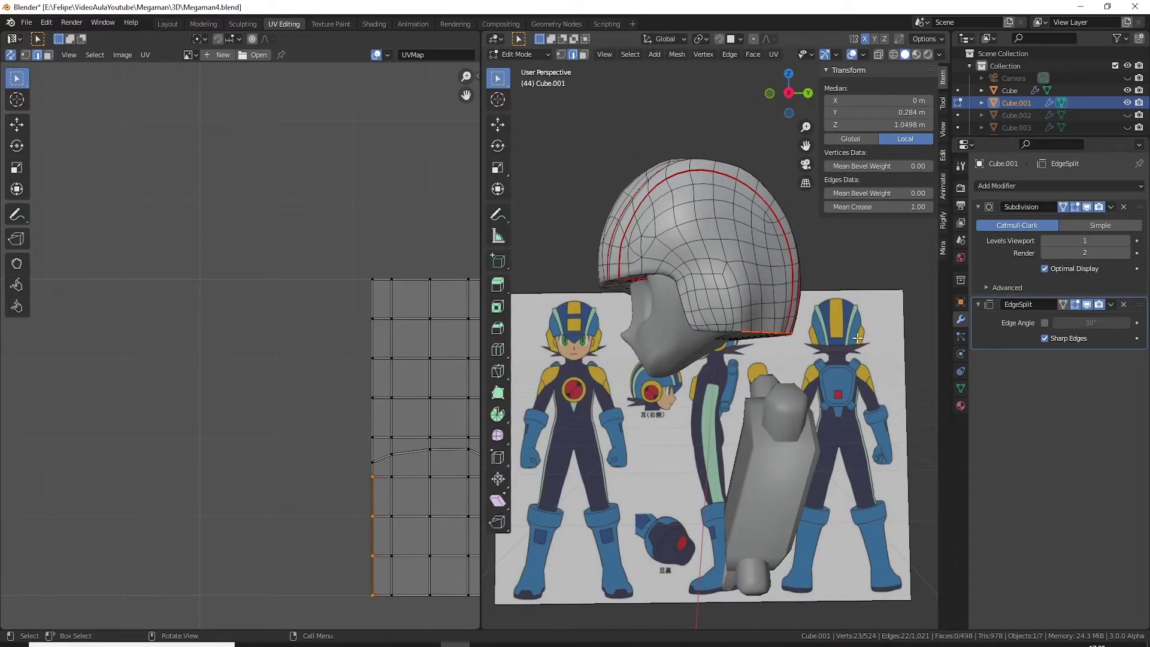
Step: Mark the selected front brim edges as seams, viewing the head from below
{"action": "middle_click_drag", "start_coordinate": [835, 320], "coordinate": [700, 253]}
{"action": "middle_click_drag", "start_coordinate": [766, 293], "coordinate": [699, 190]}
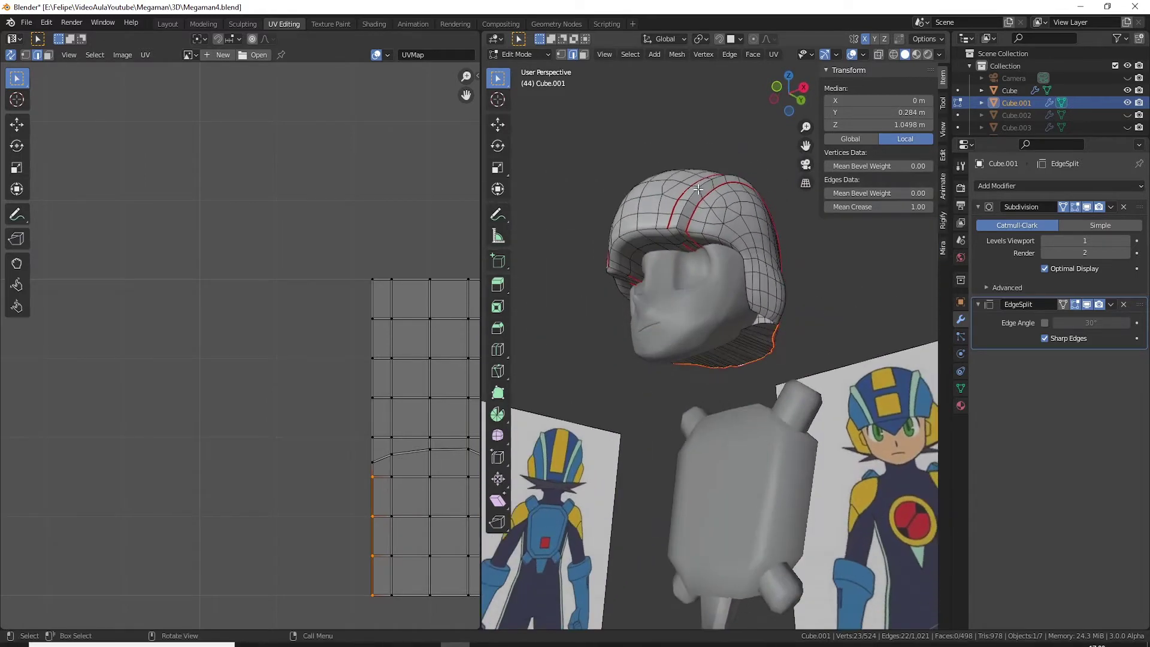
{"action": "middle_click_drag", "start_coordinate": [673, 253], "coordinate": [724, 352]}
{"action": "scroll", "coordinate": [723, 351], "scroll_direction": "up", "scroll_amount": 2}
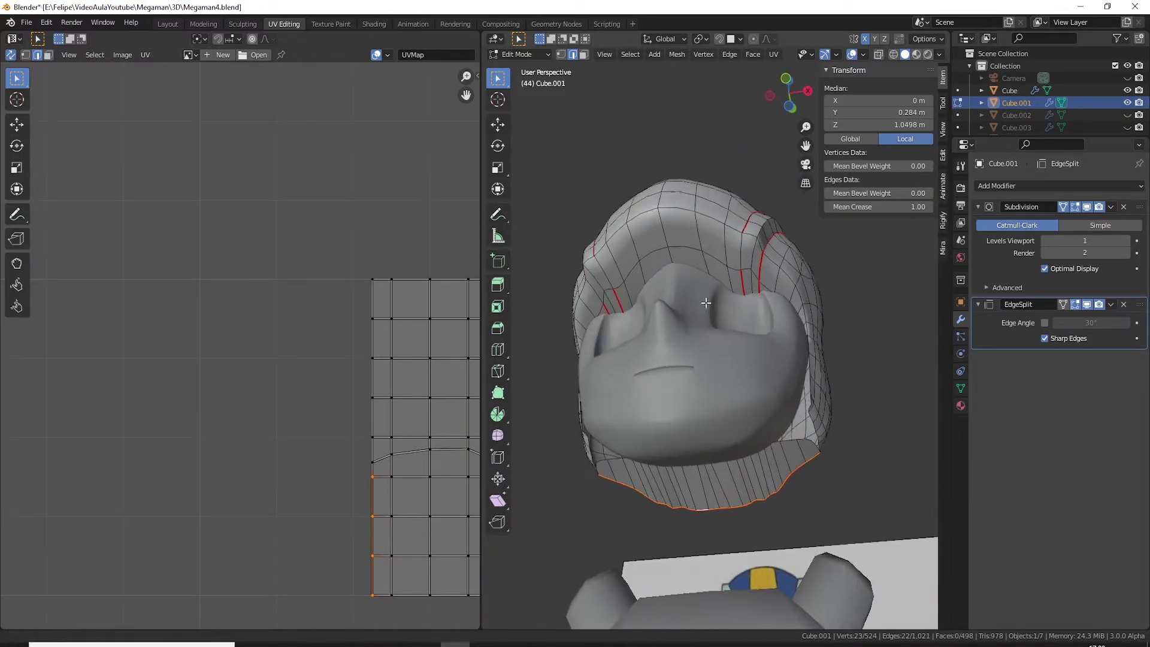
{"action": "scroll", "coordinate": [724, 351], "scroll_direction": "up", "scroll_amount": 1}
{"action": "scroll", "coordinate": [723, 351], "scroll_direction": "up", "scroll_amount": 3}
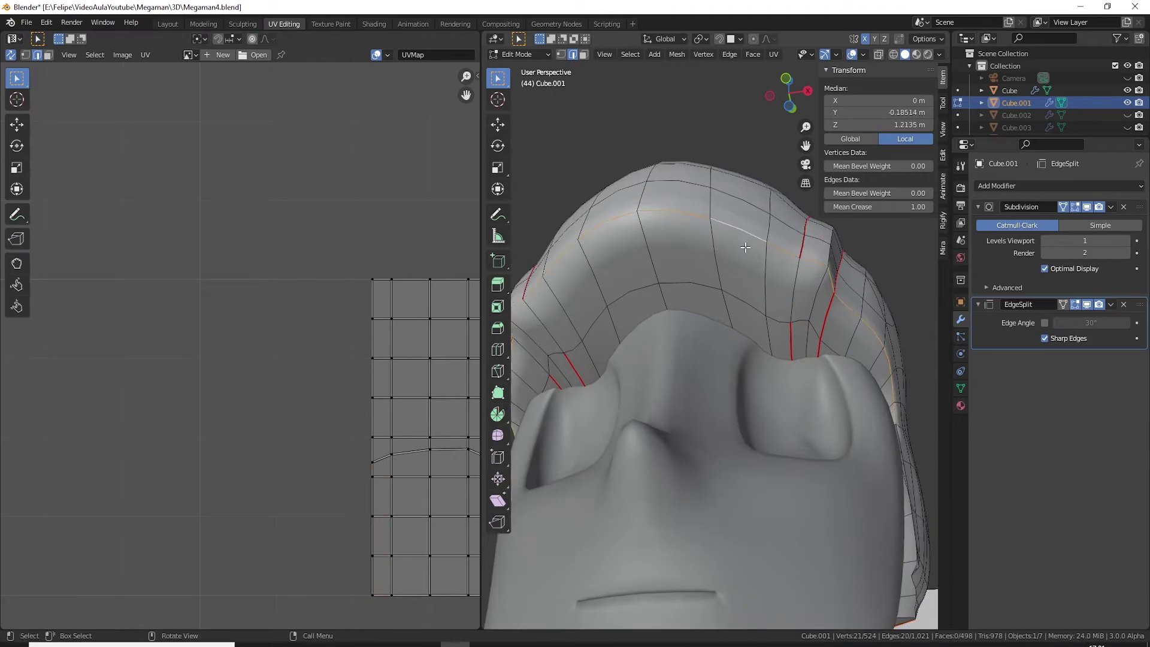
{"action": "scroll", "coordinate": [745, 247], "scroll_direction": "down", "scroll_amount": 3}
{"action": "mouse_move", "coordinate": [745, 247]}
{"action": "middle_mouse_down"}
{"action": "mouse_move", "coordinate": [816, 333]}
{"action": "mouse_move", "coordinate": [684, 324]}
{"action": "mouse_move", "coordinate": [775, 338]}
{"action": "middle_mouse_up"}
{"action": "key", "text": "ctrl+e"}
{"action": "left_click", "coordinate": [674, 330]}
Step: Clear the stray seam from the edges at the brim's inner corner
{"action": "left_click", "coordinate": [775, 338]}
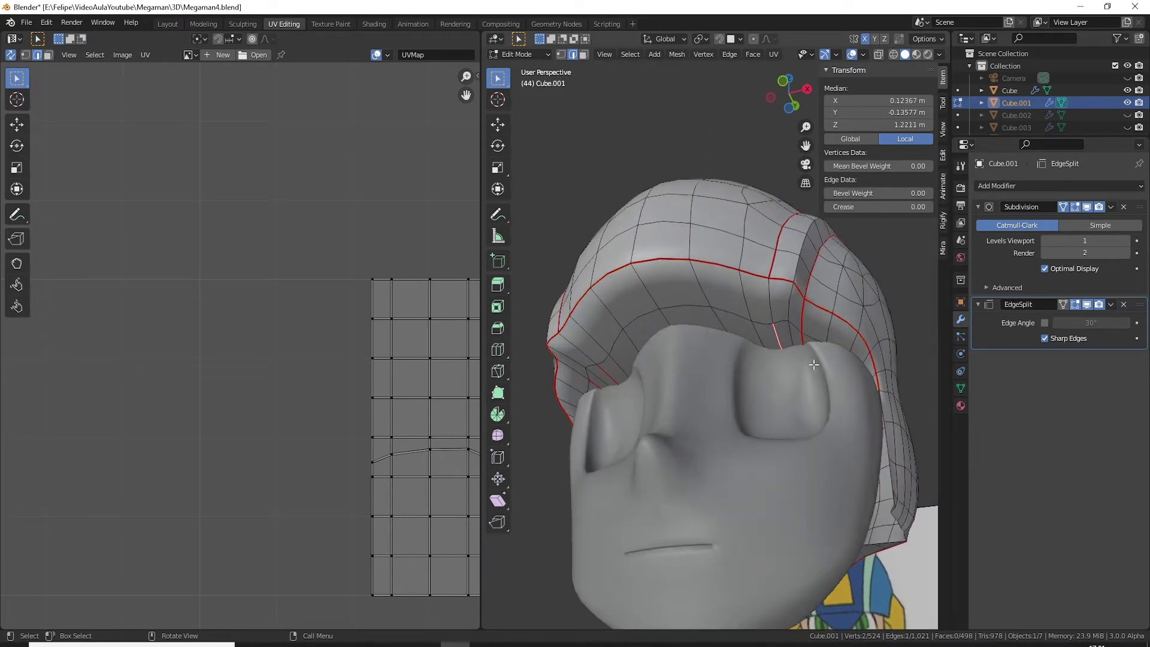
{"action": "left_click_drag", "start_coordinate": [771, 327], "coordinate": [771, 328]}
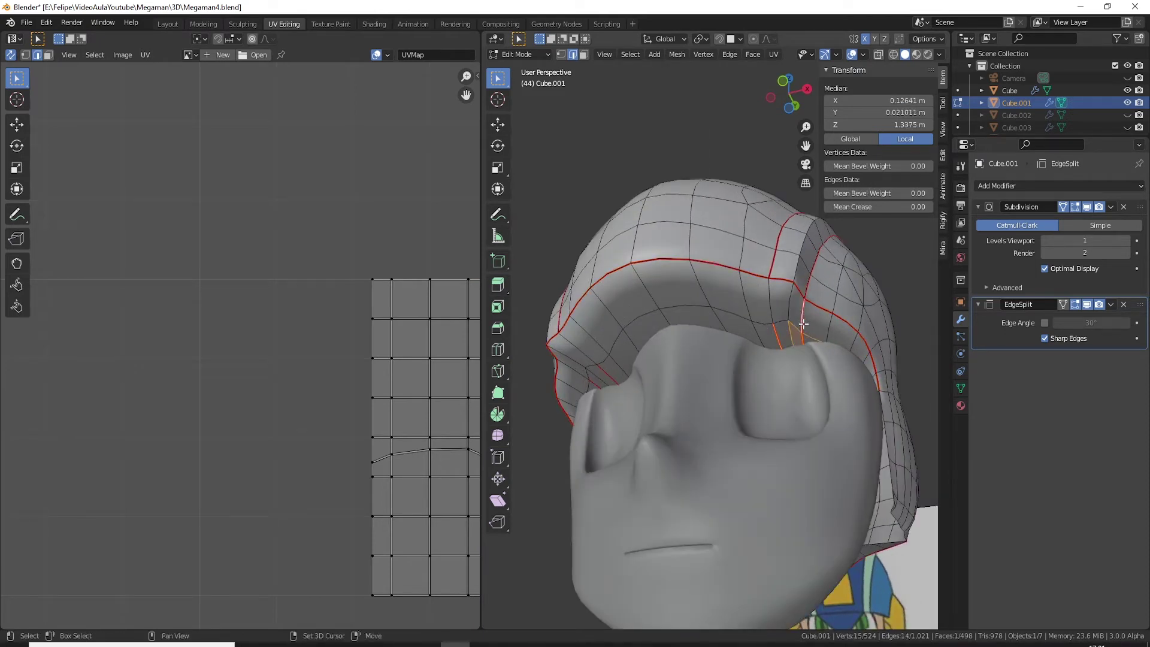
{"action": "key", "text": "ctrl+e"}
{"action": "left_click", "coordinate": [788, 333]}
Step: Mark the edge ring on the left brim as a seam
{"action": "left_click", "coordinate": [617, 383], "text": "ctrl+alt"}
{"action": "key", "text": "ctrl+e"}
{"action": "left_click", "coordinate": [617, 383]}
{"action": "mouse_move", "coordinate": [617, 383]}
{"action": "middle_mouse_down"}
{"action": "mouse_move", "coordinate": [694, 369]}
{"action": "mouse_move", "coordinate": [644, 386]}
{"action": "mouse_move", "coordinate": [860, 431]}
{"action": "mouse_move", "coordinate": [816, 344]}
{"action": "middle_mouse_up"}
Step: Select all seam-bounded helmet parts with L and unwrap them
{"action": "key", "text": "ctrl+l"}
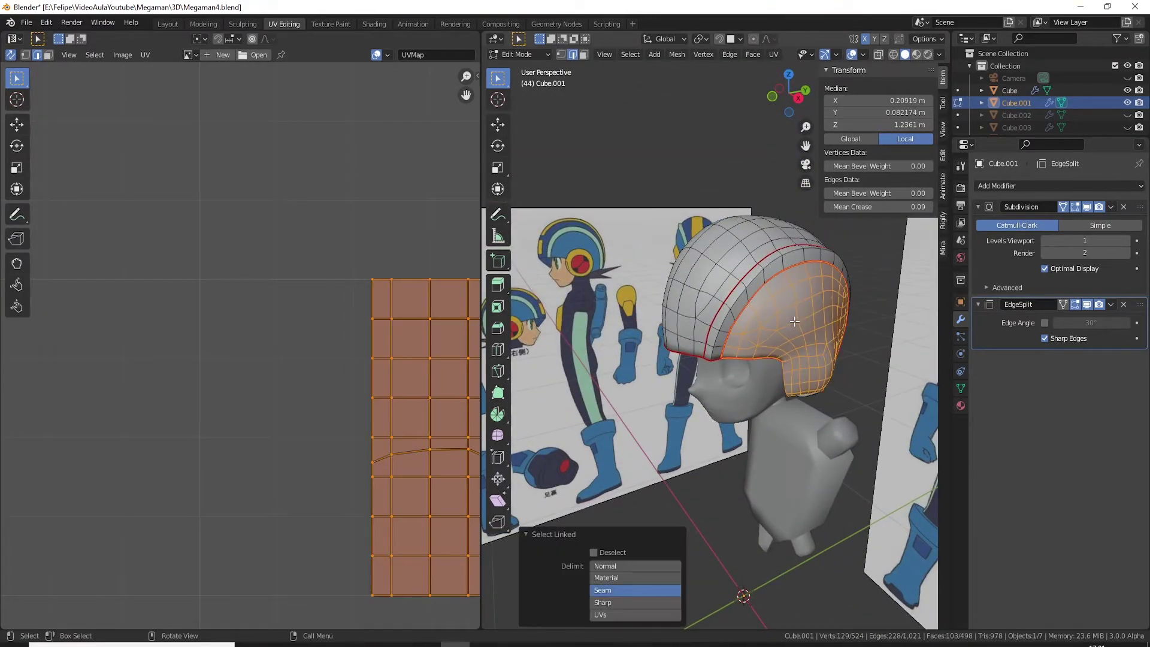
{"action": "key", "text": "l"}
{"action": "middle_click_drag", "start_coordinate": [738, 279], "coordinate": [695, 290]}
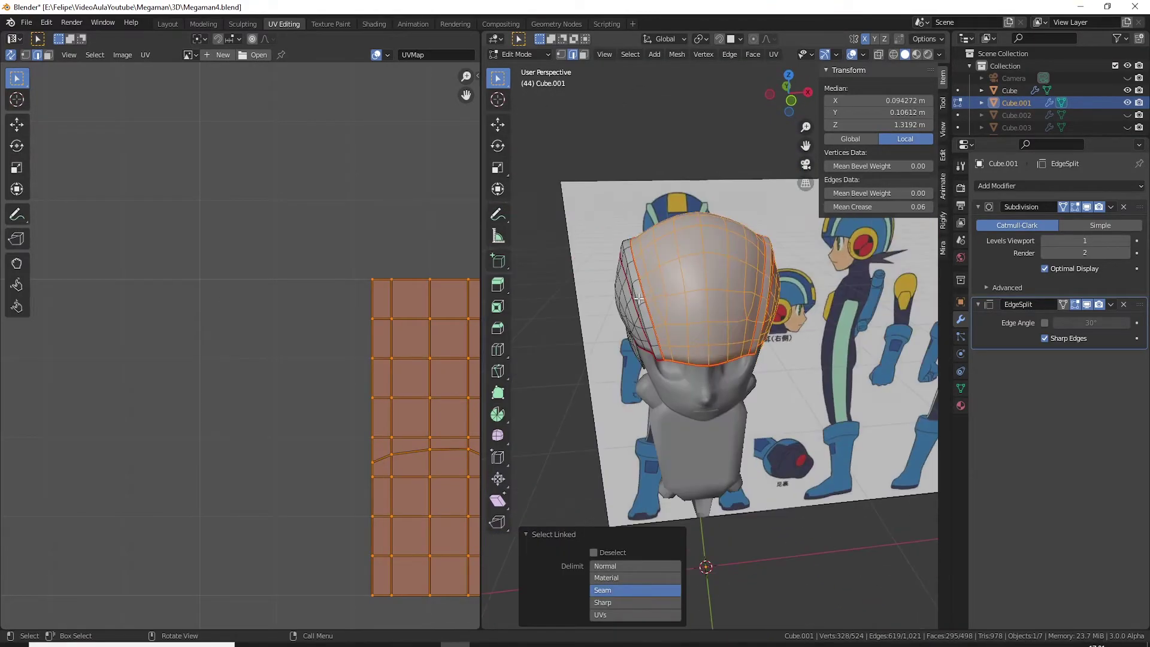
{"action": "middle_click_drag", "start_coordinate": [640, 342], "coordinate": [663, 308]}
{"action": "key", "text": "l"}
{"action": "key", "text": "l"}
{"action": "key", "text": "u"}
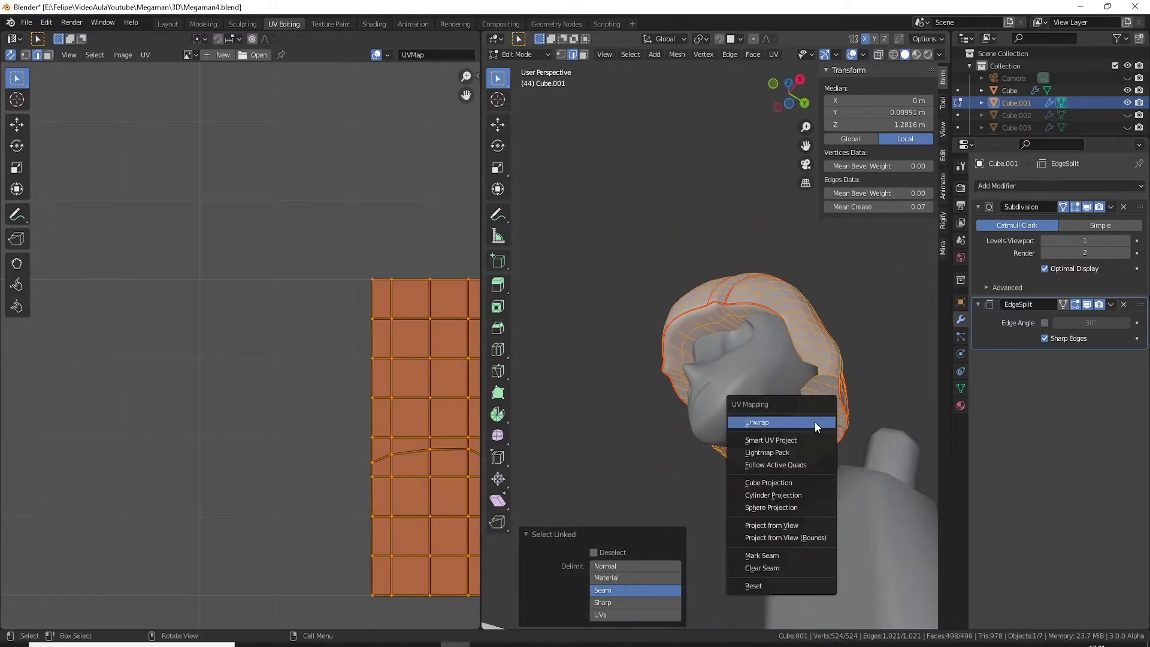
{"action": "left_click", "coordinate": [815, 422]}
Step: Inspect the new helmet UV islands by selecting the left and bottom islands individually
{"action": "scroll", "coordinate": [357, 354], "scroll_direction": "down", "scroll_amount": 6}
{"action": "scroll", "coordinate": [350, 405], "scroll_direction": "down", "scroll_amount": 3}
{"action": "scroll", "coordinate": [347, 403], "scroll_direction": "up", "scroll_amount": 7}
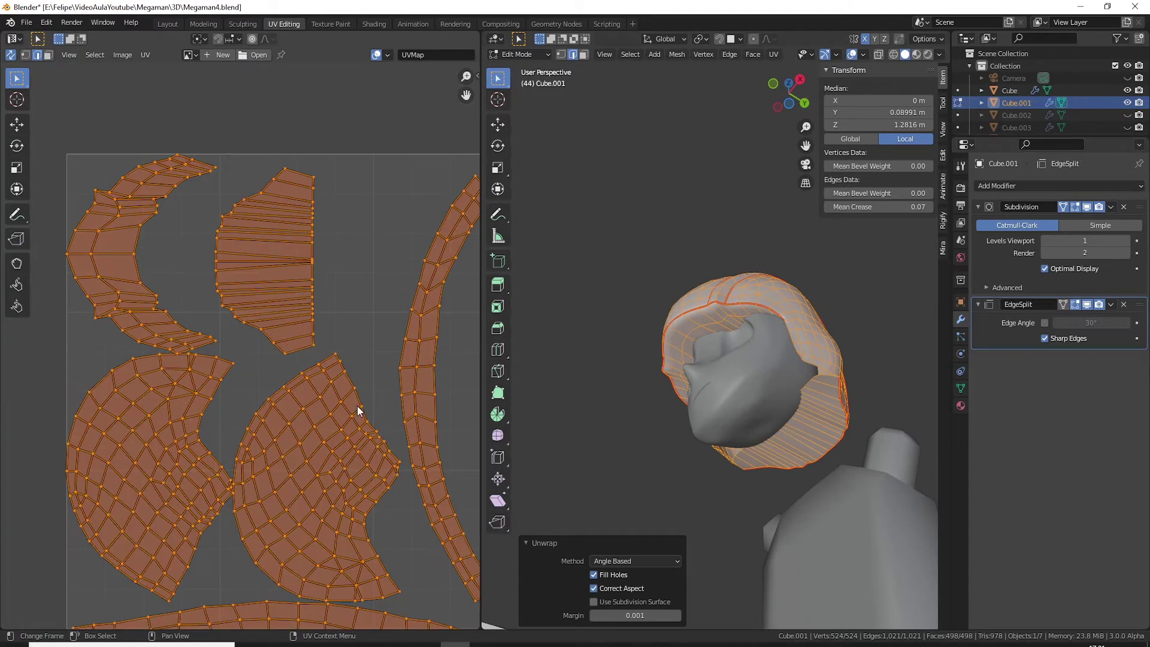
{"action": "middle_click_drag", "start_coordinate": [372, 420], "coordinate": [311, 341]}
{"action": "scroll", "coordinate": [345, 365], "scroll_direction": "down", "scroll_amount": 4}
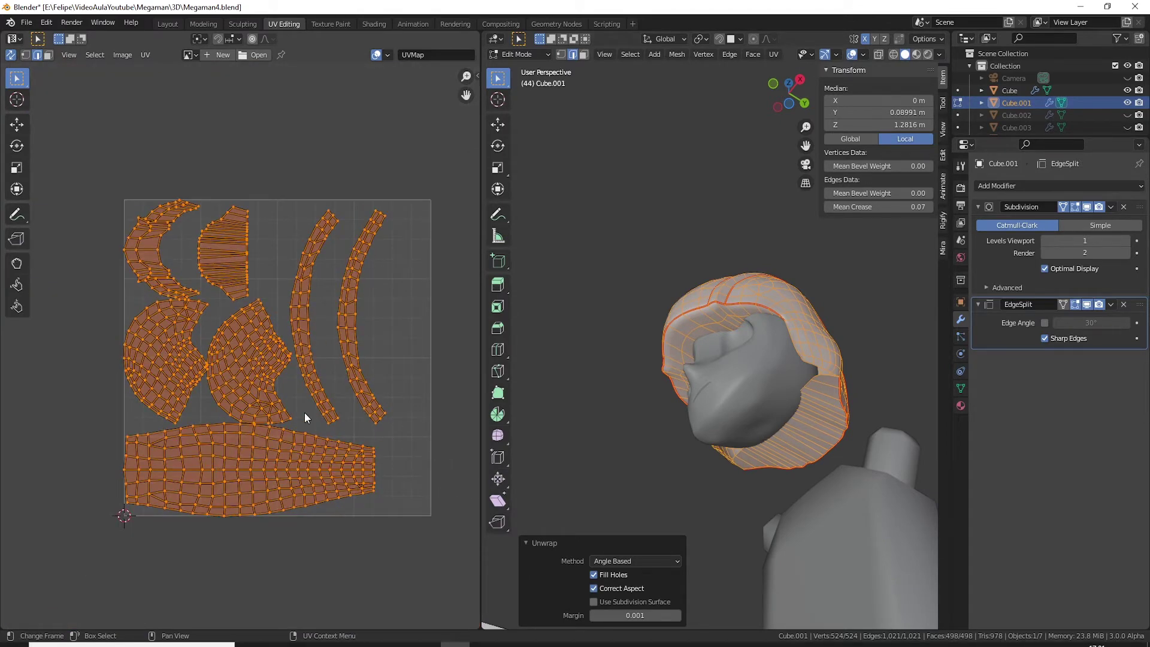
{"action": "left_click", "coordinate": [258, 382]}
{"action": "key", "text": "l"}
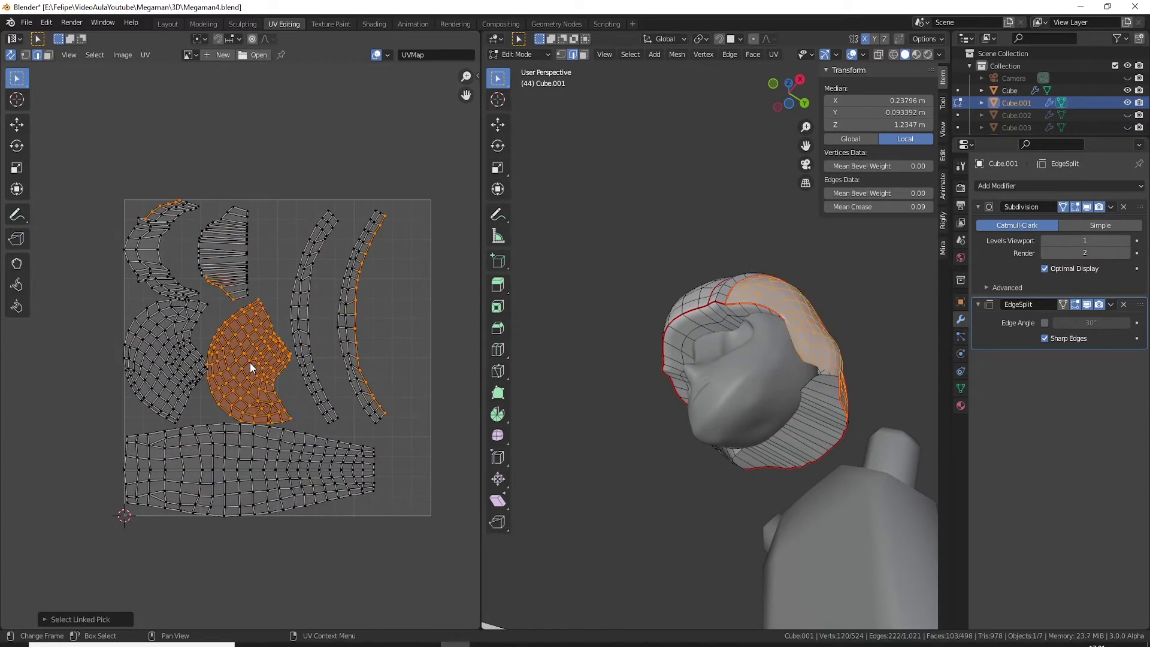
{"action": "left_click", "coordinate": [167, 379]}
{"action": "key", "text": "l"}
{"action": "left_click", "coordinate": [234, 465]}
{"action": "key", "text": "l"}
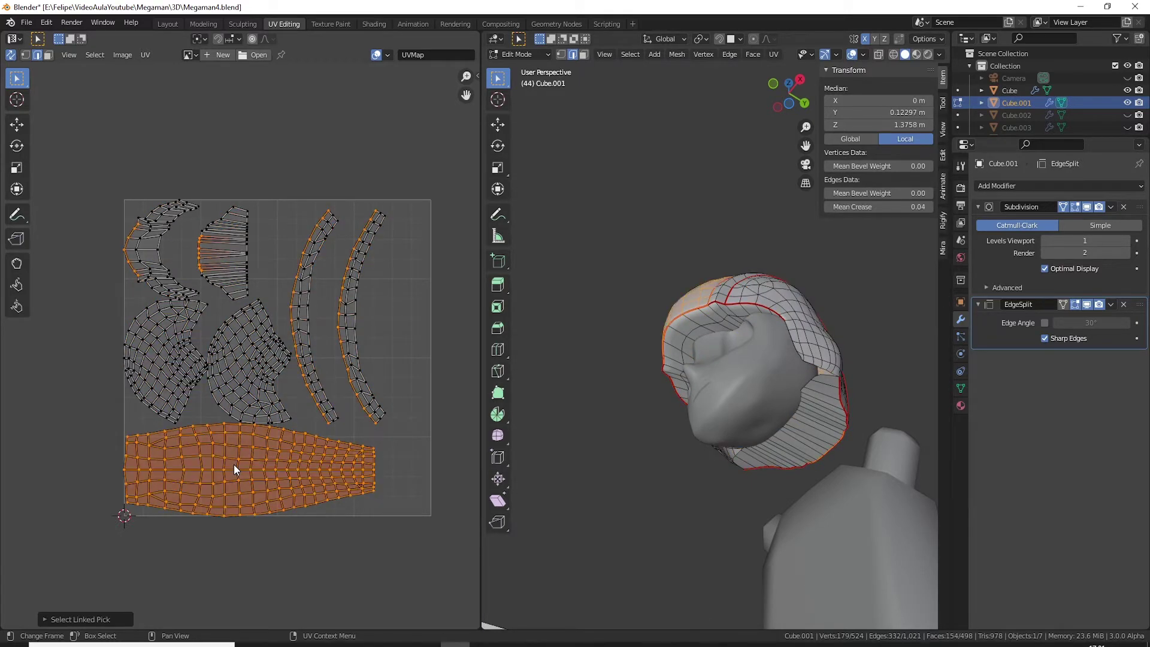
{"action": "mouse_move", "coordinate": [635, 455]}
{"action": "middle_mouse_down"}
{"action": "mouse_move", "coordinate": [608, 434]}
{"action": "mouse_move", "coordinate": [753, 419]}
{"action": "middle_mouse_up"}
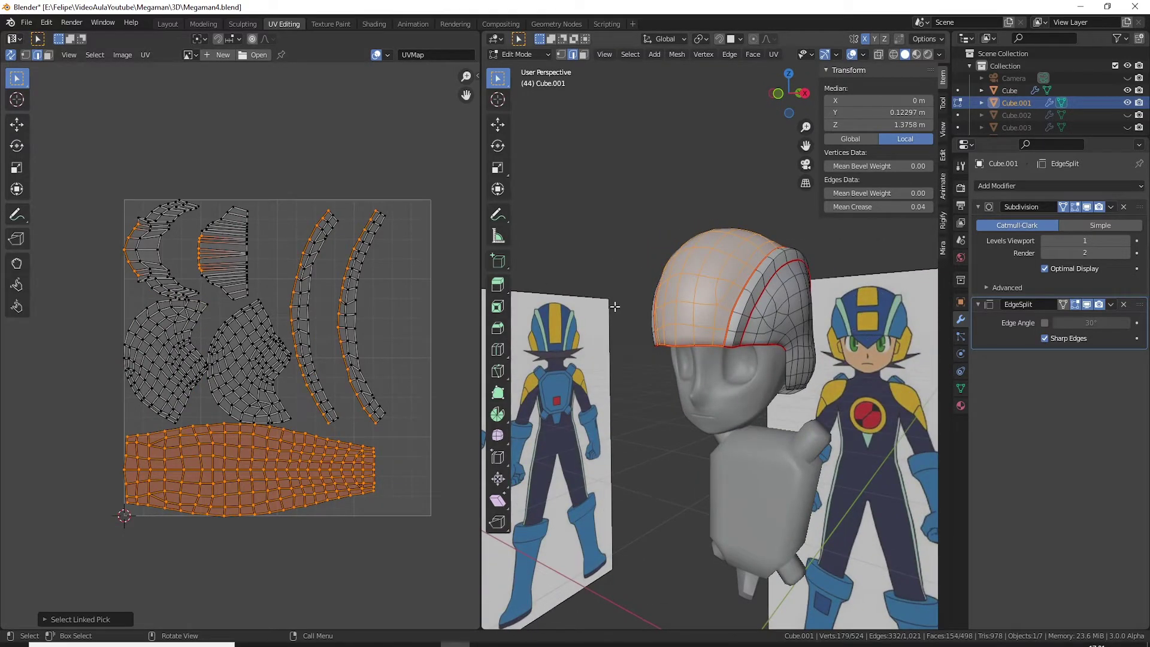
{"action": "scroll", "coordinate": [351, 374], "scroll_direction": "down", "scroll_amount": 1}
Step: Shrink all helmet UV islands into the UV square's upper-right corner, then return to Object Mode
{"action": "key", "text": "a"}
{"action": "key", "text": "s"}
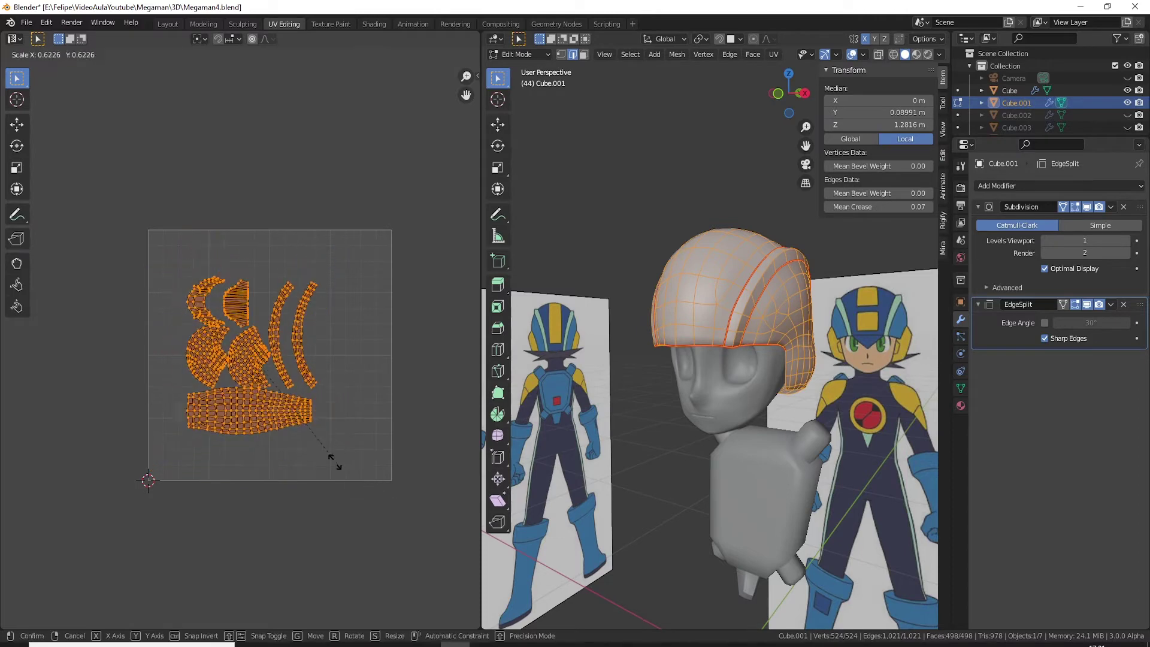
{"action": "left_click", "coordinate": [326, 455]}
{"action": "key", "text": "g"}
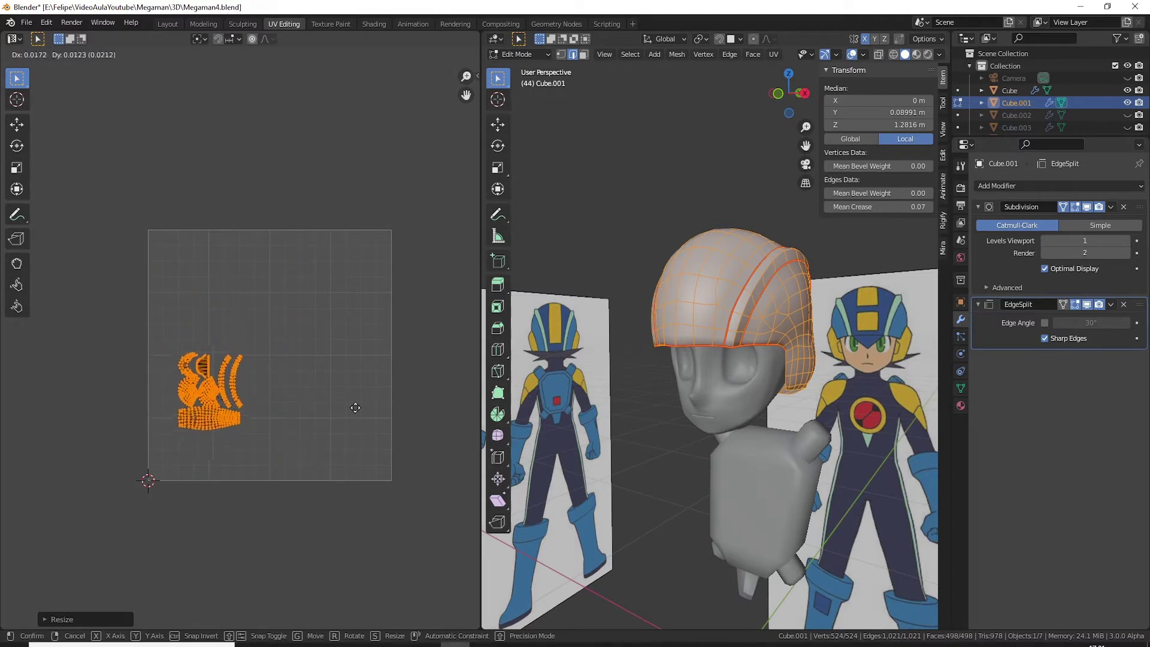
{"action": "left_click", "coordinate": [444, 338]}
{"action": "key", "text": "g"}
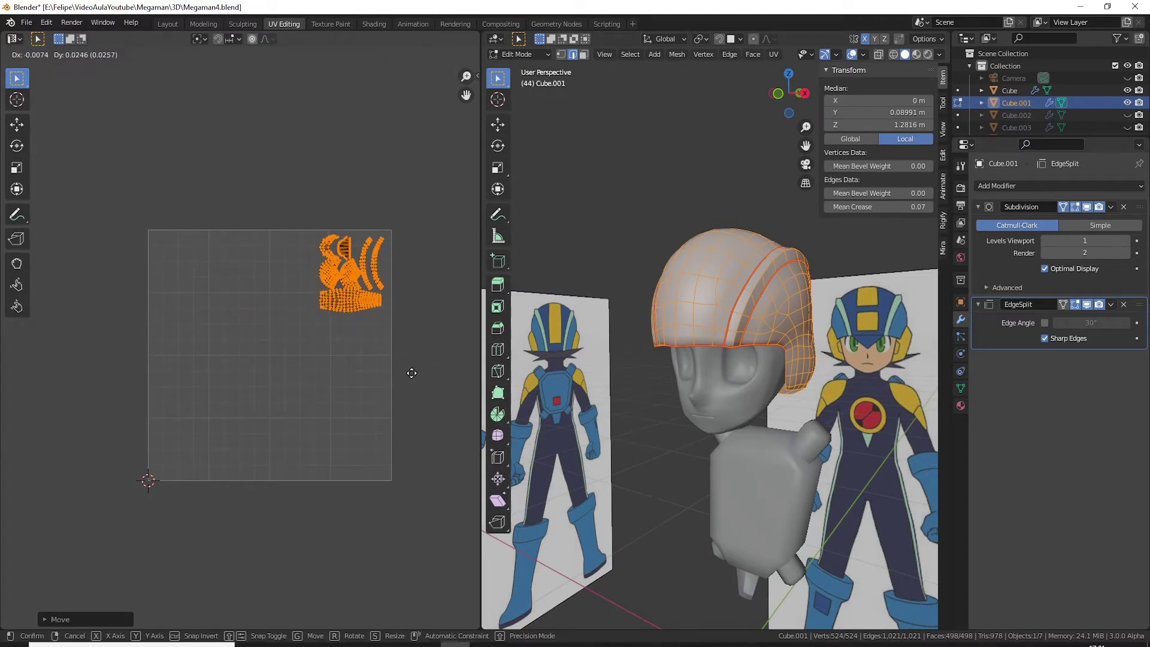
{"action": "left_click", "coordinate": [411, 373]}
{"action": "left_click", "coordinate": [414, 415]}
{"action": "scroll", "coordinate": [414, 413], "scroll_direction": "down", "scroll_amount": 3}
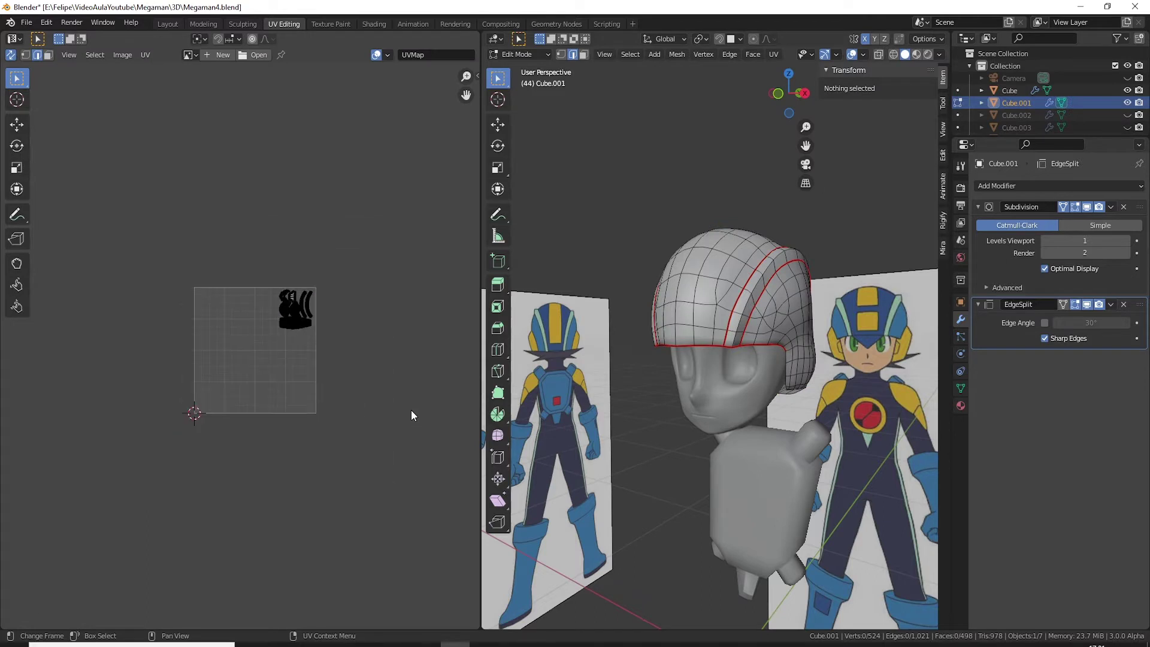
{"action": "scroll", "coordinate": [832, 414], "scroll_direction": "down", "scroll_amount": 4}
{"action": "key", "text": "Tab"}
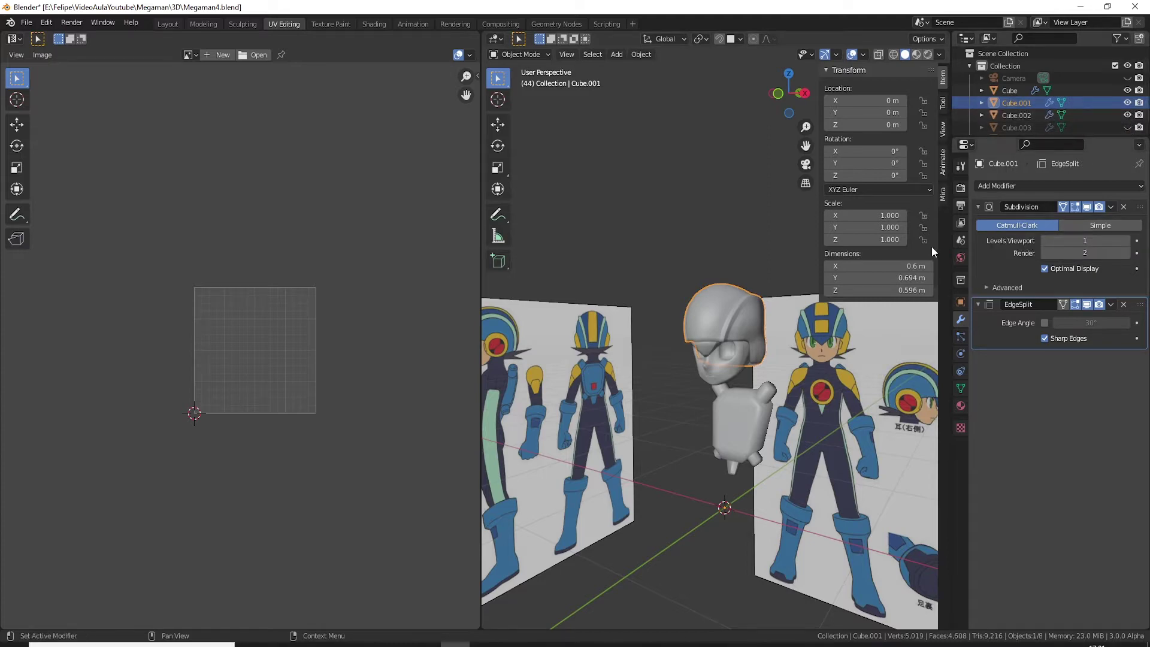
Step: Select the visor Cube.002, apply its Mirror modifier, and enter Edit Mode
{"action": "left_click", "coordinate": [709, 345]}
{"action": "scroll", "coordinate": [710, 346], "scroll_direction": "up", "scroll_amount": 4}
{"action": "scroll", "coordinate": [711, 346], "scroll_direction": "up", "scroll_amount": 4}
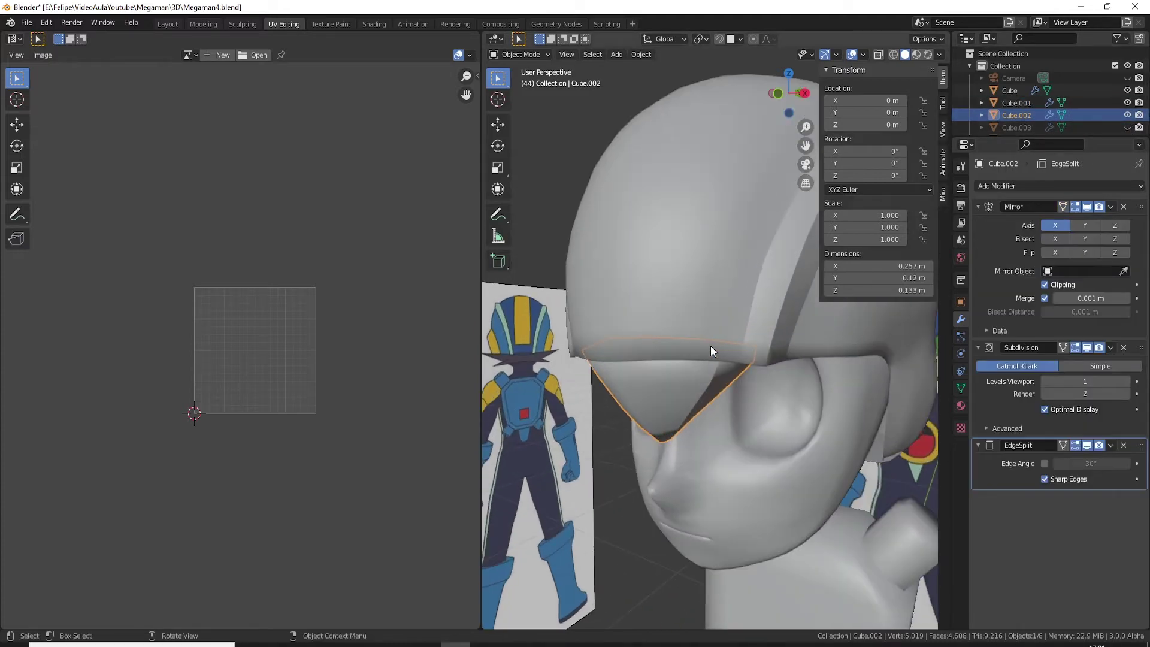
{"action": "key", "text": "Tab"}
{"action": "mouse_move", "coordinate": [710, 346]}
{"action": "middle_mouse_down"}
{"action": "mouse_move", "coordinate": [719, 298]}
{"action": "mouse_move", "coordinate": [636, 355]}
{"action": "middle_mouse_up"}
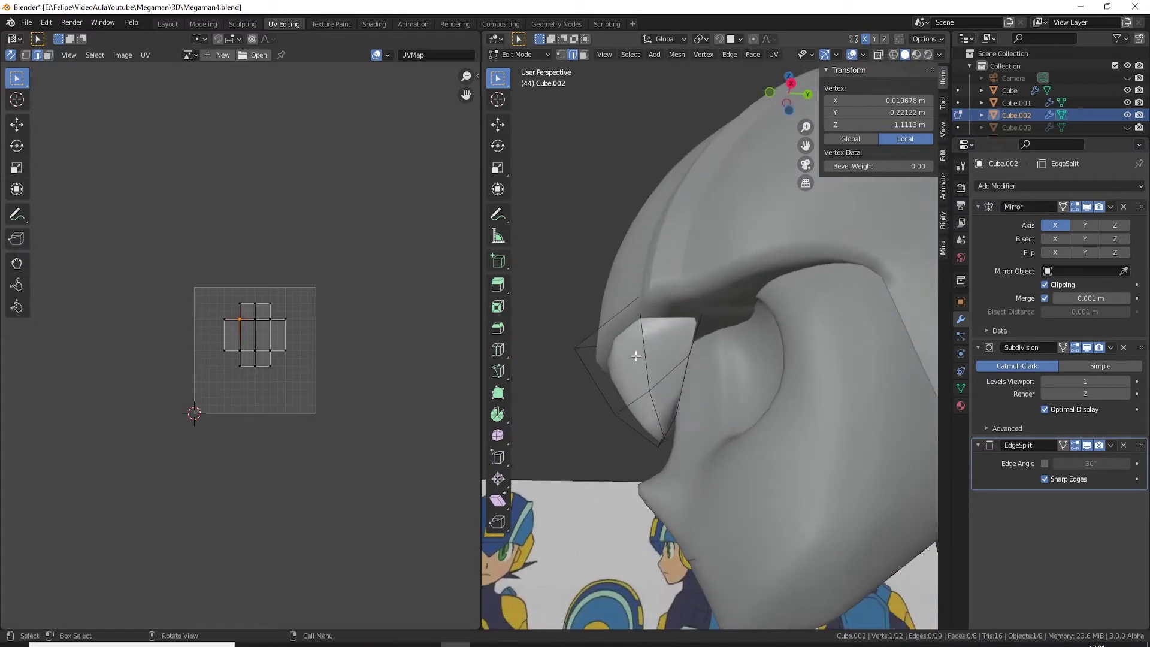
{"action": "key", "text": "Tab"}
{"action": "left_click", "coordinate": [1111, 206]}
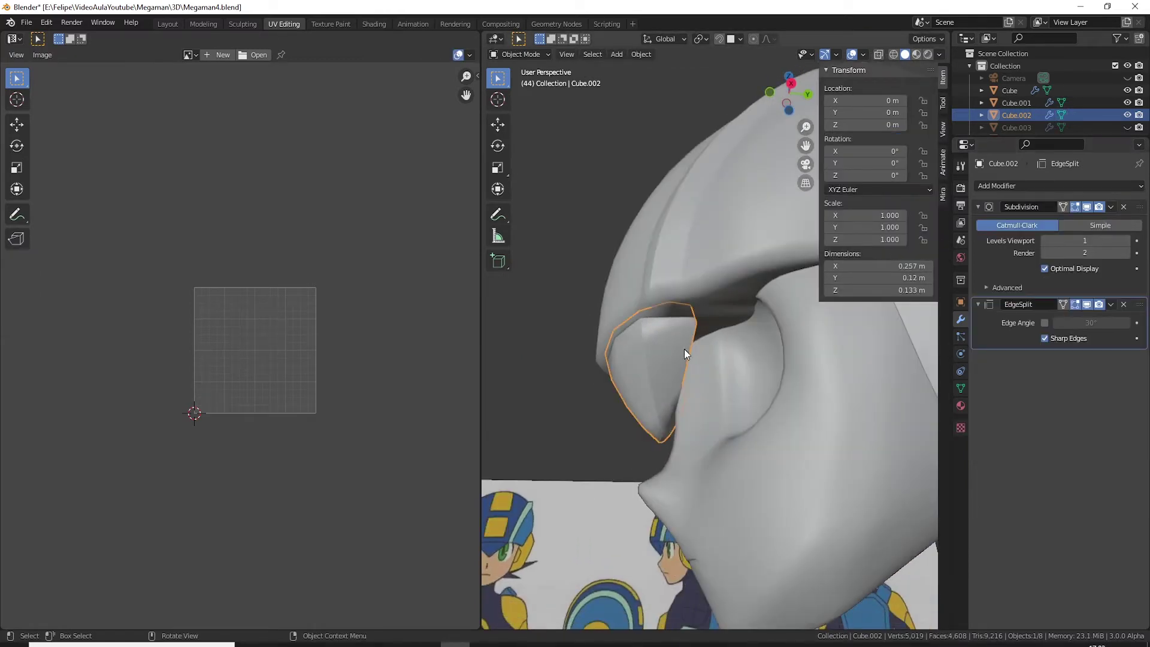
{"action": "key", "text": "Tab"}
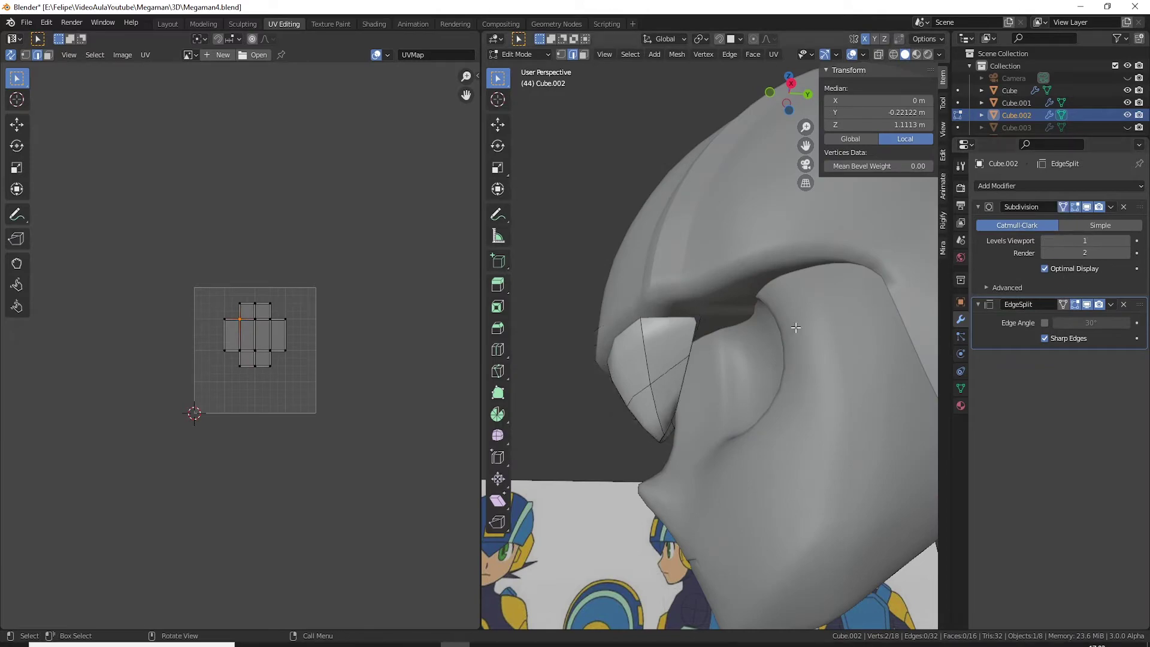
Step: Mark two edge loops on the visor as seams
{"action": "mouse_move", "coordinate": [719, 323]}
{"action": "middle_mouse_down"}
{"action": "mouse_move", "coordinate": [690, 321]}
{"action": "mouse_move", "coordinate": [765, 328]}
{"action": "middle_mouse_up"}
{"action": "left_click", "coordinate": [699, 294], "text": "alt"}
{"action": "middle_click_drag", "start_coordinate": [241, 358], "coordinate": [385, 370]}
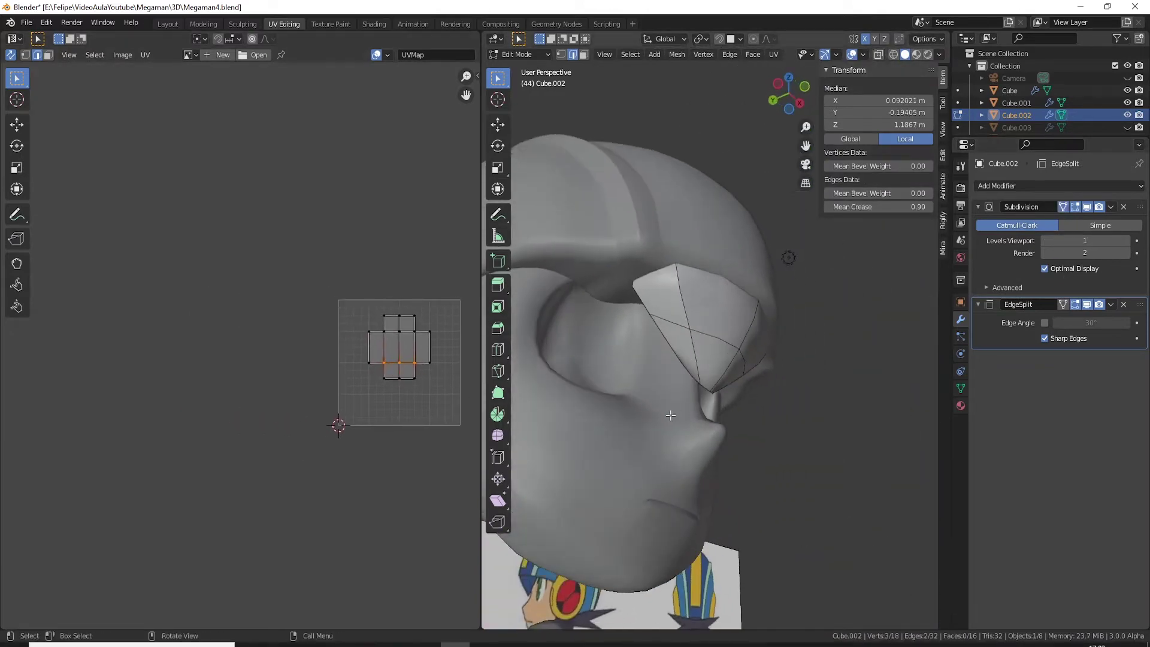
{"action": "mouse_move", "coordinate": [670, 415]}
{"action": "middle_mouse_down"}
{"action": "mouse_move", "coordinate": [765, 416]}
{"action": "mouse_move", "coordinate": [751, 393]}
{"action": "middle_mouse_up"}
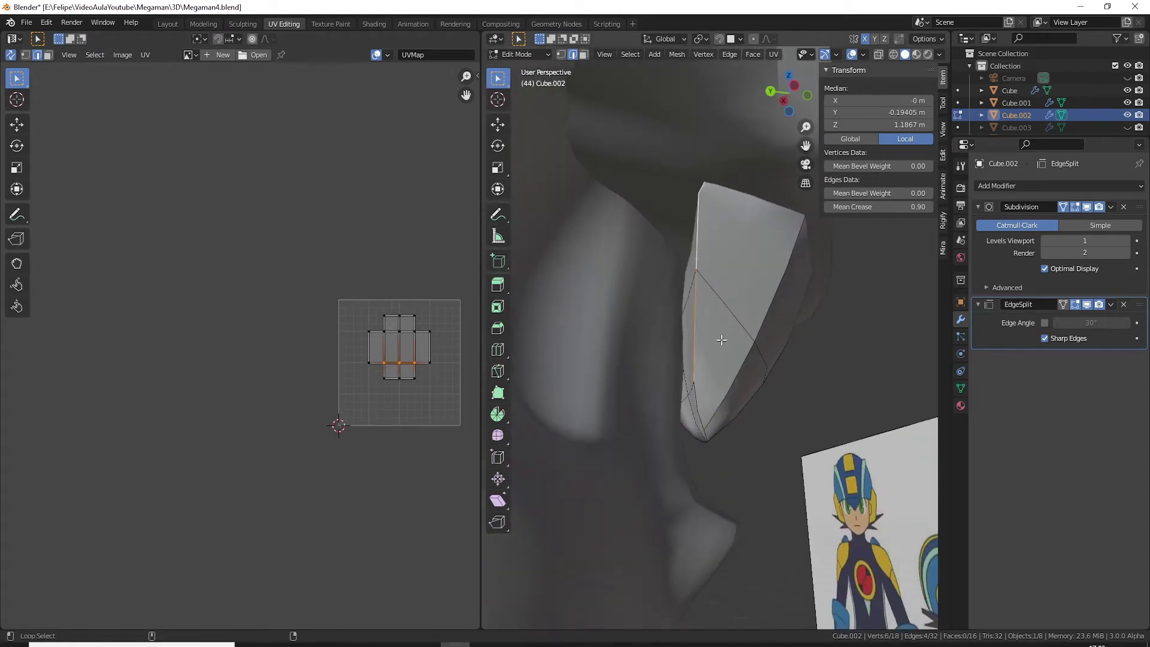
{"action": "mouse_move", "coordinate": [721, 340]}
{"action": "middle_mouse_down"}
{"action": "mouse_move", "coordinate": [615, 315]}
{"action": "mouse_move", "coordinate": [721, 414]}
{"action": "mouse_move", "coordinate": [671, 397]}
{"action": "middle_mouse_up"}
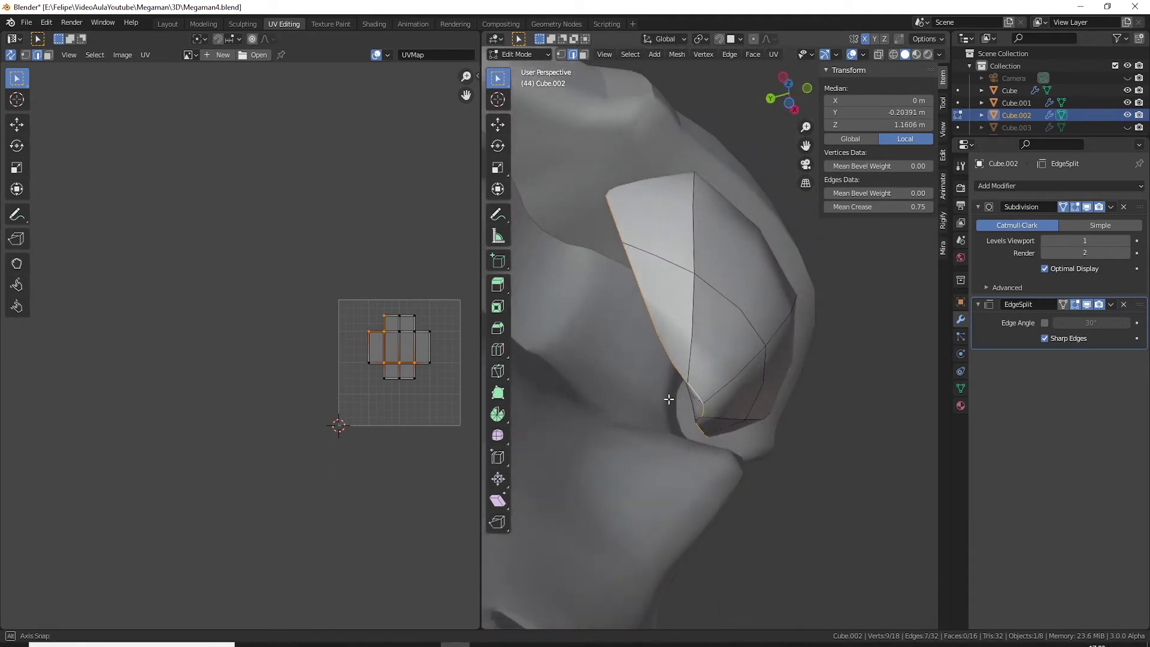
{"action": "left_click", "coordinate": [698, 418], "text": "alt"}
{"action": "right_click", "coordinate": [725, 380]}
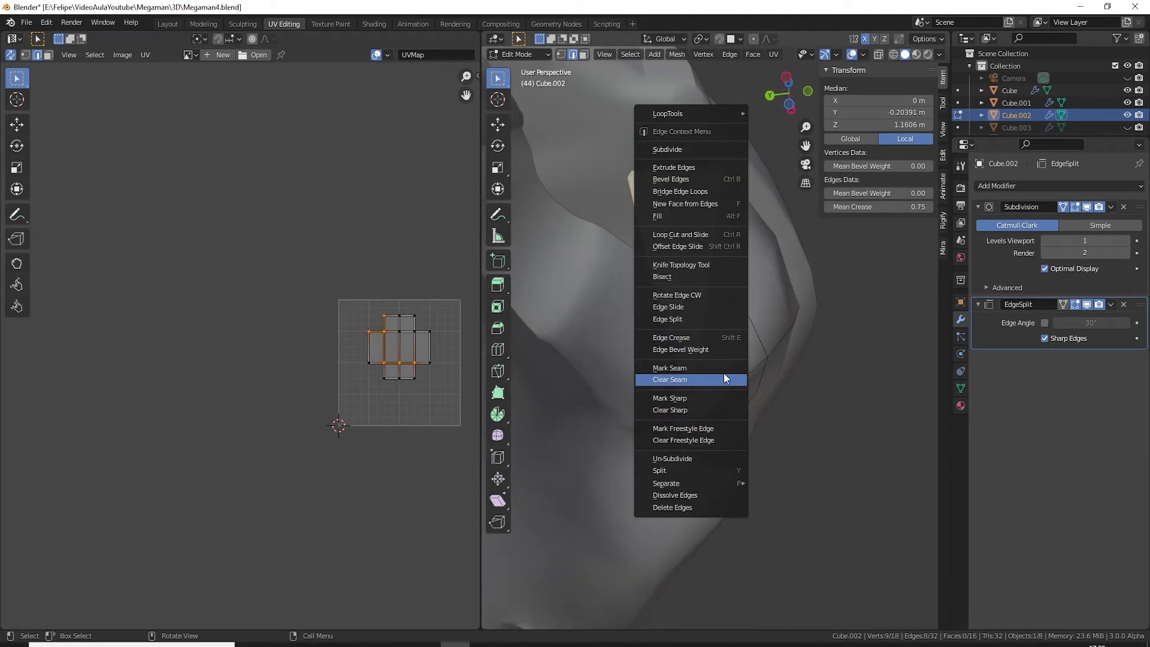
{"action": "left_click", "coordinate": [723, 372]}
Step: Select the visor's seam-bounded faces and unwrap them into a UV island
{"action": "key", "text": "ctrl+l"}
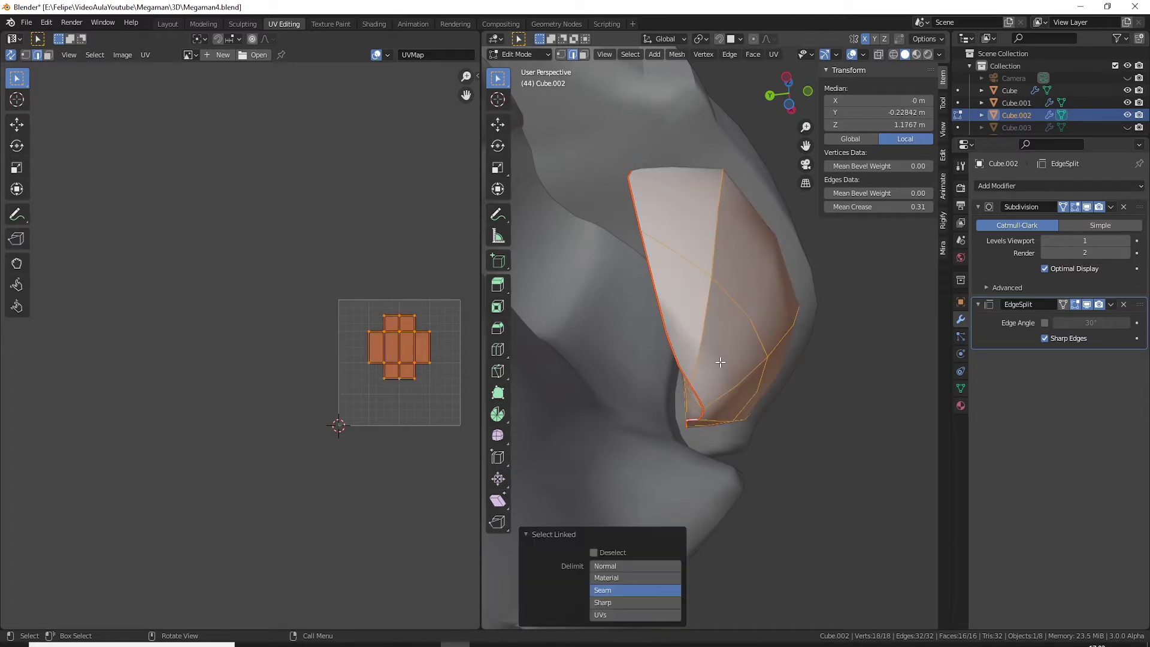
{"action": "right_click", "coordinate": [717, 361]}
{"action": "key", "text": "u"}
{"action": "left_click", "coordinate": [707, 307]}
{"action": "scroll", "coordinate": [471, 361], "scroll_direction": "up", "scroll_amount": 3}
{"action": "mouse_move", "coordinate": [633, 398]}
{"action": "middle_mouse_down", "text": "shift"}
{"action": "mouse_move", "coordinate": [585, 385]}
{"action": "mouse_move", "coordinate": [902, 380]}
{"action": "middle_mouse_up", "text": "shift"}
{"action": "mouse_move", "coordinate": [643, 359]}
{"action": "middle_mouse_down"}
{"action": "mouse_move", "coordinate": [902, 256]}
{"action": "mouse_move", "coordinate": [719, 317]}
{"action": "middle_mouse_up"}
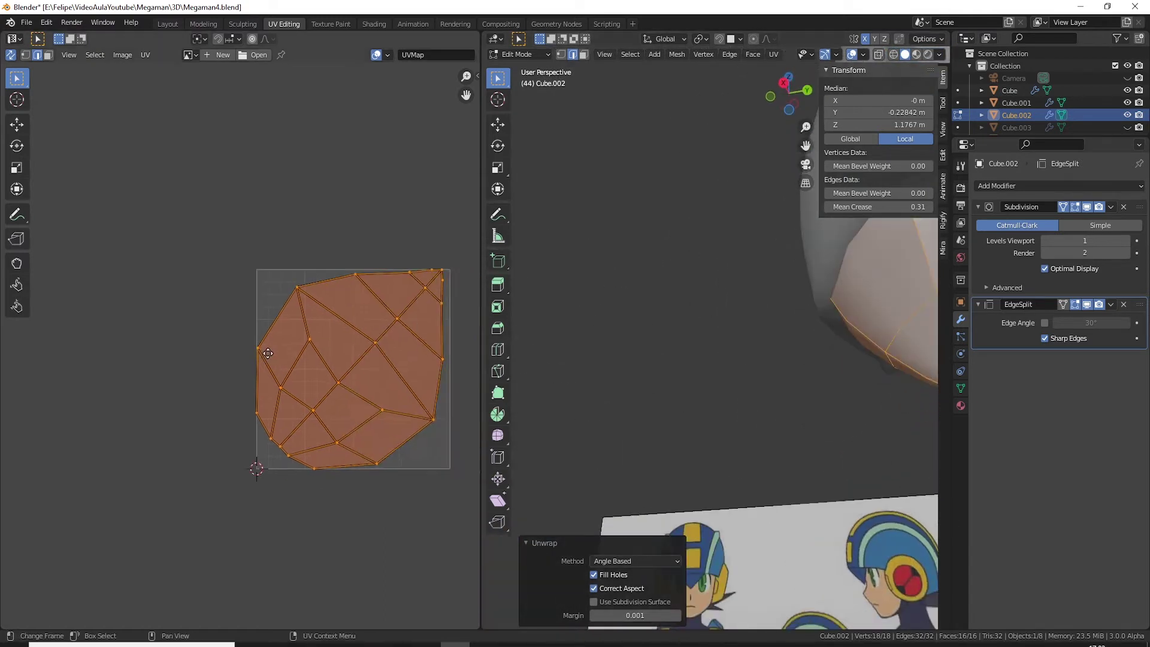
{"action": "middle_click_drag", "start_coordinate": [474, 395], "coordinate": [267, 403]}
Step: In face select mode, pick individual visor UV faces to locate them on the model
{"action": "key", "text": "3"}
{"action": "left_click", "coordinate": [250, 400]}
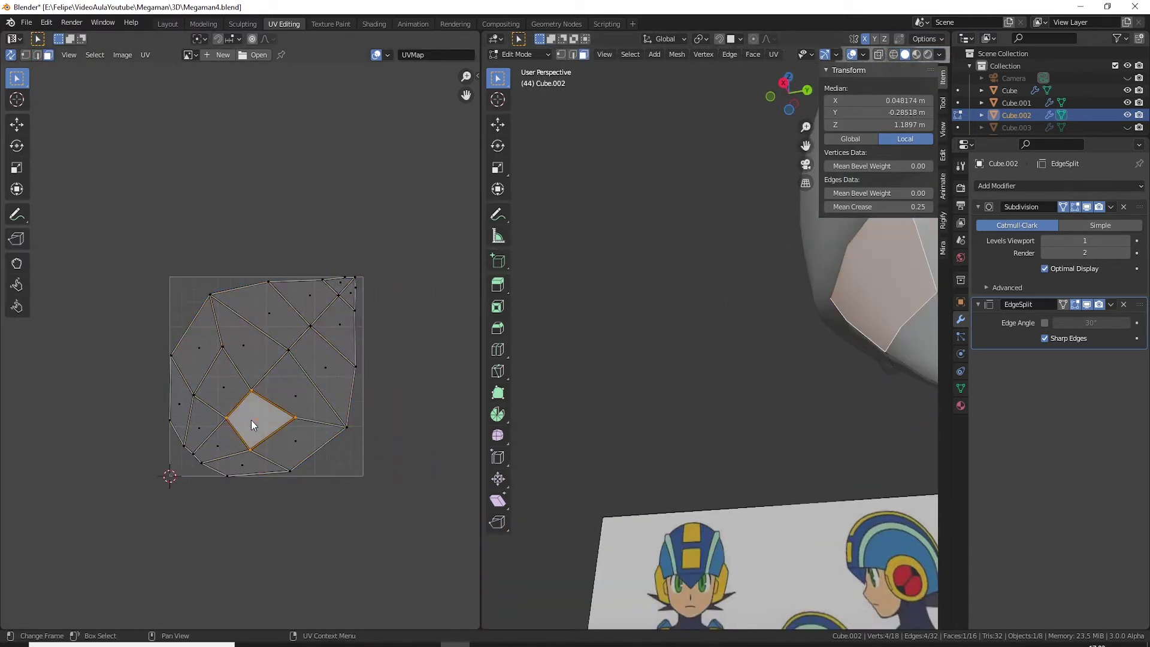
{"action": "mouse_move", "coordinate": [740, 397]}
{"action": "middle_mouse_down"}
{"action": "mouse_move", "coordinate": [825, 431]}
{"action": "mouse_move", "coordinate": [437, 407]}
{"action": "middle_mouse_up"}
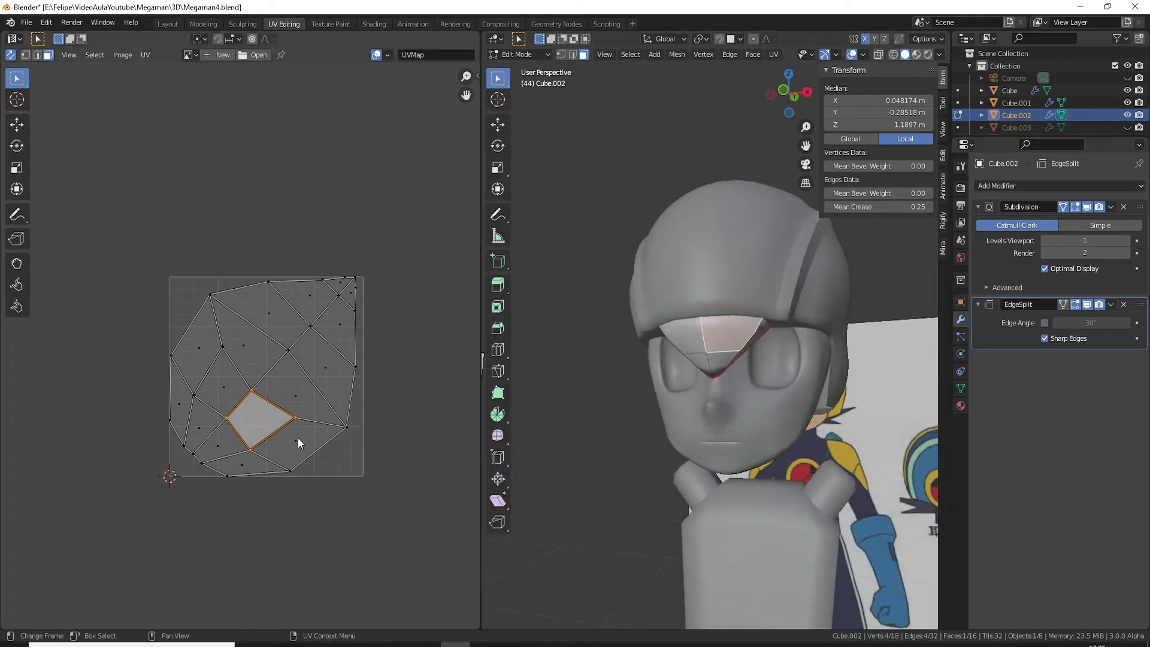
{"action": "left_click", "coordinate": [243, 463]}
{"action": "left_click", "coordinate": [206, 420]}
{"action": "left_click", "coordinate": [230, 386]}
{"action": "left_click", "coordinate": [258, 363]}
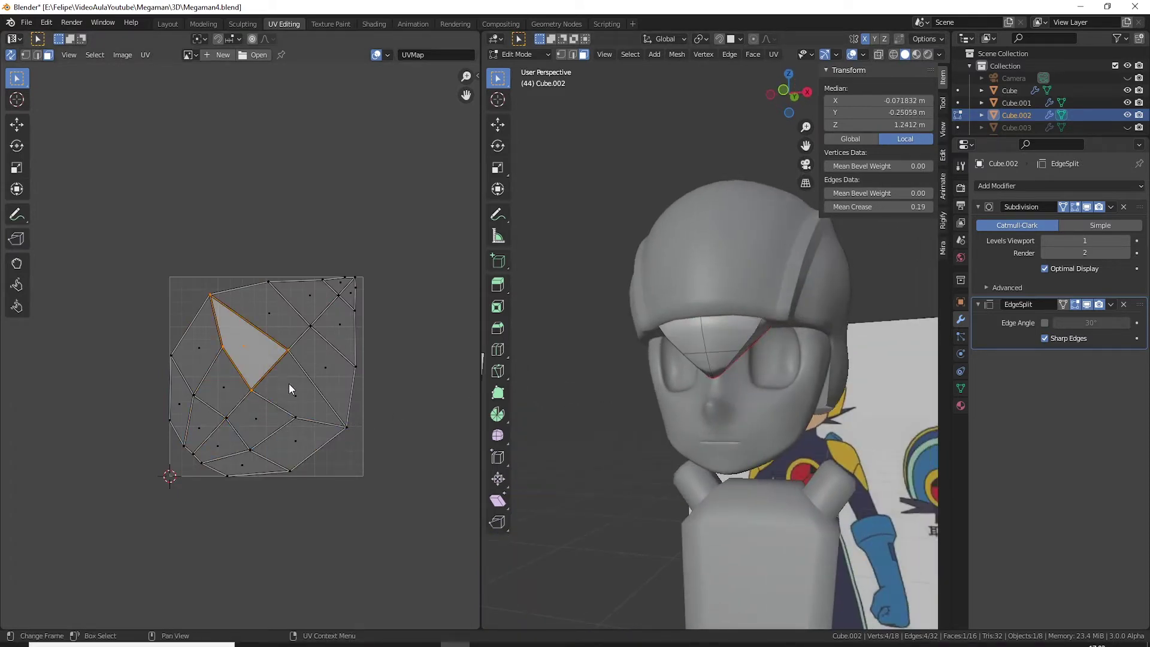
{"action": "left_click", "coordinate": [300, 383]}
{"action": "left_click", "coordinate": [279, 318]}
{"action": "left_click", "coordinate": [318, 296]}
{"action": "mouse_move", "coordinate": [689, 336]}
{"action": "middle_mouse_down"}
{"action": "mouse_move", "coordinate": [831, 361]}
{"action": "mouse_move", "coordinate": [673, 303]}
{"action": "mouse_move", "coordinate": [912, 362]}
{"action": "mouse_move", "coordinate": [811, 380]}
{"action": "middle_mouse_up"}
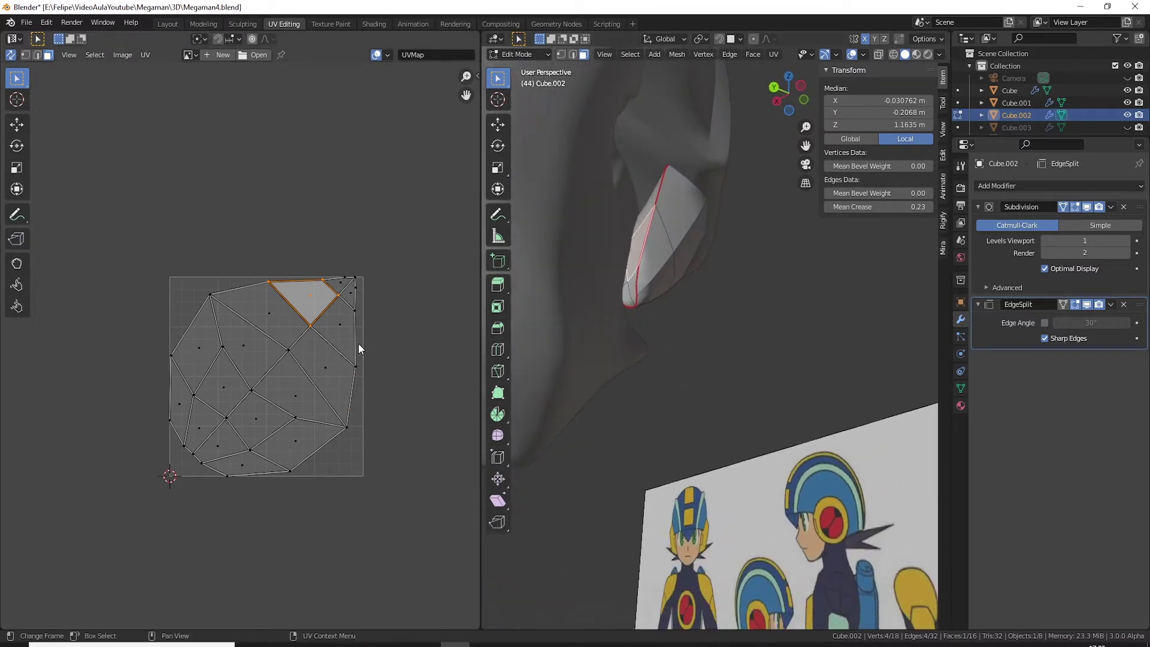
{"action": "left_click", "coordinate": [346, 306]}
{"action": "left_click", "coordinate": [320, 374]}
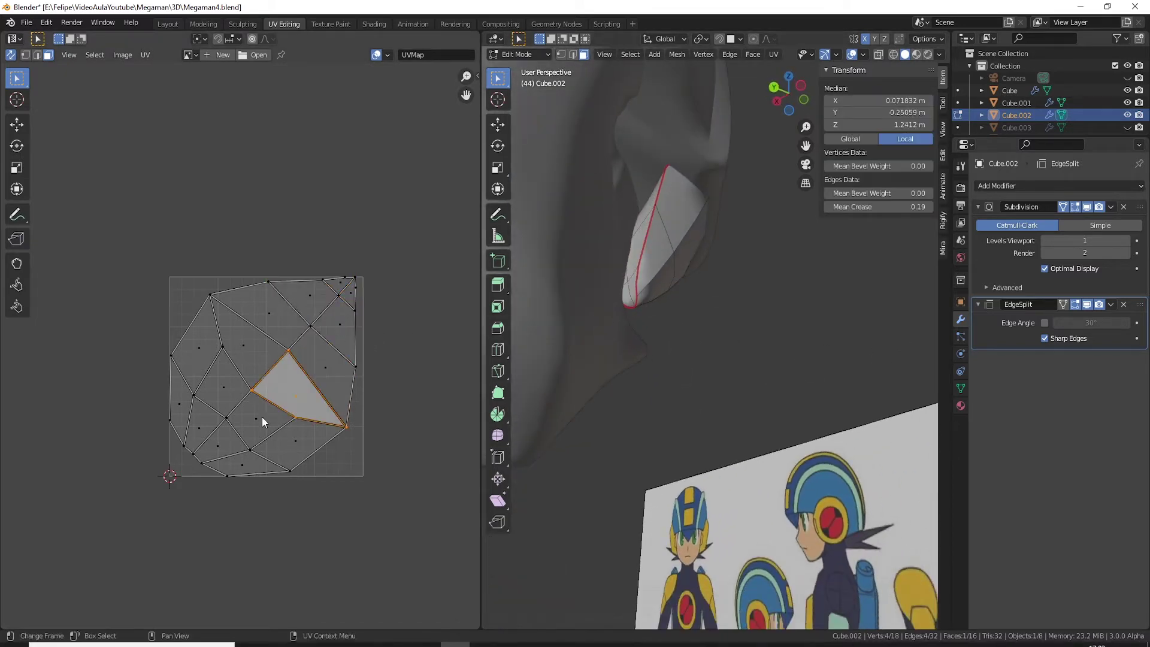
{"action": "left_click", "coordinate": [225, 386]}
{"action": "left_click", "coordinate": [218, 442]}
Step: Select the whole visor island, shrink it, and move it to the UV square's top-right corner
{"action": "key", "text": "ctrl+i"}
{"action": "key", "text": "s"}
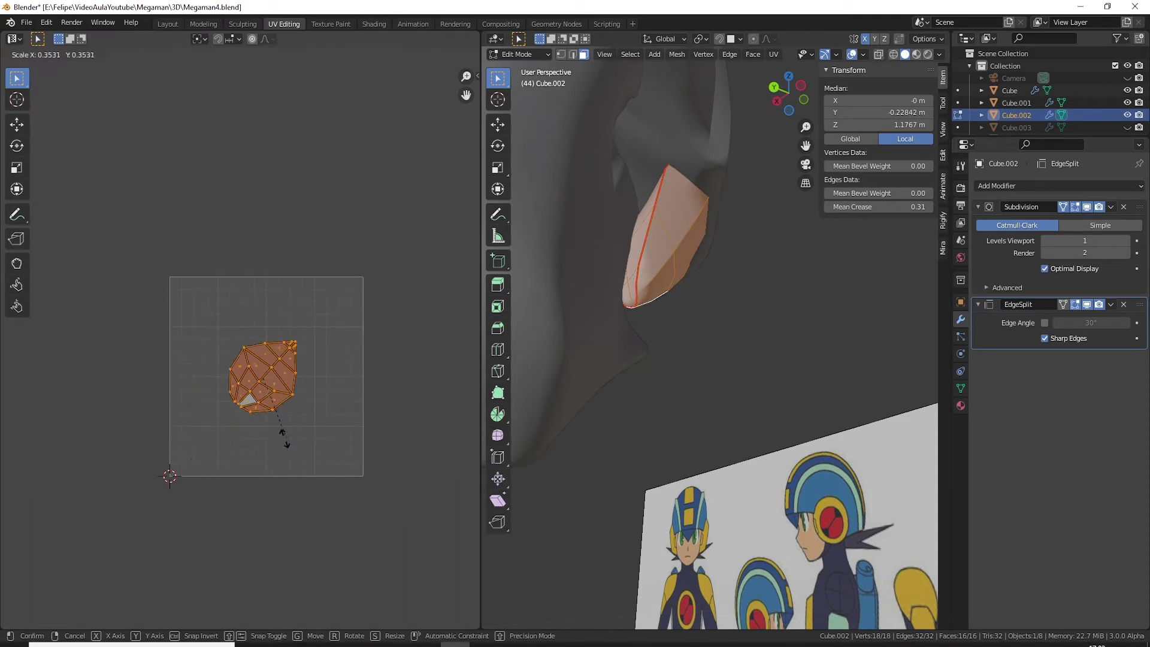
{"action": "left_click", "coordinate": [249, 419]}
{"action": "key", "text": "g"}
{"action": "left_click", "coordinate": [337, 341]}
{"action": "key", "text": "s"}
{"action": "left_click", "coordinate": [376, 379]}
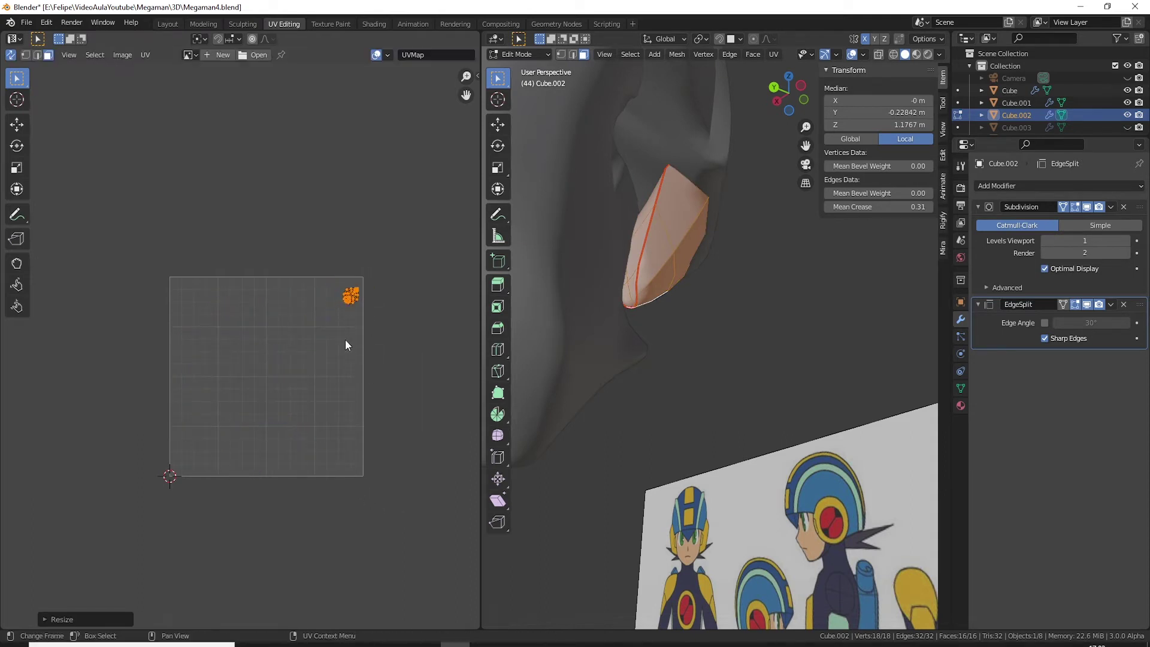
{"action": "key", "text": "s"}
{"action": "left_click", "coordinate": [359, 346]}
{"action": "key", "text": "s"}
{"action": "left_click", "coordinate": [469, 359]}
{"action": "scroll", "coordinate": [716, 362], "scroll_direction": "down", "scroll_amount": 5}
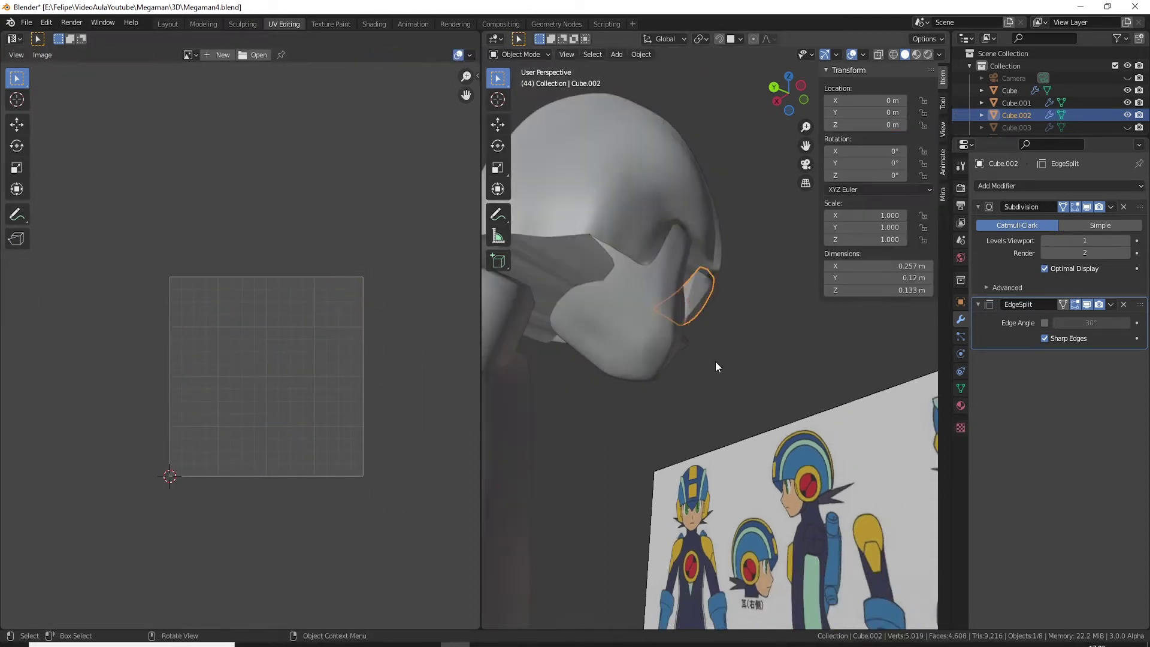
Step: Place the visor island beside the helmet islands, then return to Object Mode with the helmet selected
{"action": "middle_click_drag", "start_coordinate": [715, 362], "coordinate": [645, 241]}
{"action": "left_click", "coordinate": [645, 241], "text": "shift"}
{"action": "scroll", "coordinate": [350, 314], "scroll_direction": "up", "scroll_amount": 4}
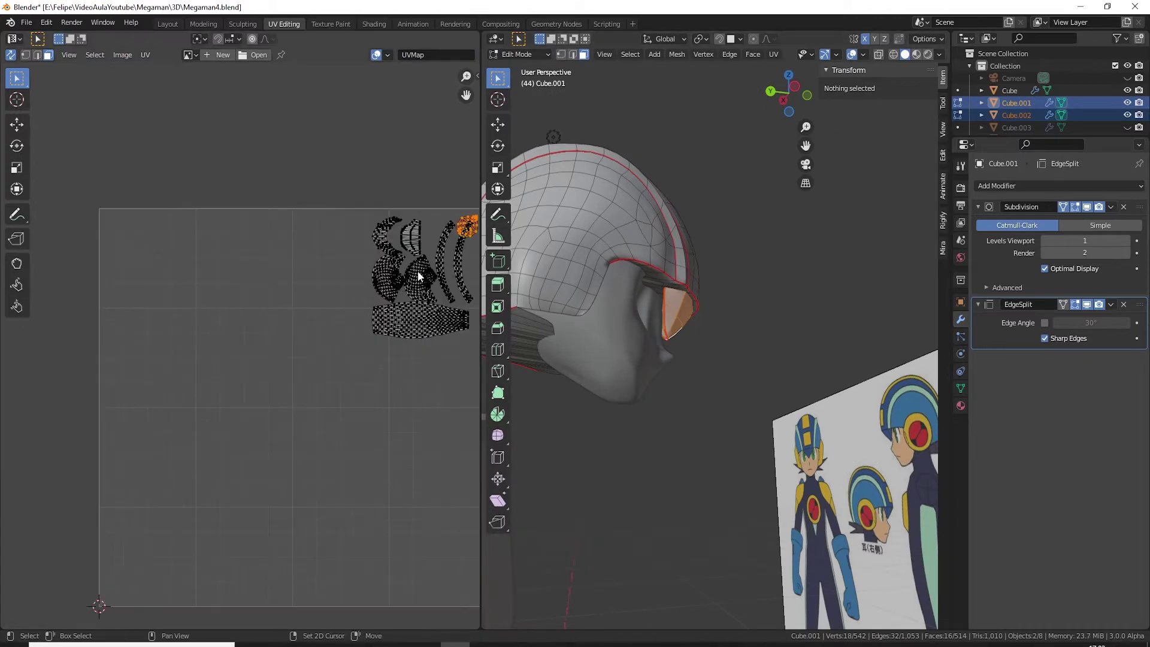
{"action": "scroll", "coordinate": [418, 271], "scroll_direction": "up", "scroll_amount": 4}
{"action": "key", "text": "g"}
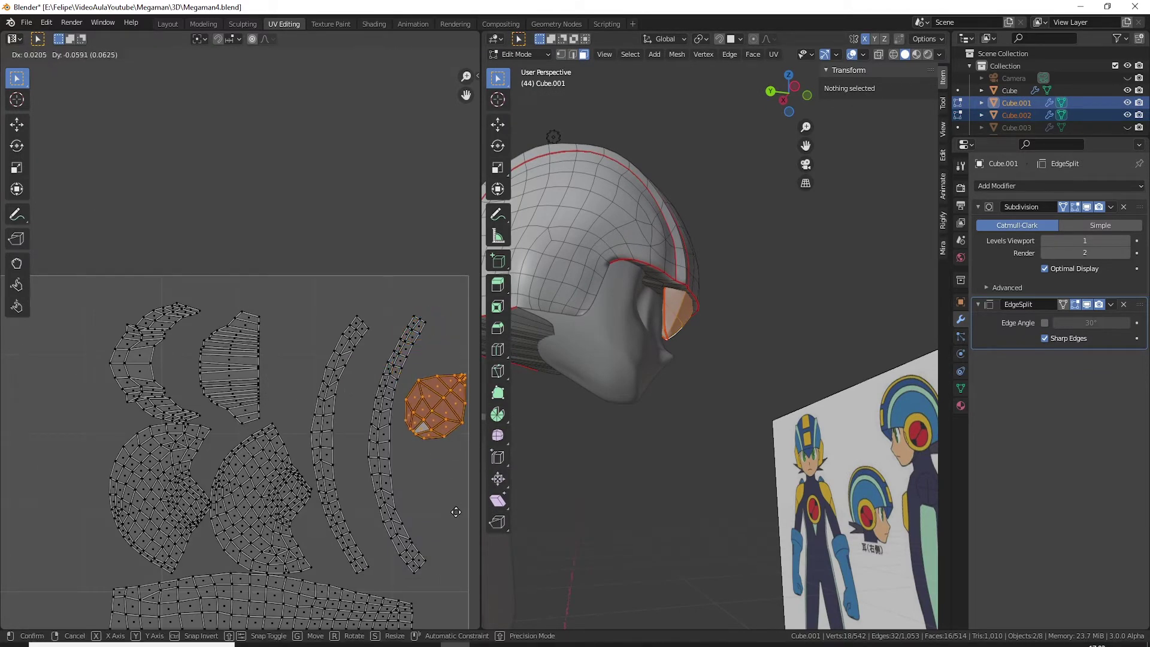
{"action": "left_click", "coordinate": [426, 516]}
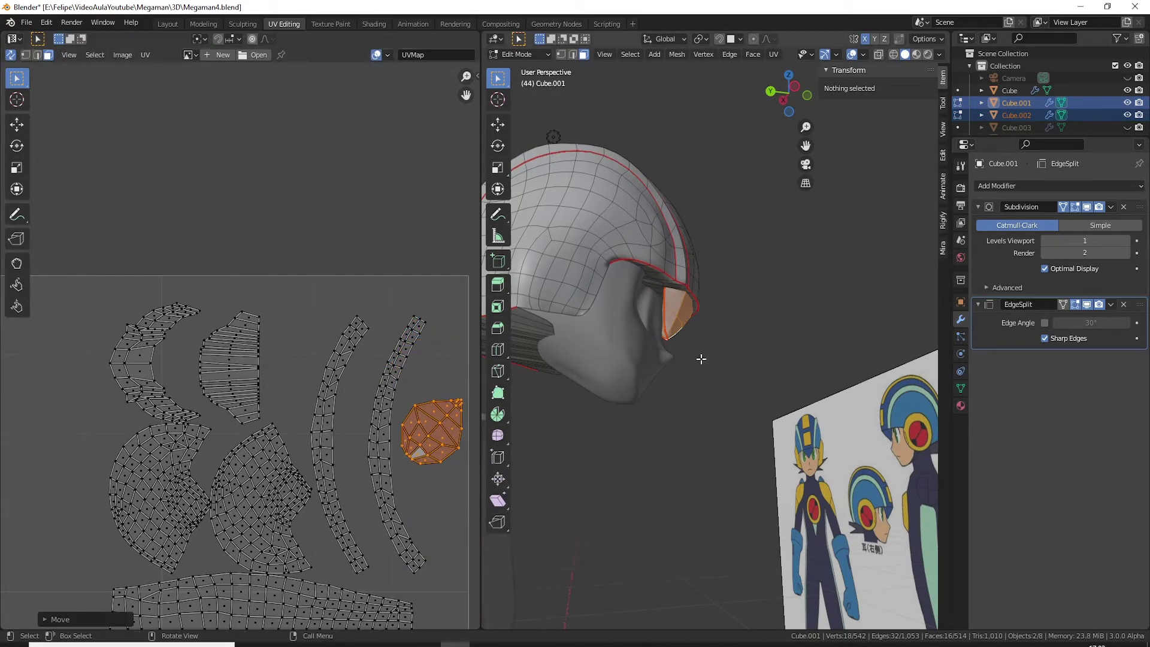
{"action": "key", "text": "Tab"}
{"action": "left_click", "coordinate": [684, 315]}
{"action": "left_click", "coordinate": [663, 248], "text": "shift"}
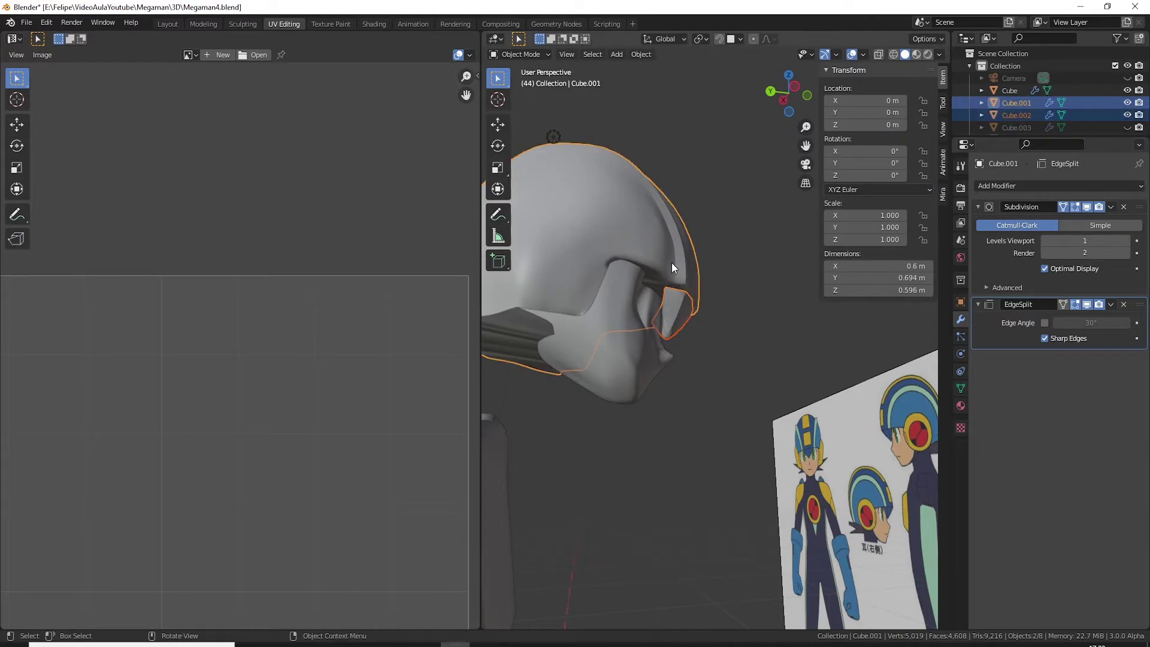
Step: Unhide the chest emblem Cylinder.001 and the MegaManCorpo body in the Outliner
{"action": "key", "text": "Tab"}
{"action": "key", "text": "Tab"}
{"action": "mouse_move", "coordinate": [731, 359]}
{"action": "middle_mouse_down"}
{"action": "mouse_move", "coordinate": [684, 383]}
{"action": "mouse_move", "coordinate": [700, 447]}
{"action": "middle_mouse_up"}
{"action": "scroll", "coordinate": [679, 386], "scroll_direction": "up", "scroll_amount": 3}
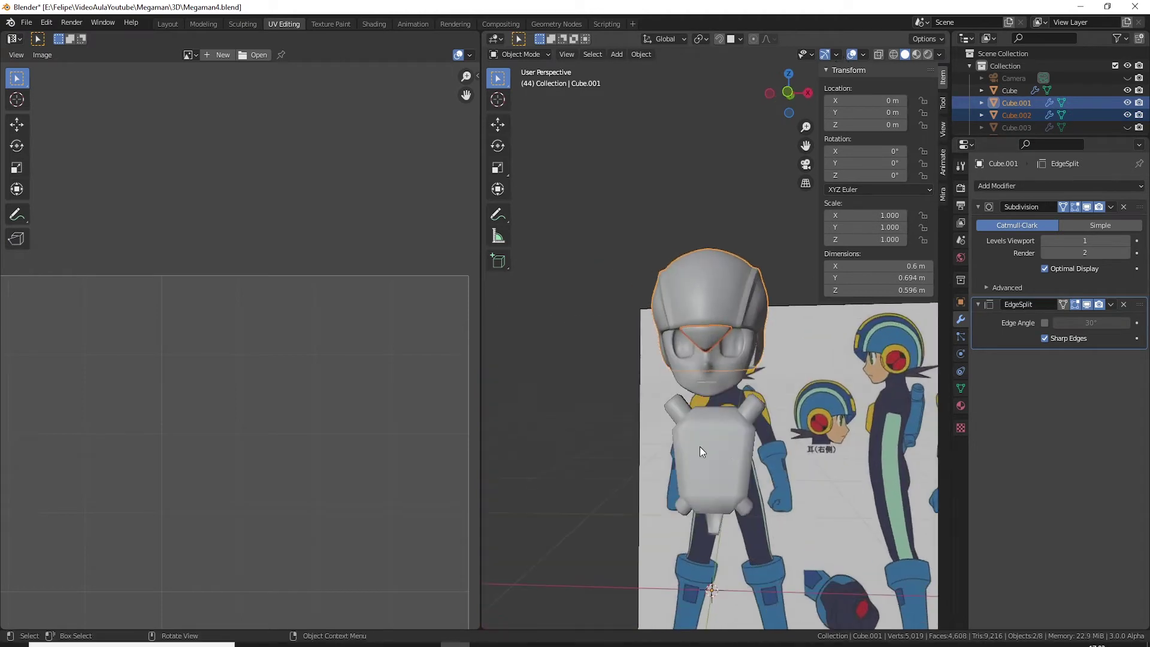
{"action": "left_click", "coordinate": [699, 447]}
{"action": "middle_click_drag", "start_coordinate": [773, 456], "coordinate": [791, 462], "text": "shift"}
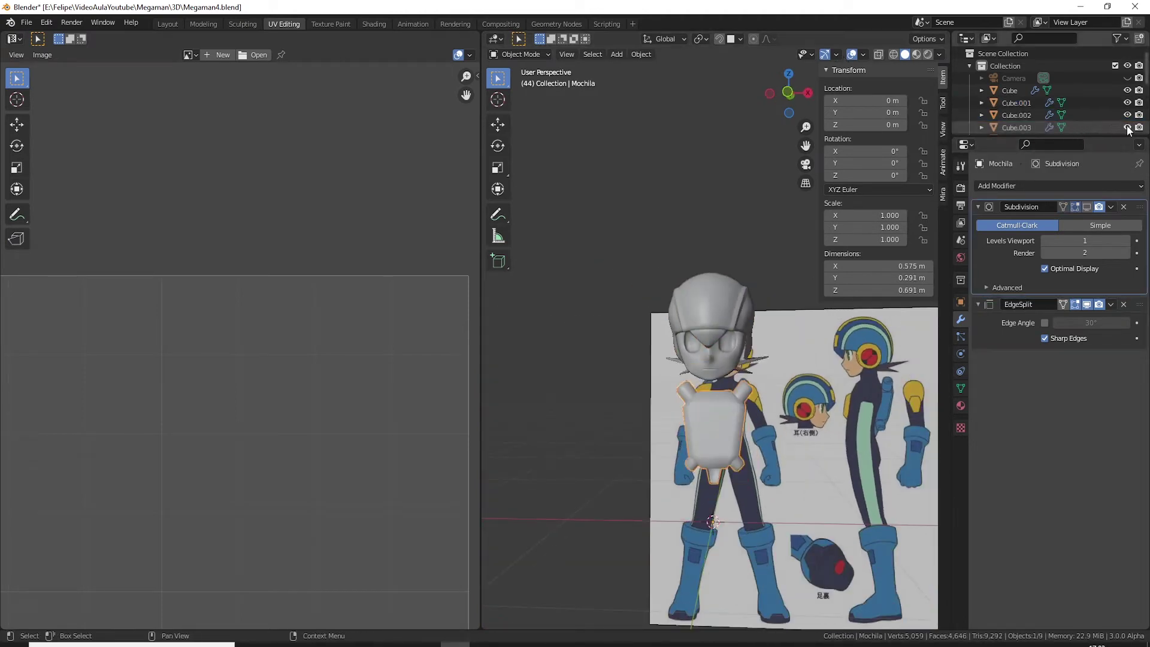
{"action": "scroll", "coordinate": [1126, 119], "scroll_direction": "down", "scroll_amount": 2}
{"action": "left_click", "coordinate": [1127, 103]}
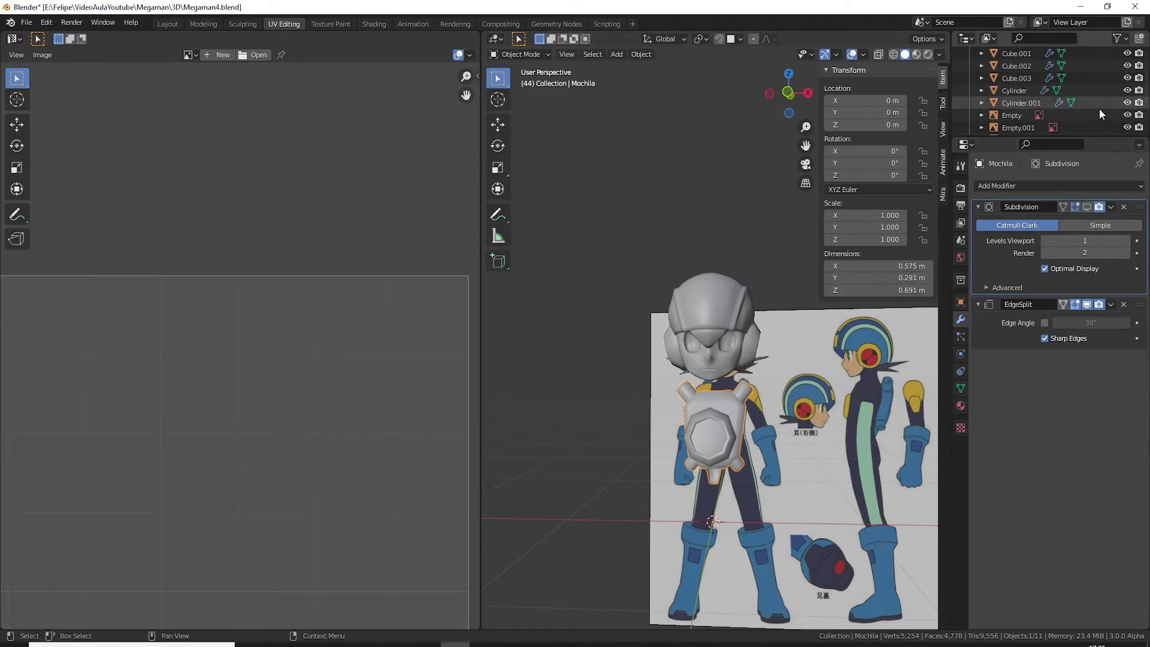
{"action": "scroll", "coordinate": [1126, 108], "scroll_direction": "down", "scroll_amount": 3}
{"action": "left_click", "coordinate": [1127, 90]}
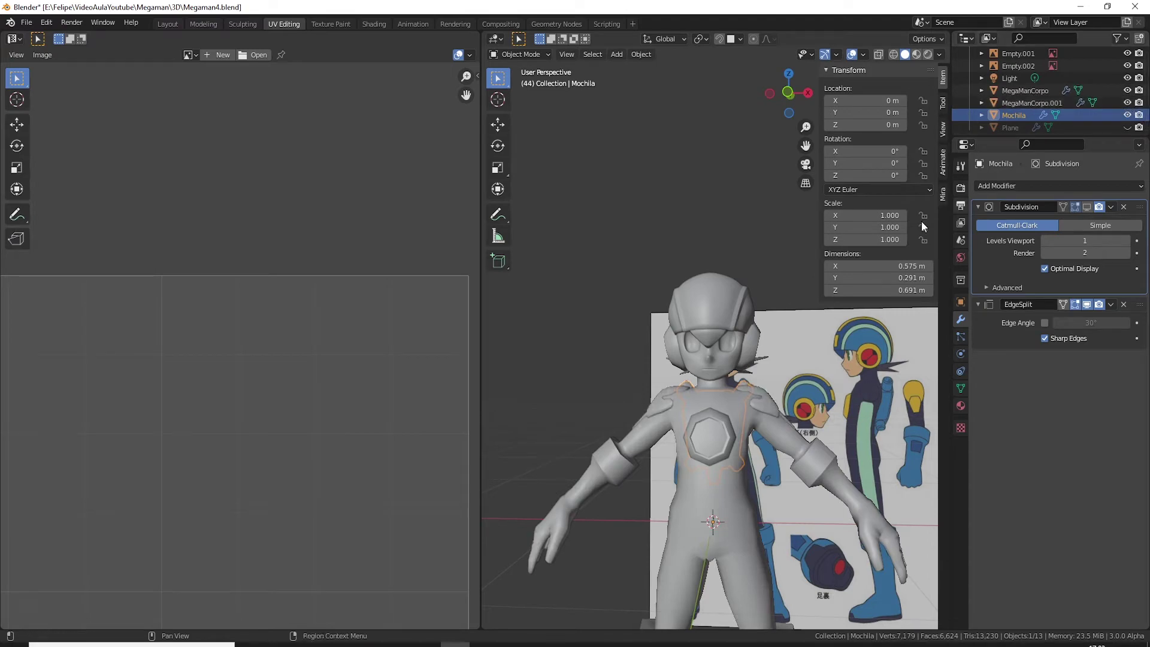
Step: Select the chest emblem and enable its Subdivision modifier's viewport display so it looks rounded
{"action": "left_click", "coordinate": [759, 408]}
{"action": "scroll", "coordinate": [845, 371], "scroll_direction": "up", "scroll_amount": 3}
{"action": "mouse_move", "coordinate": [689, 304]}
{"action": "middle_mouse_down"}
{"action": "mouse_move", "coordinate": [626, 314]}
{"action": "mouse_move", "coordinate": [812, 332]}
{"action": "mouse_move", "coordinate": [762, 327]}
{"action": "mouse_move", "coordinate": [702, 365]}
{"action": "middle_mouse_up"}
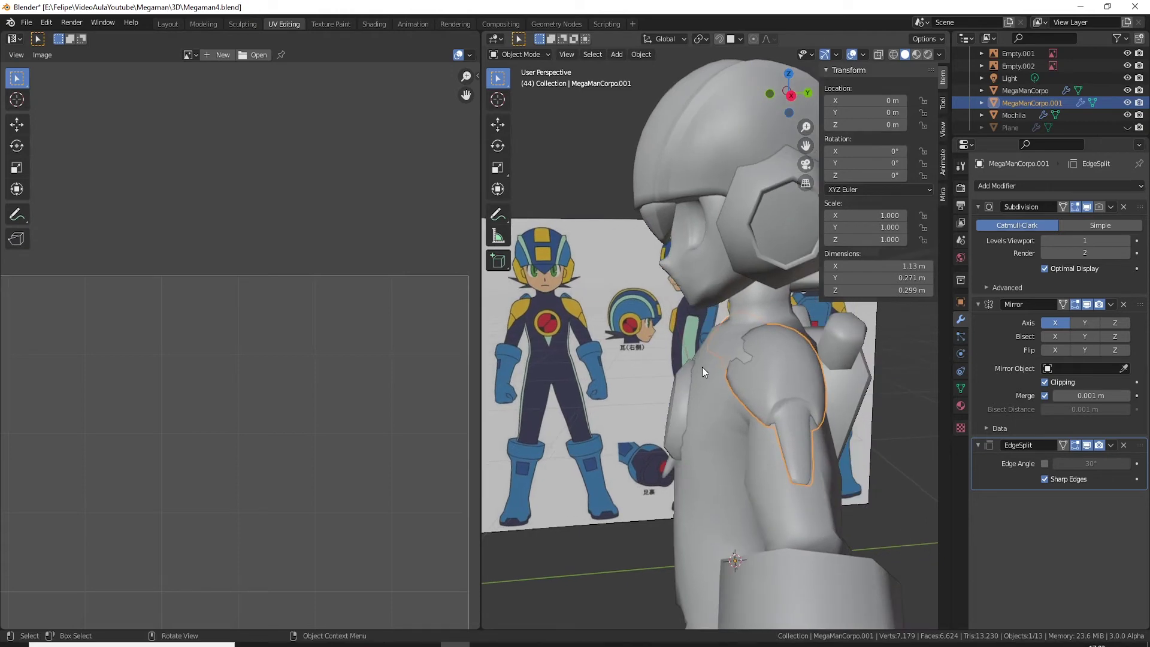
{"action": "left_click", "coordinate": [702, 365]}
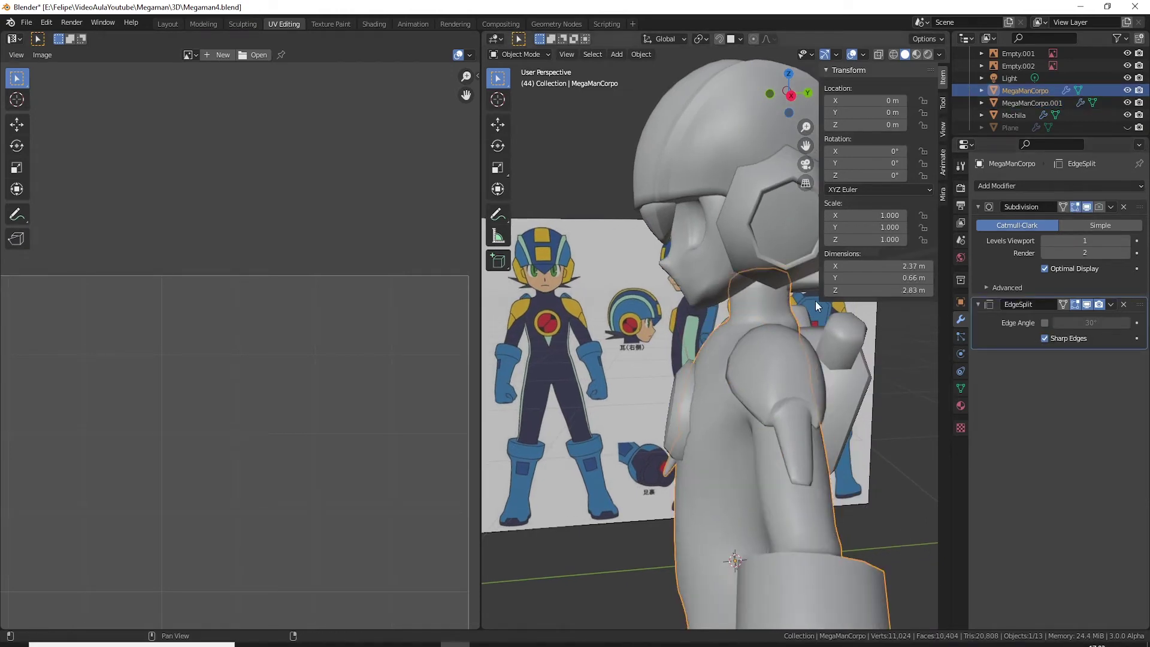
{"action": "middle_click_drag", "start_coordinate": [815, 300], "coordinate": [752, 339]}
{"action": "left_click", "coordinate": [649, 324]}
{"action": "scroll", "coordinate": [649, 322], "scroll_direction": "up", "scroll_amount": 3}
{"action": "scroll", "coordinate": [650, 322], "scroll_direction": "down", "scroll_amount": 5}
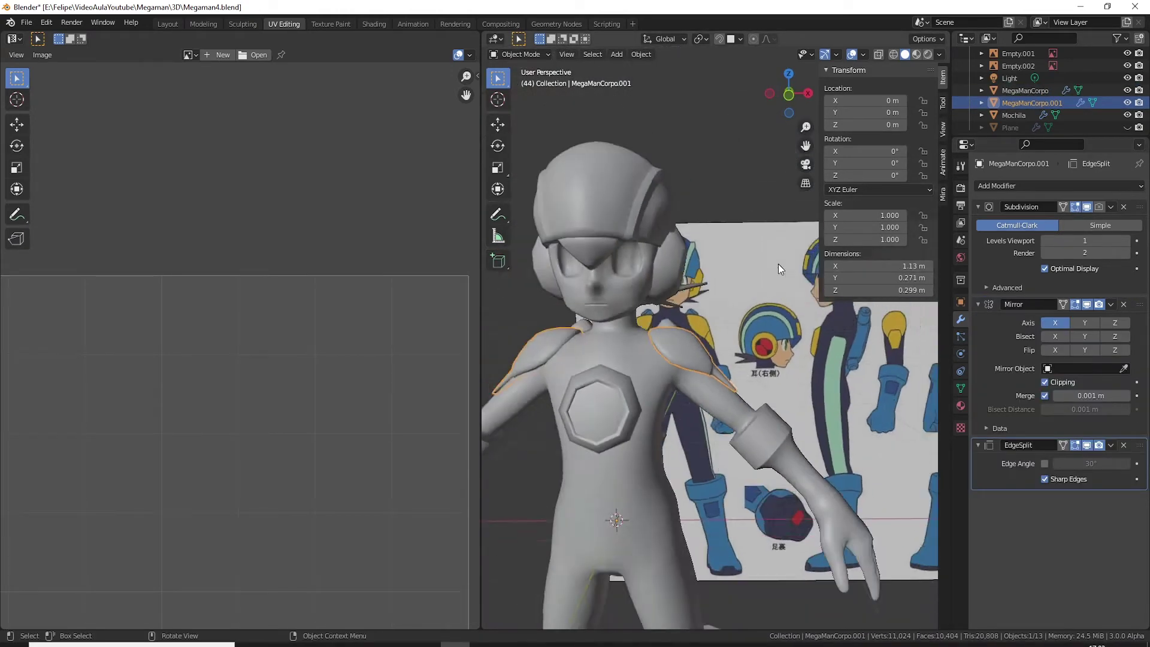
{"action": "left_click", "coordinate": [638, 391]}
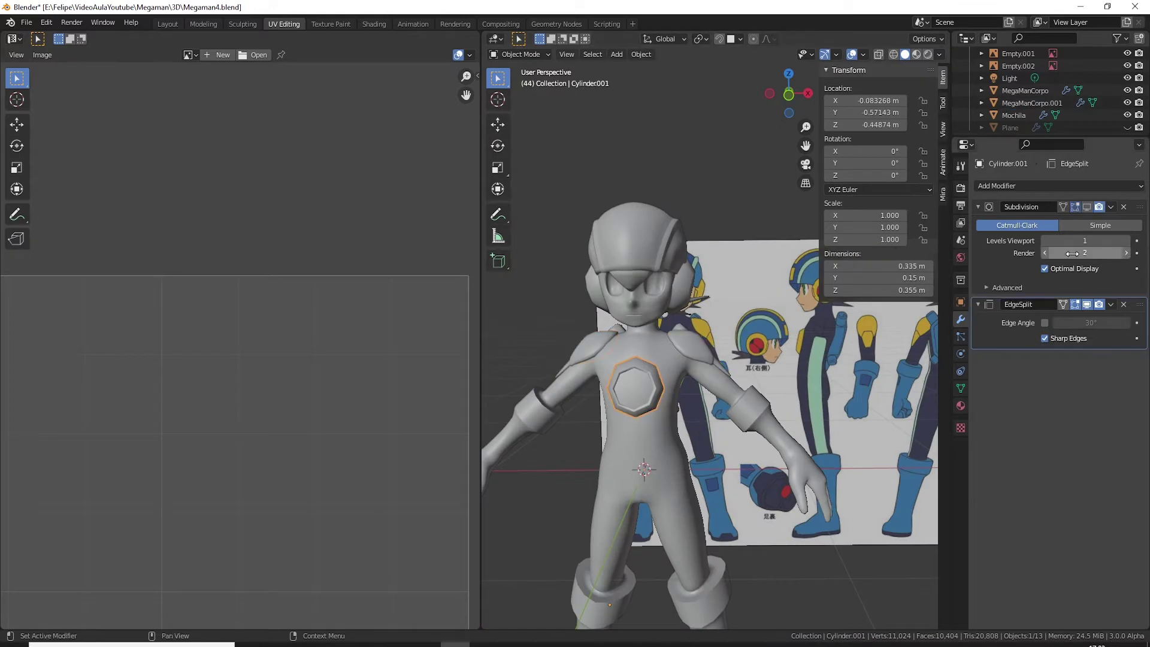
{"action": "left_click", "coordinate": [1085, 207]}
Step: Select the shoulder pad MegaManCorpo.001 and inspect its Mirror modifier's extra options
{"action": "left_click", "coordinate": [685, 285]}
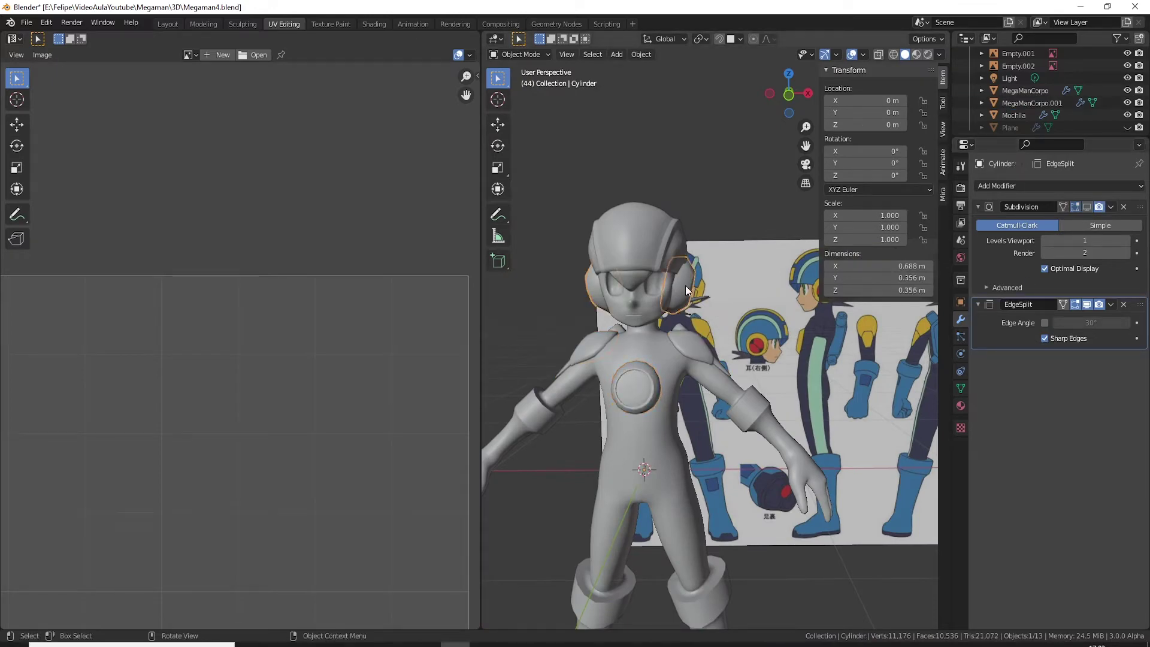
{"action": "mouse_move", "coordinate": [685, 286]}
{"action": "middle_mouse_down"}
{"action": "mouse_move", "coordinate": [639, 321]}
{"action": "mouse_move", "coordinate": [728, 347]}
{"action": "middle_mouse_up"}
{"action": "scroll", "coordinate": [714, 308], "scroll_direction": "up", "scroll_amount": 3}
{"action": "scroll", "coordinate": [681, 315], "scroll_direction": "up", "scroll_amount": 3}
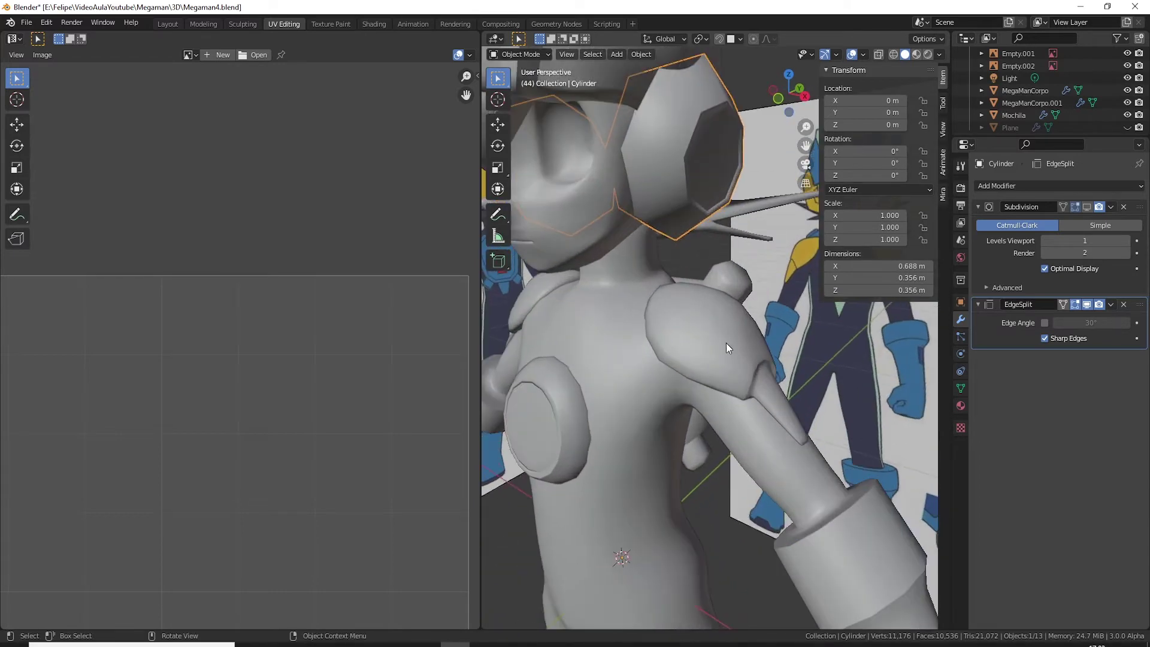
{"action": "left_click", "coordinate": [726, 343]}
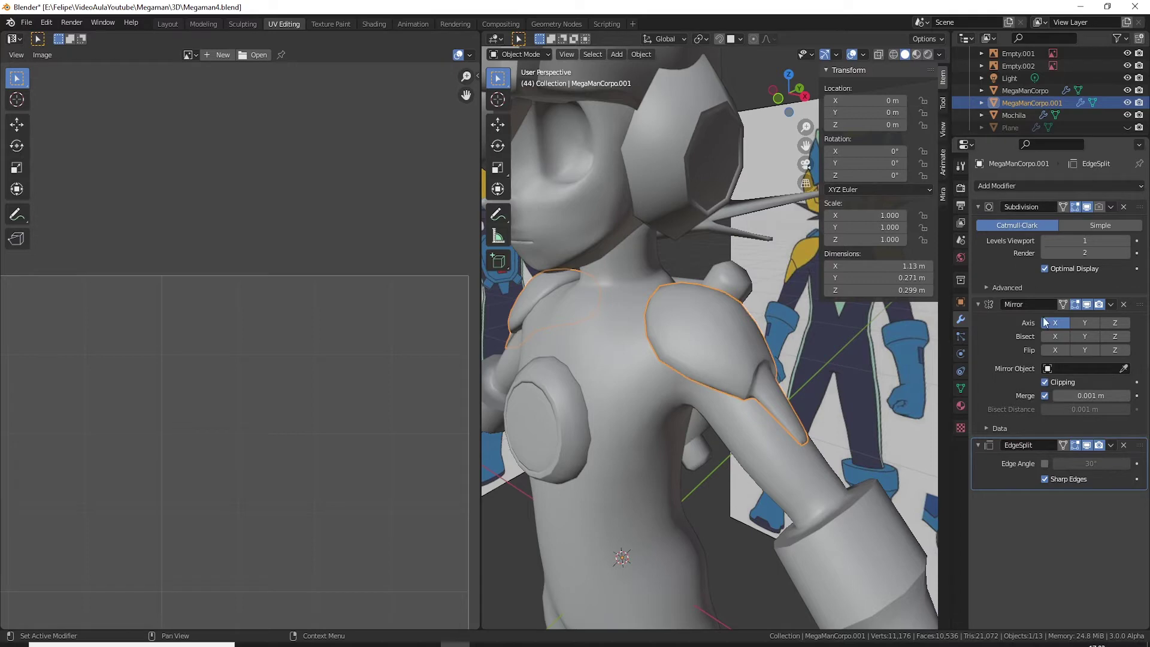
{"action": "left_click", "coordinate": [1111, 304]}
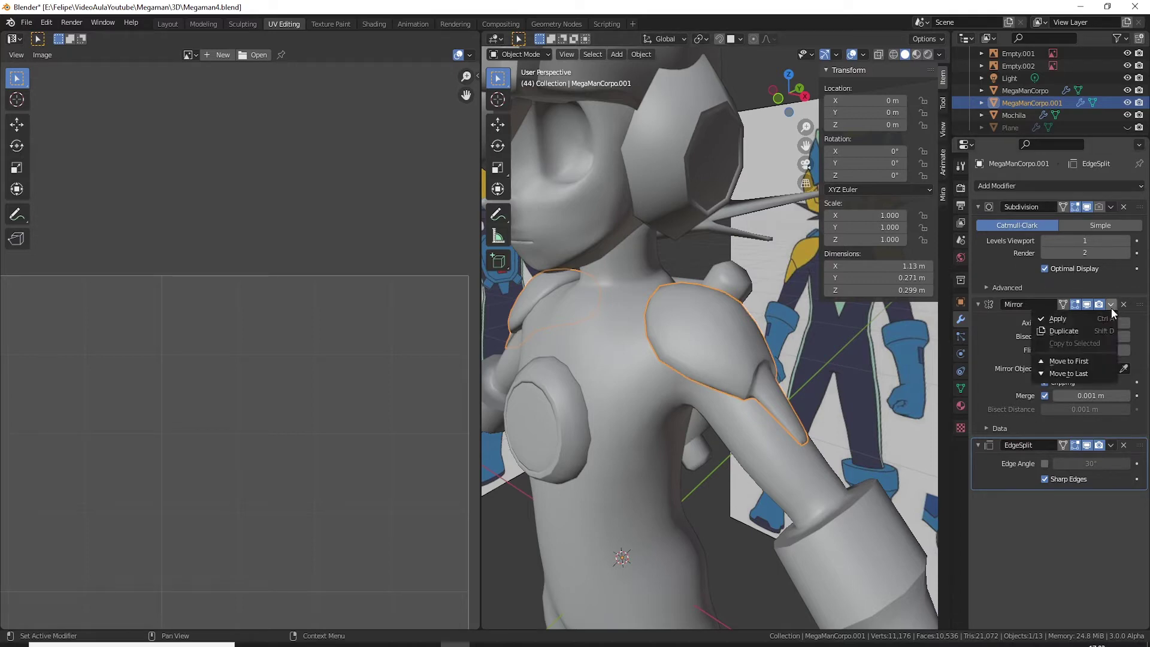
Step: Edit the shoulder pad with the cage on the smoothed surface, selecting its rim edge loop
{"action": "key", "text": "Tab"}
{"action": "middle_click_drag", "start_coordinate": [719, 323], "coordinate": [709, 351]}
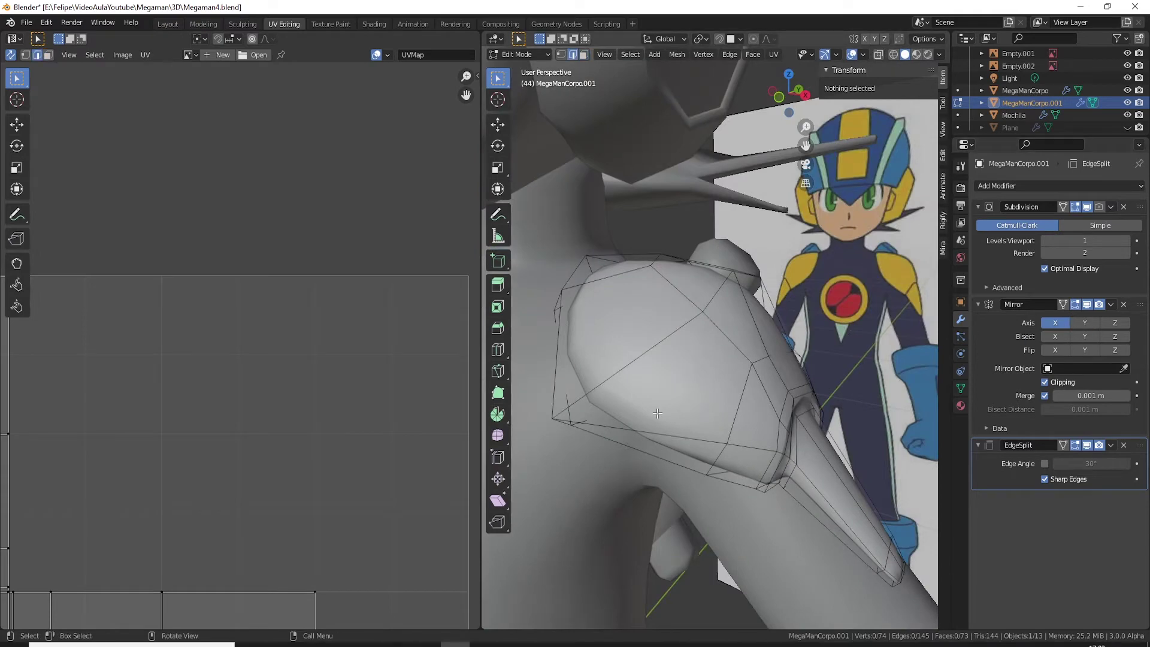
{"action": "middle_click_drag", "start_coordinate": [759, 446], "coordinate": [767, 421]}
{"action": "mouse_move", "coordinate": [704, 471]}
{"action": "middle_mouse_down"}
{"action": "mouse_move", "coordinate": [779, 420]}
{"action": "mouse_move", "coordinate": [809, 369]}
{"action": "middle_mouse_up"}
{"action": "left_click", "coordinate": [1064, 206]}
{"action": "left_click", "coordinate": [692, 452], "text": "alt"}
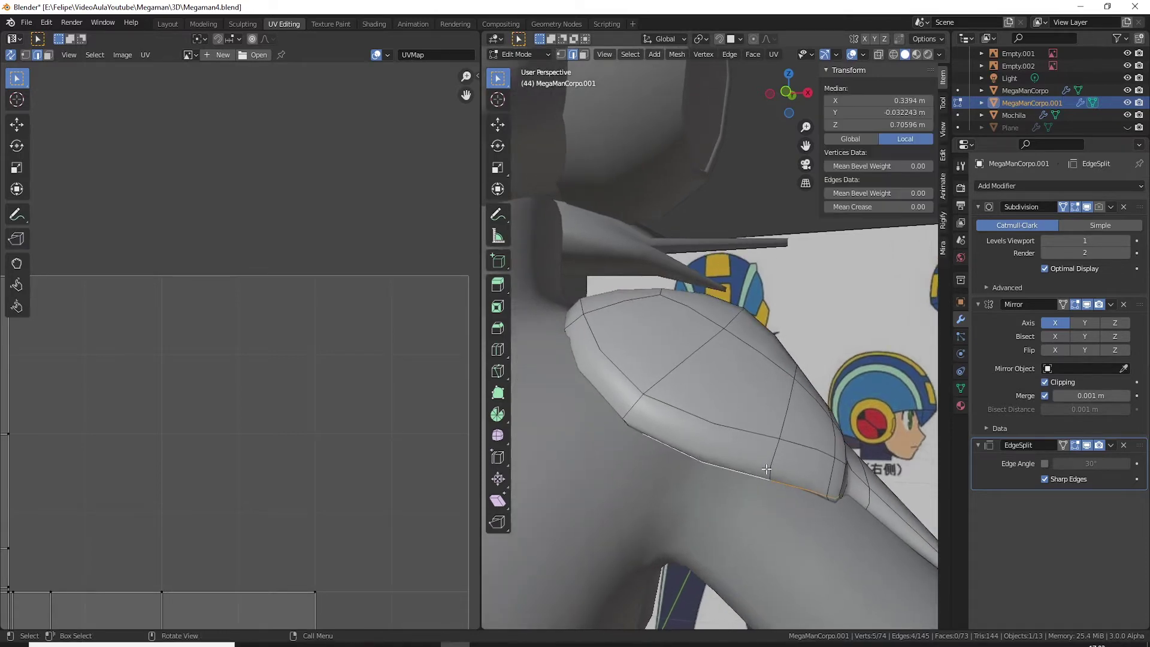
{"action": "mouse_move", "coordinate": [693, 451]}
{"action": "middle_mouse_down"}
{"action": "mouse_move", "coordinate": [798, 466]}
{"action": "mouse_move", "coordinate": [737, 420]}
{"action": "middle_mouse_up"}
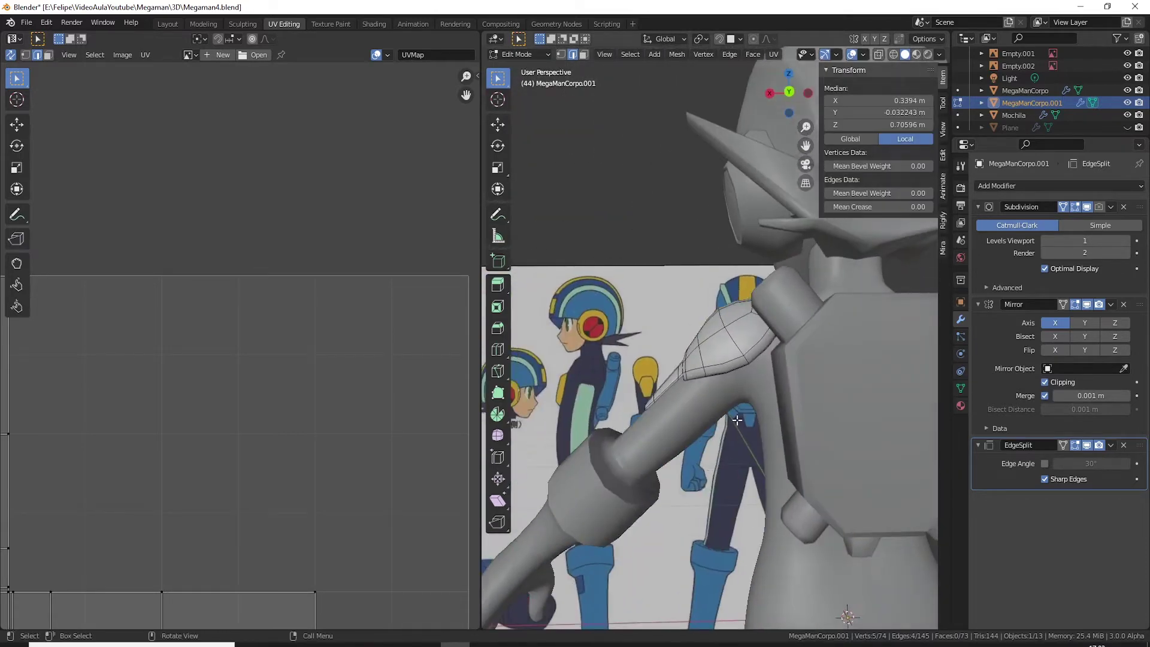
{"action": "mouse_move", "coordinate": [733, 371]}
{"action": "middle_mouse_down"}
{"action": "mouse_move", "coordinate": [861, 386]}
{"action": "mouse_move", "coordinate": [724, 403]}
{"action": "middle_mouse_up"}
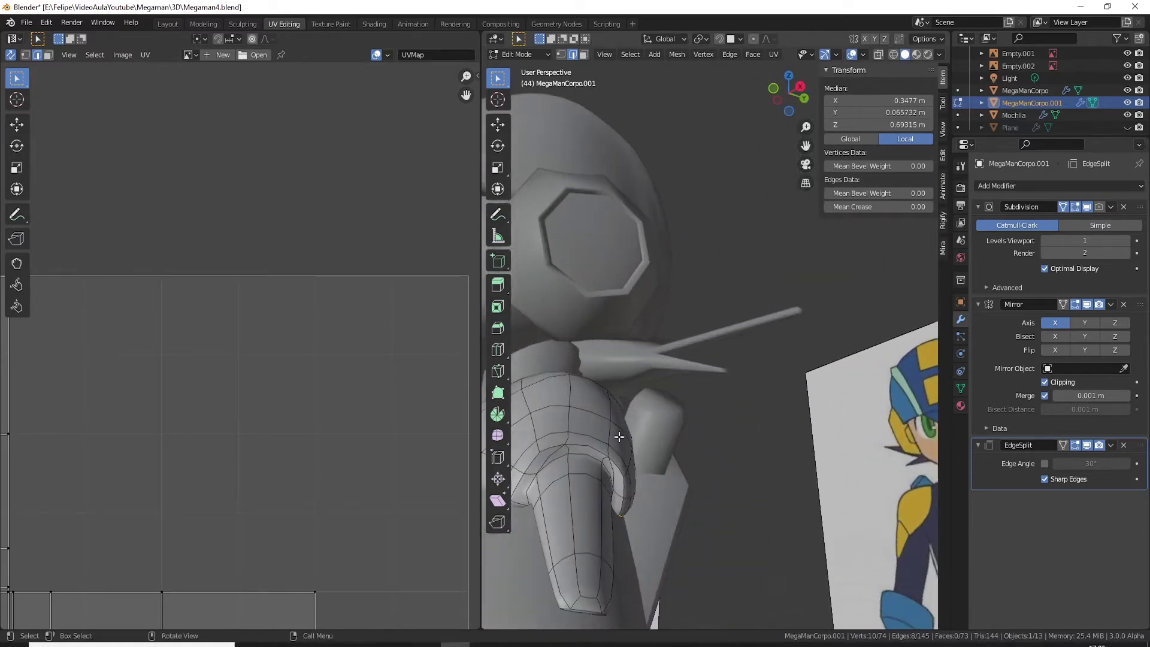
{"action": "scroll", "coordinate": [728, 437], "scroll_direction": "up", "scroll_amount": 5}
{"action": "mouse_move", "coordinate": [731, 472]}
{"action": "middle_mouse_down"}
{"action": "mouse_move", "coordinate": [703, 444]}
{"action": "mouse_move", "coordinate": [544, 486]}
{"action": "middle_mouse_up"}
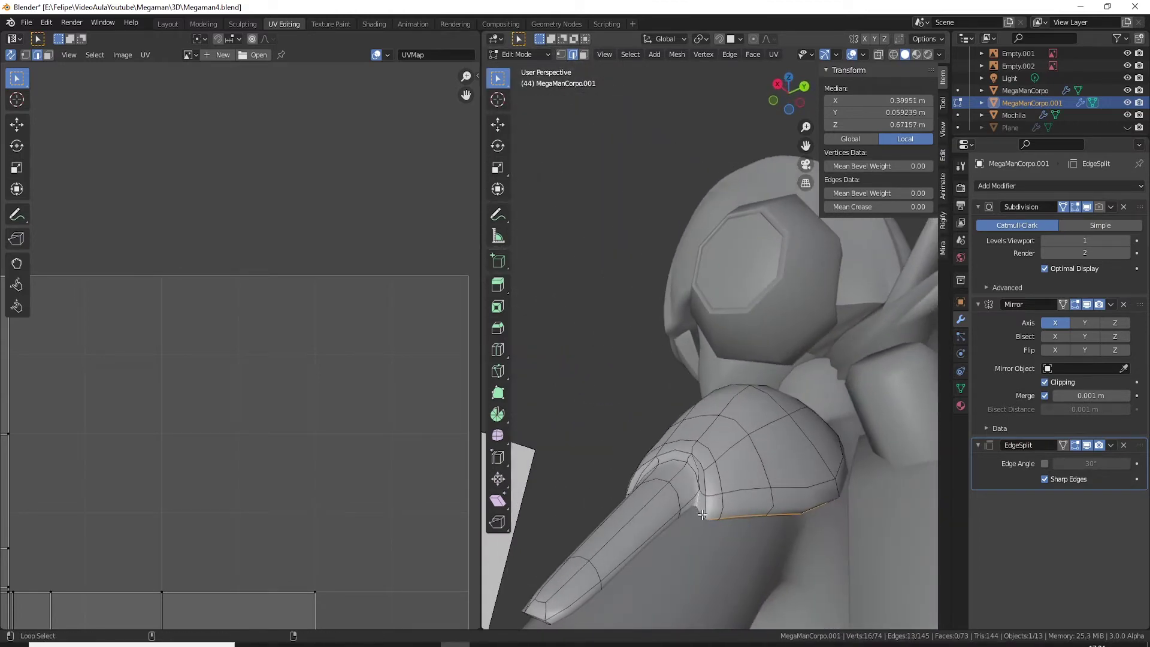
{"action": "middle_click_drag", "start_coordinate": [702, 516], "coordinate": [717, 440]}
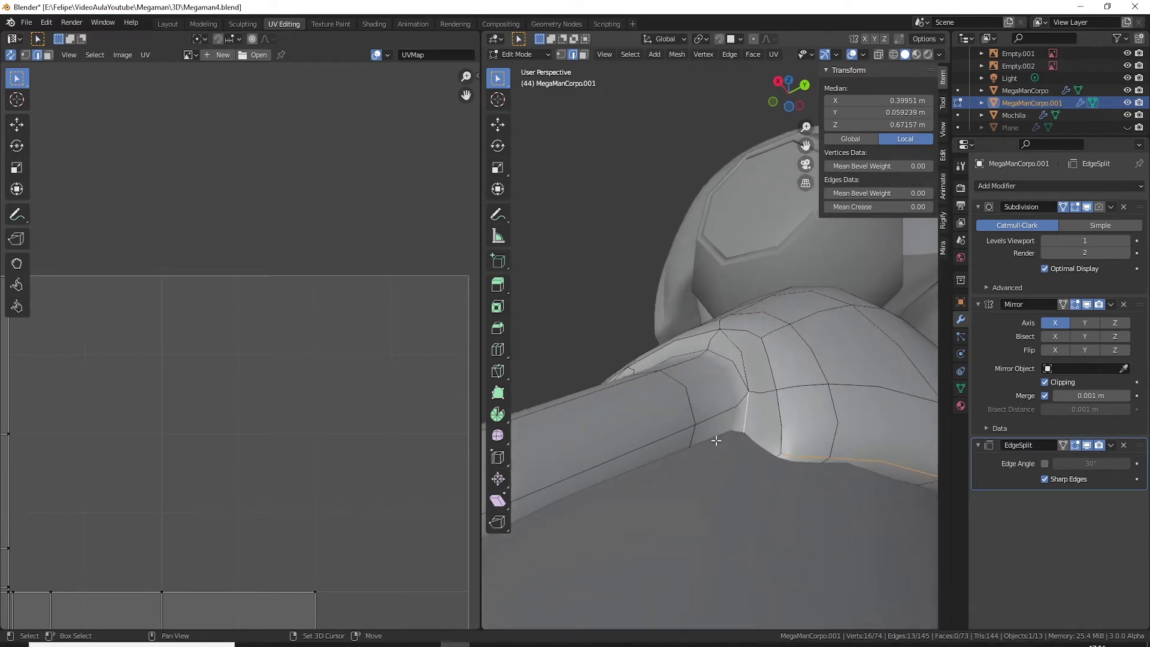
Step: Use X-ray to add the hidden rim edges, then mark the loop as a seam
{"action": "key", "text": "alt+z"}
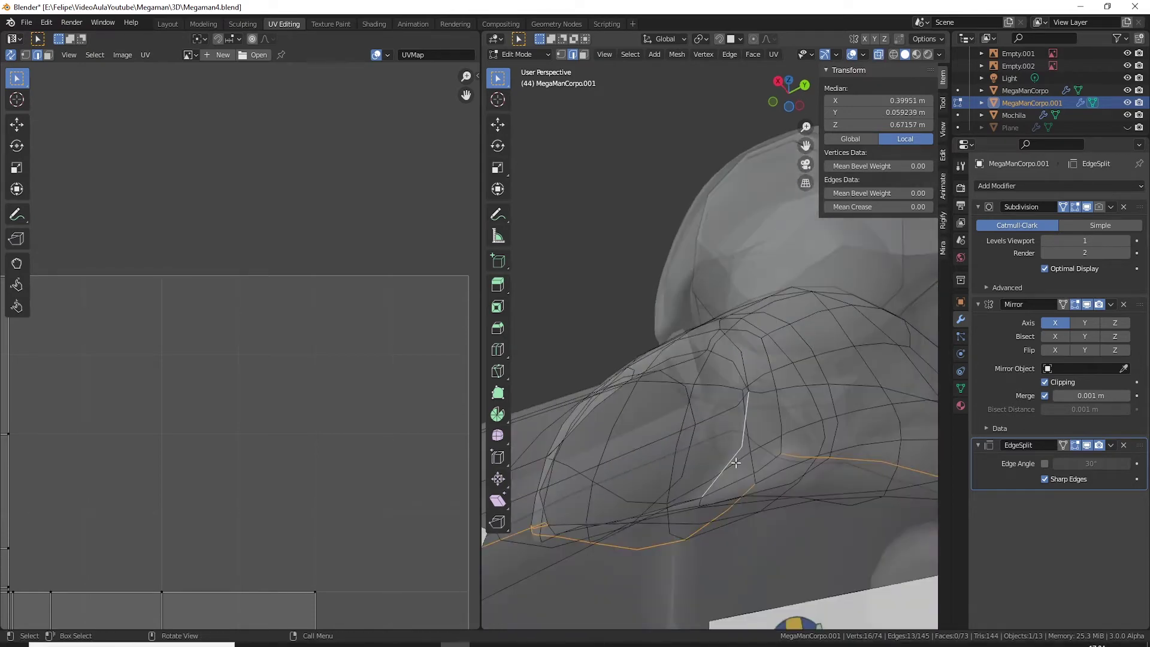
{"action": "mouse_move", "coordinate": [721, 435]}
{"action": "middle_mouse_down"}
{"action": "mouse_move", "coordinate": [773, 486]}
{"action": "mouse_move", "coordinate": [732, 461]}
{"action": "middle_mouse_up"}
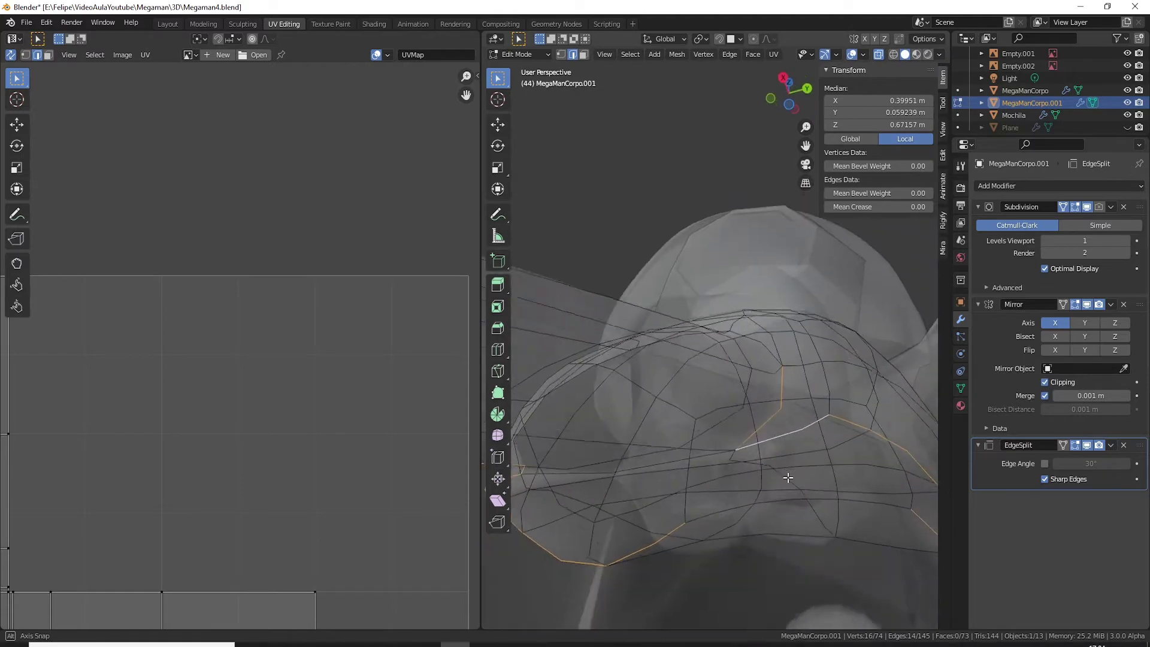
{"action": "middle_click_drag", "start_coordinate": [732, 462], "coordinate": [777, 430]}
{"action": "left_click", "coordinate": [710, 396], "text": "alt+shift"}
{"action": "mouse_move", "coordinate": [710, 397]}
{"action": "middle_mouse_down"}
{"action": "mouse_move", "coordinate": [707, 416]}
{"action": "mouse_move", "coordinate": [753, 437]}
{"action": "mouse_move", "coordinate": [783, 325]}
{"action": "mouse_move", "coordinate": [745, 333]}
{"action": "mouse_move", "coordinate": [759, 349]}
{"action": "mouse_move", "coordinate": [753, 388]}
{"action": "mouse_move", "coordinate": [772, 400]}
{"action": "mouse_move", "coordinate": [757, 367]}
{"action": "mouse_move", "coordinate": [781, 467]}
{"action": "middle_mouse_up"}
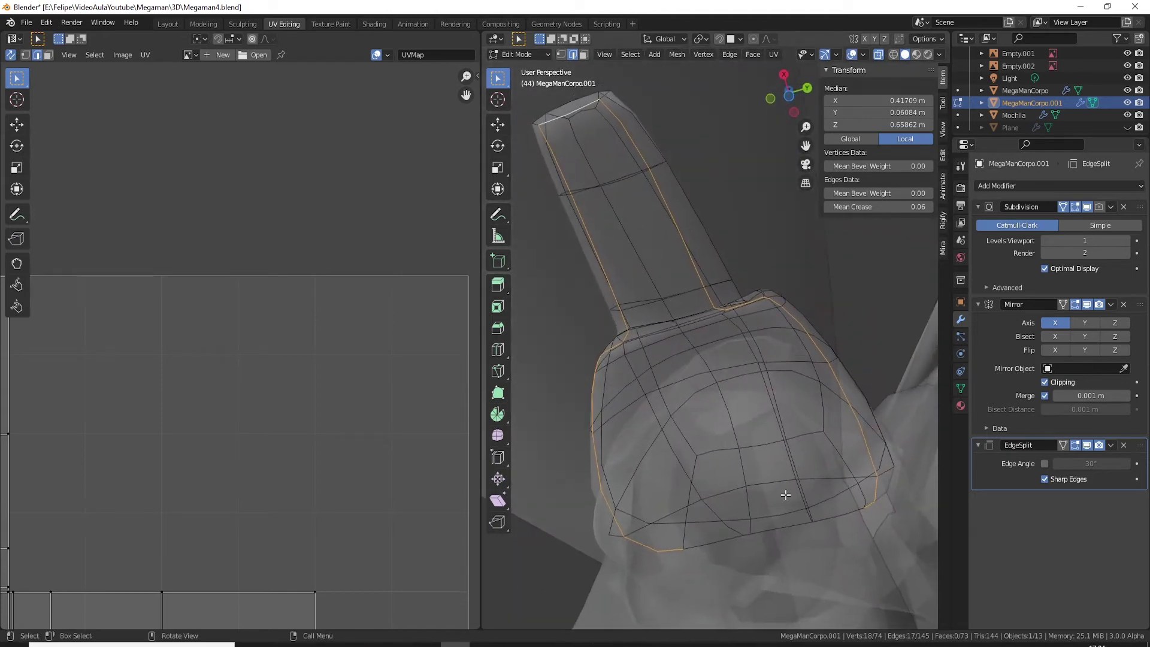
{"action": "right_click", "coordinate": [849, 511]}
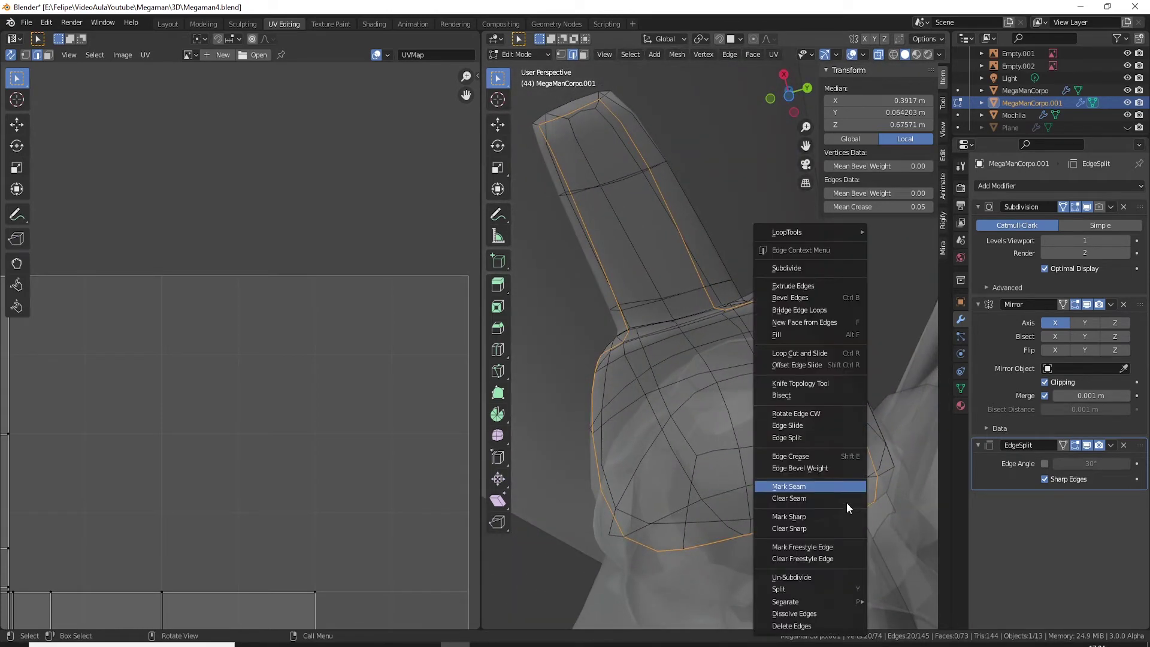
{"action": "left_click", "coordinate": [810, 487]}
{"action": "middle_click_drag", "start_coordinate": [810, 486], "coordinate": [719, 389]}
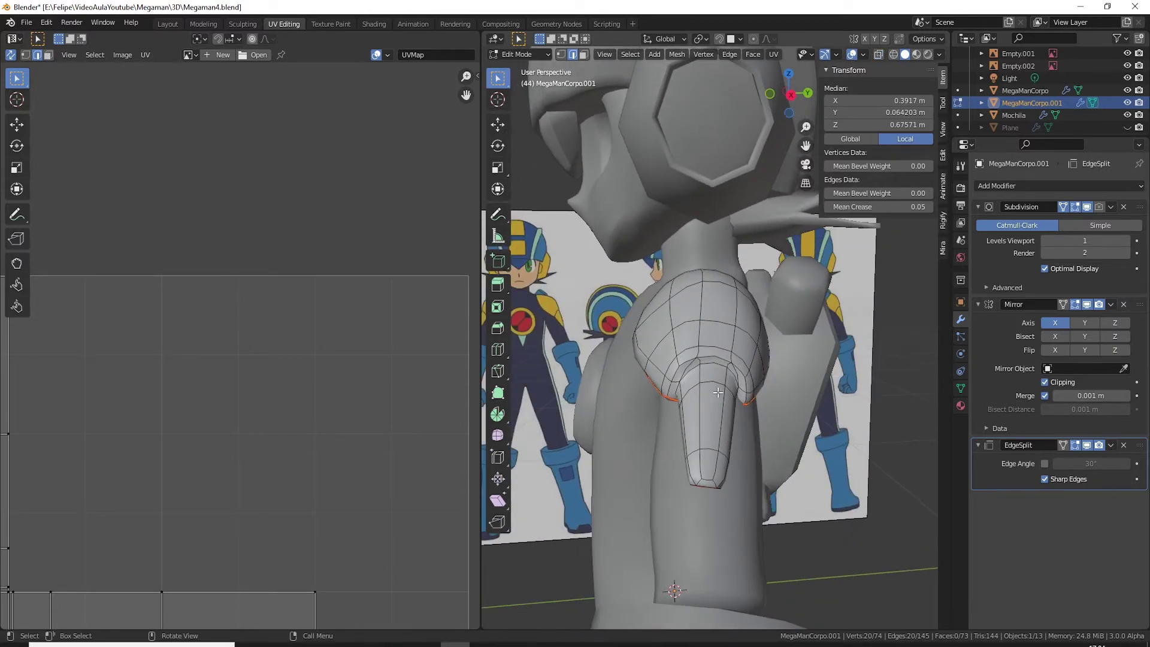
{"action": "left_click", "coordinate": [718, 388]}
Step: Unwrap the seam-bounded shoulder region, then shrink its UV island and move it upper right
{"action": "key", "text": "l"}
{"action": "key", "text": "u"}
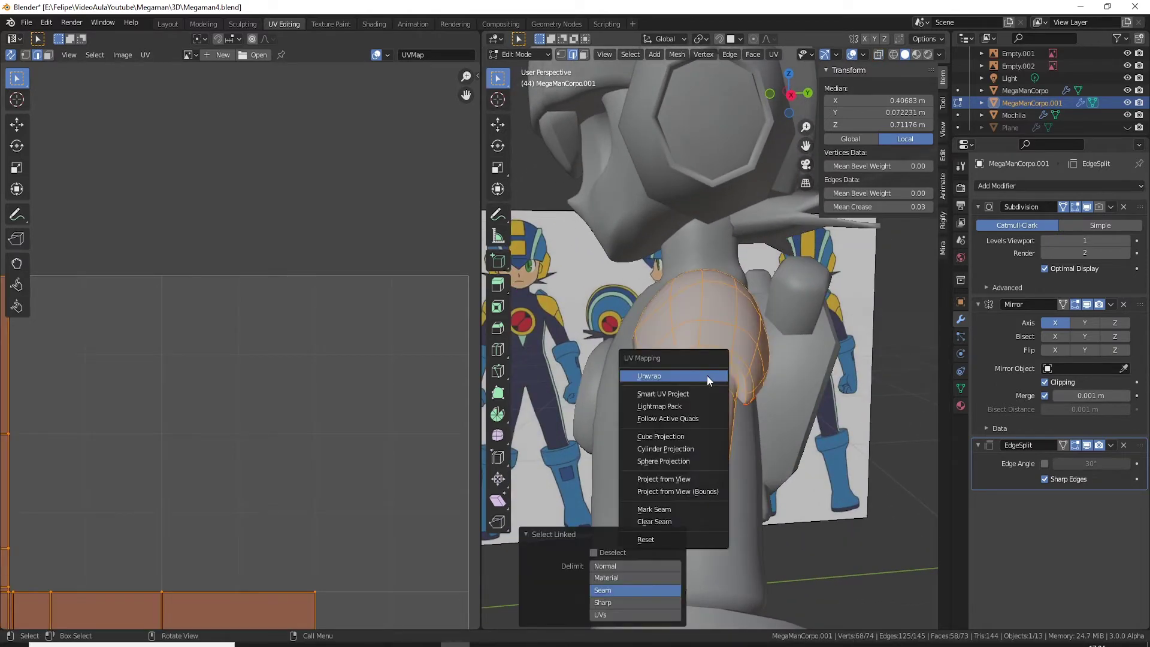
{"action": "left_click", "coordinate": [706, 375]}
{"action": "scroll", "coordinate": [303, 442], "scroll_direction": "down", "scroll_amount": 3}
{"action": "scroll", "coordinate": [250, 462], "scroll_direction": "down", "scroll_amount": 3}
{"action": "scroll", "coordinate": [250, 462], "scroll_direction": "up", "scroll_amount": 6}
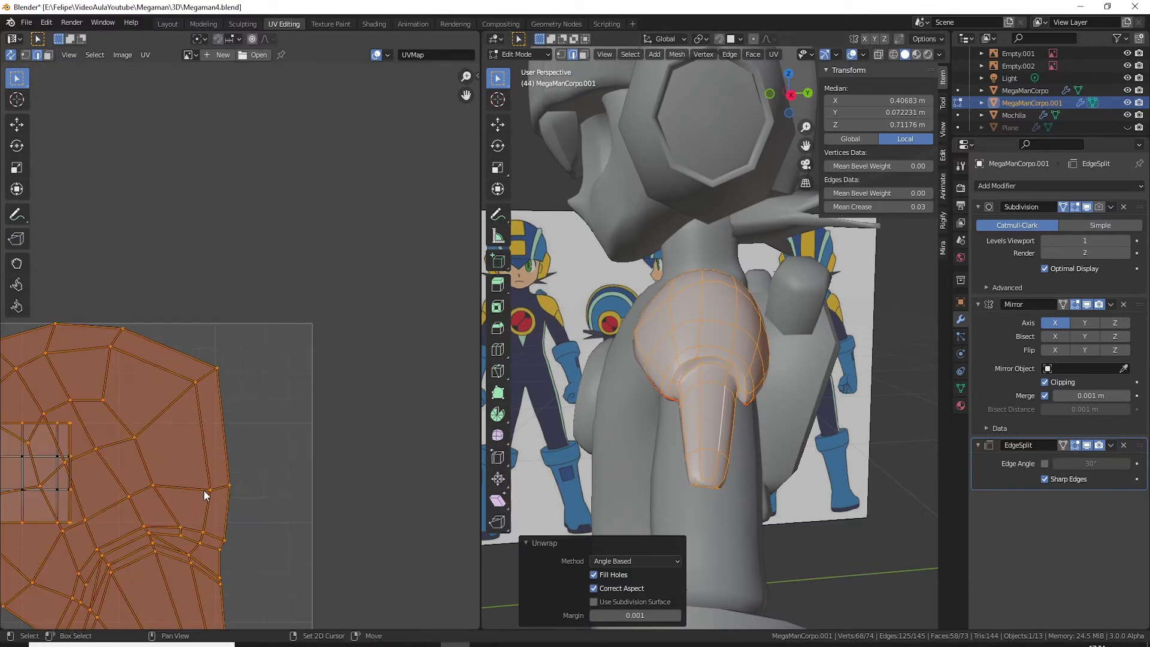
{"action": "scroll", "coordinate": [171, 494], "scroll_direction": "down", "scroll_amount": 2}
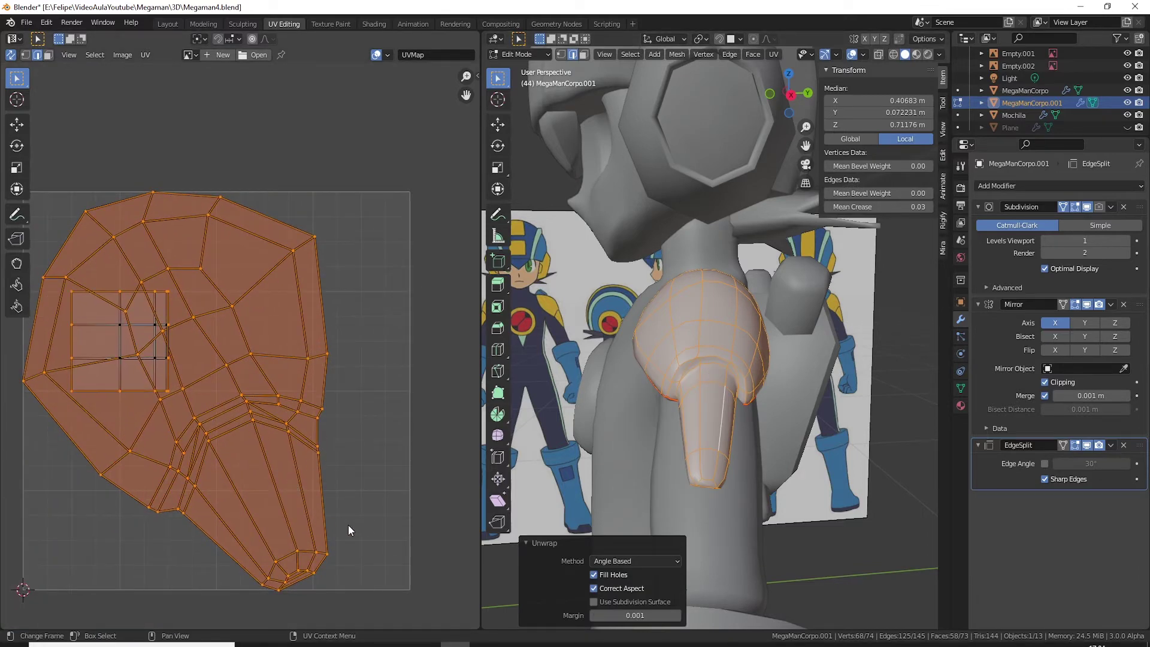
{"action": "key", "text": "3"}
{"action": "key", "text": "s"}
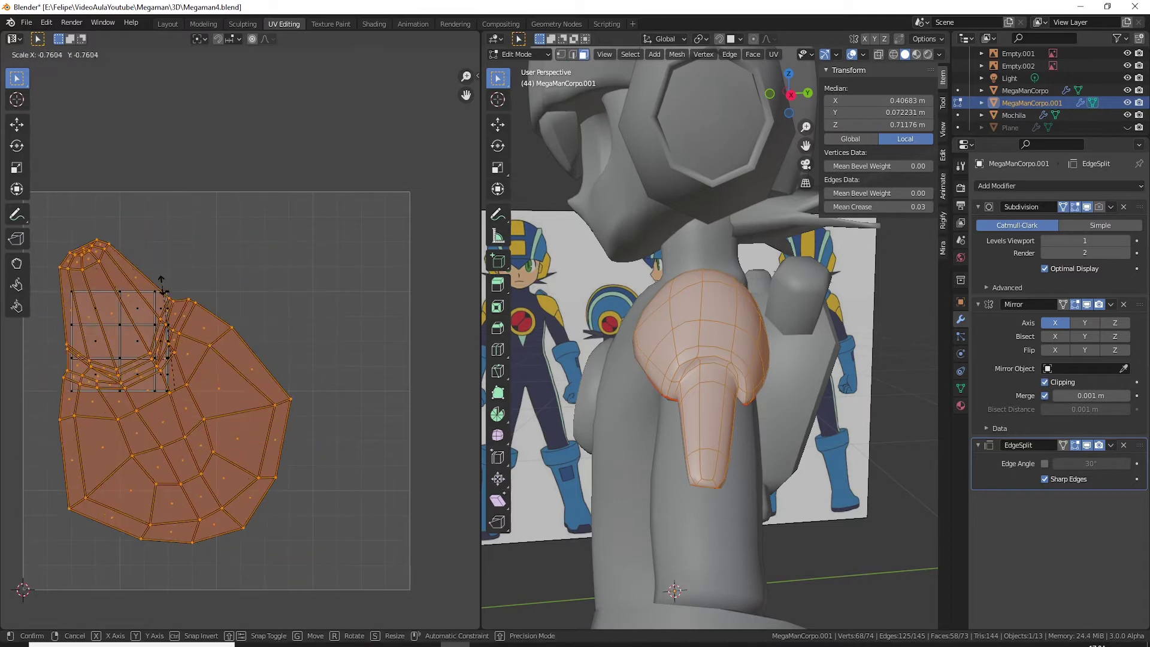
{"action": "left_click", "coordinate": [234, 381]}
{"action": "key", "text": "g"}
{"action": "left_click", "coordinate": [372, 295]}
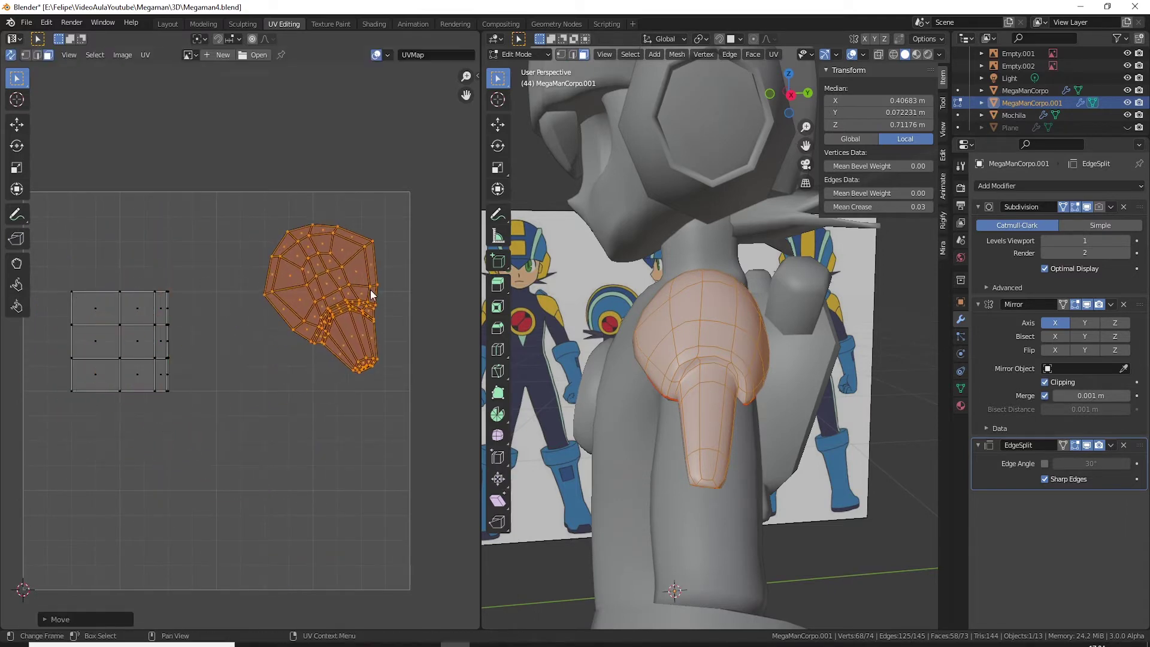
Step: Unwrap the arm-tube island, then shrink, move and rotate it
{"action": "left_click", "coordinate": [120, 357]}
{"action": "key", "text": "l"}
{"action": "key", "text": "u"}
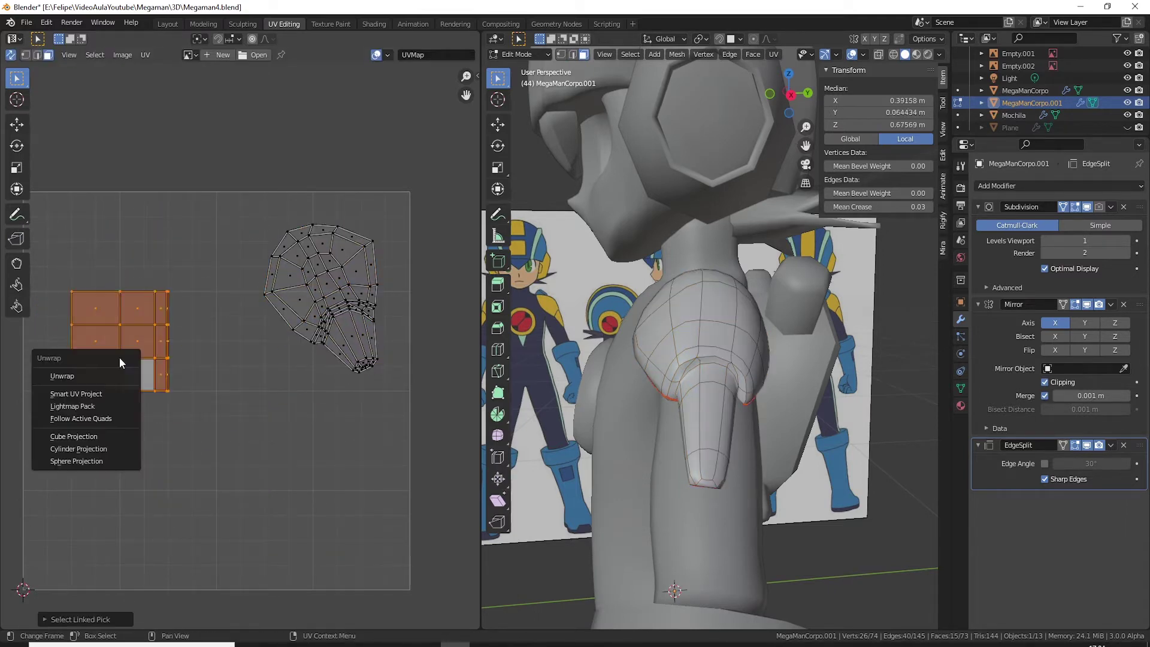
{"action": "left_click", "coordinate": [113, 377]}
{"action": "key", "text": "s"}
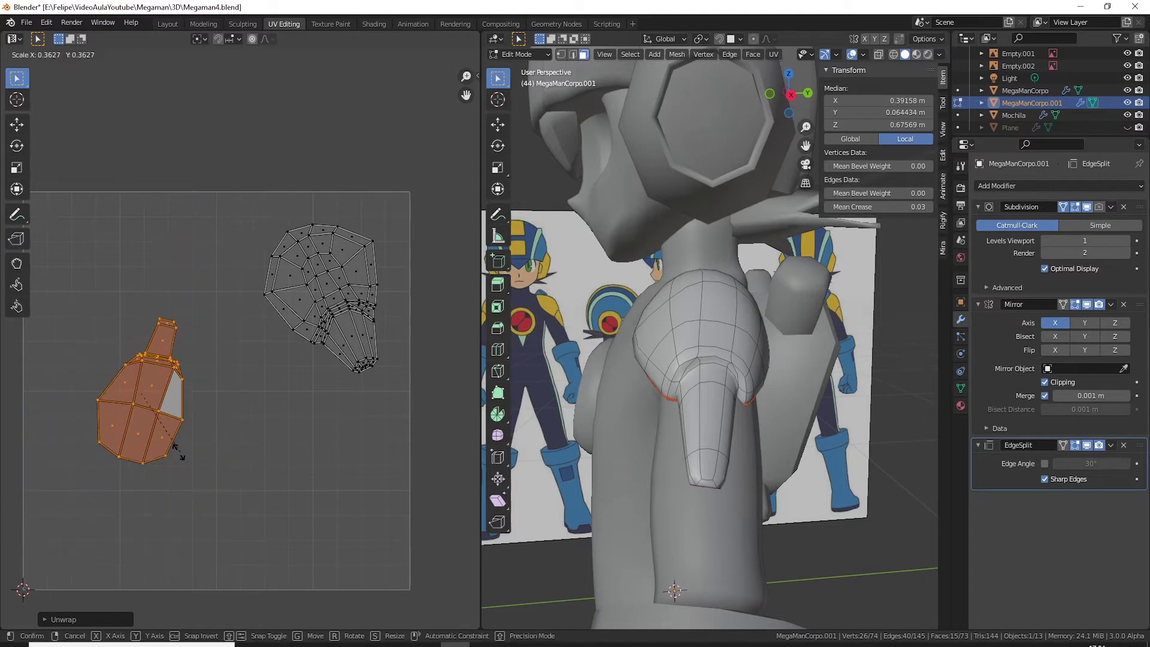
{"action": "left_click", "coordinate": [192, 418]}
{"action": "key", "text": "g"}
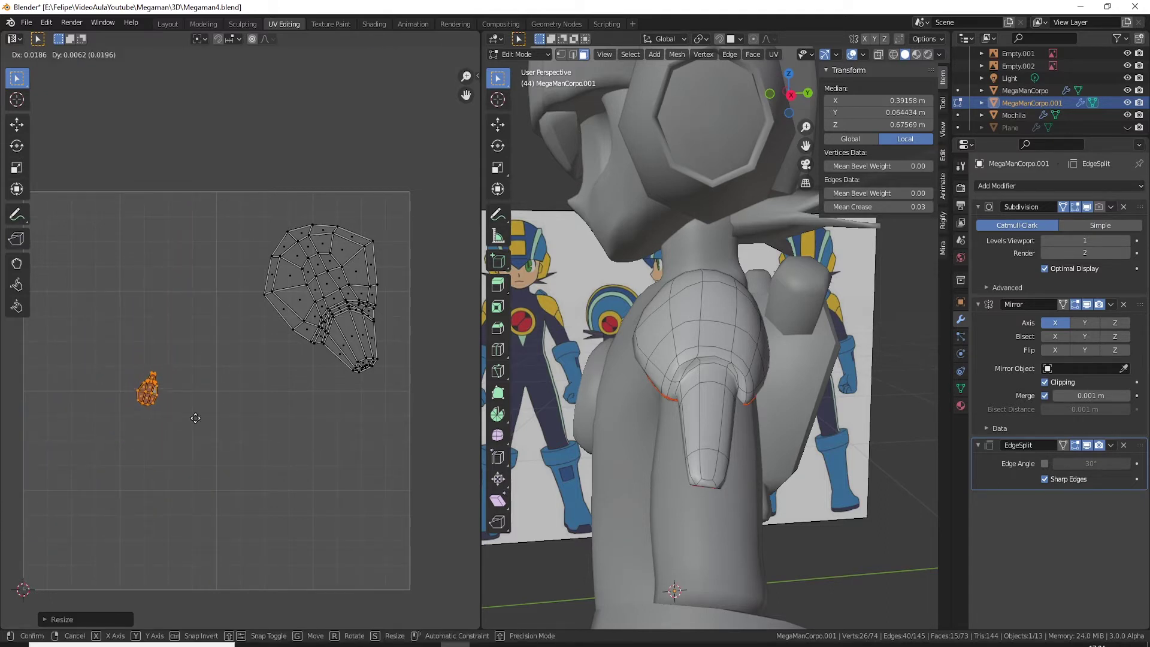
{"action": "left_click", "coordinate": [346, 409]}
{"action": "key", "text": "r"}
{"action": "left_click", "coordinate": [247, 317]}
Step: Box-select both shoulder islands and shrink them together
{"action": "left_click_drag", "start_coordinate": [232, 196], "coordinate": [384, 435]}
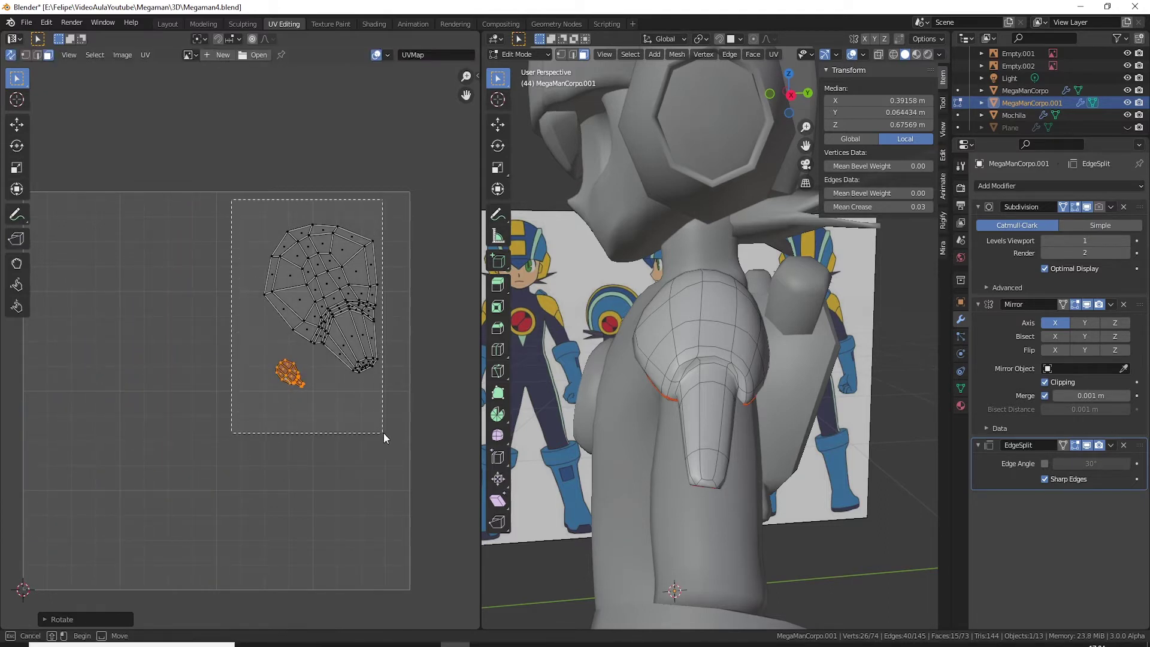
{"action": "key", "text": "s"}
{"action": "left_click", "coordinate": [335, 360]}
Step: Park both islands right of the UV square, then apply the shoulder pad's Mirror modifier
{"action": "key", "text": "g"}
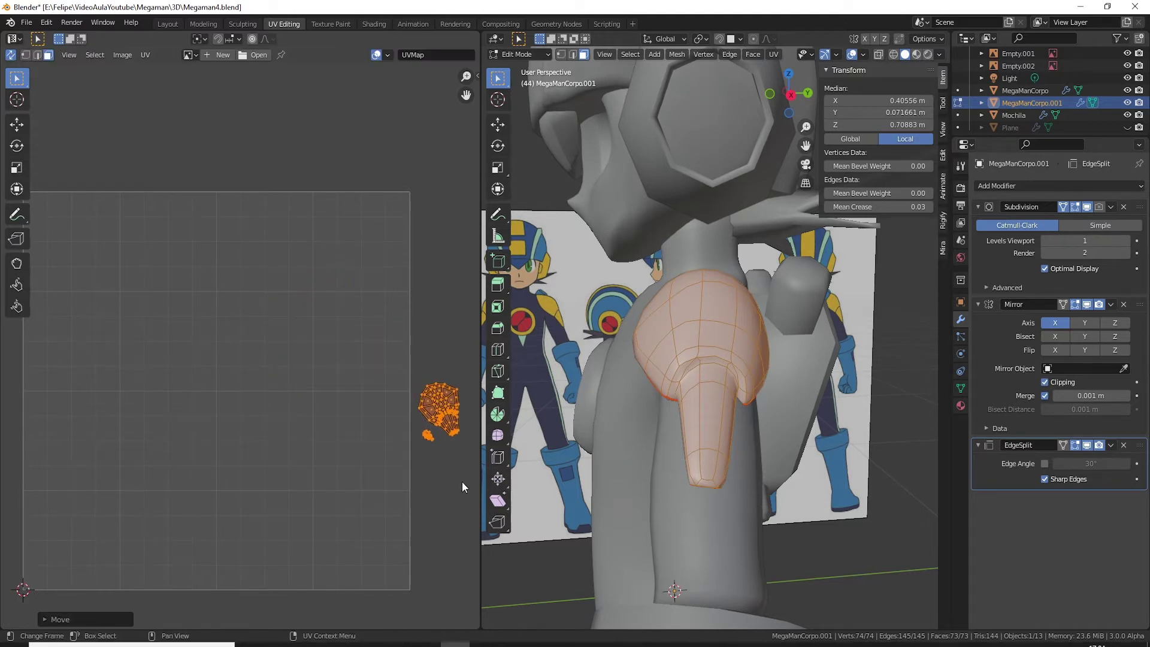
{"action": "left_click", "coordinate": [468, 419]}
{"action": "key", "text": "Tab"}
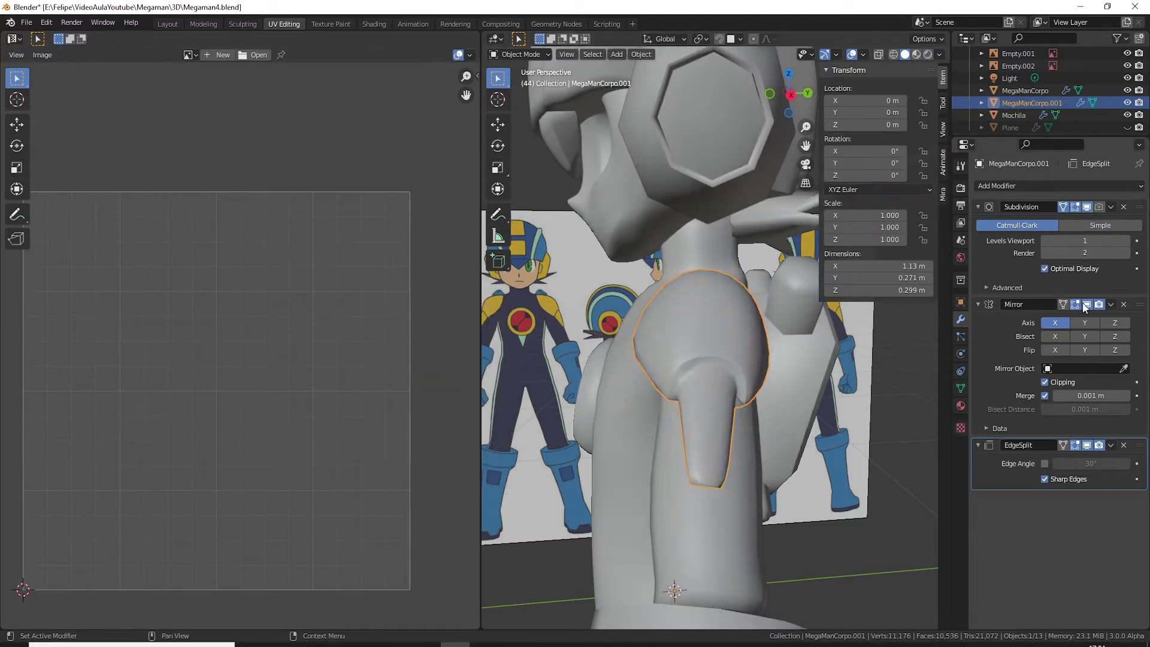
{"action": "left_click", "coordinate": [1111, 305]}
{"action": "left_click", "coordinate": [1053, 318]}
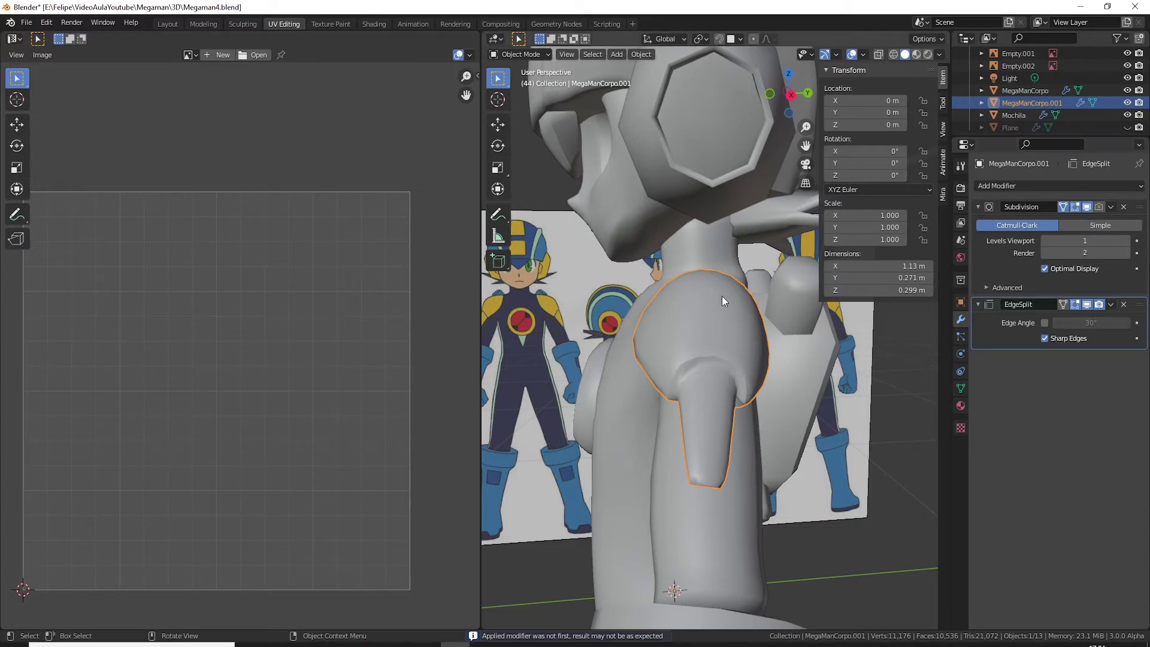
{"action": "mouse_move", "coordinate": [721, 296]}
{"action": "middle_mouse_down"}
{"action": "mouse_move", "coordinate": [733, 311]}
{"action": "mouse_move", "coordinate": [784, 320]}
{"action": "mouse_move", "coordinate": [745, 331]}
{"action": "middle_mouse_up"}
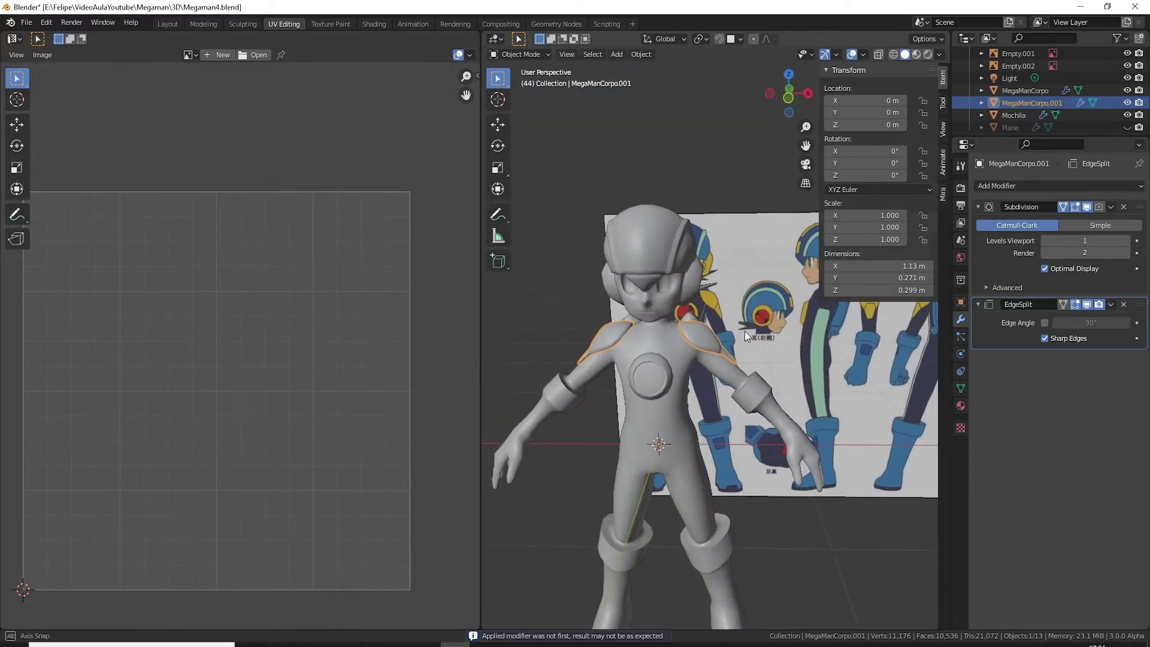
Step: Re-unwrap the entire mirrored shoulder mesh so both shoulders get UV islands
{"action": "key", "text": "Tab"}
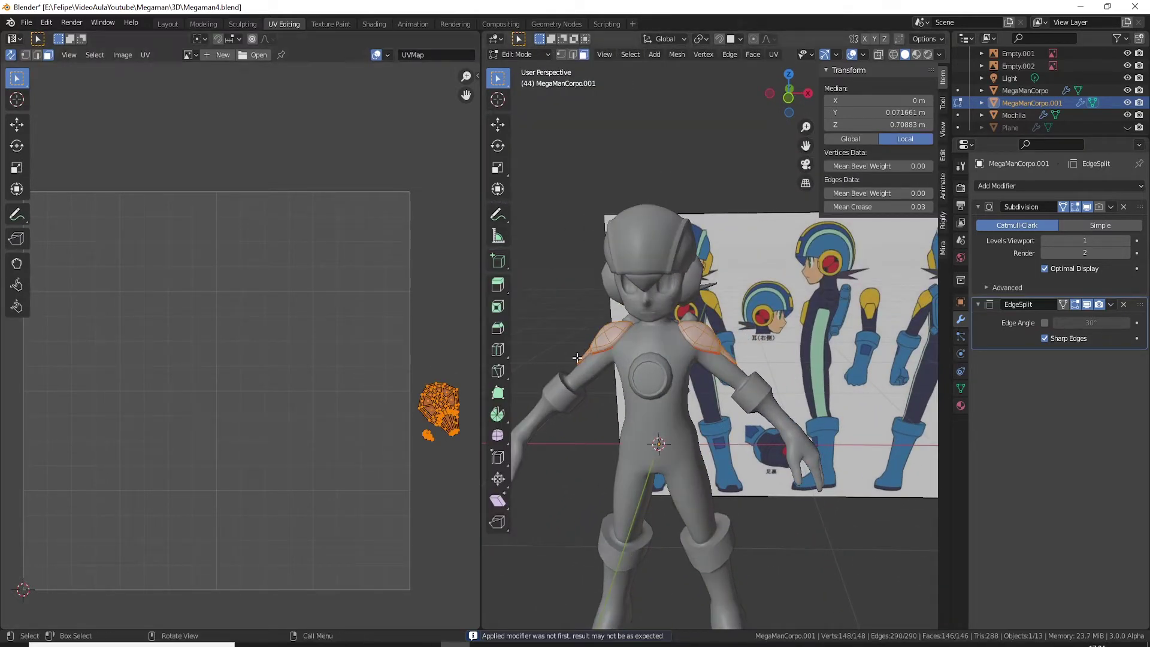
{"action": "left_click", "coordinate": [611, 335]}
{"action": "key", "text": "a"}
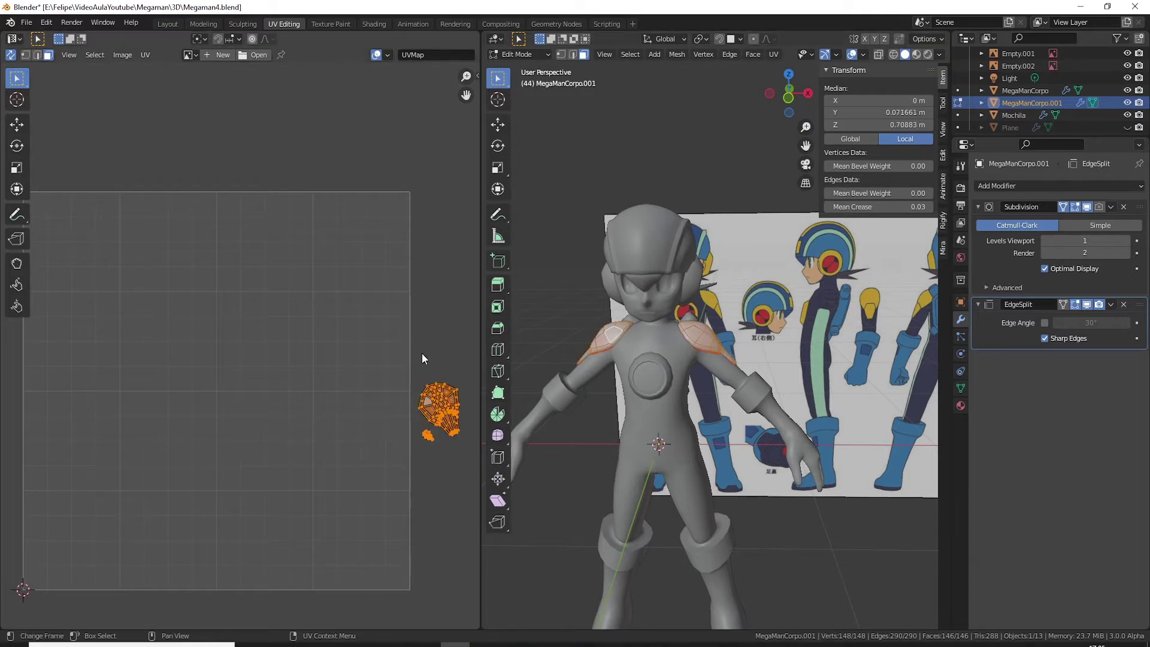
{"action": "key", "text": "u"}
{"action": "left_click", "coordinate": [394, 369]}
{"action": "middle_click_drag", "start_coordinate": [380, 431], "coordinate": [411, 400]}
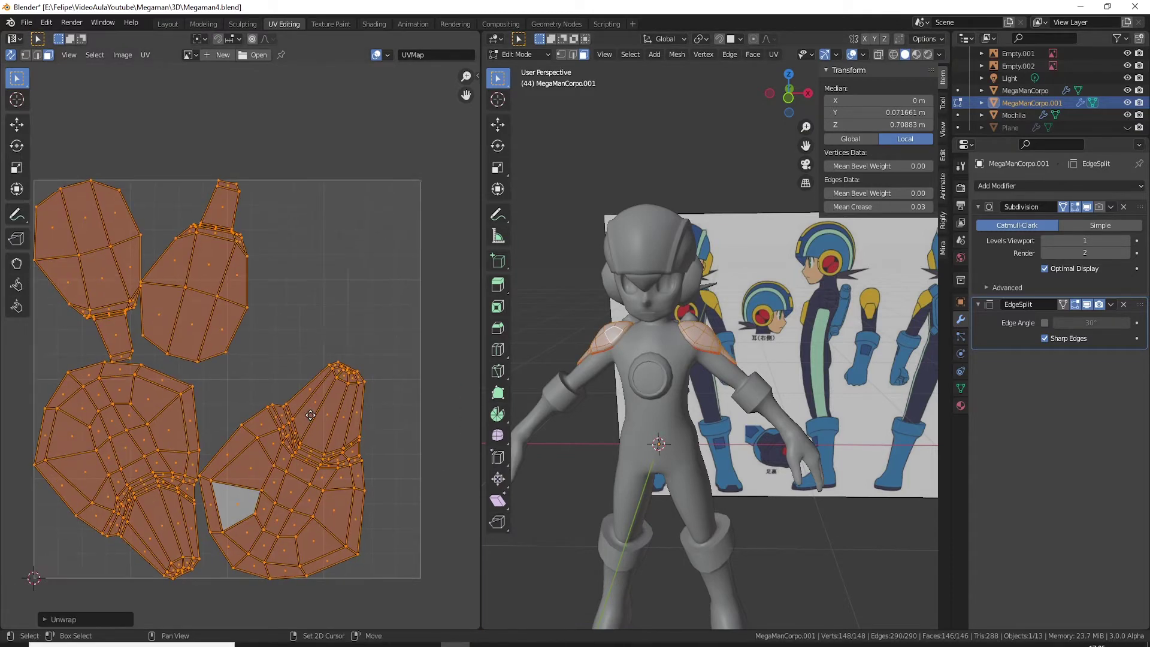
Step: Shrink the two upper UV islands and place them above the large islands
{"action": "left_click", "coordinate": [321, 450]}
{"action": "left_click", "coordinate": [221, 287]}
{"action": "key", "text": "l"}
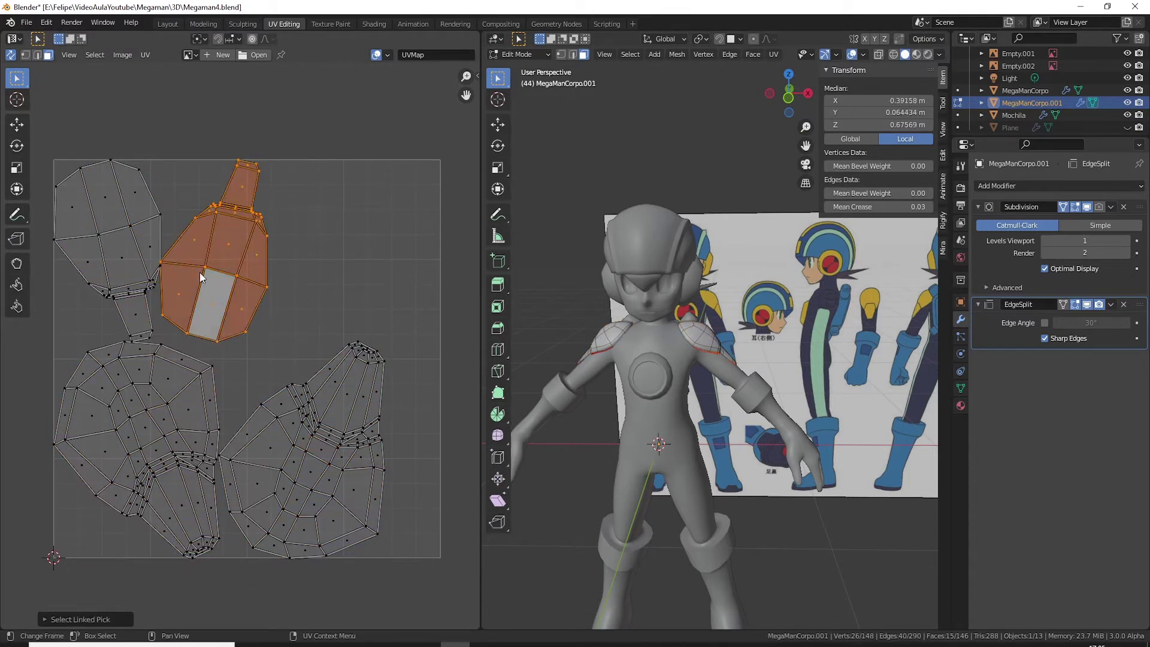
{"action": "key", "text": "l"}
{"action": "key", "text": "s"}
{"action": "left_click", "coordinate": [217, 299]}
{"action": "key", "text": "g"}
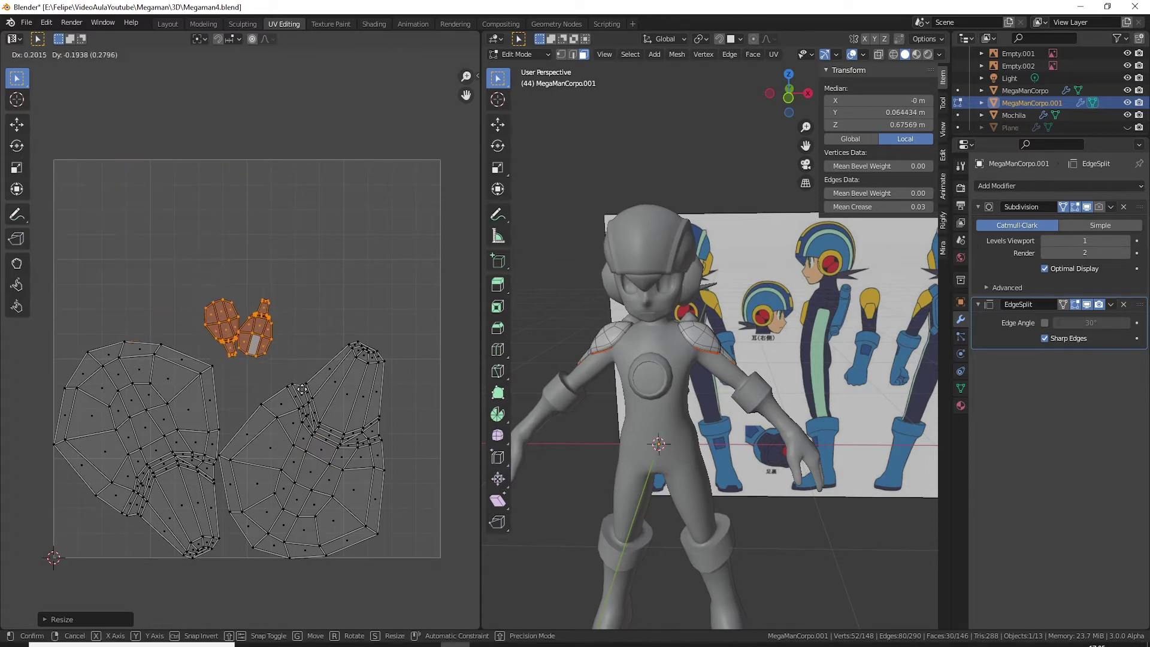
{"action": "left_click", "coordinate": [315, 437]}
Step: Shrink the two large islands, set them beside the UV square, and return to Object Mode
{"action": "left_click", "coordinate": [315, 437], "text": "shift"}
{"action": "left_click", "coordinate": [188, 438], "text": "shift"}
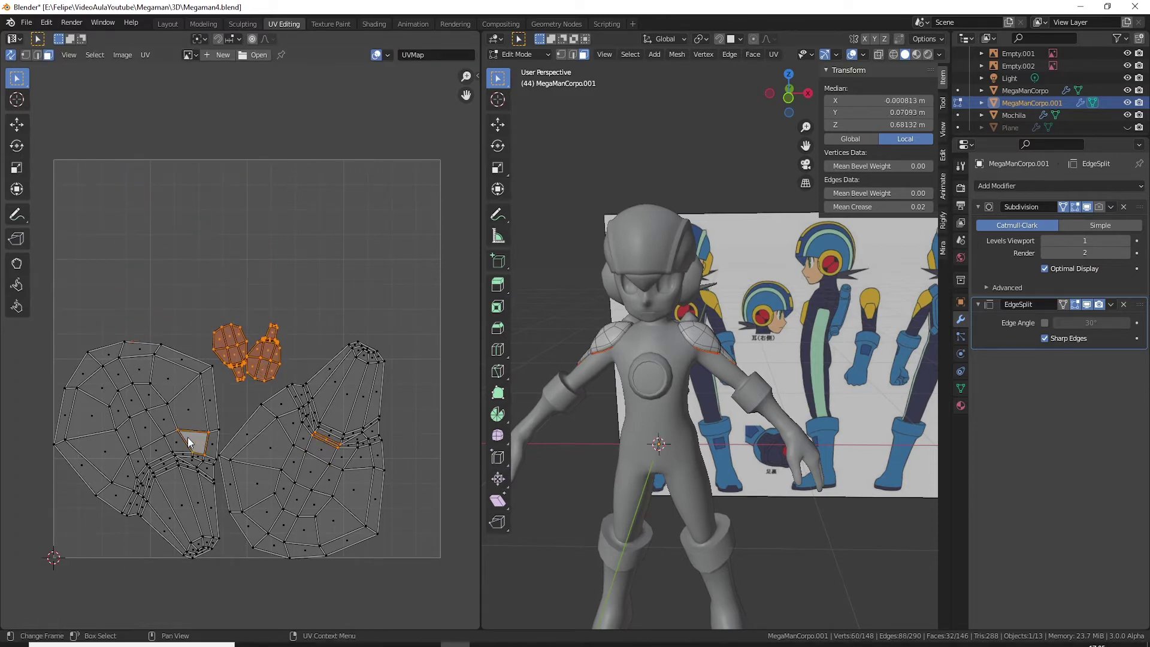
{"action": "key", "text": "l"}
{"action": "key", "text": "l"}
{"action": "key", "text": "s"}
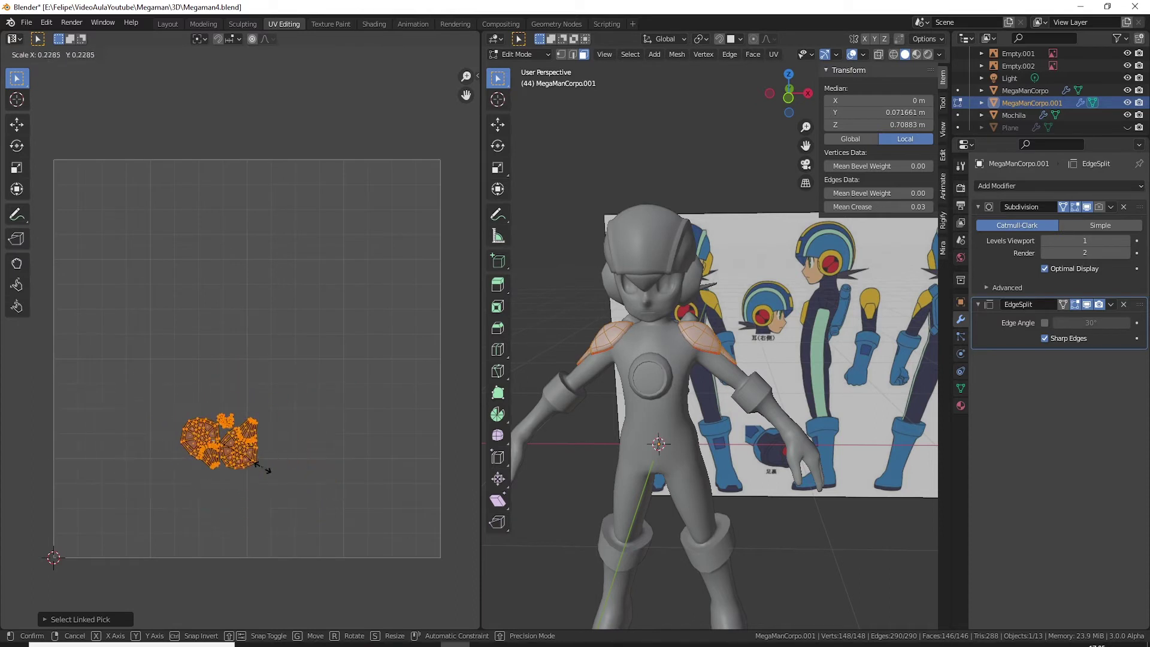
{"action": "left_click", "coordinate": [257, 469]}
{"action": "scroll", "coordinate": [276, 455], "scroll_direction": "down", "scroll_amount": 4}
{"action": "key", "text": "g"}
{"action": "left_click", "coordinate": [398, 503]}
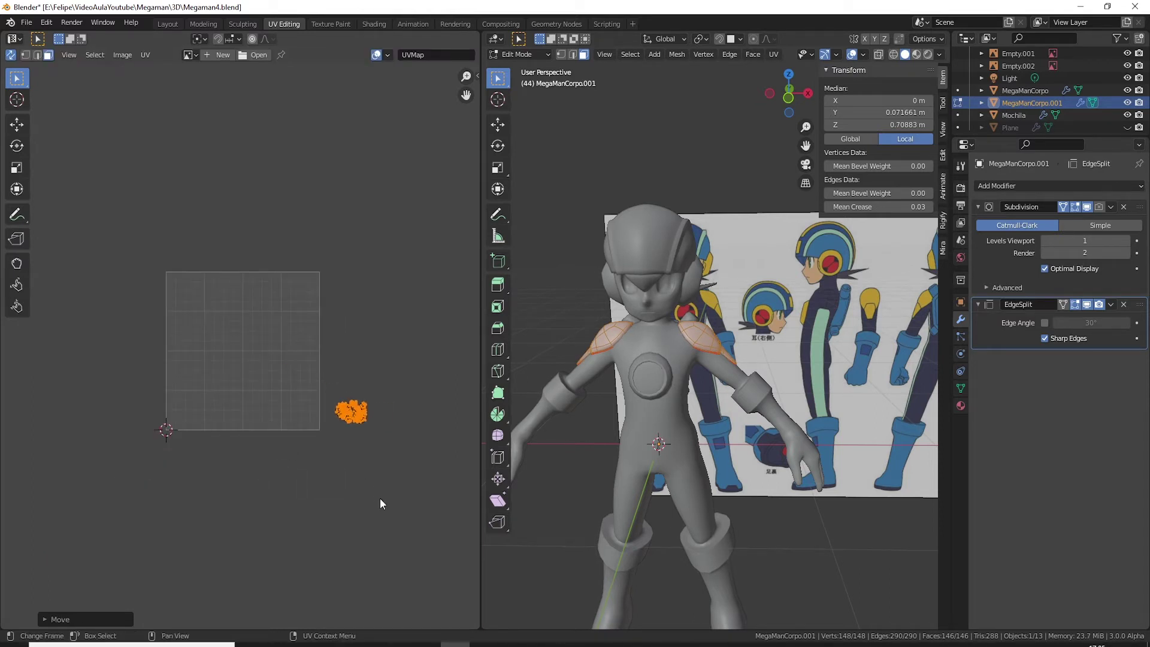
{"action": "key", "text": "Tab"}
{"action": "middle_click_drag", "start_coordinate": [599, 389], "coordinate": [691, 358]}
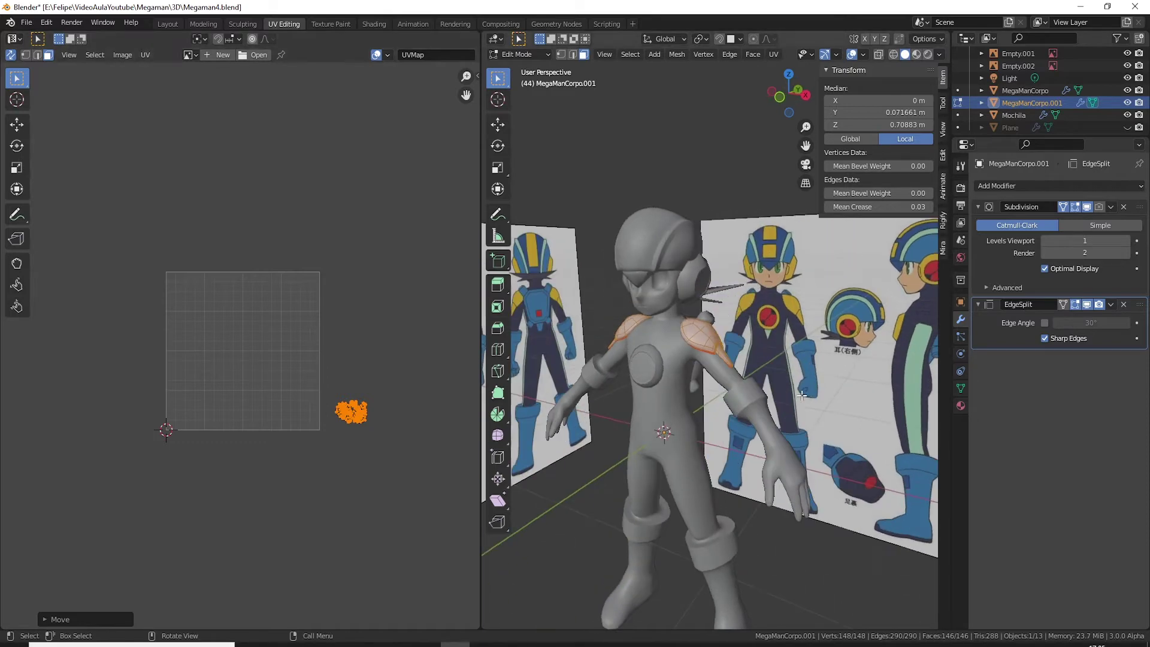
Step: Unhide the eye Plane in the outliner and put it in Edit Mode
{"action": "left_click", "coordinate": [1127, 127]}
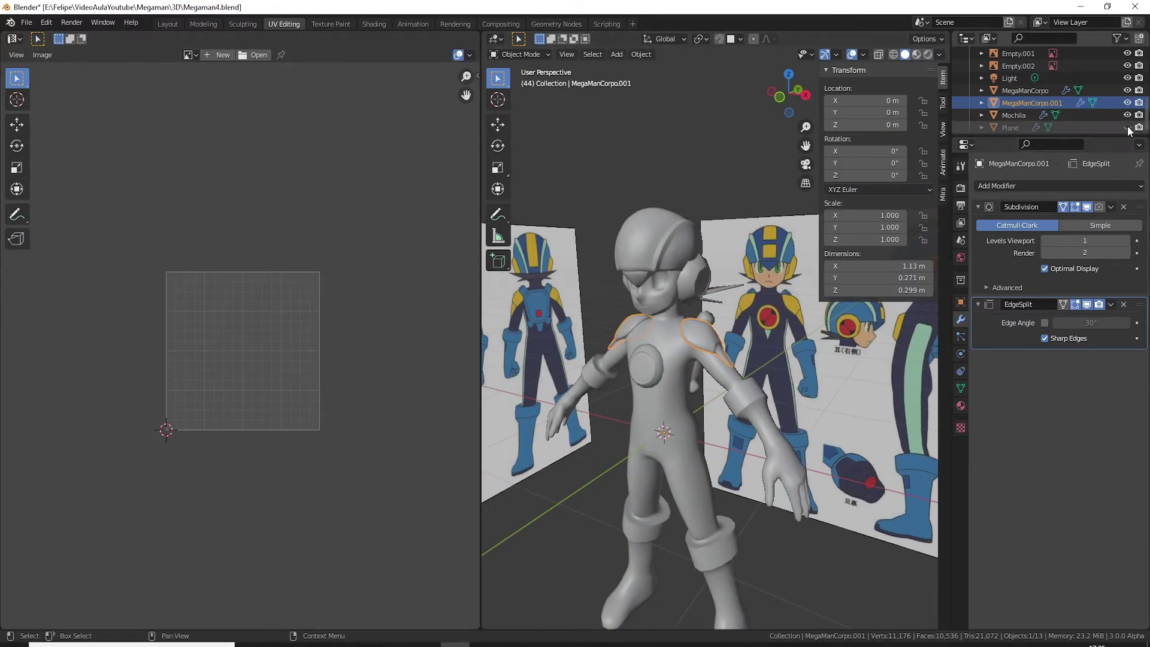
{"action": "scroll", "coordinate": [723, 250], "scroll_direction": "up", "scroll_amount": 3}
{"action": "scroll", "coordinate": [699, 289], "scroll_direction": "up", "scroll_amount": 2}
{"action": "scroll", "coordinate": [694, 275], "scroll_direction": "up", "scroll_amount": 2}
{"action": "left_click", "coordinate": [652, 202]}
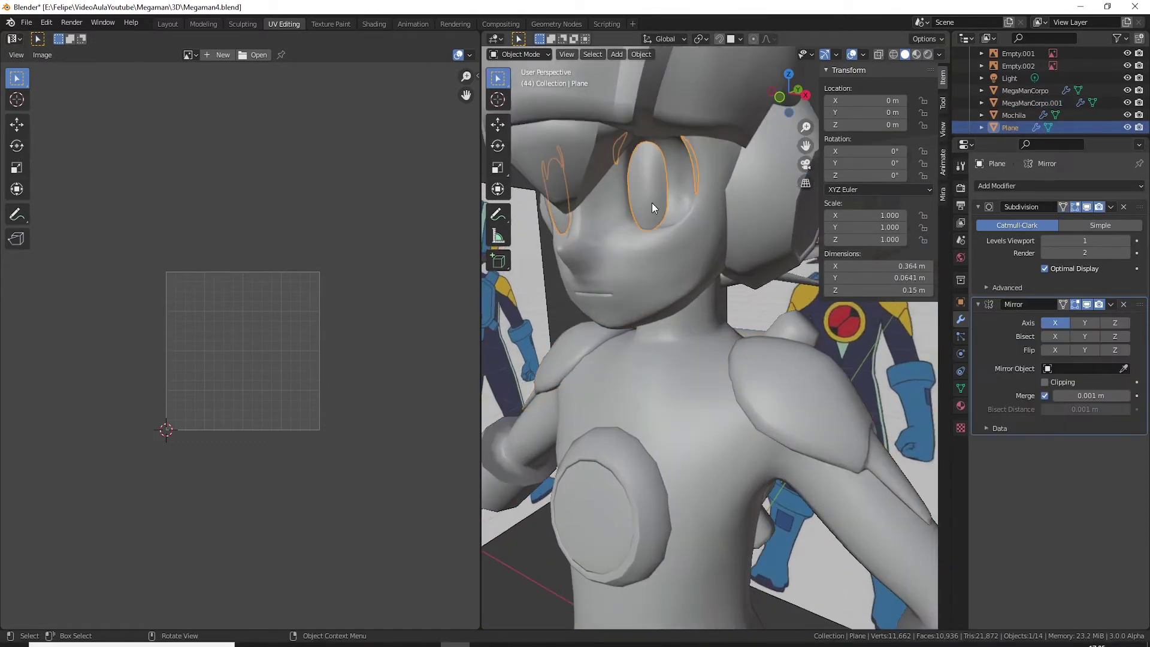
{"action": "key", "text": "Tab"}
Step: Select the connected eye mesh and unwrap it
{"action": "scroll", "coordinate": [650, 205], "scroll_direction": "up", "scroll_amount": 2}
{"action": "left_click", "coordinate": [662, 188]}
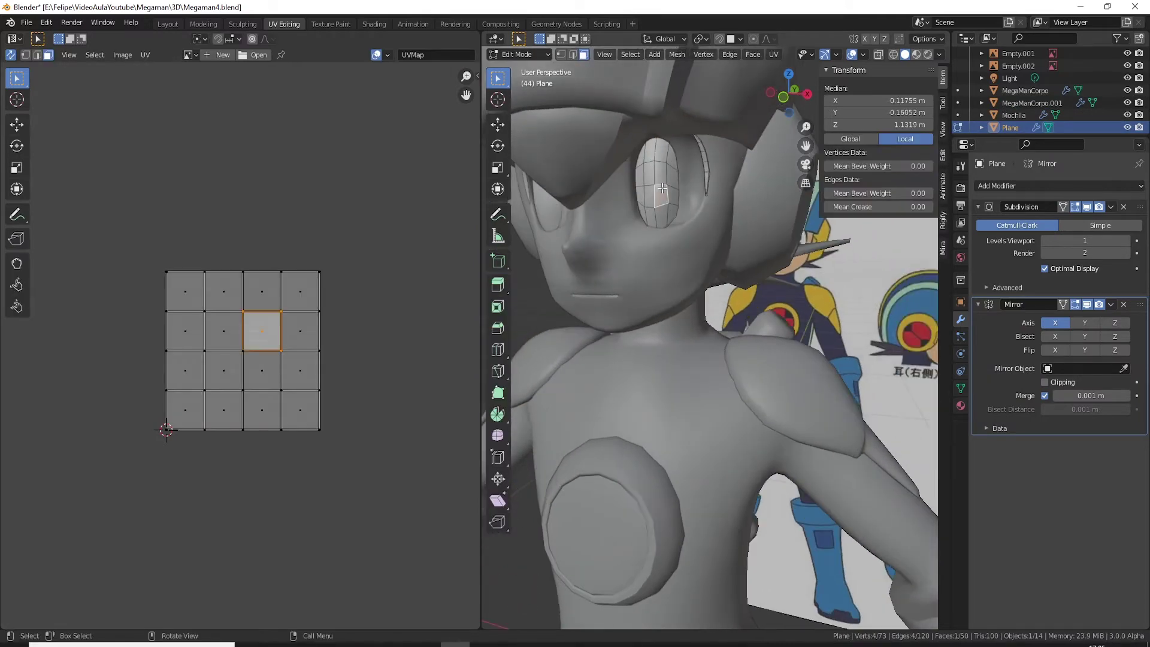
{"action": "key", "text": "l"}
{"action": "key", "text": "u"}
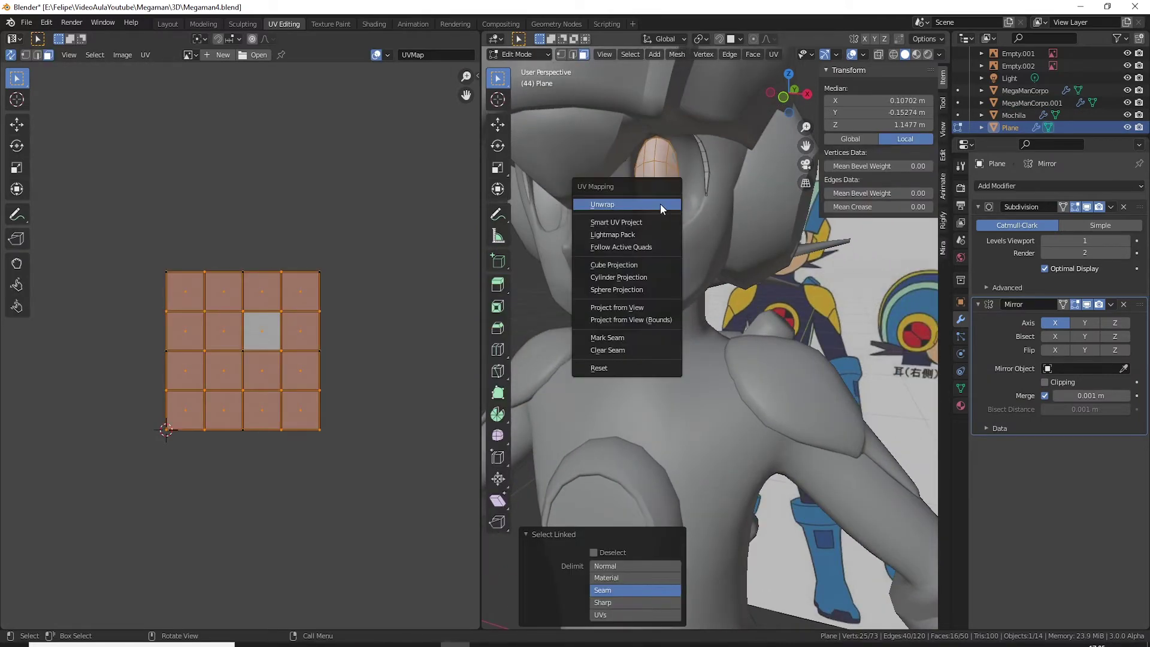
{"action": "left_click", "coordinate": [660, 203]}
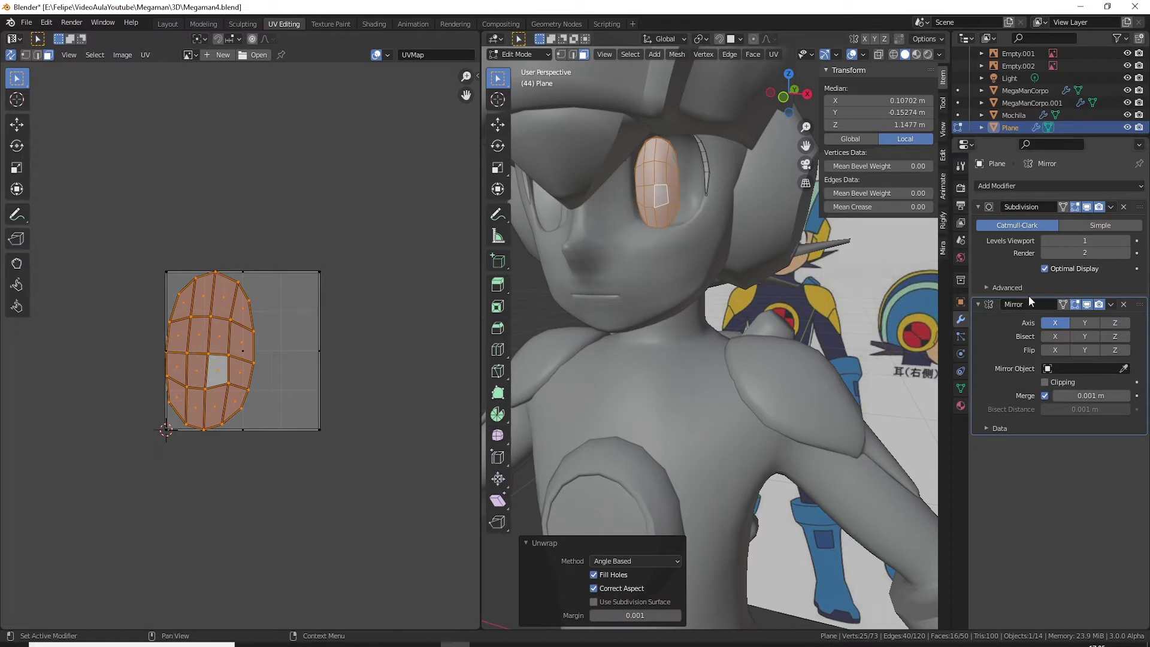
Step: Unwrap the rim strip beside the eye and park its island left of the UV grid
{"action": "left_click", "coordinate": [708, 172]}
{"action": "key", "text": "l"}
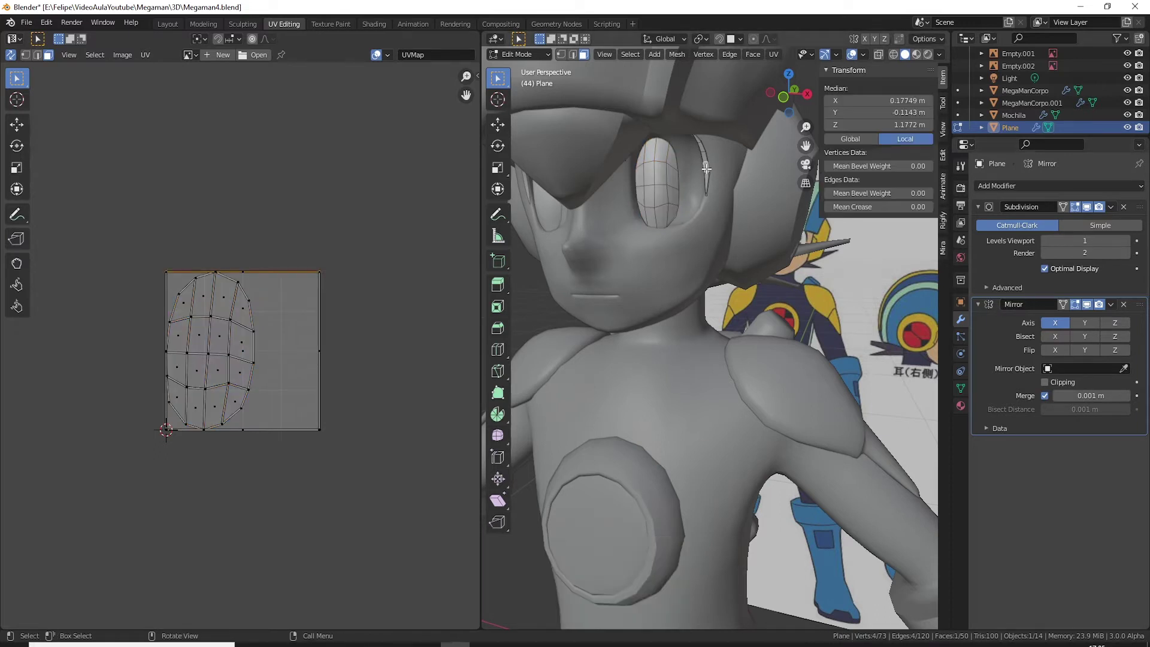
{"action": "key", "text": "u"}
{"action": "left_click", "coordinate": [707, 167]}
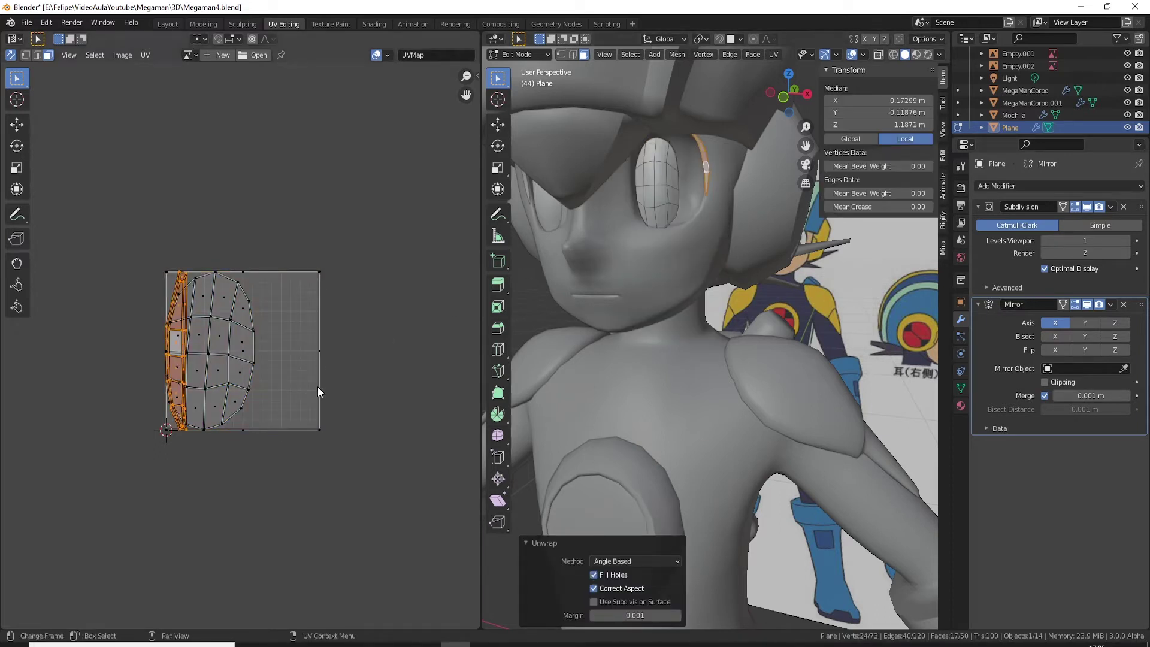
{"action": "middle_click_drag", "start_coordinate": [280, 369], "coordinate": [325, 369]}
{"action": "key", "text": "g"}
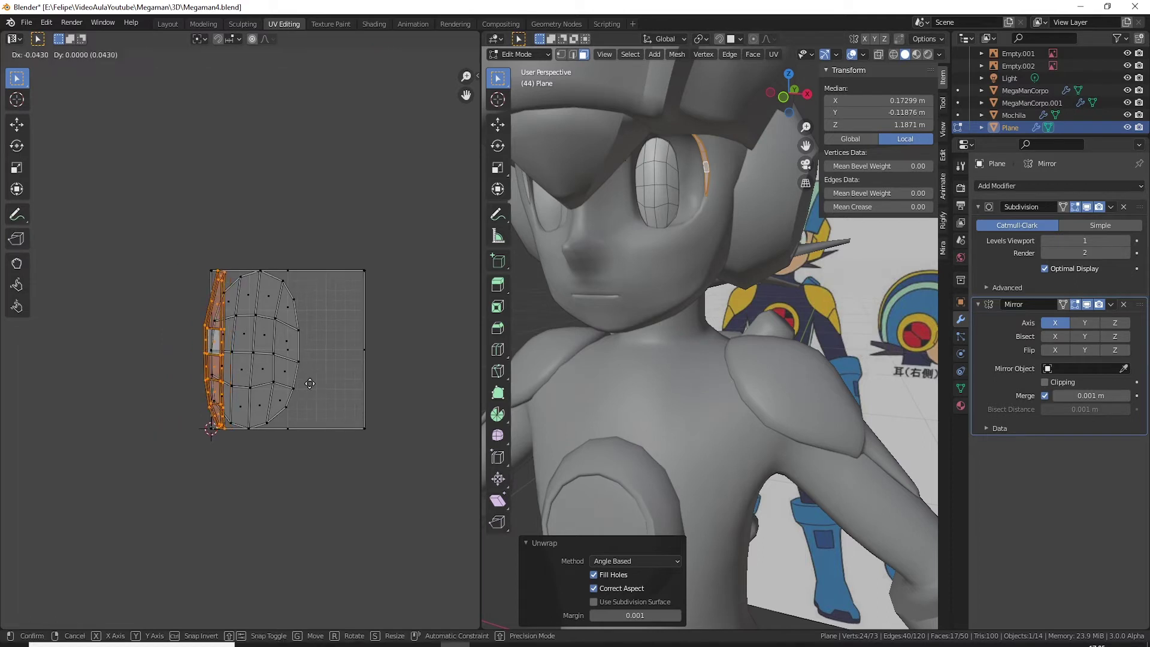
{"action": "left_click", "coordinate": [292, 387]}
Step: Apply the Mirror modifier so both eyes become real geometry
{"action": "key", "text": "Tab"}
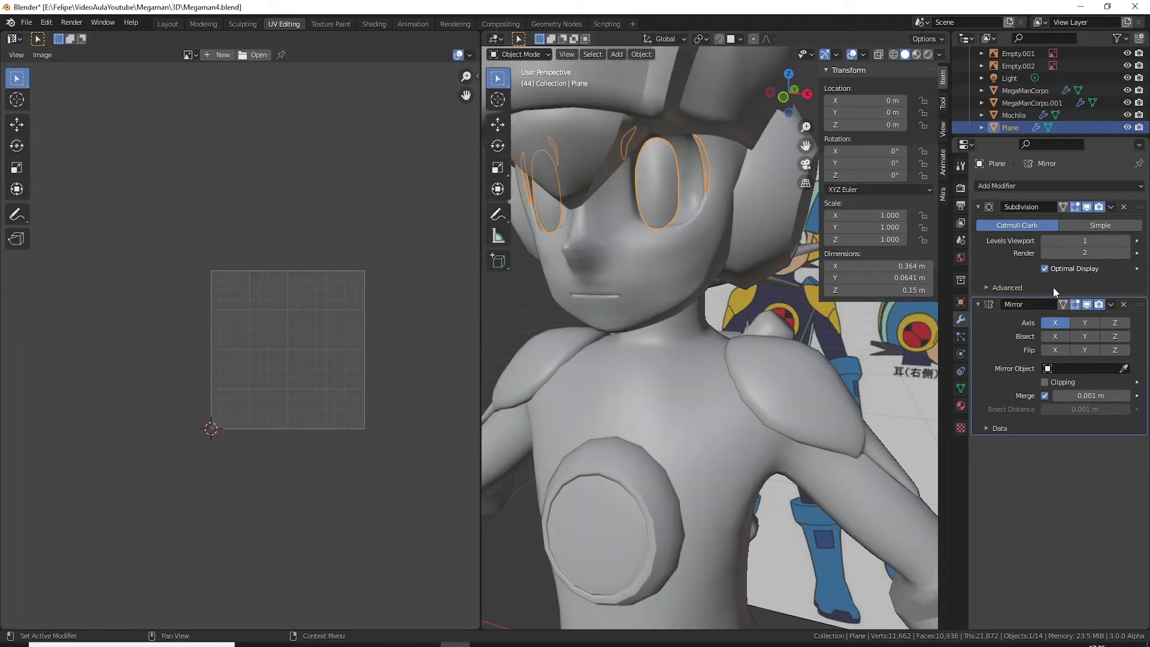
{"action": "left_click", "coordinate": [1113, 305]}
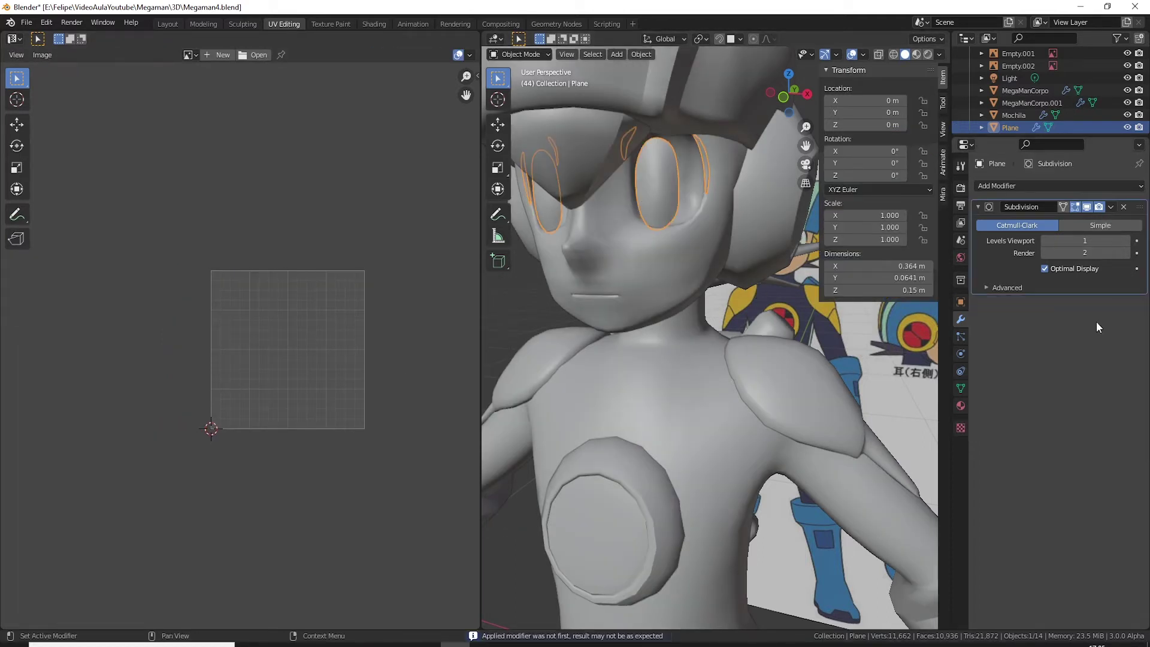
{"action": "key", "text": "Tab"}
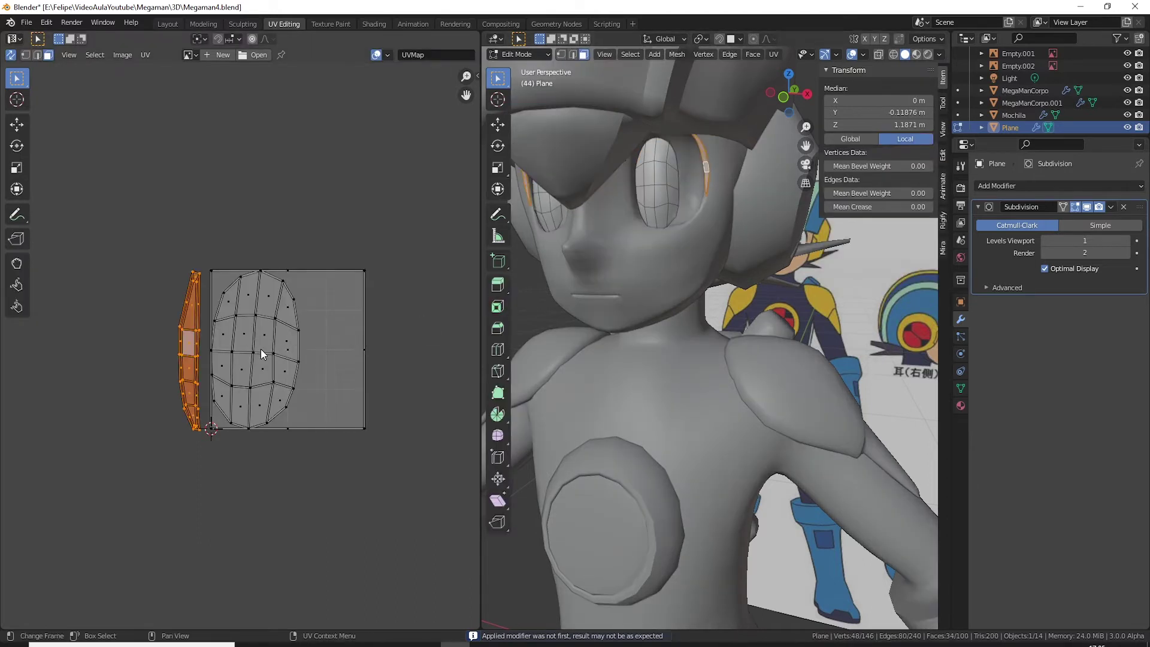
{"action": "left_click", "coordinate": [261, 348]}
{"action": "key", "text": "l"}
{"action": "key", "text": "g"}
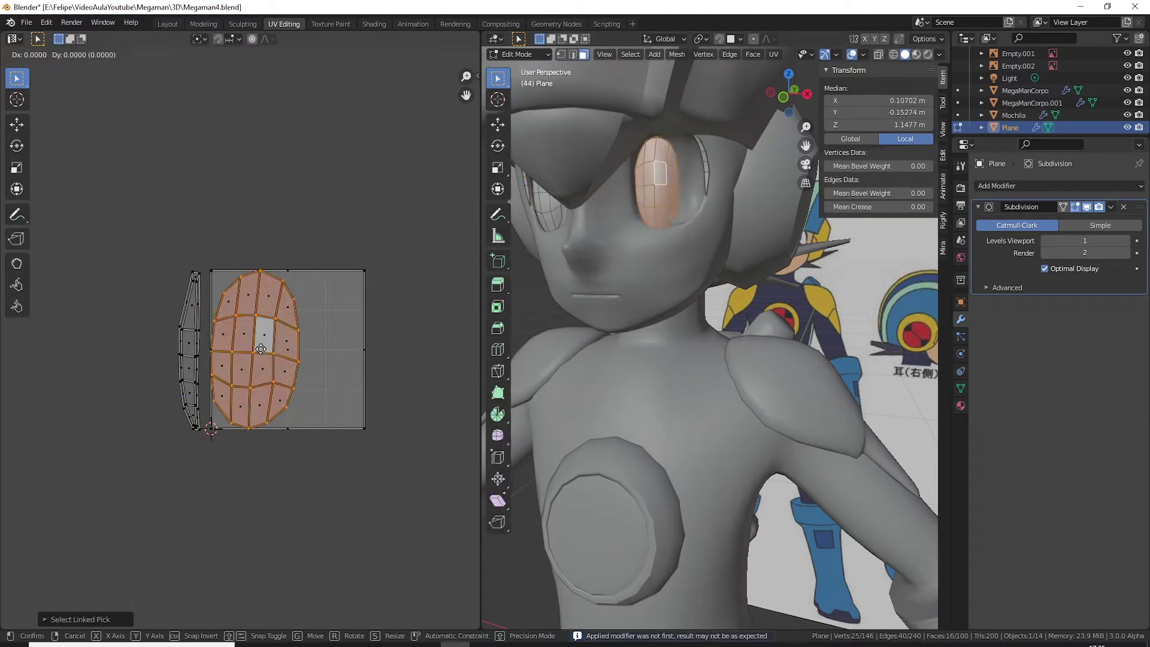
{"action": "key", "text": "Escape"}
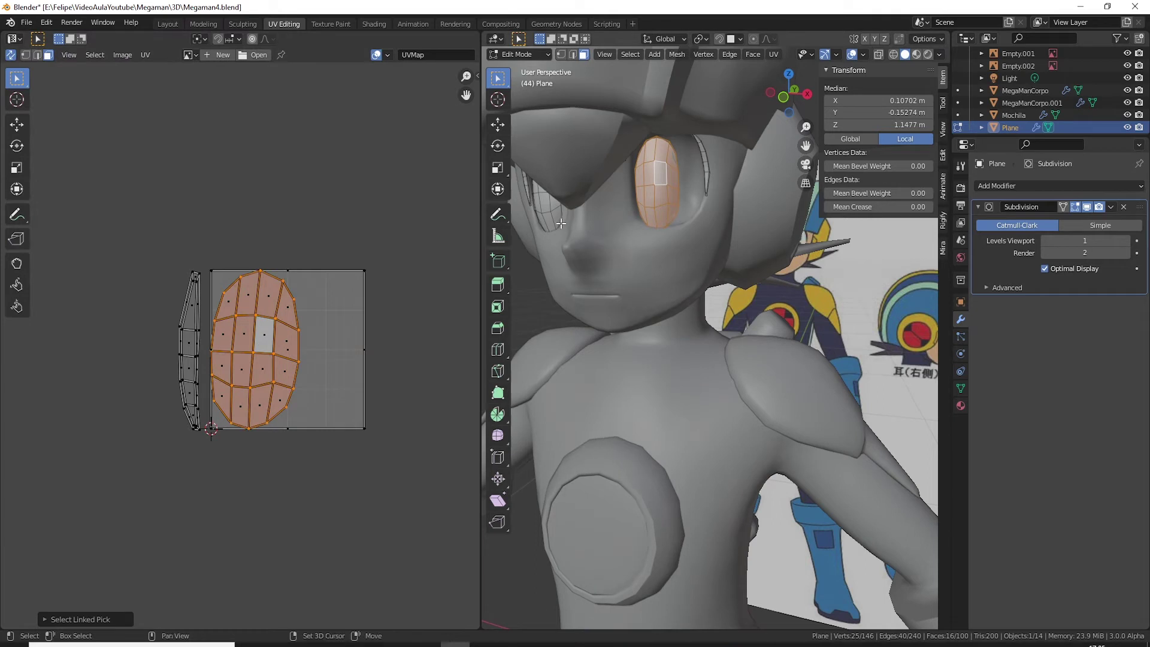
Step: Unwrap both eyes and their rims together and move the islands above the grid
{"action": "key", "text": "a"}
{"action": "key", "text": "u"}
{"action": "left_click", "coordinate": [601, 254]}
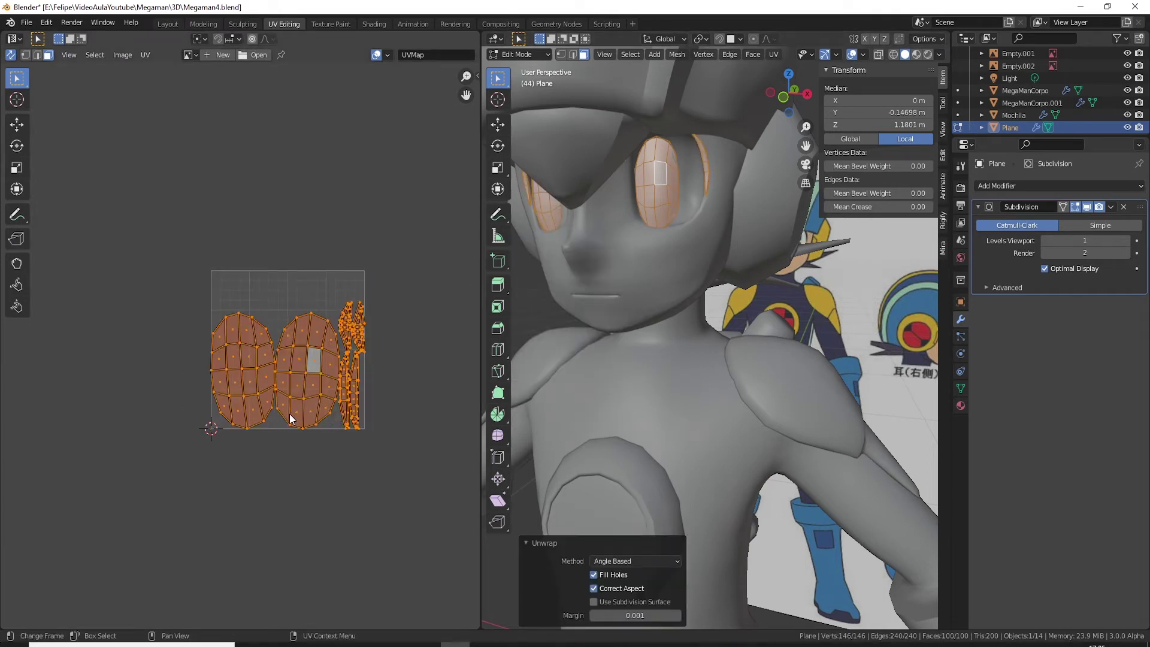
{"action": "key", "text": "g"}
{"action": "left_click", "coordinate": [399, 275]}
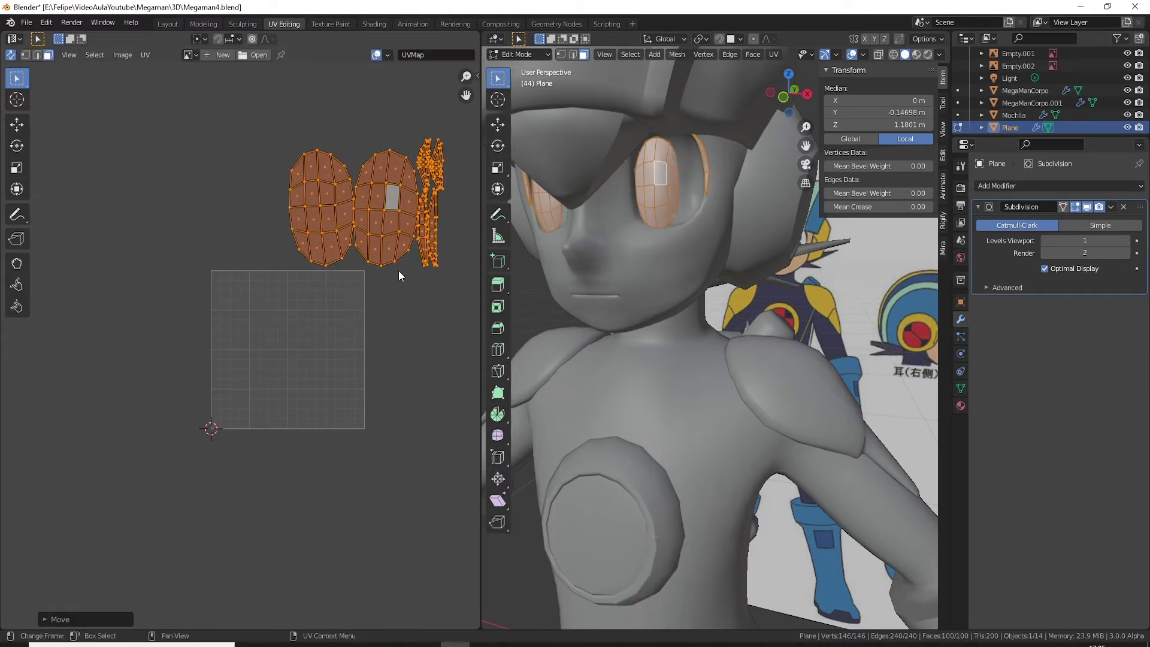
{"action": "scroll", "coordinate": [269, 359], "scroll_direction": "up", "scroll_amount": 5}
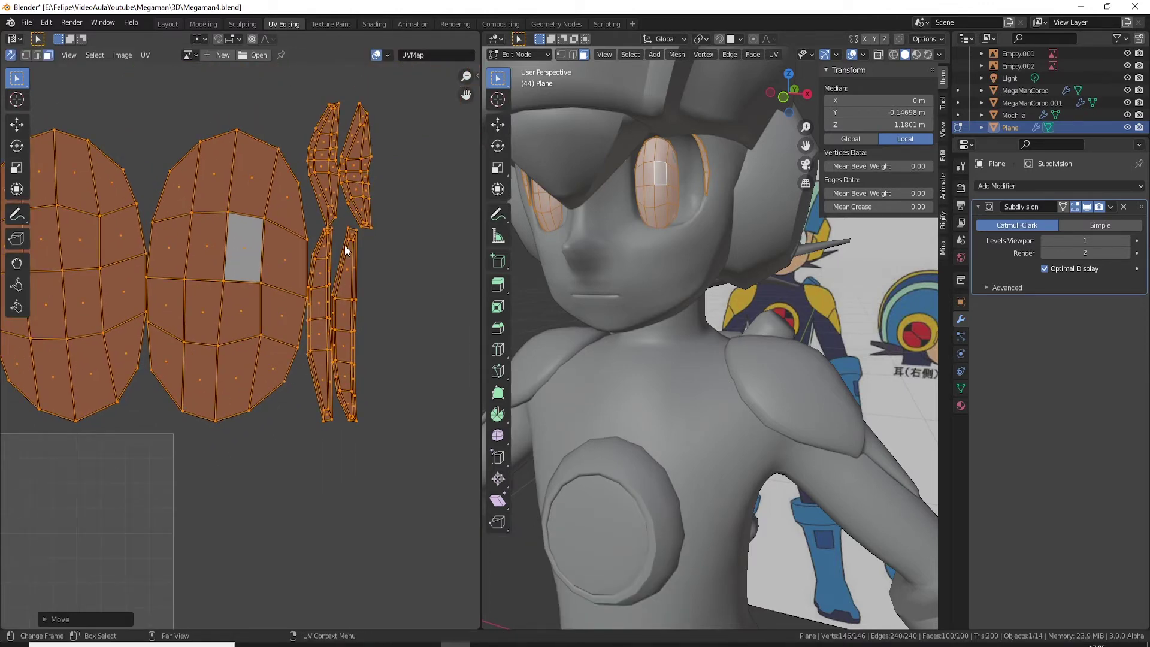
{"action": "scroll", "coordinate": [304, 423], "scroll_direction": "down", "scroll_amount": 2}
Step: Shrink the eye islands twice, place them just above the UV square, and return to Object Mode
{"action": "key", "text": "s"}
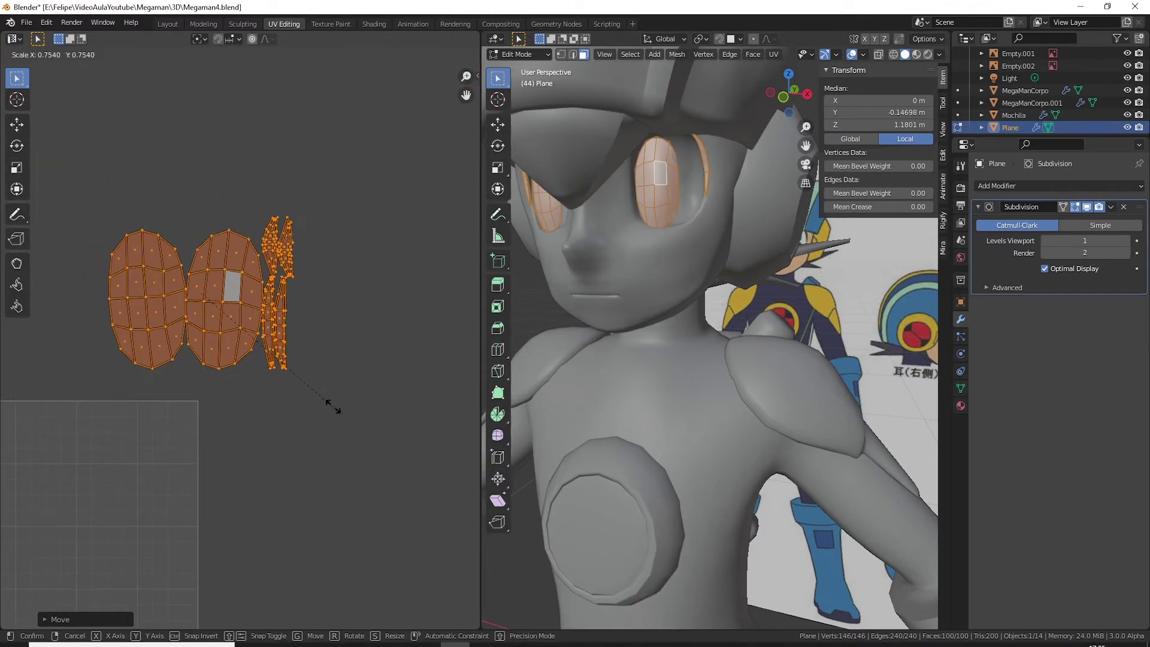
{"action": "left_click", "coordinate": [329, 403]}
{"action": "key", "text": "g"}
{"action": "left_click", "coordinate": [286, 444]}
{"action": "scroll", "coordinate": [359, 383], "scroll_direction": "up", "scroll_amount": 2}
{"action": "key", "text": "s"}
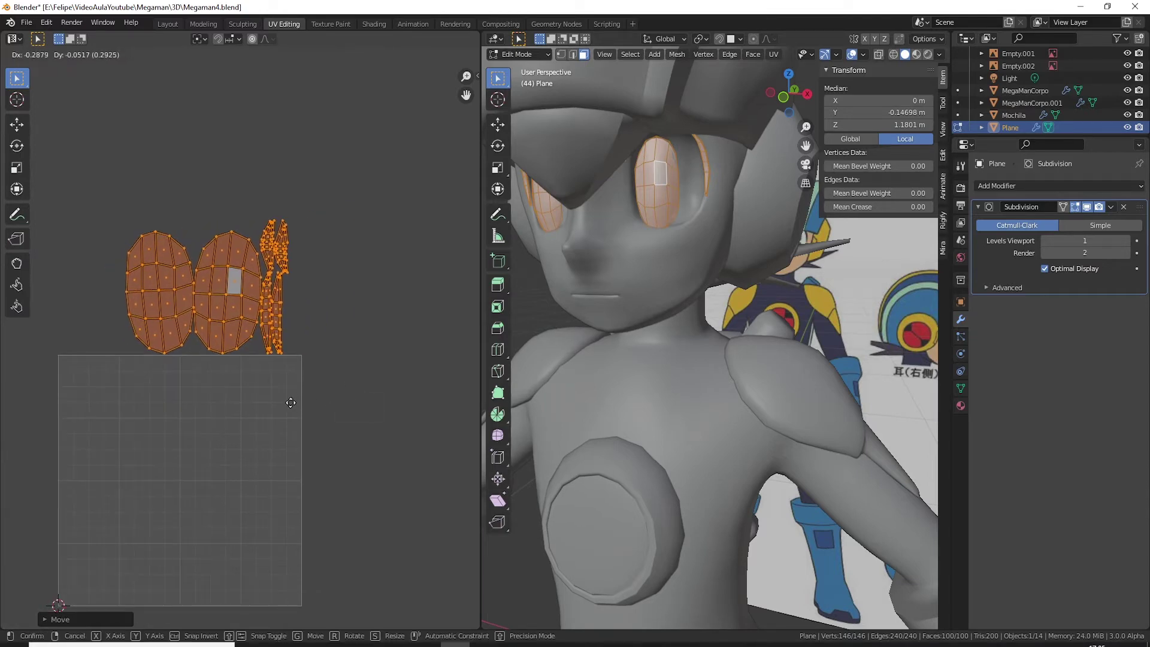
{"action": "left_click", "coordinate": [329, 442]}
{"action": "scroll", "coordinate": [557, 401], "scroll_direction": "down", "scroll_amount": 5}
{"action": "key", "text": "Tab"}
{"action": "mouse_move", "coordinate": [629, 402]}
{"action": "middle_mouse_down"}
{"action": "mouse_move", "coordinate": [700, 402]}
{"action": "mouse_move", "coordinate": [679, 401]}
{"action": "mouse_move", "coordinate": [703, 416]}
{"action": "mouse_move", "coordinate": [681, 411]}
{"action": "middle_mouse_up"}
Step: Select every object in the scene and enter multi-object Edit Mode
{"action": "left_click", "coordinate": [681, 412]}
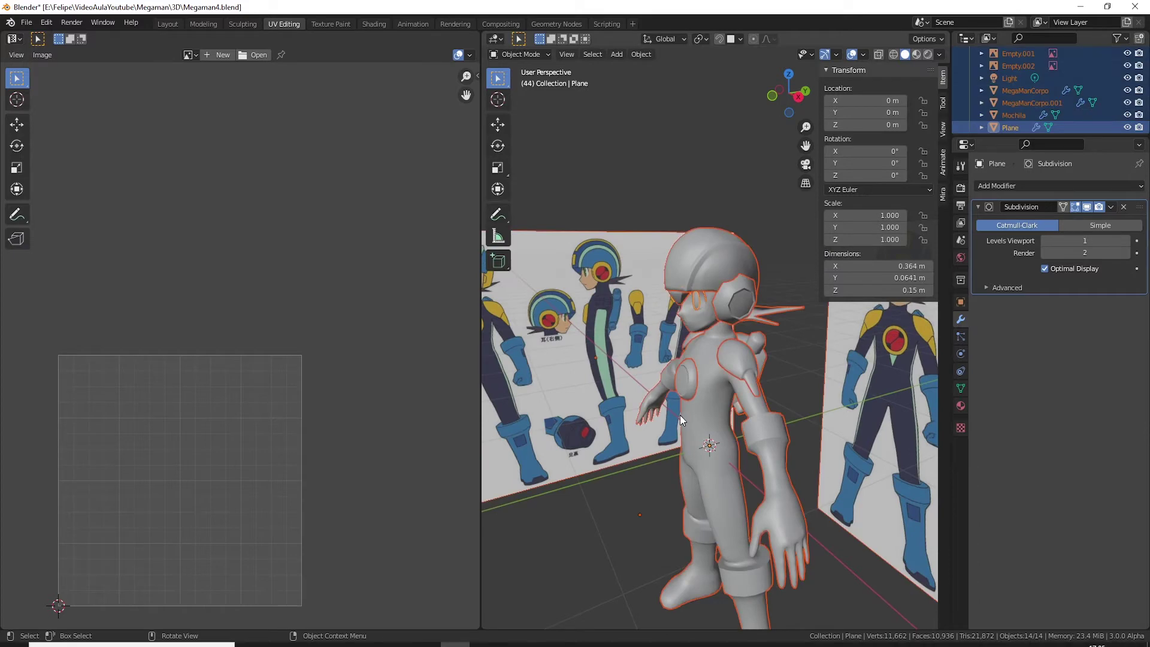
{"action": "left_click", "coordinate": [732, 298]}
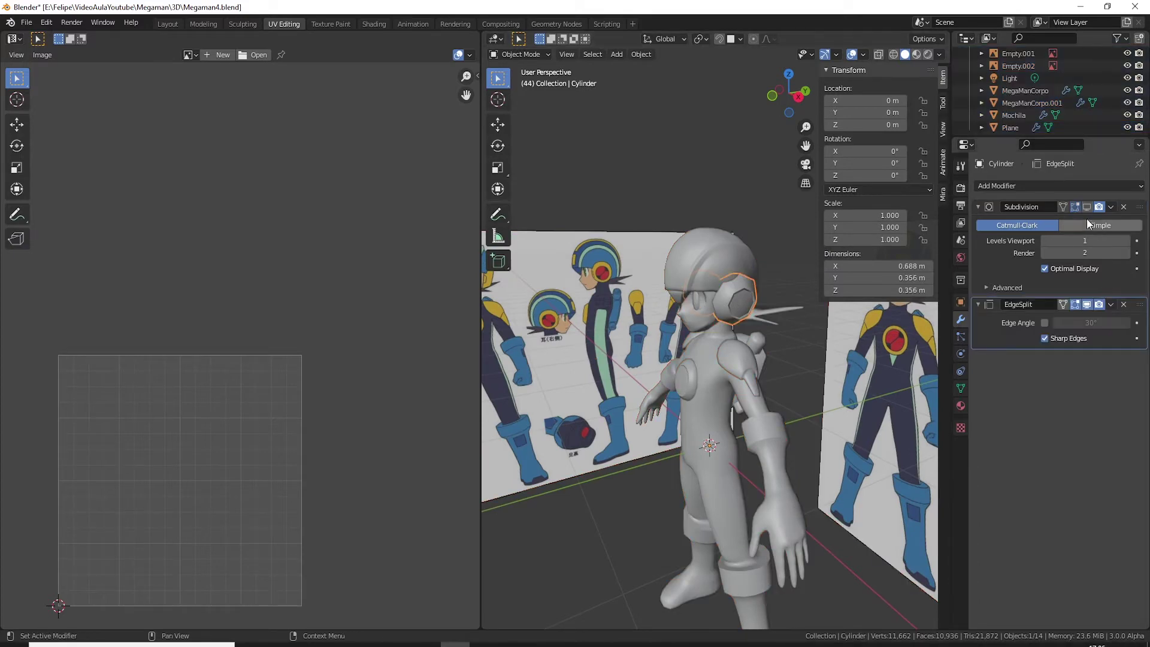
{"action": "mouse_move", "coordinate": [735, 324]}
{"action": "middle_mouse_down"}
{"action": "mouse_move", "coordinate": [732, 341]}
{"action": "mouse_move", "coordinate": [705, 347]}
{"action": "mouse_move", "coordinate": [609, 347]}
{"action": "mouse_move", "coordinate": [721, 351]}
{"action": "middle_mouse_up"}
{"action": "key", "text": "a"}
{"action": "key", "text": "Tab"}
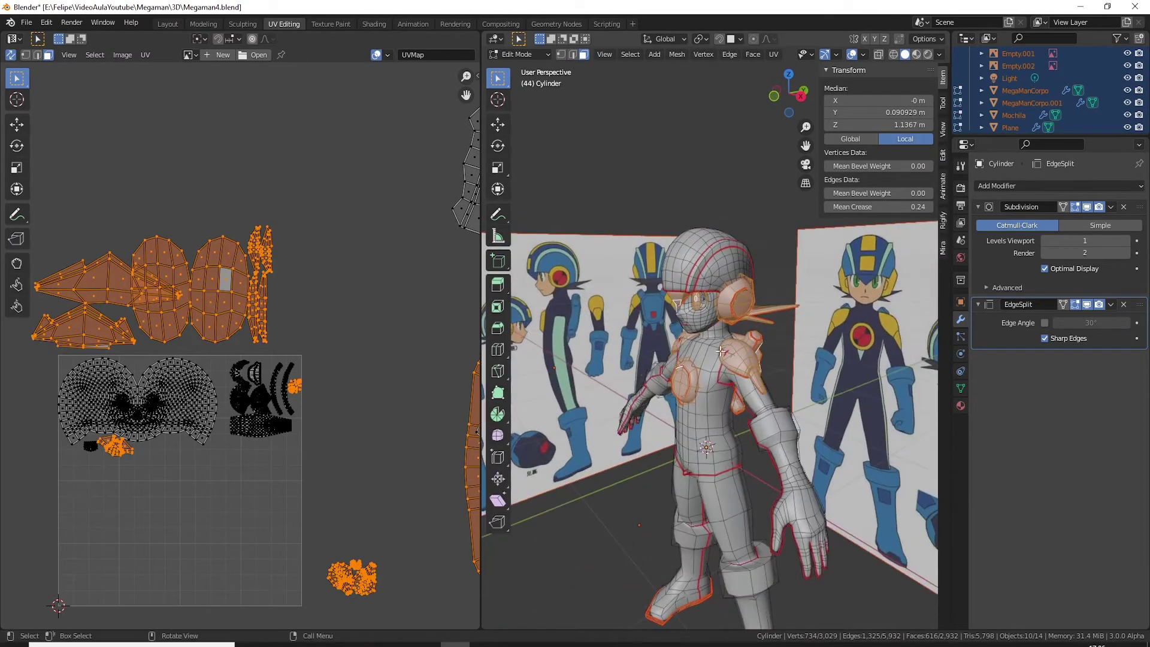
Step: Zoom and pan the UV editor to show all islands, then select the top-left island
{"action": "scroll", "coordinate": [368, 327], "scroll_direction": "down", "scroll_amount": 5}
{"action": "middle_click_drag", "start_coordinate": [223, 375], "coordinate": [251, 328]}
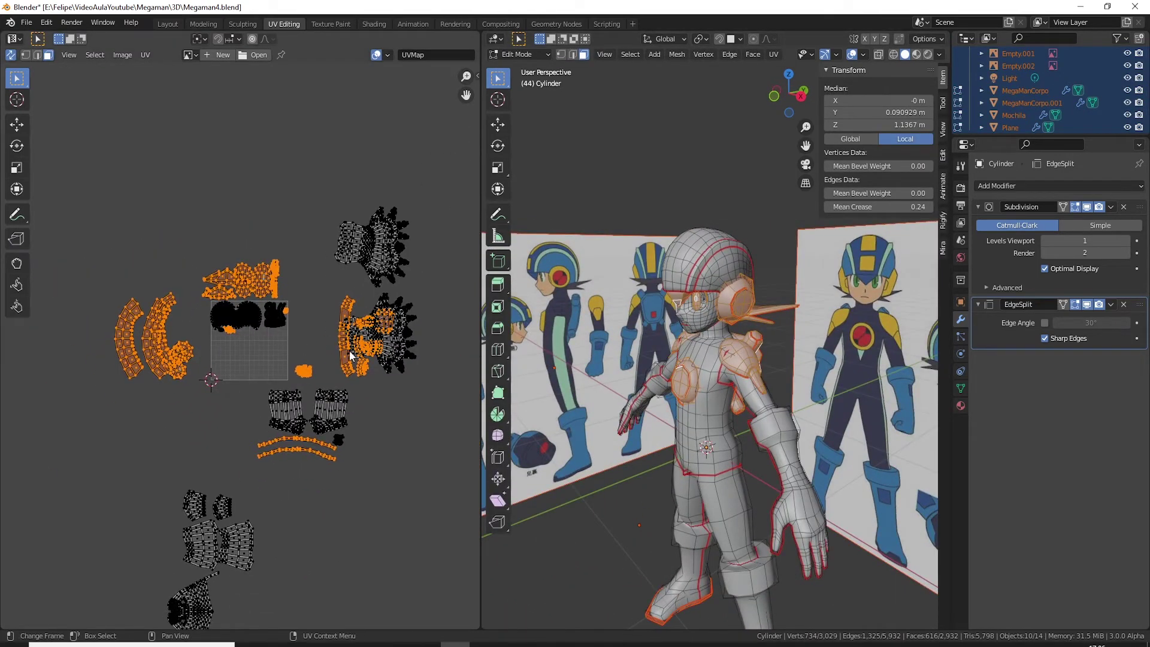
{"action": "scroll", "coordinate": [344, 347], "scroll_direction": "up", "scroll_amount": 1}
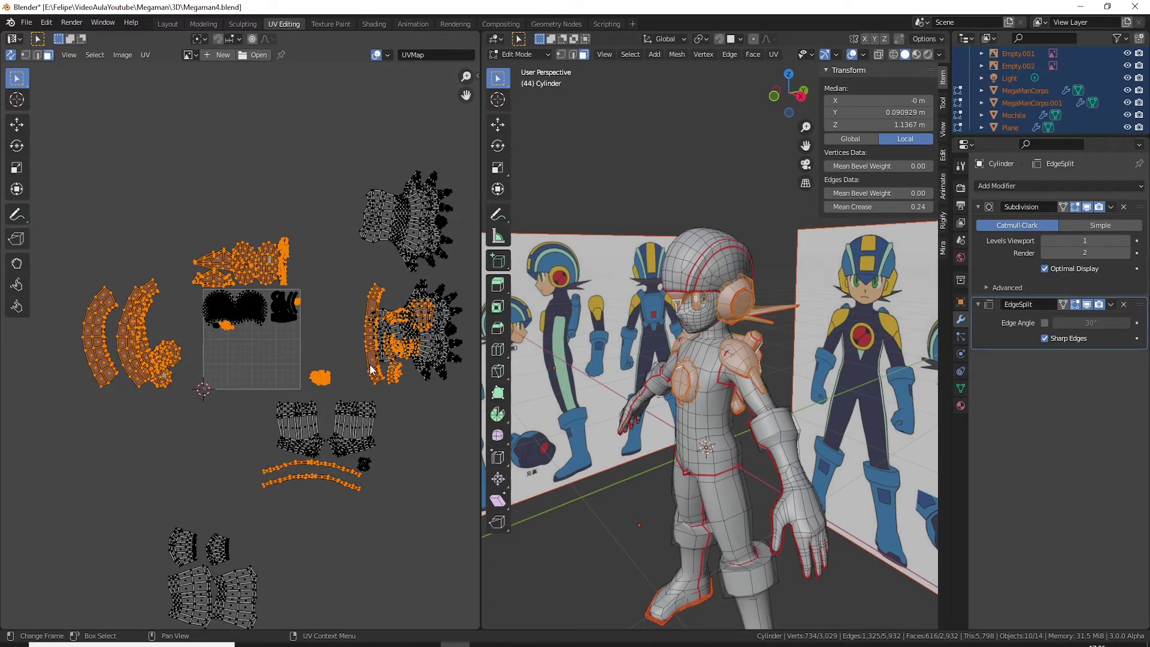
{"action": "mouse_move", "coordinate": [372, 368]}
{"action": "middle_mouse_down"}
{"action": "mouse_move", "coordinate": [297, 311]}
{"action": "mouse_move", "coordinate": [333, 341]}
{"action": "middle_mouse_up"}
{"action": "scroll", "coordinate": [296, 311], "scroll_direction": "up", "scroll_amount": 3}
{"action": "scroll", "coordinate": [146, 310], "scroll_direction": "up", "scroll_amount": 2}
{"action": "scroll", "coordinate": [173, 316], "scroll_direction": "up", "scroll_amount": 2}
{"action": "scroll", "coordinate": [203, 321], "scroll_direction": "up", "scroll_amount": 2}
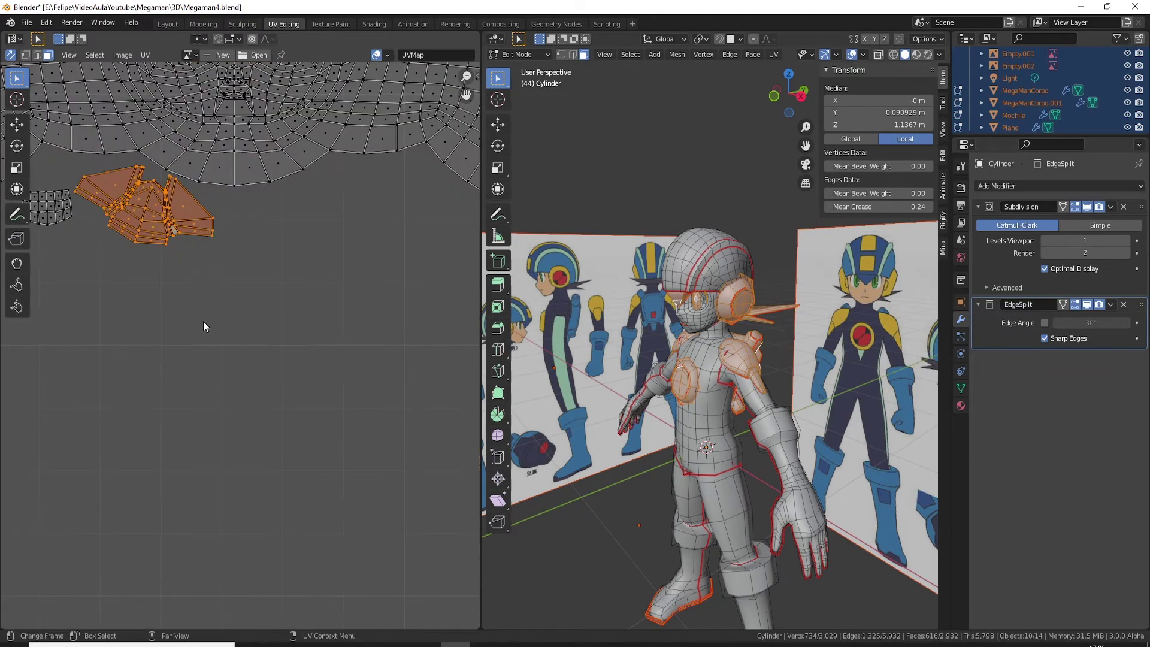
{"action": "scroll", "coordinate": [211, 310], "scroll_direction": "down", "scroll_amount": 4}
{"action": "scroll", "coordinate": [237, 322], "scroll_direction": "down", "scroll_amount": 4}
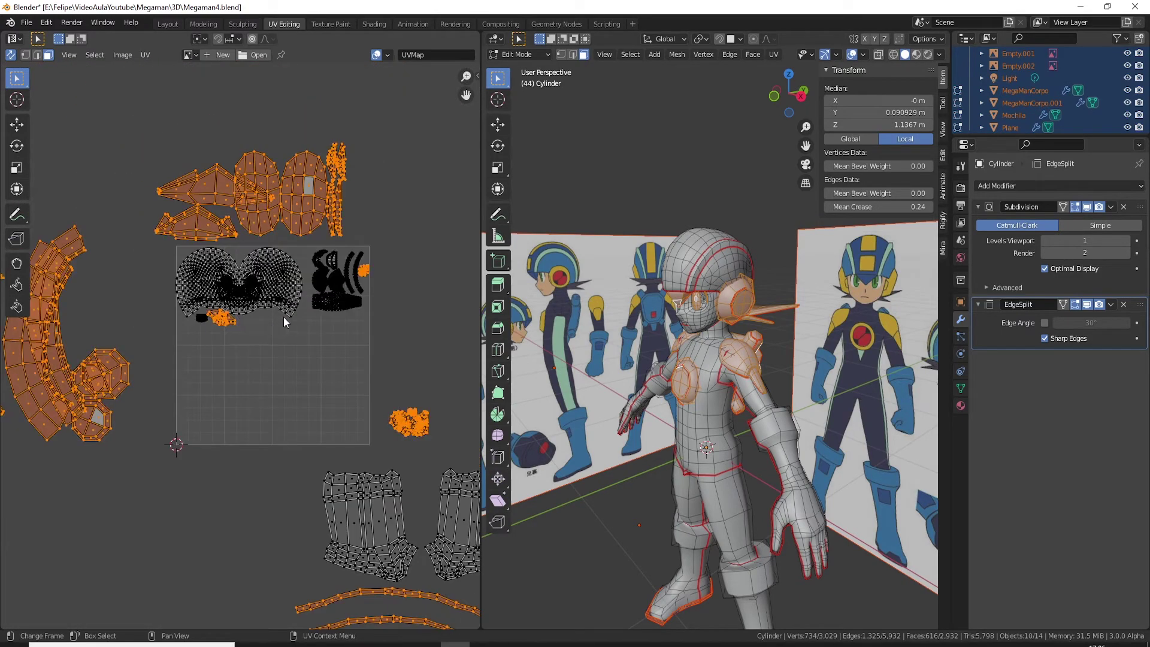
{"action": "middle_click_drag", "start_coordinate": [198, 169], "coordinate": [222, 173]}
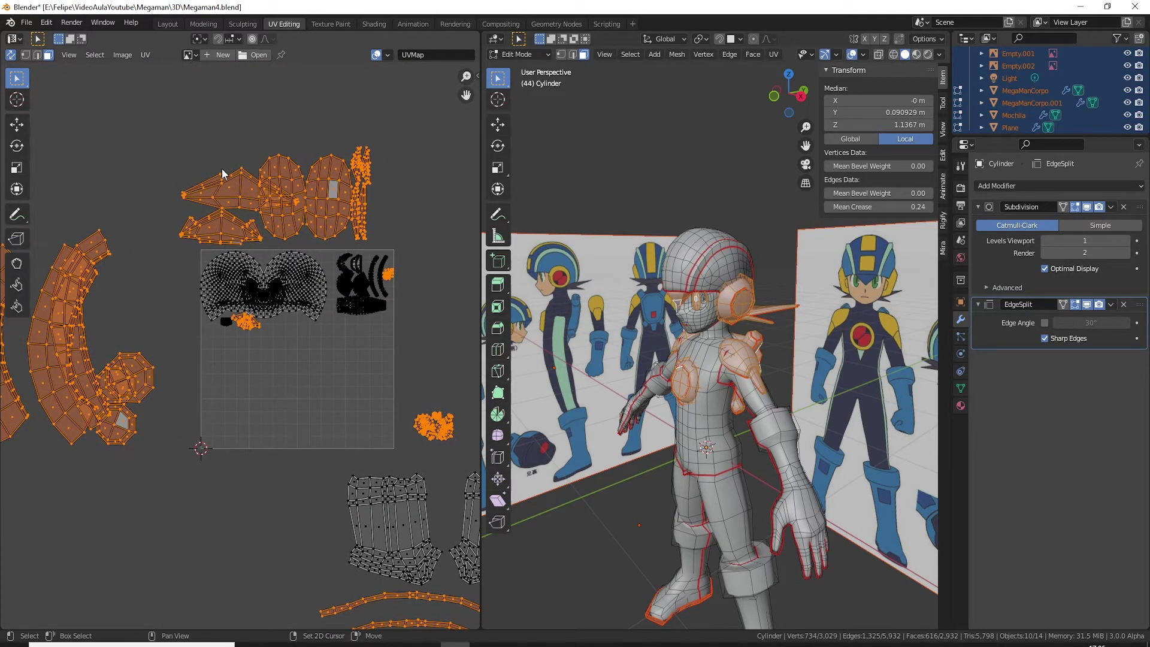
{"action": "left_click", "coordinate": [214, 188]}
{"action": "key", "text": "l"}
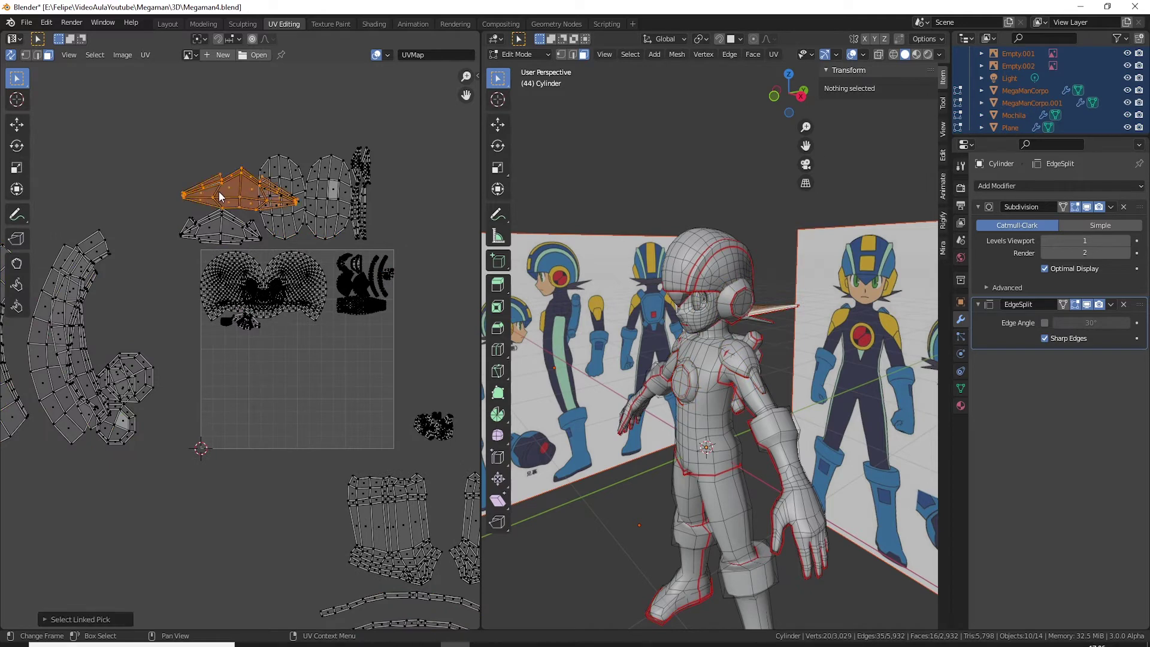
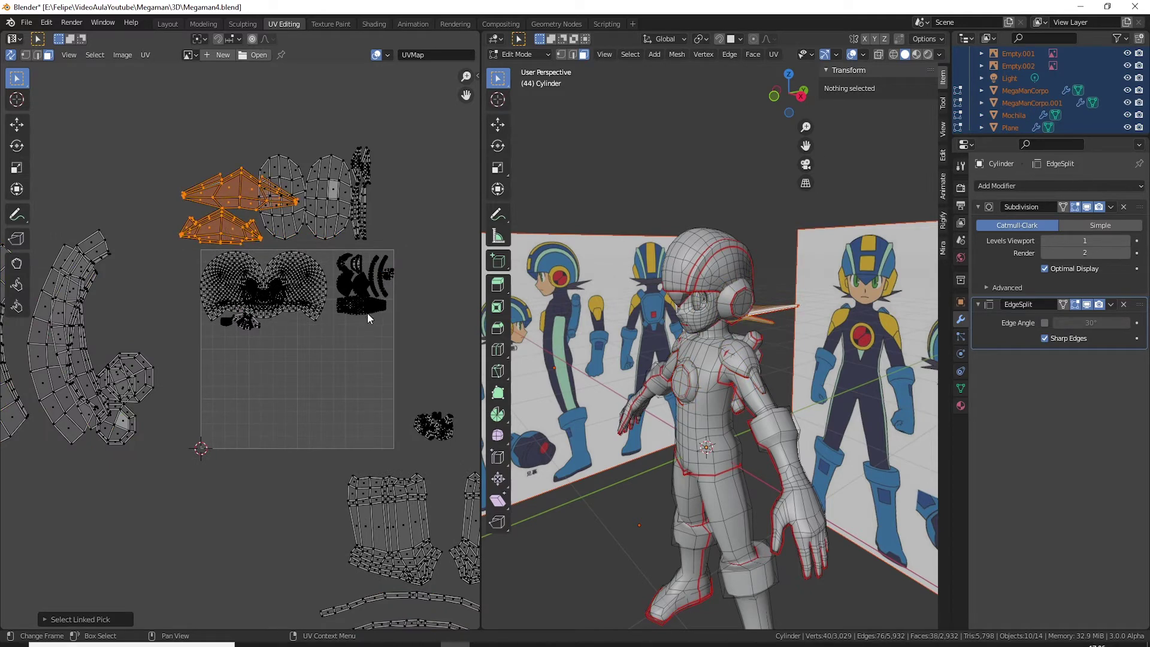
Step: Shrink the two pointed islands, move them into the UV square and rotate them
{"action": "key", "text": "s"}
{"action": "key", "text": "g"}
{"action": "left_click", "coordinate": [383, 357]}
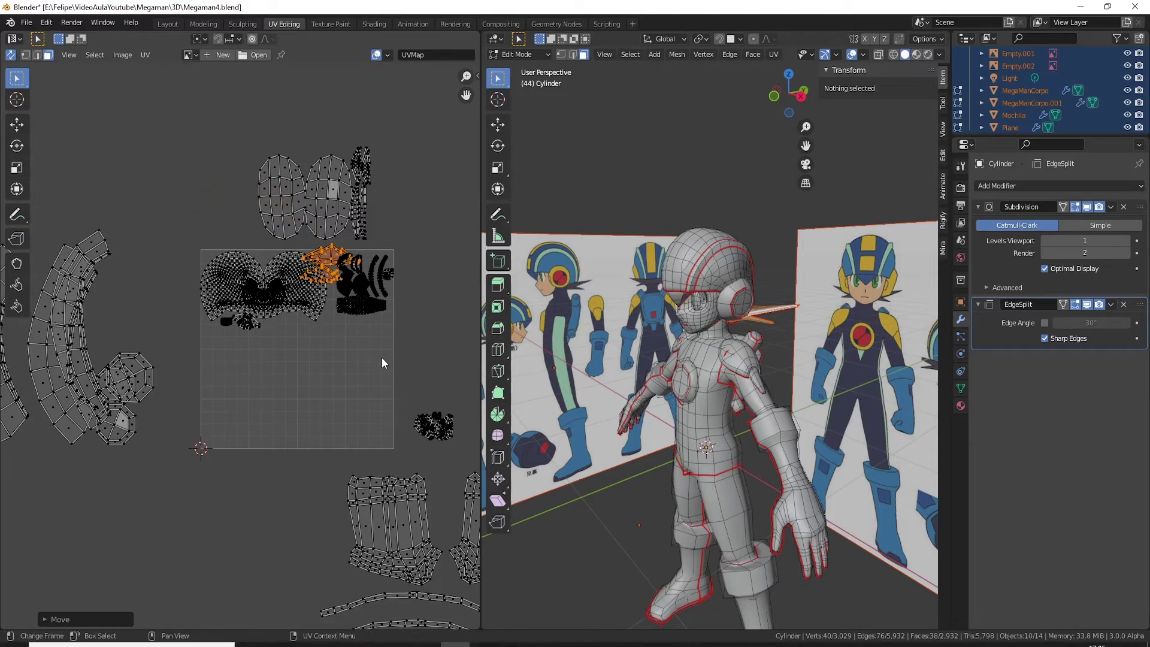
{"action": "middle_click_drag", "start_coordinate": [369, 339], "coordinate": [292, 333]}
{"action": "scroll", "coordinate": [292, 333], "scroll_direction": "up", "scroll_amount": 3}
{"action": "scroll", "coordinate": [312, 324], "scroll_direction": "up", "scroll_amount": 2}
{"action": "key", "text": "r"}
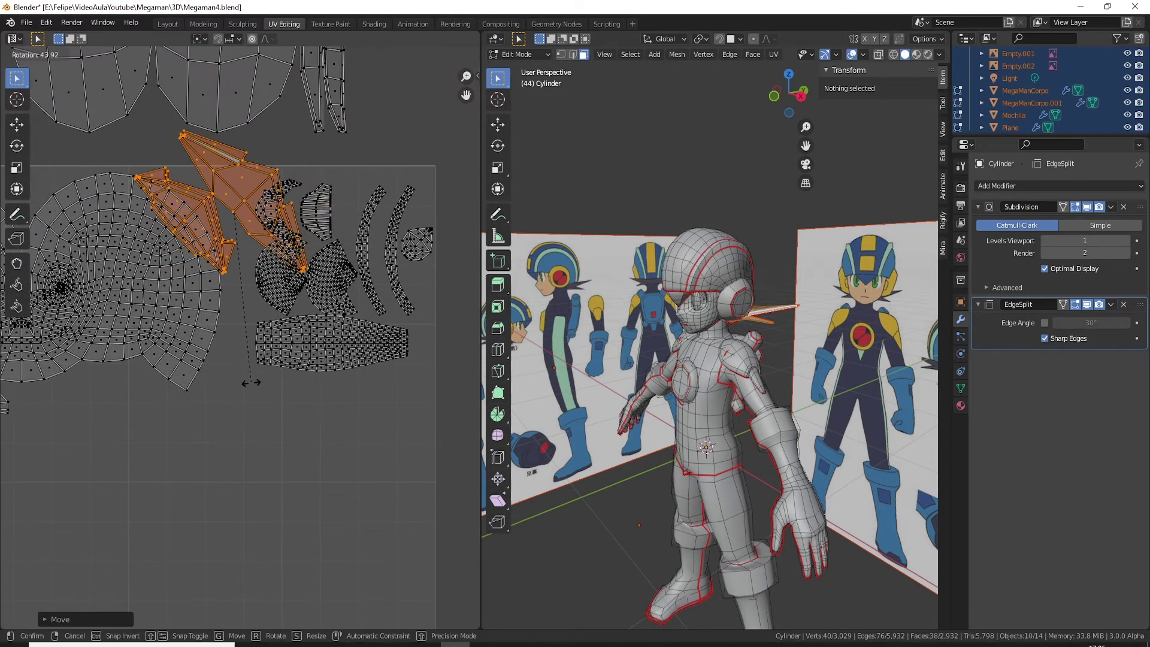
{"action": "left_click", "coordinate": [247, 369]}
Step: Shrink the pointed islands further and turn them about 90 degrees
{"action": "key", "text": "s"}
{"action": "left_click", "coordinate": [270, 325]}
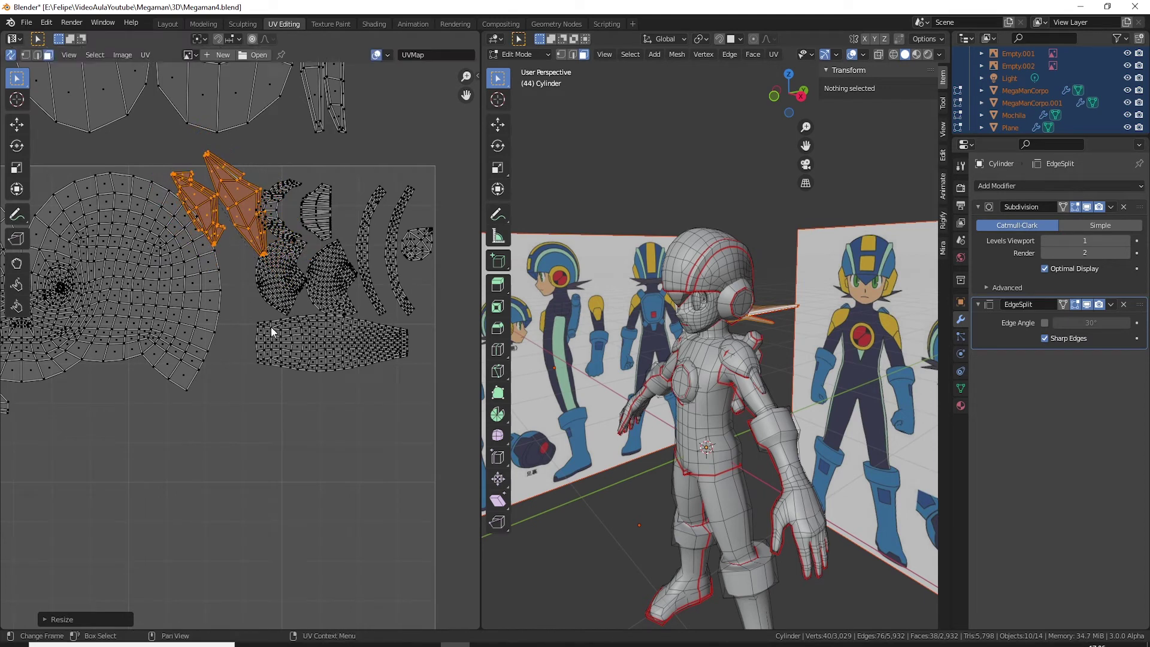
{"action": "middle_click_drag", "start_coordinate": [270, 326], "coordinate": [381, 354]}
{"action": "key", "text": "r"}
{"action": "left_click", "coordinate": [318, 371]}
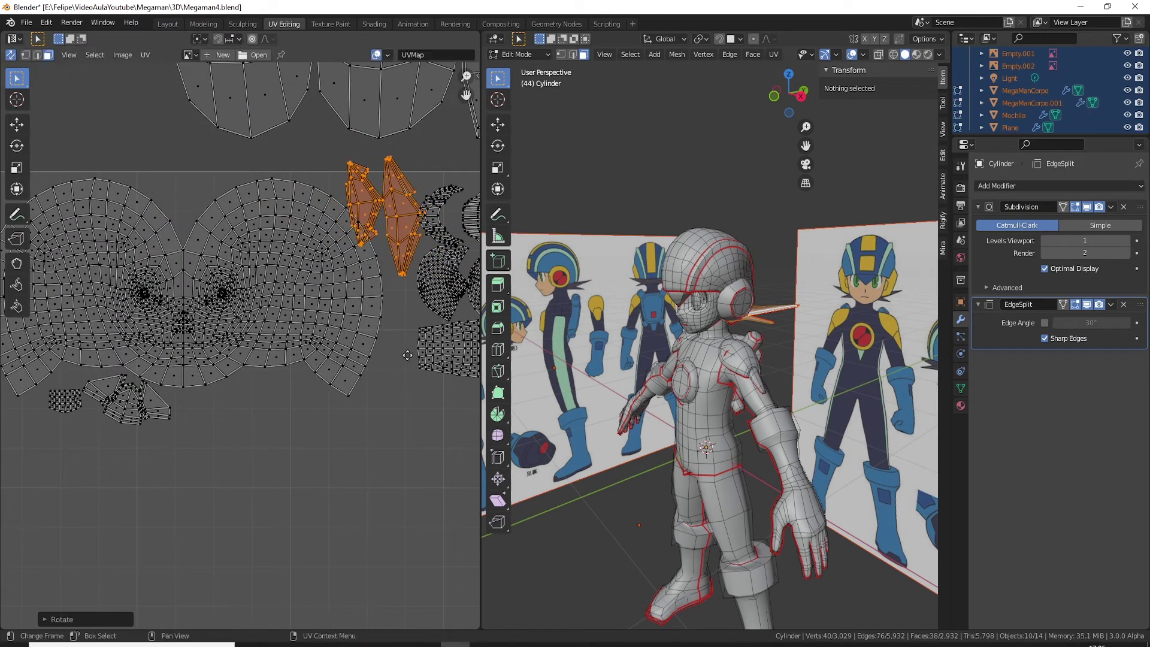
{"action": "key", "text": "g"}
{"action": "key", "text": "r"}
Step: Rotate and nudge the pointed islands into their final spot below the torso islands
{"action": "key", "text": "g"}
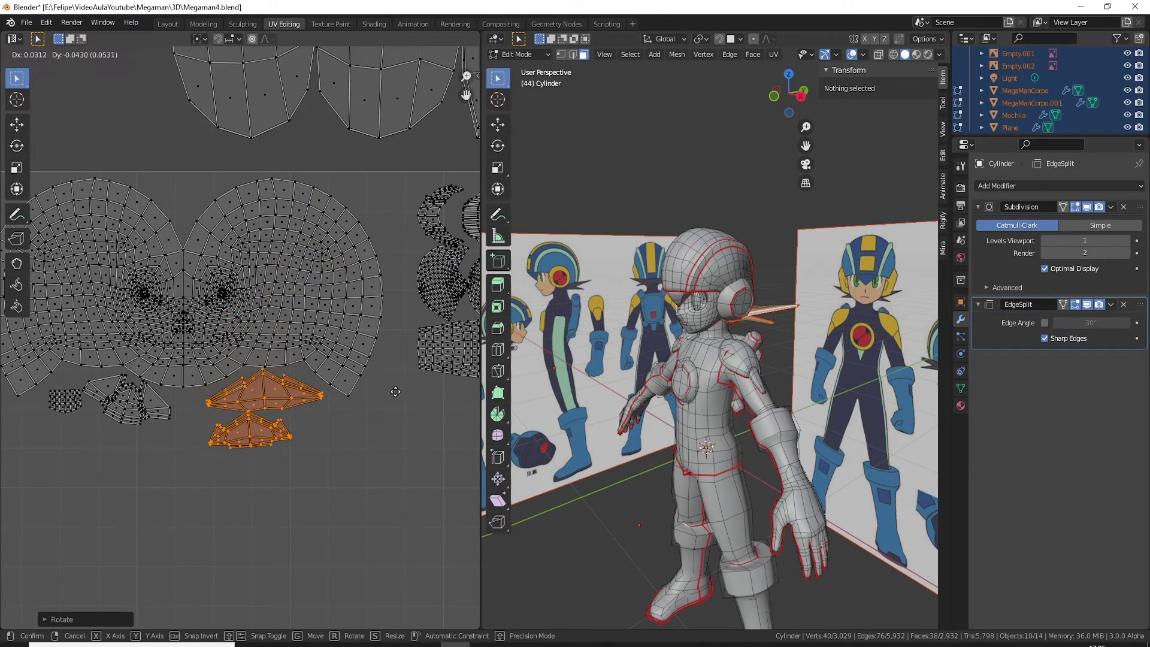
{"action": "left_click", "coordinate": [395, 391]}
{"action": "key", "text": "r"}
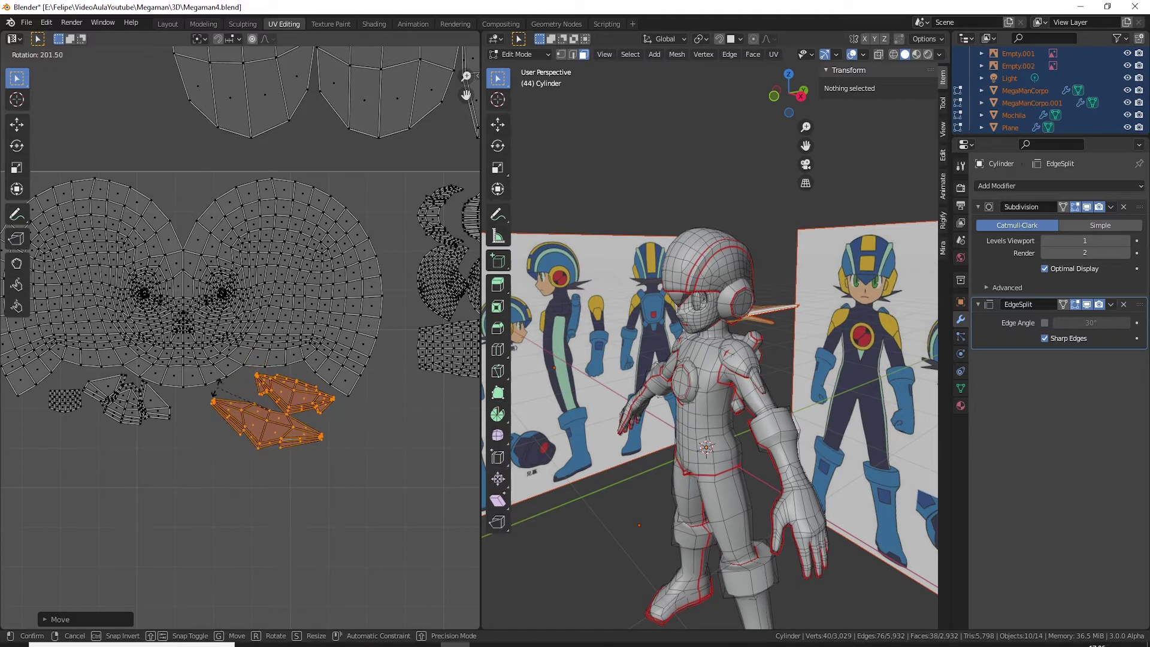
{"action": "left_click", "coordinate": [217, 404]}
{"action": "key", "text": "g"}
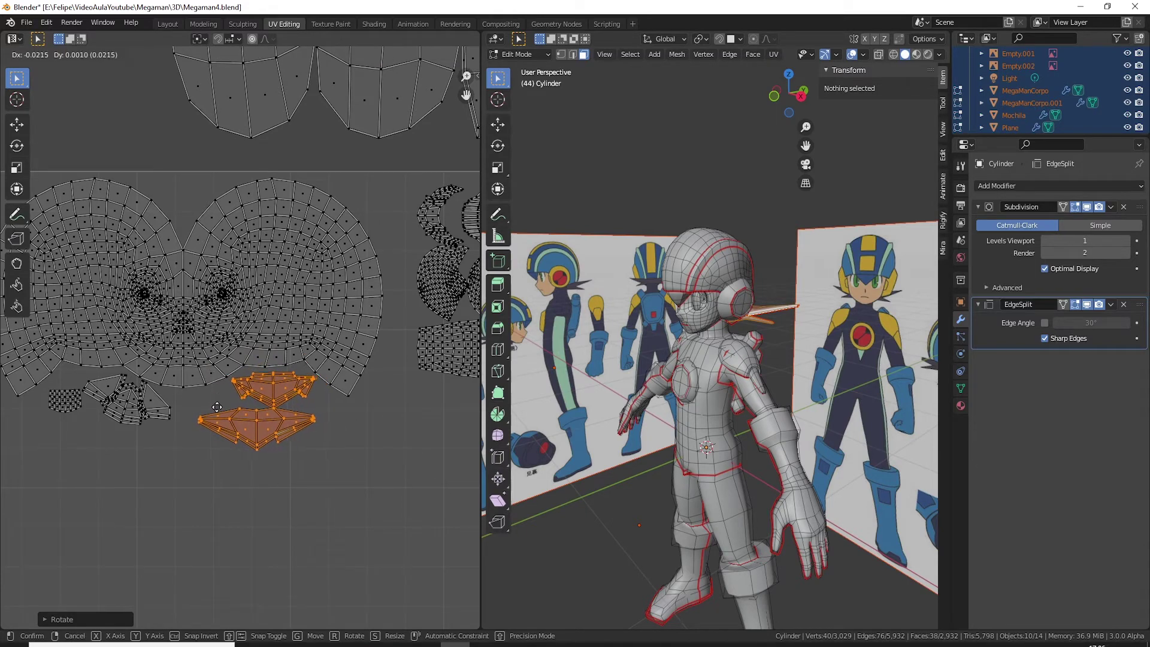
{"action": "left_click", "coordinate": [215, 407]}
{"action": "scroll", "coordinate": [293, 375], "scroll_direction": "down", "scroll_amount": 5}
Step: Box-select the two oval islands above the square, shrink them and drop them inside it
{"action": "scroll", "coordinate": [293, 375], "scroll_direction": "down", "scroll_amount": 1}
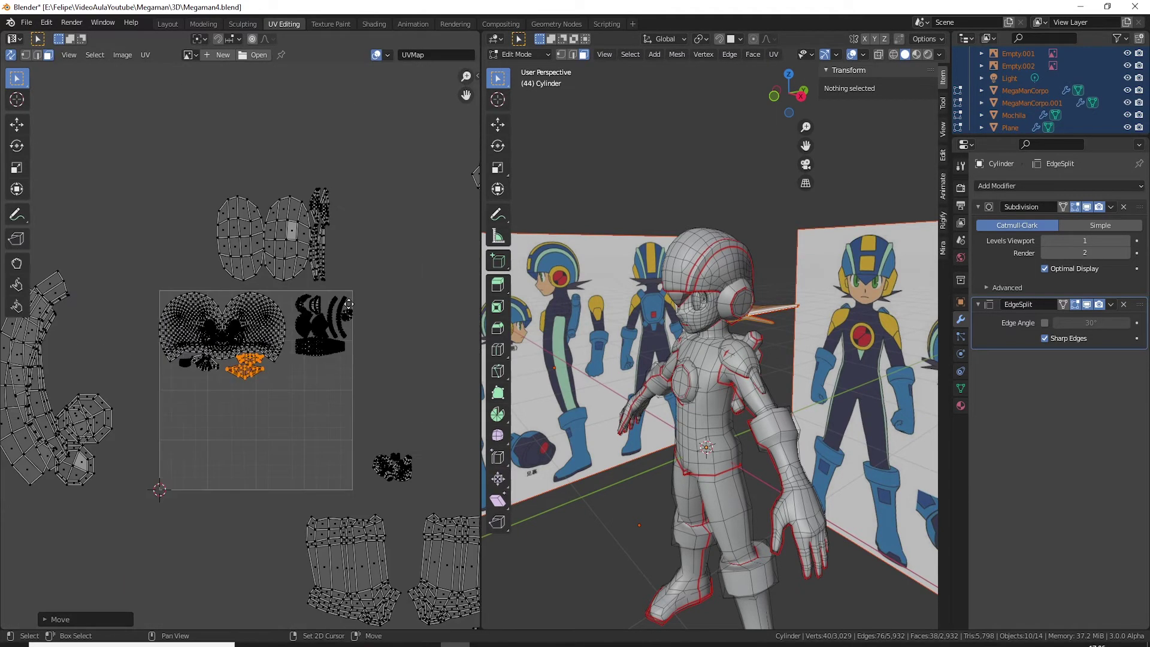
{"action": "left_click_drag", "start_coordinate": [185, 160], "coordinate": [340, 293]}
{"action": "key", "text": "s"}
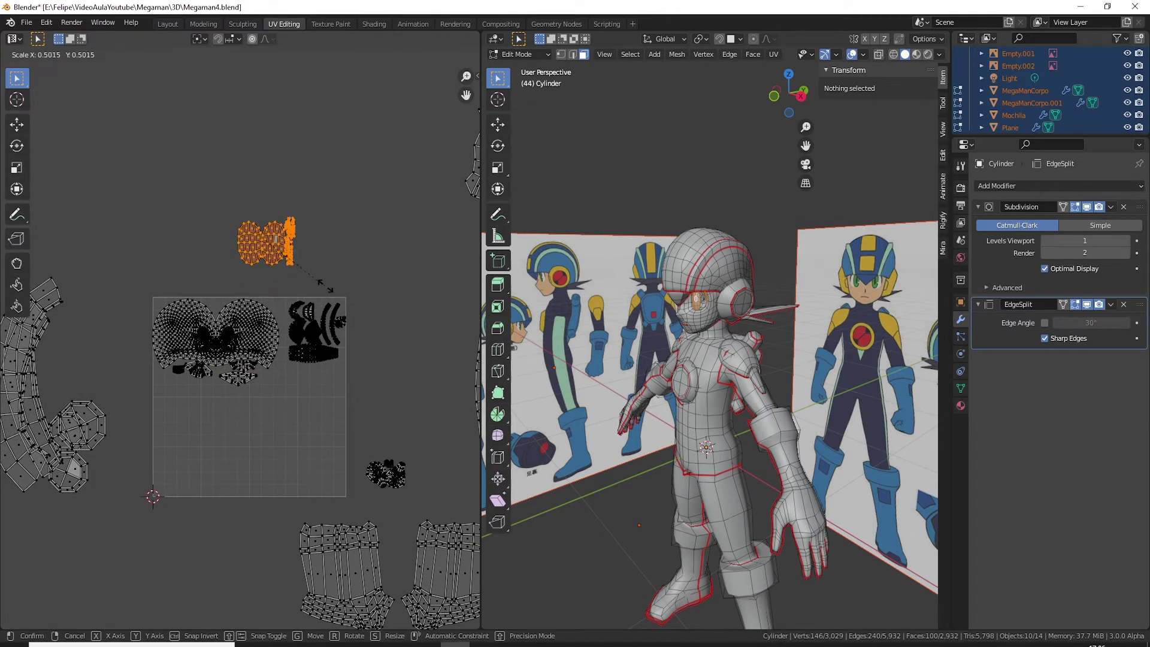
{"action": "left_click", "coordinate": [353, 324]}
{"action": "key", "text": "g"}
{"action": "left_click", "coordinate": [354, 420]}
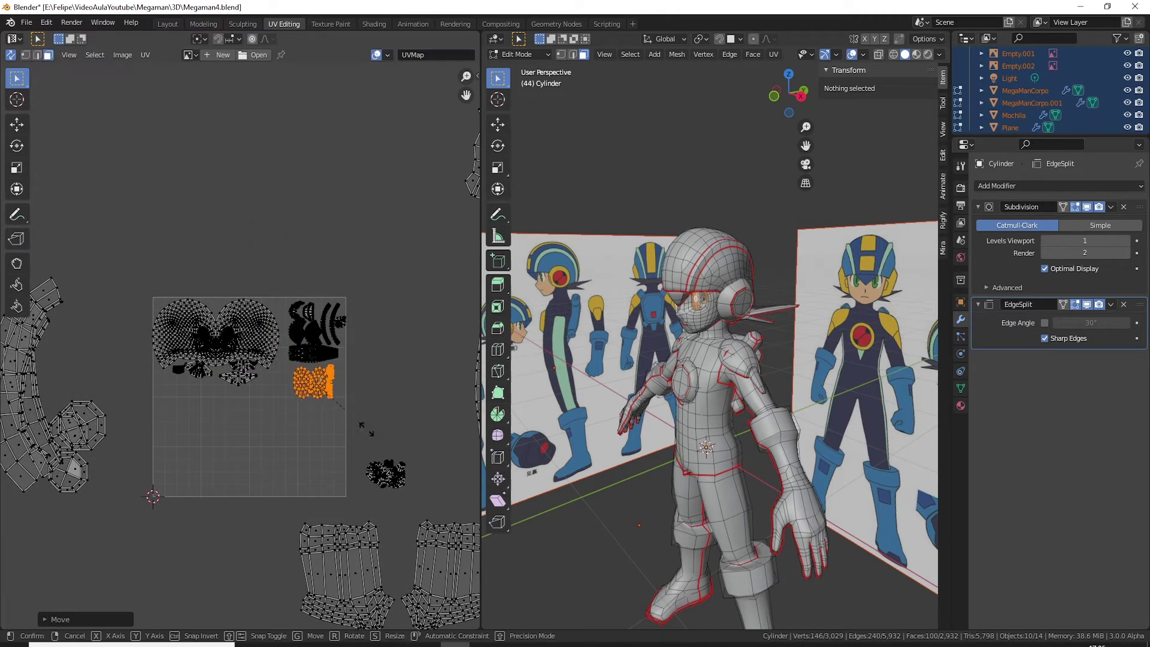
{"action": "key", "text": "s"}
{"action": "middle_click_drag", "start_coordinate": [333, 412], "coordinate": [337, 371]}
{"action": "scroll", "coordinate": [336, 372], "scroll_direction": "up", "scroll_amount": 4}
Step: Reposition the oval islands at the lower left, enlarge them slightly, then deselect them
{"action": "key", "text": "g"}
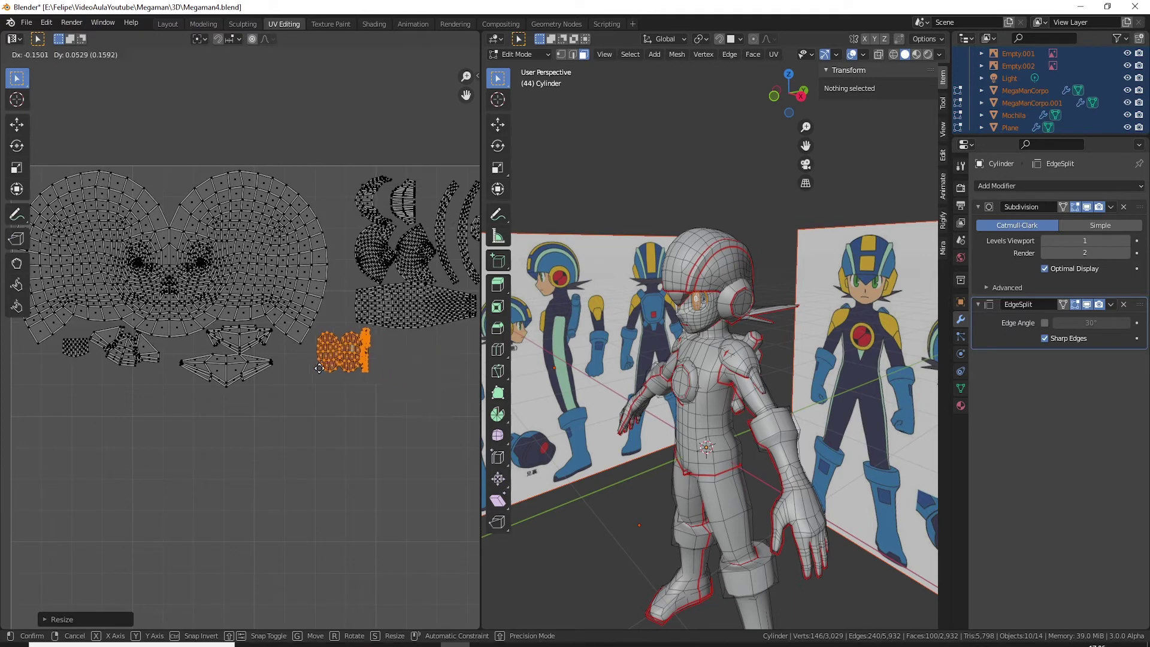
{"action": "left_click", "coordinate": [317, 372]}
{"action": "key", "text": "g"}
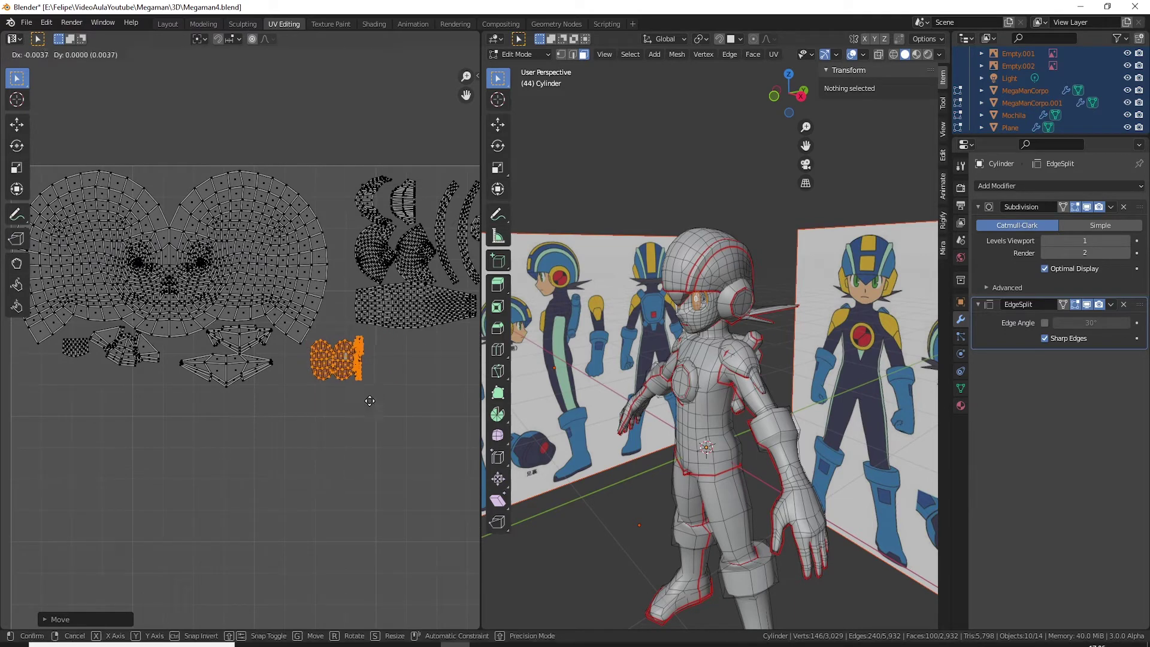
{"action": "left_click", "coordinate": [95, 446]}
{"action": "key", "text": "s"}
{"action": "left_click", "coordinate": [228, 505]}
{"action": "key", "text": "g"}
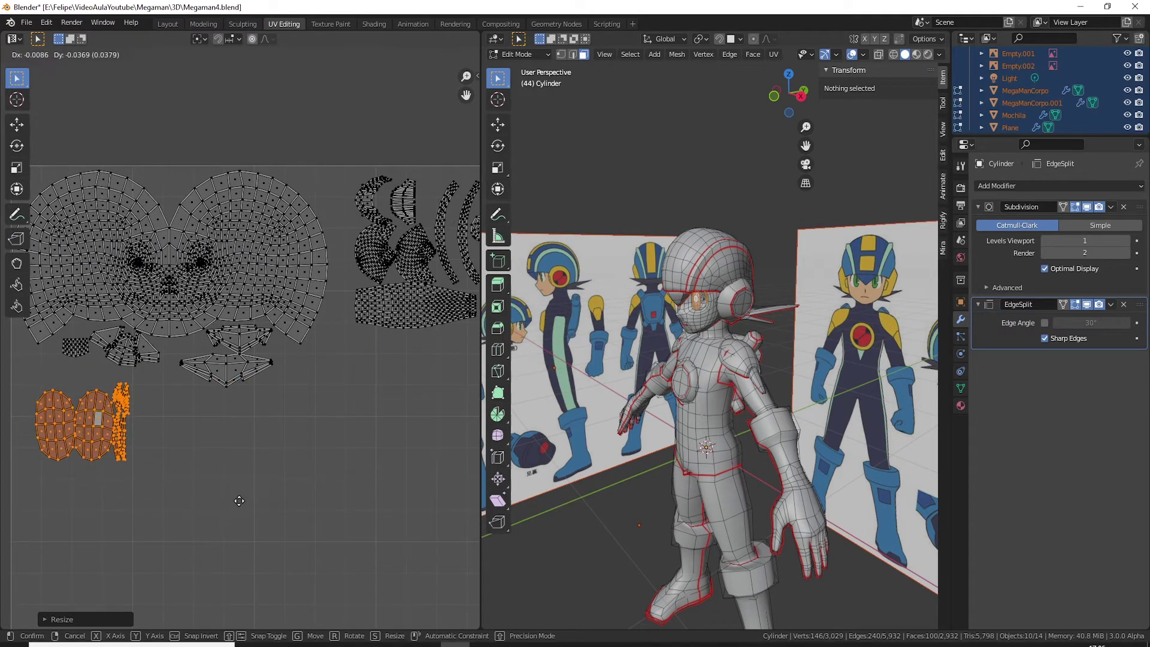
{"action": "left_click", "coordinate": [215, 489]}
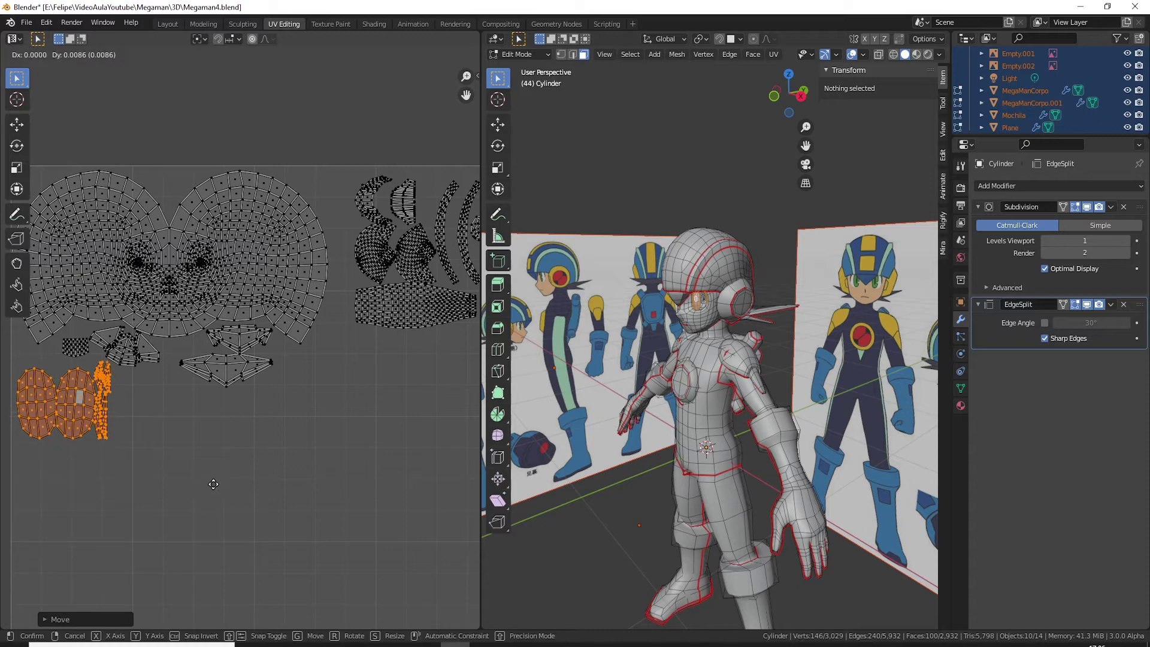
{"action": "left_click", "coordinate": [106, 421]}
{"action": "scroll", "coordinate": [130, 441], "scroll_direction": "down", "scroll_amount": 3}
Step: Select both boot islands with L, move them into the square and shrink them
{"action": "scroll", "coordinate": [154, 438], "scroll_direction": "down", "scroll_amount": 2}
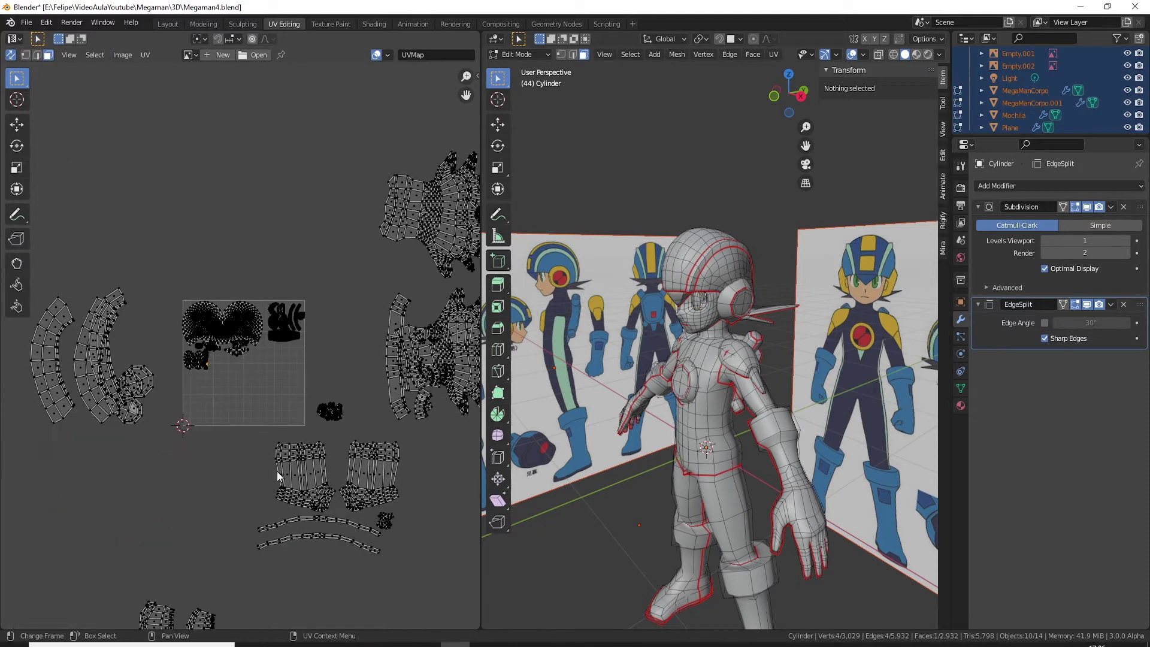
{"action": "scroll", "coordinate": [271, 436], "scroll_direction": "down", "scroll_amount": 1}
{"action": "key", "text": "l"}
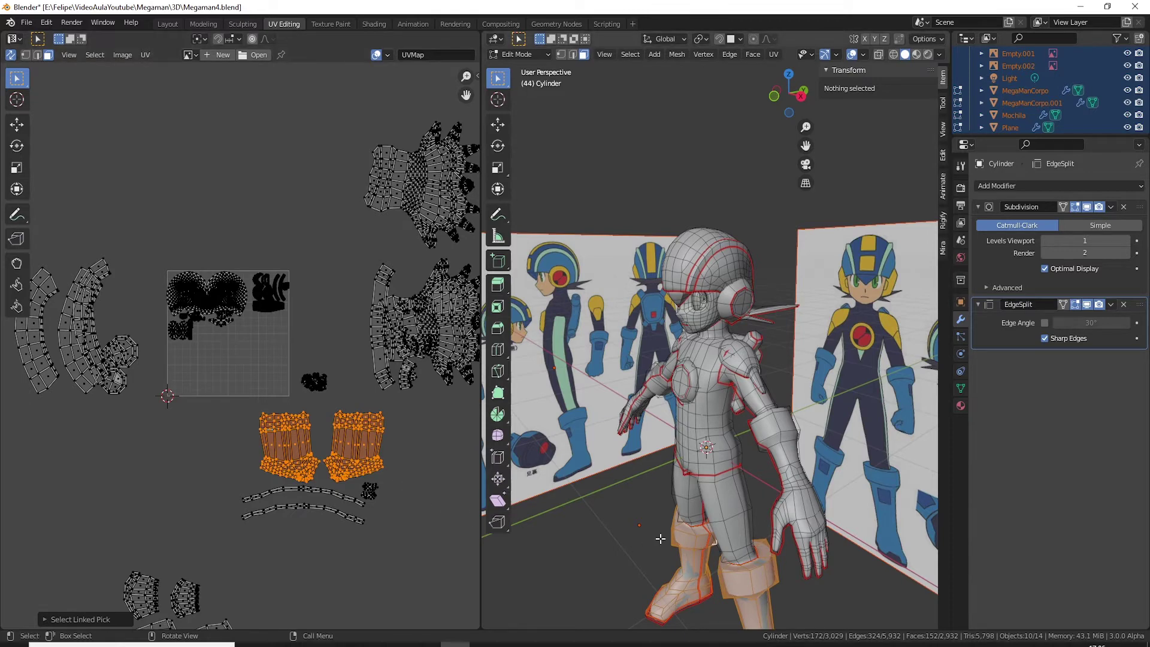
{"action": "key", "text": "g"}
{"action": "left_click", "coordinate": [327, 433]}
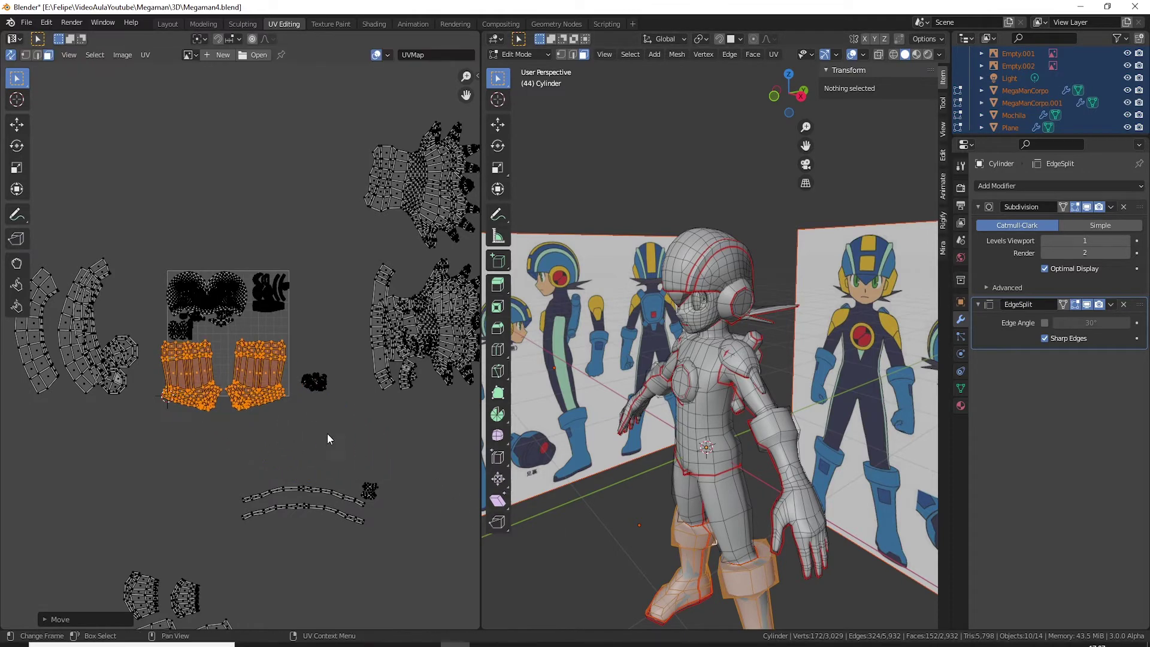
{"action": "key", "text": "s"}
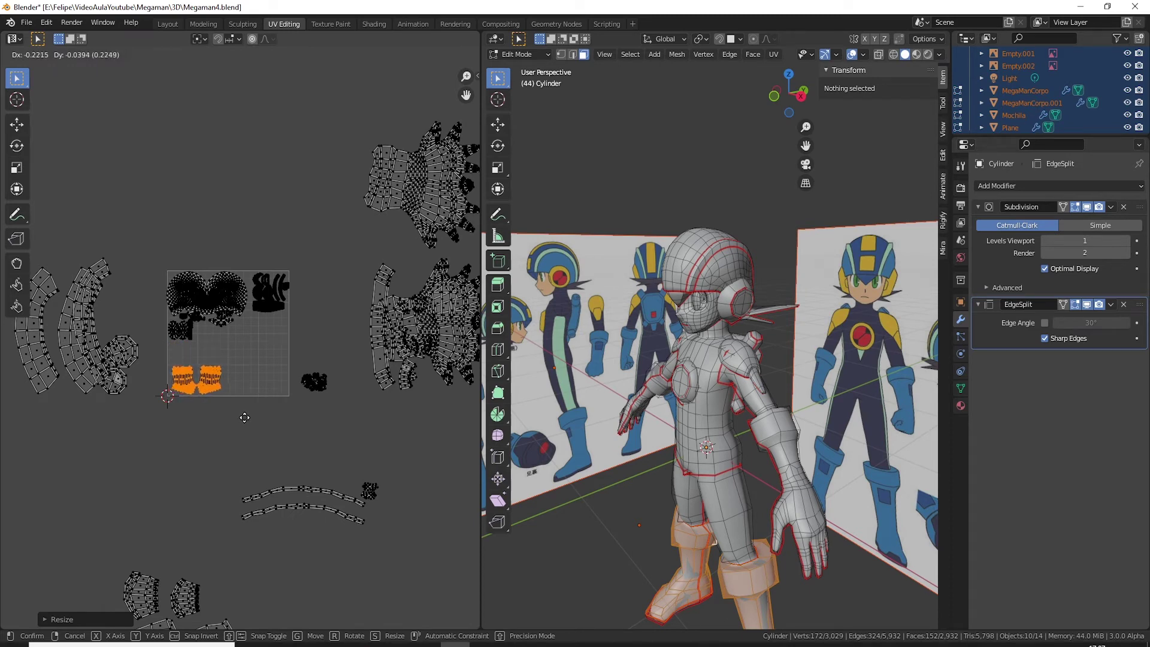
{"action": "left_click", "coordinate": [245, 417]}
{"action": "middle_click_drag", "start_coordinate": [320, 491], "coordinate": [291, 469]}
{"action": "left_click_drag", "start_coordinate": [185, 438], "coordinate": [369, 530]}
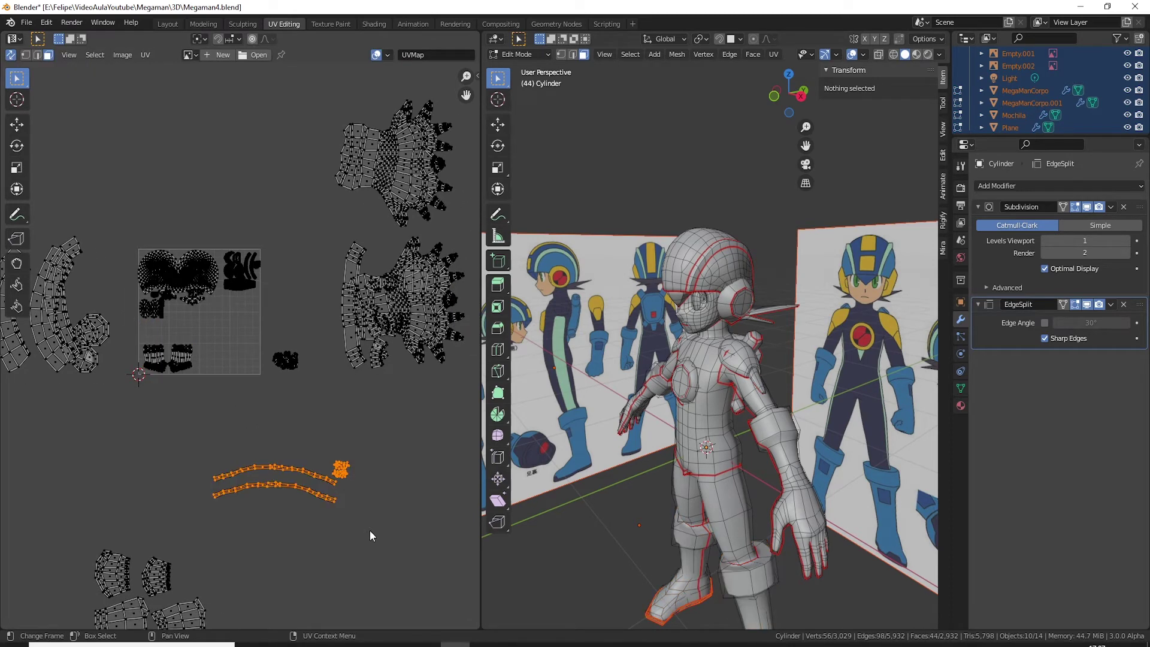
Step: Shrink the stripe islands and shift them down-left beside the UV square
{"action": "key", "text": "g"}
{"action": "left_click", "coordinate": [256, 386]}
{"action": "key", "text": "s"}
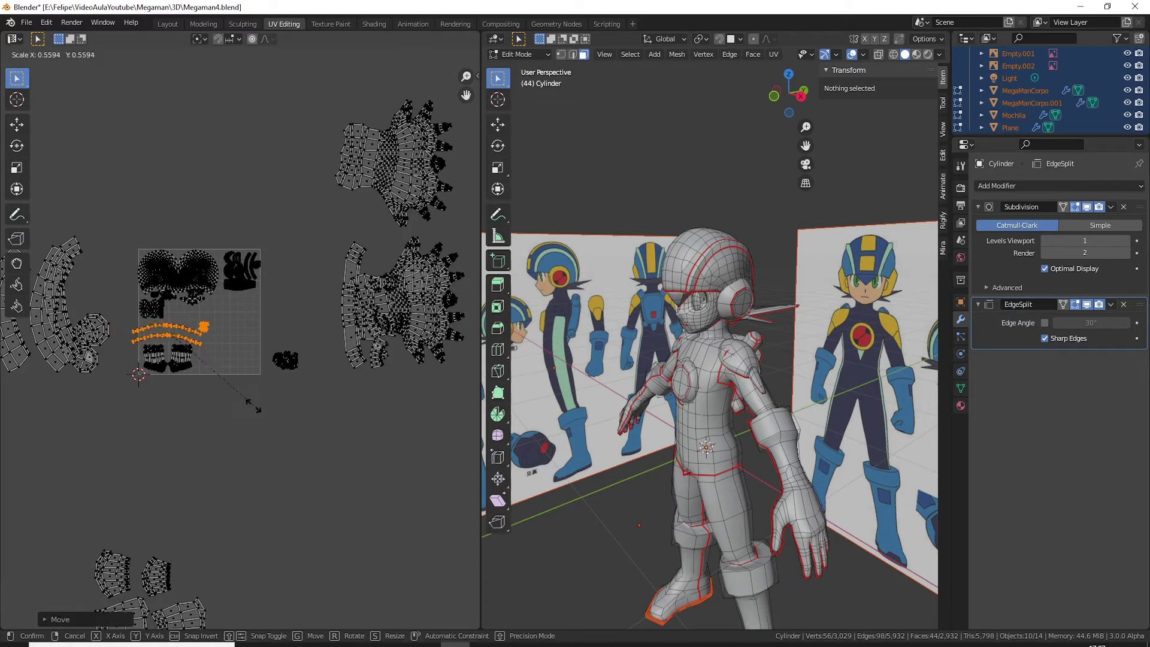
{"action": "left_click", "coordinate": [226, 396]}
{"action": "scroll", "coordinate": [208, 402], "scroll_direction": "up", "scroll_amount": 2}
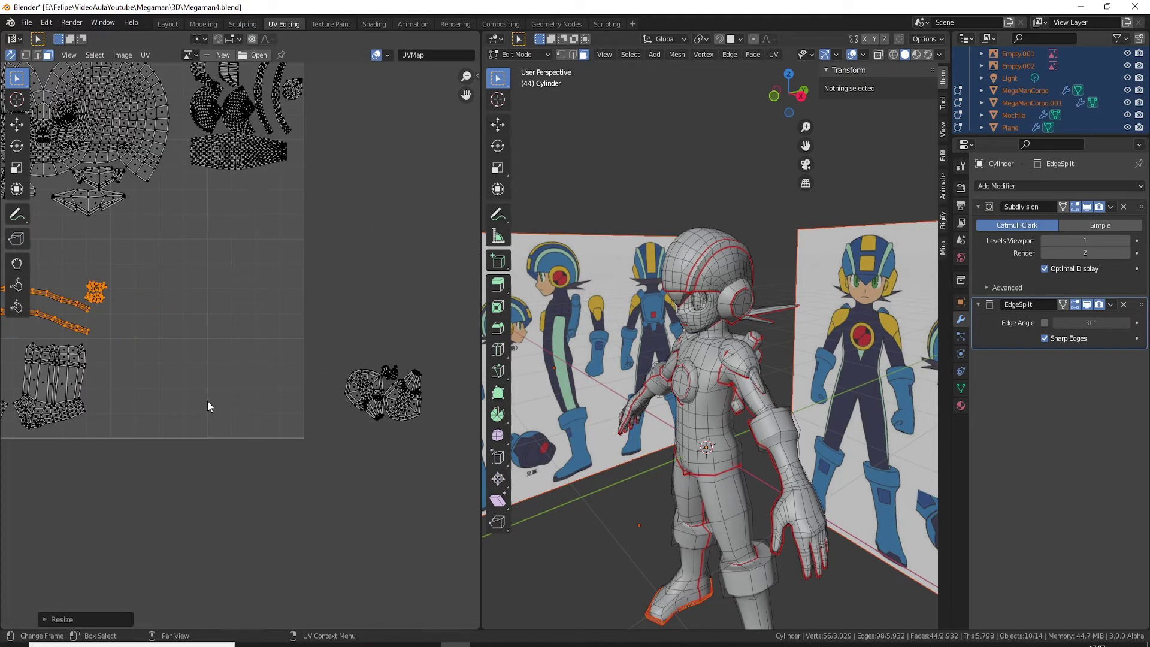
{"action": "scroll", "coordinate": [321, 423], "scroll_direction": "up", "scroll_amount": 2}
{"action": "scroll", "coordinate": [306, 429], "scroll_direction": "up", "scroll_amount": 2}
{"action": "key", "text": "g"}
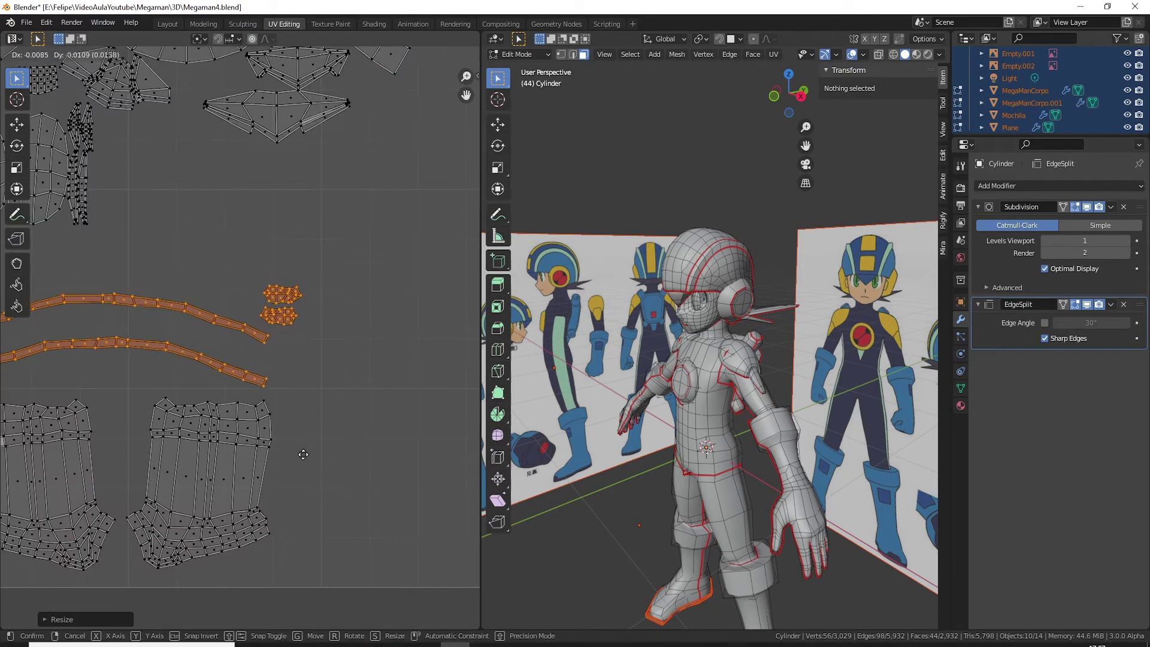
{"action": "left_click", "coordinate": [299, 461]}
{"action": "middle_click_drag", "start_coordinate": [298, 461], "coordinate": [349, 448]}
{"action": "scroll", "coordinate": [381, 527], "scroll_direction": "down", "scroll_amount": 1}
Step: Move all the lower islands together, then select and move the two arc stripes
{"action": "left_click_drag", "start_coordinate": [383, 533], "coordinate": [66, 273]}
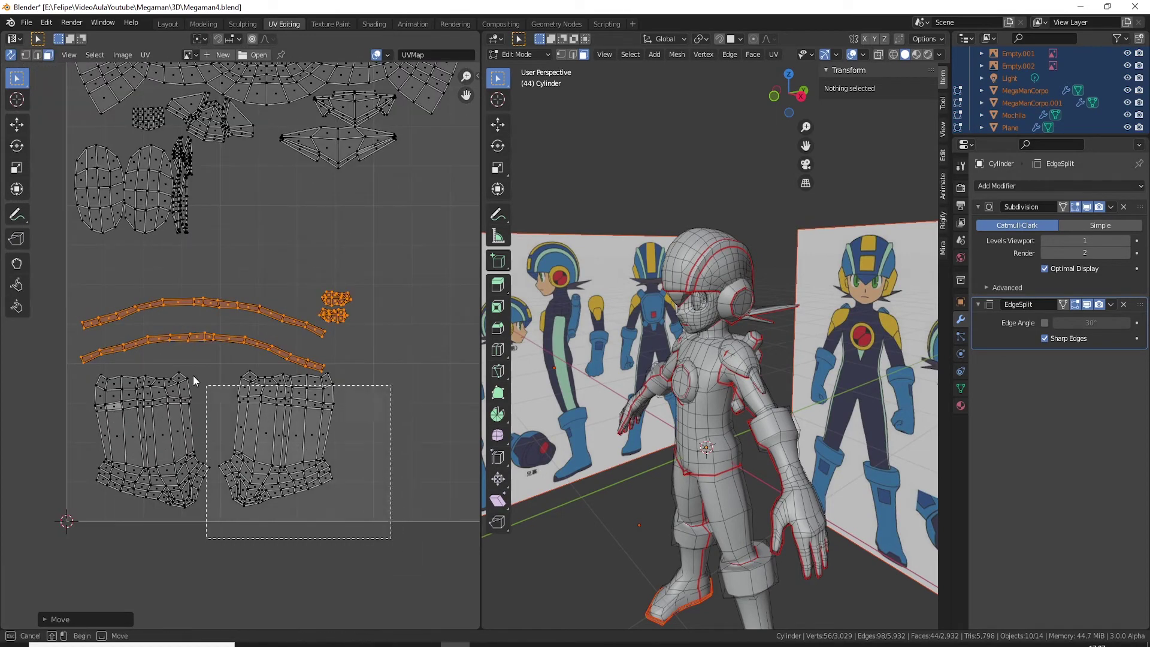
{"action": "key", "text": "g"}
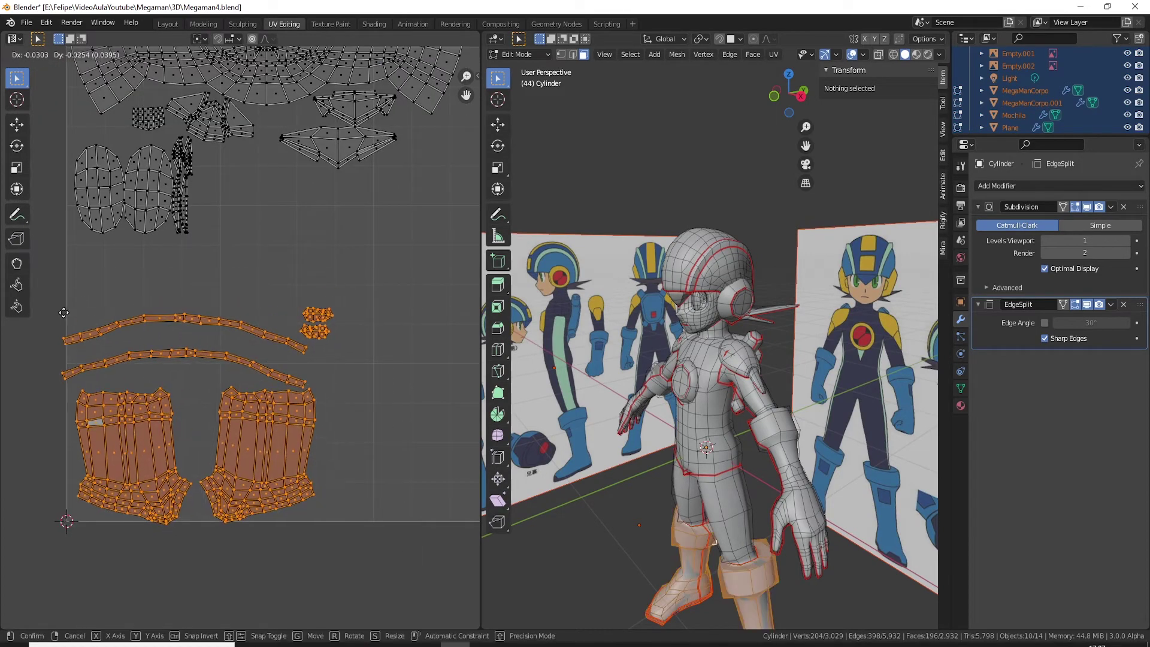
{"action": "left_click", "coordinate": [66, 307]}
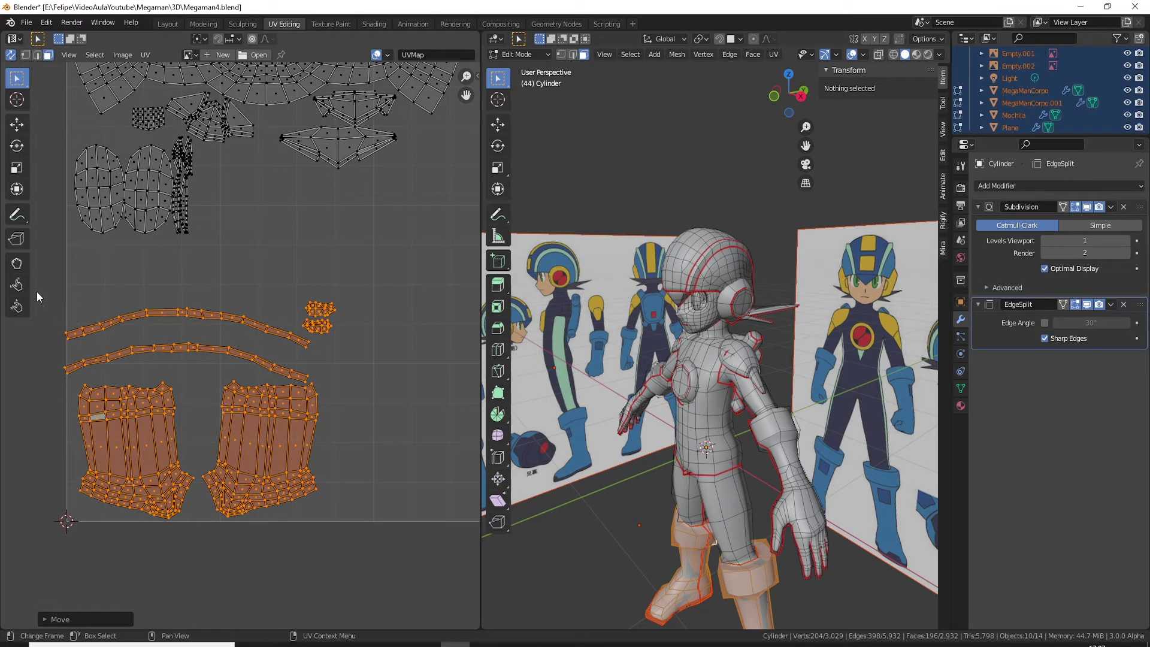
{"action": "left_click_drag", "start_coordinate": [37, 292], "coordinate": [159, 351]}
{"action": "key", "text": "l"}
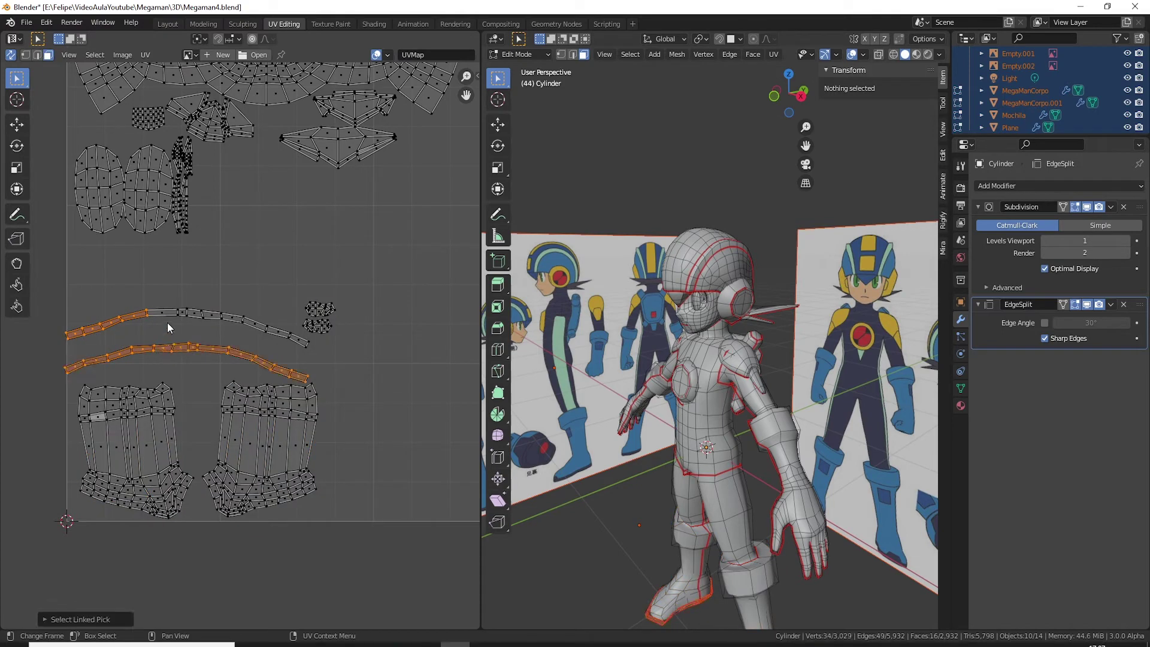
{"action": "key", "text": "l"}
{"action": "key", "text": "g"}
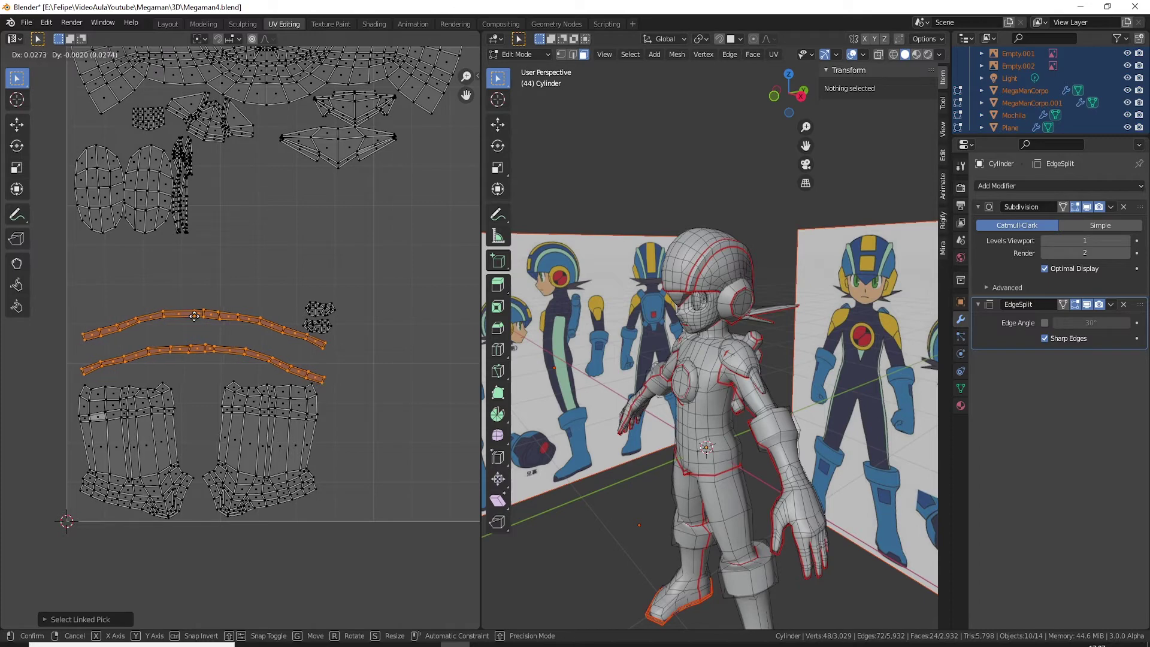
{"action": "left_click", "coordinate": [194, 316]}
Step: Rotate the arc stripes and nudge them into place
{"action": "key", "text": "r"}
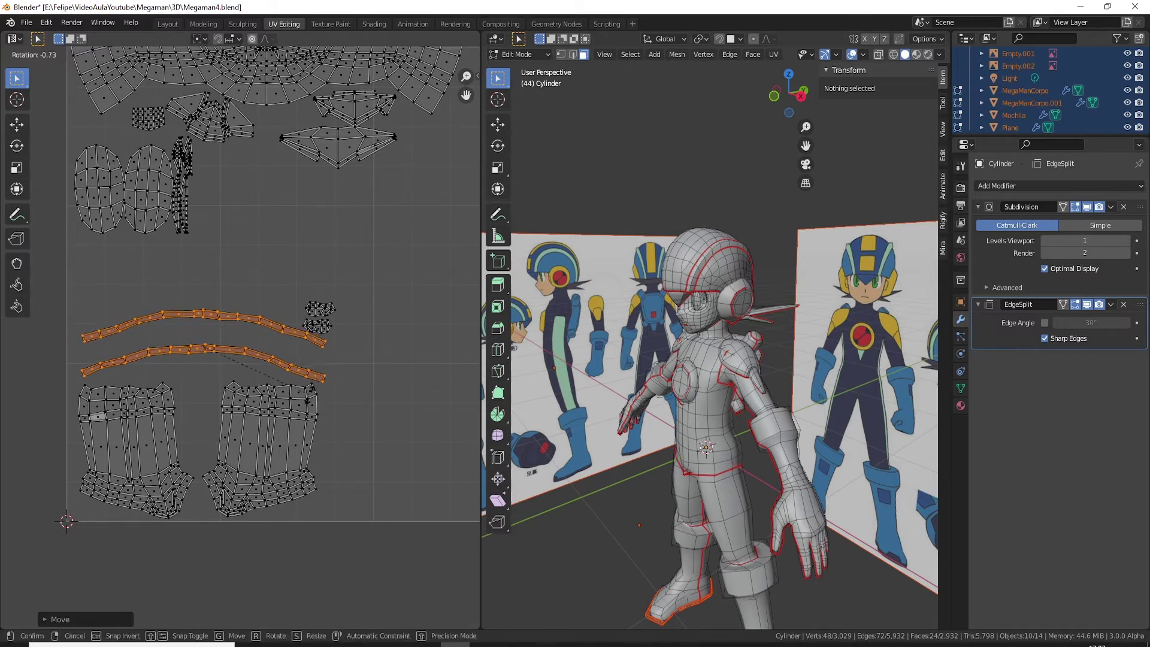
{"action": "left_click", "coordinate": [139, 318]}
{"action": "key", "text": "g"}
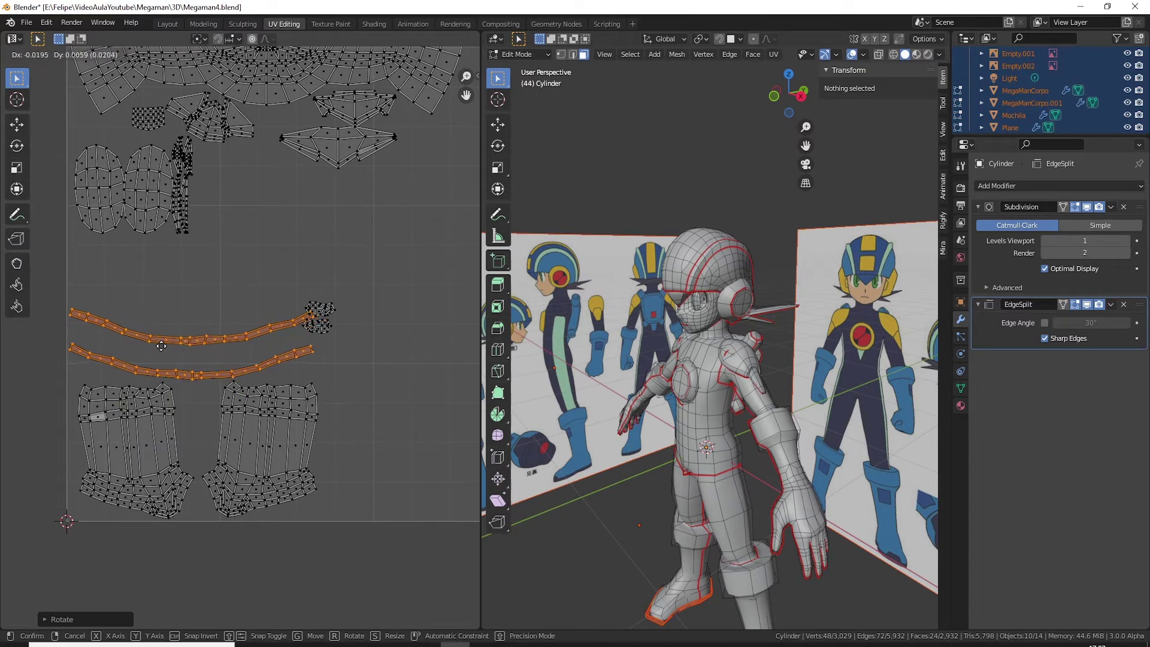
{"action": "left_click", "coordinate": [164, 346]}
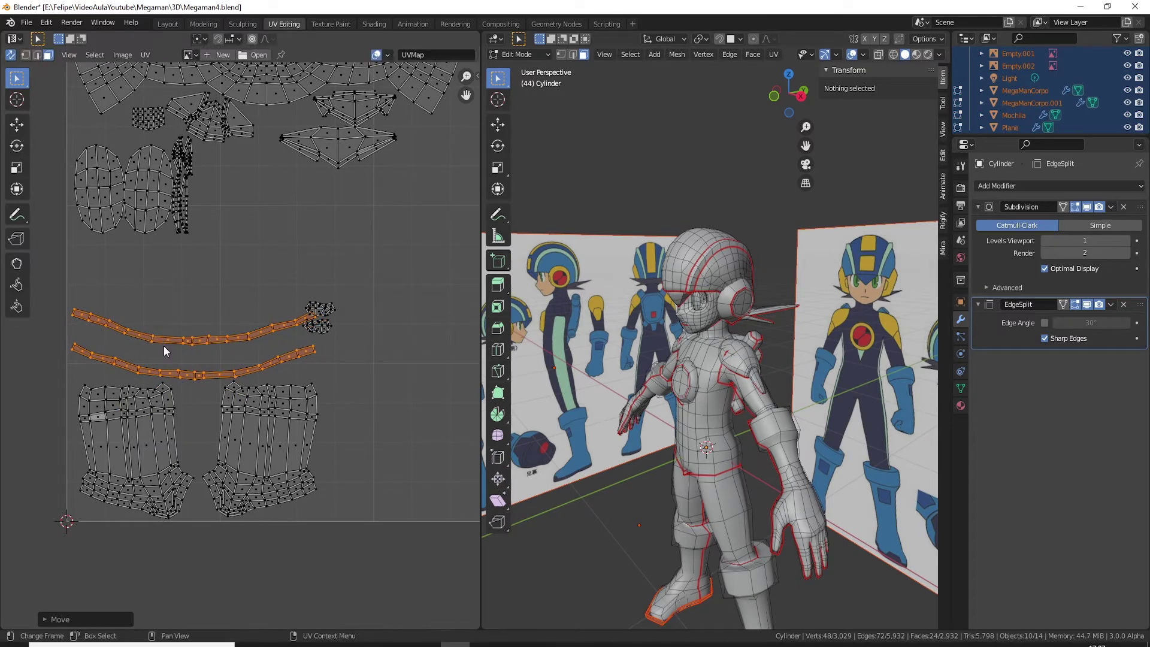
Step: Move the small island between the leg islands, rotate it slightly, and cancel the resize
{"action": "left_click", "coordinate": [330, 315]}
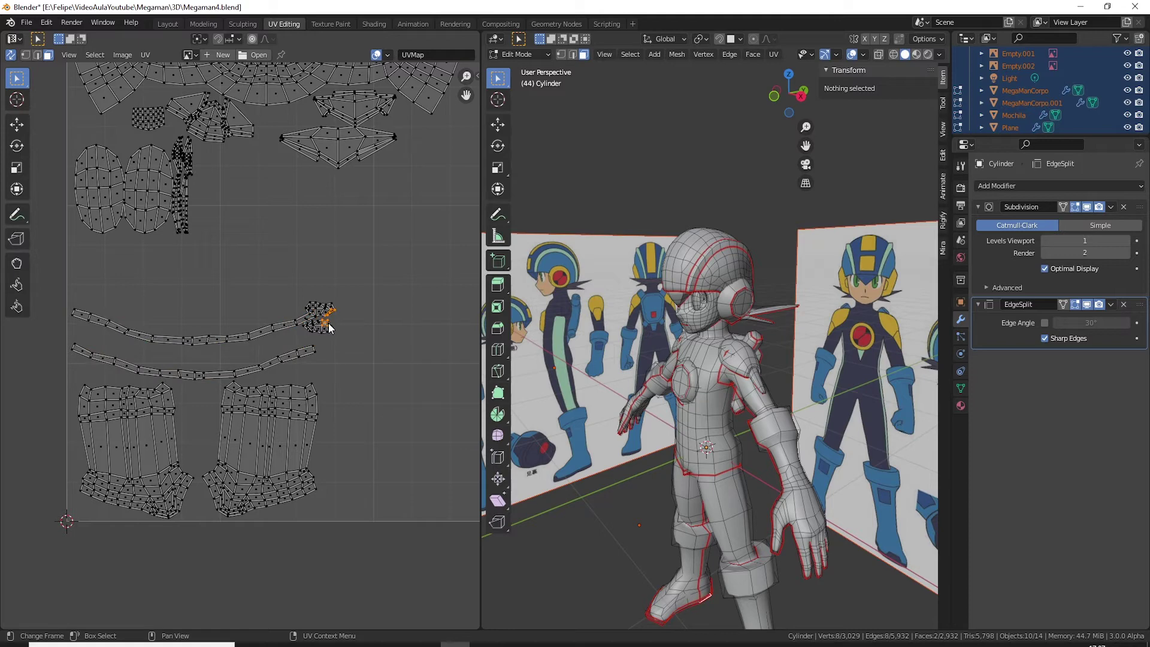
{"action": "key", "text": "l"}
{"action": "key", "text": "g"}
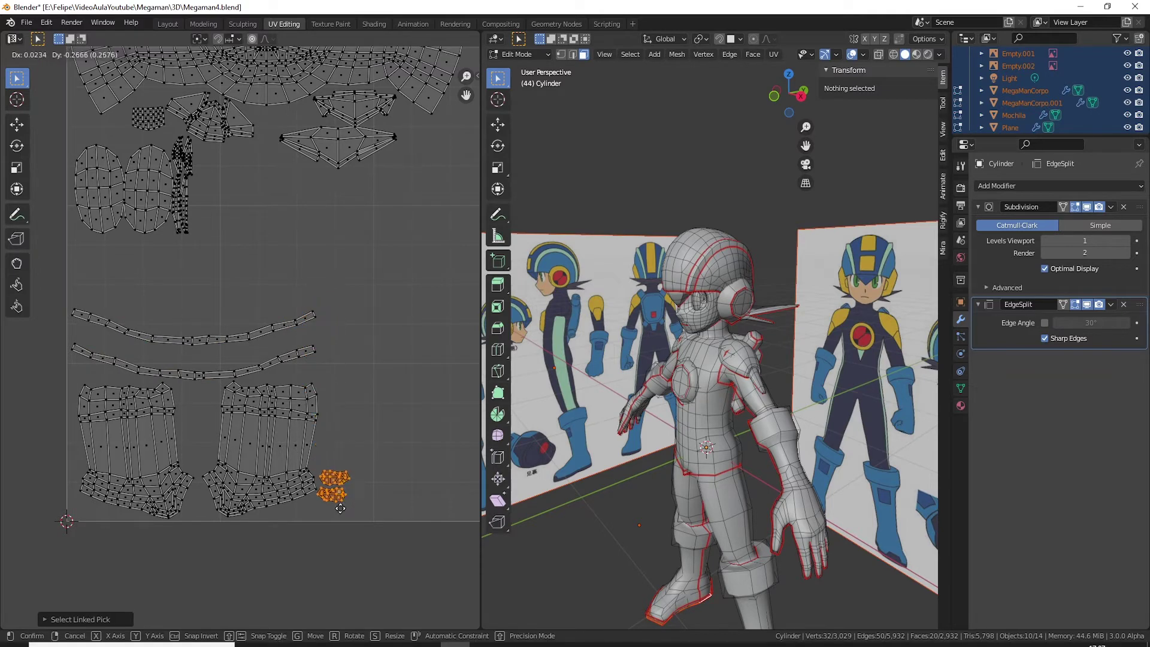
{"action": "left_click", "coordinate": [340, 509]}
{"action": "key", "text": "g"}
{"action": "key", "text": "r"}
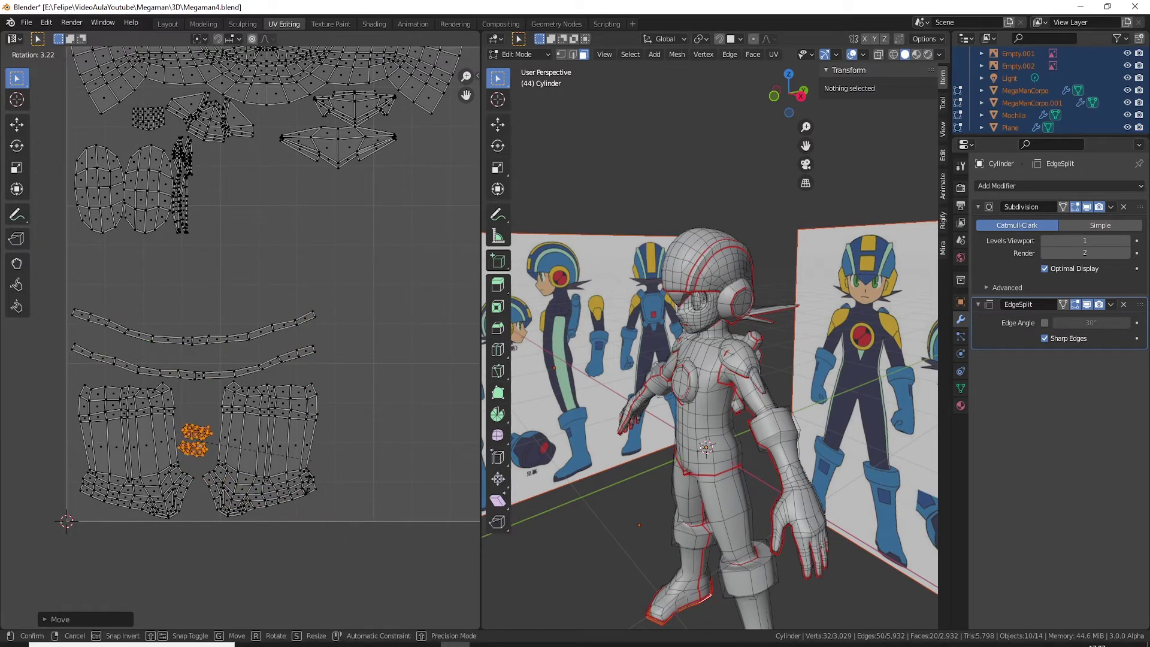
{"action": "left_click", "coordinate": [187, 554]}
{"action": "key", "text": "g"}
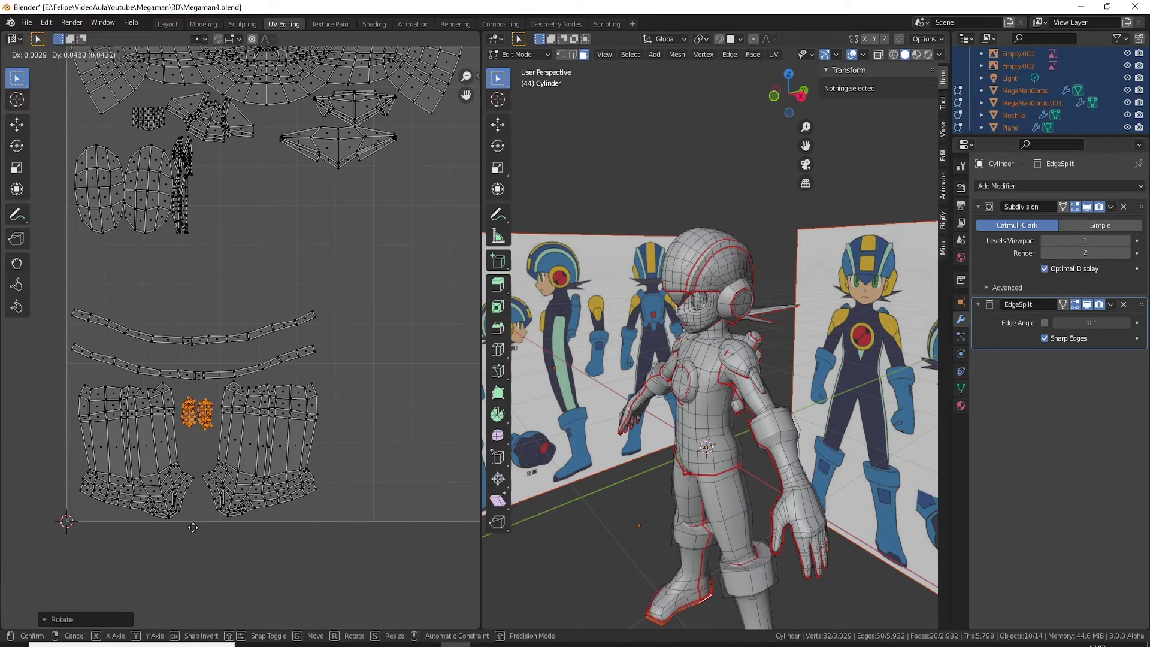
{"action": "left_click", "coordinate": [193, 527]}
{"action": "key", "text": "s"}
{"action": "right_click", "coordinate": [207, 573]}
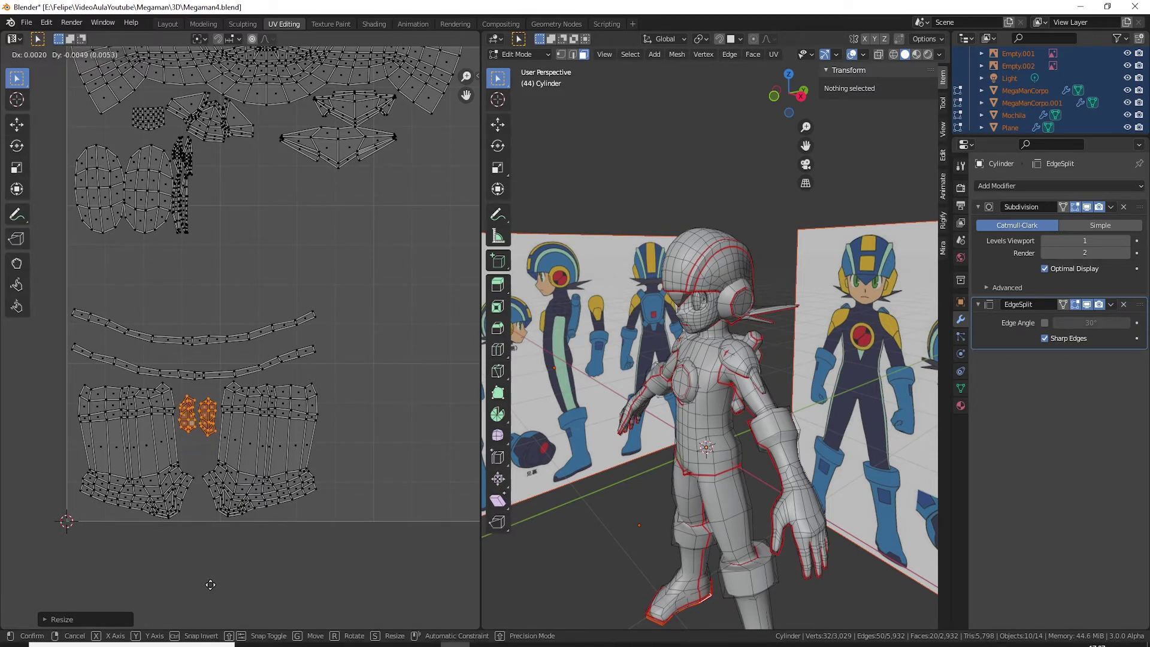
{"action": "scroll", "coordinate": [256, 495], "scroll_direction": "down", "scroll_amount": 5}
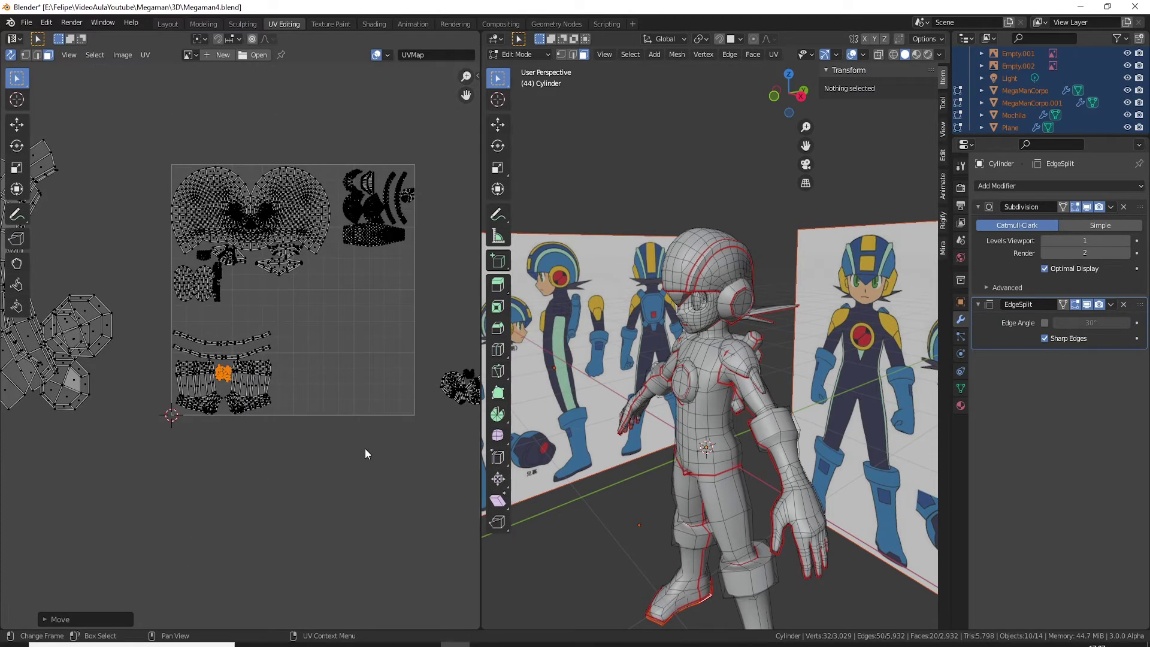
Step: Box-select the shoulder island outside the square and place it in the upper-right
{"action": "middle_click_drag", "start_coordinate": [369, 449], "coordinate": [272, 427]}
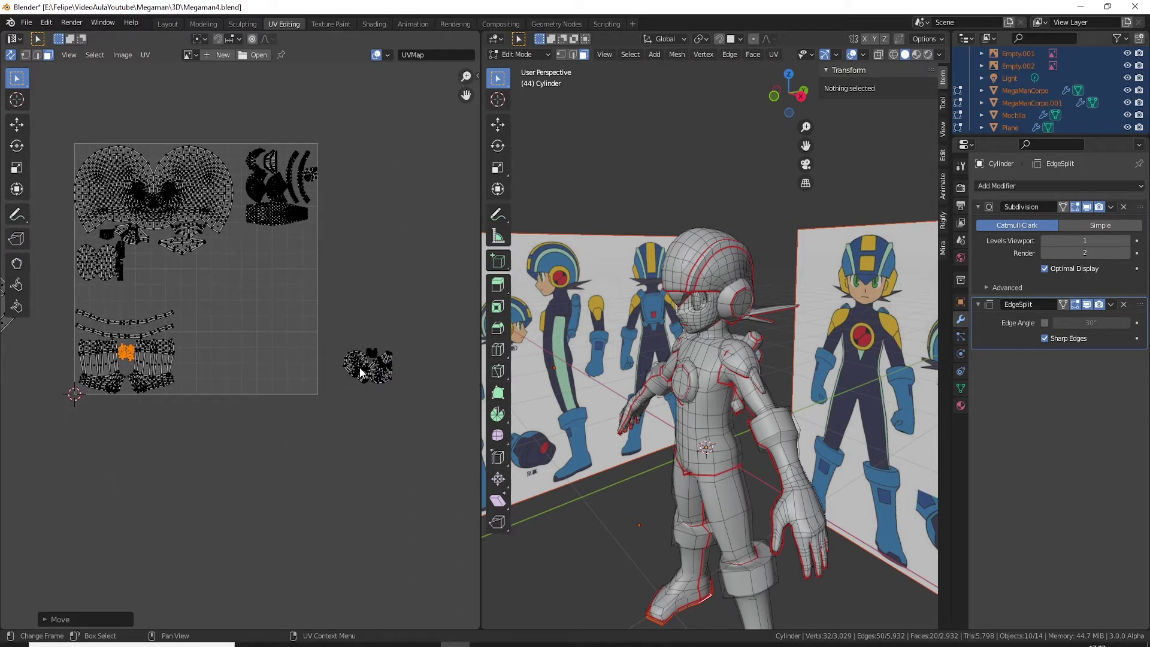
{"action": "left_click_drag", "start_coordinate": [327, 318], "coordinate": [405, 406]}
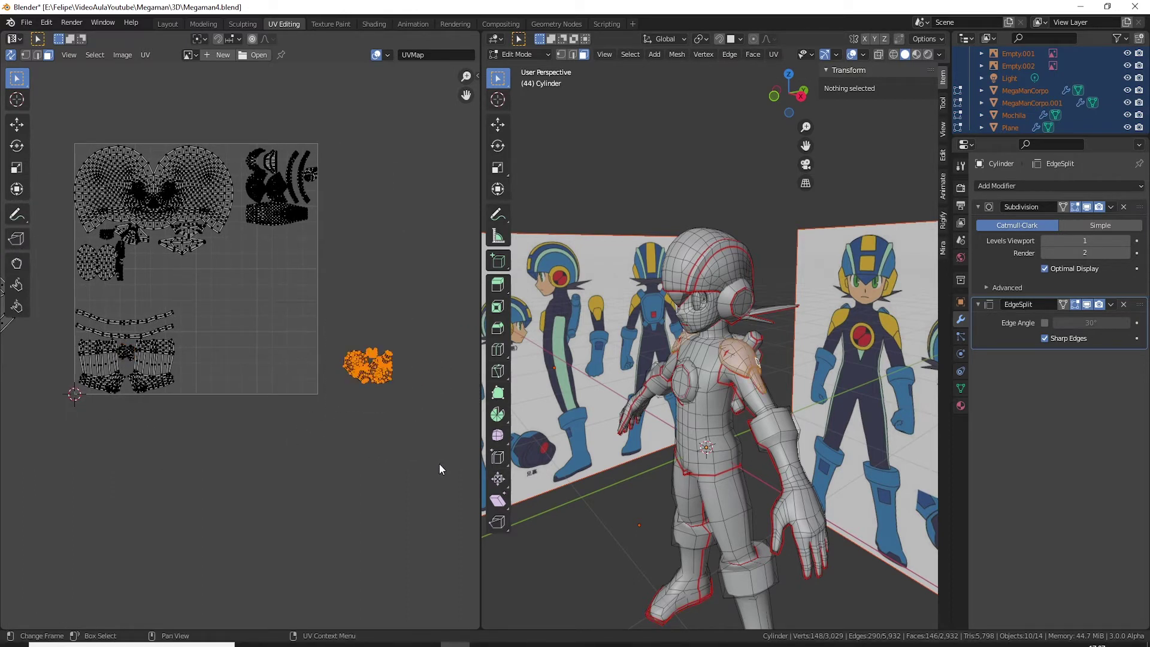
{"action": "key", "text": "g"}
{"action": "left_click", "coordinate": [334, 358]}
{"action": "key", "text": "g"}
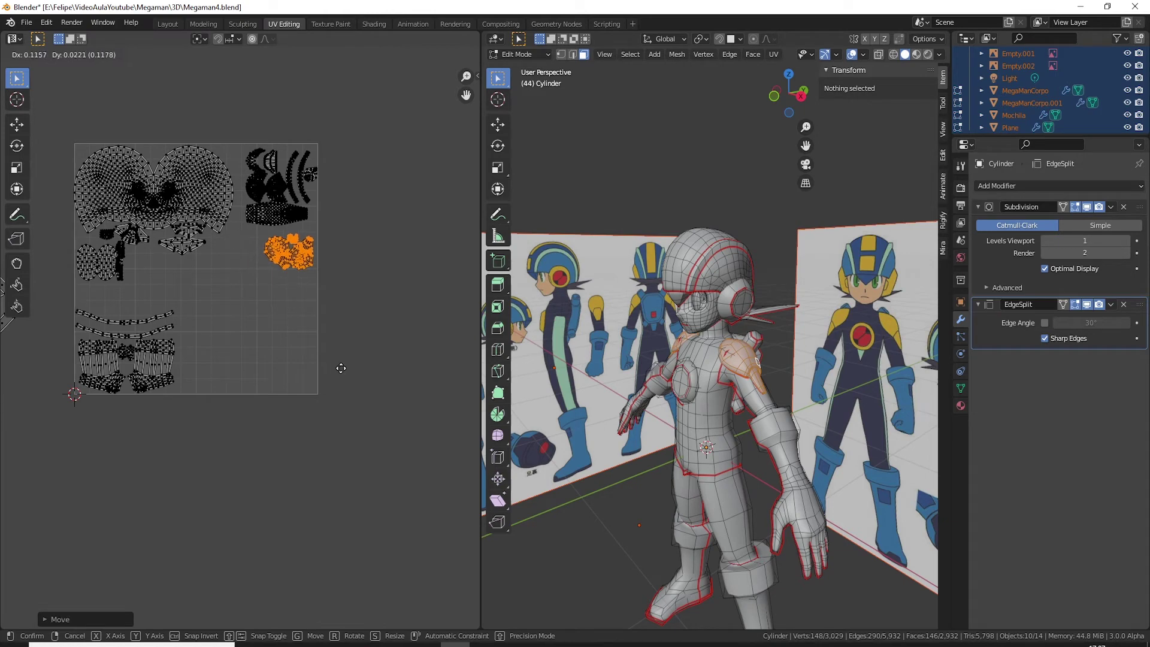
{"action": "left_click", "coordinate": [341, 368]}
{"action": "scroll", "coordinate": [349, 431], "scroll_direction": "down", "scroll_amount": 3}
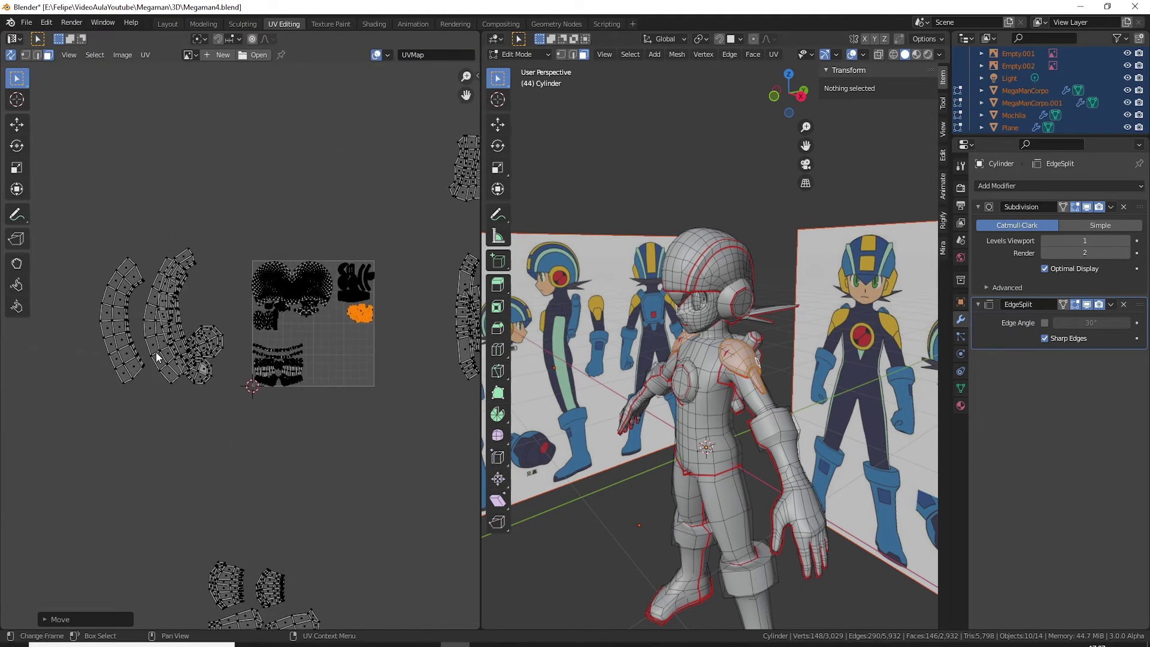
Step: Move the two arc islands to the left, then clear the selection
{"action": "key", "text": "l"}
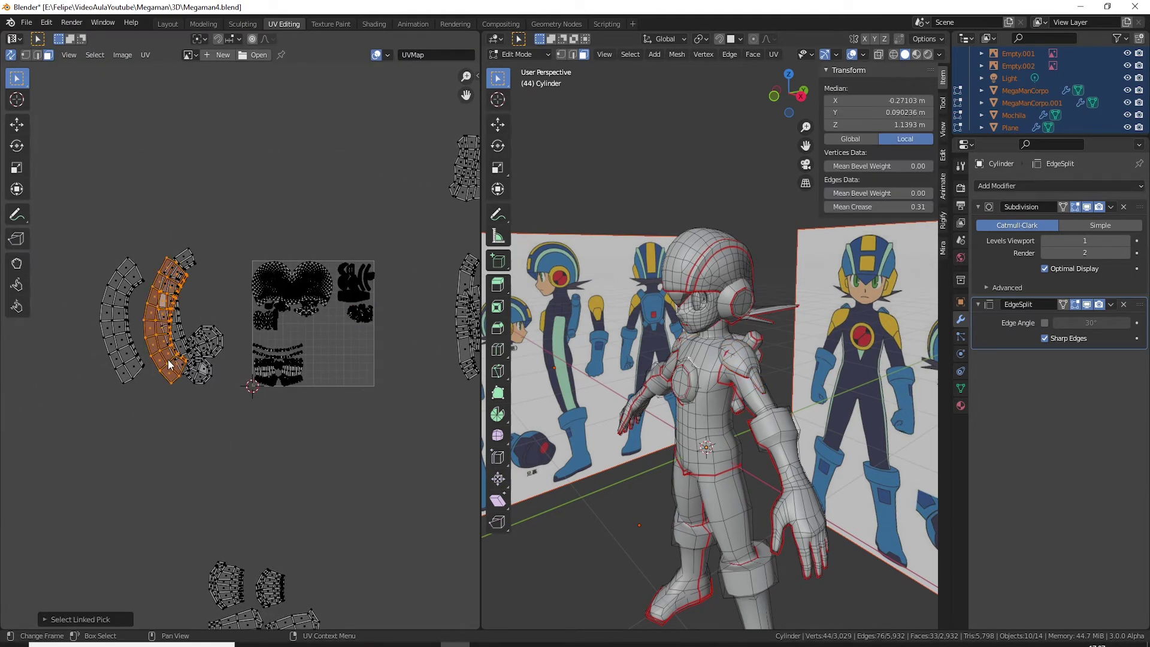
{"action": "key", "text": "l"}
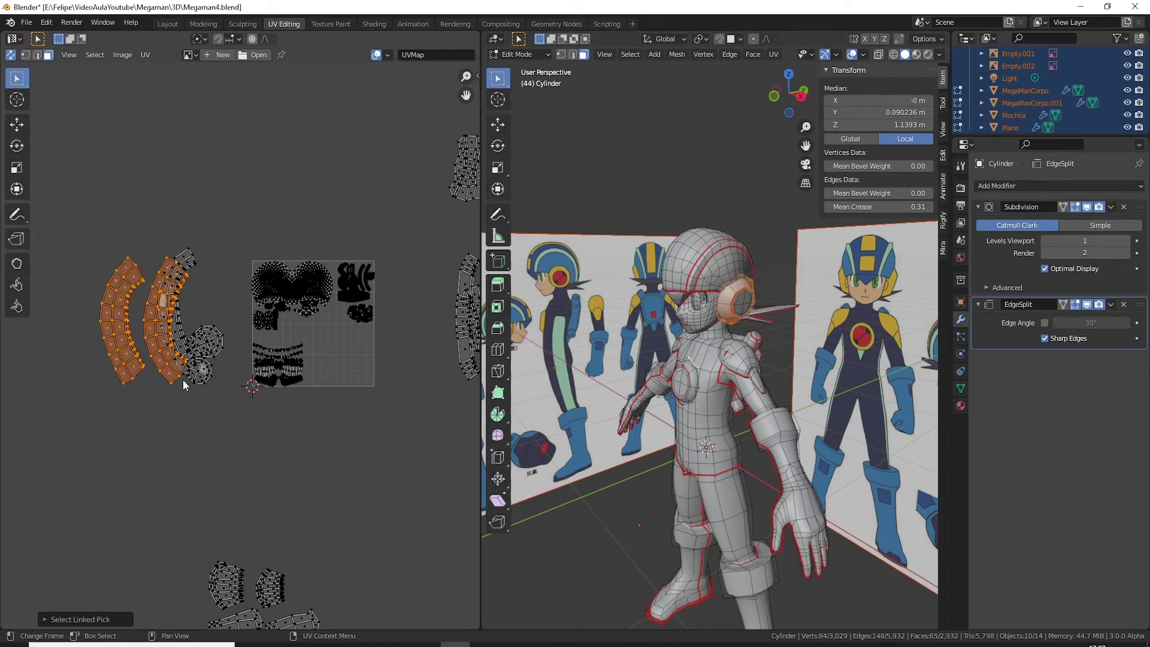
{"action": "key", "text": "g"}
{"action": "left_click", "coordinate": [147, 380]}
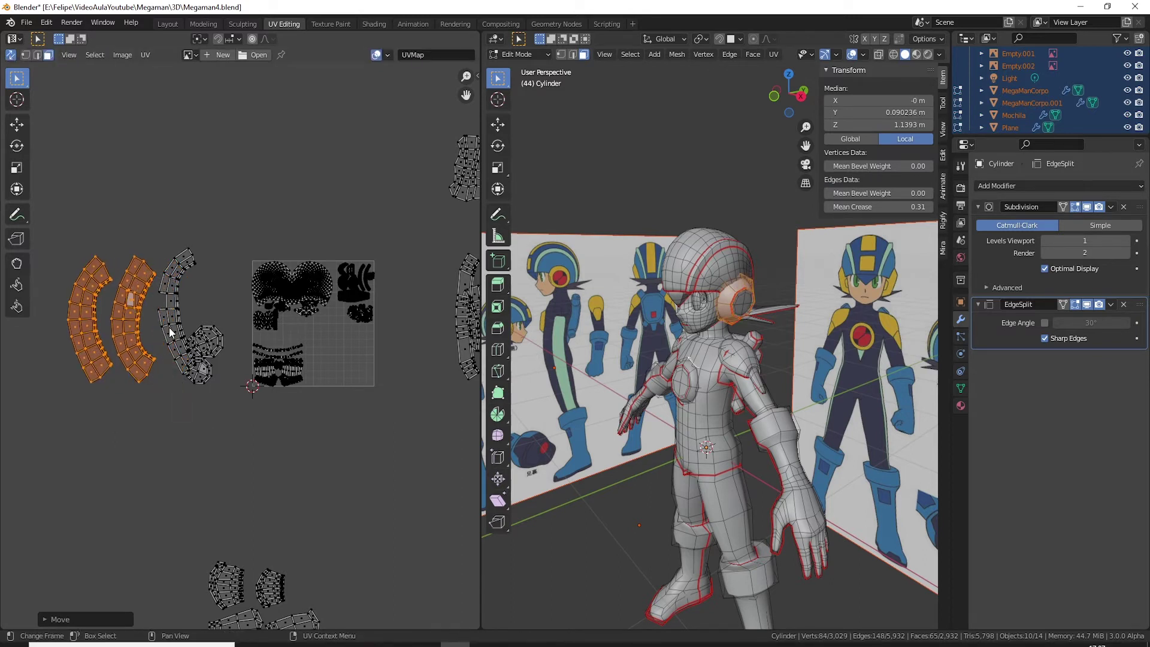
{"action": "key", "text": "alt+a"}
Step: Select the ring piece beside the disc, inspect its seams in 3D and re-unwrap it
{"action": "key", "text": "l"}
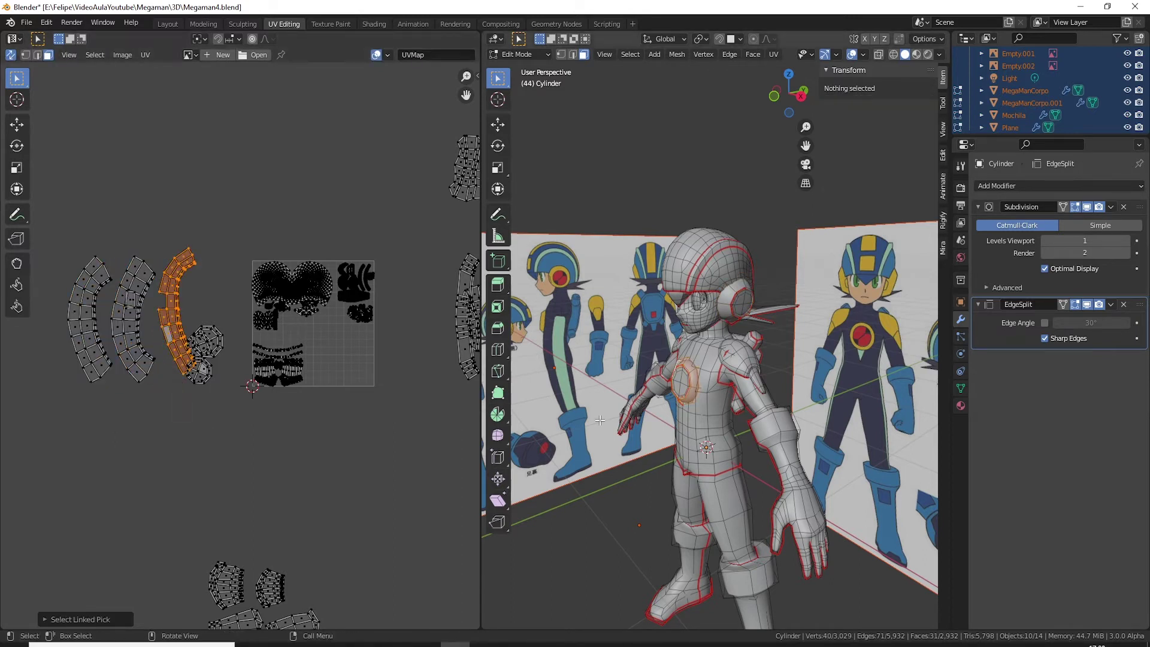
{"action": "key", "text": "KP_Decimal"}
{"action": "middle_click_drag", "start_coordinate": [605, 419], "coordinate": [717, 375]}
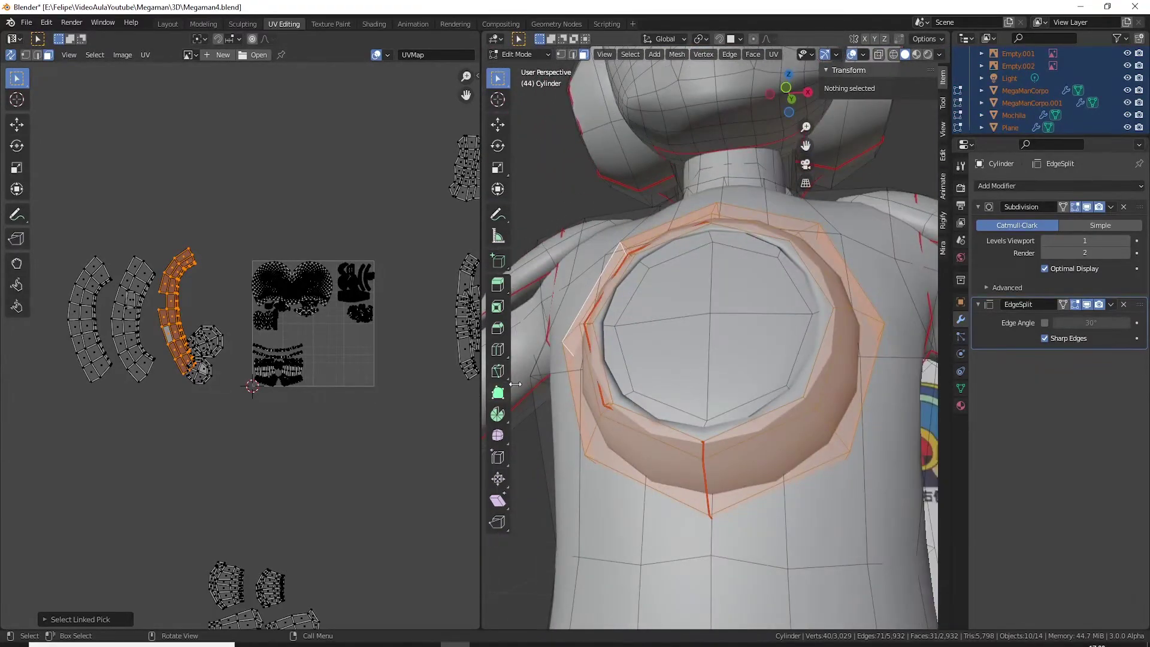
{"action": "mouse_move", "coordinate": [657, 412]}
{"action": "middle_mouse_down"}
{"action": "mouse_move", "coordinate": [623, 408]}
{"action": "mouse_move", "coordinate": [606, 334]}
{"action": "mouse_move", "coordinate": [573, 393]}
{"action": "middle_mouse_up"}
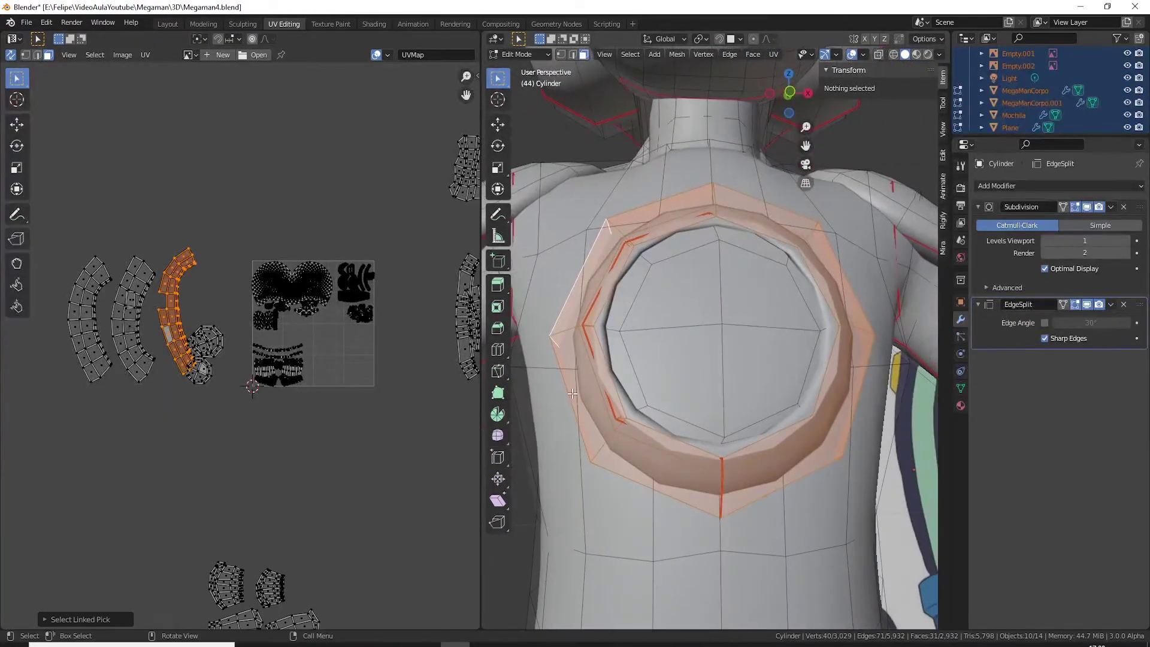
{"action": "key", "text": "u"}
{"action": "left_click", "coordinate": [572, 392]}
Step: Move the new ring island left and rotate it
{"action": "key", "text": "g"}
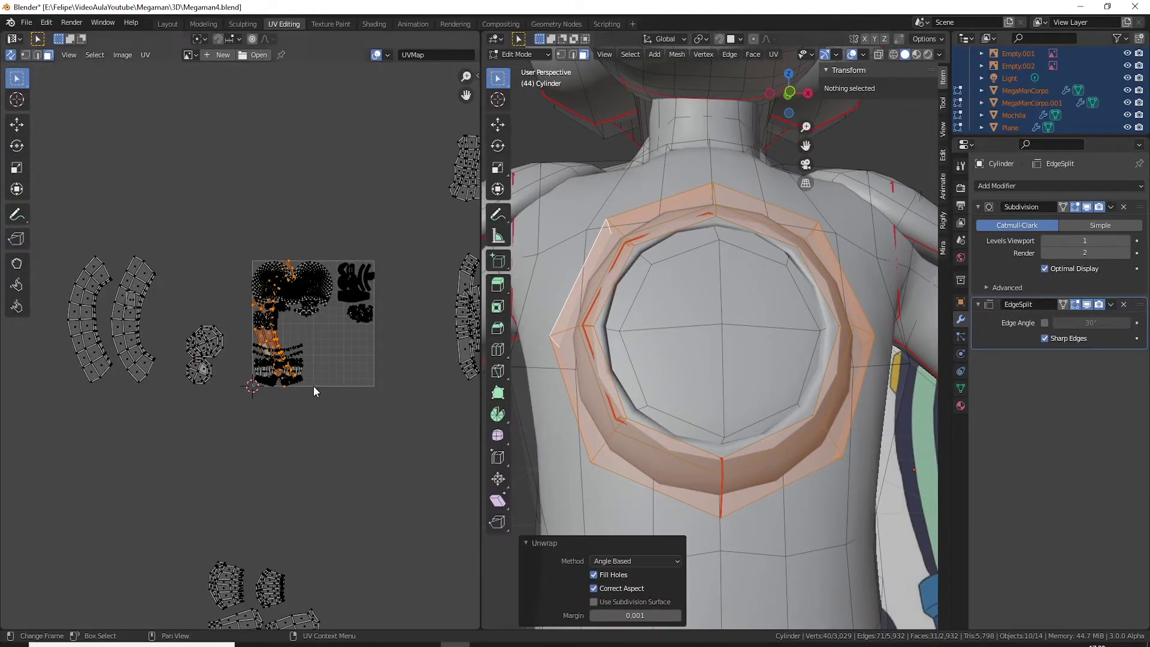
{"action": "left_click", "coordinate": [264, 393]}
{"action": "middle_click_drag", "start_coordinate": [265, 394], "coordinate": [287, 396]}
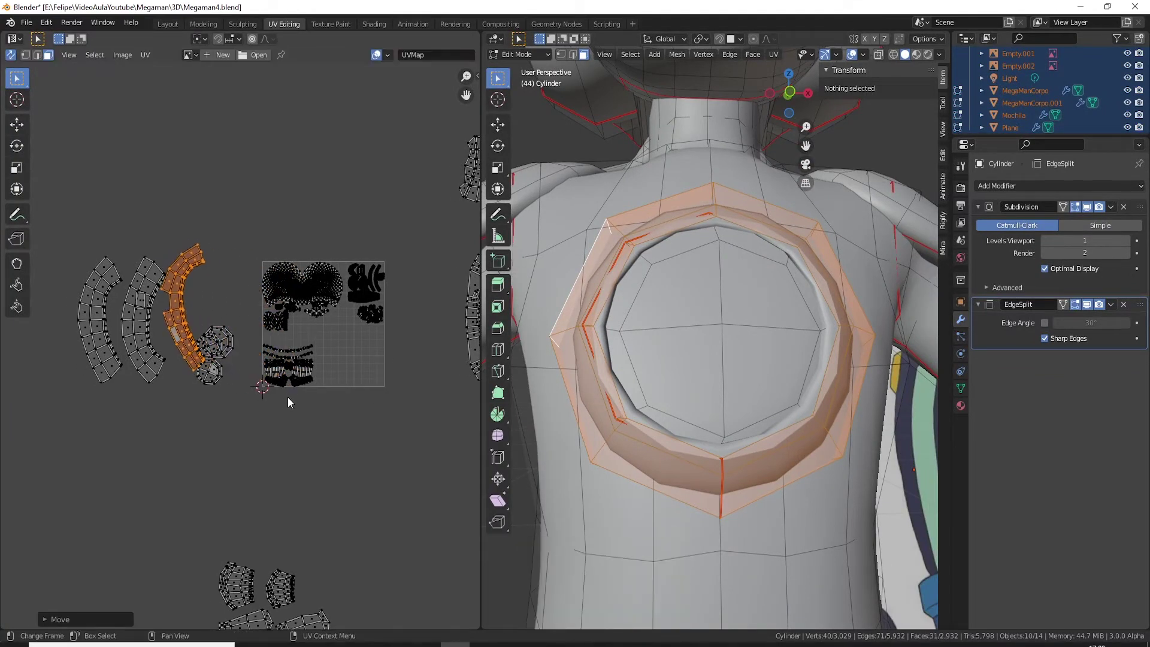
{"action": "key", "text": "r"}
{"action": "left_click", "coordinate": [258, 422]}
{"action": "mouse_move", "coordinate": [719, 300]}
{"action": "middle_mouse_down"}
{"action": "mouse_move", "coordinate": [746, 367]}
{"action": "mouse_move", "coordinate": [719, 335]}
{"action": "middle_mouse_up"}
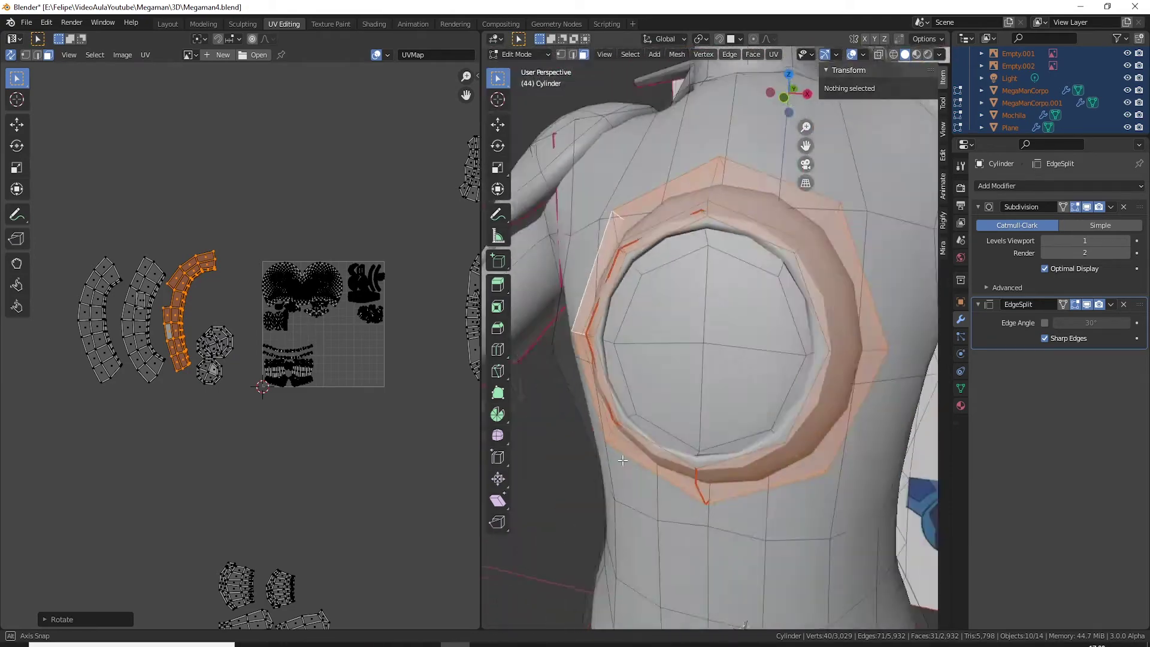
{"action": "scroll", "coordinate": [285, 397], "scroll_direction": "up", "scroll_amount": 3}
{"action": "scroll", "coordinate": [286, 396], "scroll_direction": "up", "scroll_amount": 2}
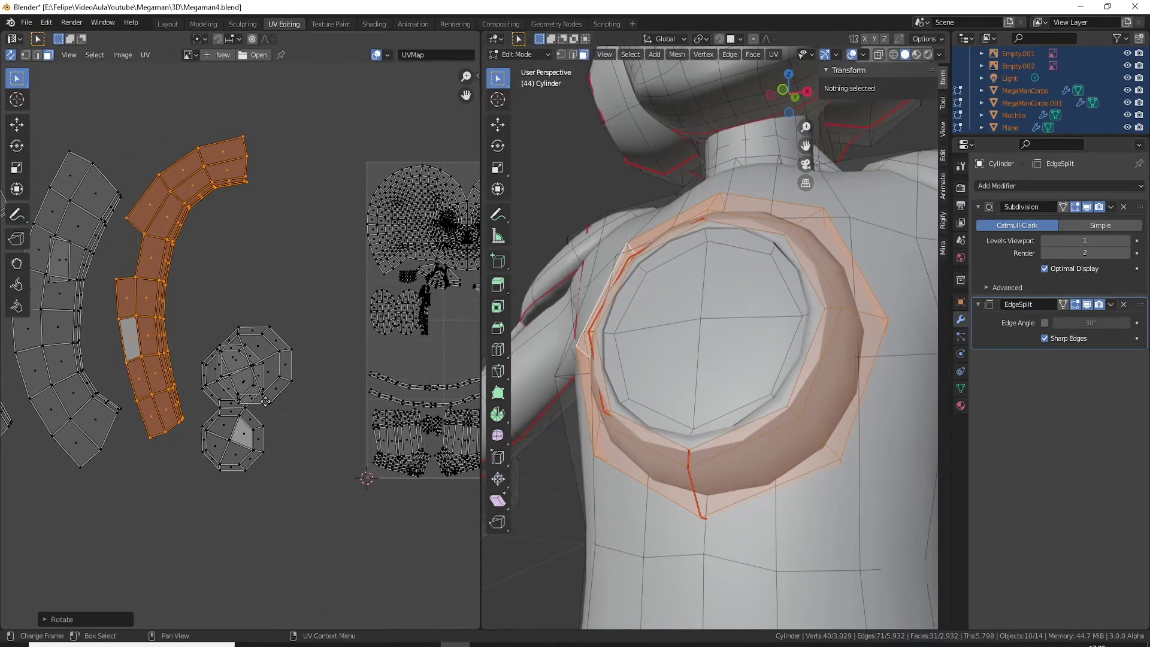
Step: Nudge the ring island, select a disc island and try moving it up-left, then undo
{"action": "key", "text": "g"}
{"action": "left_click", "coordinate": [266, 381]}
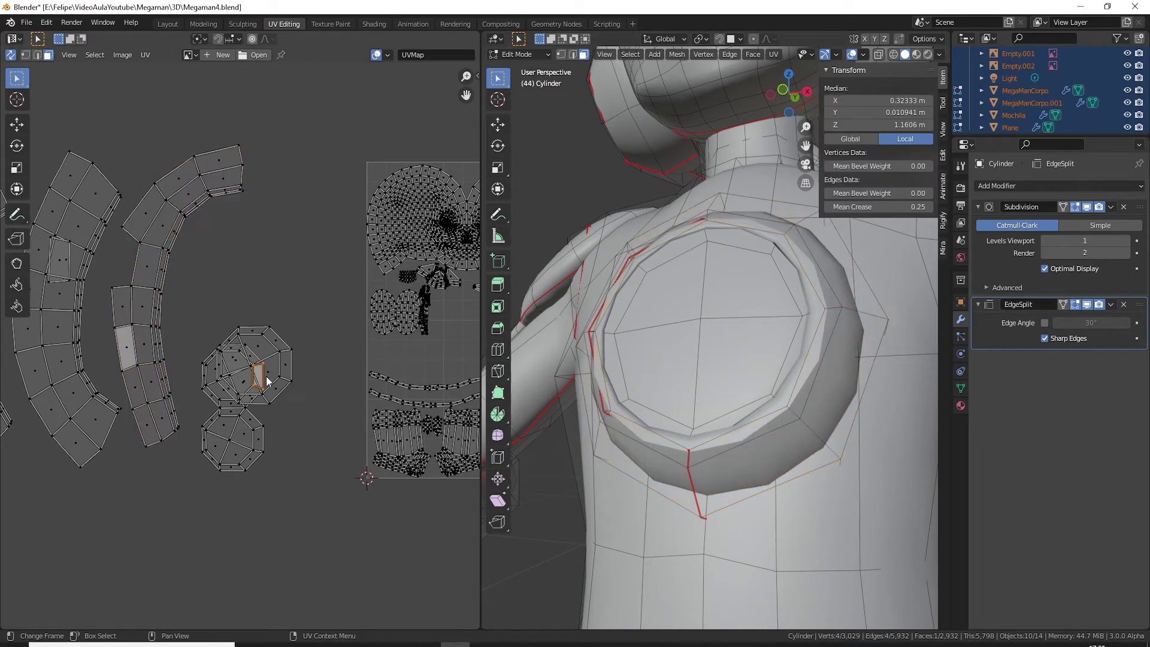
{"action": "key", "text": "l"}
{"action": "key", "text": "g"}
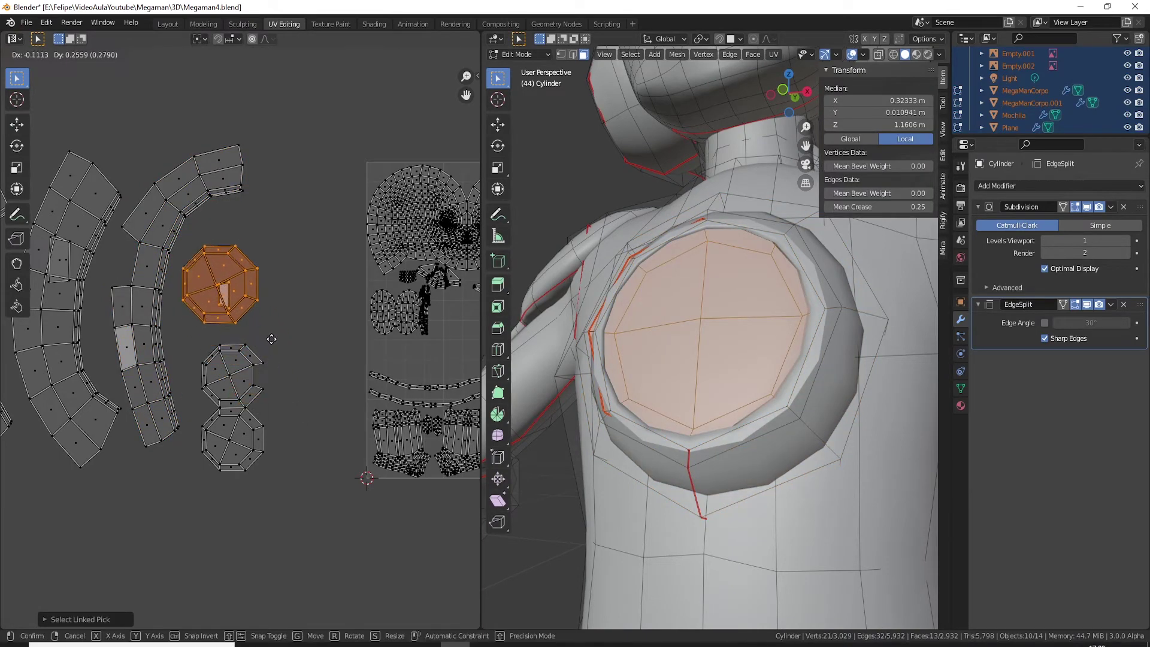
{"action": "left_click", "coordinate": [274, 325]}
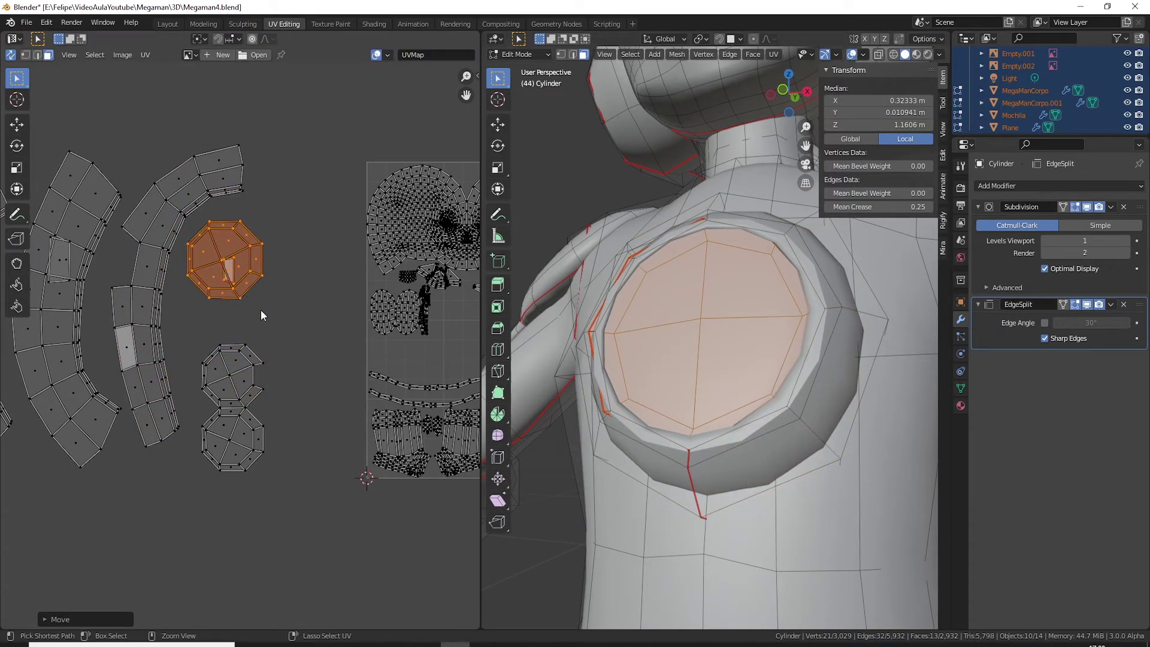
{"action": "key", "text": "ctrl+z"}
{"action": "key", "text": "ctrl+z"}
Step: Select the top octagon disc island and move it upward
{"action": "left_click", "coordinate": [284, 368]}
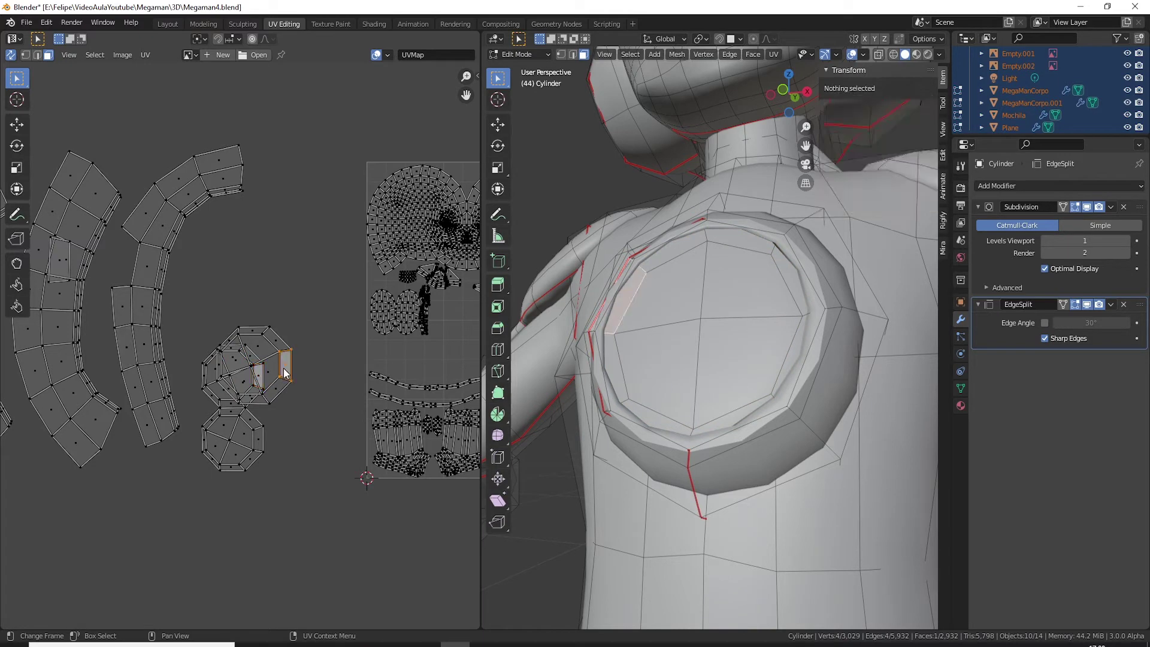
{"action": "key", "text": "l"}
{"action": "key", "text": "g"}
{"action": "left_click", "coordinate": [279, 337]}
Step: Select the octagon island underneath, reposition it, and move it down below the first
{"action": "left_click", "coordinate": [246, 377]}
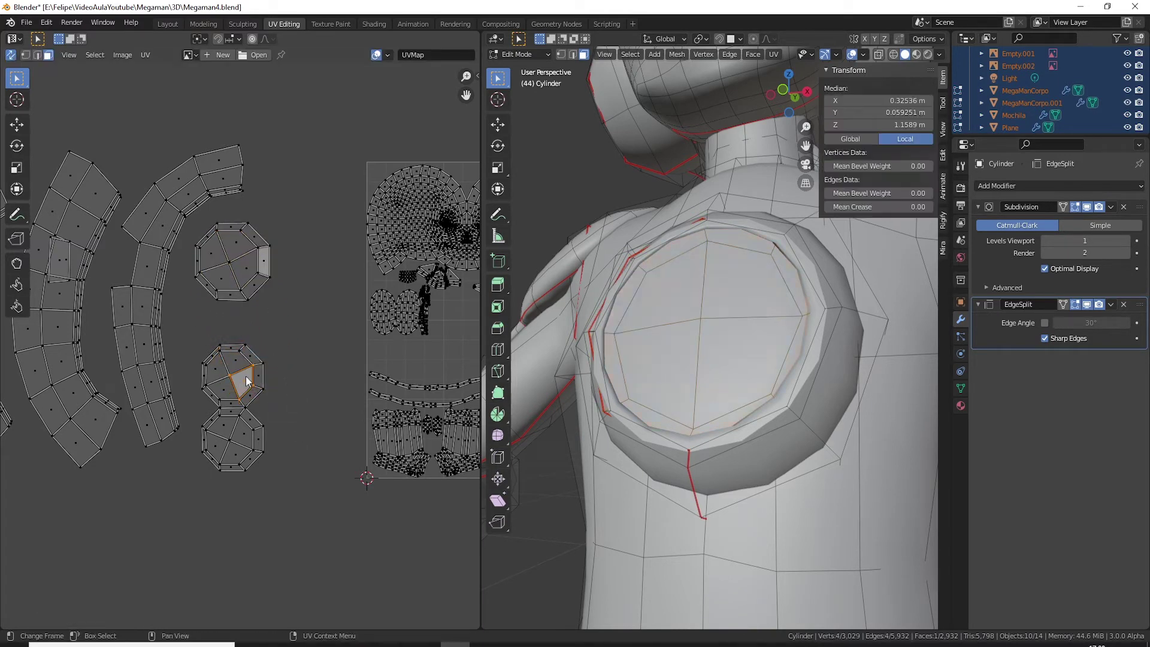
{"action": "key", "text": "l"}
{"action": "scroll", "coordinate": [279, 403], "scroll_direction": "down", "scroll_amount": 1}
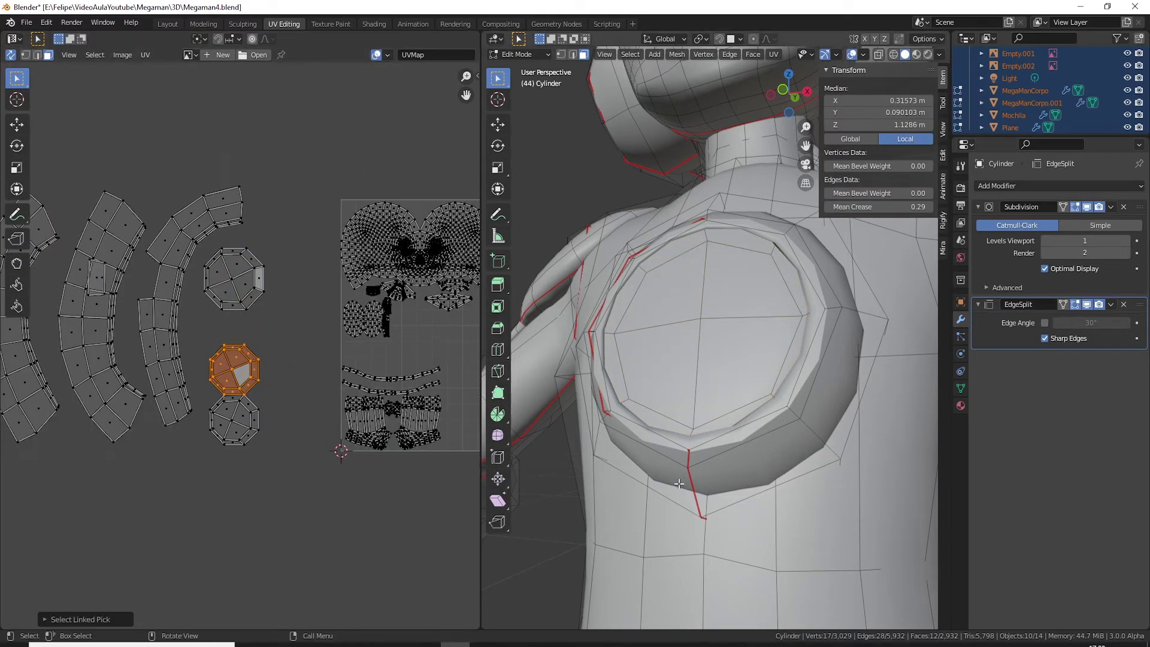
{"action": "scroll", "coordinate": [692, 486], "scroll_direction": "down", "scroll_amount": 8}
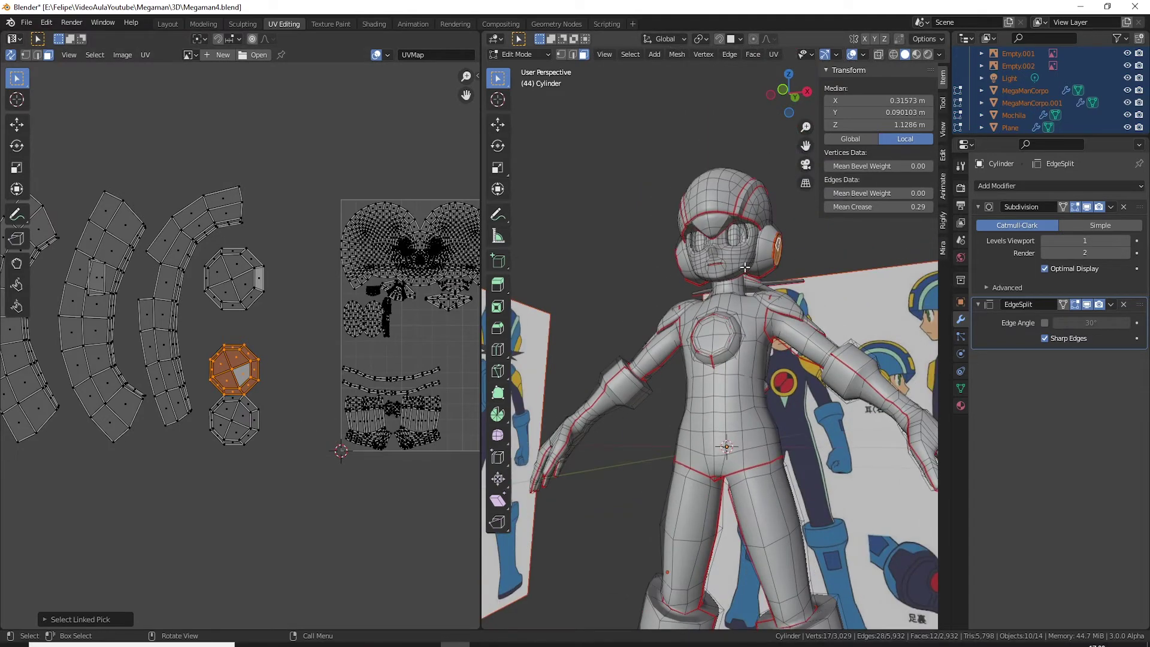
{"action": "key", "text": "g"}
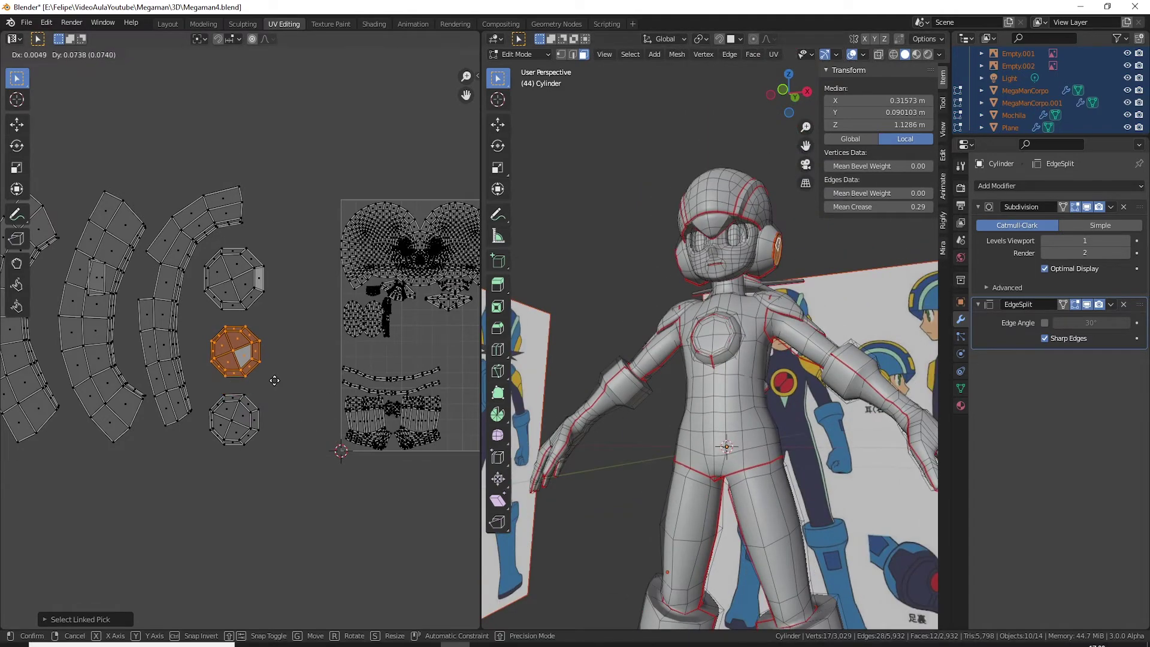
{"action": "left_click", "coordinate": [274, 381]}
{"action": "mouse_move", "coordinate": [623, 450]}
{"action": "middle_mouse_down"}
{"action": "mouse_move", "coordinate": [669, 448]}
{"action": "mouse_move", "coordinate": [592, 441]}
{"action": "middle_mouse_up"}
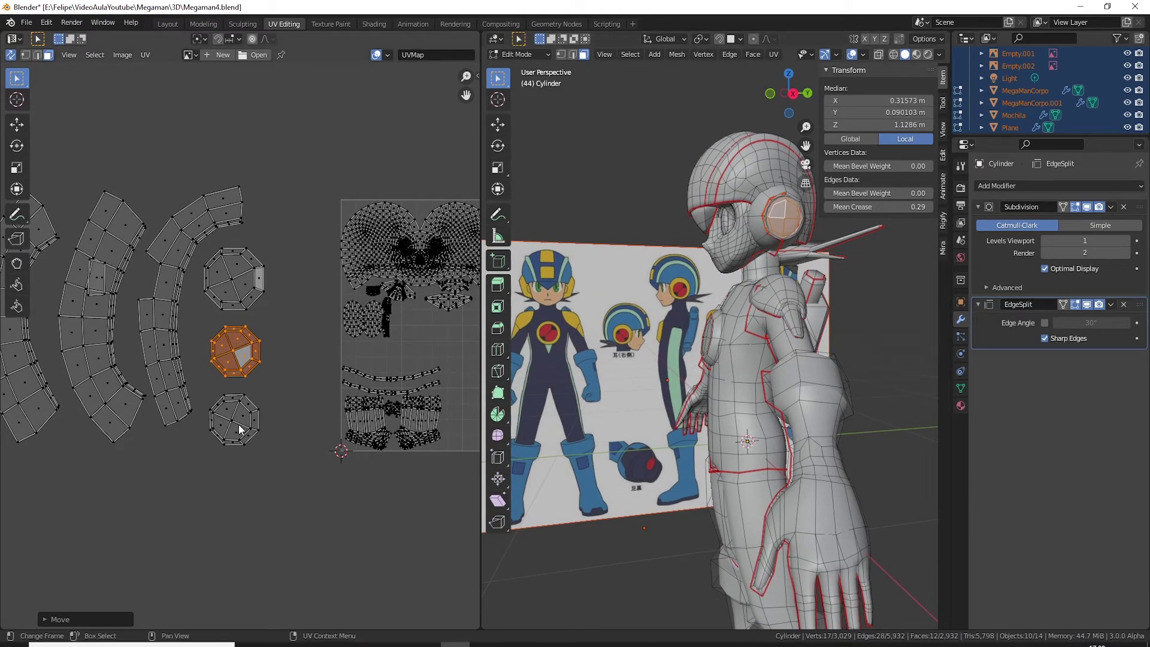
{"action": "key", "text": "g"}
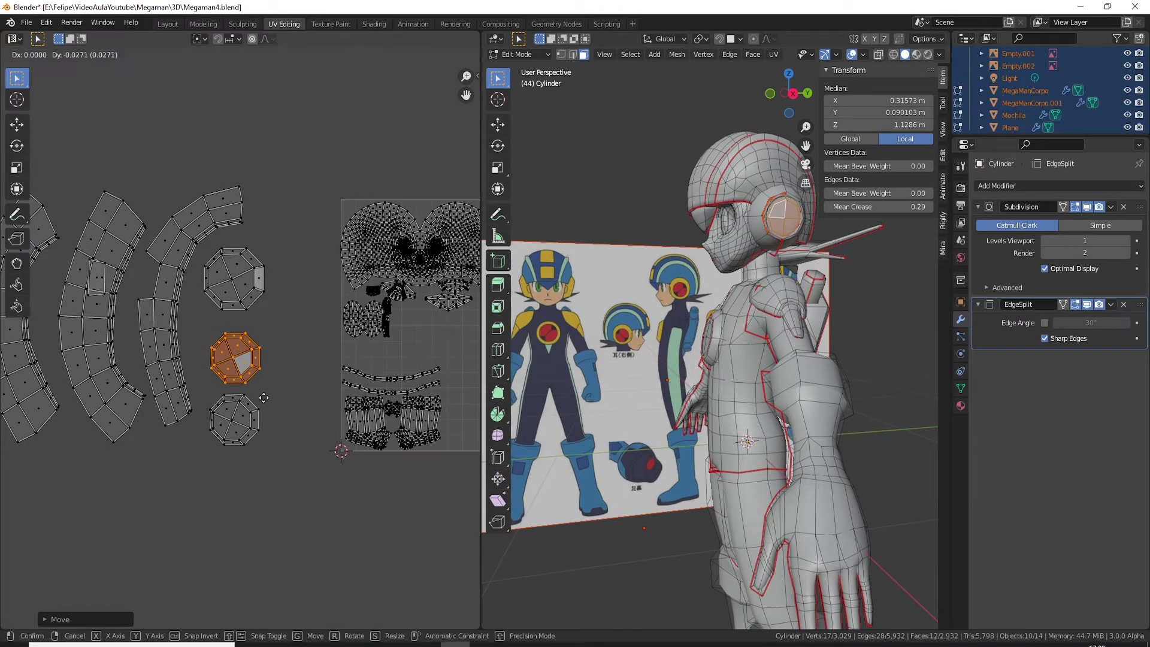
Step: Reposition the lower octagon island
{"action": "left_click", "coordinate": [264, 454]}
{"action": "scroll", "coordinate": [260, 451], "scroll_direction": "up", "scroll_amount": 3}
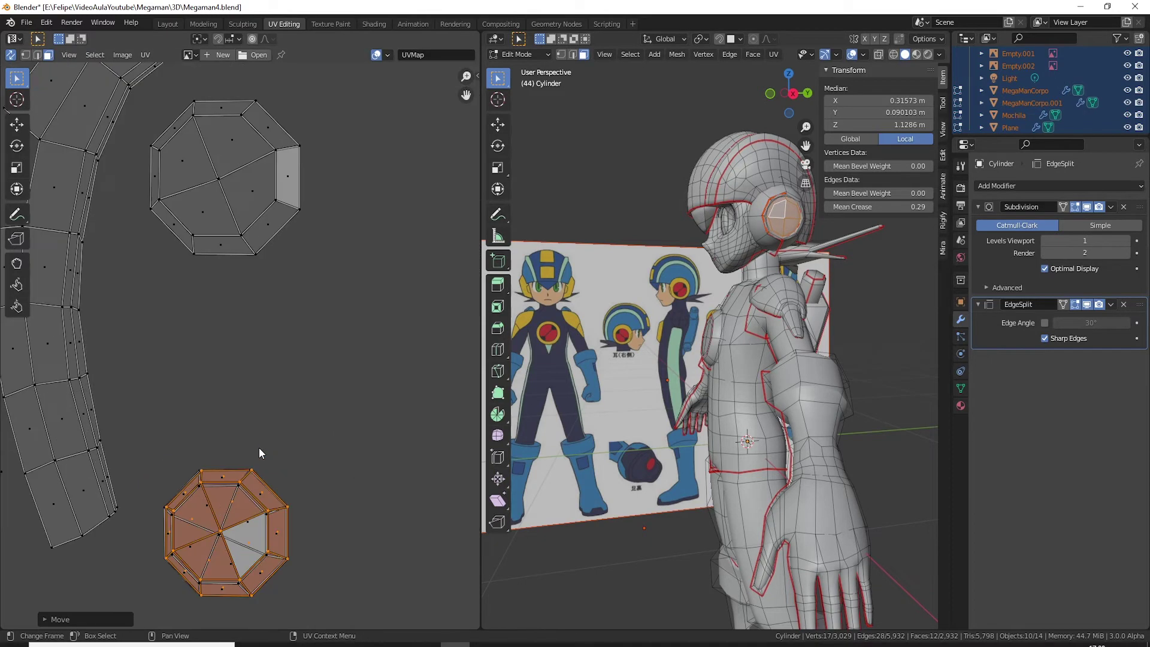
{"action": "key", "text": "g"}
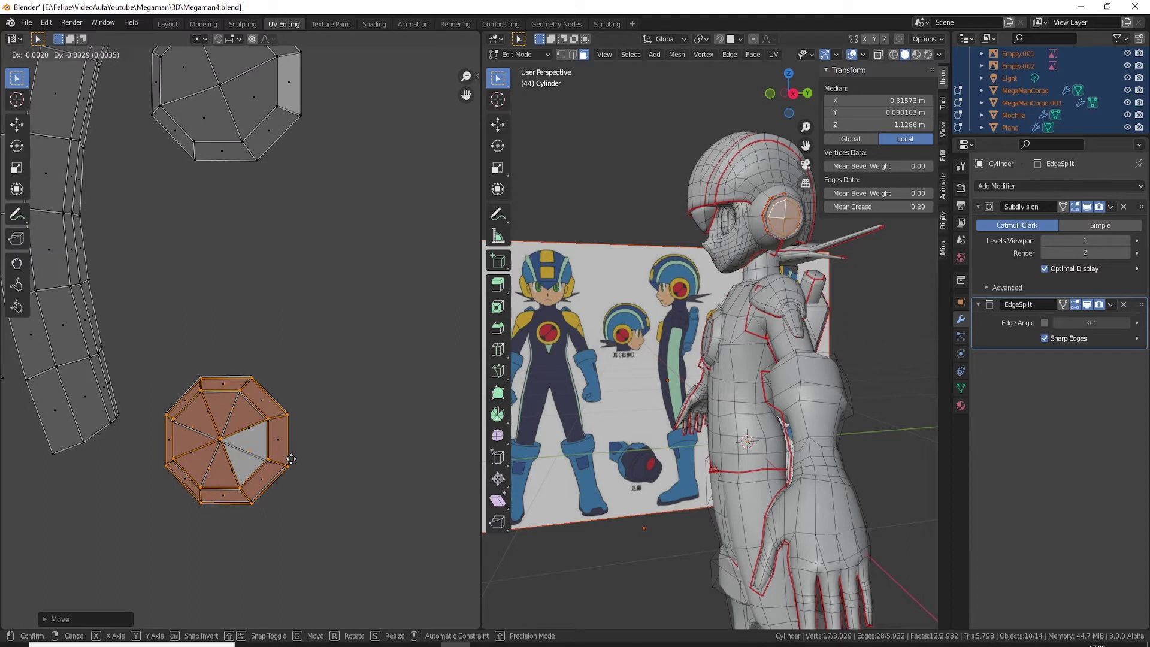
{"action": "left_click", "coordinate": [291, 458]}
Step: Box-select the whole lower octagon island with both octagons in view
{"action": "left_click_drag", "start_coordinate": [338, 503], "coordinate": [159, 347]}
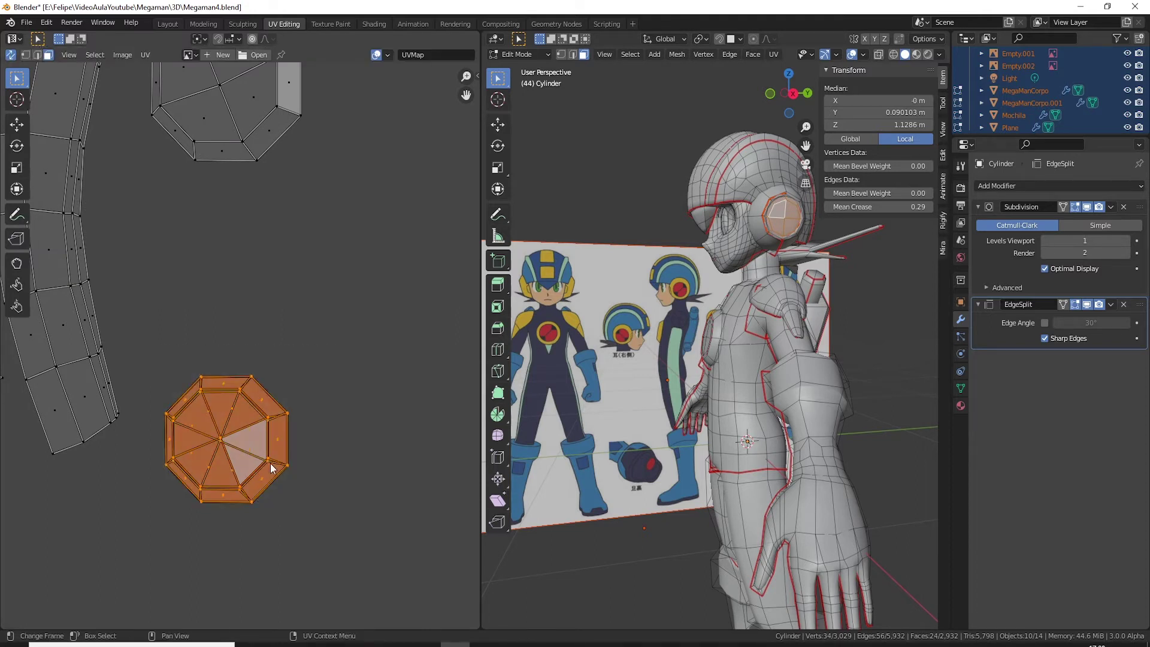
{"action": "left_click_drag", "start_coordinate": [310, 516], "coordinate": [185, 443]}
{"action": "scroll", "coordinate": [296, 501], "scroll_direction": "up", "scroll_amount": 3}
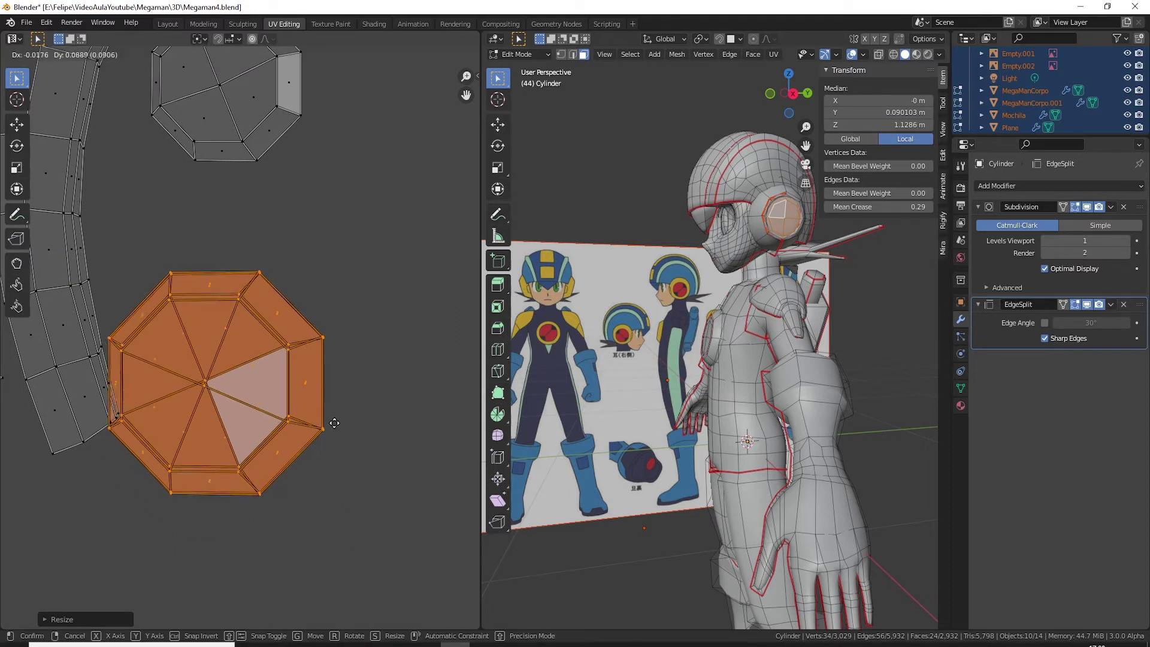
{"action": "scroll", "coordinate": [329, 419], "scroll_direction": "up", "scroll_amount": 1}
{"action": "middle_click_drag", "start_coordinate": [321, 377], "coordinate": [305, 509]}
Step: Rotate and shrink the lower octagon, stack it on the other octagon, then deselect all
{"action": "key", "text": "r"}
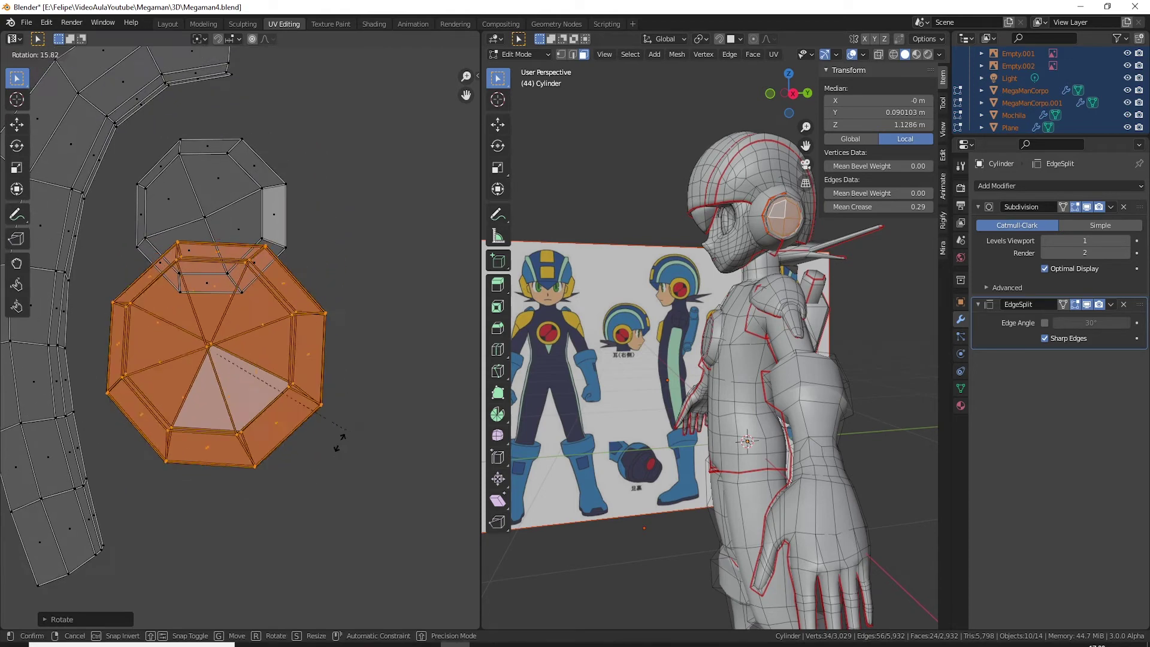
{"action": "left_click", "coordinate": [262, 503]}
{"action": "key", "text": "s"}
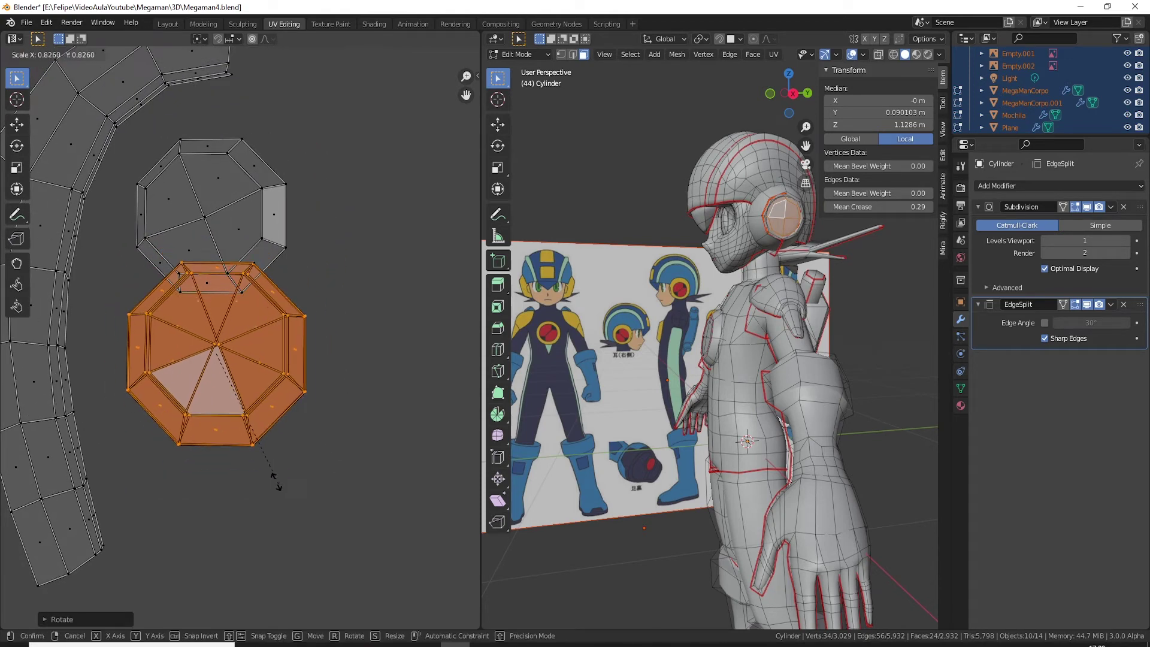
{"action": "left_click", "coordinate": [265, 472]}
{"action": "key", "text": "g"}
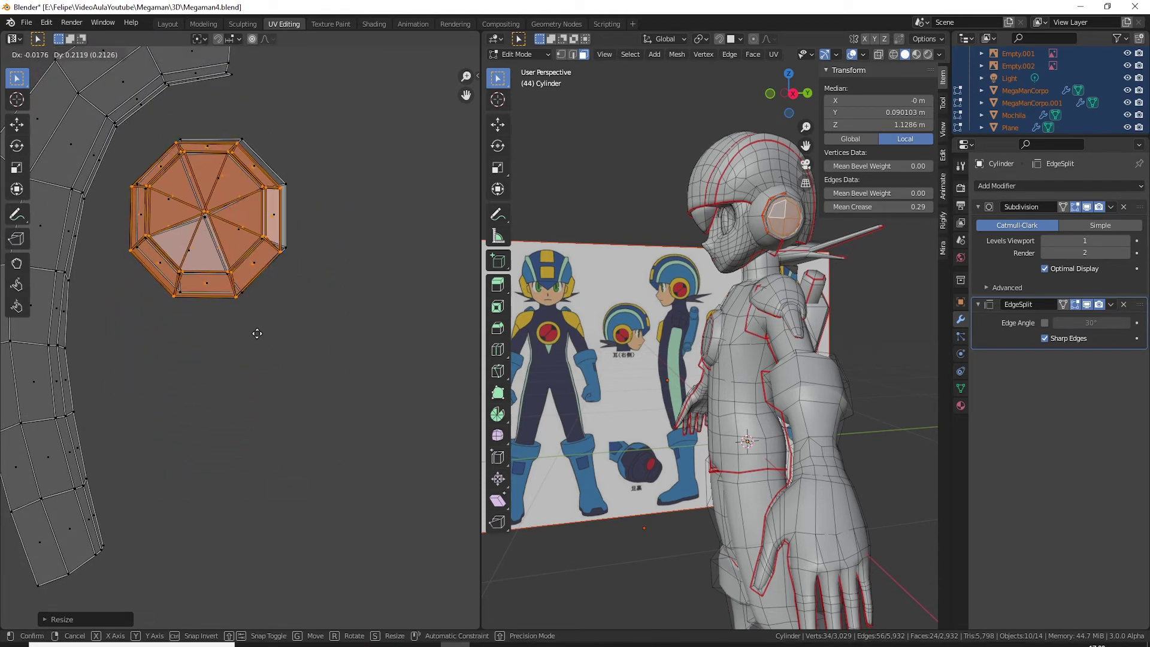
{"action": "left_click", "coordinate": [264, 342]}
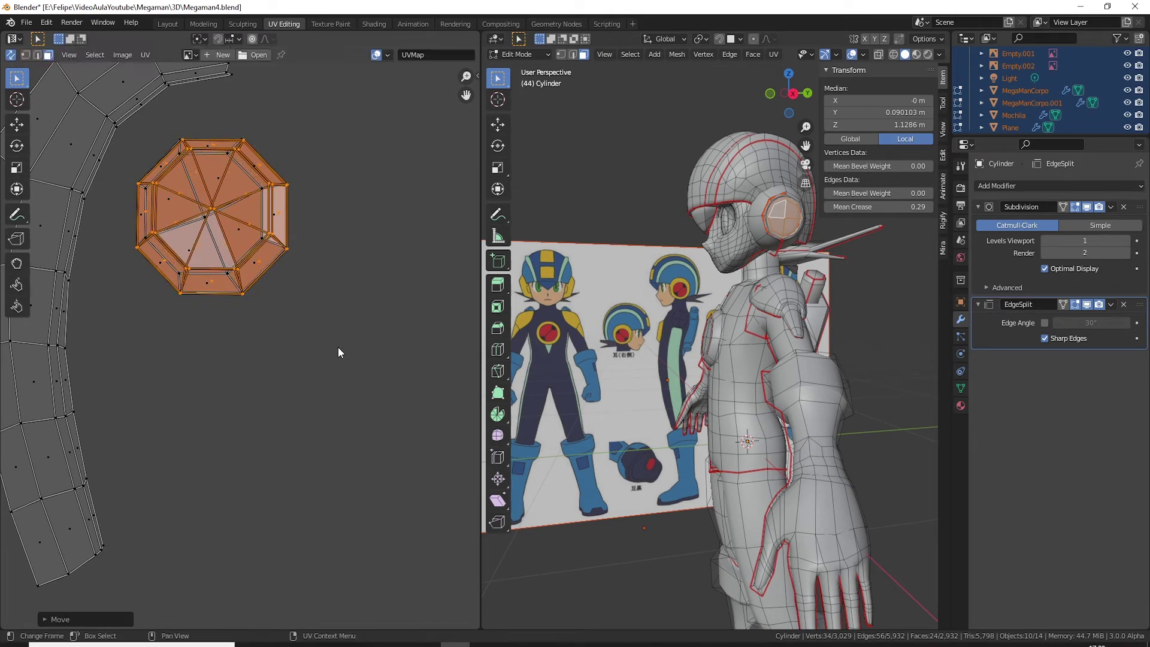
{"action": "middle_click_drag", "start_coordinate": [804, 228], "coordinate": [706, 230]}
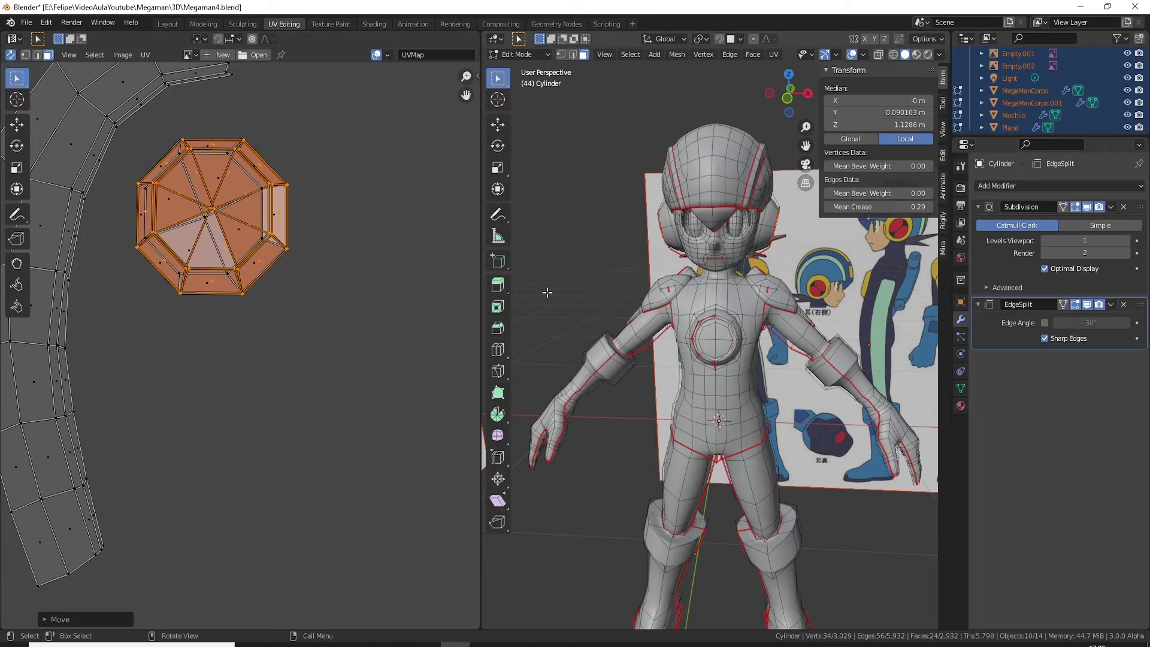
{"action": "key", "text": "alt+a"}
{"action": "scroll", "coordinate": [142, 229], "scroll_direction": "down", "scroll_amount": 3}
Step: Zoom around the octagon islands, selecting and then deselecting a single face
{"action": "scroll", "coordinate": [252, 289], "scroll_direction": "up", "scroll_amount": 6}
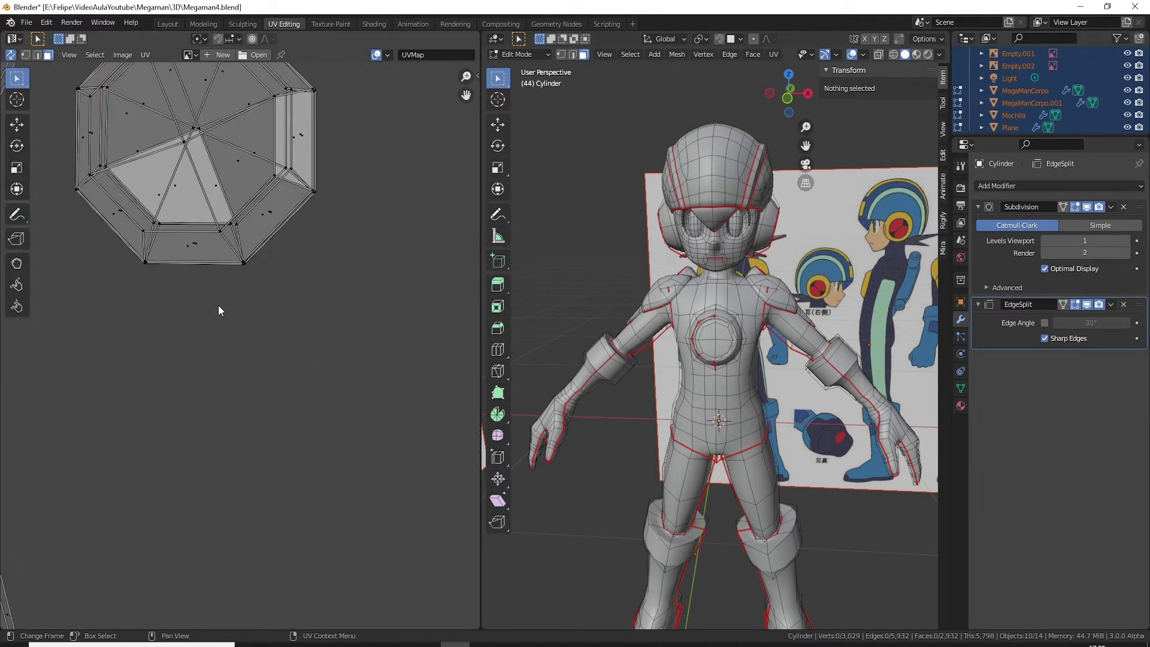
{"action": "scroll", "coordinate": [218, 305], "scroll_direction": "down", "scroll_amount": 2}
{"action": "scroll", "coordinate": [234, 329], "scroll_direction": "up", "scroll_amount": 2}
{"action": "scroll", "coordinate": [243, 340], "scroll_direction": "down", "scroll_amount": 4}
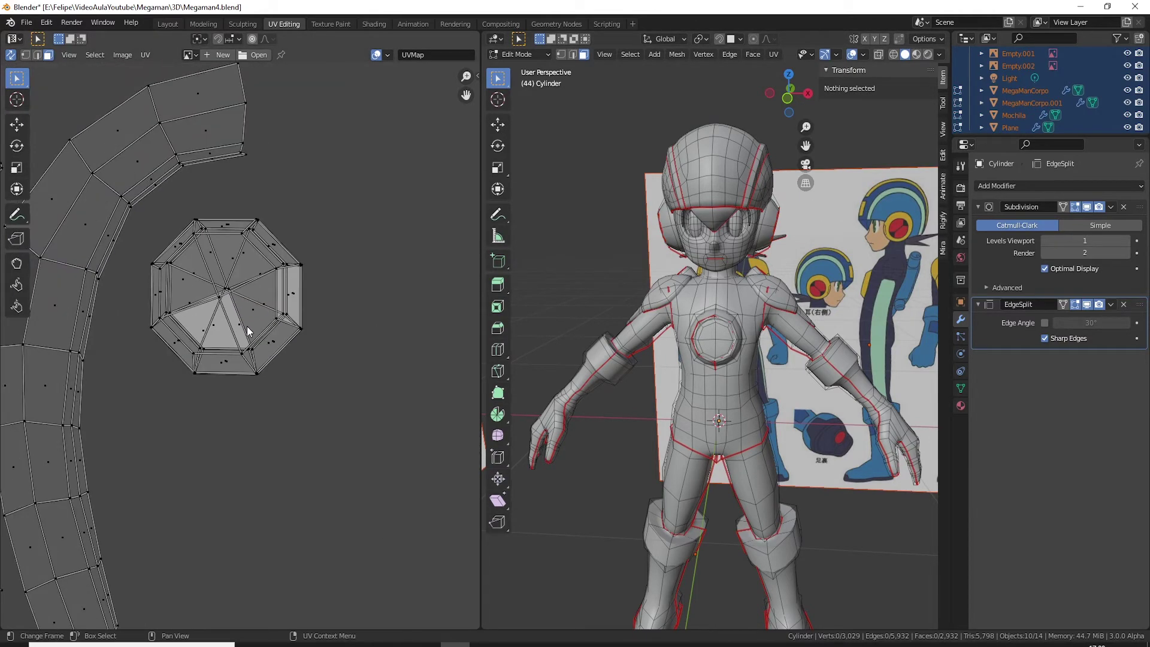
{"action": "left_click", "coordinate": [248, 330]}
{"action": "scroll", "coordinate": [243, 339], "scroll_direction": "up", "scroll_amount": 3}
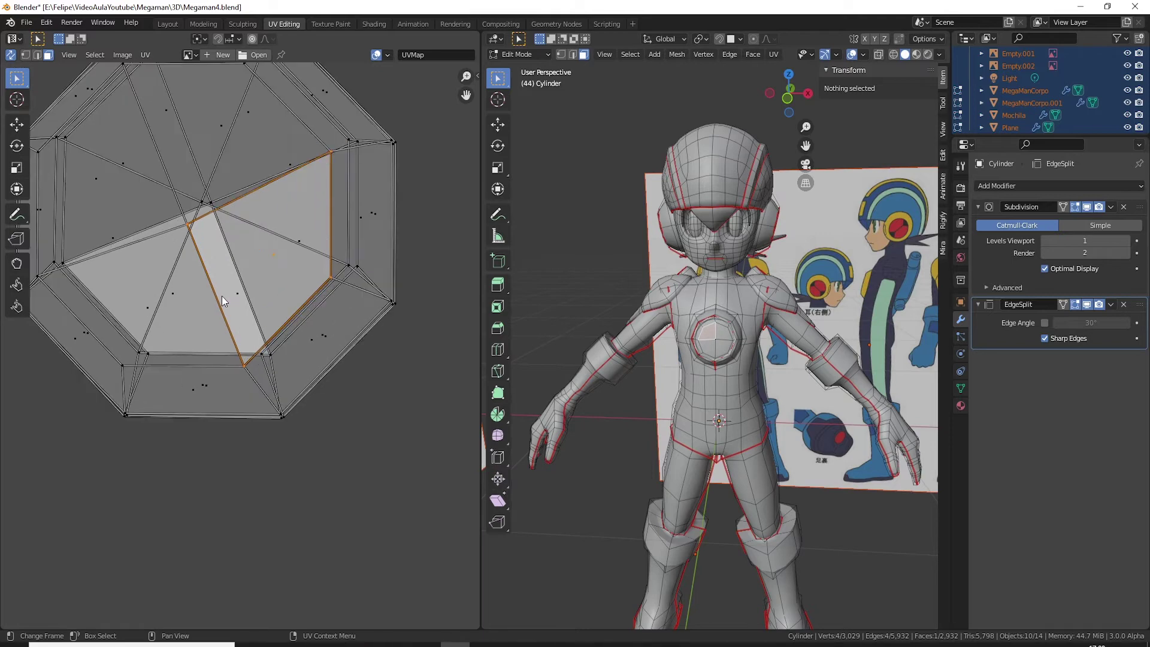
{"action": "scroll", "coordinate": [223, 297], "scroll_direction": "down", "scroll_amount": 2}
{"action": "scroll", "coordinate": [251, 313], "scroll_direction": "down", "scroll_amount": 3}
{"action": "left_click", "coordinate": [319, 382]}
Step: Move the stray single face left, beside the arc strip
{"action": "scroll", "coordinate": [319, 383], "scroll_direction": "down", "scroll_amount": 4}
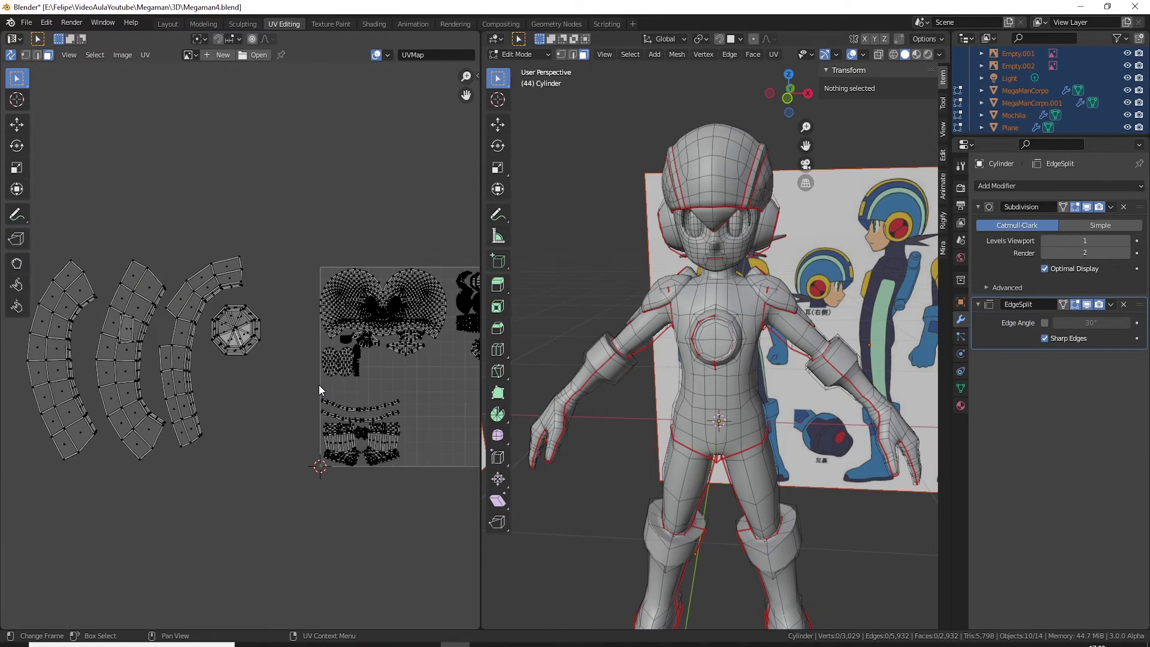
{"action": "scroll", "coordinate": [319, 384], "scroll_direction": "down", "scroll_amount": 2}
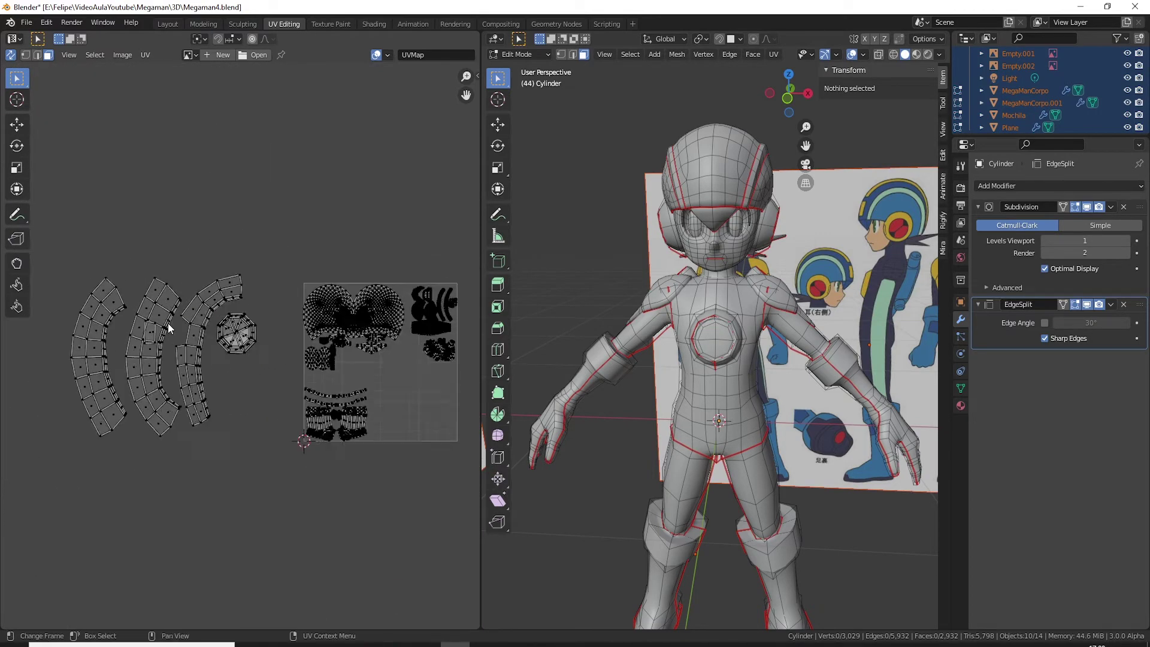
{"action": "scroll", "coordinate": [240, 344], "scroll_direction": "up", "scroll_amount": 5}
{"action": "key", "text": "g"}
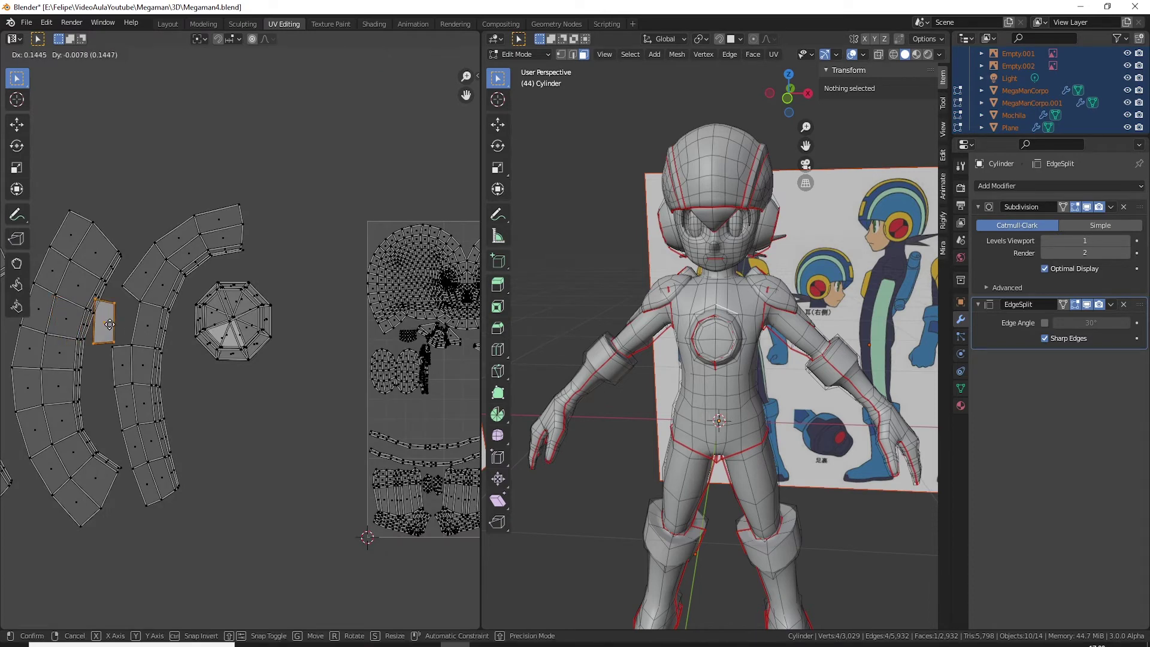
{"action": "left_click", "coordinate": [119, 324]}
Step: Orbit to the shoulder area and pick a face of the arc strip
{"action": "scroll", "coordinate": [737, 417], "scroll_direction": "up", "scroll_amount": 10}
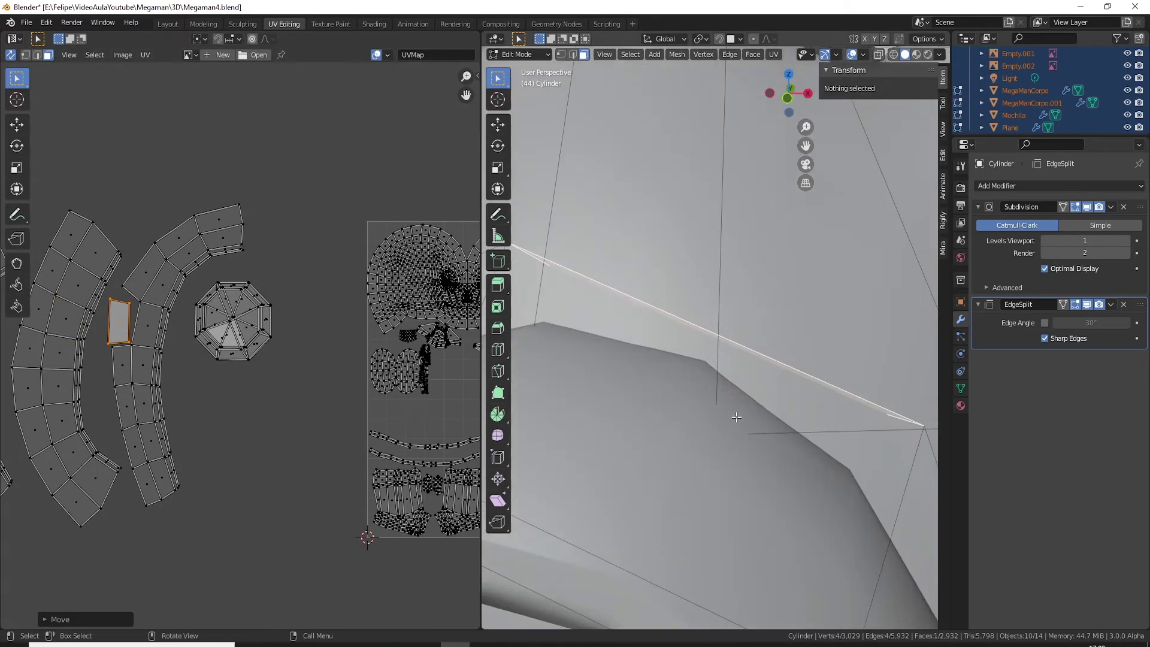
{"action": "scroll", "coordinate": [752, 430], "scroll_direction": "down", "scroll_amount": 8}
{"action": "middle_click_drag", "start_coordinate": [751, 431], "coordinate": [689, 419]}
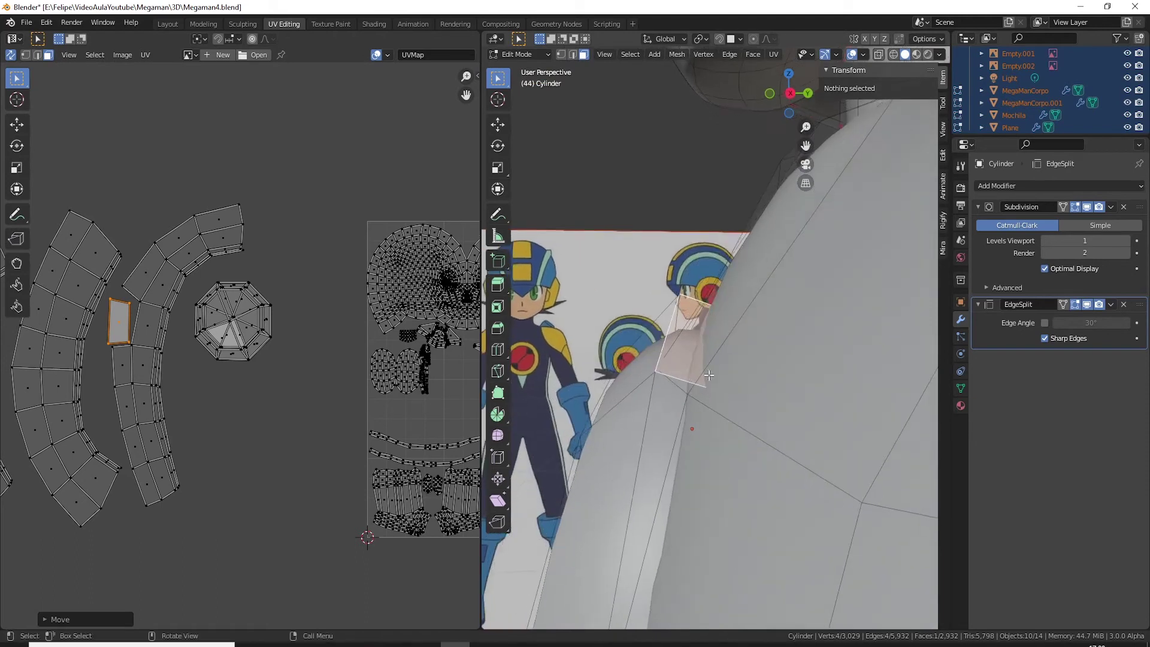
{"action": "left_click", "coordinate": [150, 340], "text": "shift"}
Step: Re-unwrap the whole arc strip island and place it left of the octagon
{"action": "key", "text": "l"}
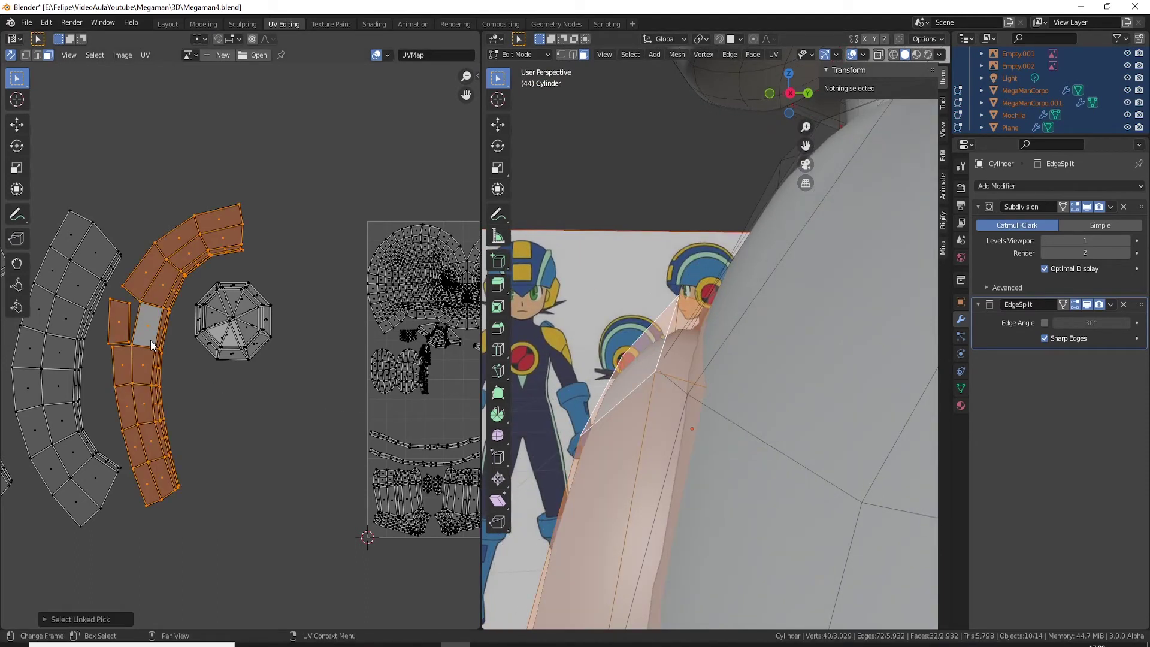
{"action": "key", "text": "u"}
{"action": "left_click", "coordinate": [150, 357]}
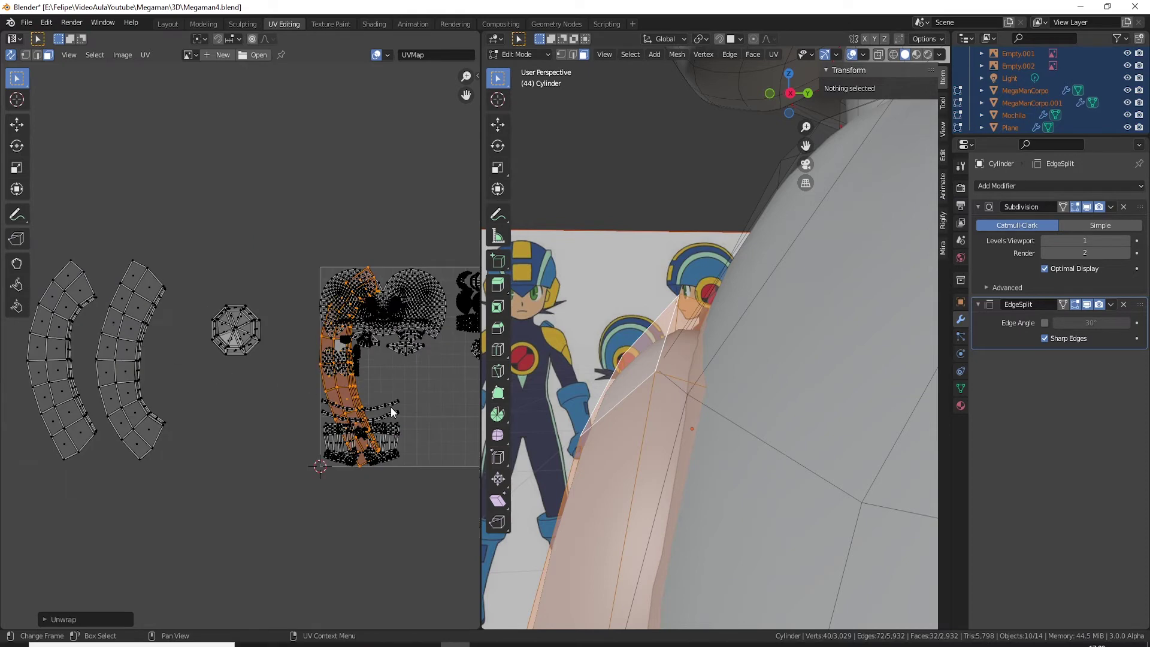
{"action": "key", "text": "g"}
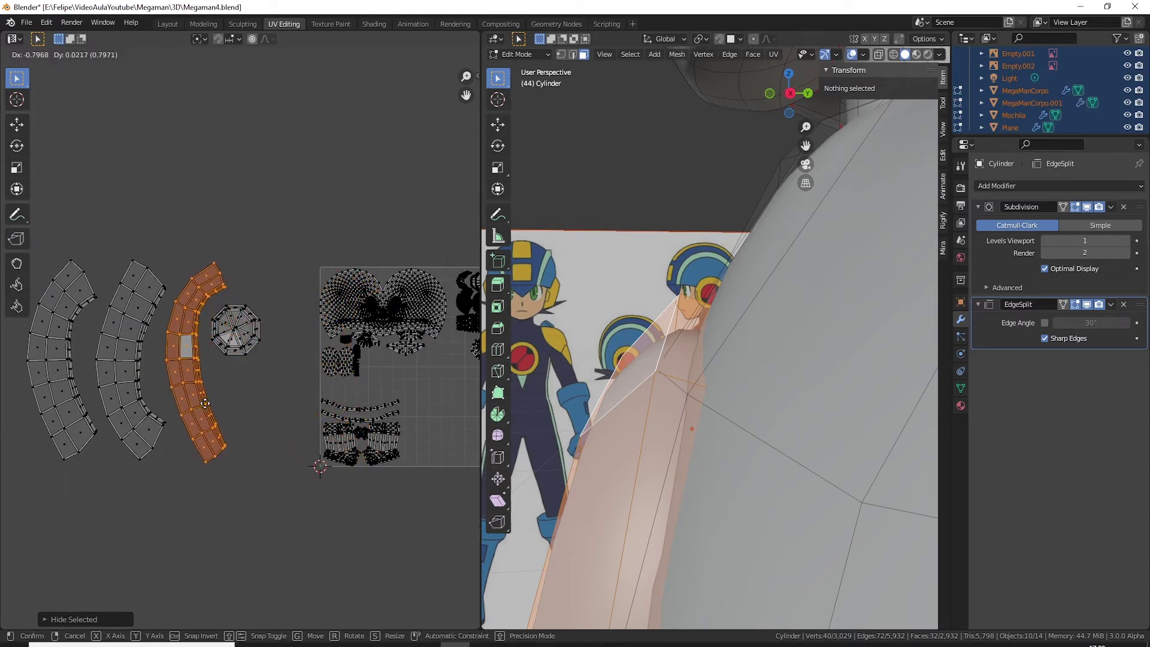
{"action": "left_click", "coordinate": [191, 413]}
Step: Shrink and rotate the three arcs plus octagon, placing them in the square's lower right
{"action": "scroll", "coordinate": [241, 413], "scroll_direction": "down", "scroll_amount": 2}
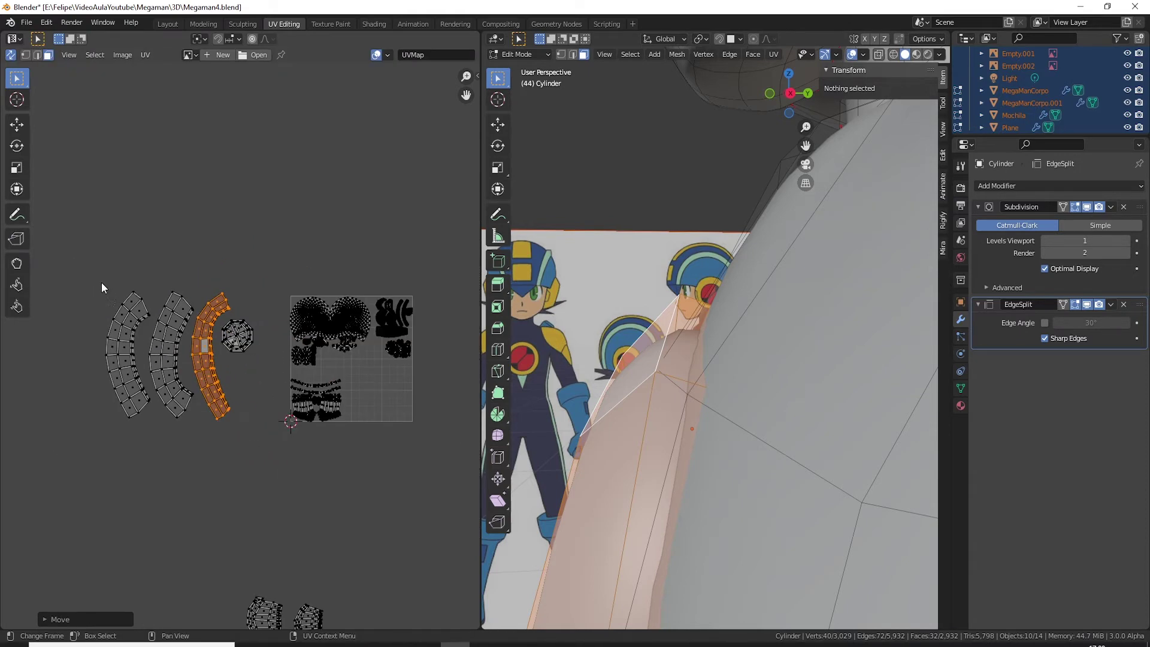
{"action": "left_click_drag", "start_coordinate": [102, 284], "coordinate": [266, 457]}
{"action": "key", "text": "s"}
{"action": "left_click", "coordinate": [238, 502]}
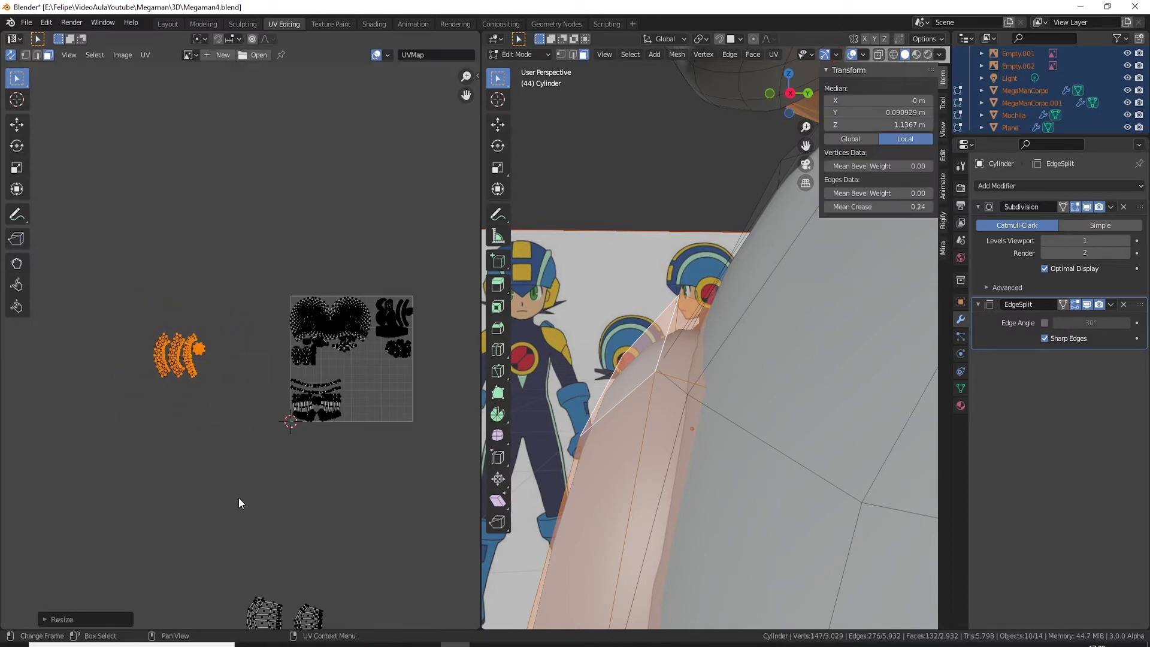
{"action": "key", "text": "r"}
{"action": "left_click", "coordinate": [331, 455]}
{"action": "key", "text": "g"}
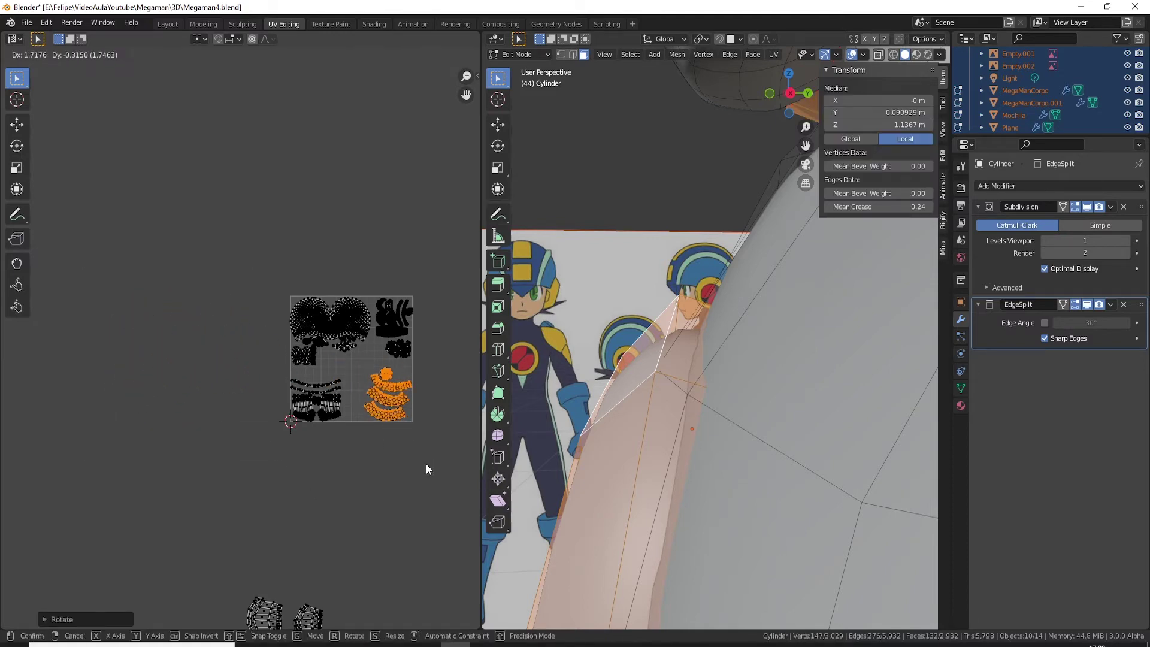
{"action": "left_click", "coordinate": [427, 464]}
{"action": "scroll", "coordinate": [315, 448], "scroll_direction": "up", "scroll_amount": 5}
Step: Rotate the arcs-and-octagon group upright and shift it slightly
{"action": "scroll", "coordinate": [315, 448], "scroll_direction": "up", "scroll_amount": 2}
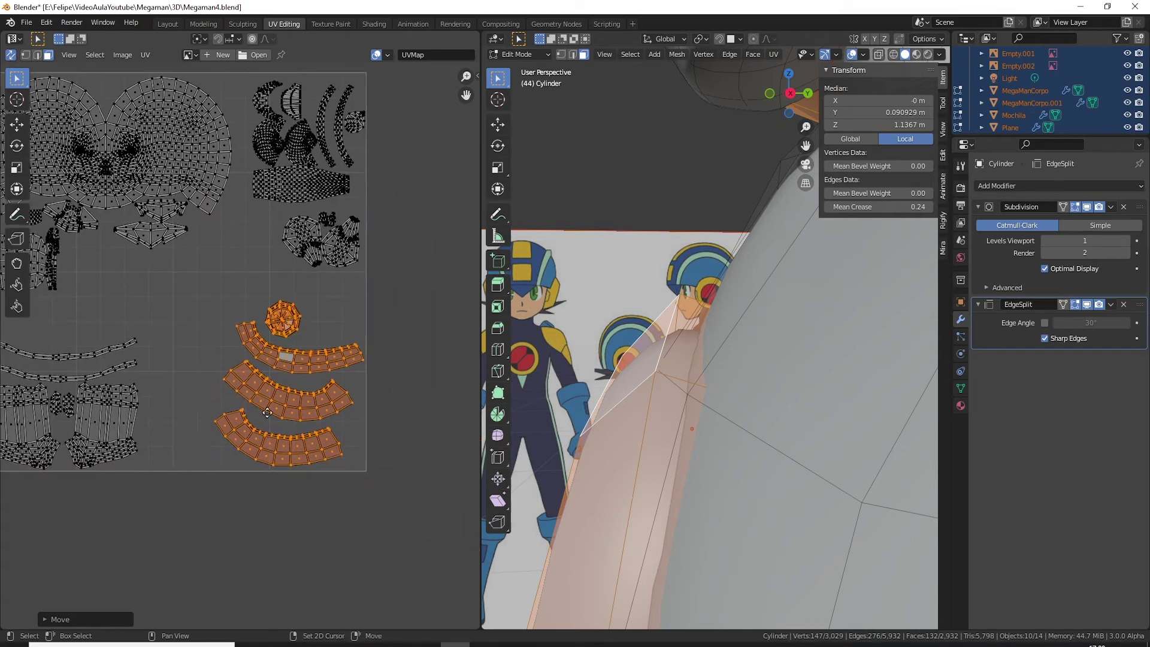
{"action": "key", "text": "r"}
{"action": "left_click", "coordinate": [353, 399]}
{"action": "key", "text": "g"}
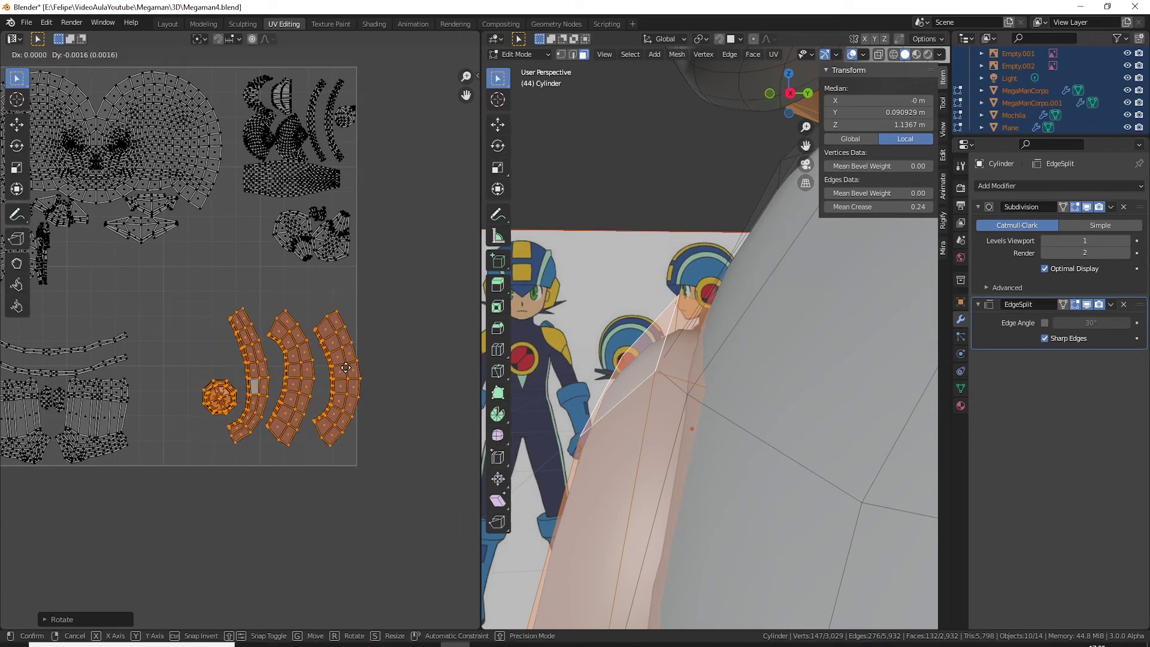
{"action": "left_click", "coordinate": [343, 408]}
Step: Turn the group horizontal and park it just outside the square's lower-right corner
{"action": "key", "text": "r"}
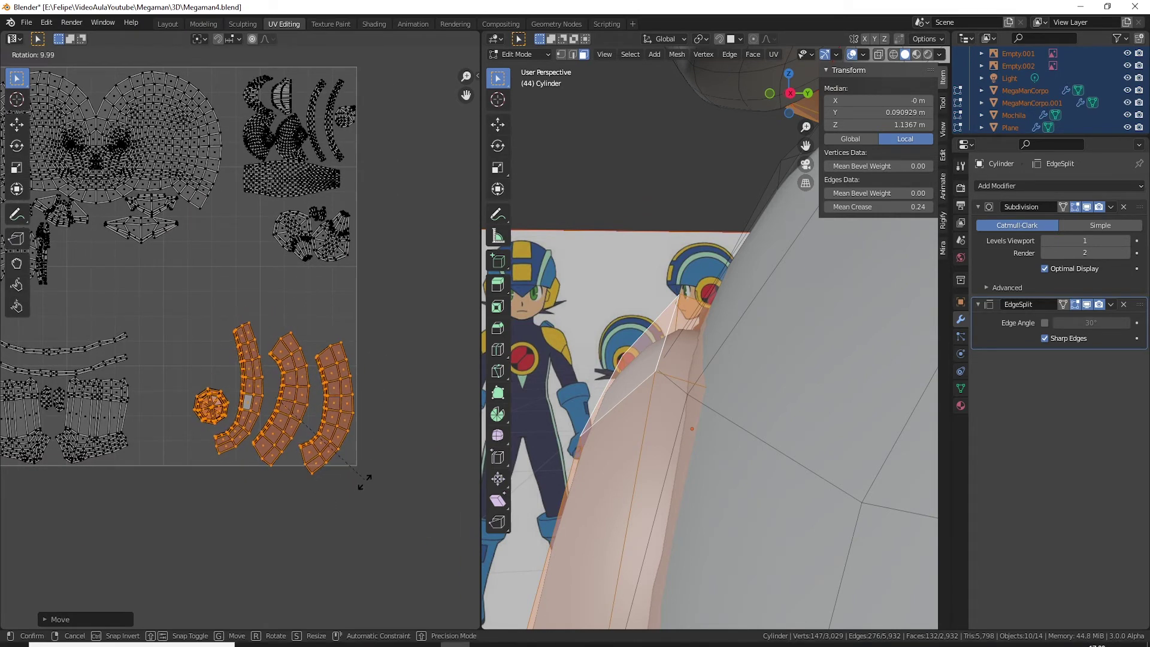
{"action": "left_click", "coordinate": [356, 515]}
{"action": "key", "text": "g"}
{"action": "left_click", "coordinate": [389, 569]}
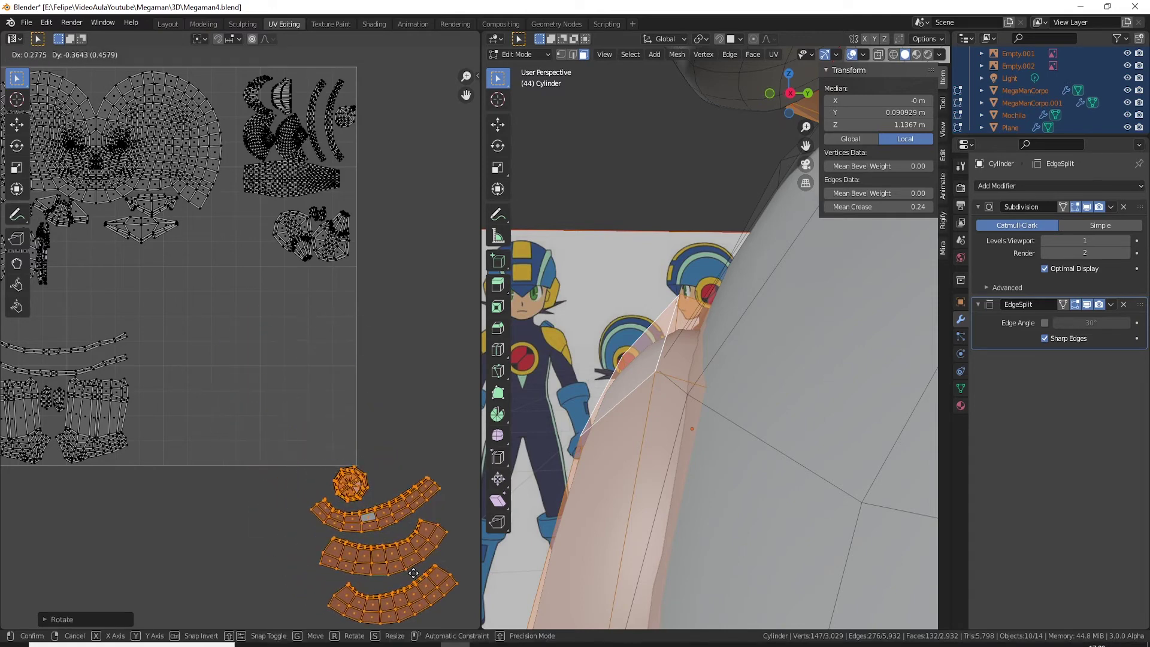
Step: Zoom around and pick a face of the torso island
{"action": "scroll", "coordinate": [293, 433], "scroll_direction": "down", "scroll_amount": 6}
{"action": "scroll", "coordinate": [239, 465], "scroll_direction": "down", "scroll_amount": 3}
{"action": "scroll", "coordinate": [272, 414], "scroll_direction": "up", "scroll_amount": 2}
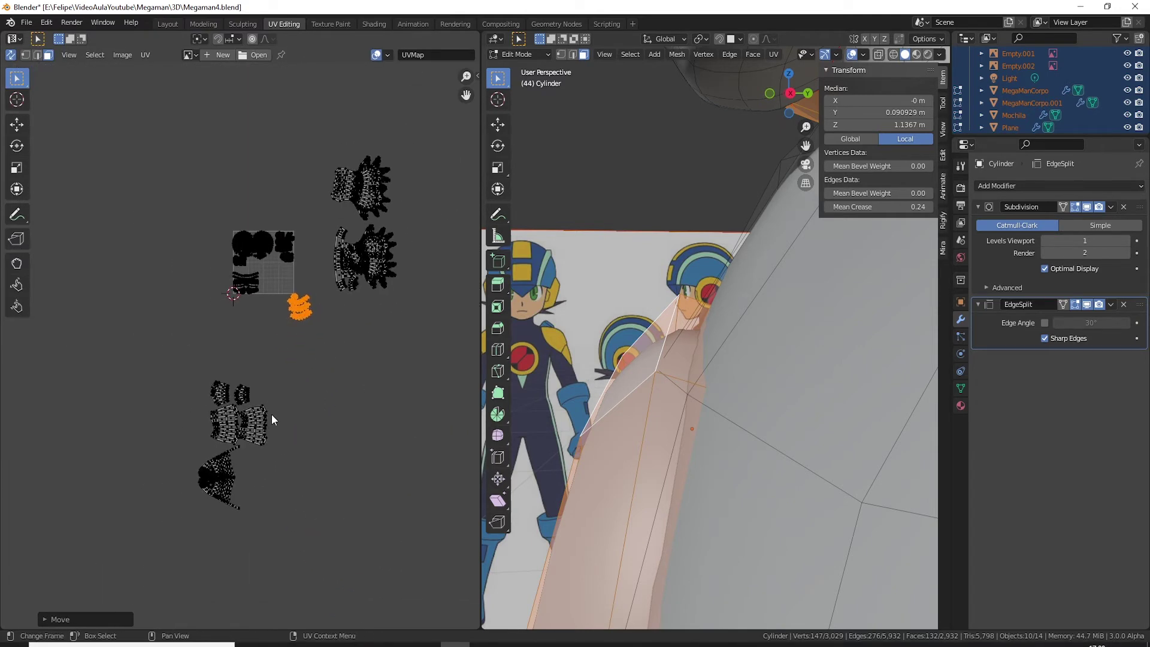
{"action": "scroll", "coordinate": [252, 449], "scroll_direction": "up", "scroll_amount": 1}
{"action": "left_click", "coordinate": [227, 484]}
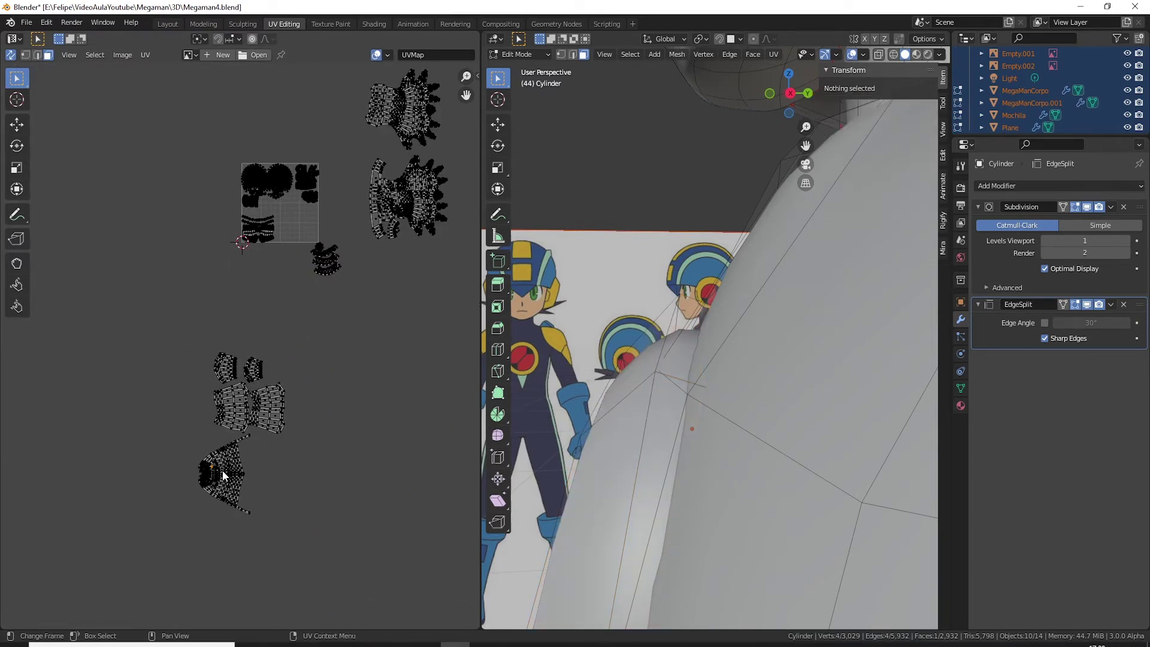
Step: Select the whole torso island and drag it closer to the UV square
{"action": "key", "text": "l"}
{"action": "key", "text": "g"}
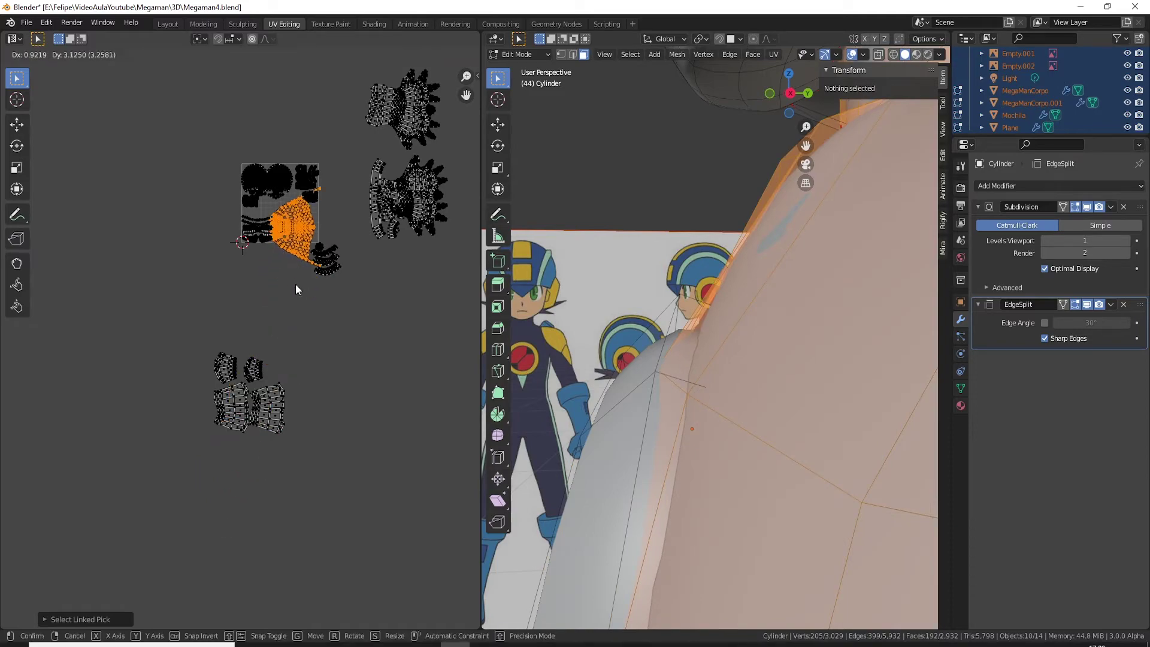
{"action": "left_click", "coordinate": [295, 284]}
{"action": "scroll", "coordinate": [321, 423], "scroll_direction": "up", "scroll_amount": 5}
{"action": "scroll", "coordinate": [321, 423], "scroll_direction": "up", "scroll_amount": 3}
Step: Rotate and shrink the torso island, then move it up and left
{"action": "key", "text": "r"}
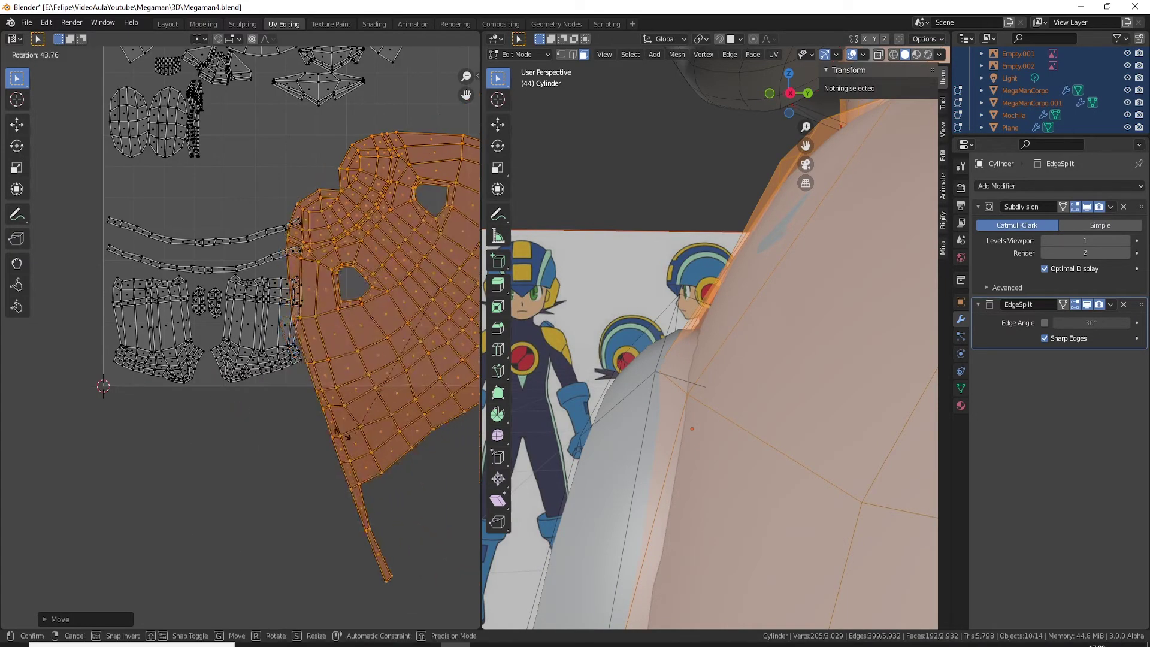
{"action": "scroll", "coordinate": [290, 423], "scroll_direction": "down", "scroll_amount": 2}
{"action": "scroll", "coordinate": [317, 444], "scroll_direction": "up", "scroll_amount": 2}
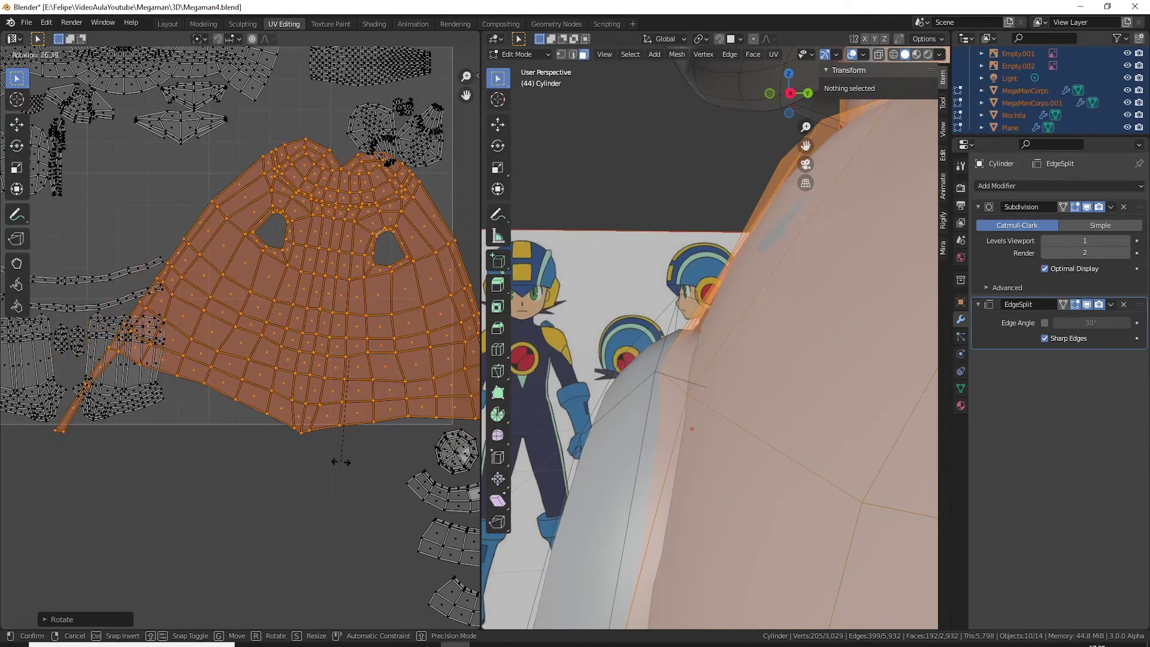
{"action": "left_click", "coordinate": [341, 462]}
{"action": "key", "text": "s"}
{"action": "left_click", "coordinate": [351, 432]}
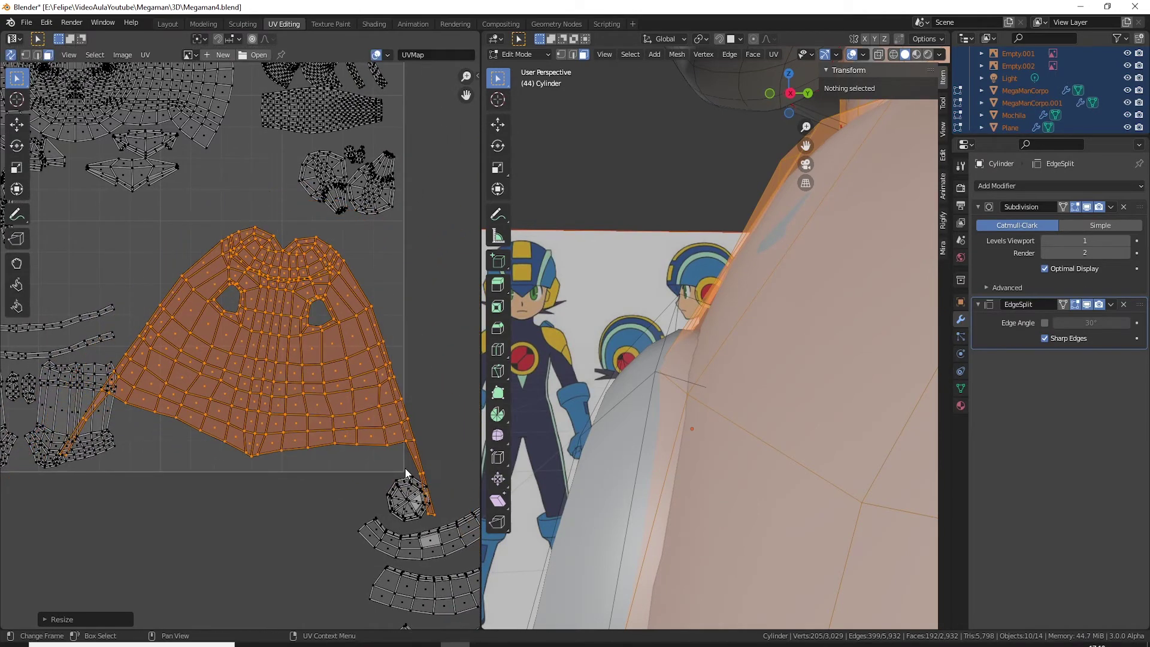
{"action": "key", "text": "g"}
{"action": "left_click", "coordinate": [372, 434]}
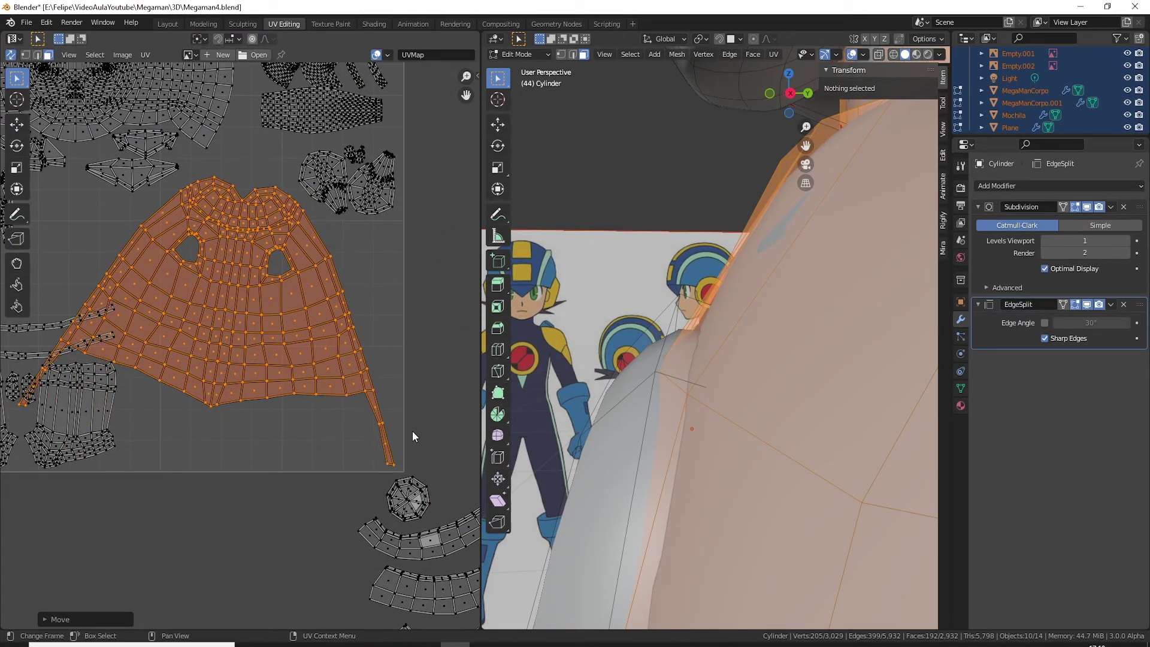
Step: Check the torso from the front view and centre the torso island in the UV editor
{"action": "key", "text": "KP_1"}
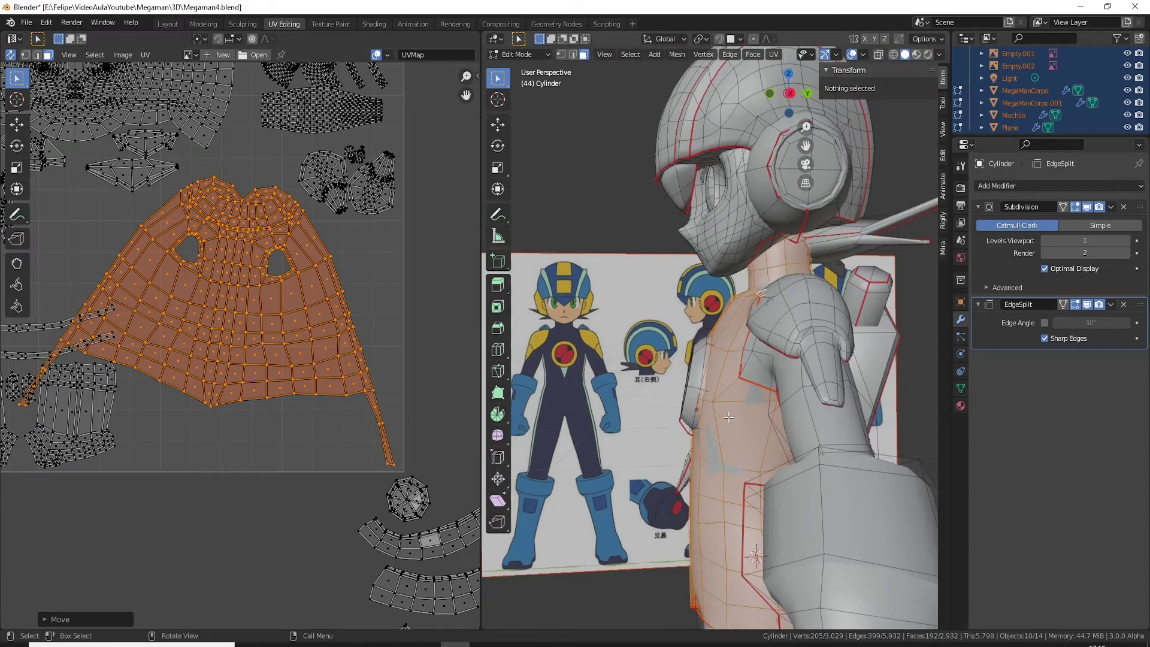
{"action": "scroll", "coordinate": [728, 417], "scroll_direction": "down", "scroll_amount": 3}
{"action": "scroll", "coordinate": [728, 417], "scroll_direction": "down", "scroll_amount": 2}
{"action": "middle_click_drag", "start_coordinate": [728, 417], "coordinate": [606, 405]}
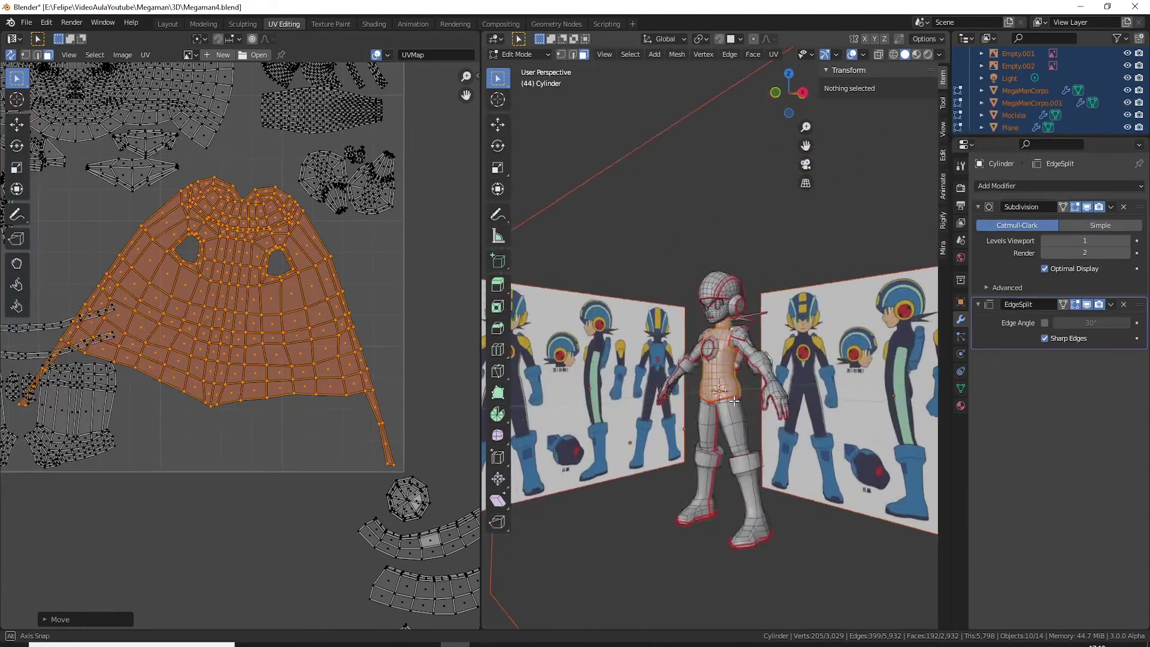
{"action": "scroll", "coordinate": [329, 348], "scroll_direction": "down", "scroll_amount": 1}
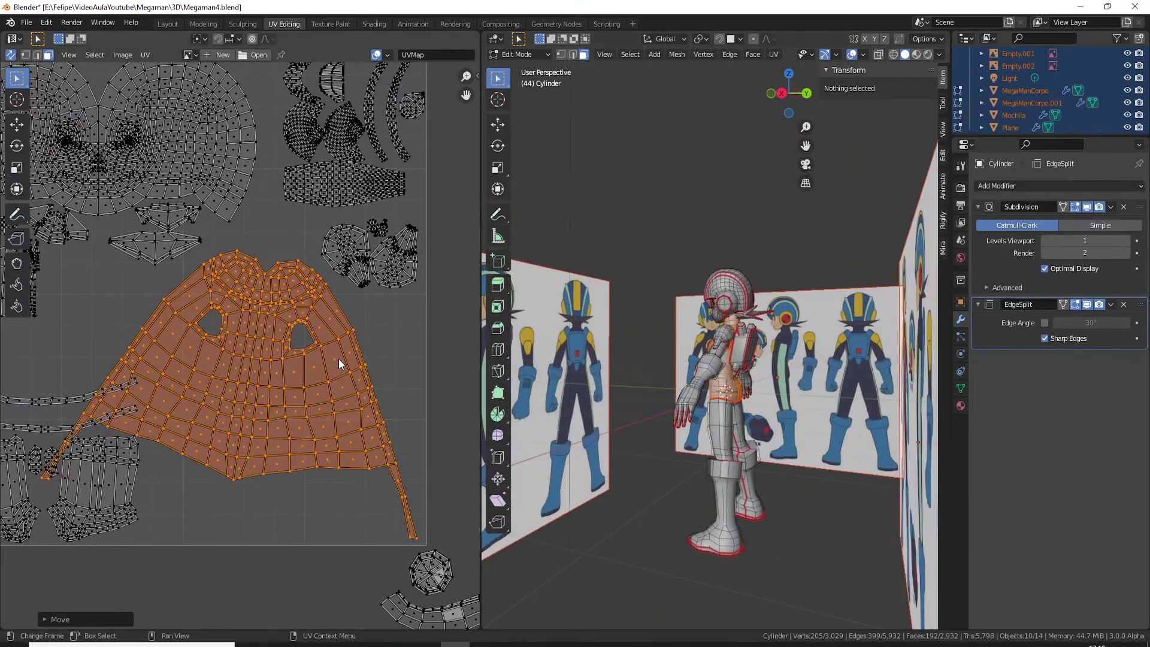
{"action": "scroll", "coordinate": [311, 358], "scroll_direction": "down", "scroll_amount": 1}
{"action": "middle_click_drag", "start_coordinate": [311, 359], "coordinate": [337, 359]}
Step: Turn the torso island about 90° and set it in the square's lower right
{"action": "key", "text": "r"}
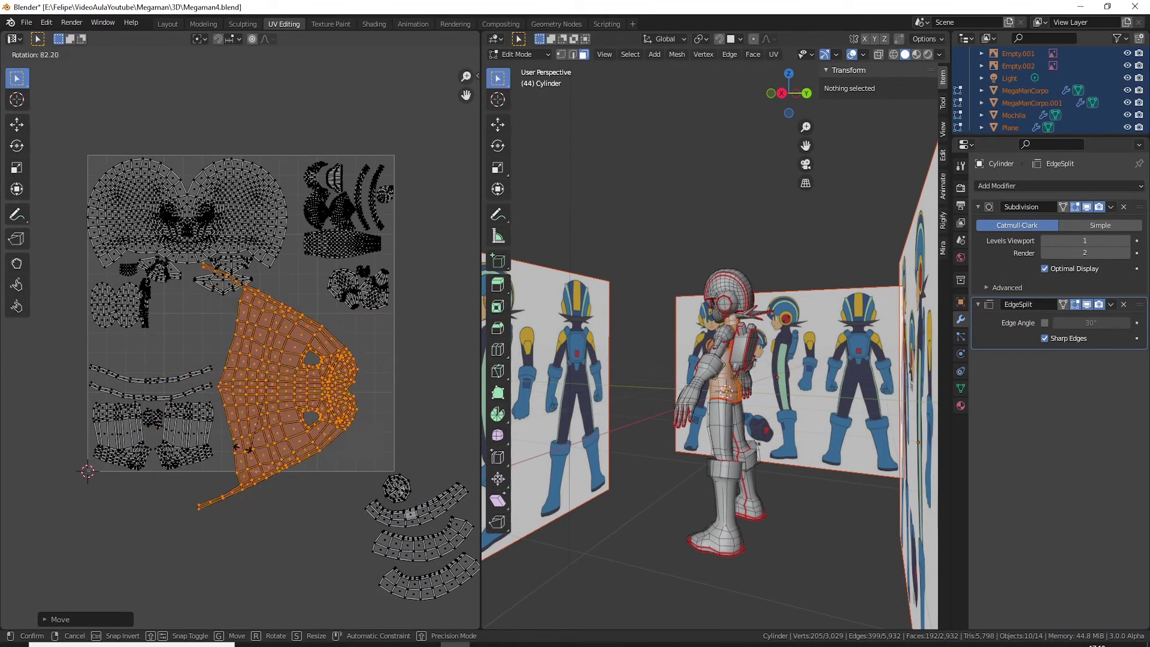
{"action": "left_click", "coordinate": [221, 449]}
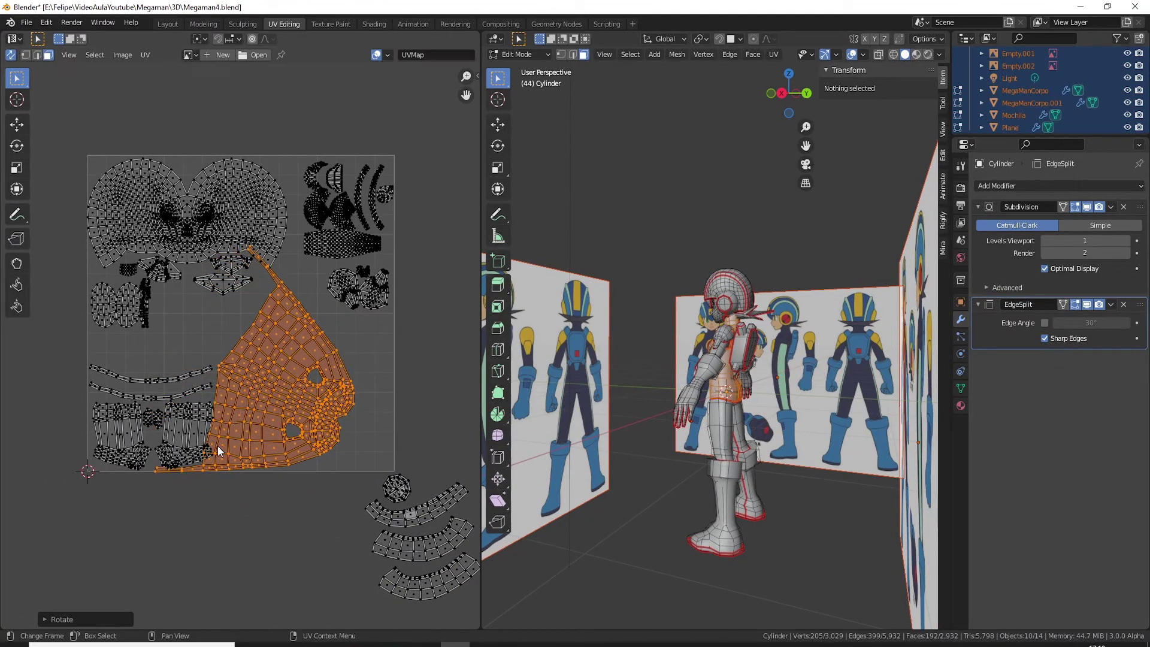
{"action": "key", "text": "g"}
{"action": "left_click", "coordinate": [366, 443]}
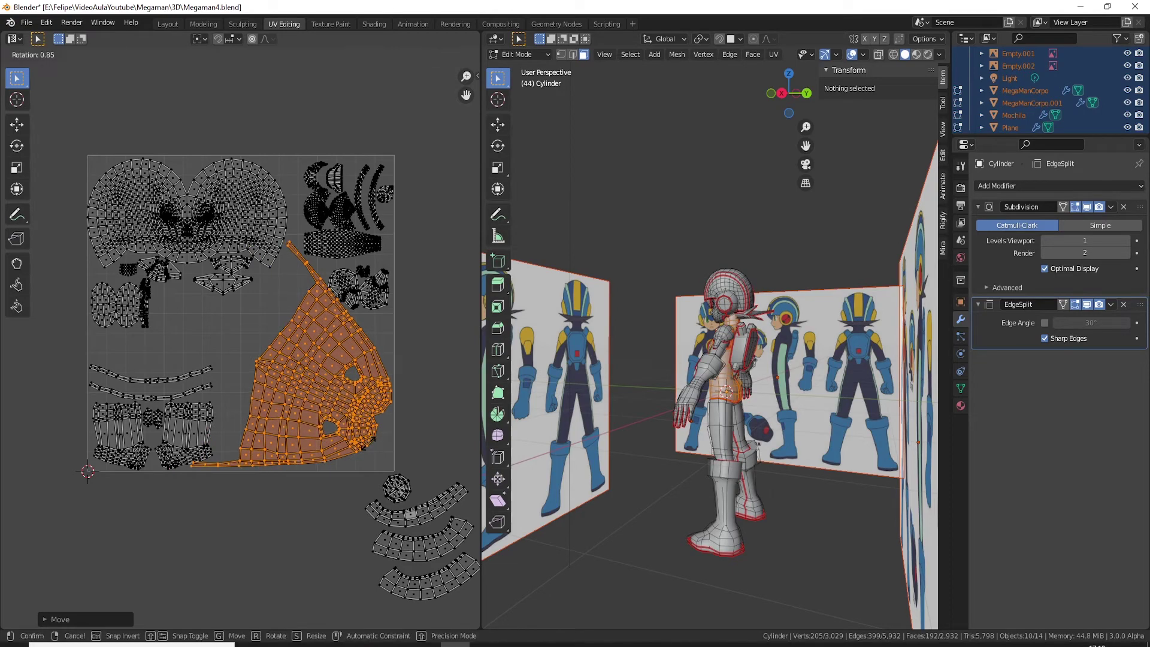
{"action": "key", "text": "g"}
{"action": "left_click", "coordinate": [366, 445]}
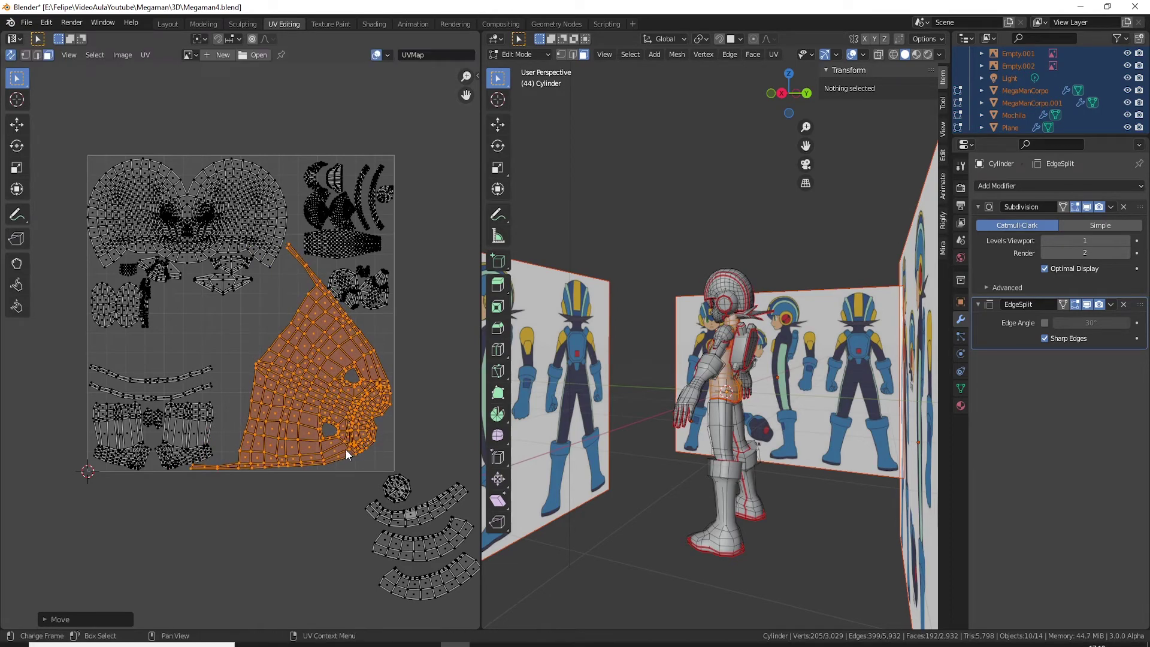
Step: Zoom and pan to frame the whole UV square and the hand islands
{"action": "scroll", "coordinate": [329, 431], "scroll_direction": "up", "scroll_amount": 3}
{"action": "scroll", "coordinate": [250, 431], "scroll_direction": "up", "scroll_amount": 2}
{"action": "scroll", "coordinate": [402, 361], "scroll_direction": "down", "scroll_amount": 2}
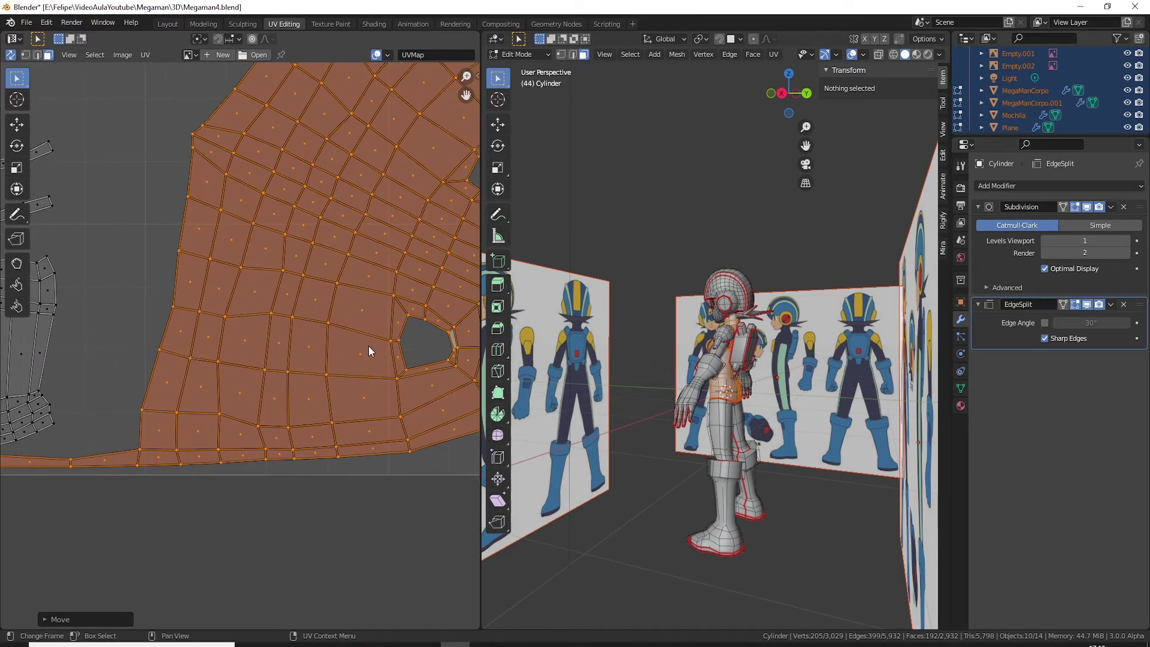
{"action": "scroll", "coordinate": [372, 347], "scroll_direction": "down", "scroll_amount": 2}
{"action": "scroll", "coordinate": [334, 328], "scroll_direction": "up", "scroll_amount": 2}
{"action": "scroll", "coordinate": [357, 466], "scroll_direction": "up", "scroll_amount": 3}
{"action": "scroll", "coordinate": [357, 466], "scroll_direction": "down", "scroll_amount": 1}
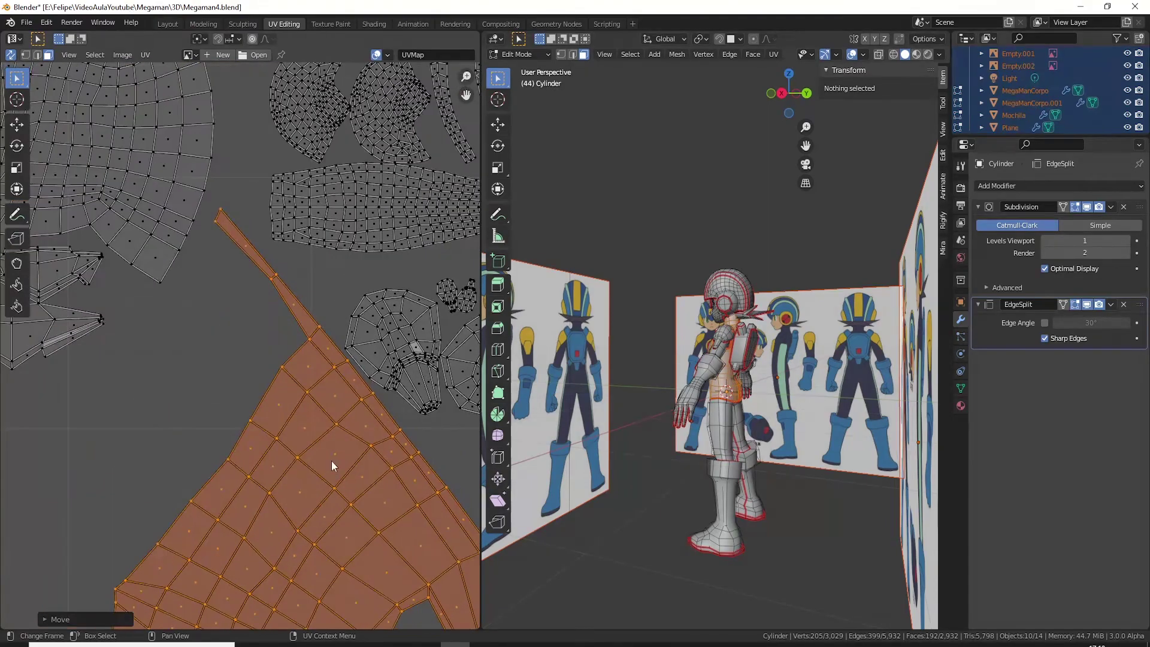
{"action": "scroll", "coordinate": [333, 465], "scroll_direction": "down", "scroll_amount": 1}
{"action": "scroll", "coordinate": [310, 306], "scroll_direction": "up", "scroll_amount": 2}
{"action": "middle_click_drag", "start_coordinate": [329, 444], "coordinate": [334, 368]}
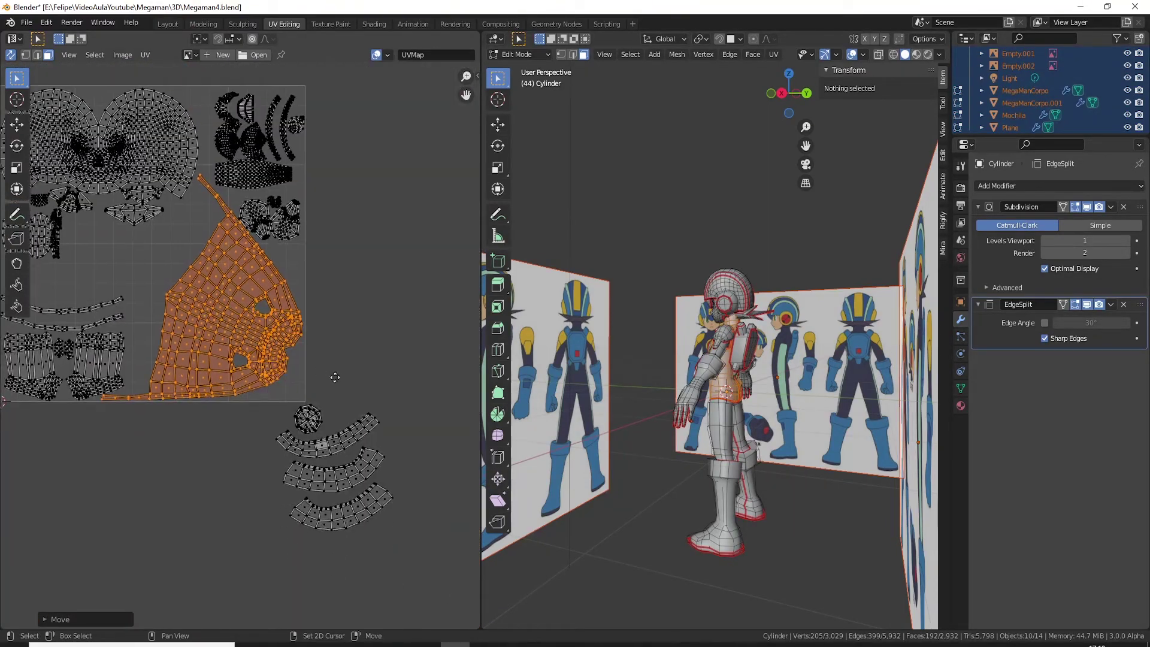
{"action": "scroll", "coordinate": [404, 376], "scroll_direction": "down", "scroll_amount": 3}
{"action": "mouse_move", "coordinate": [420, 334]}
{"action": "middle_mouse_down"}
{"action": "mouse_move", "coordinate": [370, 345]}
{"action": "mouse_move", "coordinate": [319, 385]}
{"action": "middle_mouse_up"}
Step: Select both hand islands, shrink them, and move them inside the UV square
{"action": "left_click", "coordinate": [385, 307]}
{"action": "key", "text": "l"}
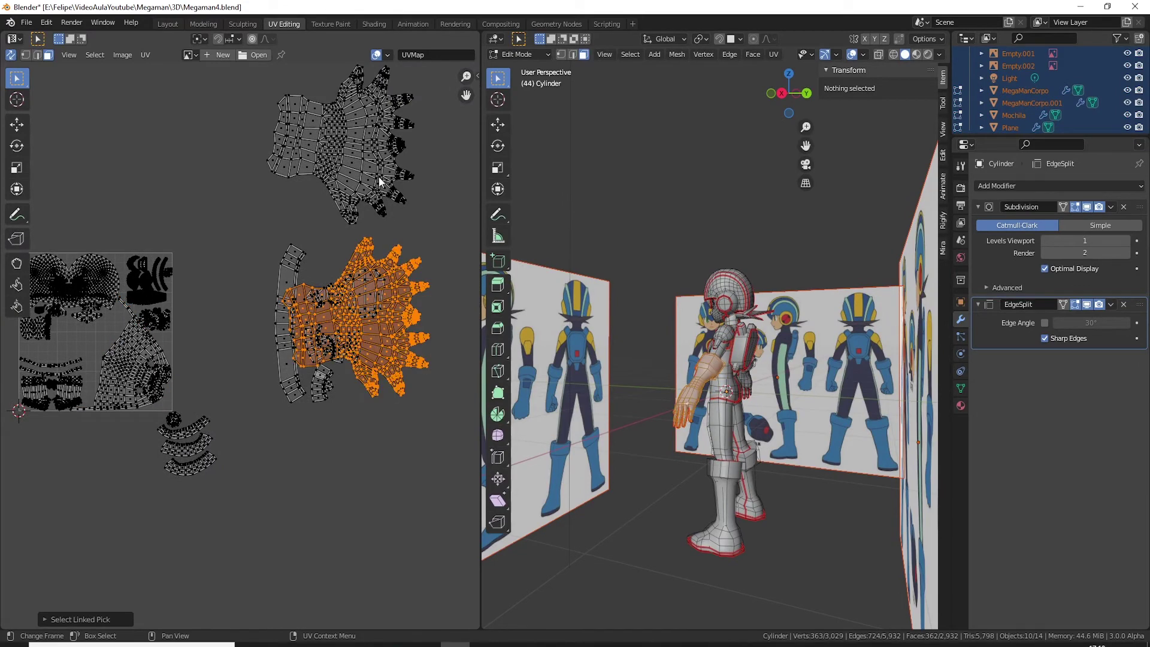
{"action": "key", "text": "l"}
{"action": "key", "text": "s"}
{"action": "key", "text": "Return"}
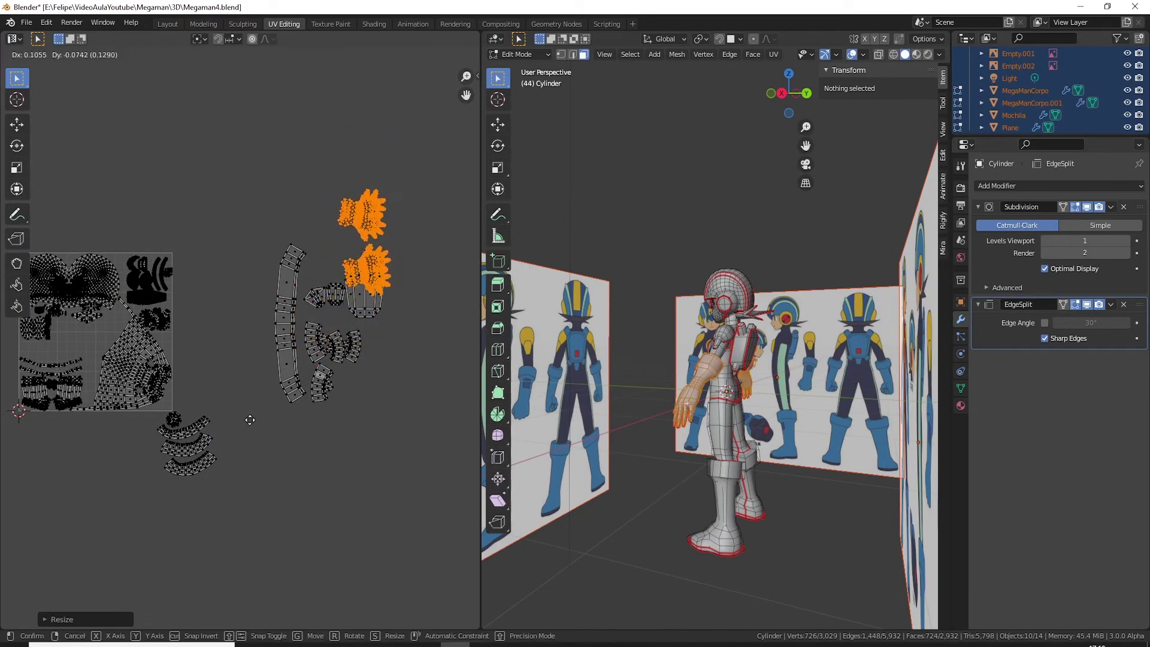
{"action": "key", "text": "g"}
{"action": "left_click", "coordinate": [120, 470]}
{"action": "middle_click_drag", "start_coordinate": [121, 471], "coordinate": [159, 429]}
Step: Rotate and resize the hand islands to sit side by side left of centre
{"action": "key", "text": "r"}
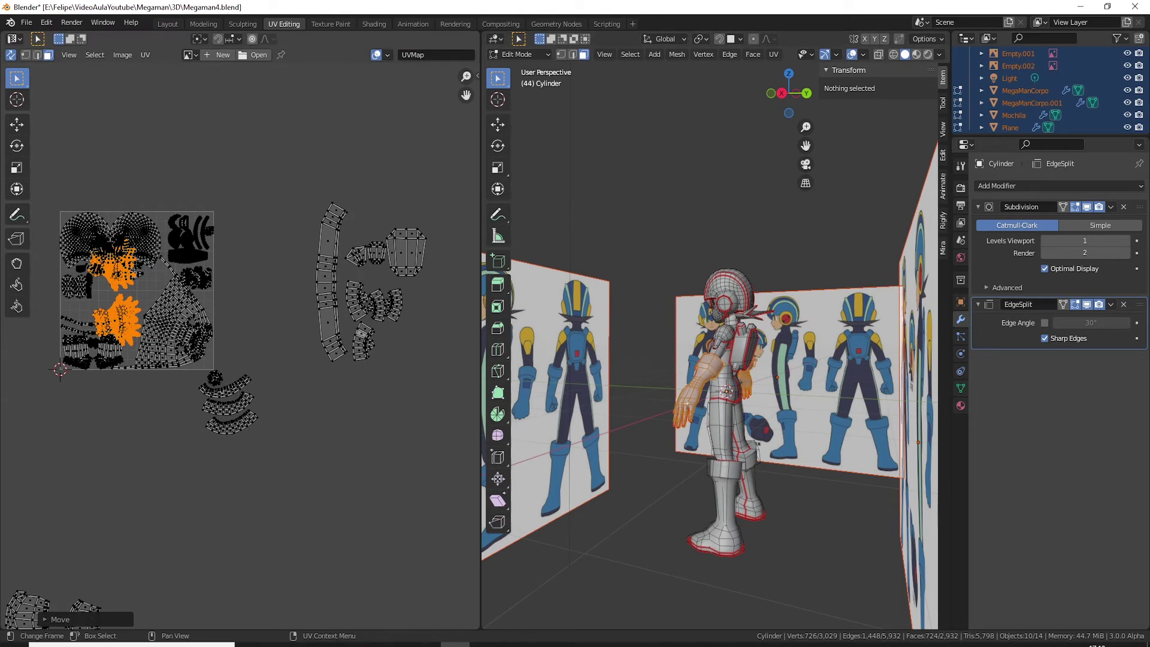
{"action": "key", "text": "Return"}
{"action": "key", "text": "s"}
{"action": "left_click", "coordinate": [275, 375]}
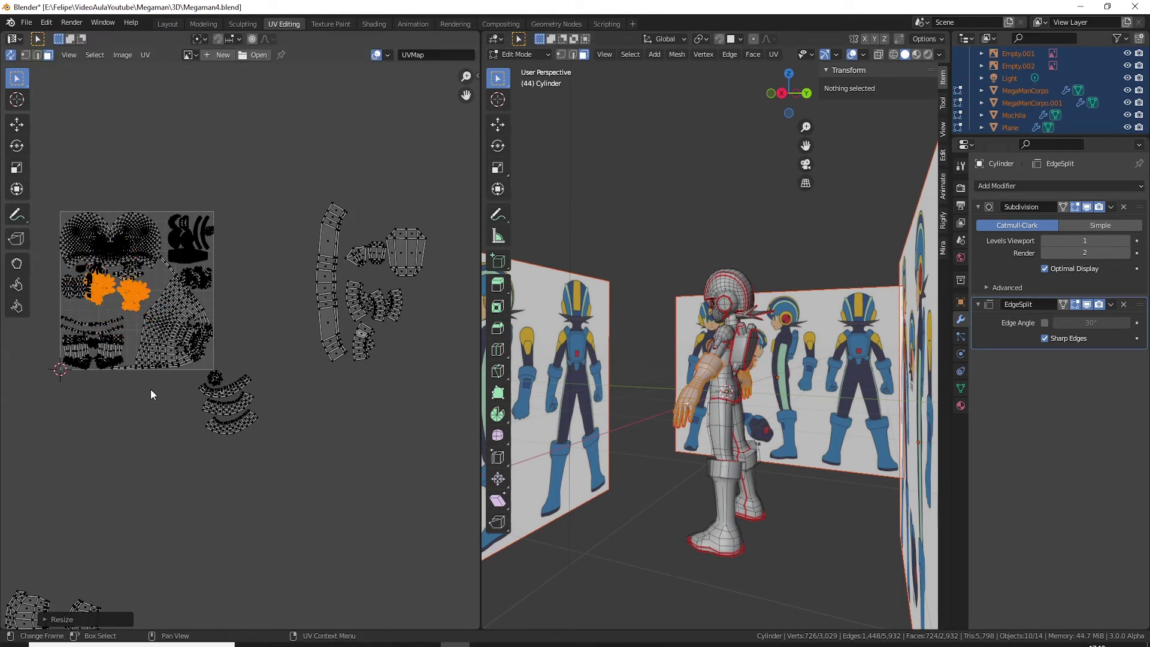
{"action": "scroll", "coordinate": [214, 316], "scroll_direction": "up", "scroll_amount": 4}
{"action": "key", "text": "r"}
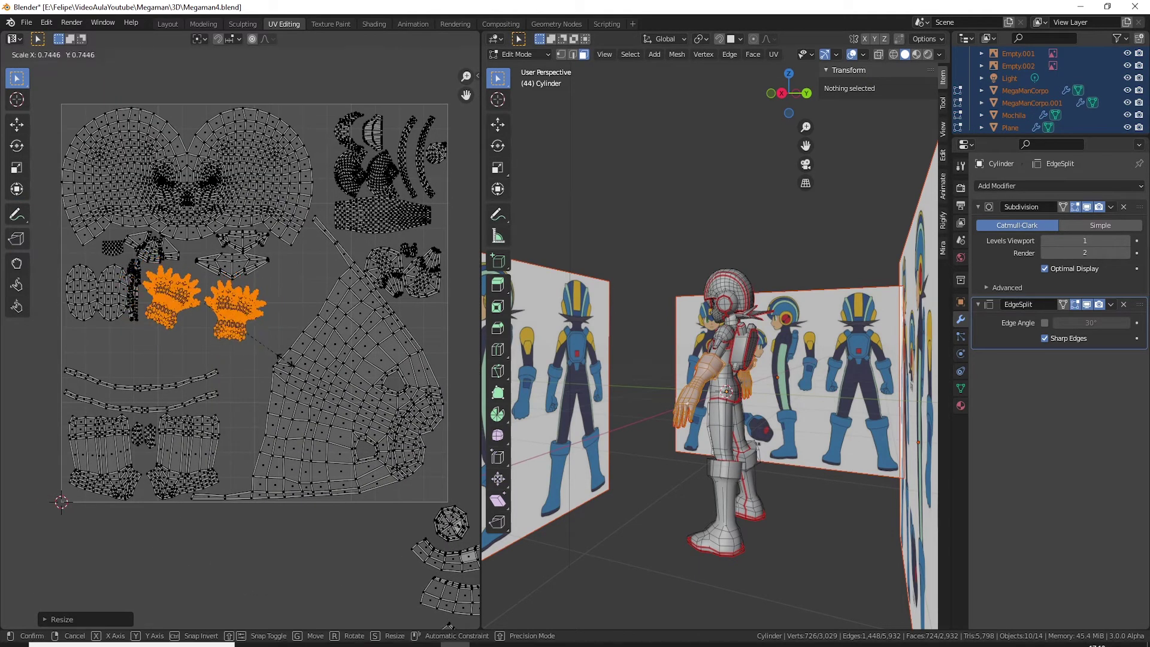
{"action": "key", "text": "Return"}
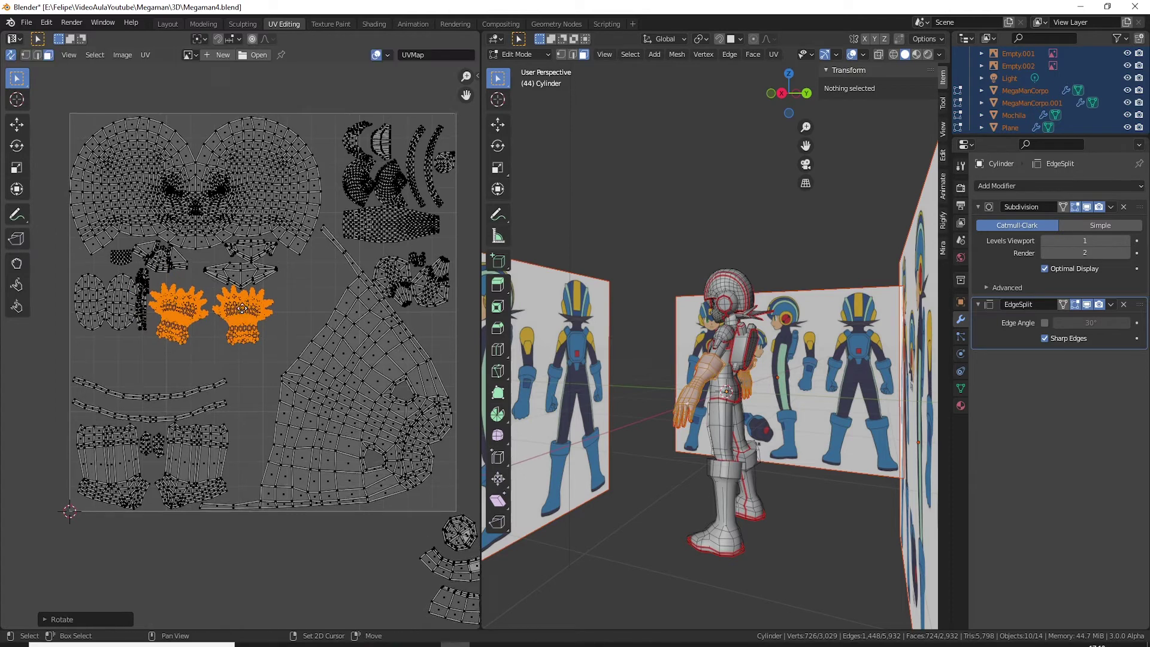
{"action": "middle_click_drag", "start_coordinate": [269, 333], "coordinate": [286, 358]}
Step: Shift the hand islands further left in the UV square
{"action": "key", "text": "g"}
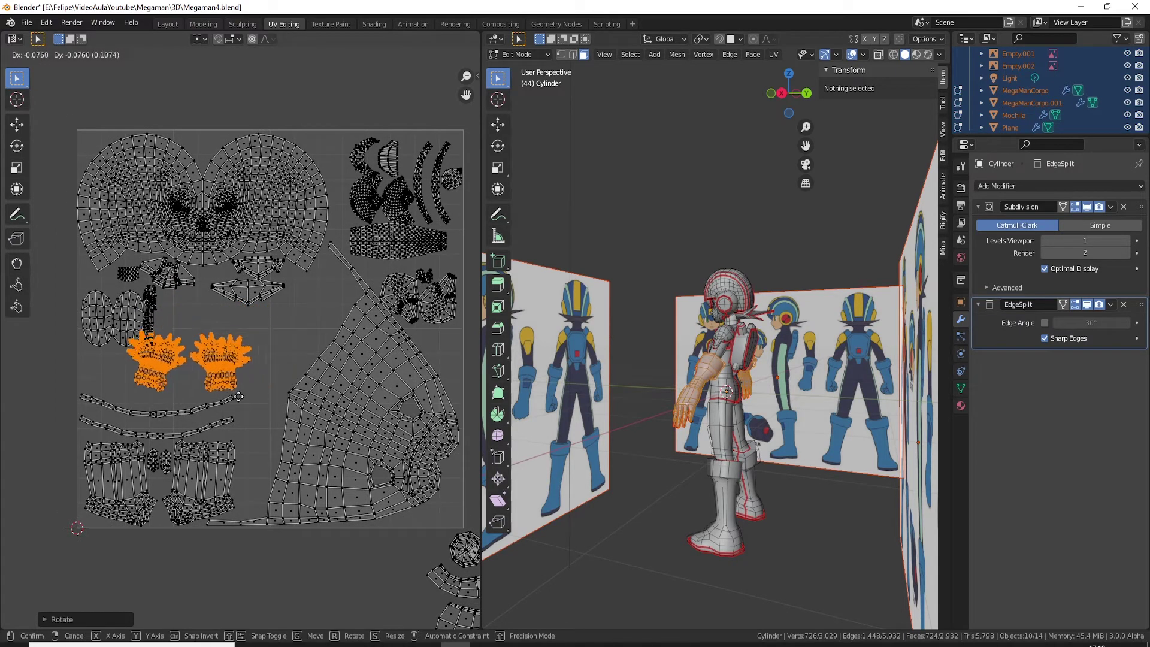
{"action": "left_click", "coordinate": [212, 407]}
{"action": "middle_click_drag", "start_coordinate": [166, 401], "coordinate": [234, 385]}
{"action": "scroll", "coordinate": [234, 385], "scroll_direction": "up", "scroll_amount": 4}
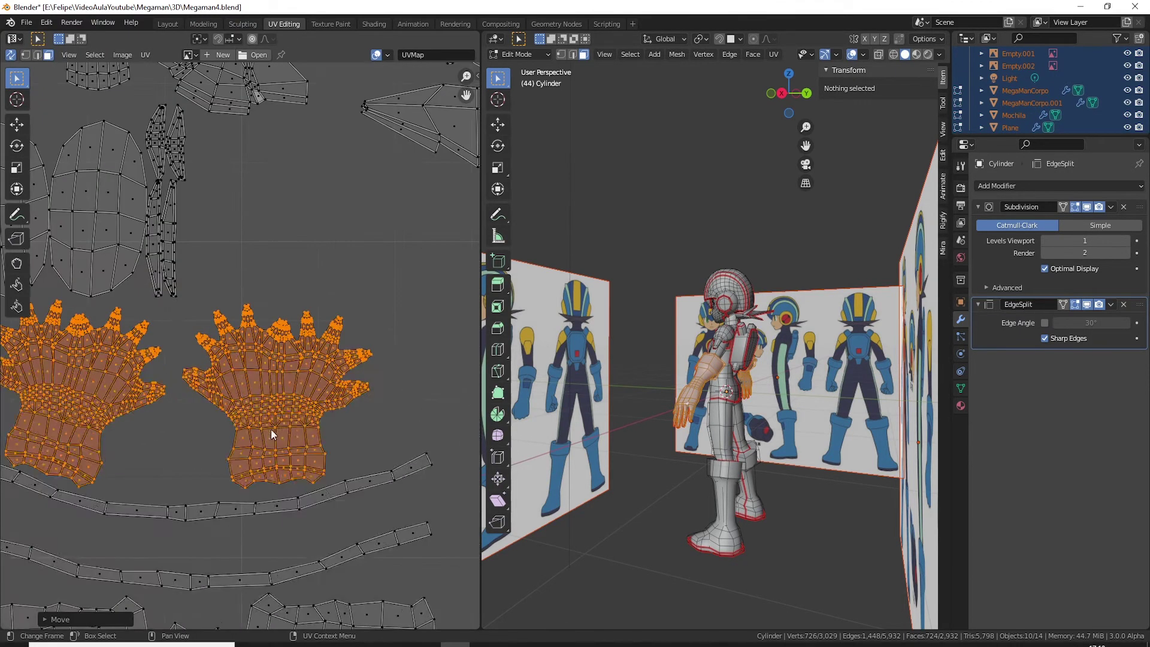
{"action": "scroll", "coordinate": [269, 431], "scroll_direction": "up", "scroll_amount": 1}
Step: Select the long arc strip island and reposition it
{"action": "left_click", "coordinate": [253, 468]}
{"action": "key", "text": "l"}
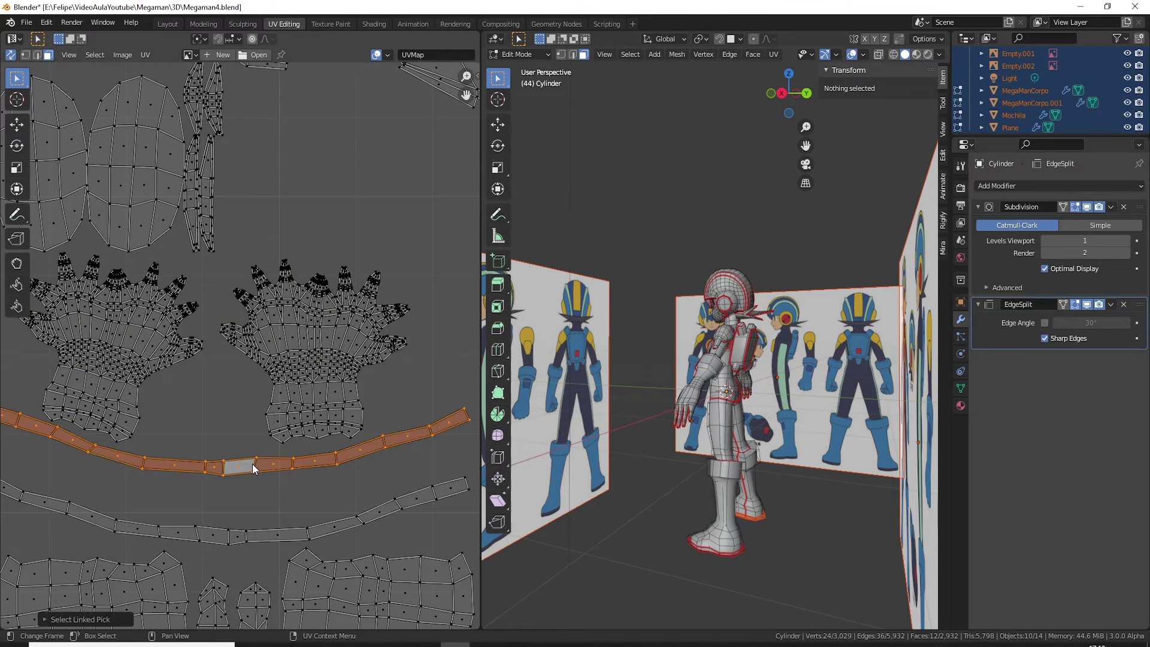
{"action": "left_click", "coordinate": [231, 487]}
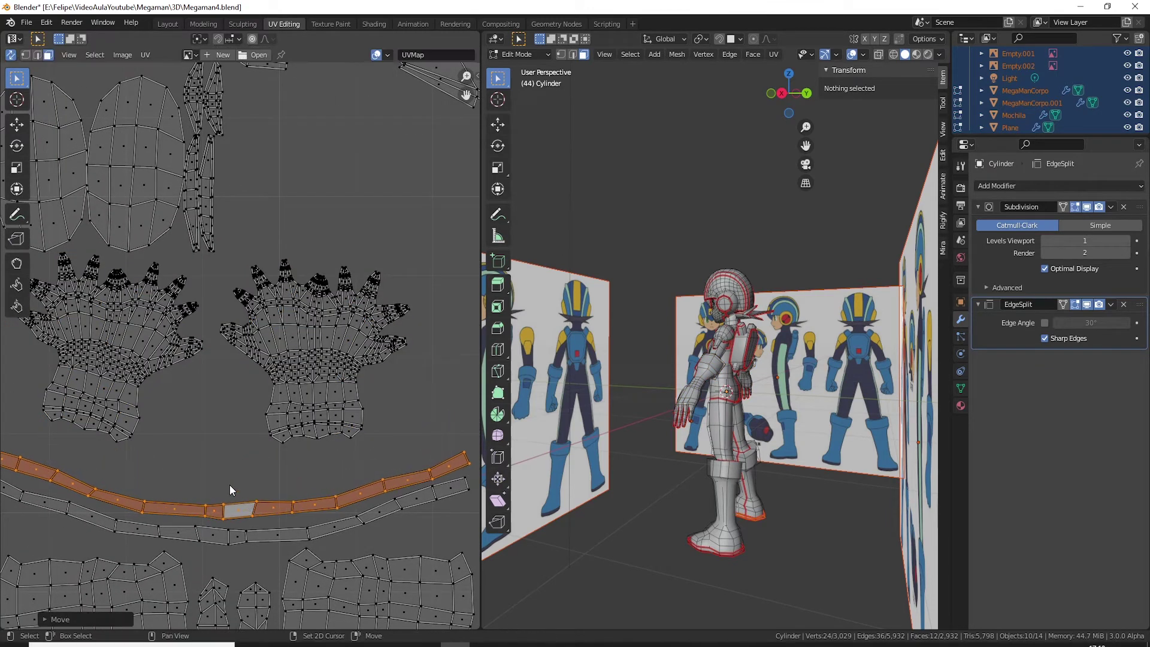
{"action": "middle_click_drag", "start_coordinate": [231, 487], "coordinate": [304, 419]}
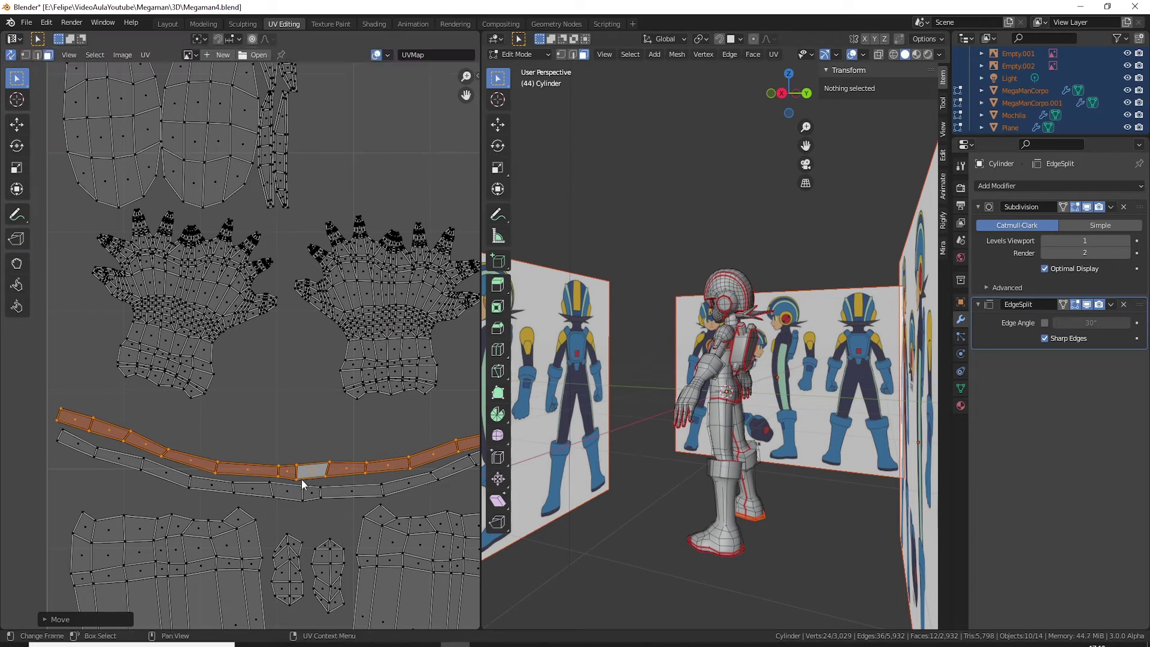
Step: Select the left hand island and move it further left
{"action": "left_click", "coordinate": [187, 327]}
{"action": "key", "text": "l"}
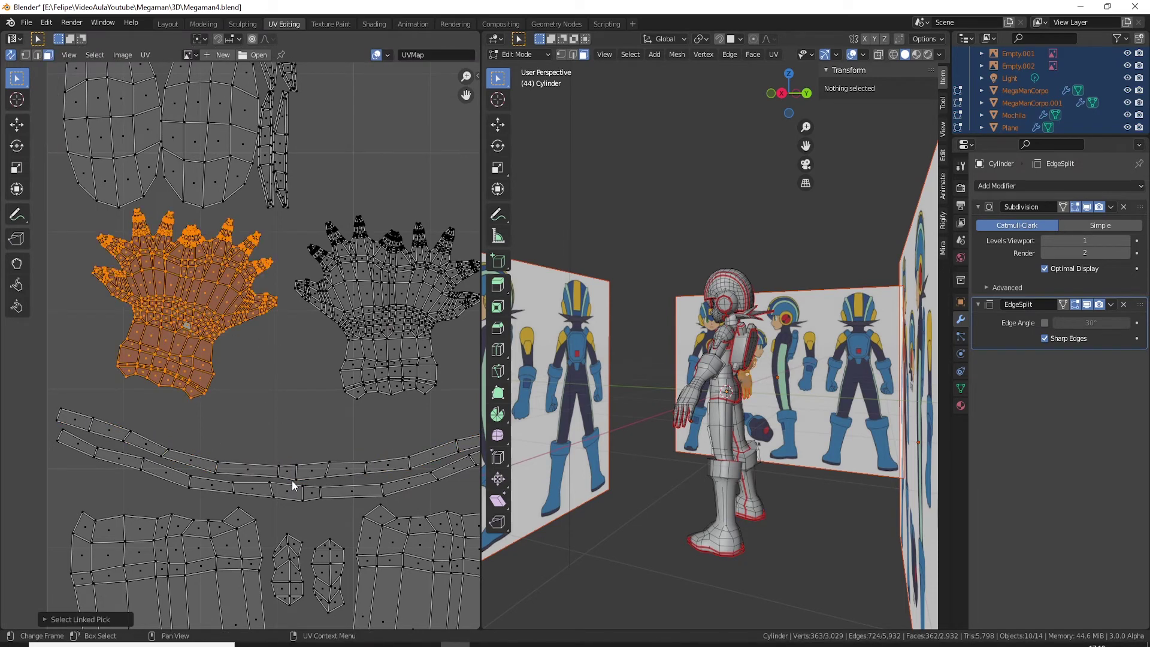
{"action": "key", "text": "g"}
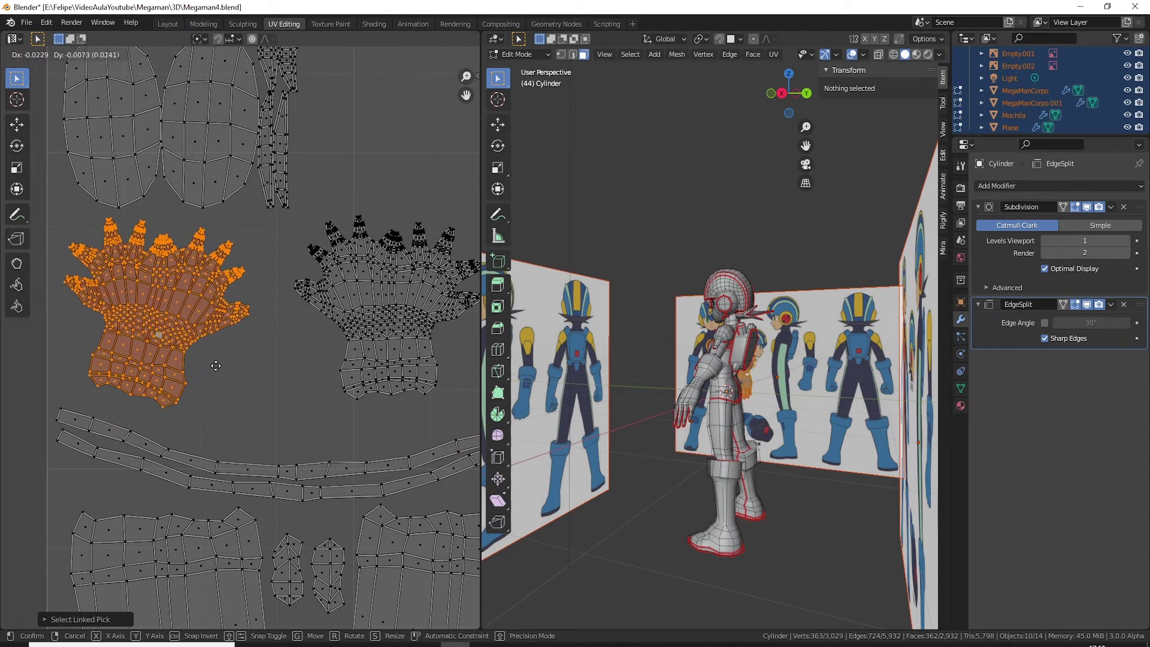
{"action": "left_click", "coordinate": [220, 368]}
Step: Move the right hand island closer to the left hand island
{"action": "left_click", "coordinate": [354, 331]}
{"action": "key", "text": "l"}
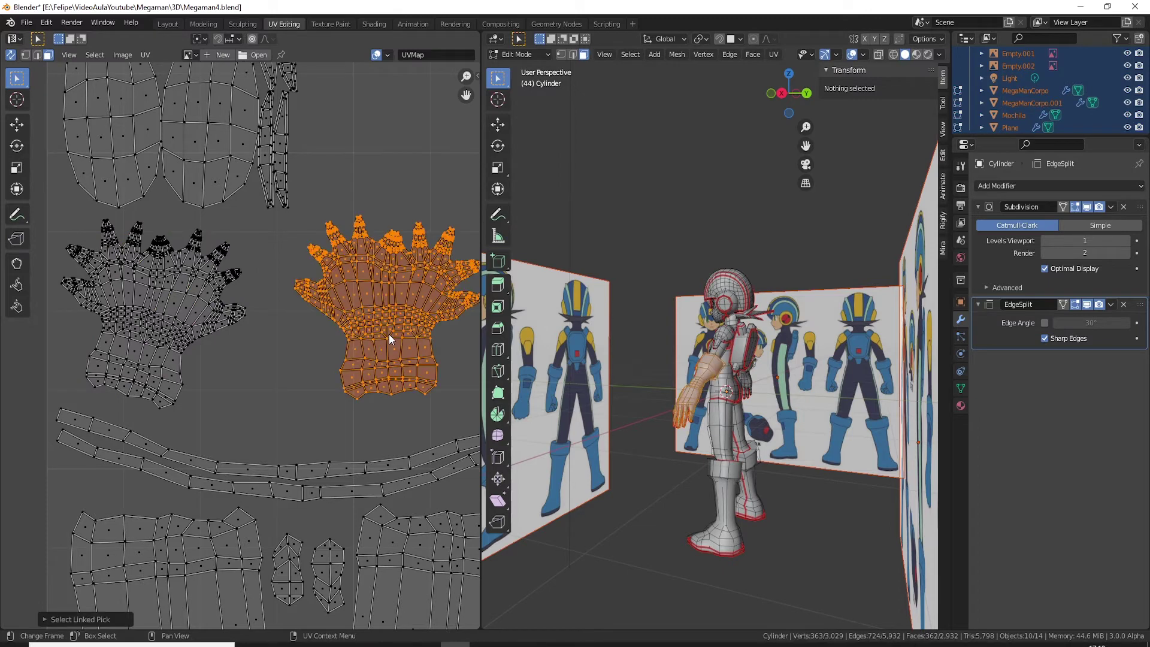
{"action": "key", "text": "g"}
{"action": "left_click", "coordinate": [343, 362]}
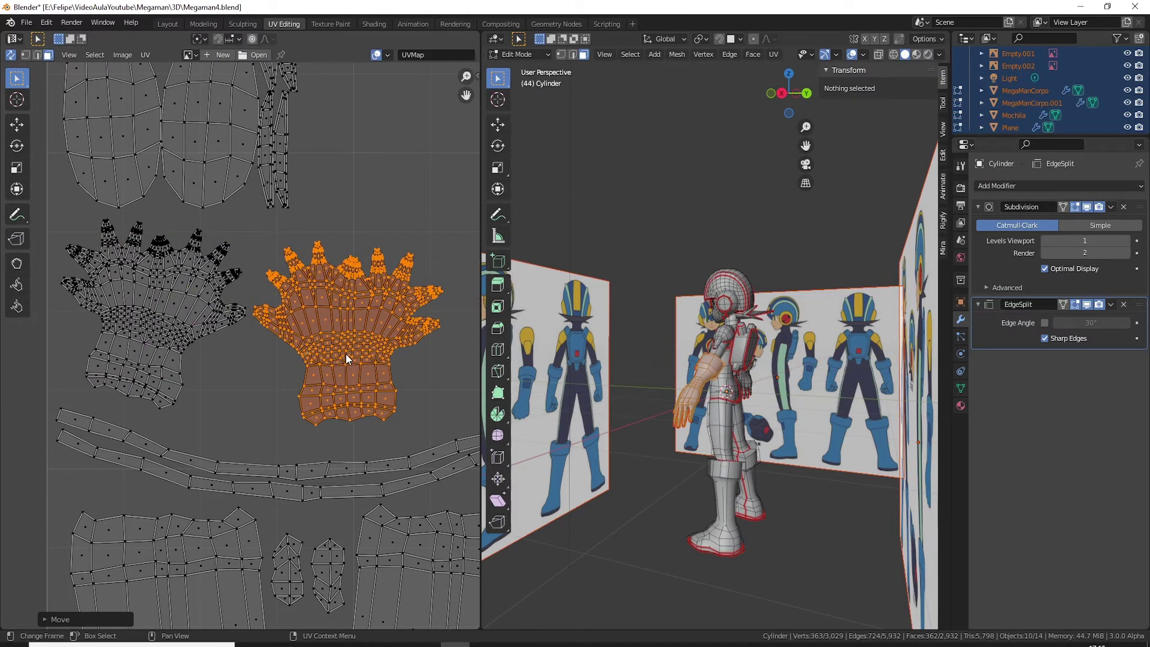
Step: Rotate the second hand island sideways so it nestles against the first
{"action": "key", "text": "r"}
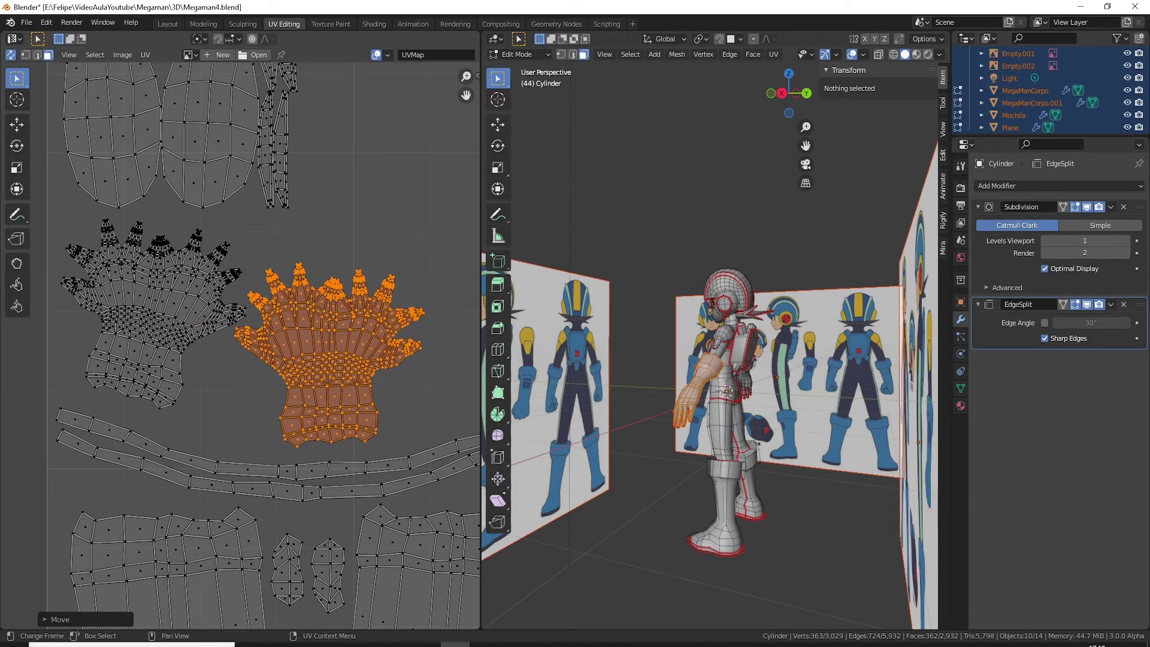
{"action": "left_click", "coordinate": [334, 436]}
{"action": "key", "text": "g"}
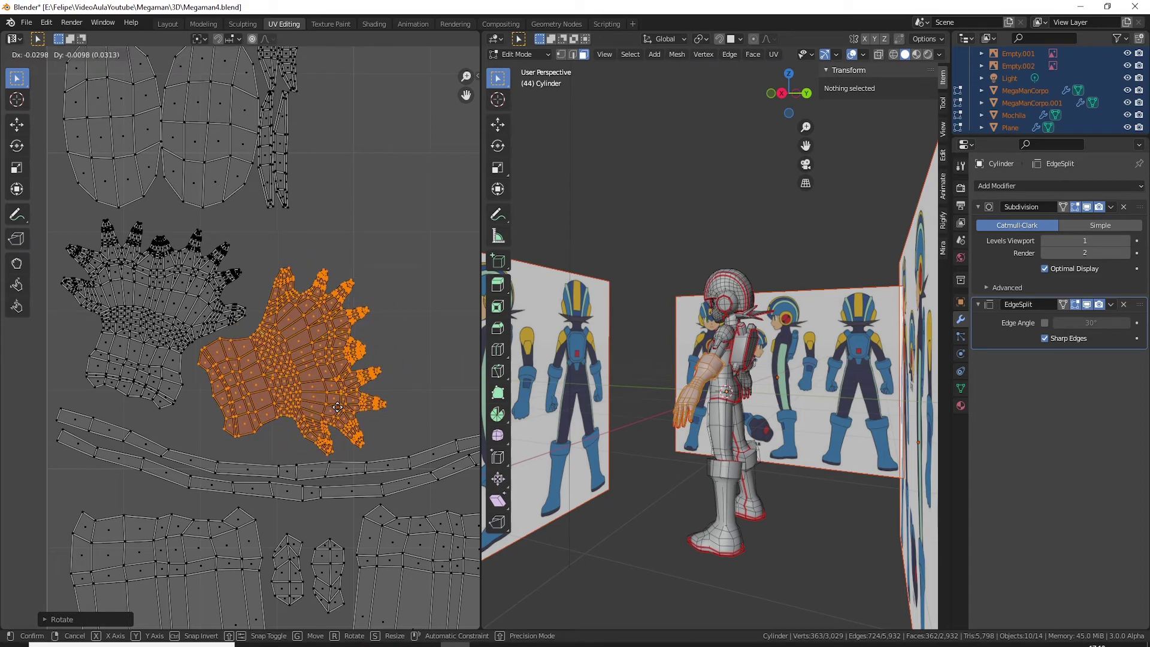
{"action": "right_click", "coordinate": [332, 410]}
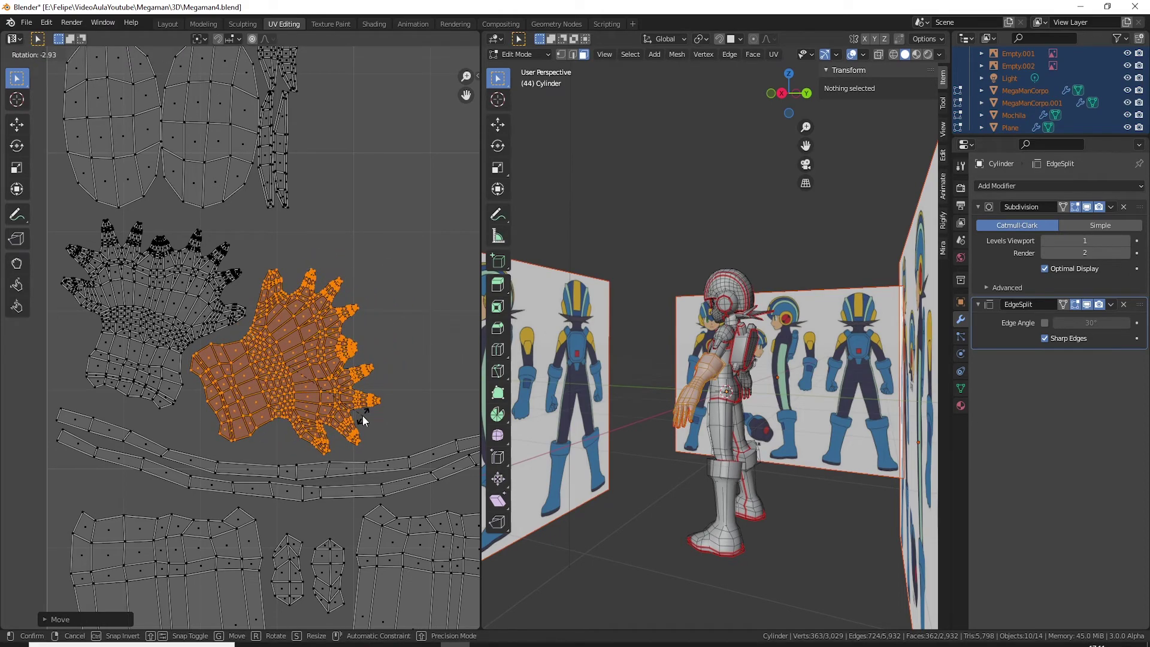
{"action": "scroll", "coordinate": [363, 360], "scroll_direction": "down", "scroll_amount": 5}
{"action": "scroll", "coordinate": [363, 359], "scroll_direction": "down", "scroll_amount": 2}
Step: Box-select the four loose islands below the square, scale them down and move them inside
{"action": "middle_click_drag", "start_coordinate": [282, 569], "coordinate": [259, 393]}
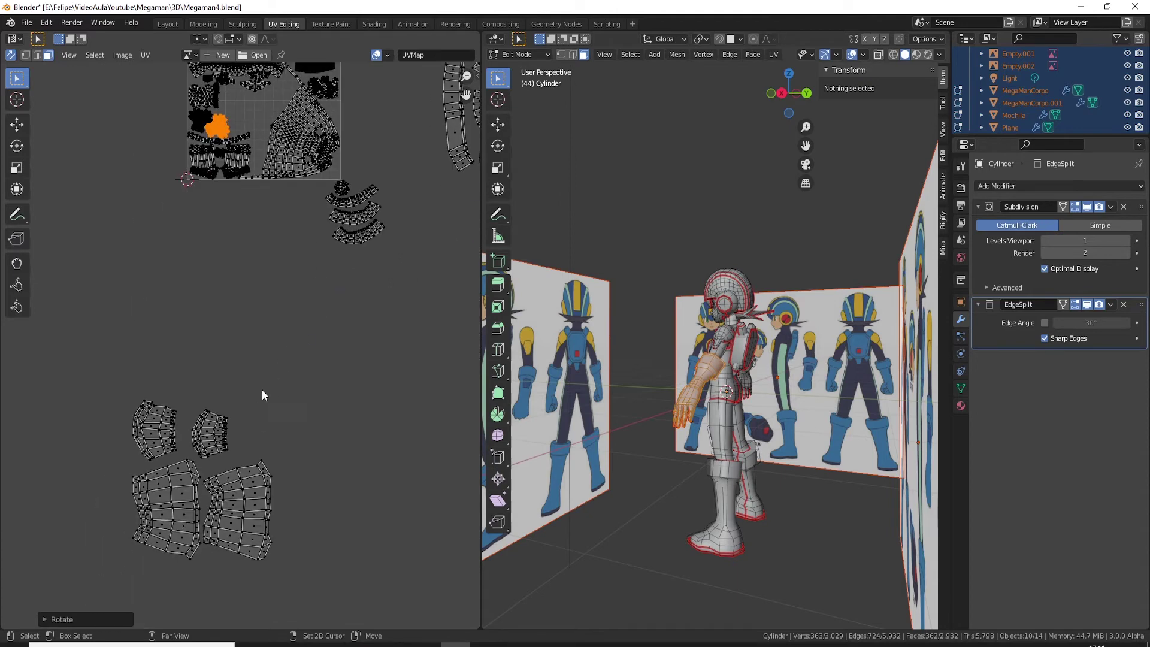
{"action": "mouse_move", "coordinate": [85, 309]}
{"action": "left_mouse_down"}
{"action": "mouse_move", "coordinate": [183, 429]}
{"action": "mouse_move", "coordinate": [372, 542]}
{"action": "left_mouse_up"}
{"action": "key", "text": "s"}
{"action": "left_click", "coordinate": [259, 485]}
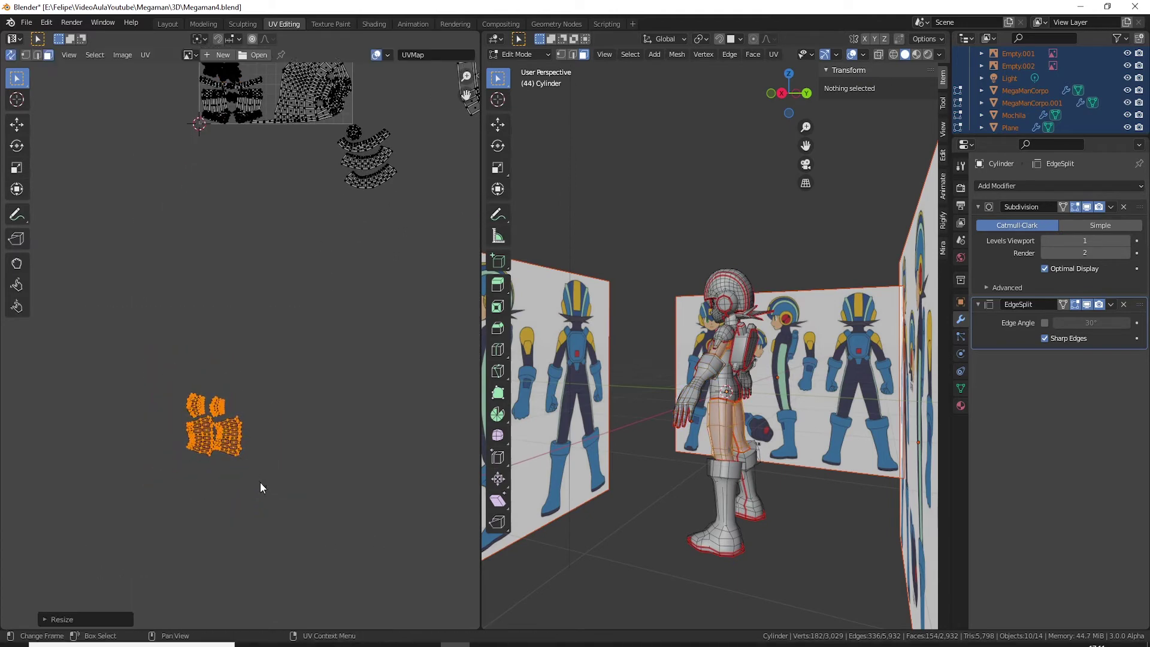
{"action": "key", "text": "g"}
{"action": "left_click", "coordinate": [313, 234]}
{"action": "mouse_move", "coordinate": [313, 236]}
{"action": "middle_mouse_down"}
{"action": "mouse_move", "coordinate": [325, 444]}
{"action": "mouse_move", "coordinate": [318, 512]}
{"action": "middle_mouse_up"}
{"action": "scroll", "coordinate": [303, 416], "scroll_direction": "up", "scroll_amount": 5}
Step: Shrink the thigh islands further and place them right of the hand islands
{"action": "key", "text": "s"}
{"action": "left_click", "coordinate": [371, 467]}
{"action": "key", "text": "g"}
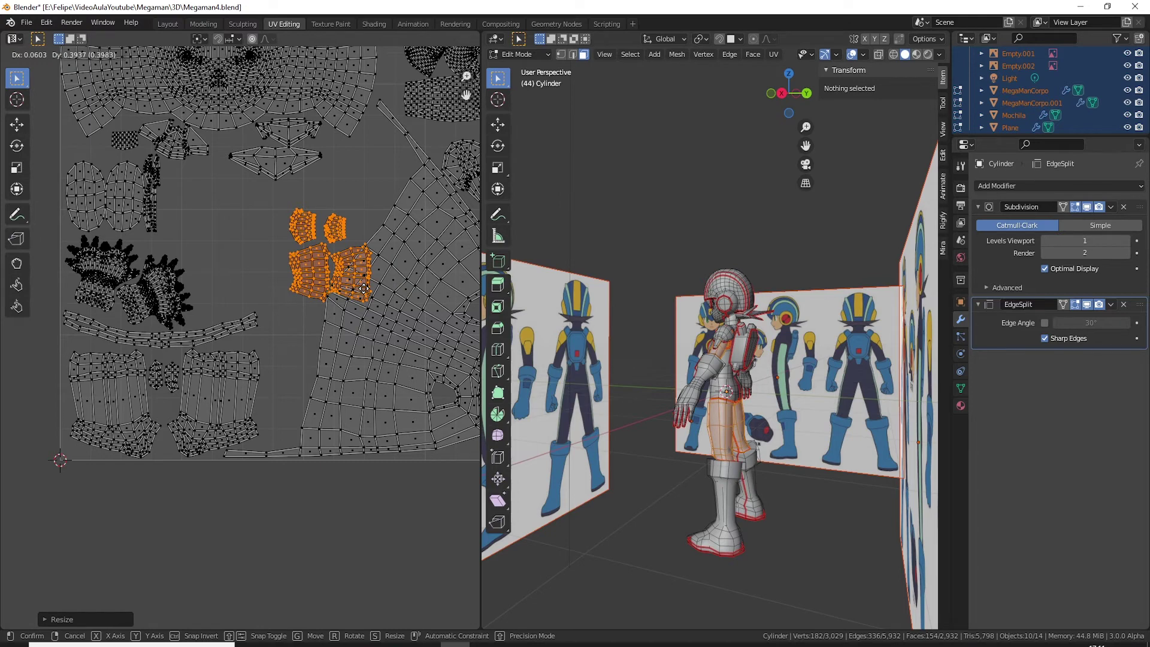
{"action": "left_click", "coordinate": [305, 280]}
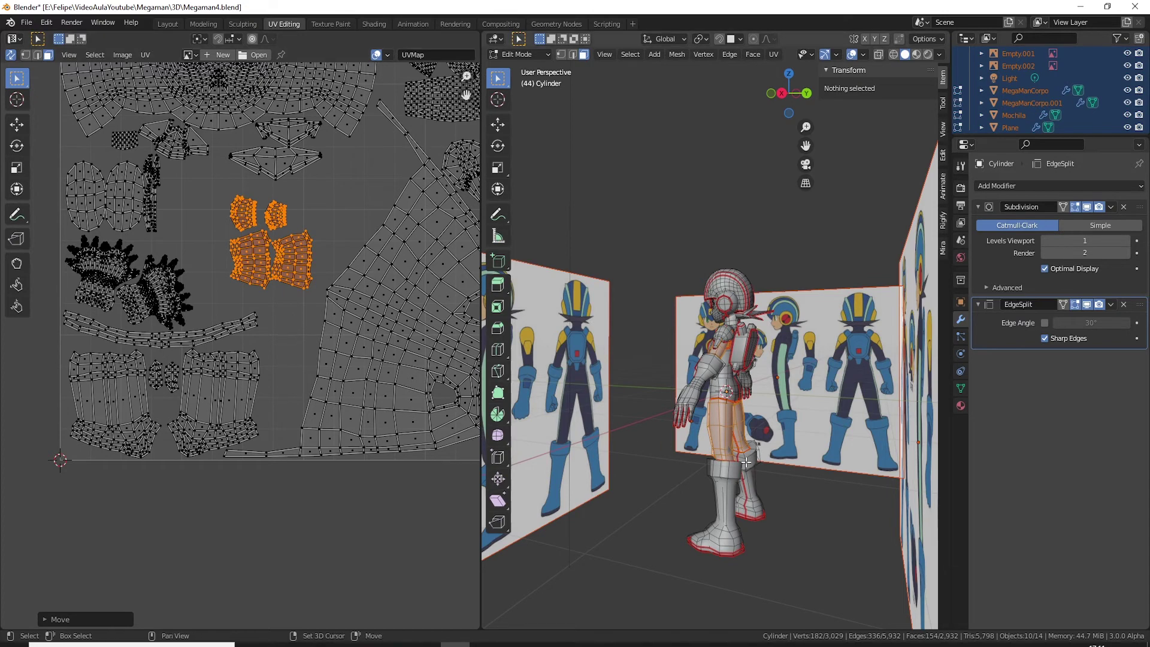
{"action": "scroll", "coordinate": [740, 431], "scroll_direction": "up", "scroll_amount": 3}
{"action": "scroll", "coordinate": [741, 431], "scroll_direction": "up", "scroll_amount": 2}
{"action": "scroll", "coordinate": [740, 431], "scroll_direction": "up", "scroll_amount": 2}
Step: Clear the seam from the waist edge loop in edge select mode
{"action": "scroll", "coordinate": [740, 430], "scroll_direction": "up", "scroll_amount": 2}
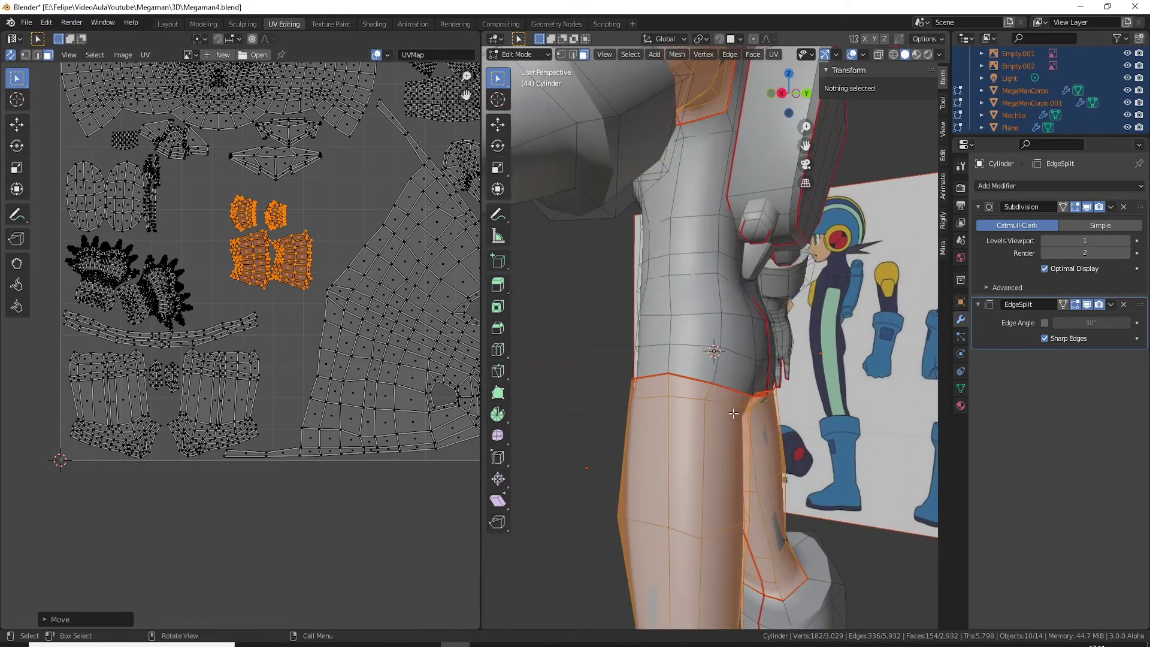
{"action": "key", "text": "2"}
{"action": "left_click", "coordinate": [733, 390], "text": "alt"}
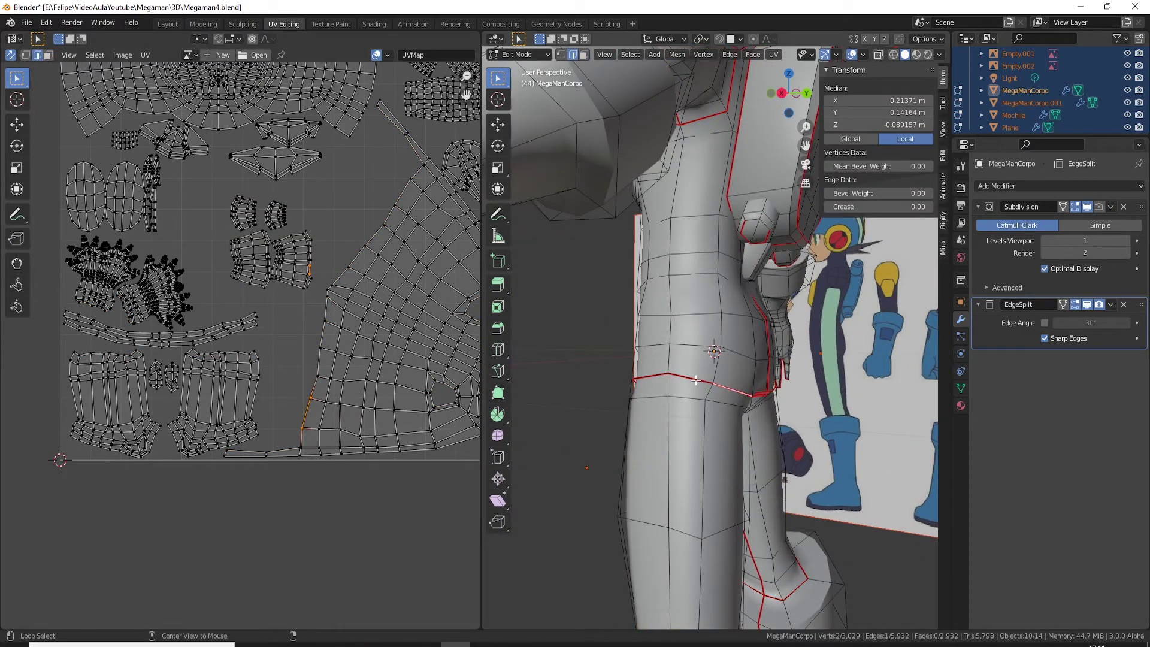
{"action": "left_click", "coordinate": [648, 377], "text": "alt"}
{"action": "mouse_move", "coordinate": [648, 376]}
{"action": "middle_mouse_down"}
{"action": "mouse_move", "coordinate": [708, 342]}
{"action": "mouse_move", "coordinate": [754, 404]}
{"action": "middle_mouse_up"}
{"action": "scroll", "coordinate": [753, 404], "scroll_direction": "down", "scroll_amount": 3}
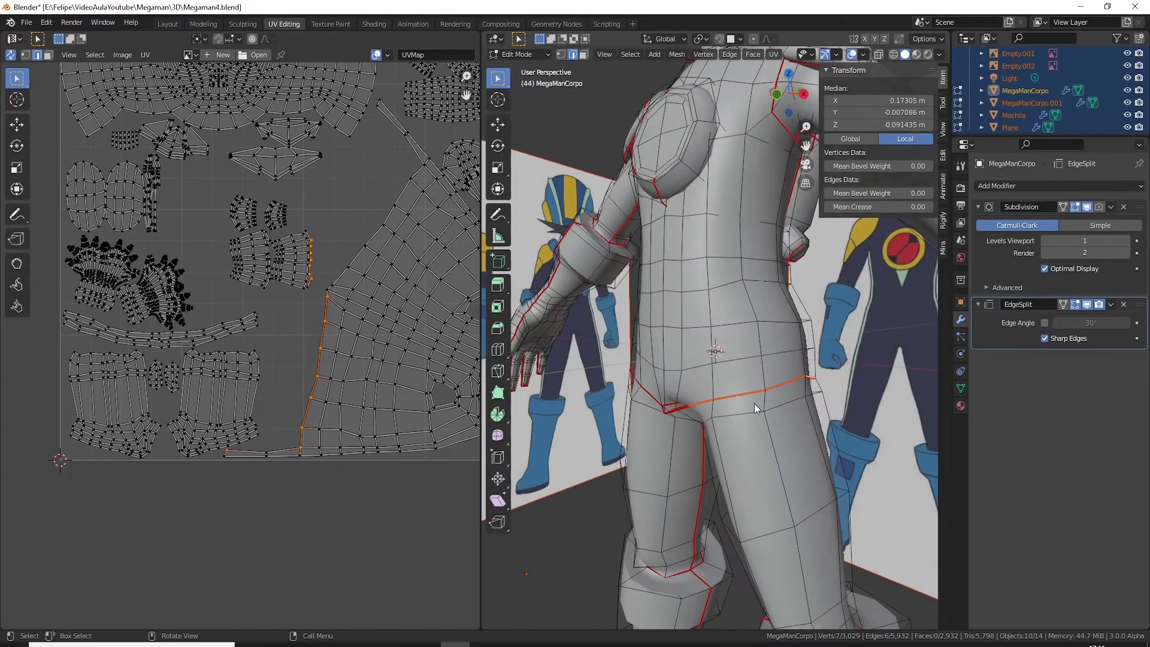
{"action": "right_click", "coordinate": [753, 404]}
{"action": "left_click", "coordinate": [726, 415]}
Step: Clear both the sharp marking and the seam from the hip edge loop
{"action": "scroll", "coordinate": [726, 416], "scroll_direction": "up", "scroll_amount": 3}
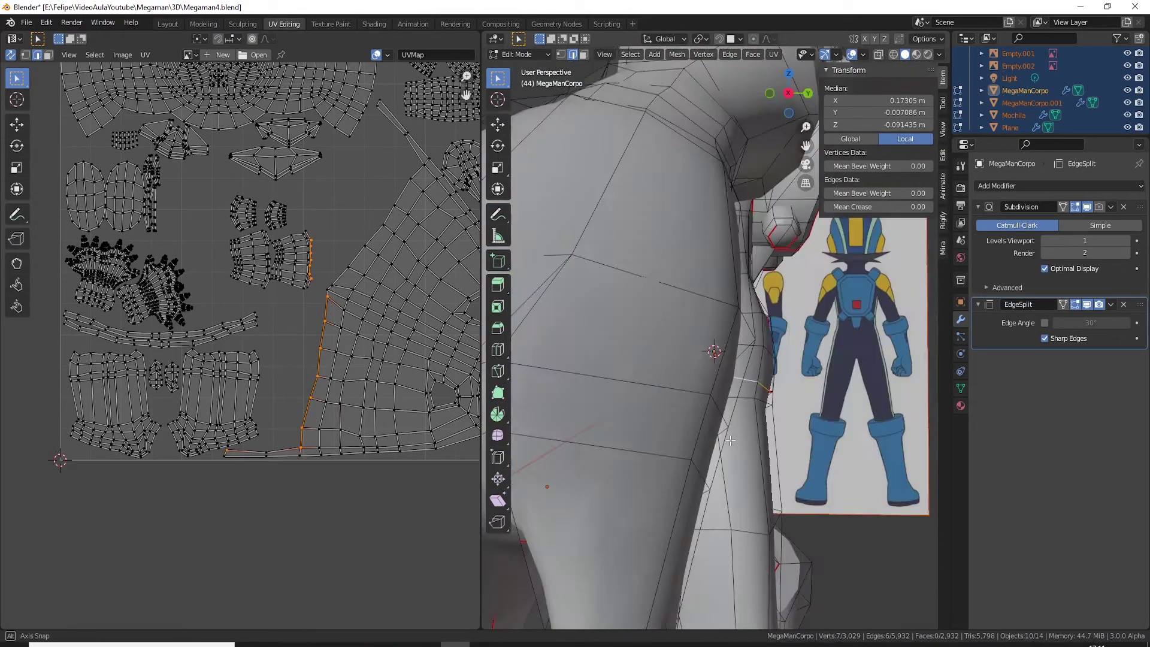
{"action": "middle_click_drag", "start_coordinate": [726, 415], "coordinate": [651, 429]}
{"action": "left_click", "coordinate": [766, 384], "text": "alt"}
{"action": "right_click", "coordinate": [764, 387]}
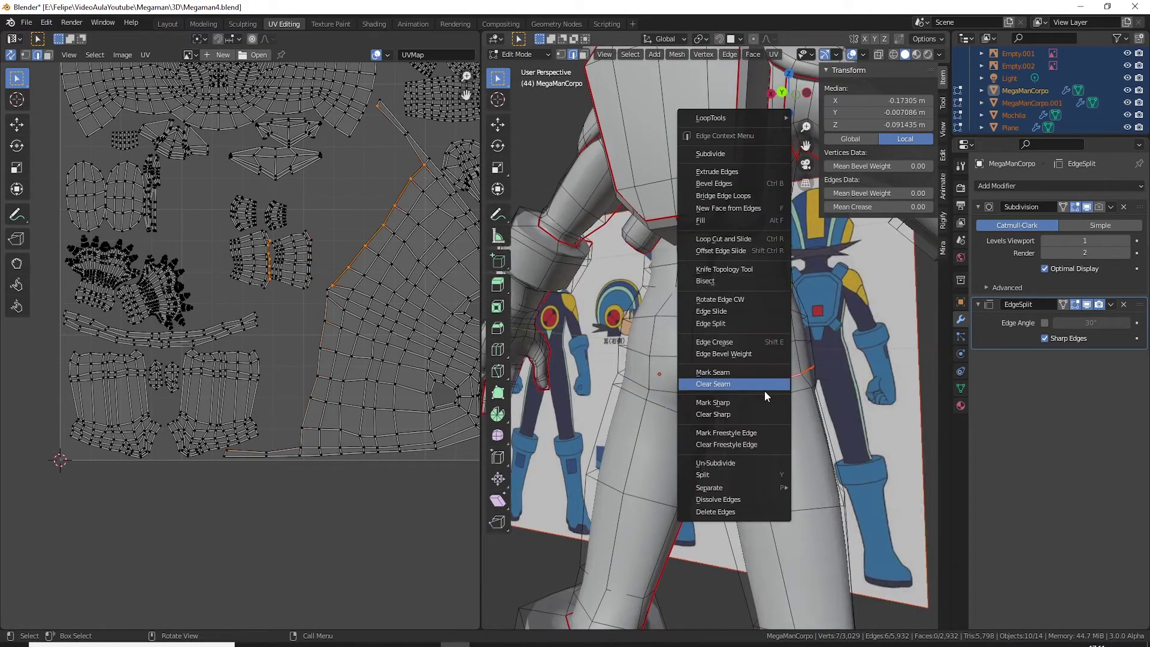
{"action": "left_click", "coordinate": [742, 411]}
{"action": "right_click", "coordinate": [742, 411]}
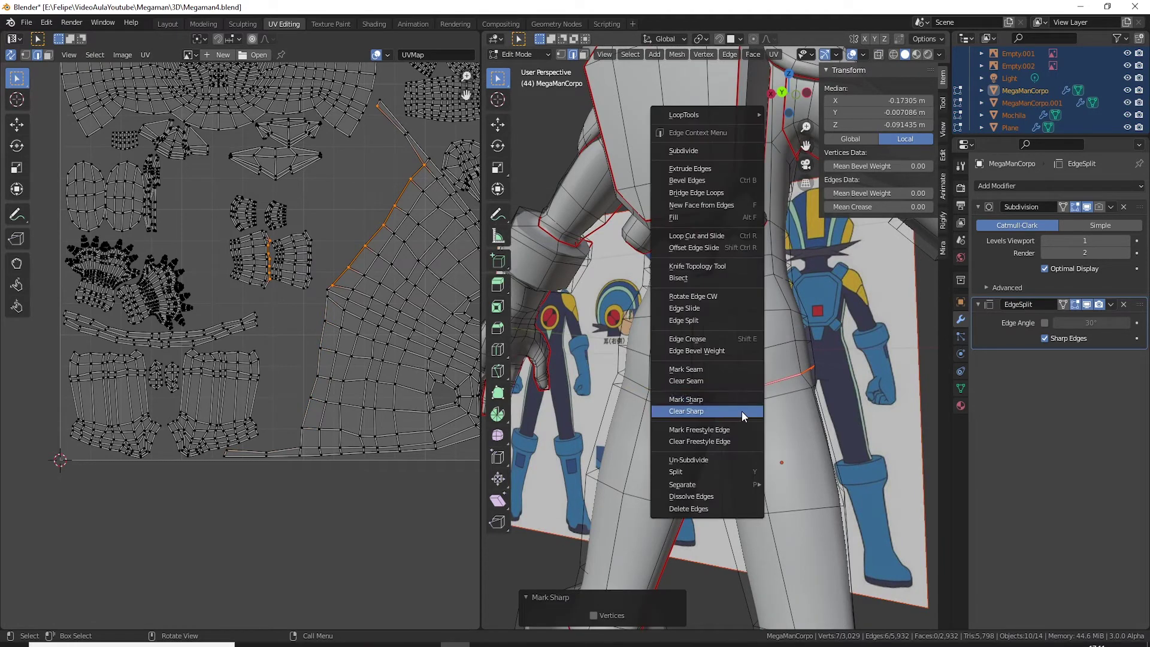
{"action": "left_click", "coordinate": [728, 381]}
Step: Mark four edges around the hips as seams
{"action": "mouse_move", "coordinate": [728, 381]}
{"action": "middle_mouse_down"}
{"action": "mouse_move", "coordinate": [749, 432]}
{"action": "mouse_move", "coordinate": [742, 443]}
{"action": "middle_mouse_up"}
{"action": "scroll", "coordinate": [749, 432], "scroll_direction": "up", "scroll_amount": 4}
{"action": "left_click", "coordinate": [754, 441]}
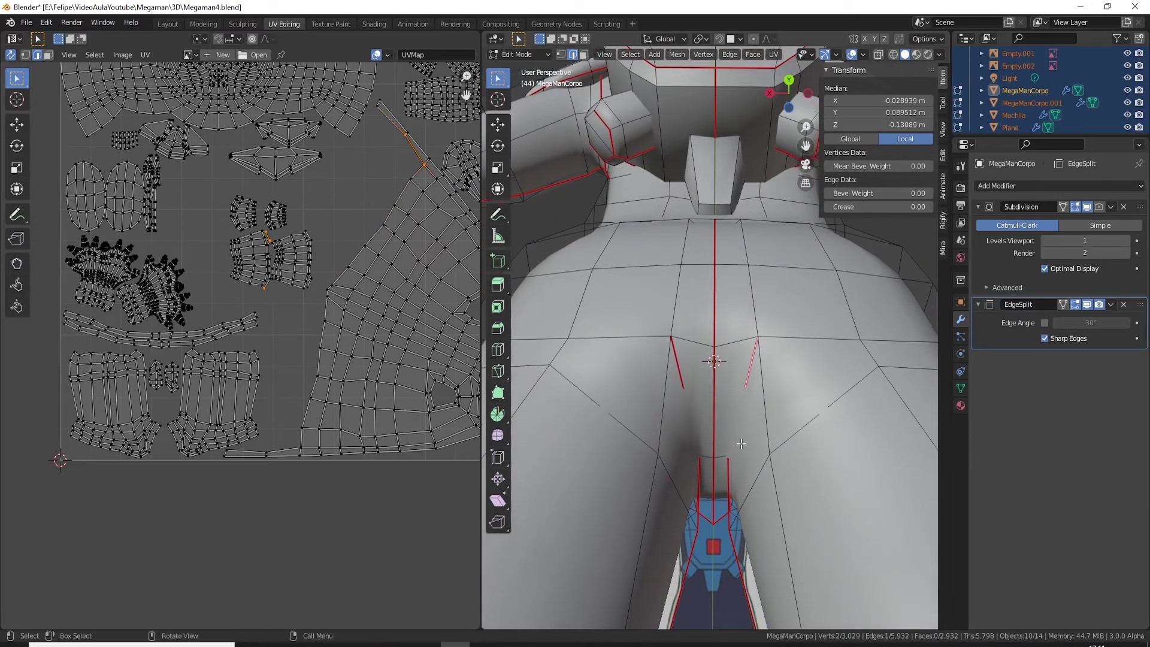
{"action": "left_click", "coordinate": [729, 478], "text": "shift"}
{"action": "left_click", "coordinate": [679, 368], "text": "shift"}
{"action": "left_click", "coordinate": [699, 479], "text": "shift"}
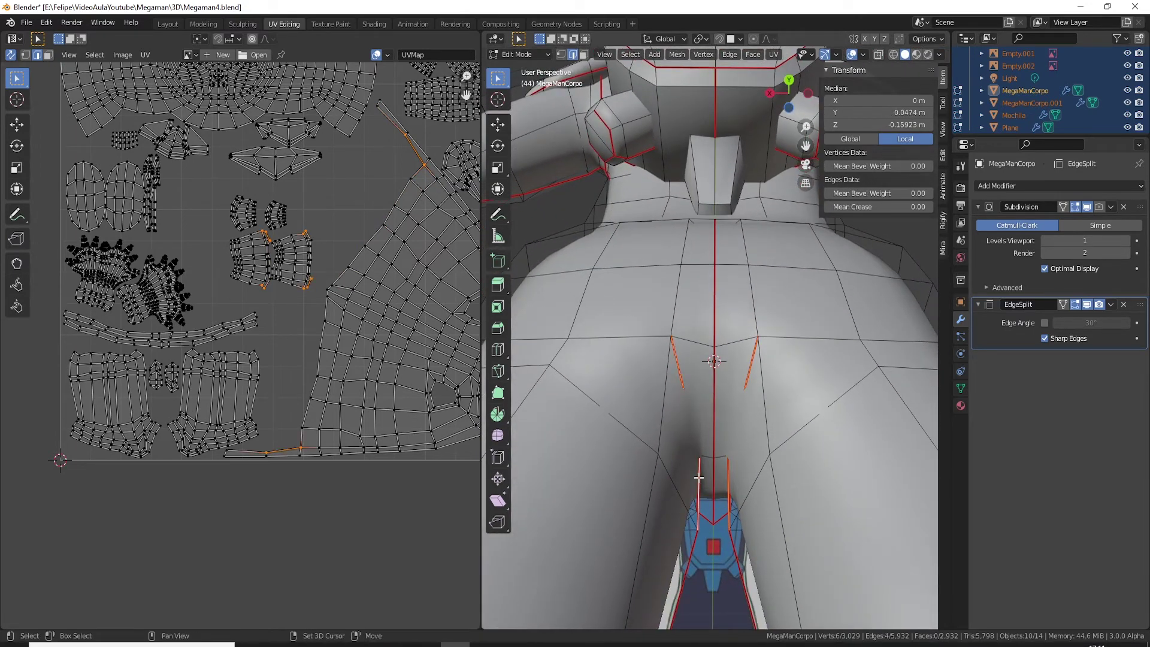
{"action": "right_click", "coordinate": [699, 477]}
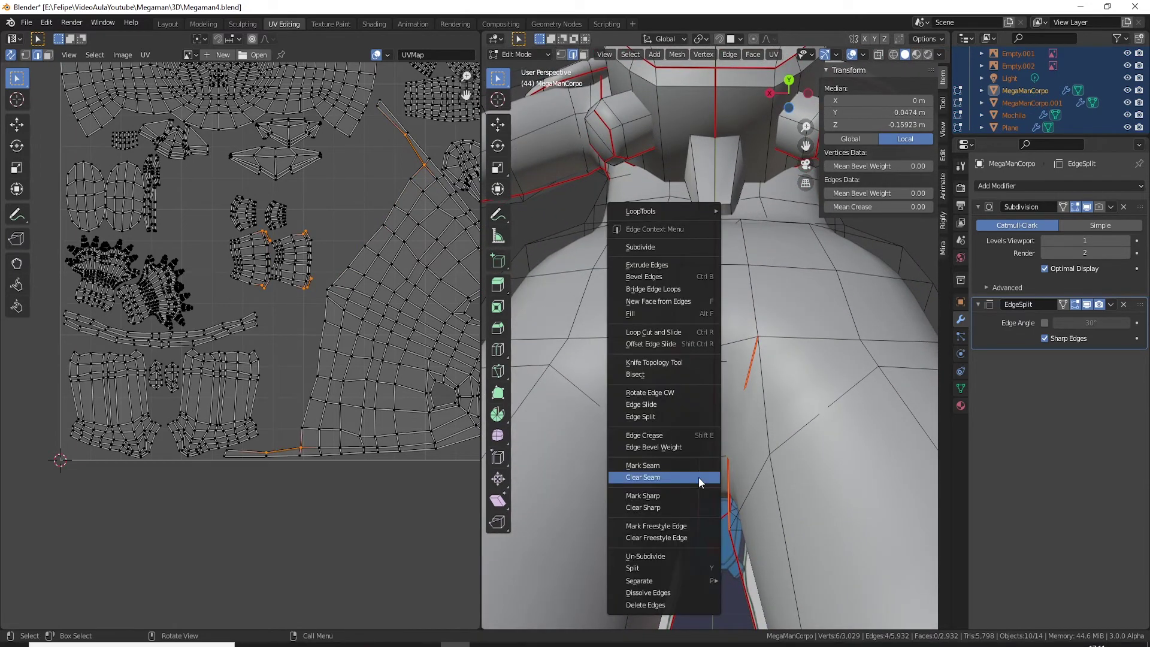
{"action": "left_click", "coordinate": [671, 465]}
Step: Mark the crotch edges as seams
{"action": "mouse_move", "coordinate": [671, 465]}
{"action": "middle_mouse_down"}
{"action": "mouse_move", "coordinate": [724, 413]}
{"action": "mouse_move", "coordinate": [731, 470]}
{"action": "mouse_move", "coordinate": [764, 507]}
{"action": "middle_mouse_up"}
{"action": "left_click", "coordinate": [724, 410]}
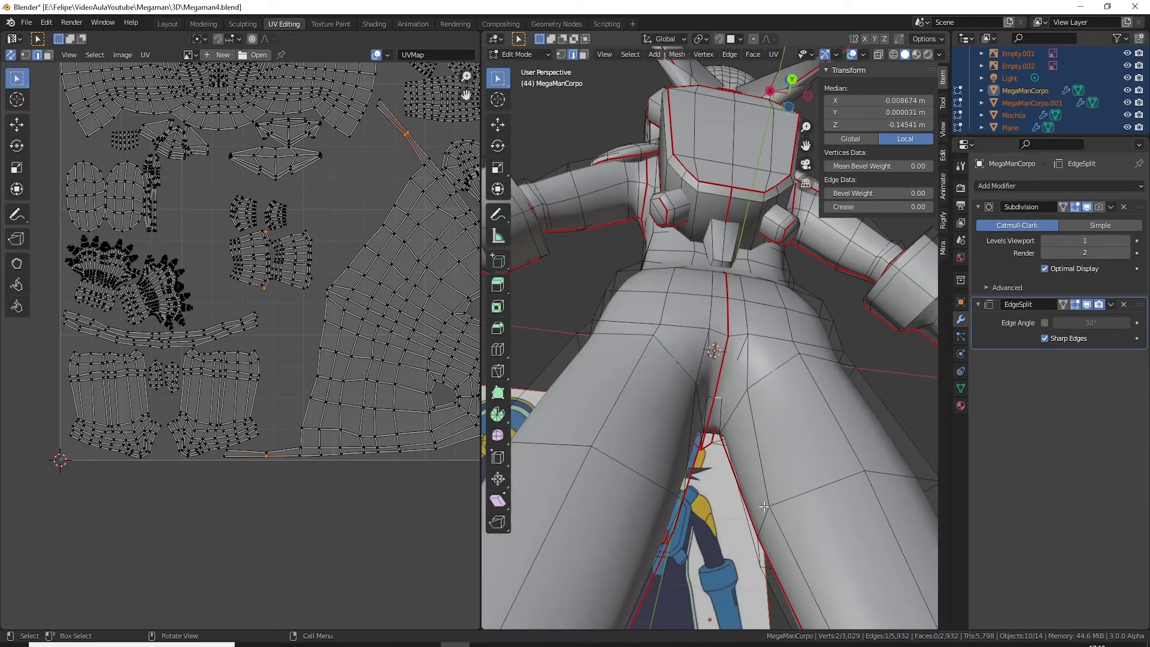
{"action": "left_click", "coordinate": [720, 415], "text": "shift"}
{"action": "right_click", "coordinate": [721, 415]}
{"action": "left_click", "coordinate": [703, 404]}
{"action": "middle_click_drag", "start_coordinate": [703, 404], "coordinate": [710, 405]}
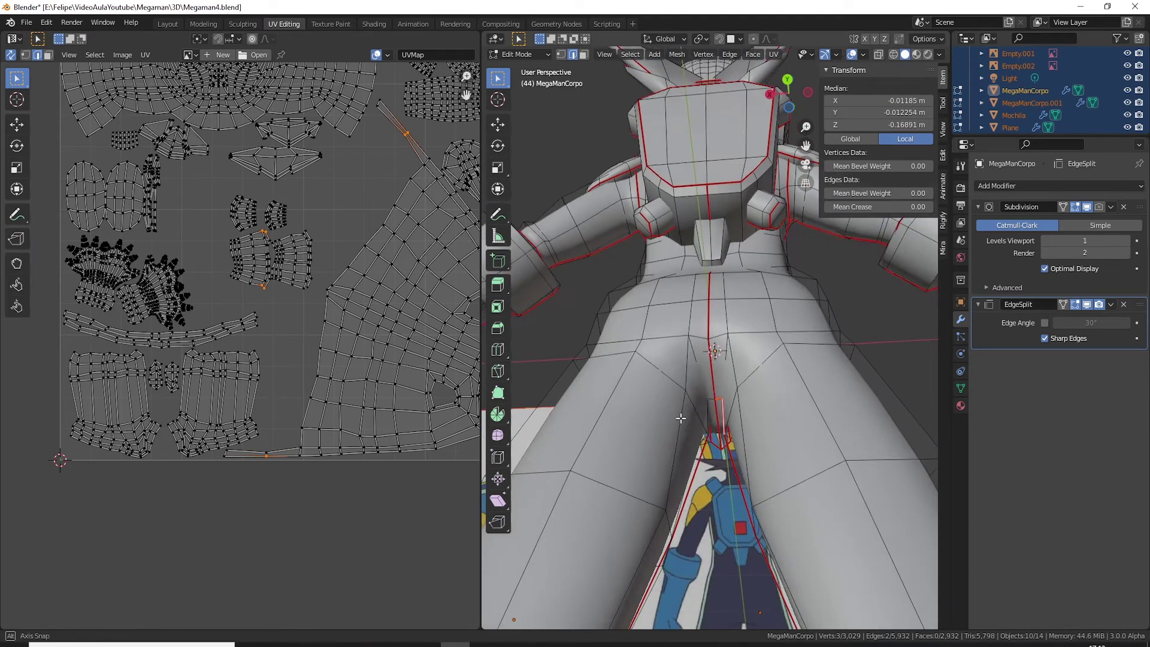
{"action": "left_click", "coordinate": [709, 406]}
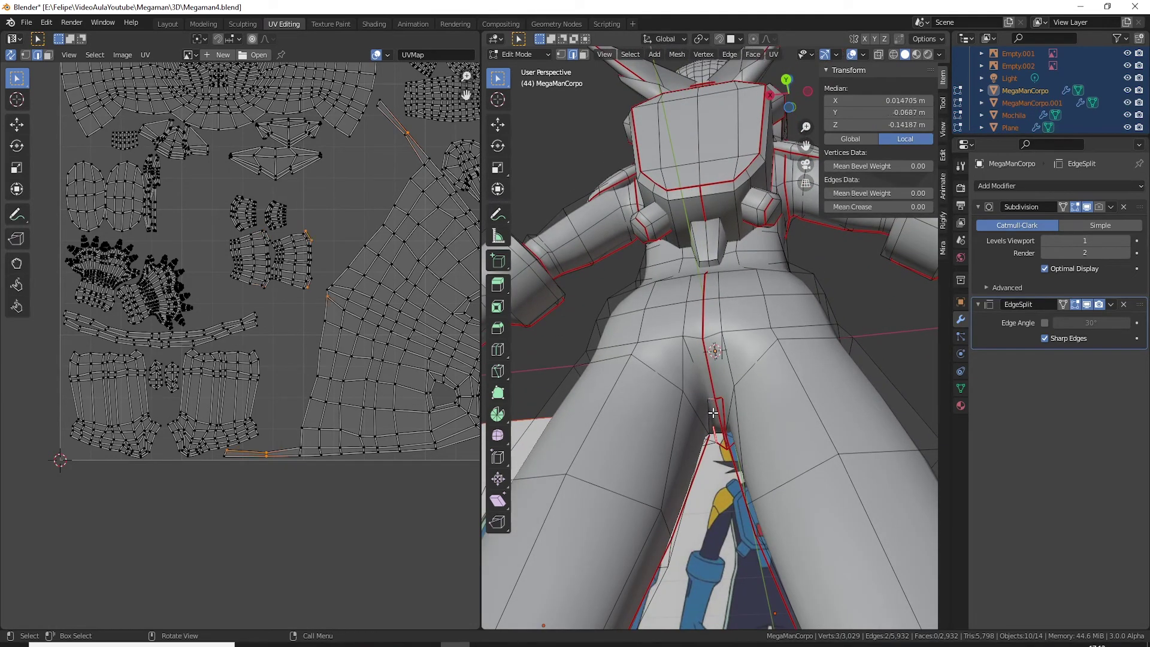
{"action": "right_click", "coordinate": [707, 413]}
{"action": "left_click", "coordinate": [707, 413]}
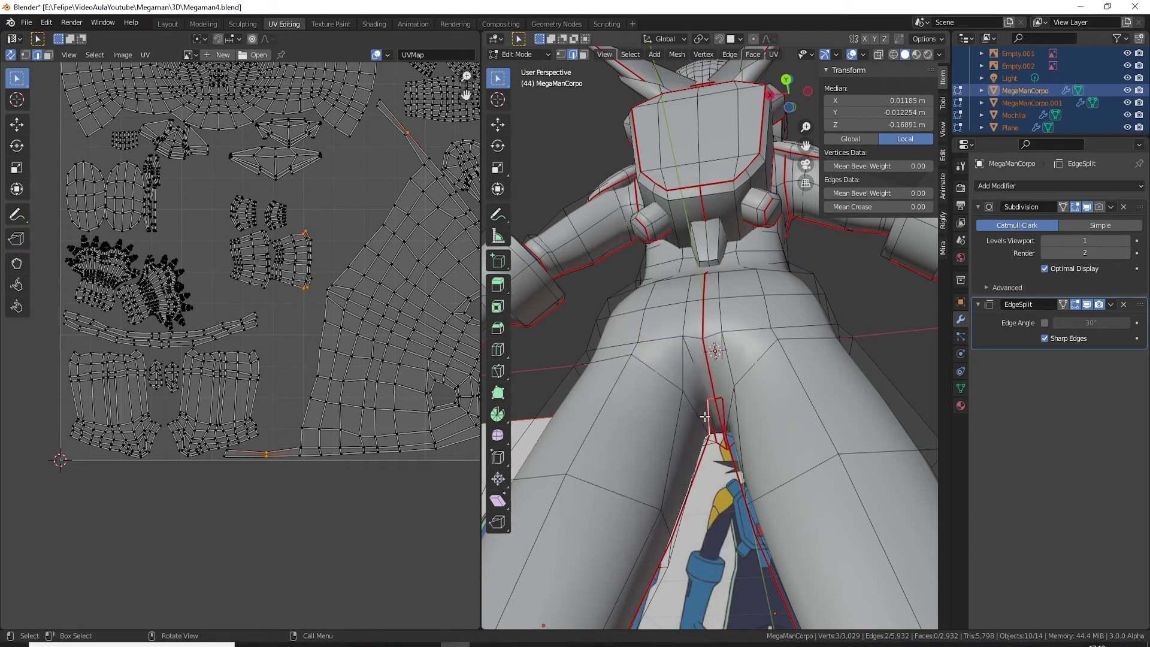
Step: Mark the edges along the side of the hip as seams
{"action": "mouse_move", "coordinate": [705, 416]}
{"action": "middle_mouse_down"}
{"action": "mouse_move", "coordinate": [812, 369]}
{"action": "mouse_move", "coordinate": [815, 356]}
{"action": "middle_mouse_up"}
{"action": "left_click", "coordinate": [646, 372]}
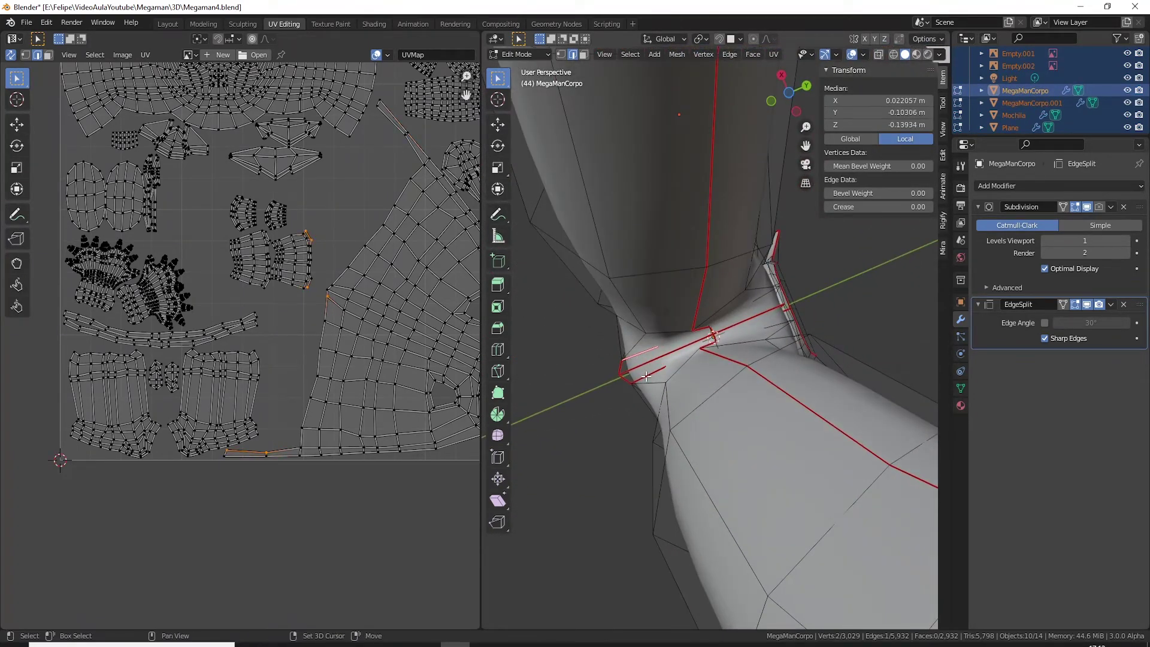
{"action": "right_click", "coordinate": [646, 375]}
{"action": "left_click", "coordinate": [638, 396]}
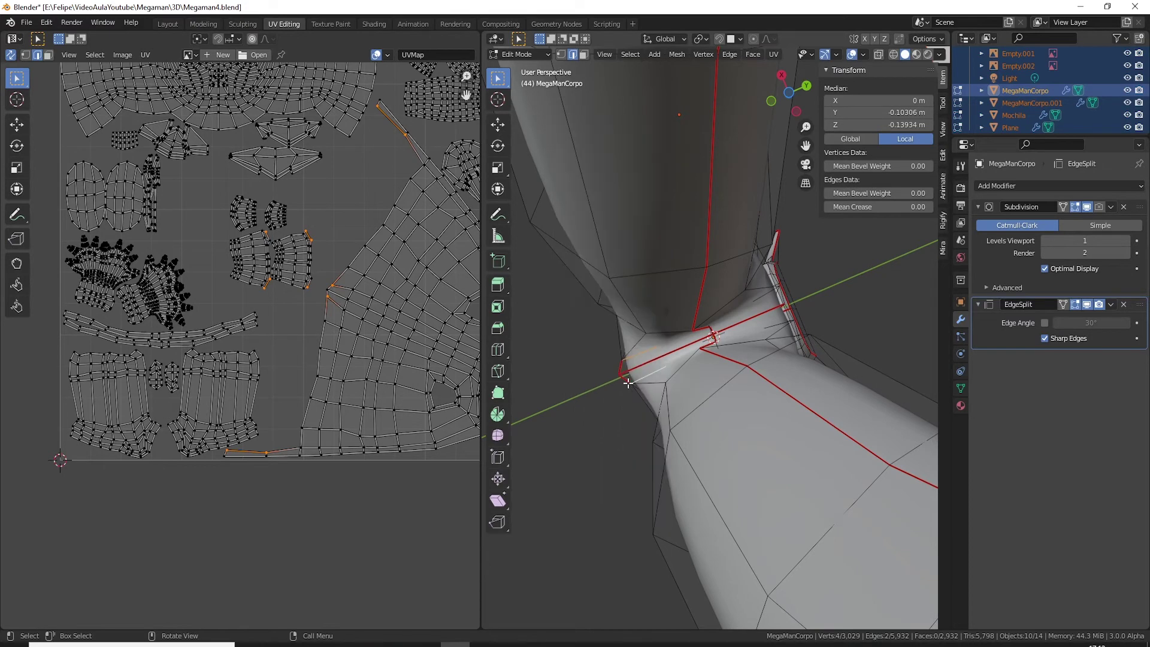
{"action": "left_click", "coordinate": [627, 384]}
{"action": "middle_click_drag", "start_coordinate": [628, 383], "coordinate": [742, 353]}
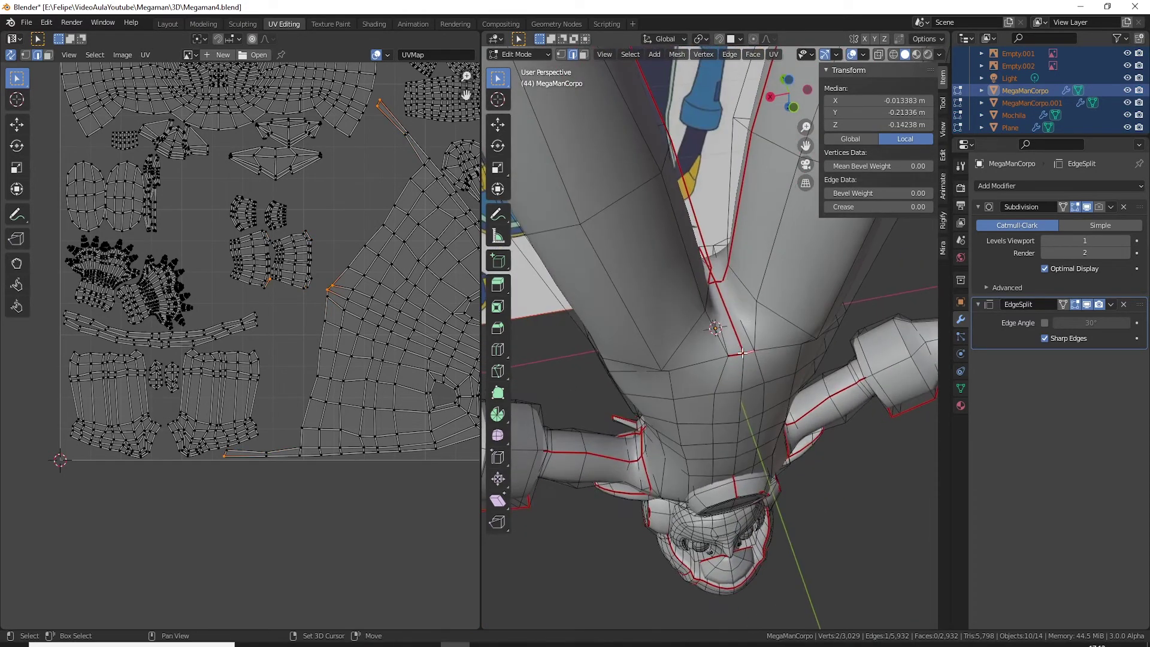
{"action": "right_click", "coordinate": [736, 354]}
{"action": "left_click", "coordinate": [732, 360]}
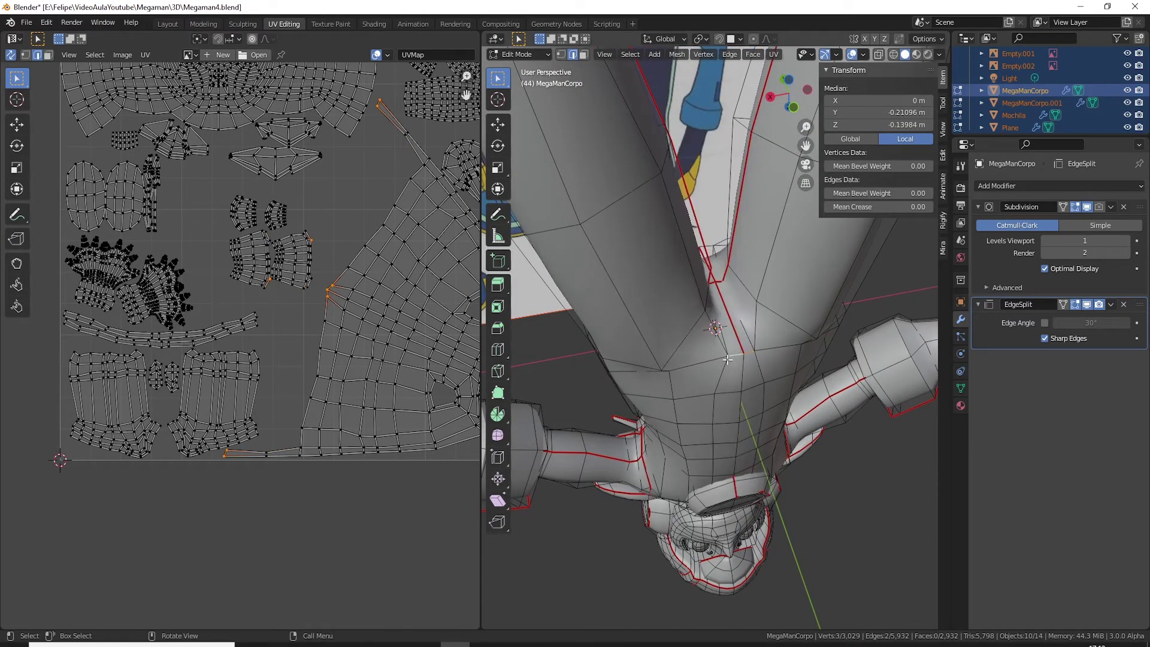
{"action": "mouse_move", "coordinate": [732, 361]}
{"action": "middle_mouse_down"}
{"action": "mouse_move", "coordinate": [727, 503]}
{"action": "mouse_move", "coordinate": [754, 428]}
{"action": "middle_mouse_up"}
Step: Select the seam-bounded body faces and unwrap them into one torso island
{"action": "key", "text": "l"}
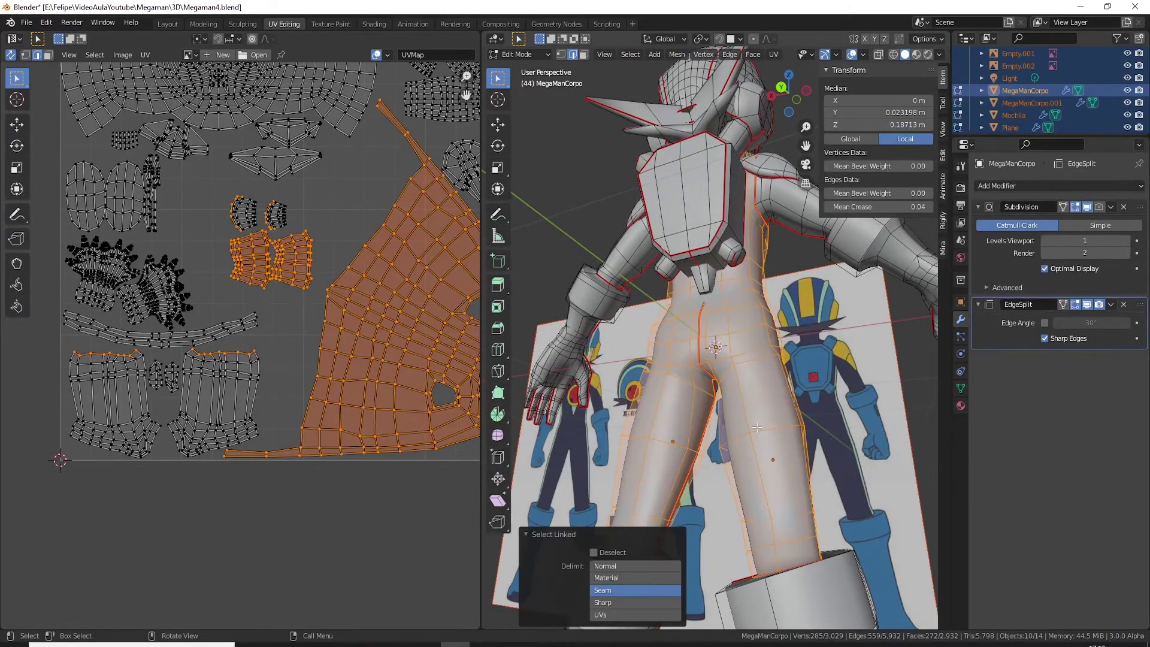
{"action": "scroll", "coordinate": [756, 427], "scroll_direction": "down", "scroll_amount": 4}
{"action": "middle_click_drag", "start_coordinate": [757, 427], "coordinate": [737, 461]}
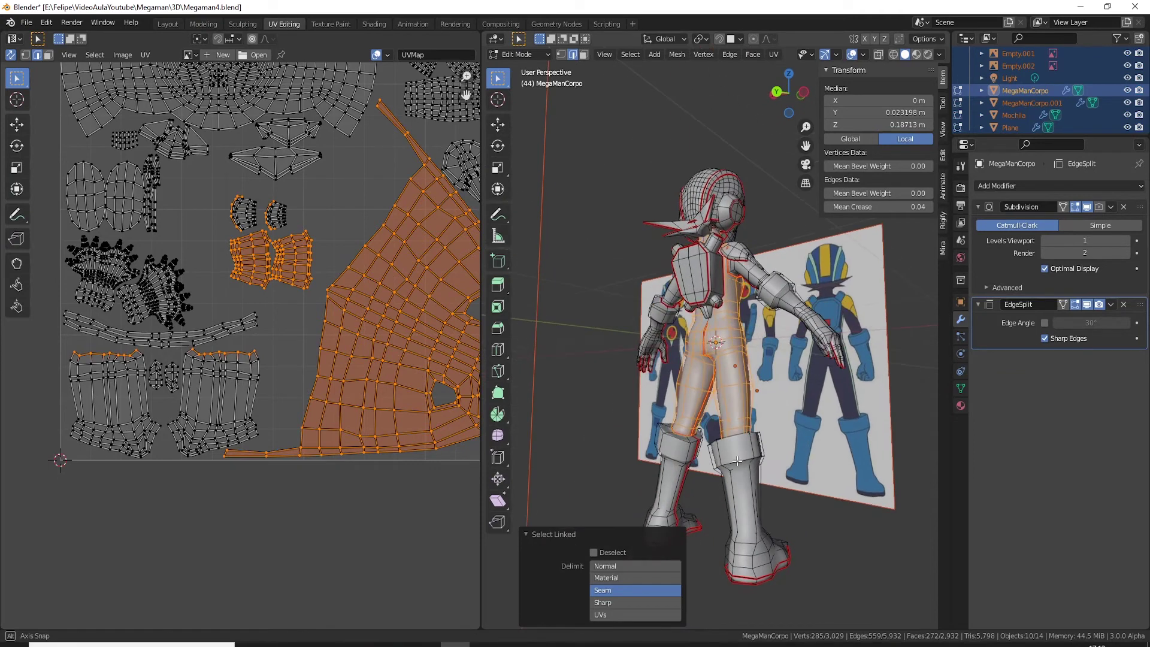
{"action": "key", "text": "u"}
{"action": "left_click", "coordinate": [737, 461]}
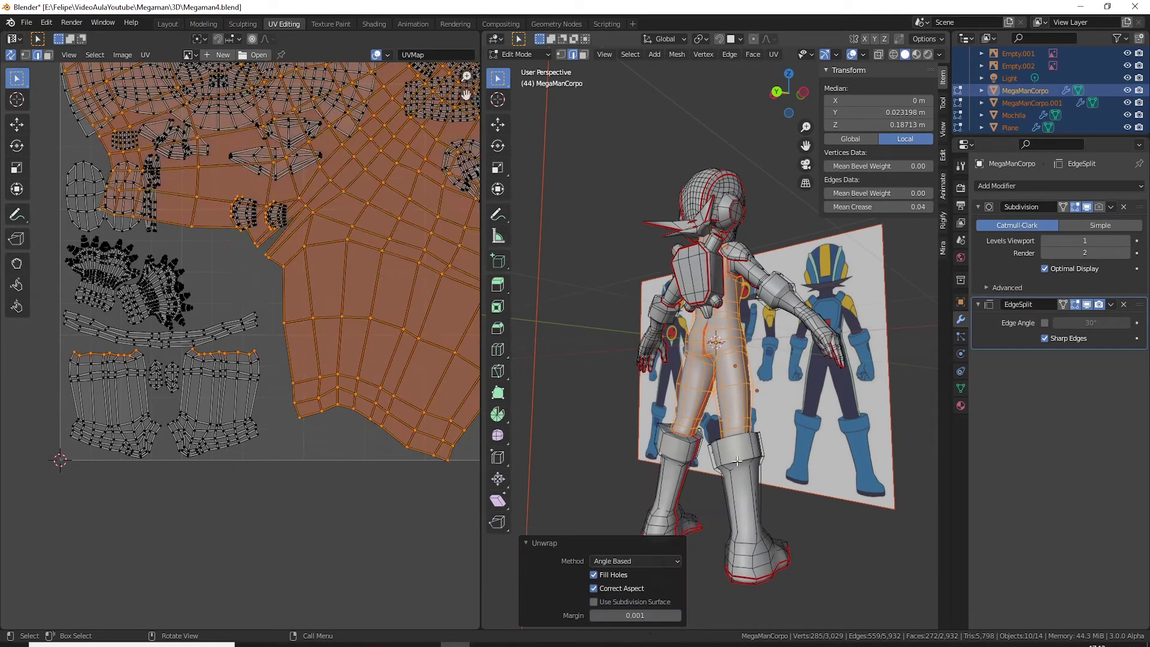
{"action": "scroll", "coordinate": [393, 420], "scroll_direction": "down", "scroll_amount": 2}
{"action": "scroll", "coordinate": [393, 420], "scroll_direction": "down", "scroll_amount": 1}
Step: Rotate the torso island into place at lower left, then select a face near its armhole
{"action": "key", "text": "g"}
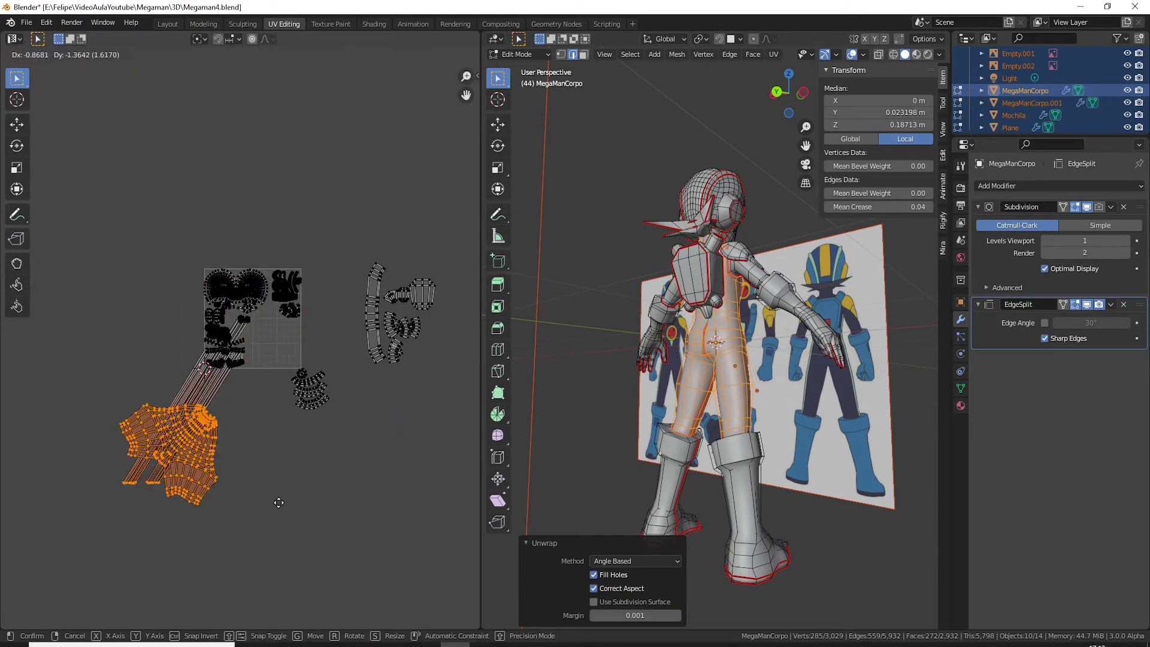
{"action": "key", "text": "Escape"}
{"action": "key", "text": "r"}
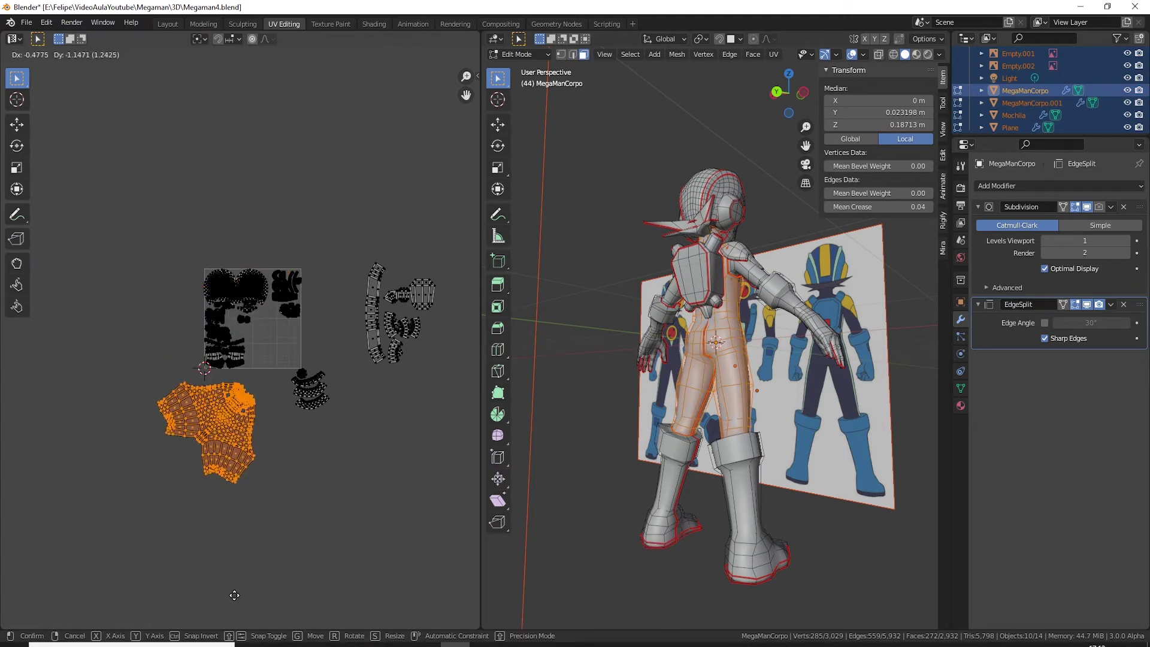
{"action": "left_click", "coordinate": [260, 549]}
{"action": "scroll", "coordinate": [292, 449], "scroll_direction": "up", "scroll_amount": 5}
{"action": "scroll", "coordinate": [285, 367], "scroll_direction": "up", "scroll_amount": 2}
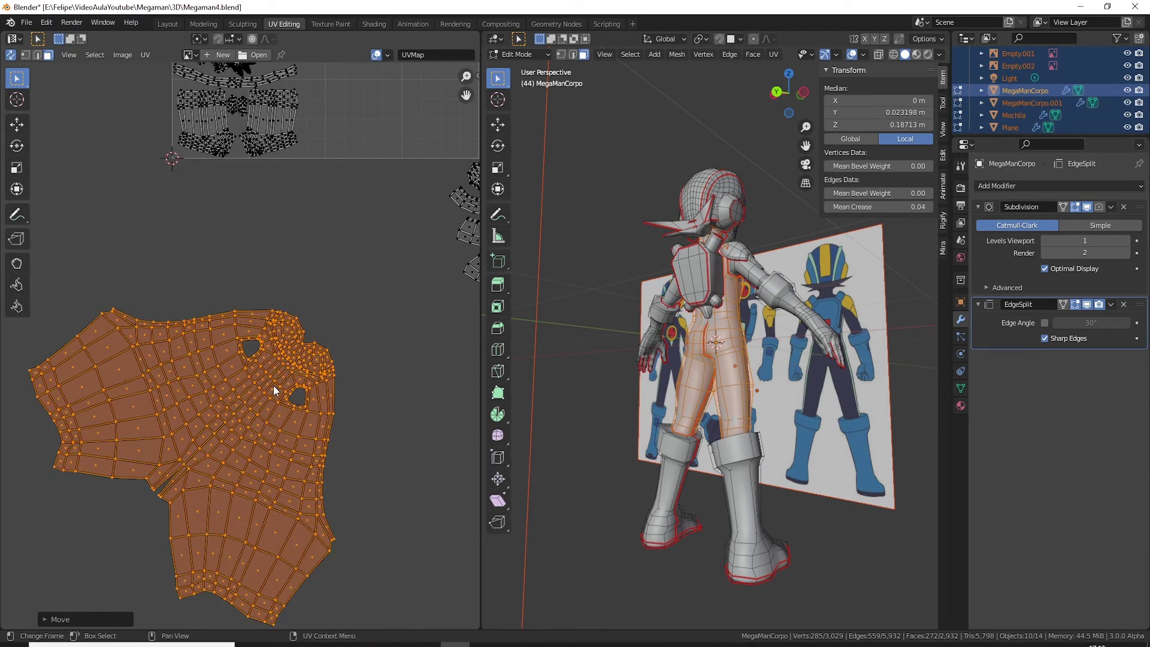
{"action": "middle_click_drag", "start_coordinate": [265, 405], "coordinate": [287, 338]}
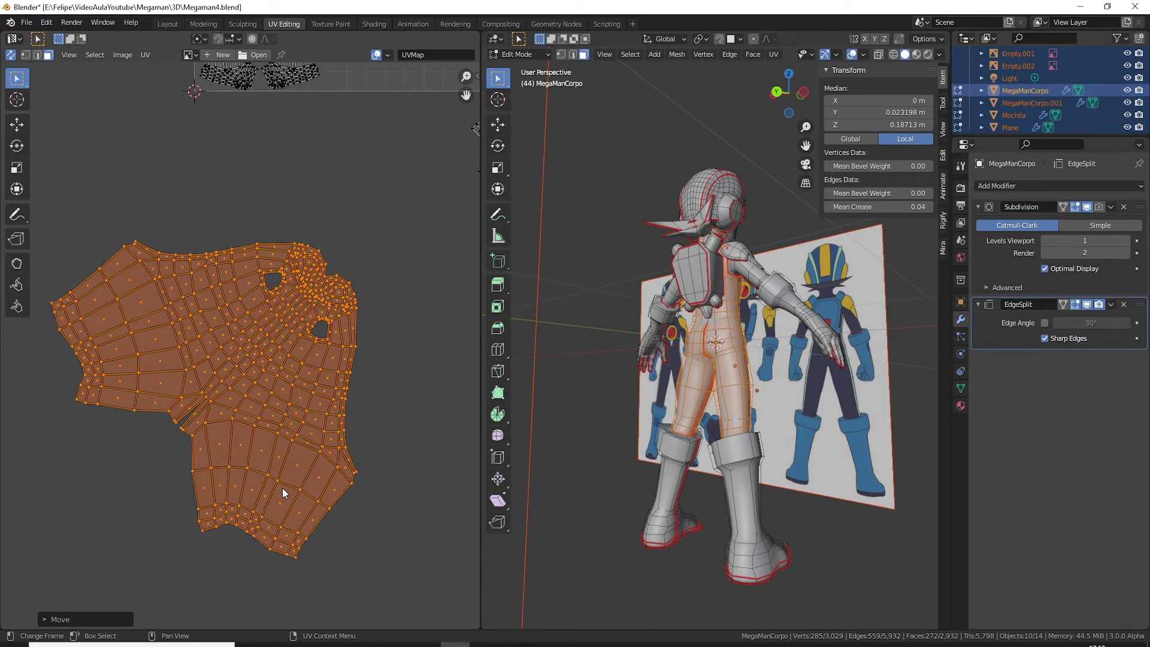
{"action": "left_click", "coordinate": [300, 387]}
{"action": "left_click", "coordinate": [311, 370]}
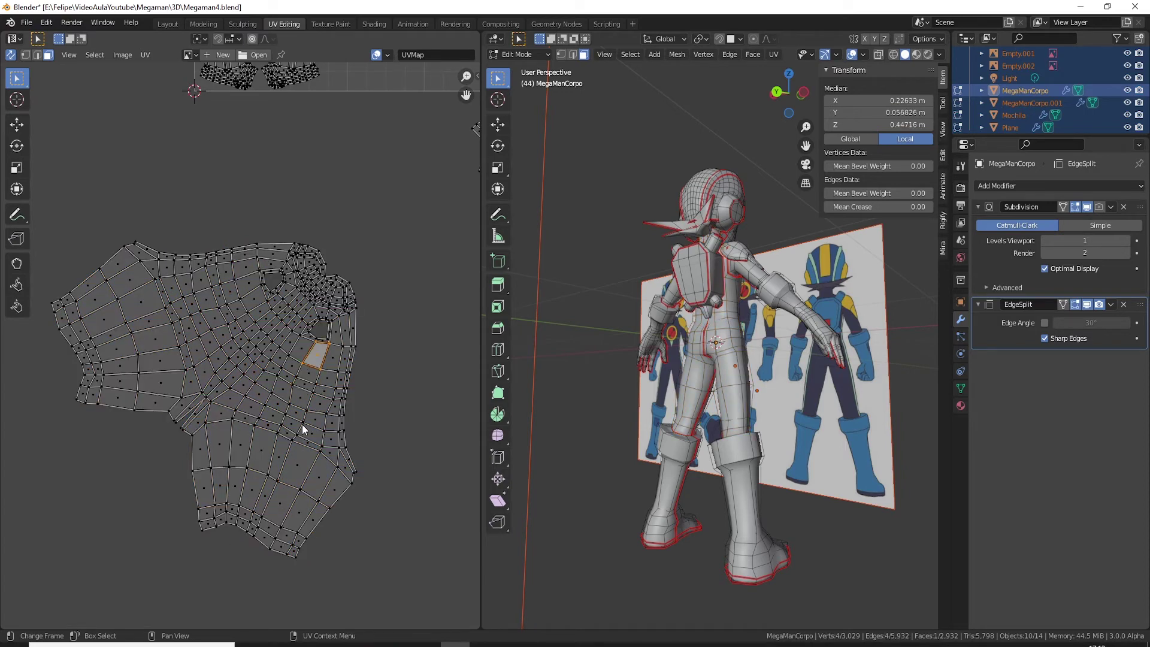
Step: Shortest-path select a strip of faces down the torso island's side
{"action": "left_click", "coordinate": [250, 531], "text": "ctrl"}
{"action": "middle_click_drag", "start_coordinate": [599, 372], "coordinate": [489, 371]}
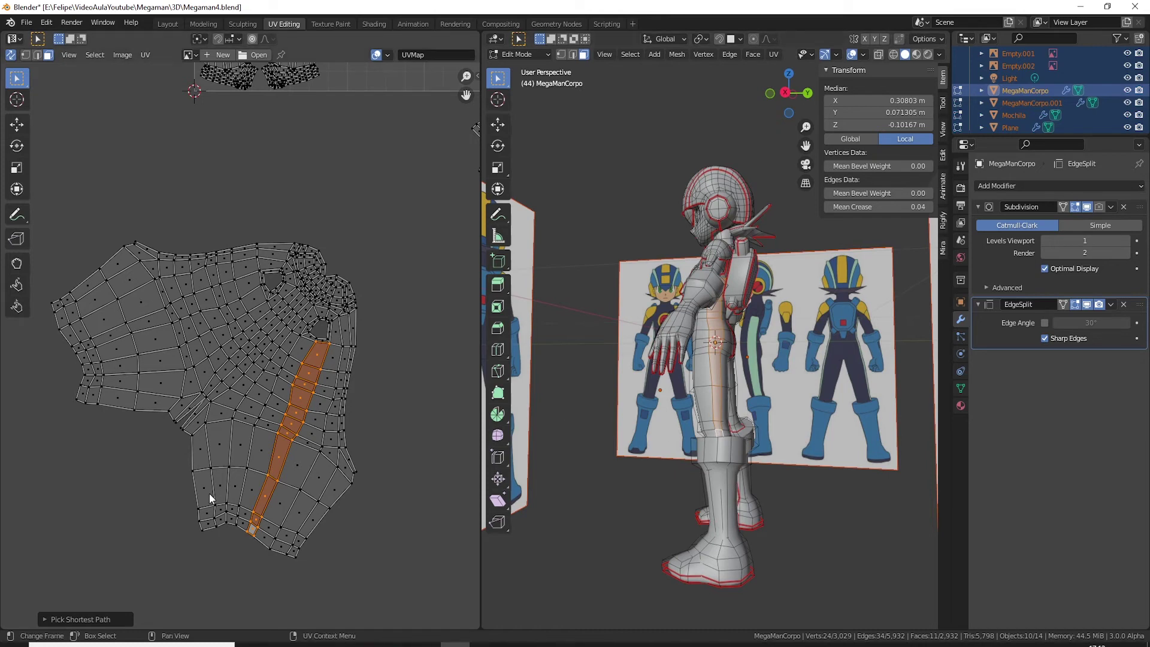
{"action": "scroll", "coordinate": [206, 393], "scroll_direction": "up", "scroll_amount": 4}
{"action": "scroll", "coordinate": [206, 393], "scroll_direction": "down", "scroll_amount": 3}
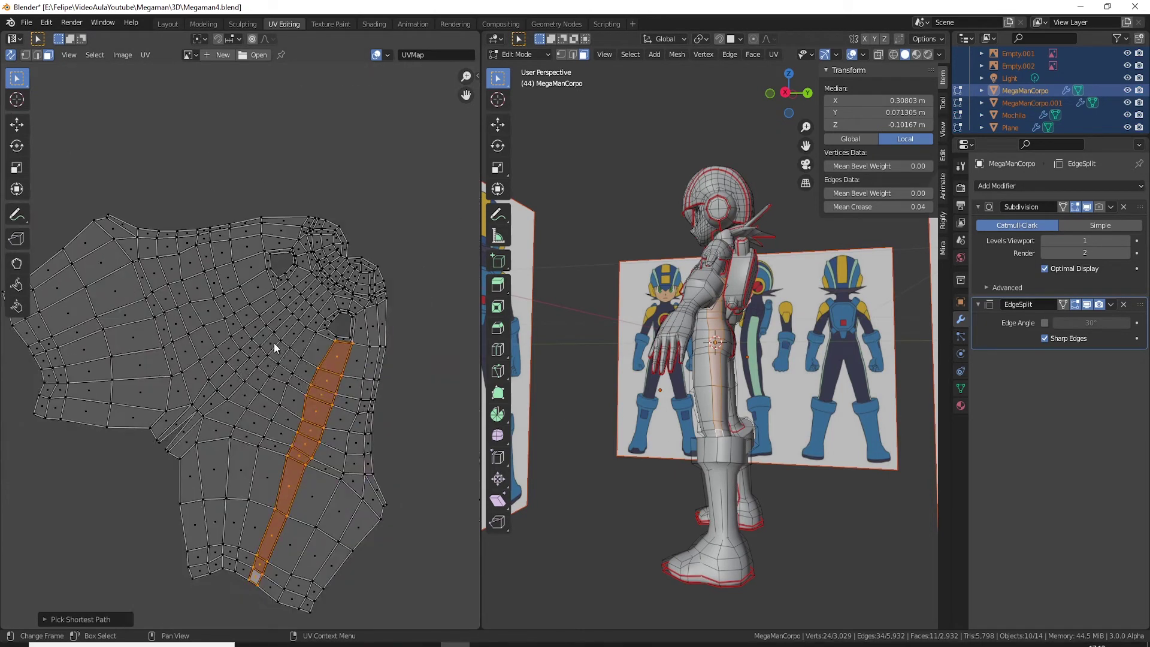
{"action": "middle_click_drag", "start_coordinate": [353, 333], "coordinate": [327, 353]}
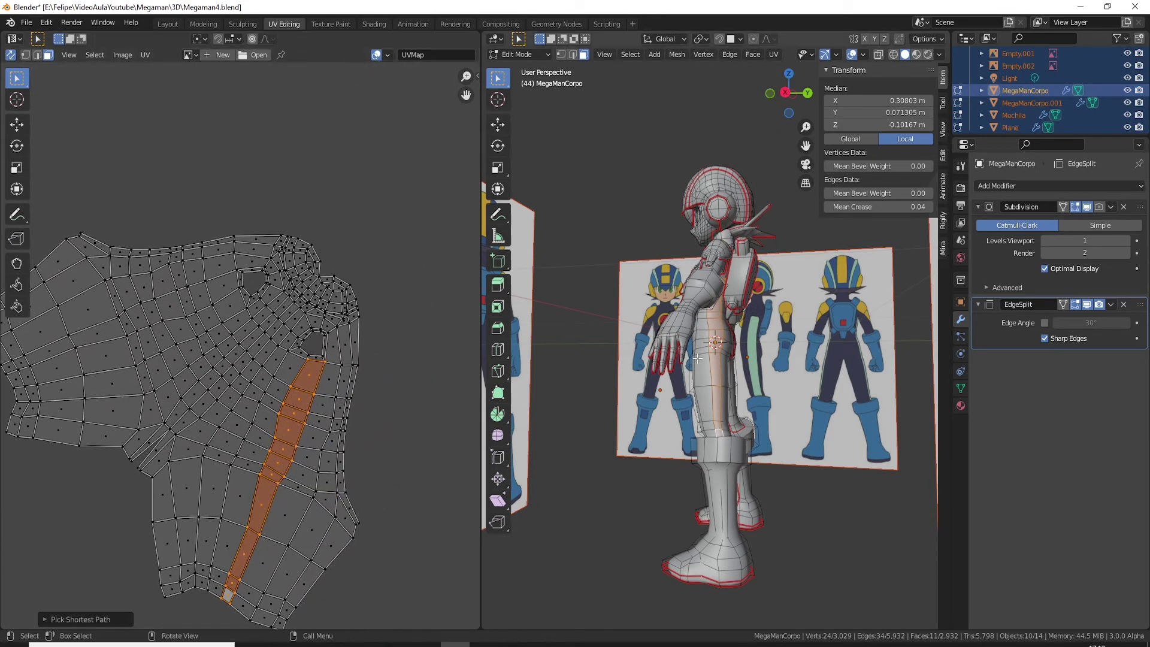
{"action": "mouse_move", "coordinate": [599, 372]}
{"action": "middle_mouse_down"}
{"action": "mouse_move", "coordinate": [662, 440]}
{"action": "mouse_move", "coordinate": [587, 337]}
{"action": "mouse_move", "coordinate": [526, 377]}
{"action": "mouse_move", "coordinate": [487, 381]}
{"action": "mouse_move", "coordinate": [763, 374]}
{"action": "middle_mouse_up"}
{"action": "scroll", "coordinate": [380, 378], "scroll_direction": "down", "scroll_amount": 4}
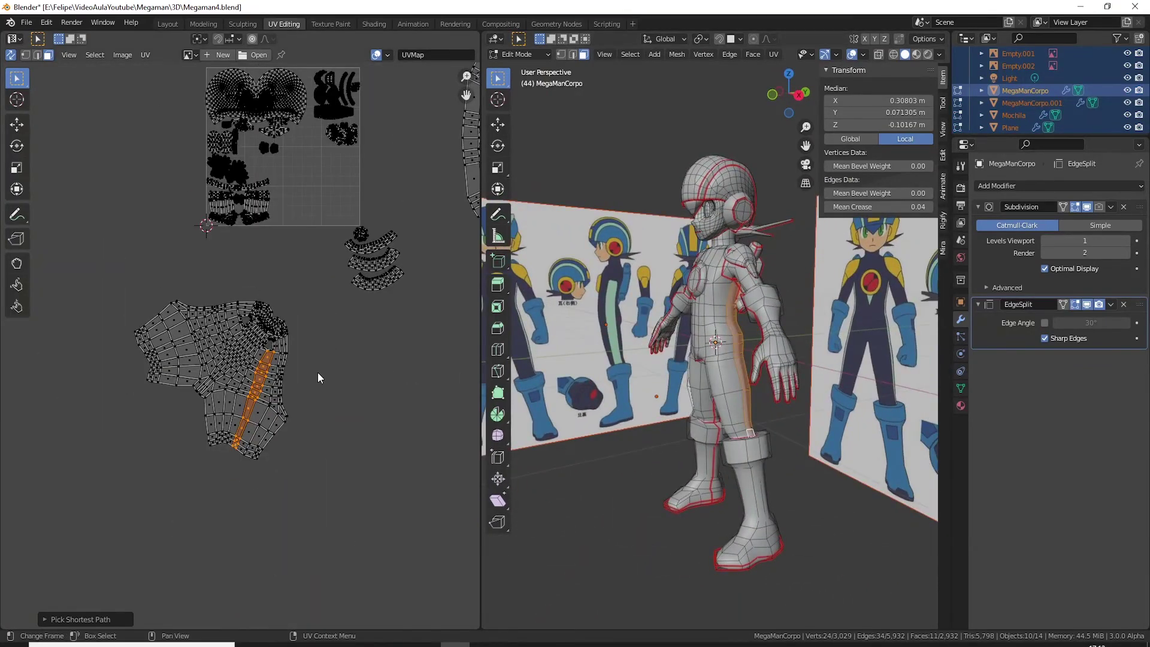
Step: Select the torso island, then rotate, move and shrink it toward the UV square
{"action": "key", "text": "a"}
{"action": "left_click", "coordinate": [259, 396]}
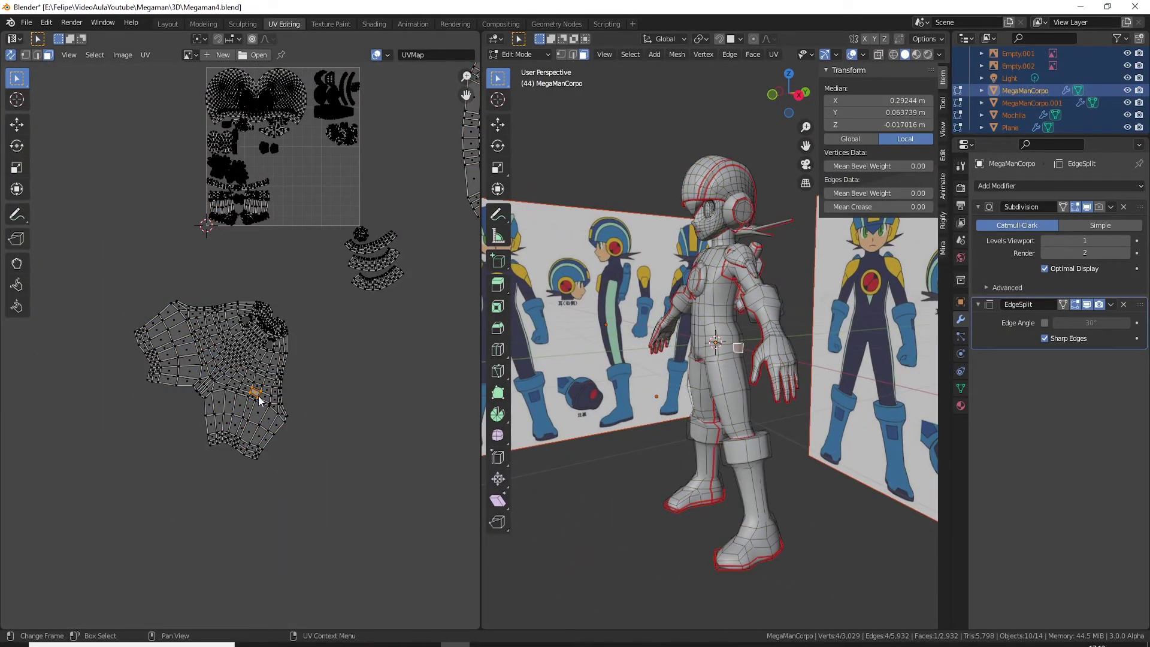
{"action": "key", "text": "l"}
{"action": "key", "text": "r"}
{"action": "key", "text": "Return"}
{"action": "key", "text": "g"}
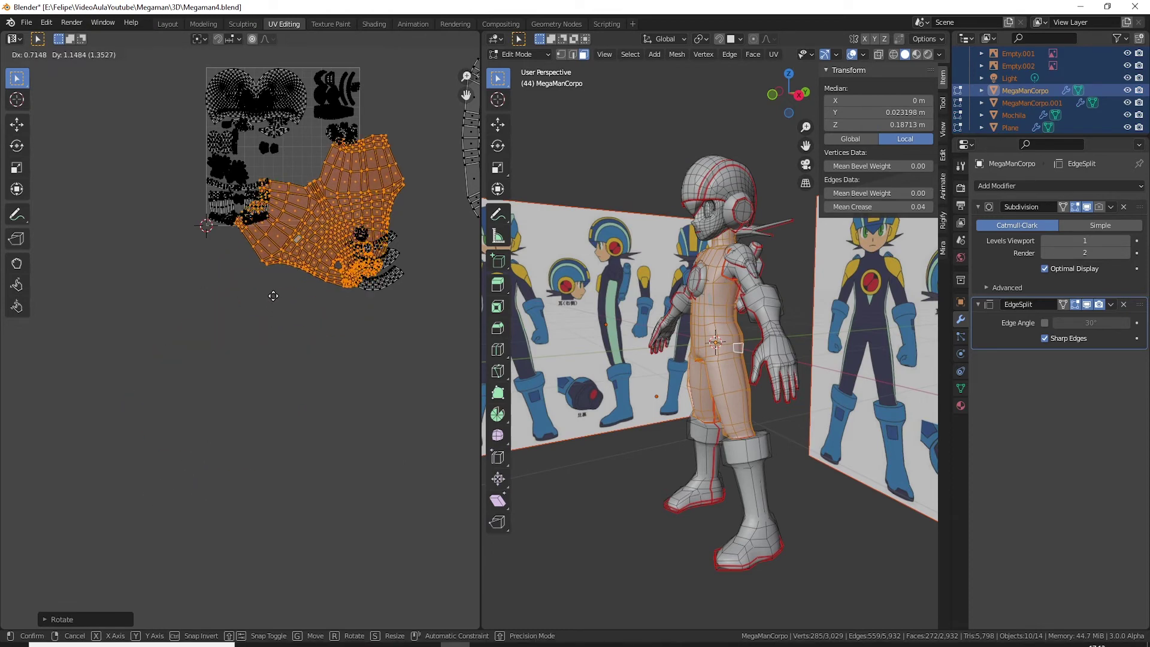
{"action": "key", "text": "Return"}
{"action": "key", "text": "s"}
{"action": "key", "text": "Return"}
{"action": "scroll", "coordinate": [308, 366], "scroll_direction": "up", "scroll_amount": 2}
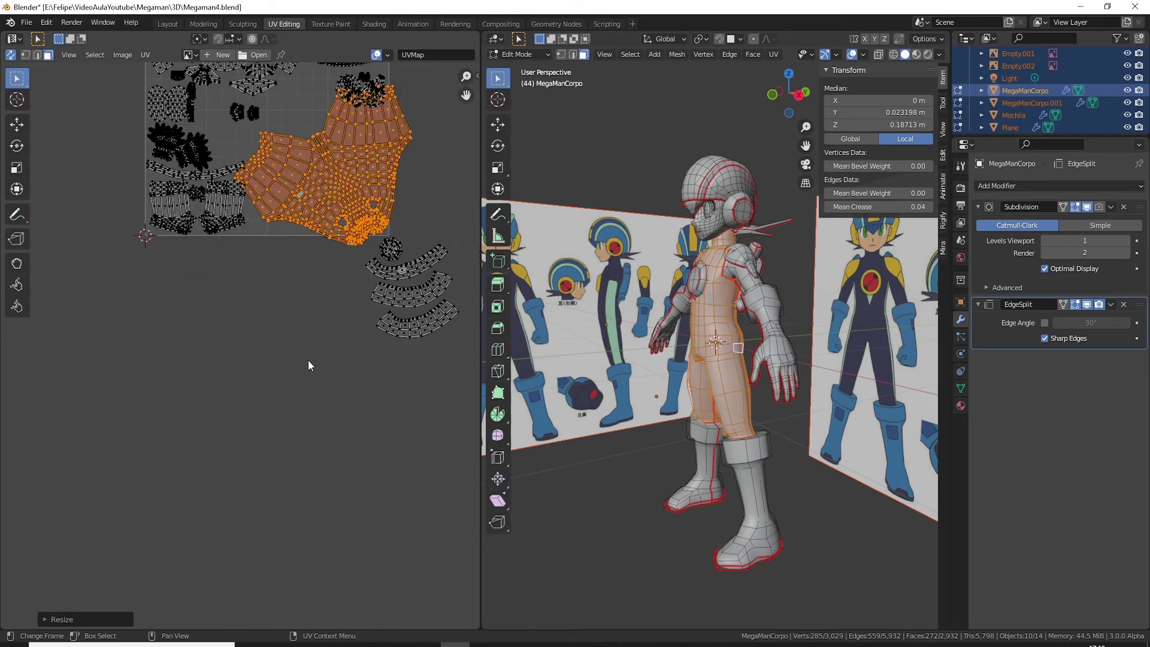
{"action": "middle_click_drag", "start_coordinate": [308, 365], "coordinate": [262, 457]}
Step: Shrink the torso island further and flip it about 180 degrees upright
{"action": "key", "text": "s"}
{"action": "key", "text": "Return"}
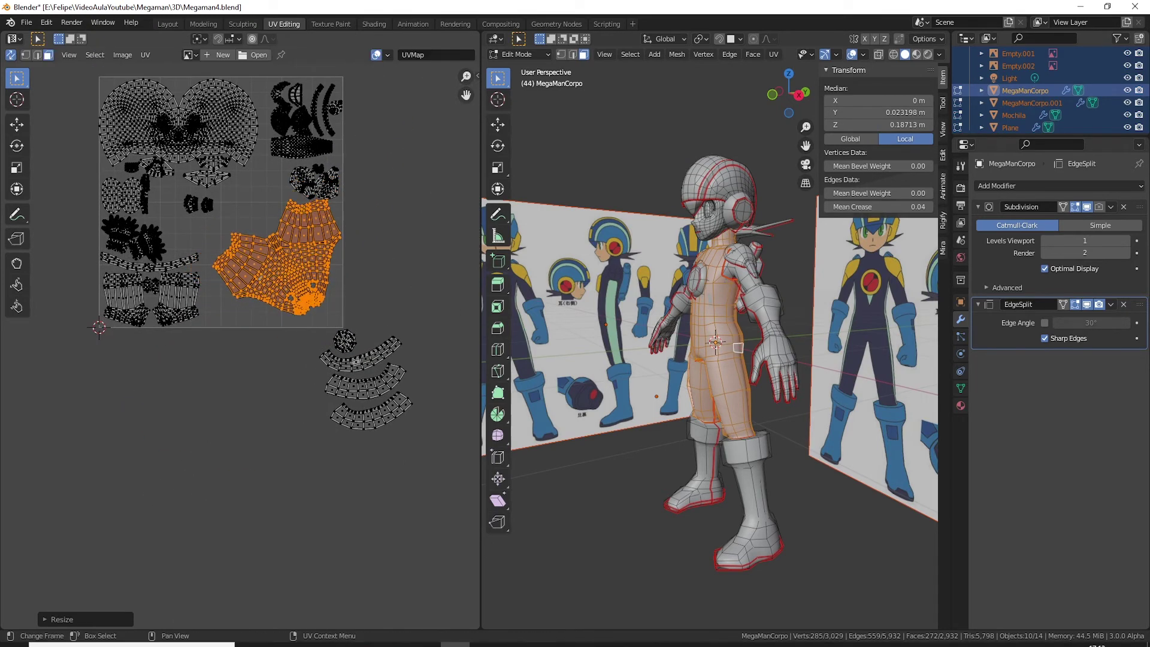
{"action": "key", "text": "r"}
{"action": "key", "text": "g"}
{"action": "key", "text": "Return"}
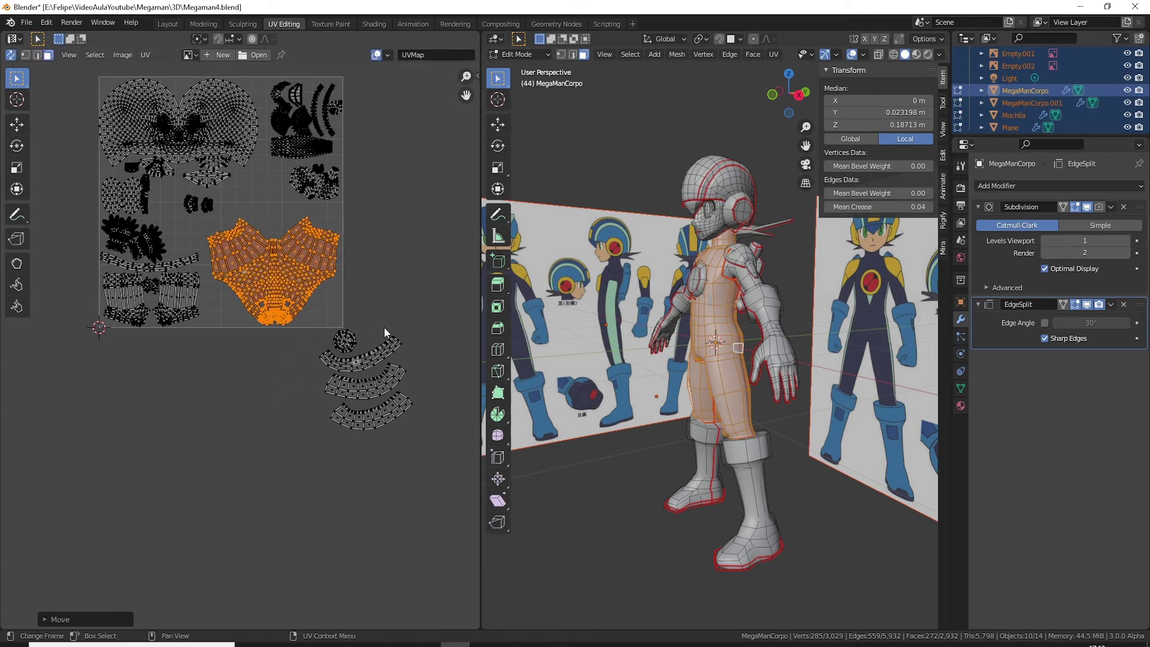
{"action": "key", "text": "r"}
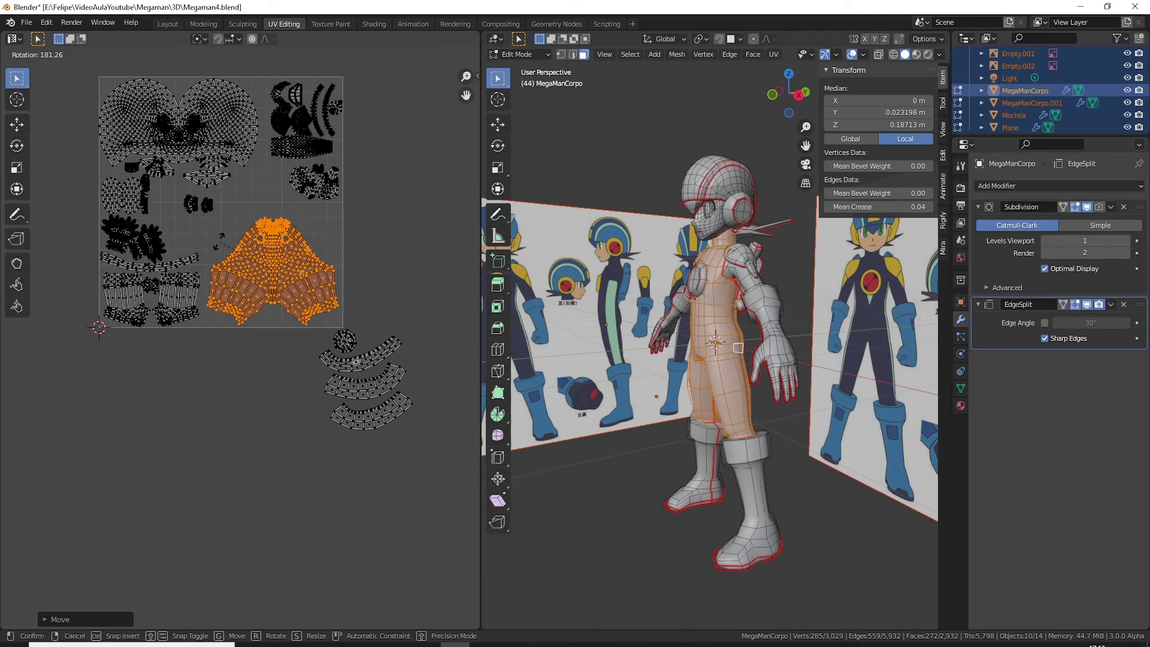
{"action": "key", "text": "Return"}
Step: Box-select the loose islands to the right of the UV square
{"action": "middle_click_drag", "start_coordinate": [278, 306], "coordinate": [262, 310]}
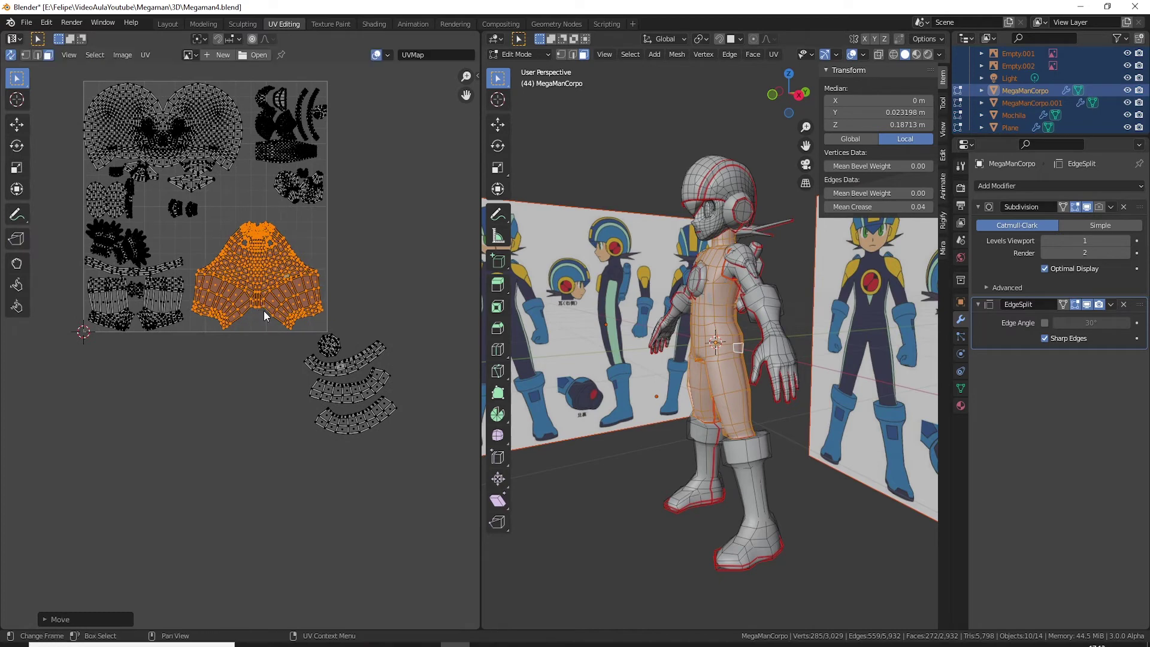
{"action": "scroll", "coordinate": [345, 373], "scroll_direction": "down", "scroll_amount": 2}
{"action": "scroll", "coordinate": [307, 357], "scroll_direction": "down", "scroll_amount": 2}
{"action": "key", "text": "b"}
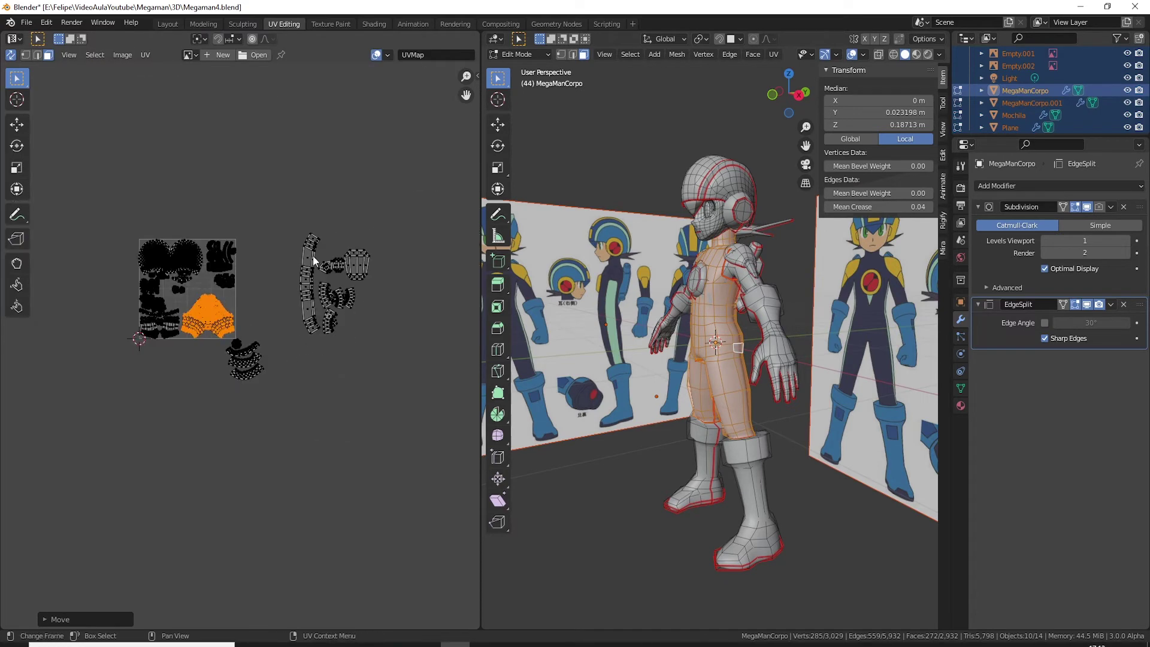
{"action": "left_click_drag", "start_coordinate": [296, 211], "coordinate": [397, 372]}
Step: Shrink the backpack islands and drop them inside the UV square
{"action": "middle_click_drag", "start_coordinate": [599, 390], "coordinate": [778, 383]}
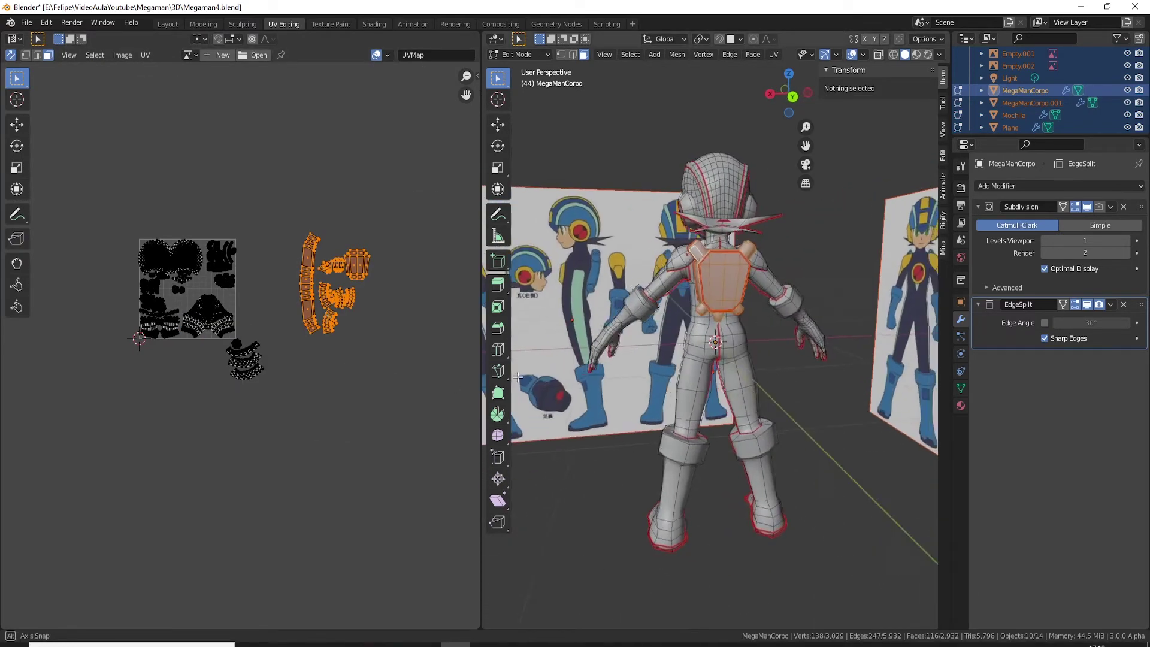
{"action": "key", "text": "s"}
{"action": "left_click", "coordinate": [342, 317]}
{"action": "key", "text": "g"}
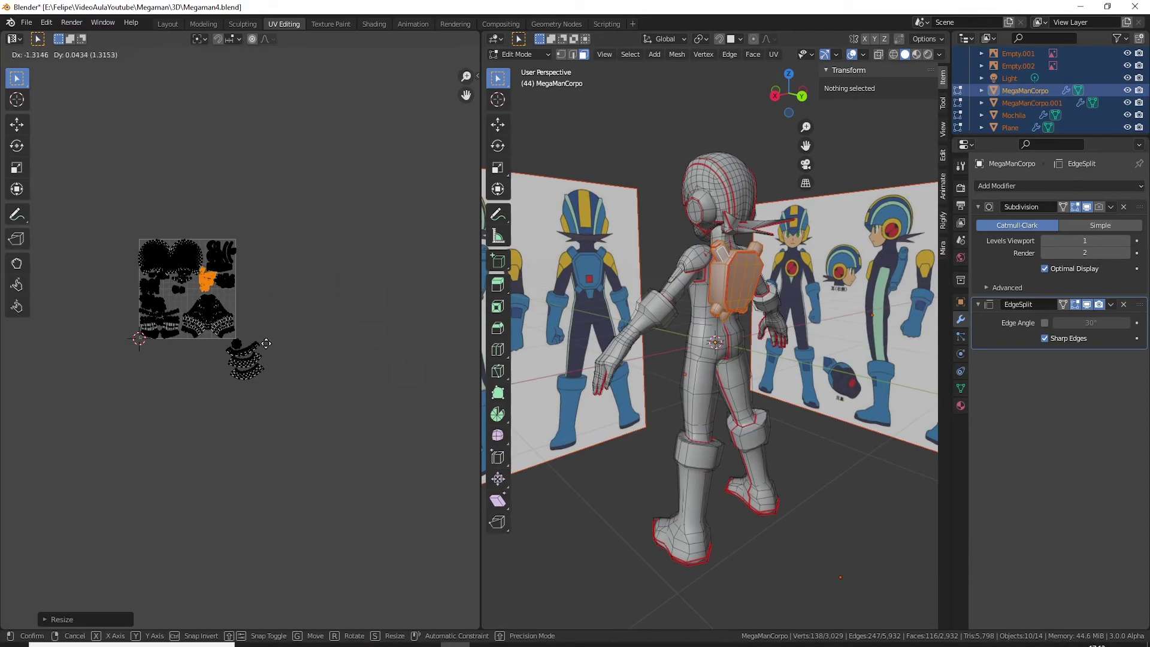
{"action": "left_click", "coordinate": [265, 339]}
Step: Tilt the backpack islands about 16° into the middle gap, then select one face
{"action": "scroll", "coordinate": [263, 340], "scroll_direction": "up", "scroll_amount": 8}
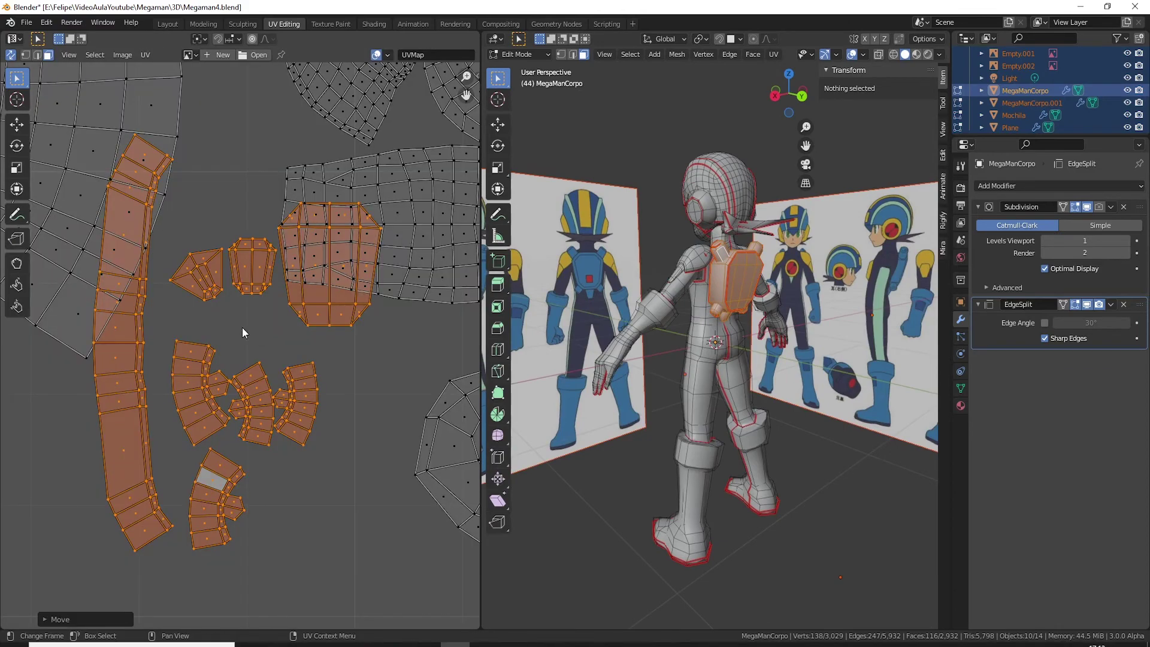
{"action": "scroll", "coordinate": [257, 359], "scroll_direction": "down", "scroll_amount": 3}
{"action": "middle_click_drag", "start_coordinate": [272, 376], "coordinate": [291, 312]}
{"action": "key", "text": "r"}
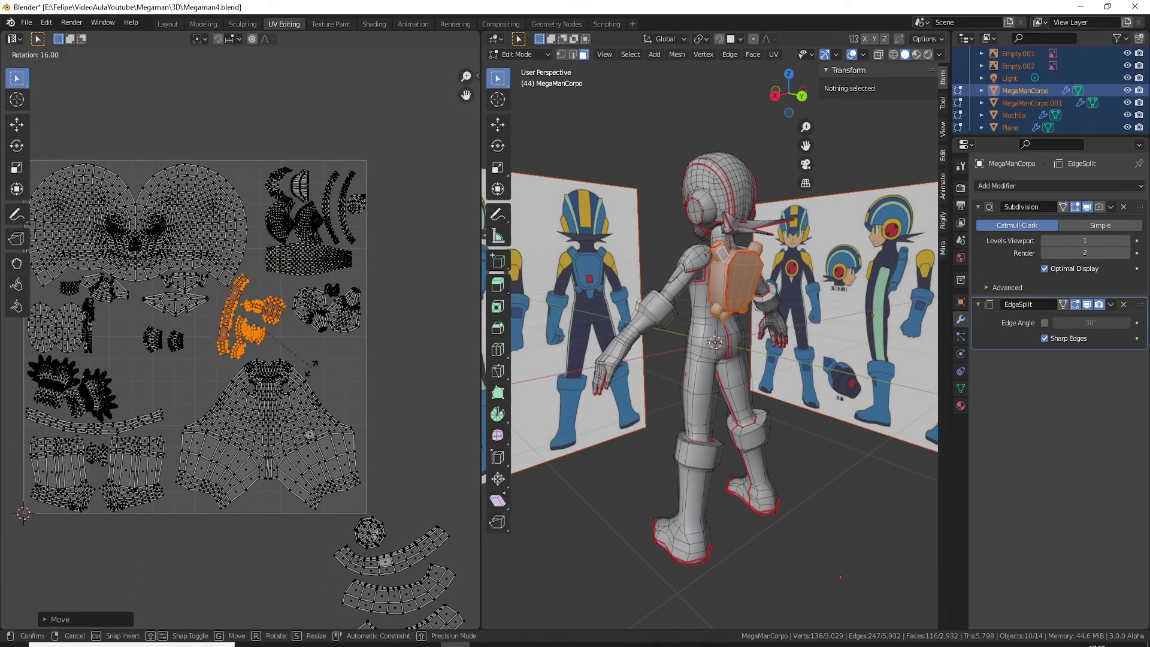
{"action": "left_click", "coordinate": [297, 386]}
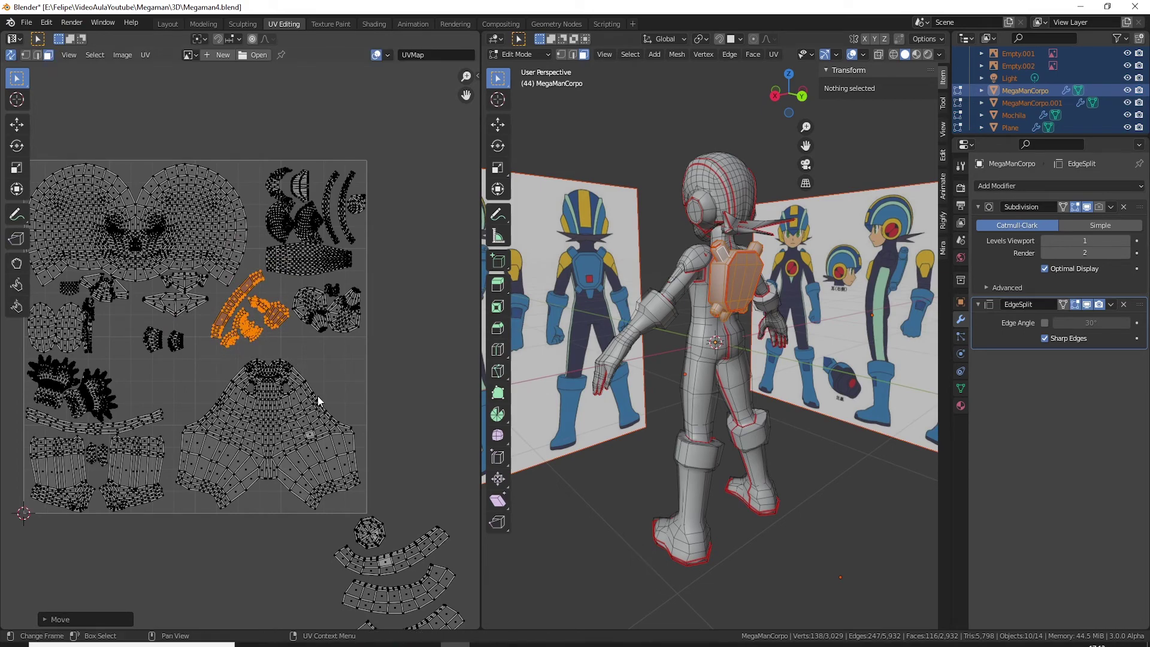
{"action": "scroll", "coordinate": [318, 401], "scroll_direction": "up", "scroll_amount": 5}
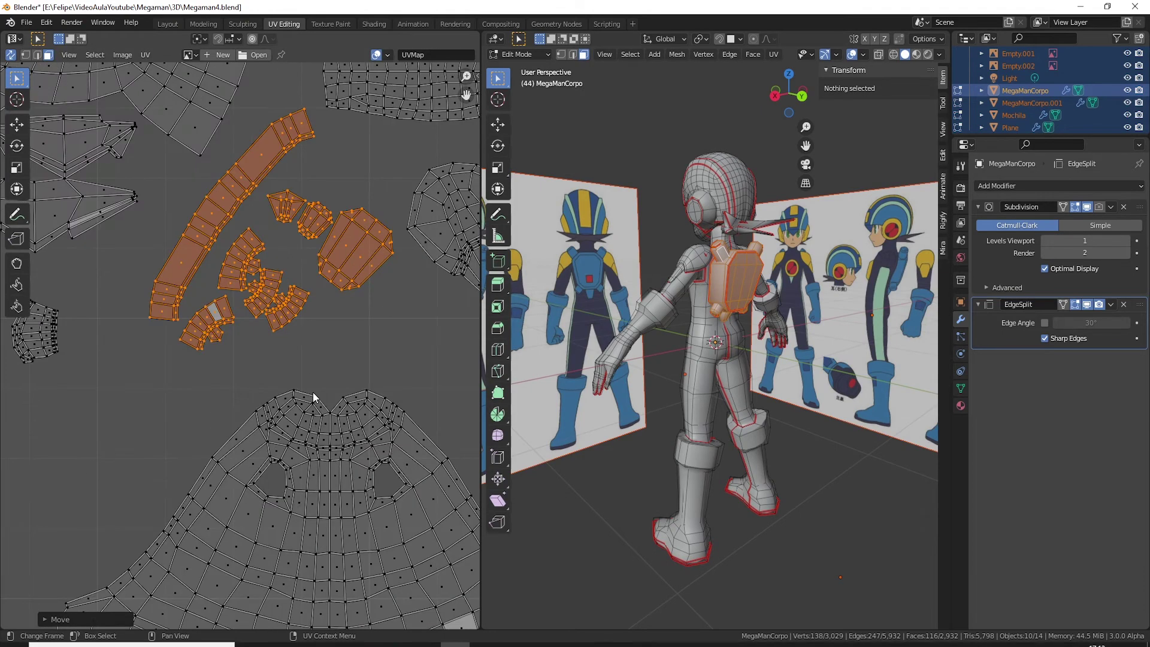
{"action": "scroll", "coordinate": [312, 392], "scroll_direction": "up", "scroll_amount": 3}
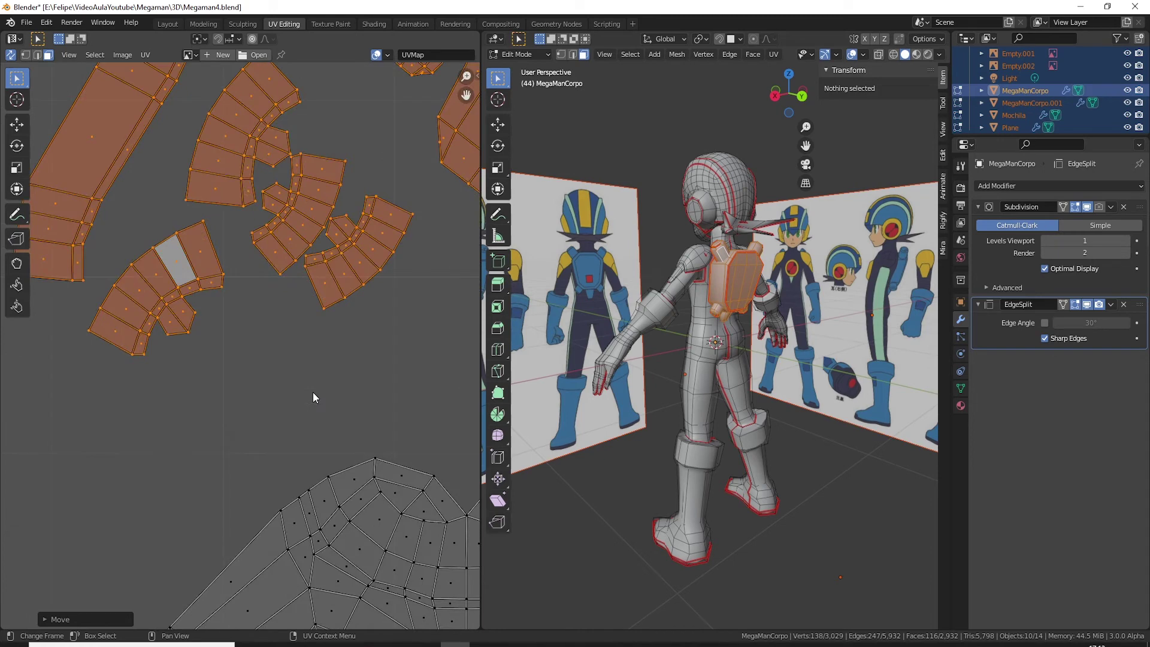
{"action": "left_click", "coordinate": [181, 288]}
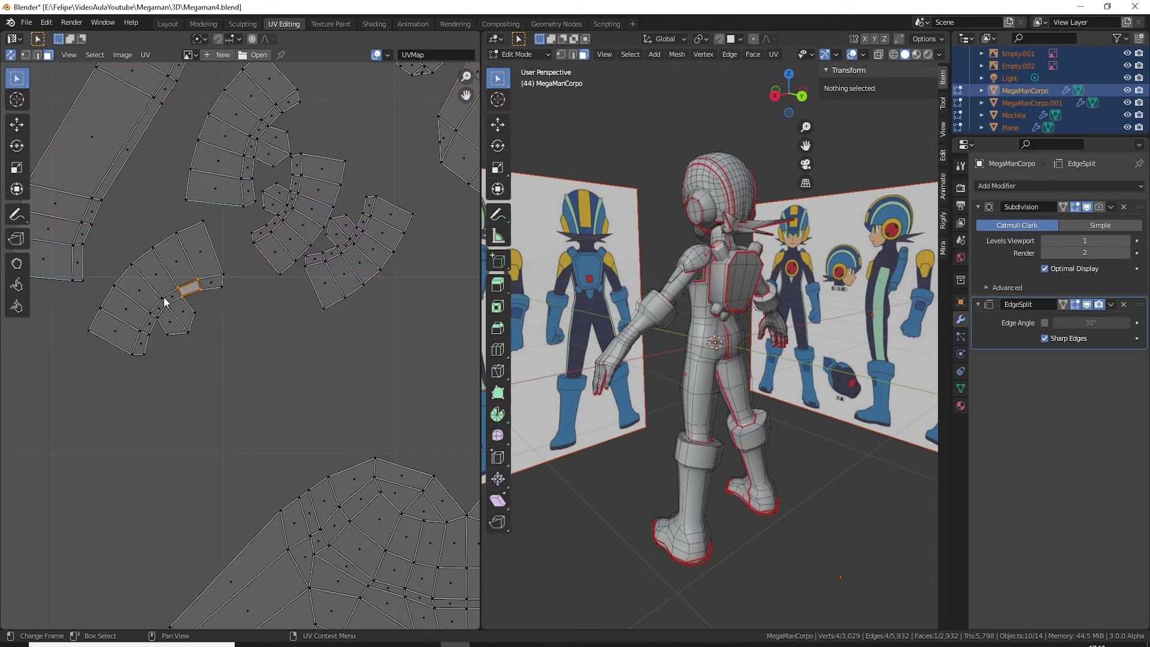
Step: Rotate the left arc UV island in place
{"action": "key", "text": "l"}
{"action": "key", "text": "r"}
{"action": "left_click", "coordinate": [268, 276]}
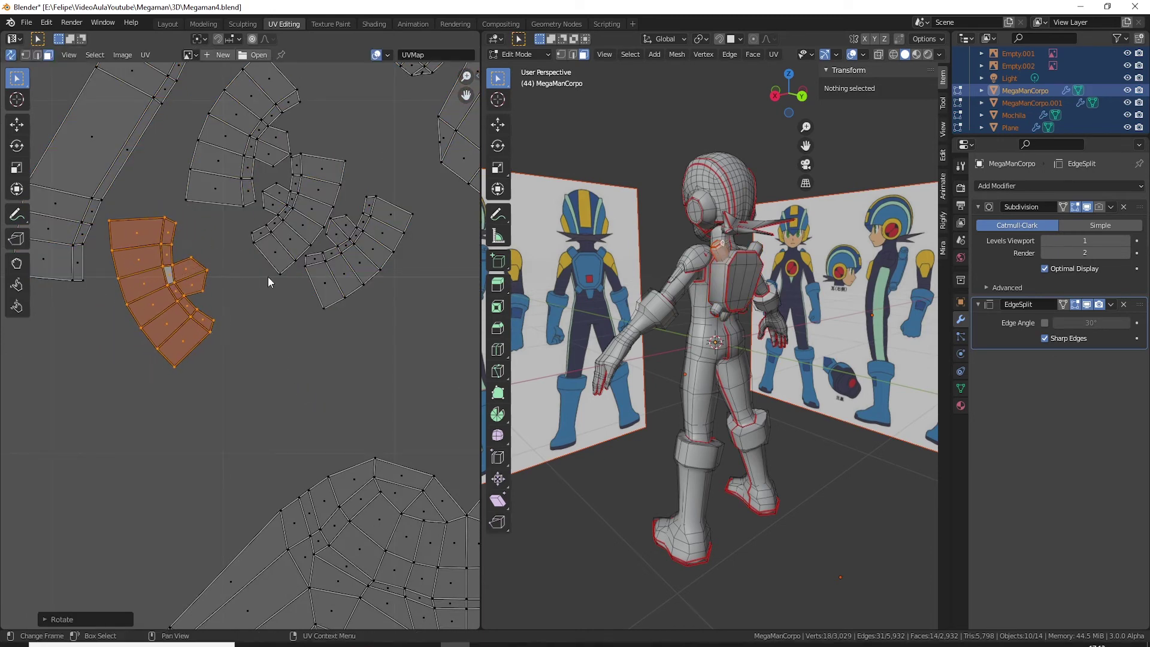
{"action": "key", "text": "g"}
{"action": "right_click", "coordinate": [270, 256]}
Step: Move the middle arc island up and to the right
{"action": "left_click", "coordinate": [292, 242]}
{"action": "key", "text": "l"}
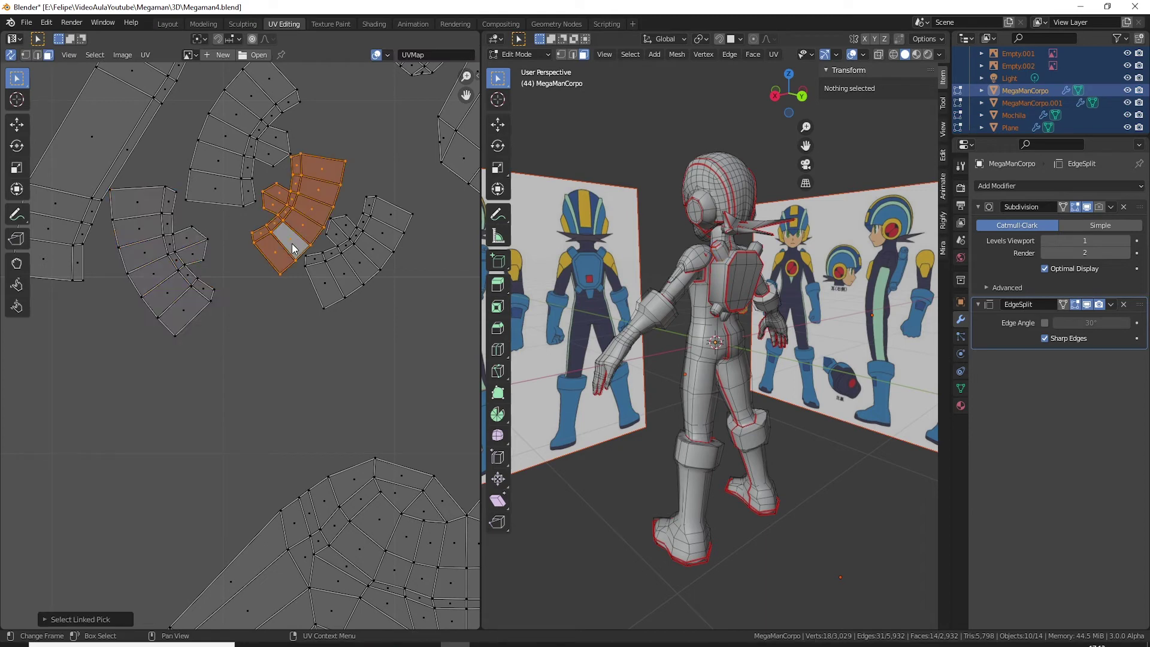
{"action": "key", "text": "g"}
{"action": "left_click", "coordinate": [319, 175]}
{"action": "middle_click_drag", "start_coordinate": [336, 144], "coordinate": [317, 213]}
{"action": "key", "text": "r"}
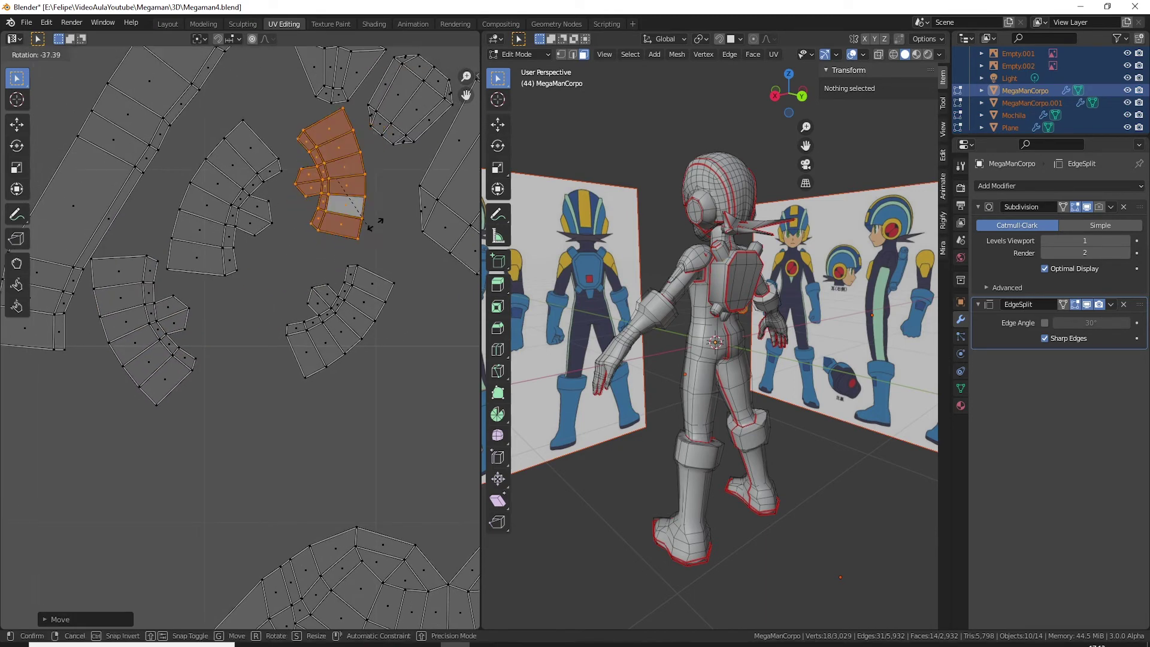
{"action": "right_click", "coordinate": [373, 213]}
Step: Move the lower arc island down to a new spot
{"action": "left_click", "coordinate": [345, 308]}
{"action": "key", "text": "l"}
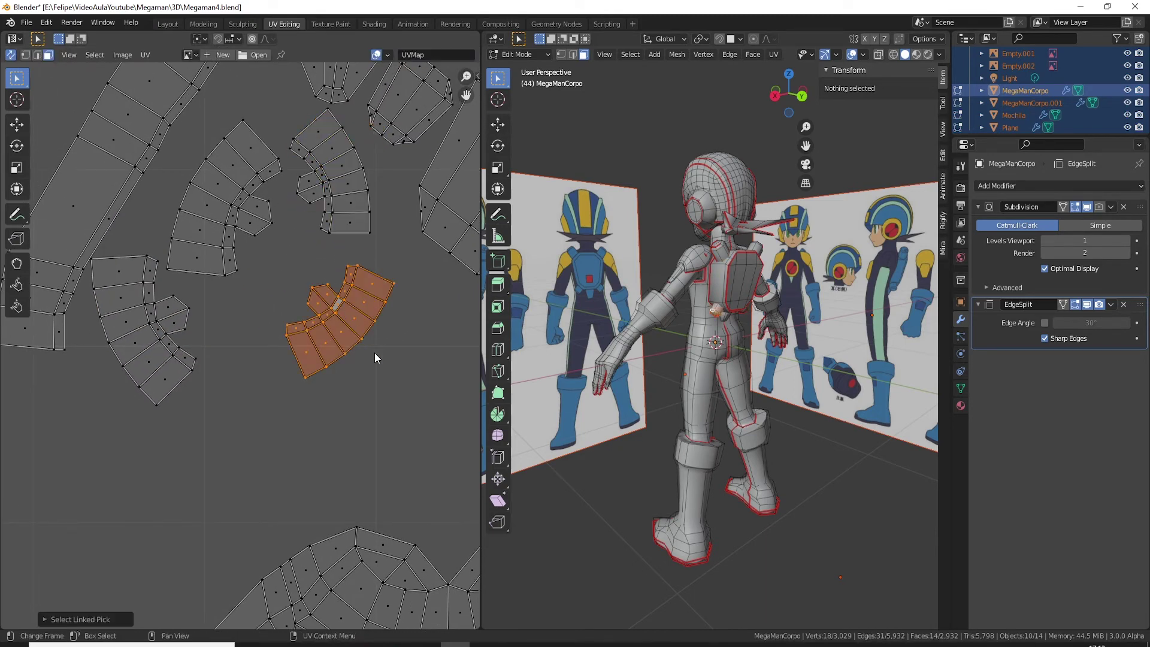
{"action": "key", "text": "g"}
{"action": "left_click", "coordinate": [334, 346]}
{"action": "scroll", "coordinate": [334, 328], "scroll_direction": "down", "scroll_amount": 3}
{"action": "scroll", "coordinate": [317, 327], "scroll_direction": "down", "scroll_amount": 3}
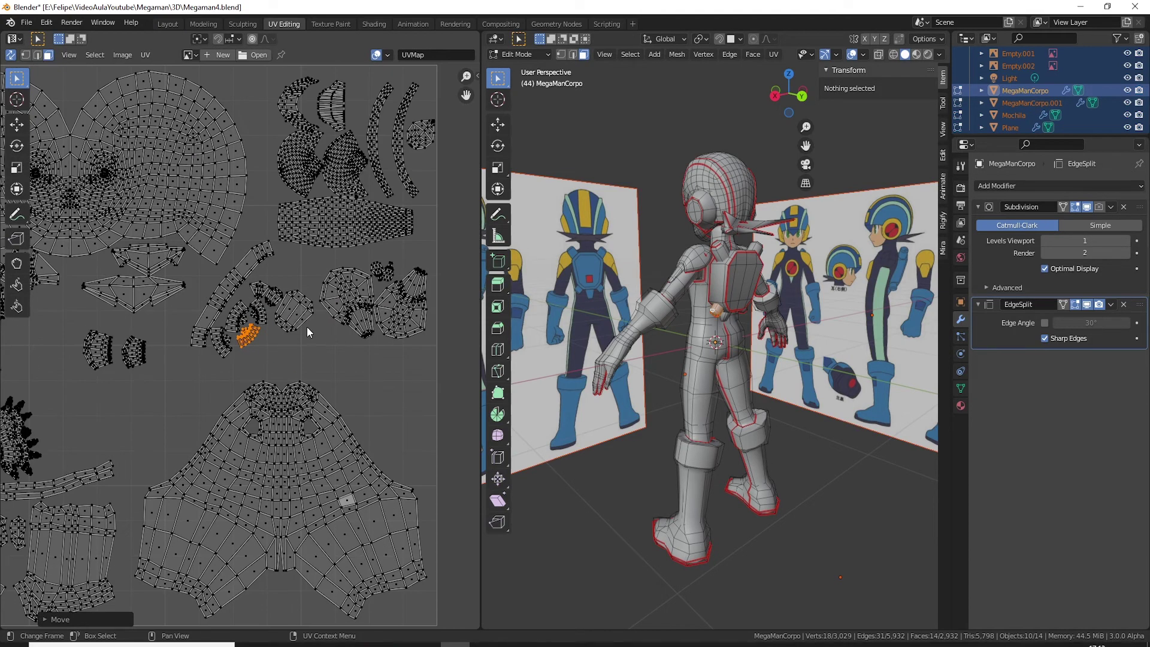
Step: Rotate the small hexagonal island upright and enlarge it slightly
{"action": "key", "text": "l"}
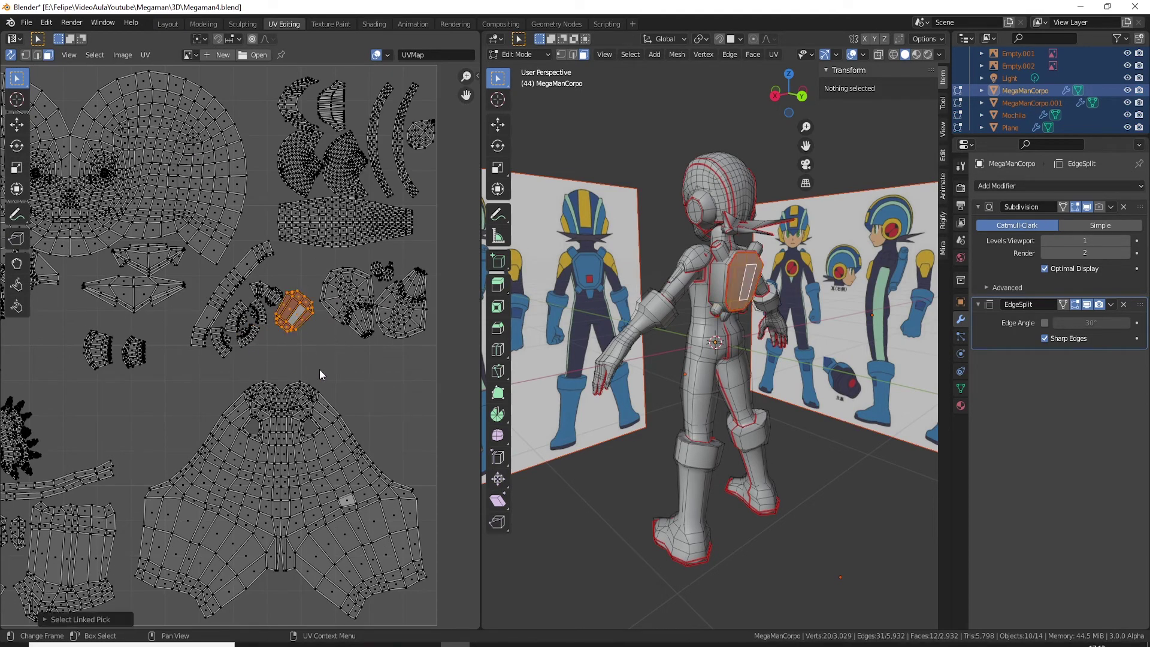
{"action": "key", "text": "r"}
{"action": "left_click", "coordinate": [337, 351]}
{"action": "key", "text": "s"}
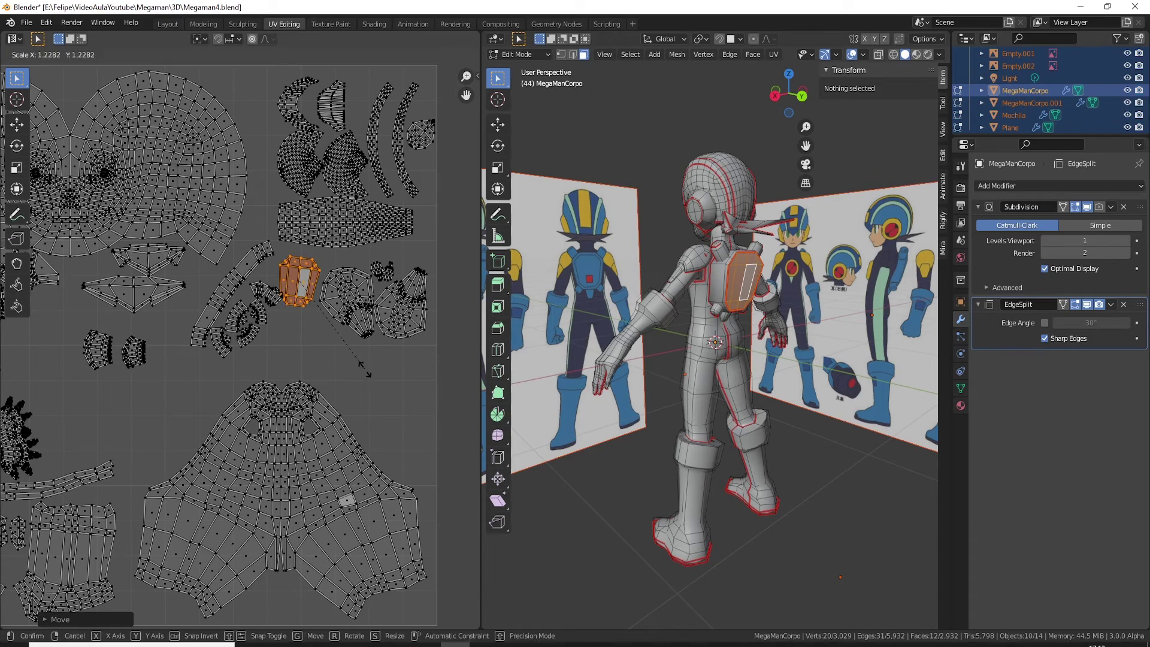
{"action": "left_click", "coordinate": [344, 341]}
{"action": "key", "text": "r"}
{"action": "right_click", "coordinate": [379, 374]}
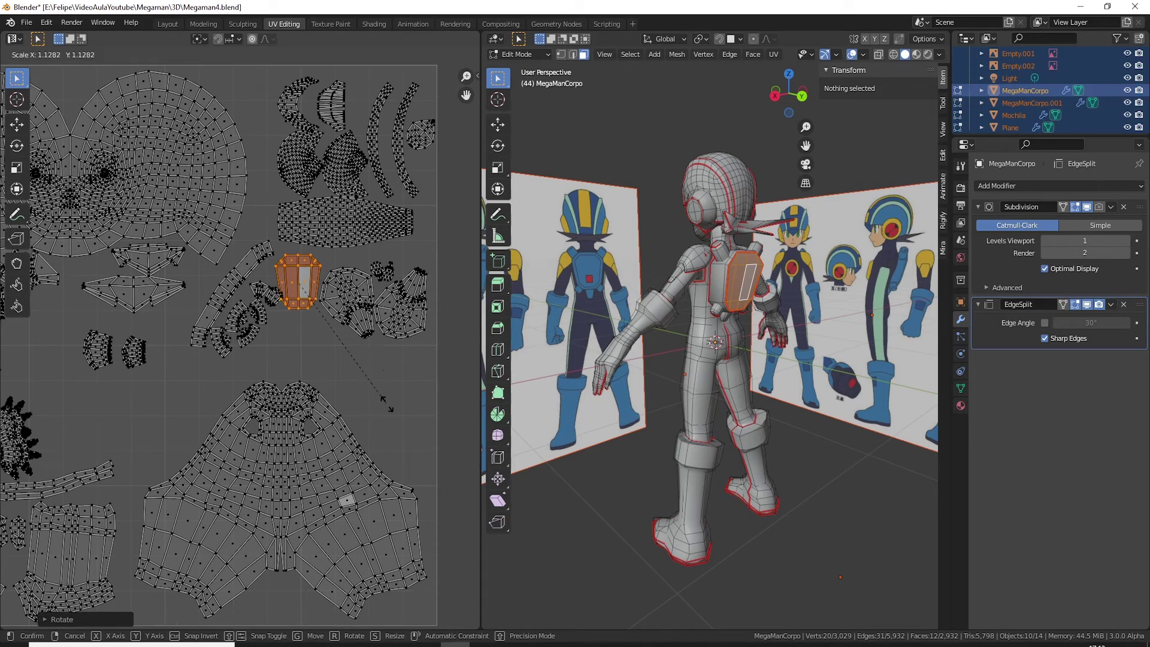
Step: Rotate the small piece beside the backpack island and settle it slightly higher
{"action": "scroll", "coordinate": [352, 395], "scroll_direction": "up", "scroll_amount": 4}
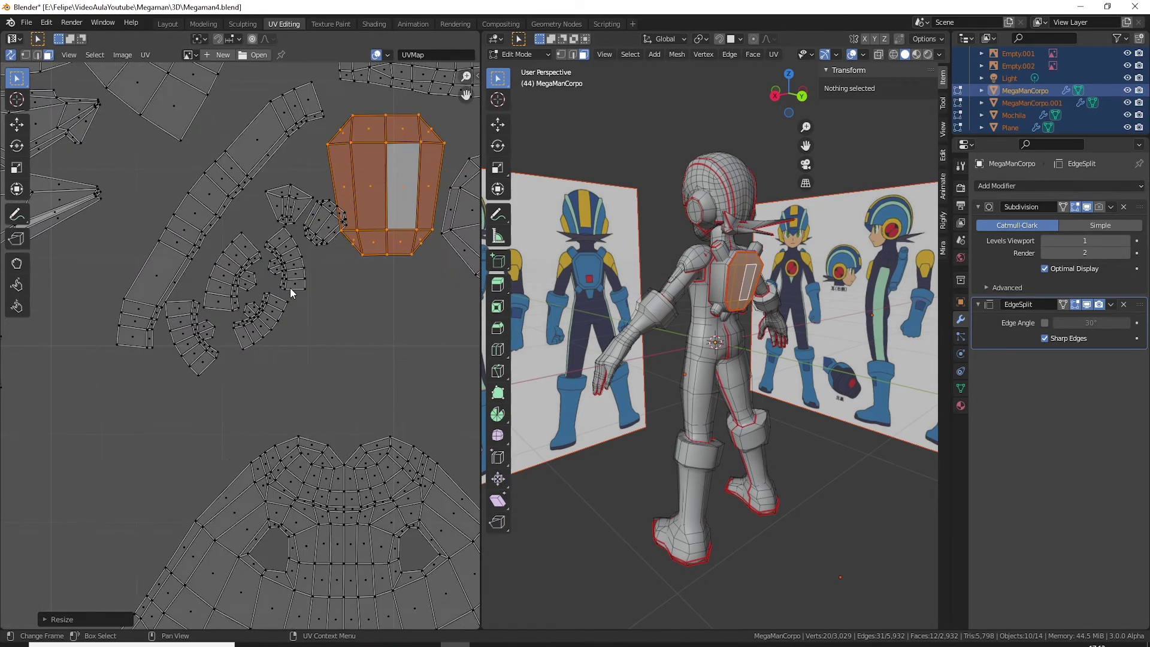
{"action": "left_click", "coordinate": [315, 236]}
{"action": "key", "text": "ctrl+l"}
{"action": "key", "text": "r"}
{"action": "left_click", "coordinate": [389, 304]}
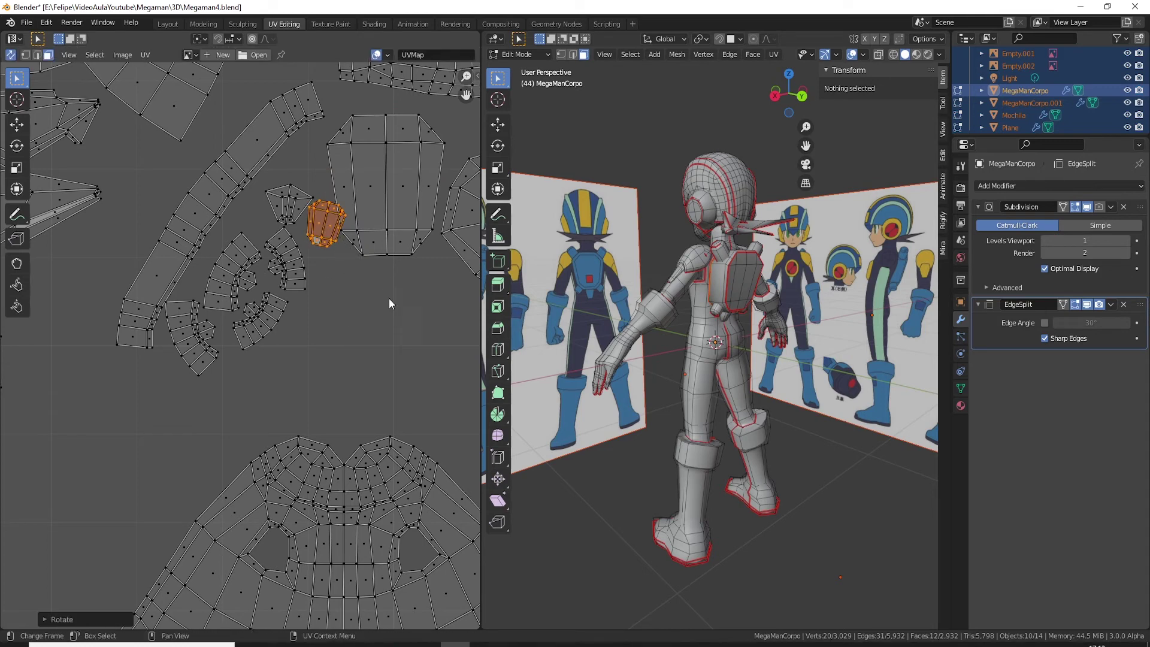
{"action": "key", "text": "g"}
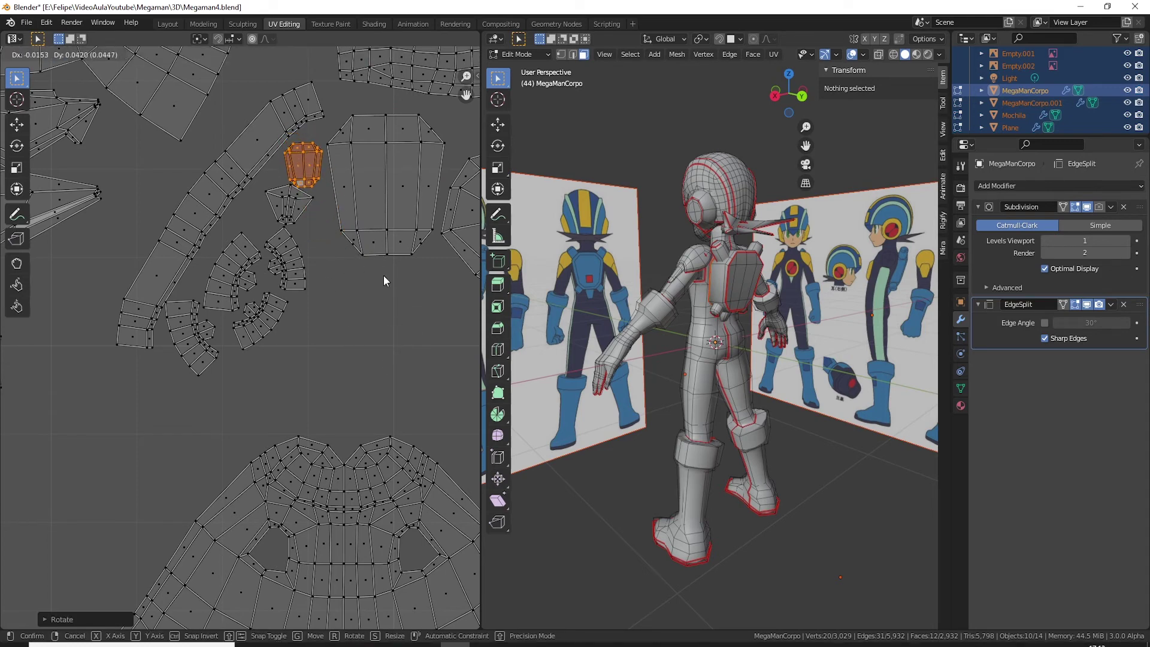
{"action": "left_click", "coordinate": [384, 277]}
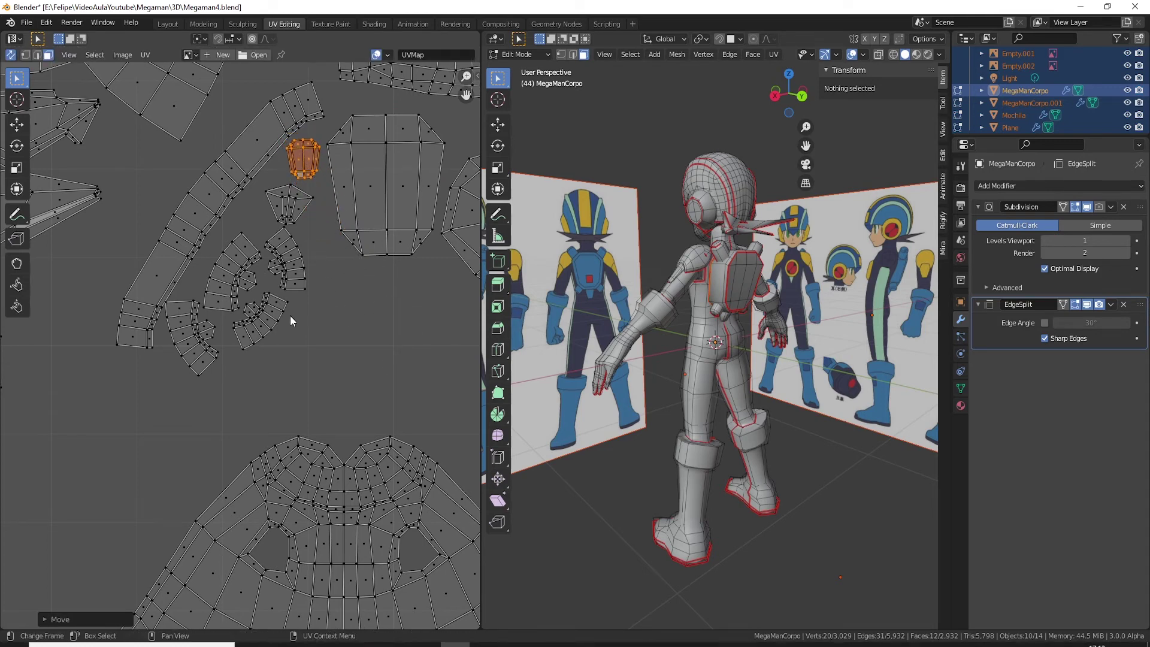
{"action": "scroll", "coordinate": [290, 314], "scroll_direction": "down", "scroll_amount": 2}
{"action": "scroll", "coordinate": [290, 314], "scroll_direction": "down", "scroll_amount": 3}
{"action": "scroll", "coordinate": [290, 314], "scroll_direction": "down", "scroll_amount": 3}
Step: Move the first round ear-disc island to the upper right of the torso
{"action": "scroll", "coordinate": [328, 388], "scroll_direction": "down", "scroll_amount": 1}
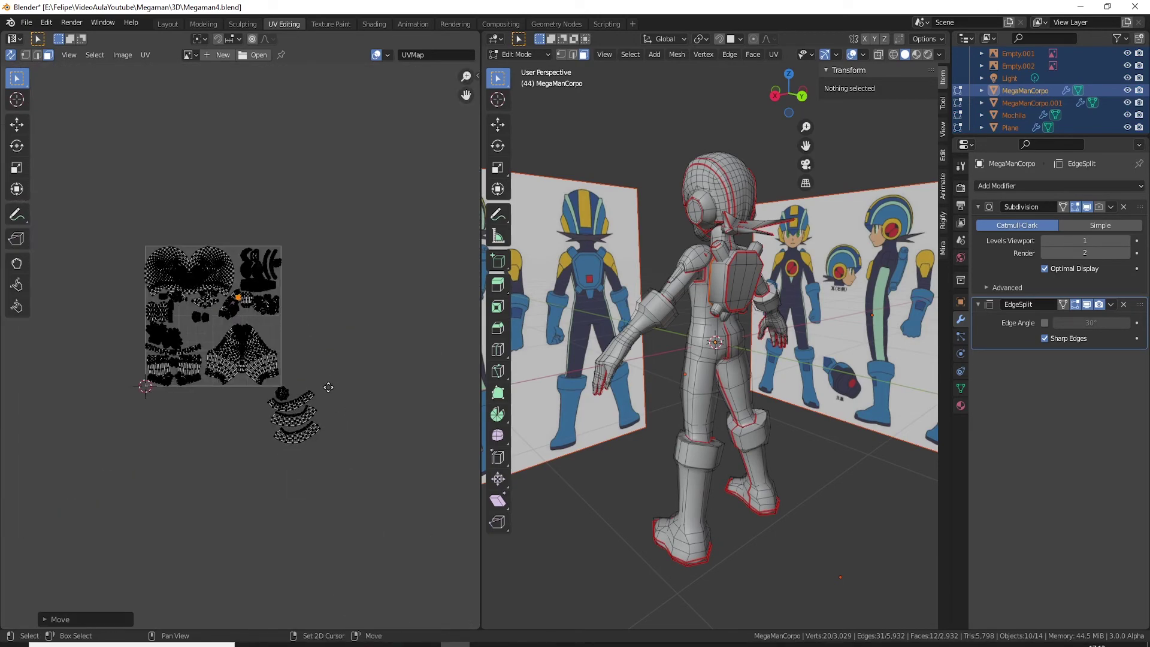
{"action": "middle_click_drag", "start_coordinate": [328, 388], "coordinate": [312, 274]}
{"action": "scroll", "coordinate": [322, 296], "scroll_direction": "down", "scroll_amount": 4}
{"action": "scroll", "coordinate": [235, 338], "scroll_direction": "up", "scroll_amount": 7}
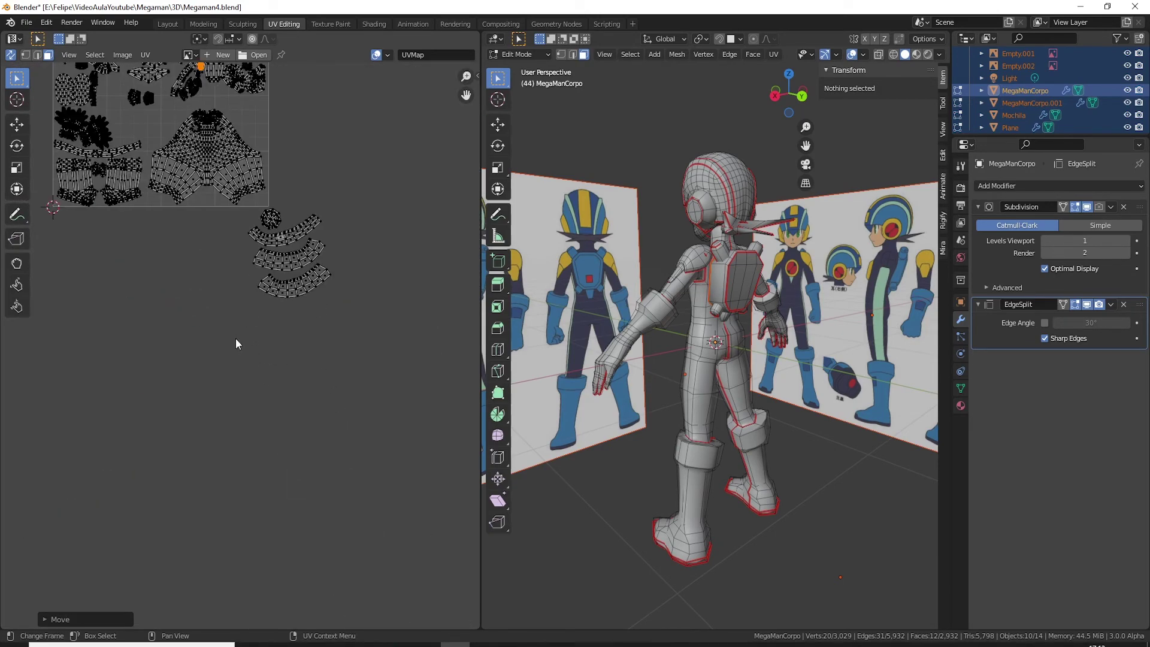
{"action": "middle_click_drag", "start_coordinate": [236, 338], "coordinate": [315, 424]}
{"action": "scroll", "coordinate": [346, 317], "scroll_direction": "up", "scroll_amount": 3}
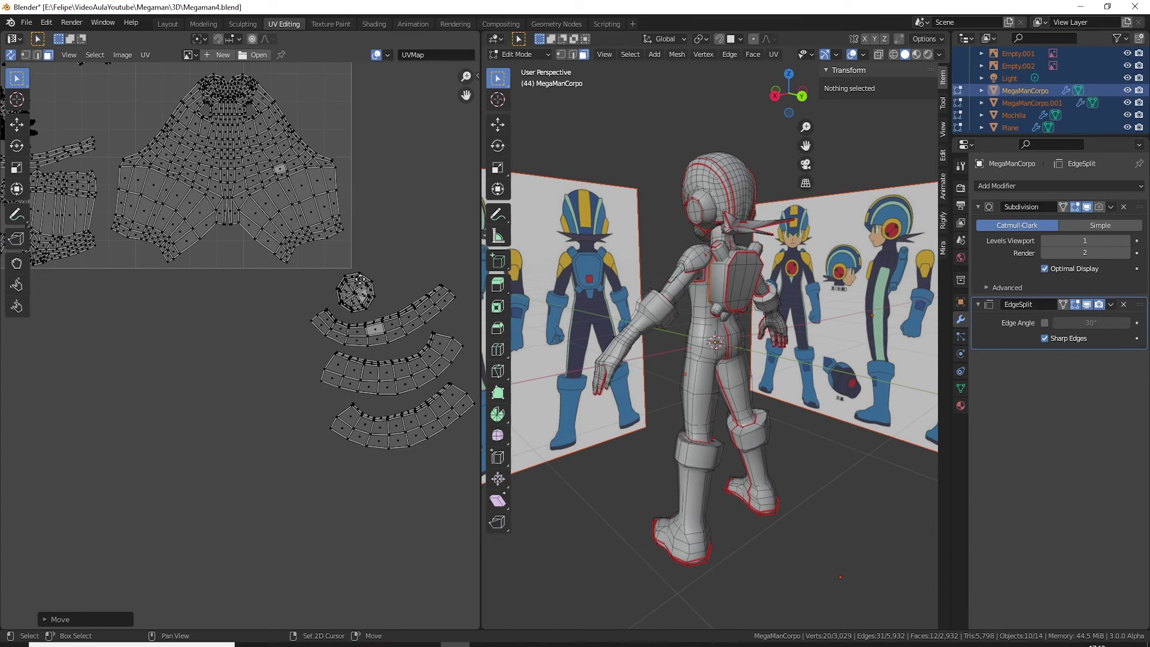
{"action": "middle_click_drag", "start_coordinate": [358, 279], "coordinate": [315, 421]}
{"action": "scroll", "coordinate": [345, 354], "scroll_direction": "up", "scroll_amount": 2}
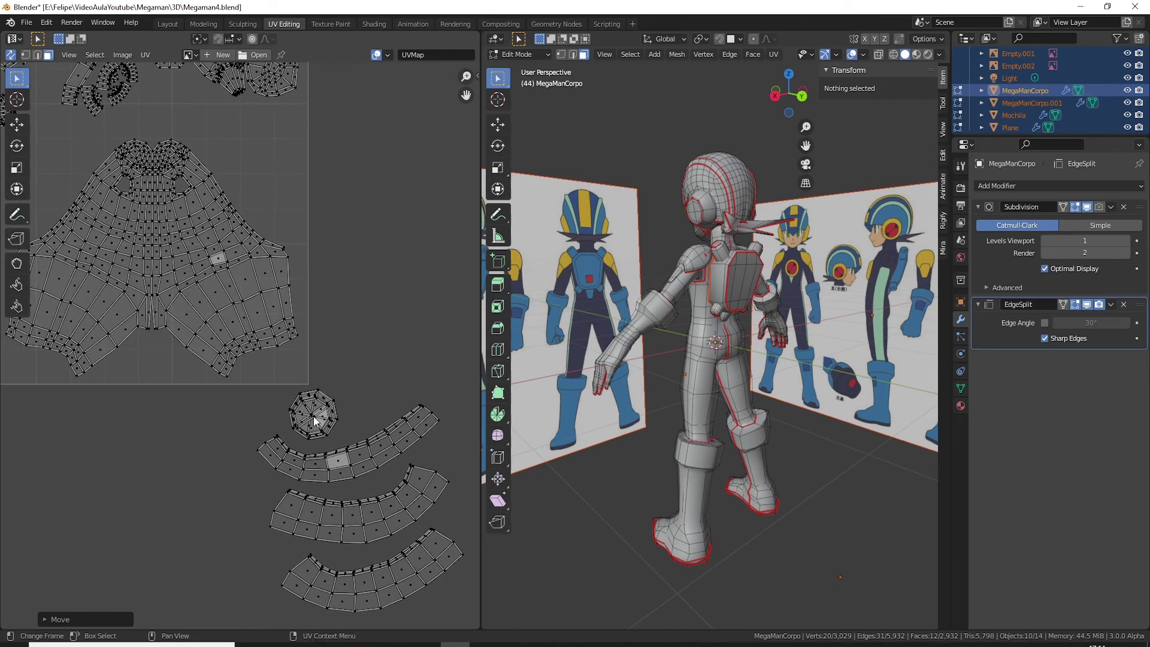
{"action": "key", "text": "l"}
{"action": "key", "text": "g"}
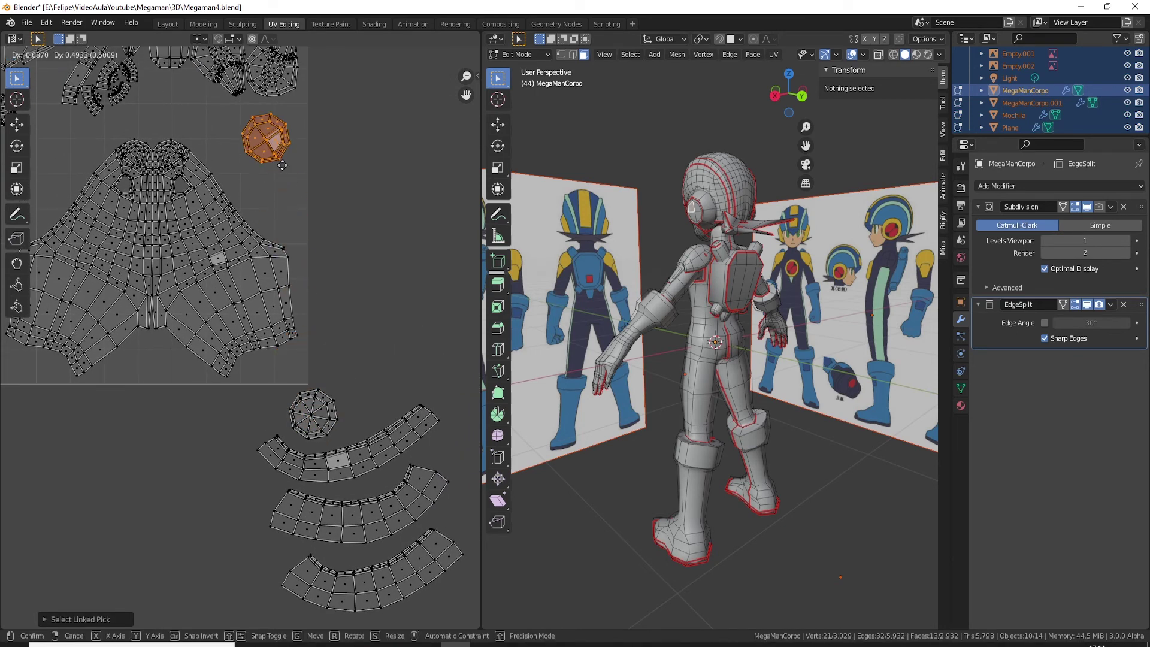
{"action": "left_click", "coordinate": [303, 187]}
Step: Place the second and third round islands below and beside the first
{"action": "left_click", "coordinate": [313, 411]}
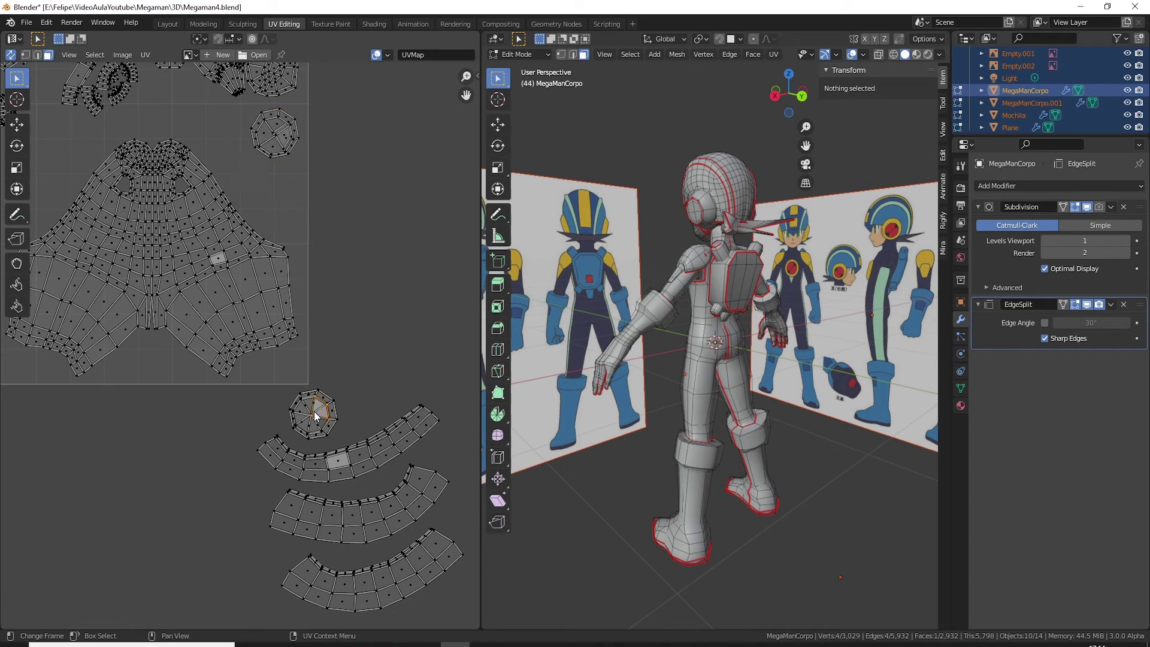
{"action": "key", "text": "l"}
{"action": "key", "text": "g"}
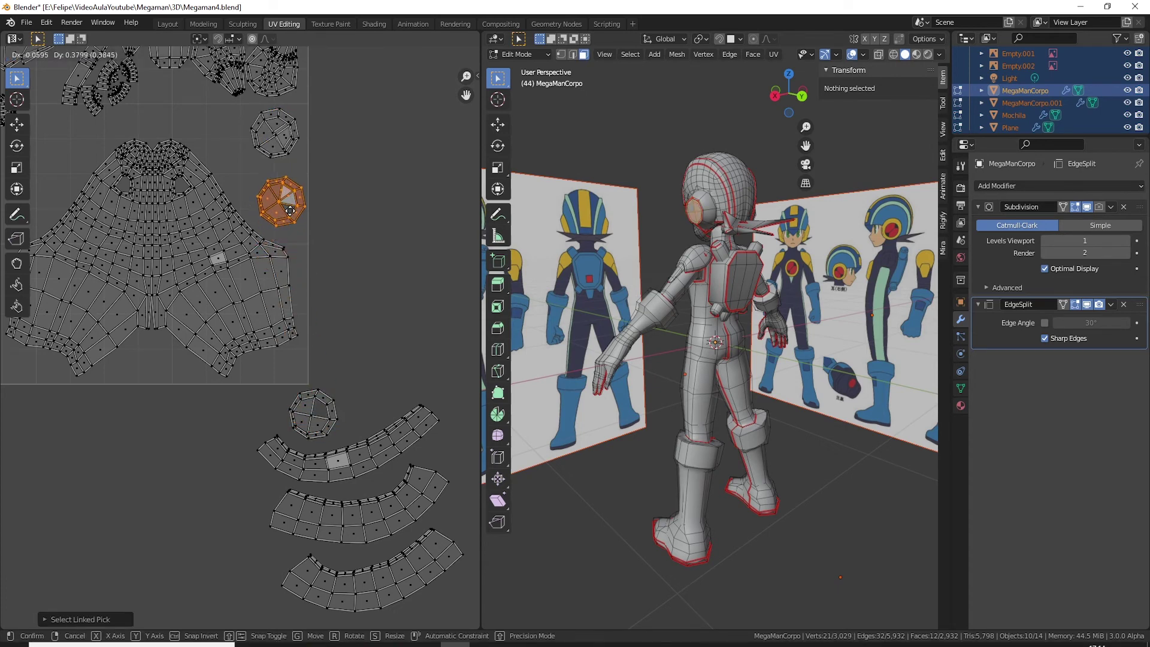
{"action": "left_click", "coordinate": [291, 221]}
{"action": "left_click", "coordinate": [318, 411]}
{"action": "key", "text": "l"}
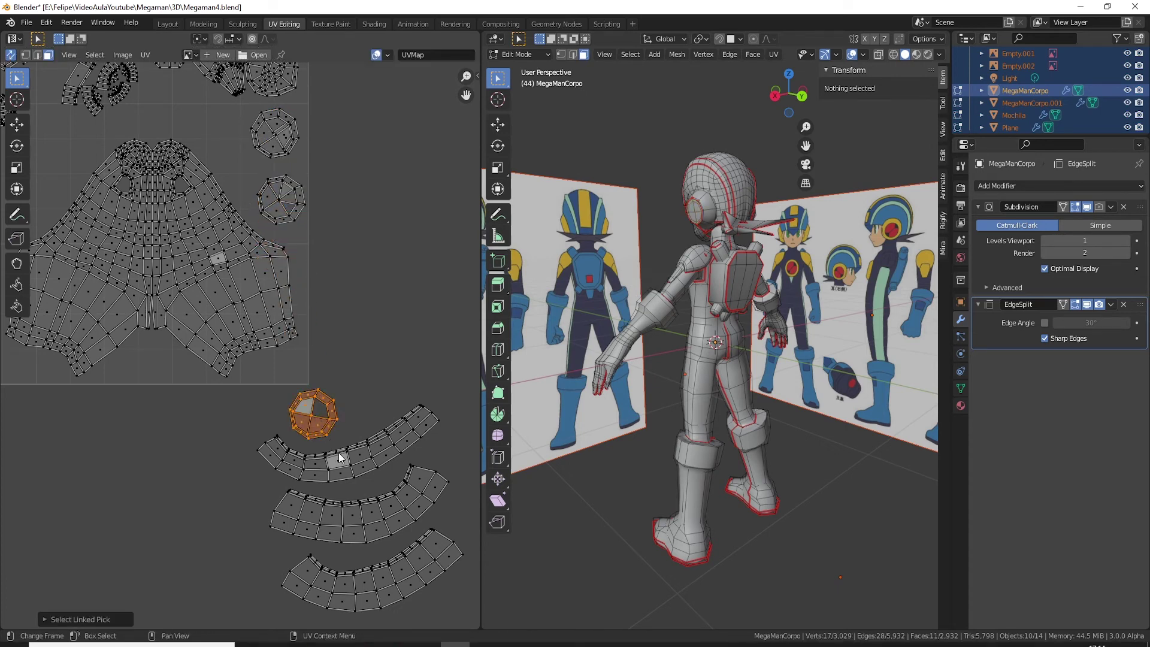
{"action": "key", "text": "g"}
{"action": "left_click", "coordinate": [261, 206]}
Step: Move the right round island aside, separating it from its loose face
{"action": "scroll", "coordinate": [288, 299], "scroll_direction": "up", "scroll_amount": 2}
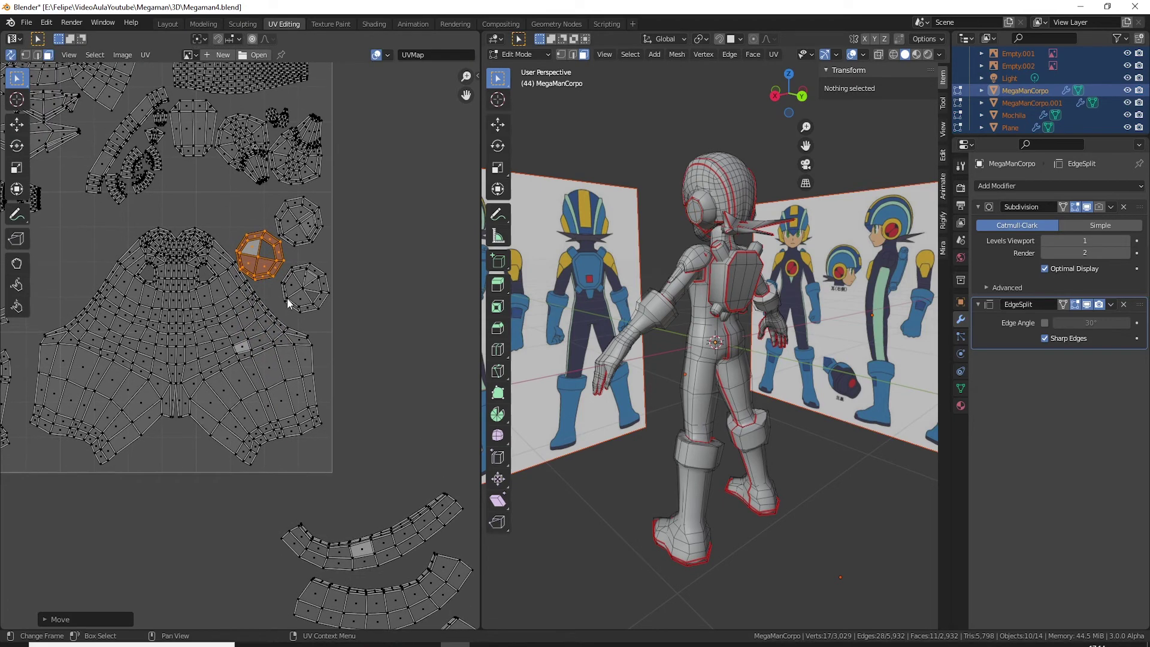
{"action": "scroll", "coordinate": [287, 300], "scroll_direction": "up", "scroll_amount": 1}
{"action": "middle_click_drag", "start_coordinate": [331, 220], "coordinate": [350, 329]}
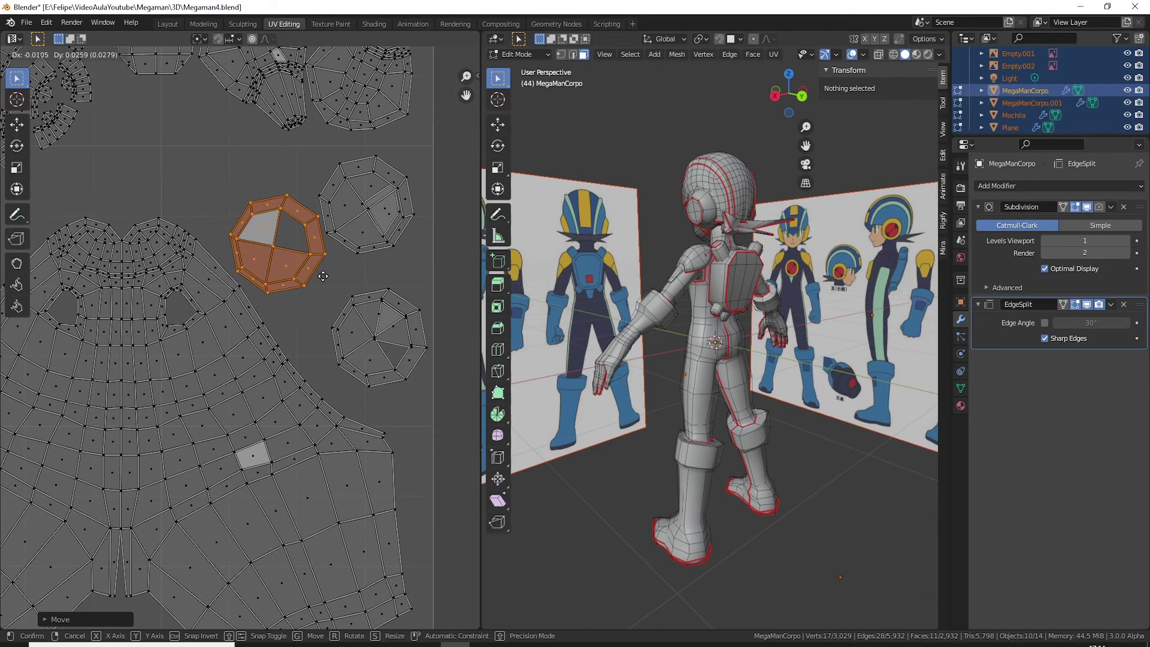
{"action": "left_click", "coordinate": [367, 222]}
{"action": "key", "text": "l"}
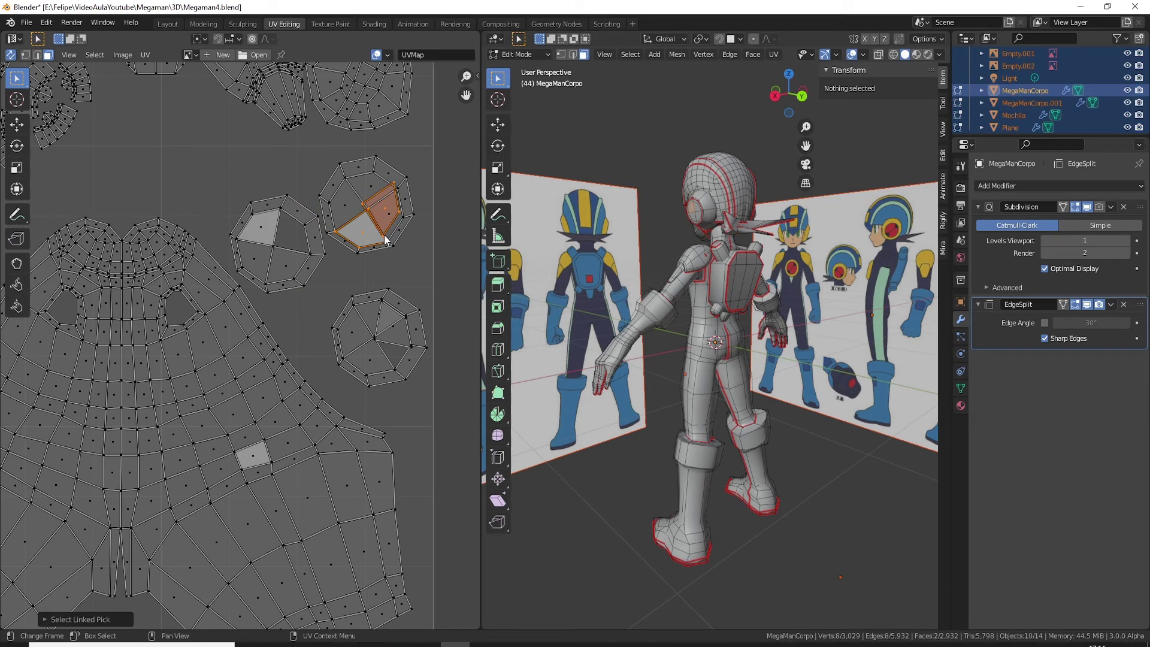
{"action": "left_click", "coordinate": [385, 235]}
{"action": "left_click", "coordinate": [374, 198]}
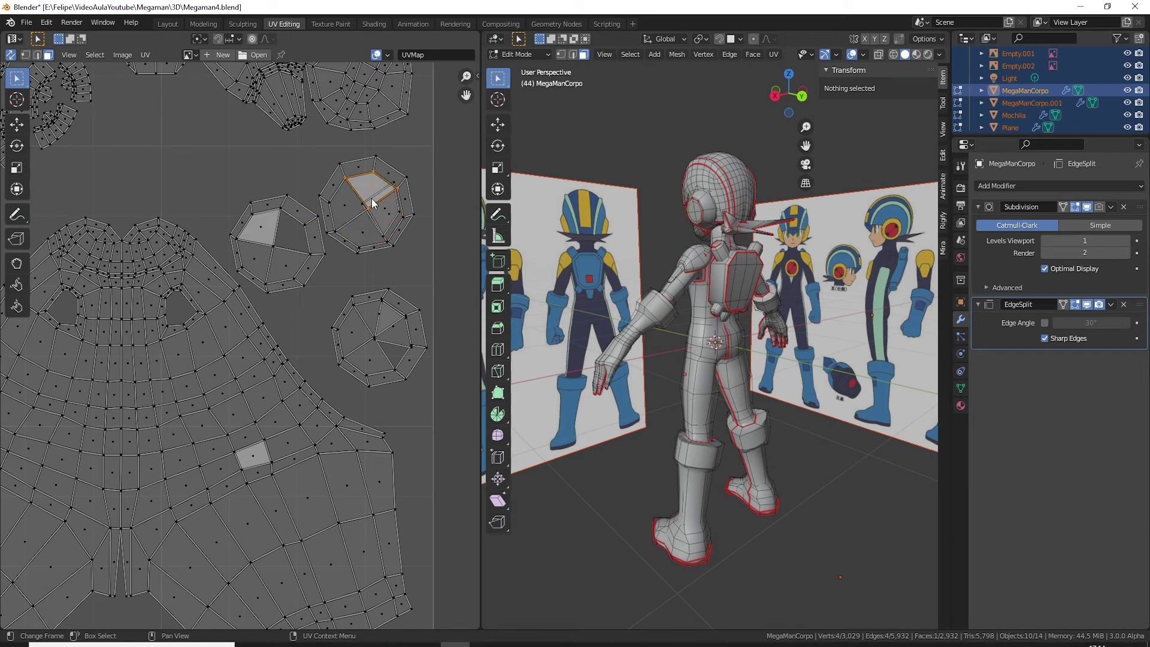
{"action": "left_click", "coordinate": [361, 209]}
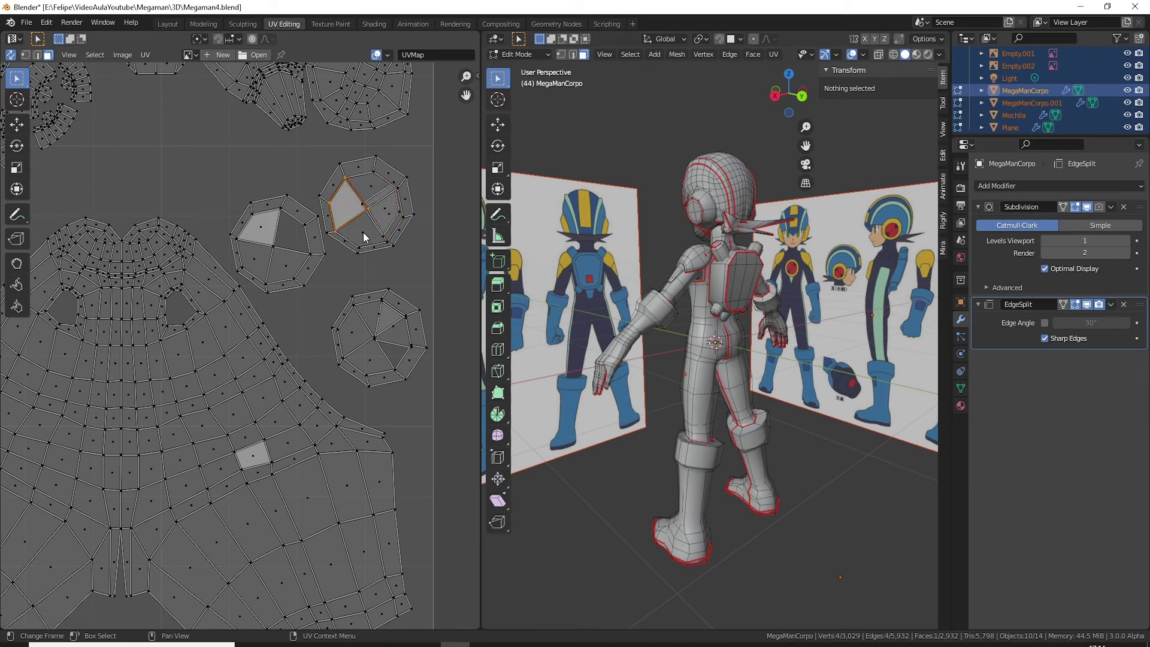
{"action": "key", "text": "l"}
{"action": "key", "text": "g"}
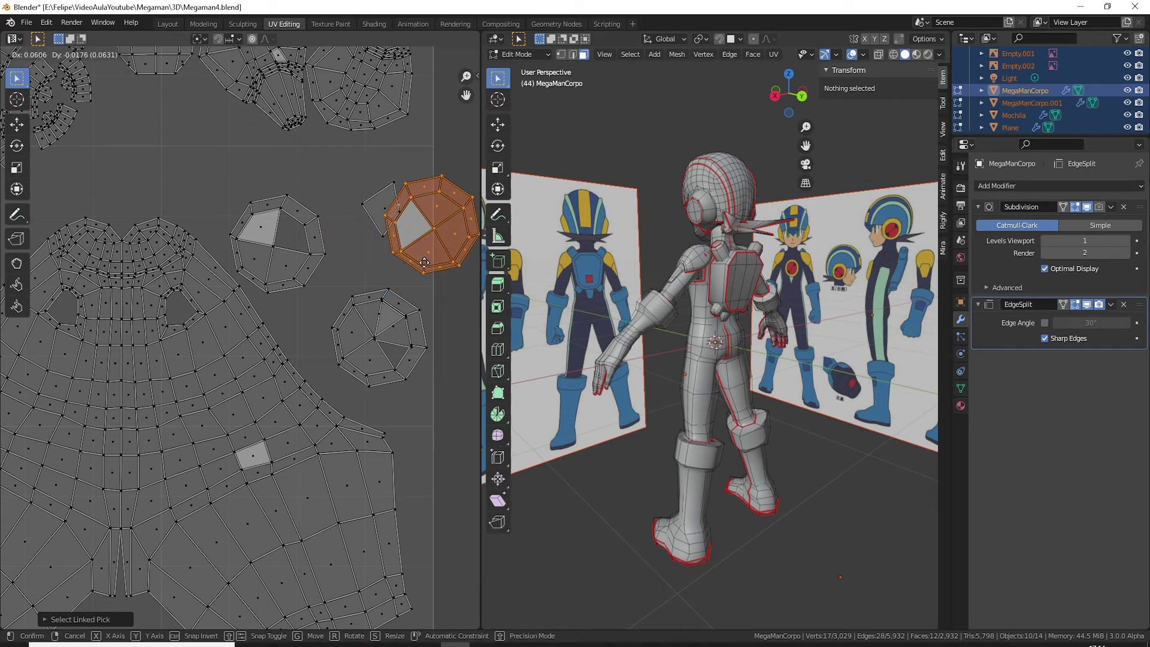
{"action": "left_click", "coordinate": [383, 234]}
Step: Fit the loose face into the middle disc and re-unwrap all three disc islands
{"action": "key", "text": "g"}
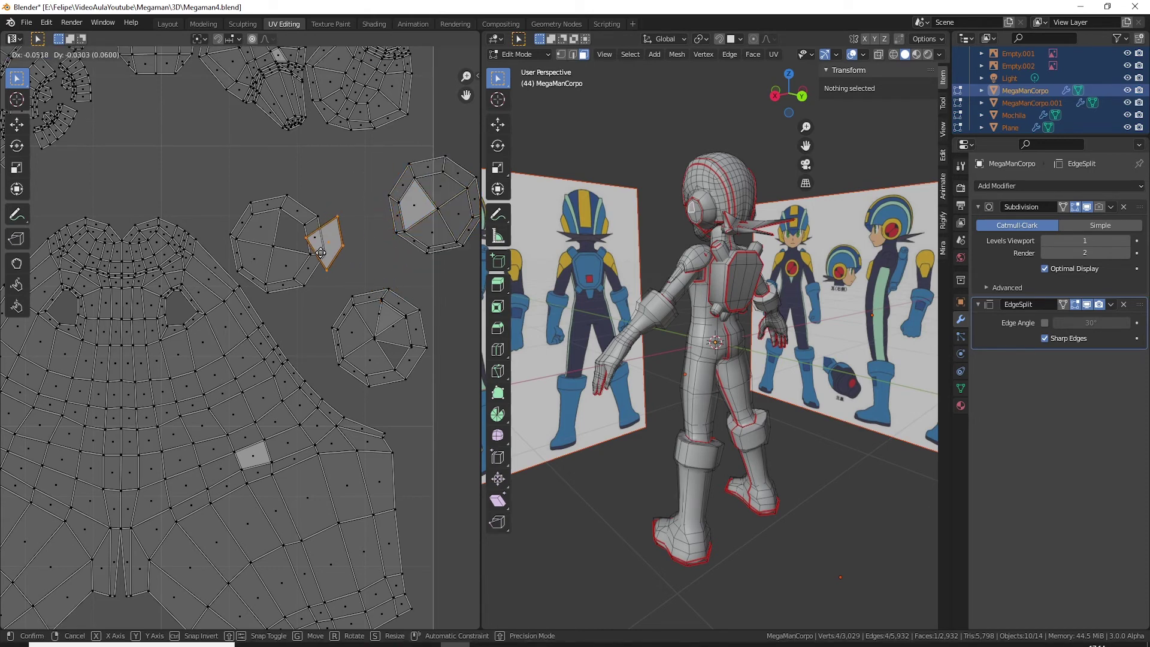
{"action": "left_click", "coordinate": [293, 271]}
{"action": "key", "text": "l"}
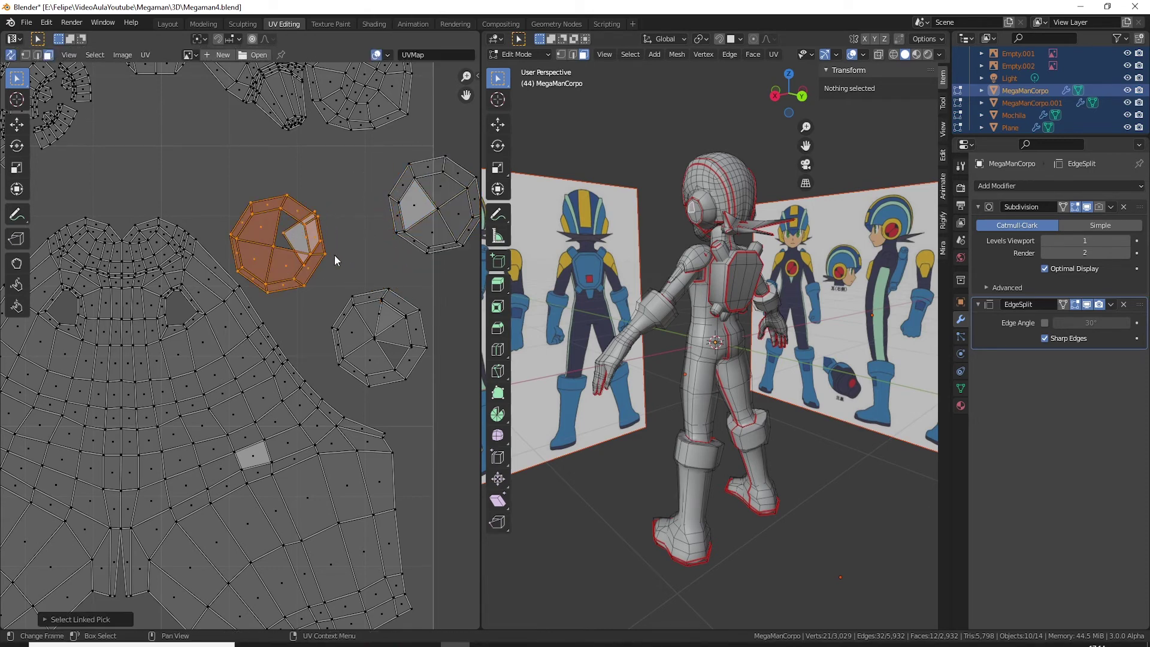
{"action": "key", "text": "l"}
{"action": "left_click", "coordinate": [390, 323], "text": "shift"}
{"action": "key", "text": "l"}
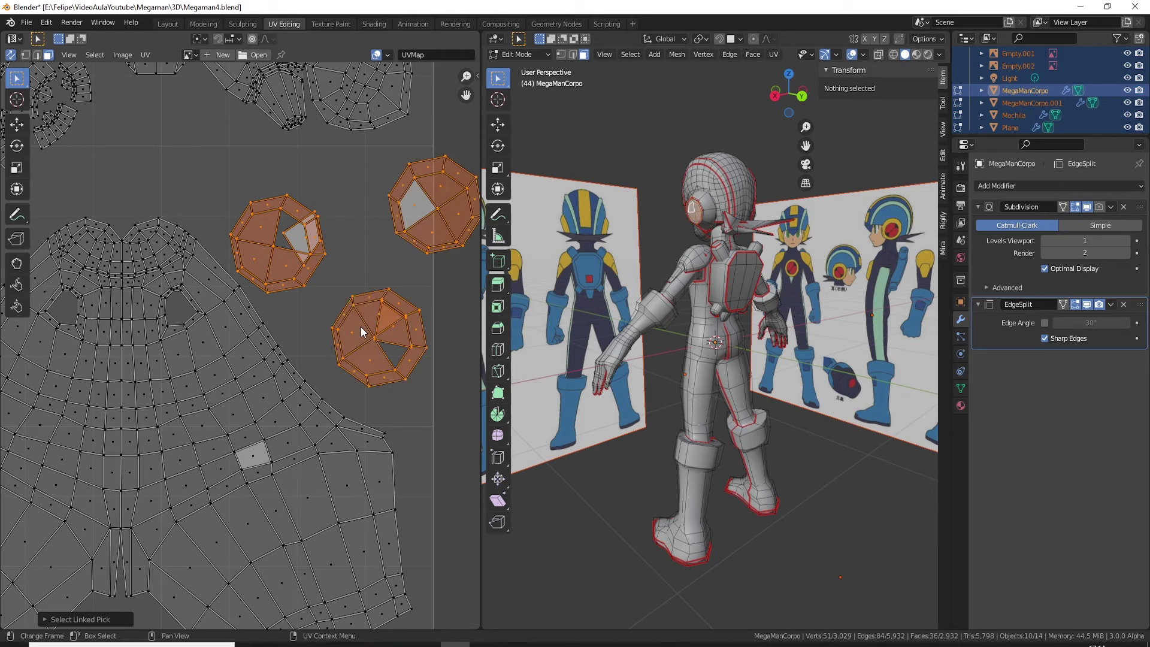
{"action": "key", "text": "u"}
{"action": "left_click", "coordinate": [362, 345]}
{"action": "scroll", "coordinate": [380, 343], "scroll_direction": "down", "scroll_amount": 4}
Step: Shrink the three disc islands and move them beside the torso
{"action": "scroll", "coordinate": [317, 282], "scroll_direction": "down", "scroll_amount": 2}
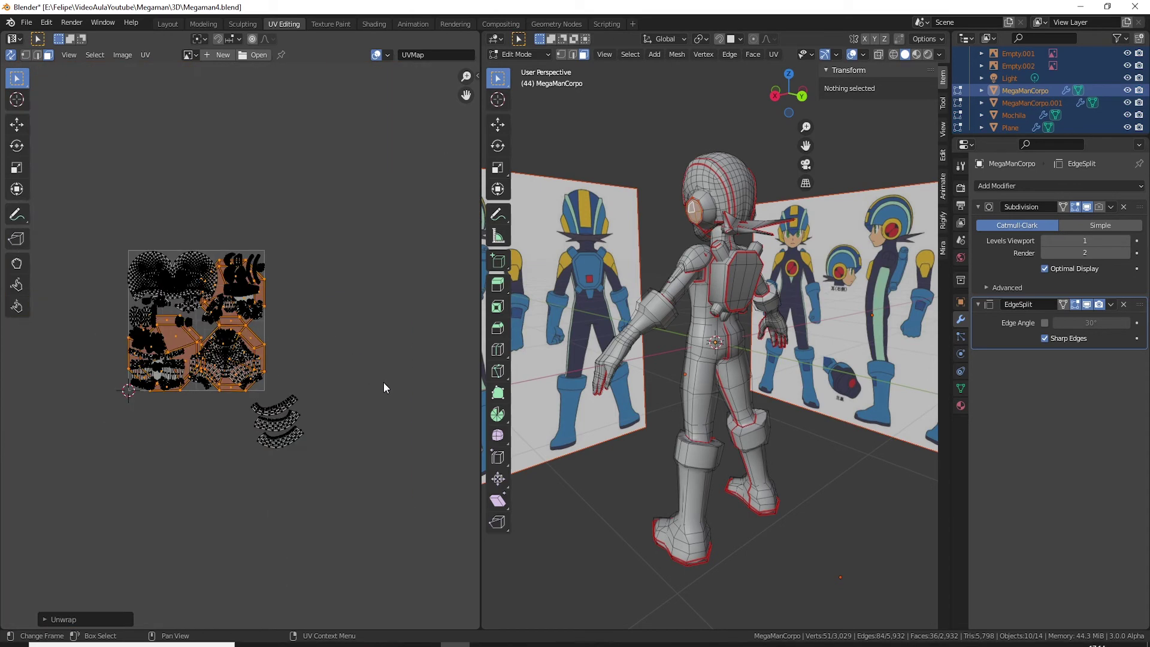
{"action": "key", "text": "s"}
{"action": "left_click", "coordinate": [226, 351]}
{"action": "key", "text": "g"}
{"action": "left_click", "coordinate": [281, 356]}
{"action": "scroll", "coordinate": [295, 354], "scroll_direction": "up", "scroll_amount": 5}
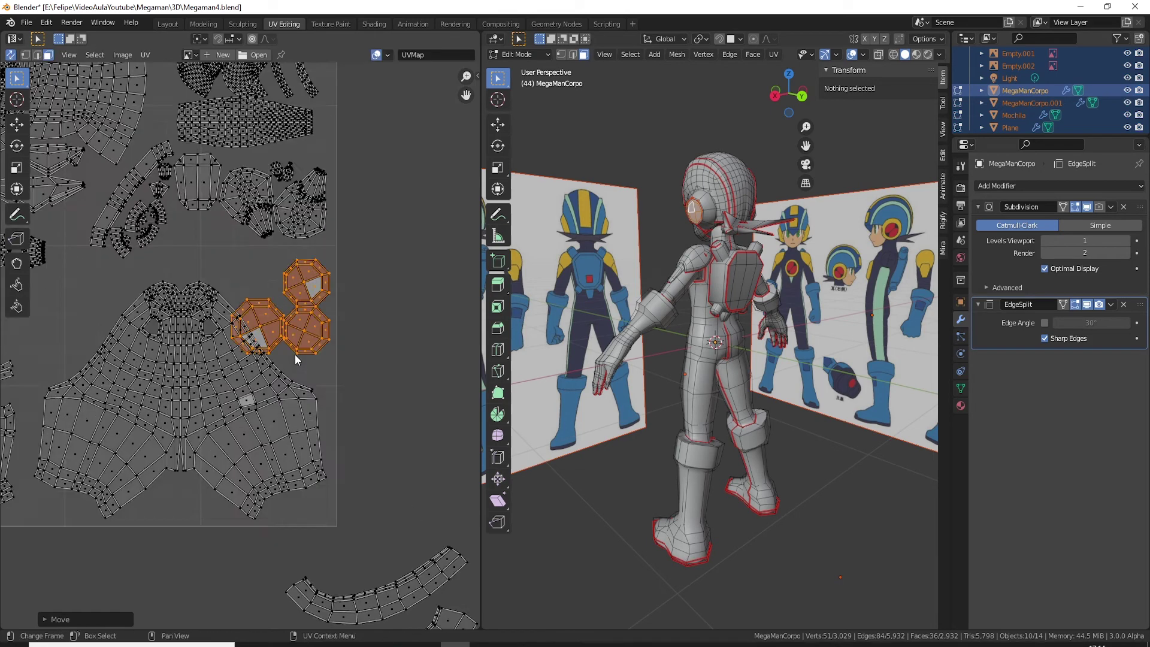
{"action": "scroll", "coordinate": [336, 359], "scroll_direction": "up", "scroll_amount": 4}
{"action": "scroll", "coordinate": [389, 408], "scroll_direction": "up", "scroll_amount": 1}
Step: Shrink the discs further, rotate them and reposition them
{"action": "key", "text": "s"}
{"action": "left_click", "coordinate": [356, 366]}
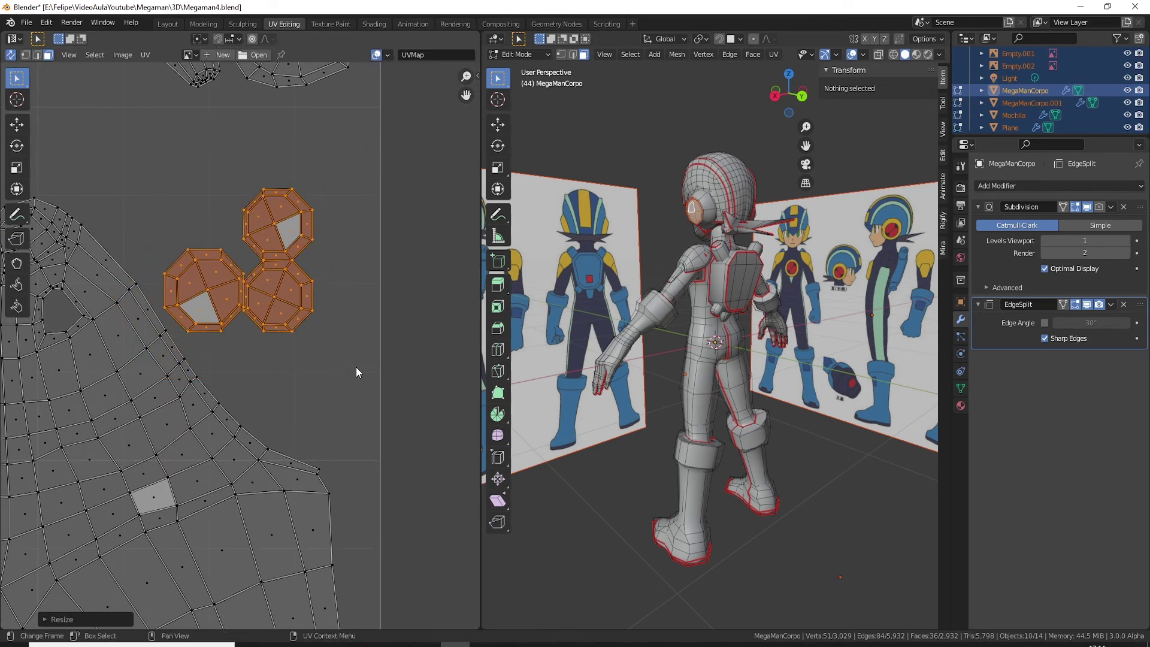
{"action": "key", "text": "r"}
{"action": "left_click", "coordinate": [313, 398]}
{"action": "key", "text": "g"}
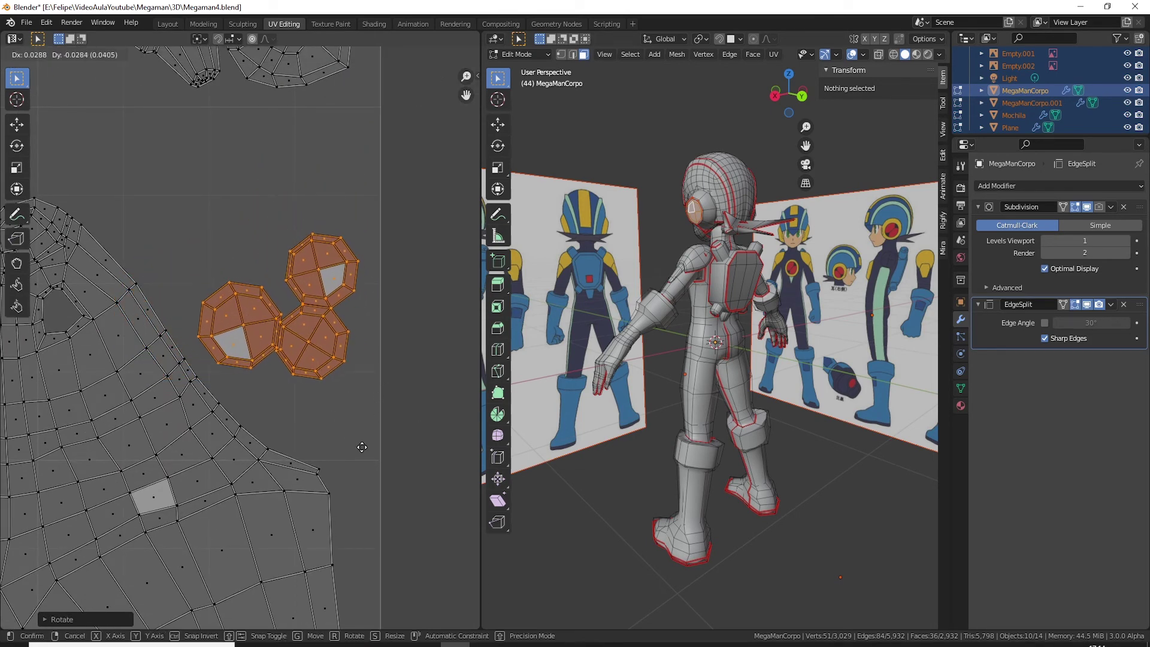
{"action": "left_click", "coordinate": [360, 450]}
Step: Tuck the lower disc island tightly against the other two
{"action": "left_click", "coordinate": [320, 354]}
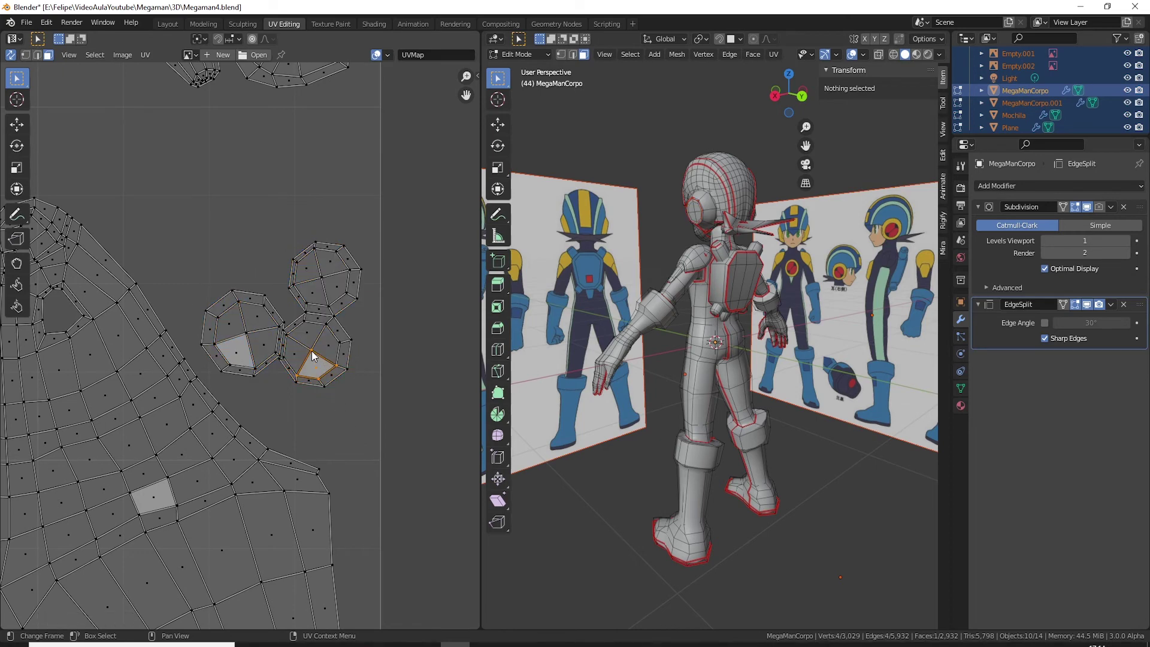
{"action": "key", "text": "l"}
{"action": "key", "text": "g"}
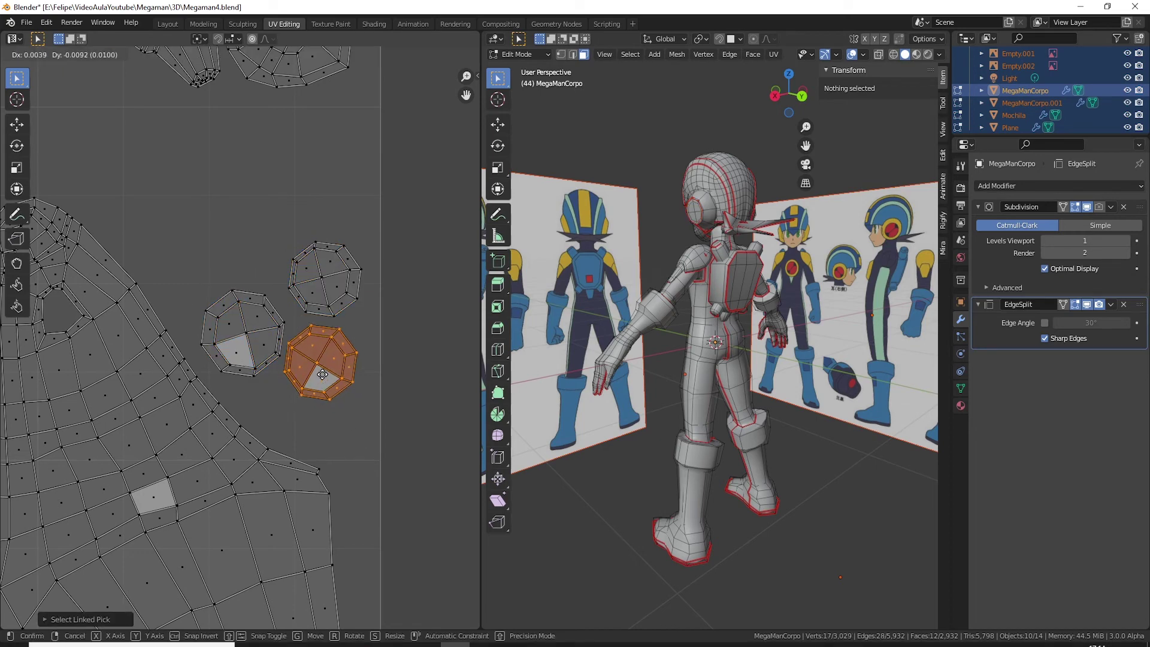
{"action": "left_click", "coordinate": [323, 390]}
{"action": "scroll", "coordinate": [336, 383], "scroll_direction": "down", "scroll_amount": 3}
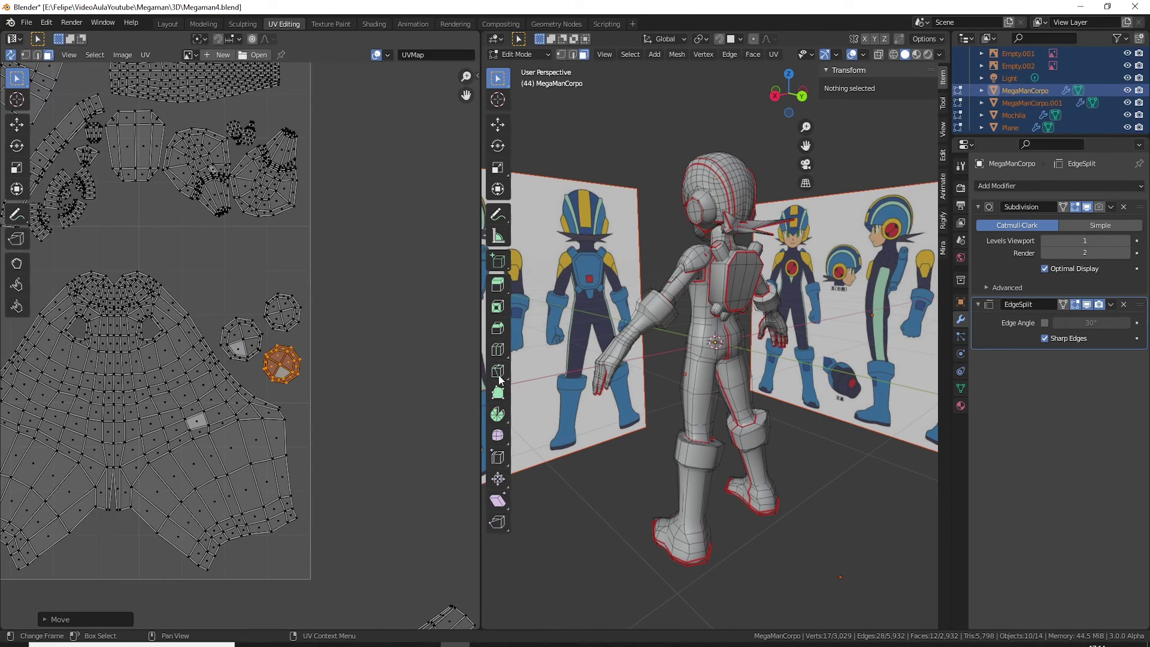
{"action": "scroll", "coordinate": [283, 420], "scroll_direction": "down", "scroll_amount": 4}
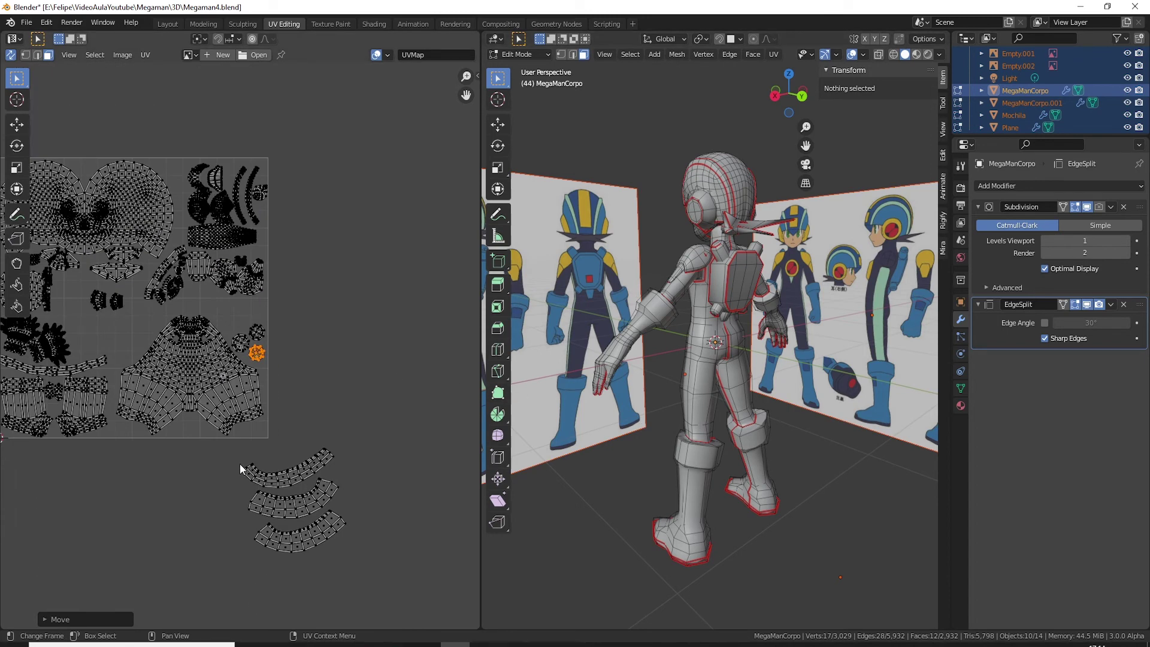
Step: Box-select the three arc islands below the square and move them into it
{"action": "left_click_drag", "start_coordinate": [237, 457], "coordinate": [383, 556]}
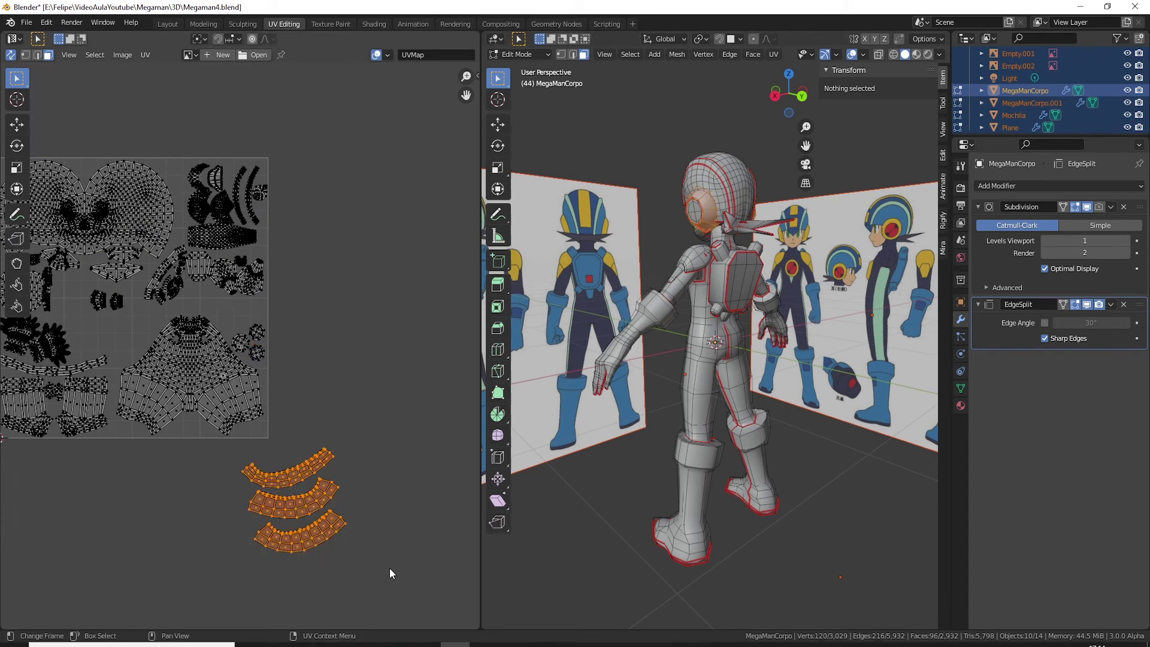
{"action": "key", "text": "g"}
{"action": "left_click", "coordinate": [213, 407]}
{"action": "scroll", "coordinate": [228, 390], "scroll_direction": "up", "scroll_amount": 2}
{"action": "scroll", "coordinate": [232, 381], "scroll_direction": "up", "scroll_amount": 4}
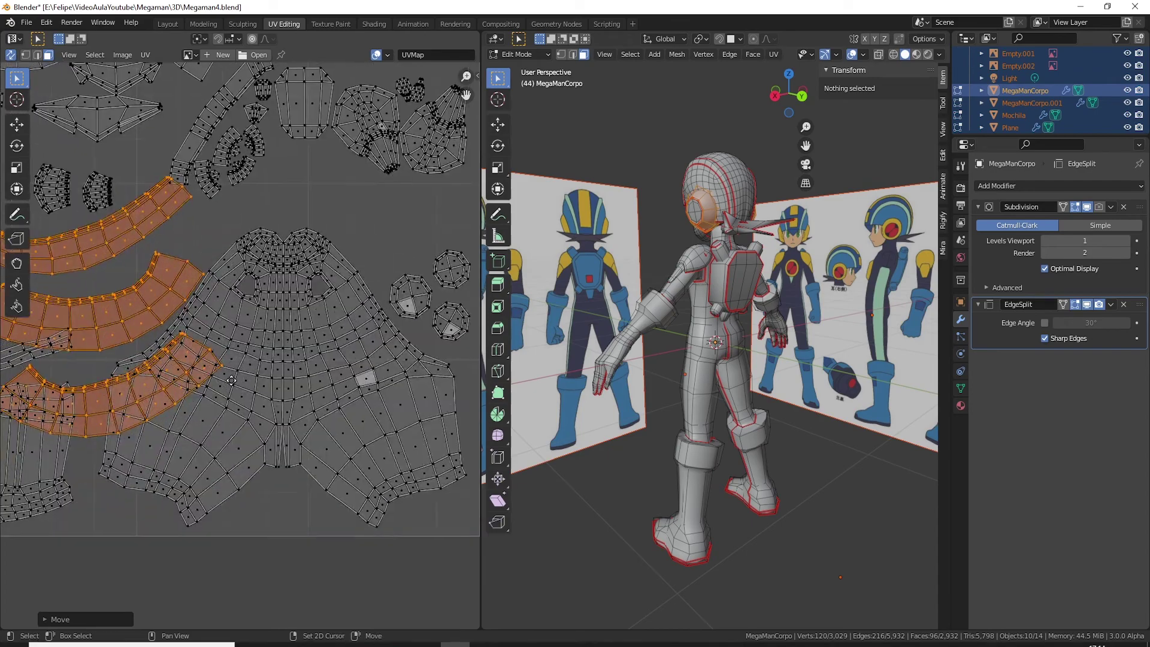
{"action": "middle_click_drag", "start_coordinate": [232, 381], "coordinate": [357, 434]}
{"action": "mouse_move", "coordinate": [749, 359]}
{"action": "middle_mouse_down"}
{"action": "mouse_move", "coordinate": [864, 376]}
{"action": "mouse_move", "coordinate": [749, 383]}
{"action": "middle_mouse_up"}
{"action": "scroll", "coordinate": [402, 409], "scroll_direction": "down", "scroll_amount": 2}
{"action": "scroll", "coordinate": [293, 378], "scroll_direction": "down", "scroll_amount": 1}
Step: Shrink the arcs and move them over the body layout
{"action": "key", "text": "s"}
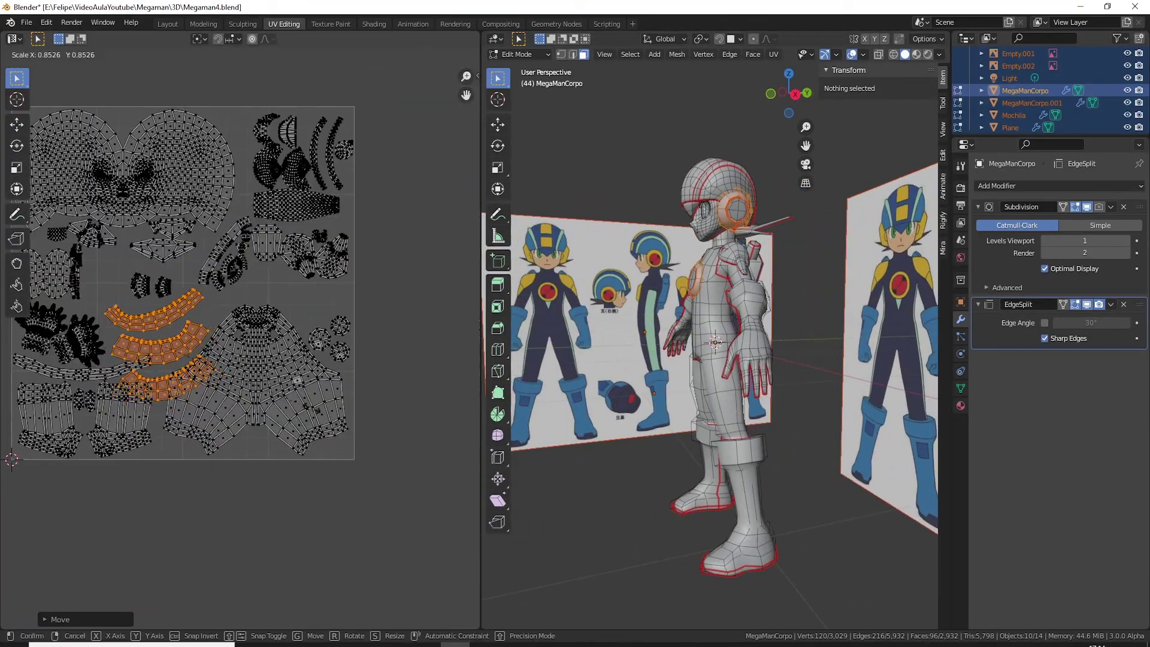
{"action": "left_click", "coordinate": [266, 383]}
{"action": "key", "text": "g"}
{"action": "left_click", "coordinate": [372, 336]}
{"action": "scroll", "coordinate": [404, 348], "scroll_direction": "up", "scroll_amount": 1}
{"action": "scroll", "coordinate": [315, 388], "scroll_direction": "up", "scroll_amount": 2}
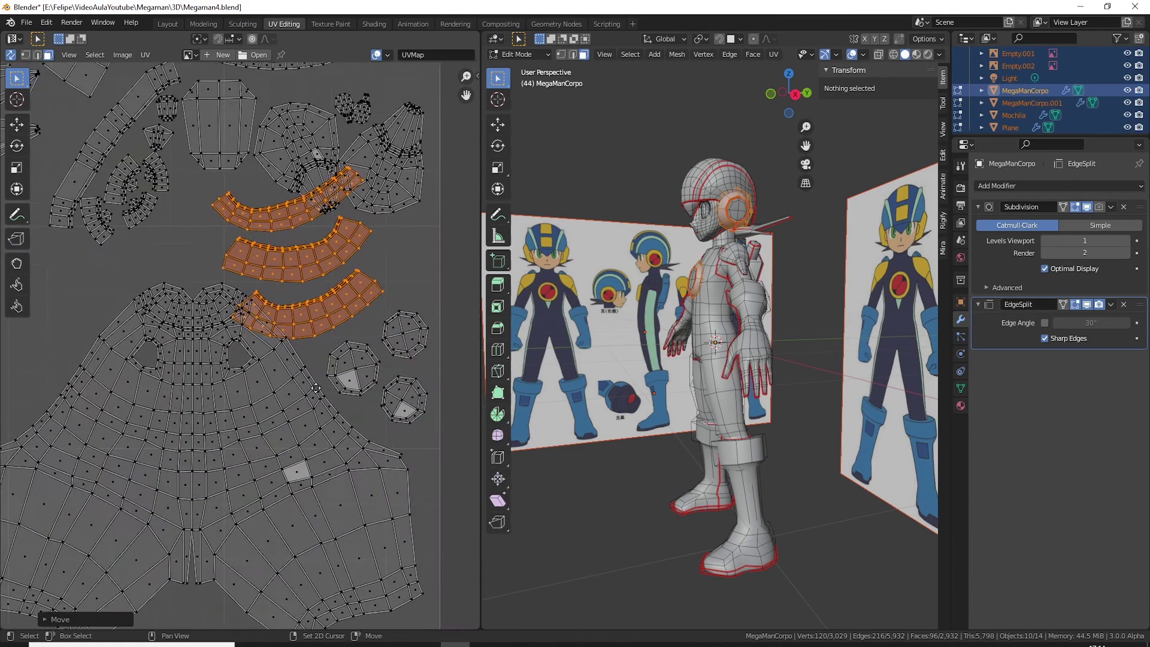
{"action": "scroll", "coordinate": [316, 388], "scroll_direction": "down", "scroll_amount": 1}
Step: Resize the arcs twice more and nudge them into place above the torso
{"action": "key", "text": "s"}
{"action": "left_click", "coordinate": [401, 361]}
{"action": "key", "text": "s"}
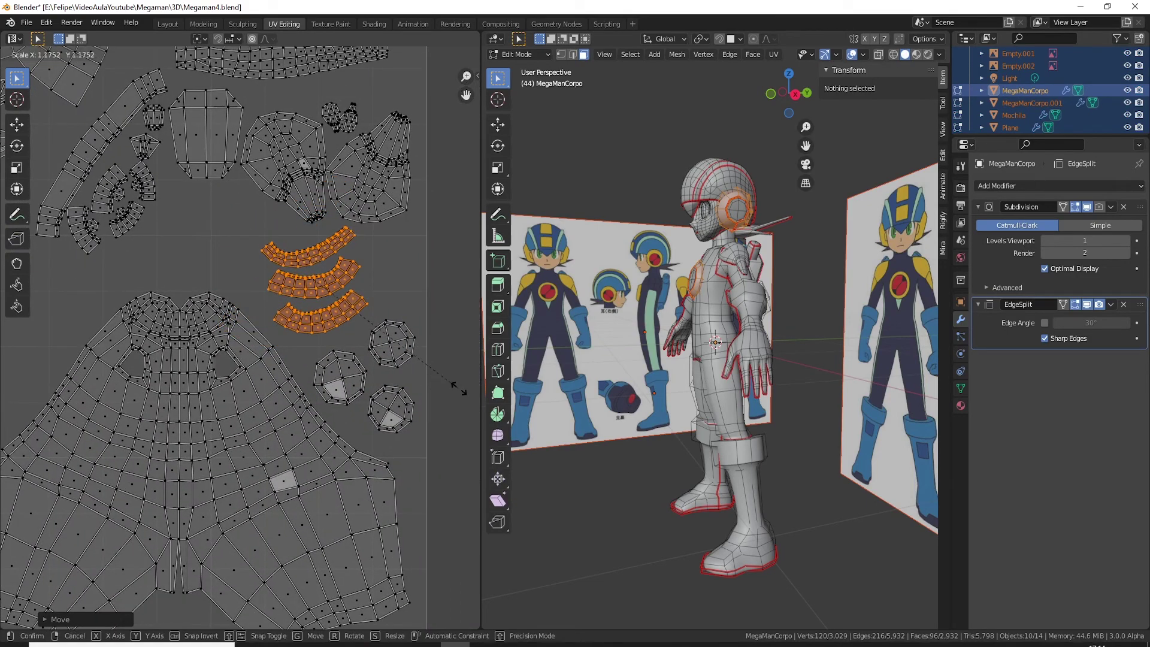
{"action": "left_click", "coordinate": [475, 378]}
{"action": "key", "text": "g"}
{"action": "left_click", "coordinate": [436, 387]}
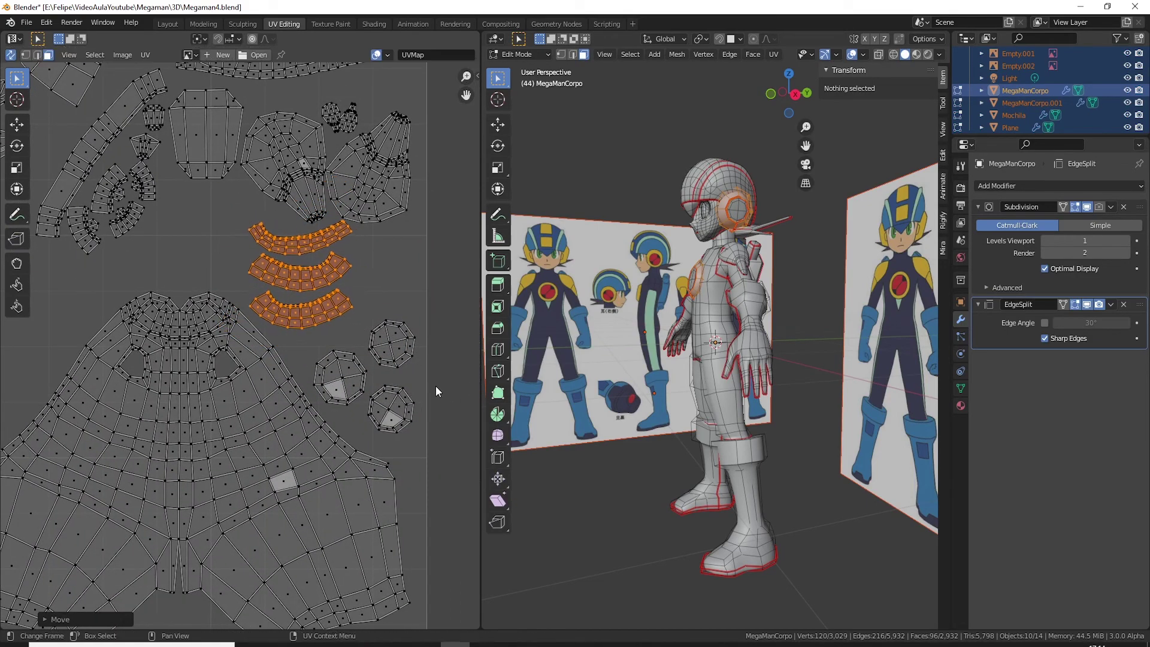
{"action": "key", "text": "g"}
{"action": "left_click", "coordinate": [384, 336]}
{"action": "scroll", "coordinate": [365, 303], "scroll_direction": "down", "scroll_amount": 5}
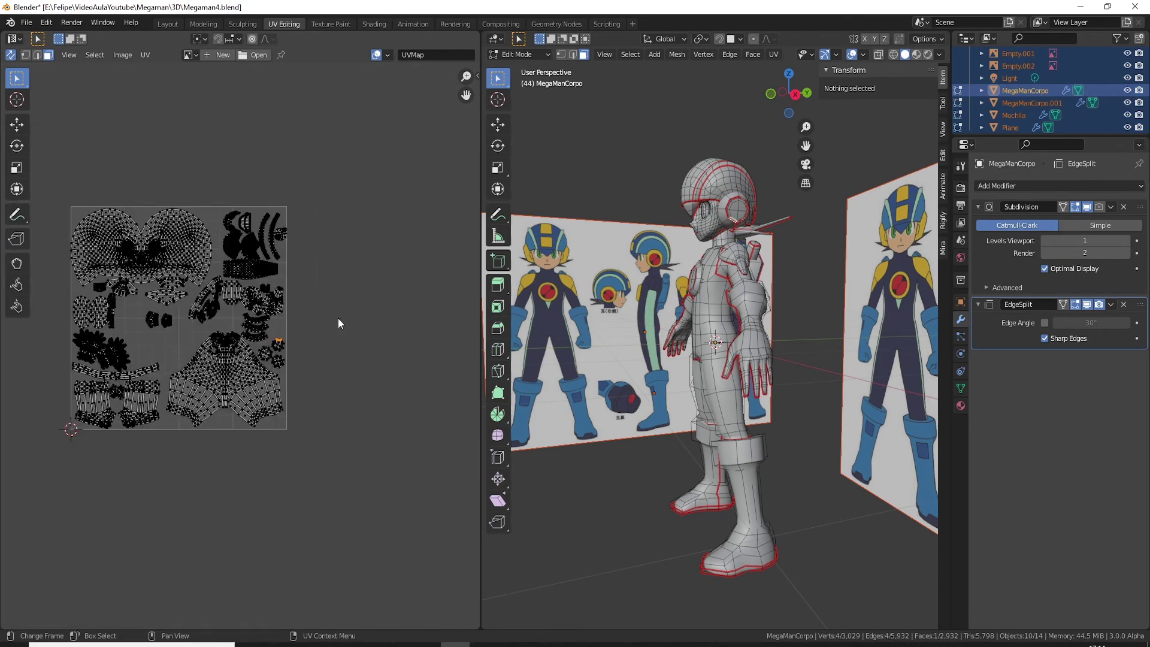
{"action": "scroll", "coordinate": [200, 336], "scroll_direction": "up", "scroll_amount": 3}
{"action": "scroll", "coordinate": [251, 341], "scroll_direction": "up", "scroll_amount": 2}
{"action": "scroll", "coordinate": [299, 347], "scroll_direction": "up", "scroll_amount": 2}
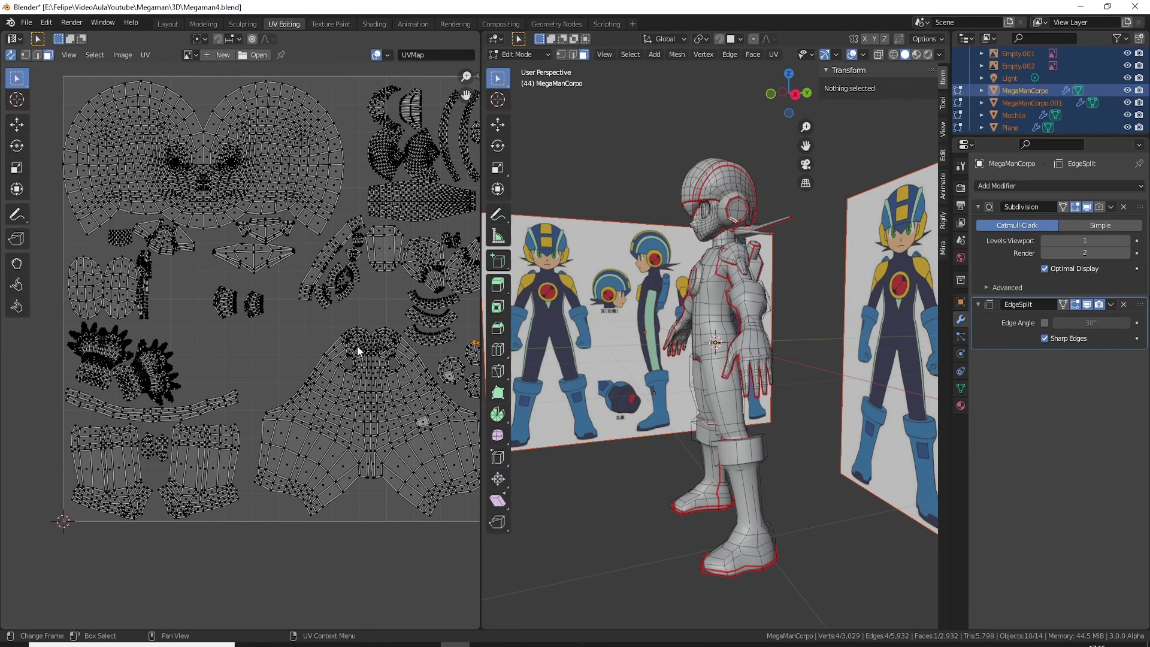
{"action": "scroll", "coordinate": [352, 352], "scroll_direction": "up", "scroll_amount": 2}
{"action": "left_click", "coordinate": [231, 278]}
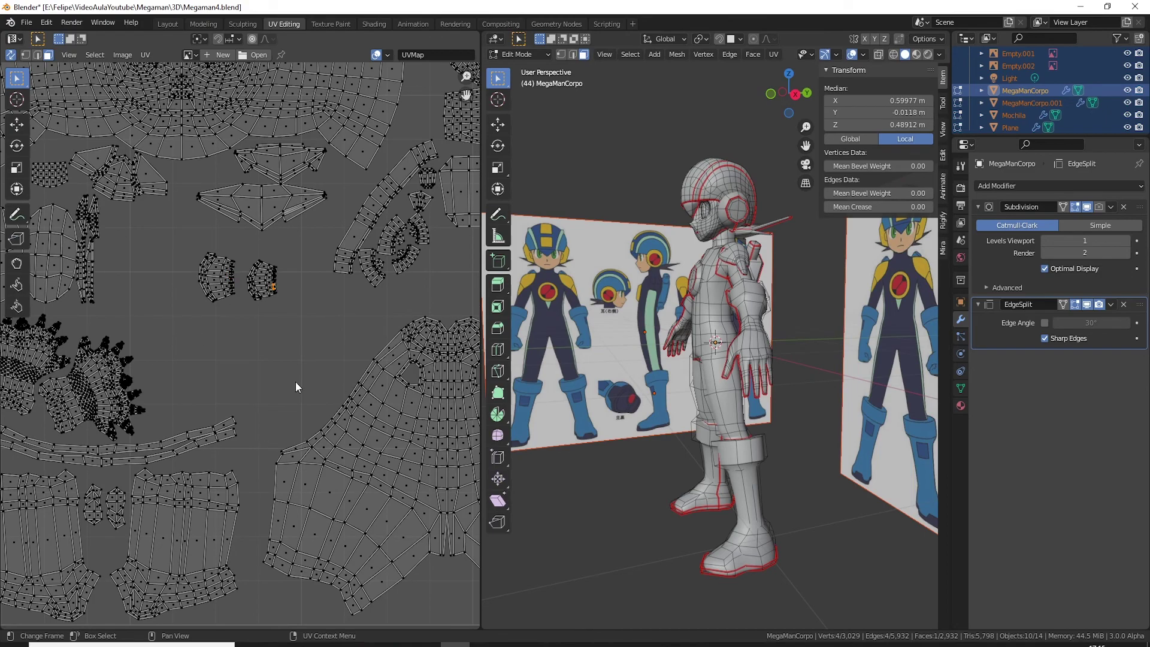
{"action": "scroll", "coordinate": [276, 377], "scroll_direction": "down", "scroll_amount": 2}
{"action": "scroll", "coordinate": [264, 370], "scroll_direction": "down", "scroll_amount": 1}
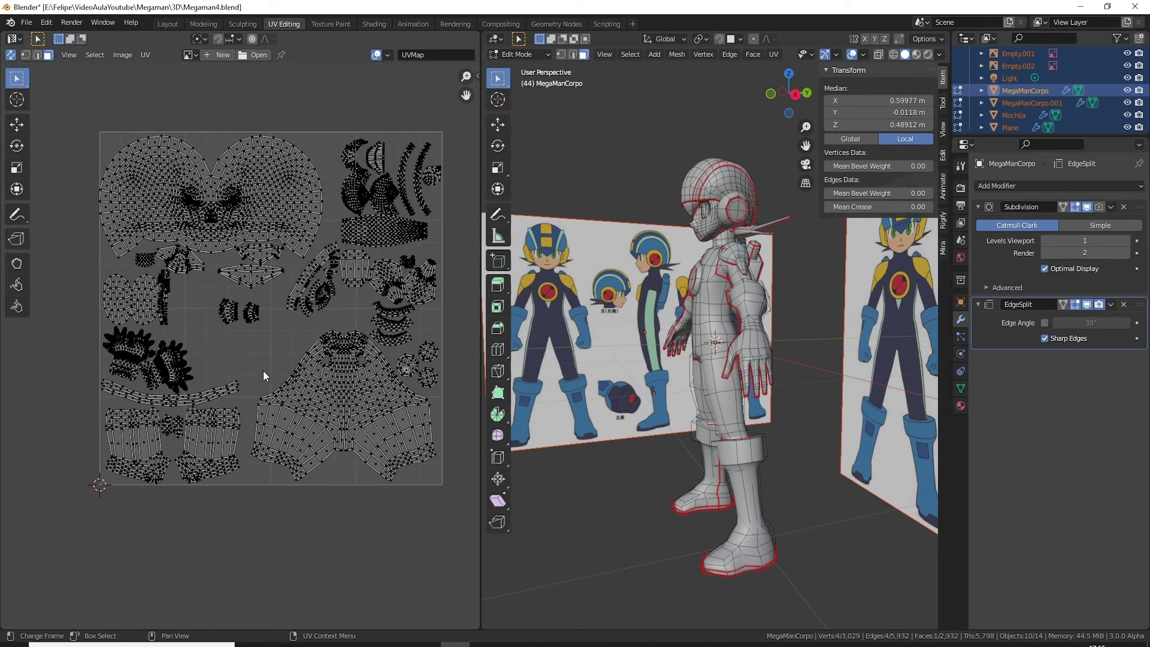
{"action": "scroll", "coordinate": [264, 370], "scroll_direction": "up", "scroll_amount": 3}
{"action": "scroll", "coordinate": [259, 366], "scroll_direction": "down", "scroll_amount": 1}
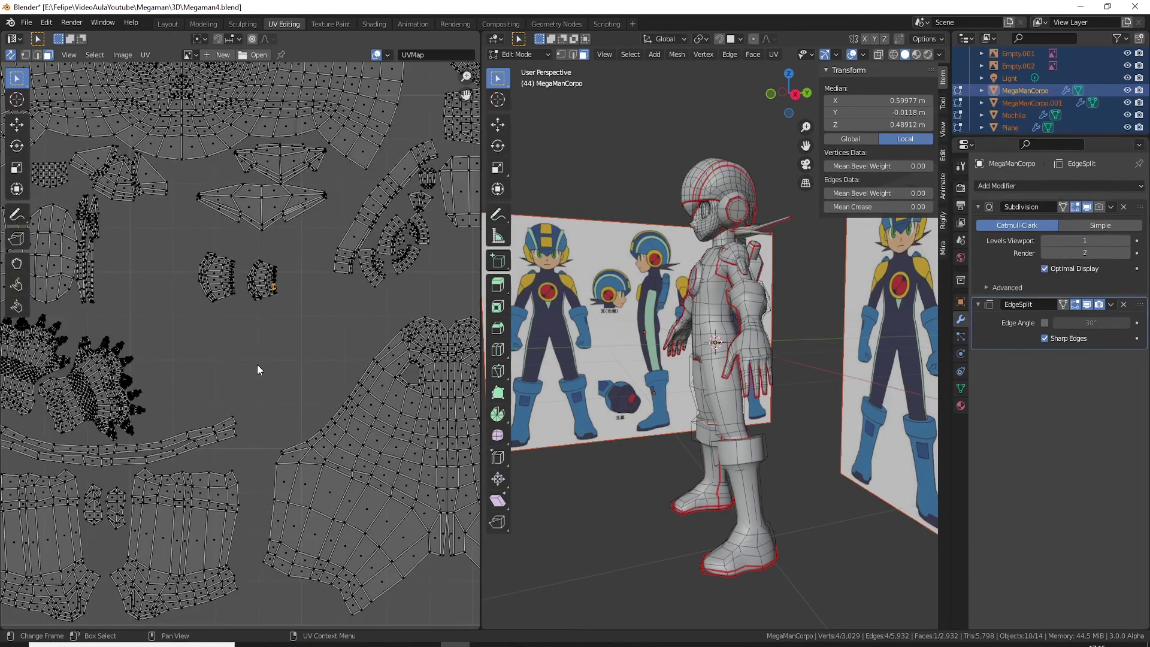
{"action": "scroll", "coordinate": [260, 364], "scroll_direction": "down", "scroll_amount": 1}
{"action": "scroll", "coordinate": [260, 369], "scroll_direction": "down", "scroll_amount": 1}
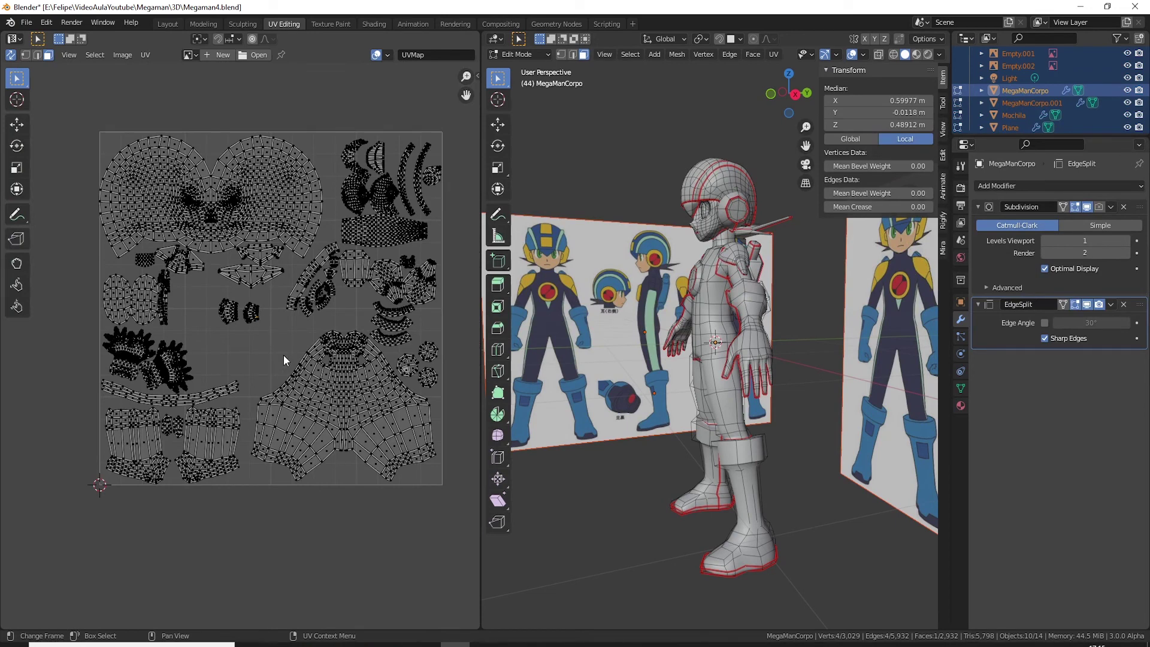
{"action": "middle_click_drag", "start_coordinate": [421, 368], "coordinate": [392, 337]}
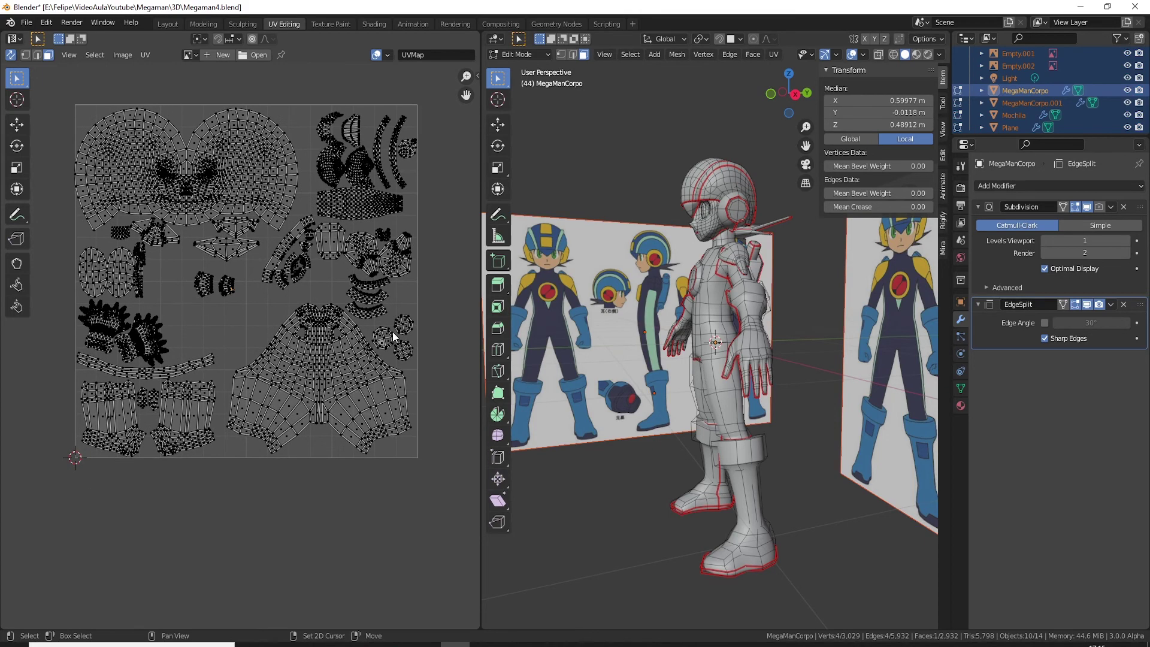
{"action": "left_click_drag", "start_coordinate": [393, 310], "coordinate": [422, 360]}
{"action": "scroll", "coordinate": [386, 332], "scroll_direction": "up", "scroll_amount": 1}
Step: Box-select the three disc islands and move them beside the torso island
{"action": "scroll", "coordinate": [396, 330], "scroll_direction": "up", "scroll_amount": 4}
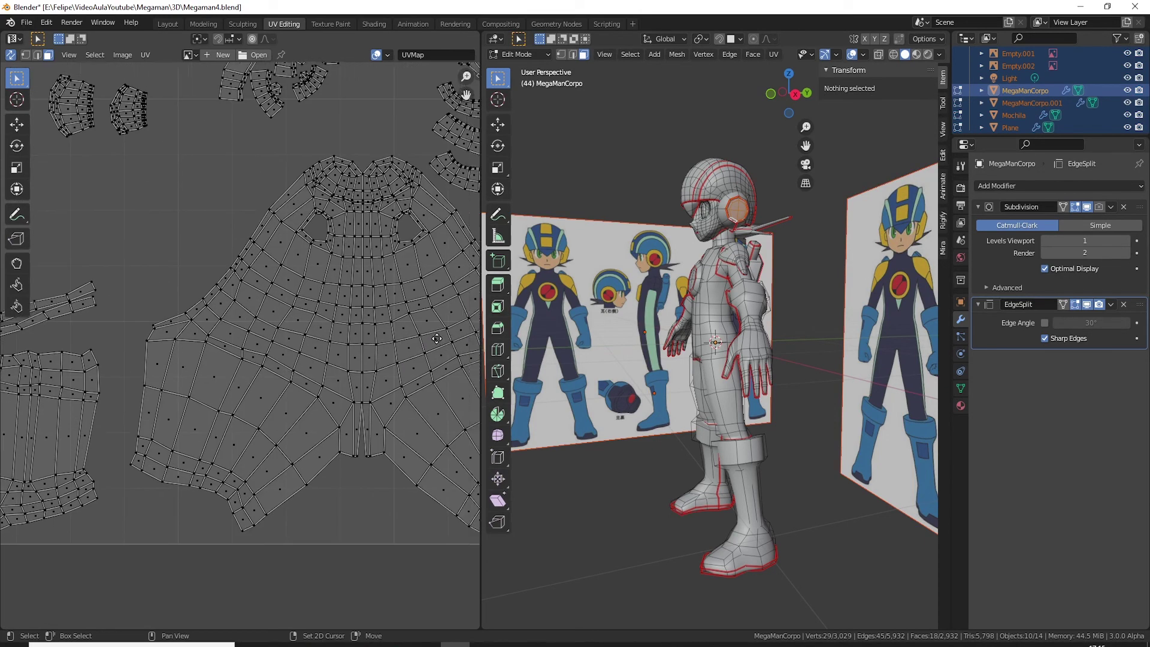
{"action": "scroll", "coordinate": [422, 332], "scroll_direction": "down", "scroll_amount": 1}
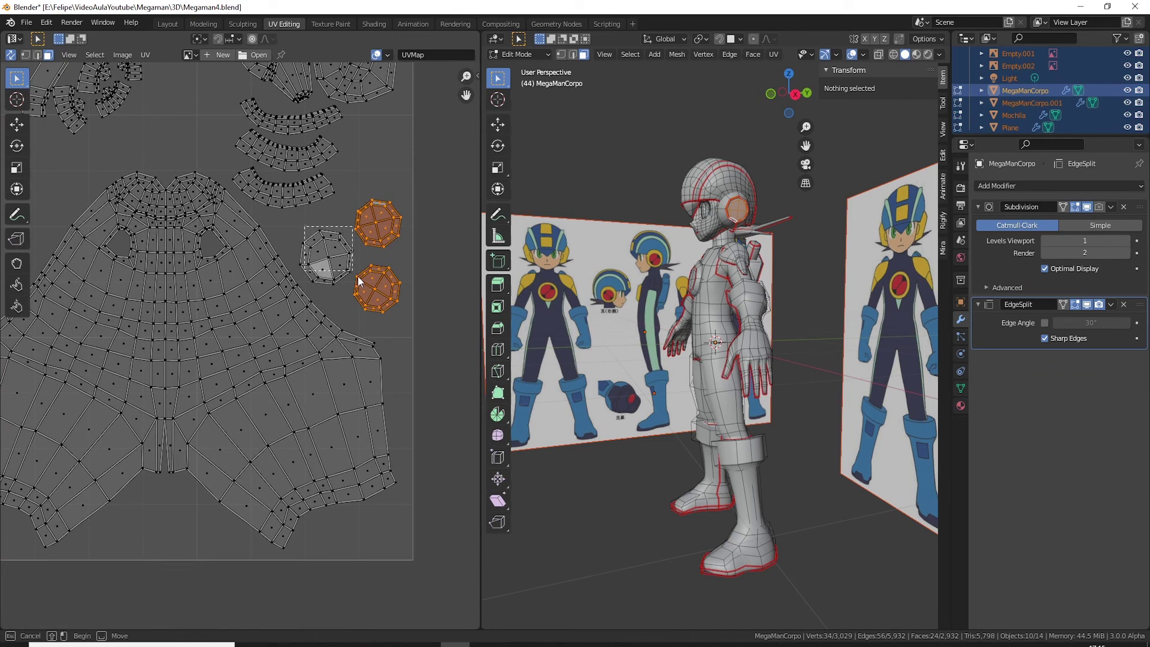
{"action": "left_click_drag", "start_coordinate": [302, 226], "coordinate": [357, 275], "text": "shift"}
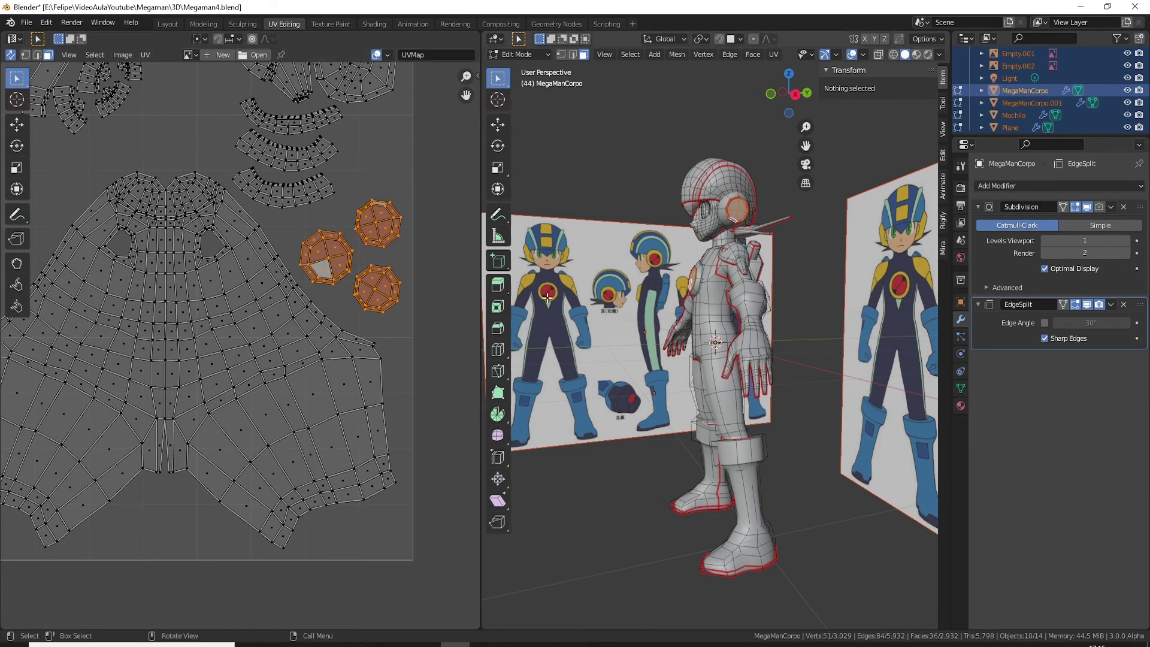
{"action": "scroll", "coordinate": [348, 319], "scroll_direction": "down", "scroll_amount": 3}
{"action": "middle_click_drag", "start_coordinate": [340, 348], "coordinate": [395, 353]}
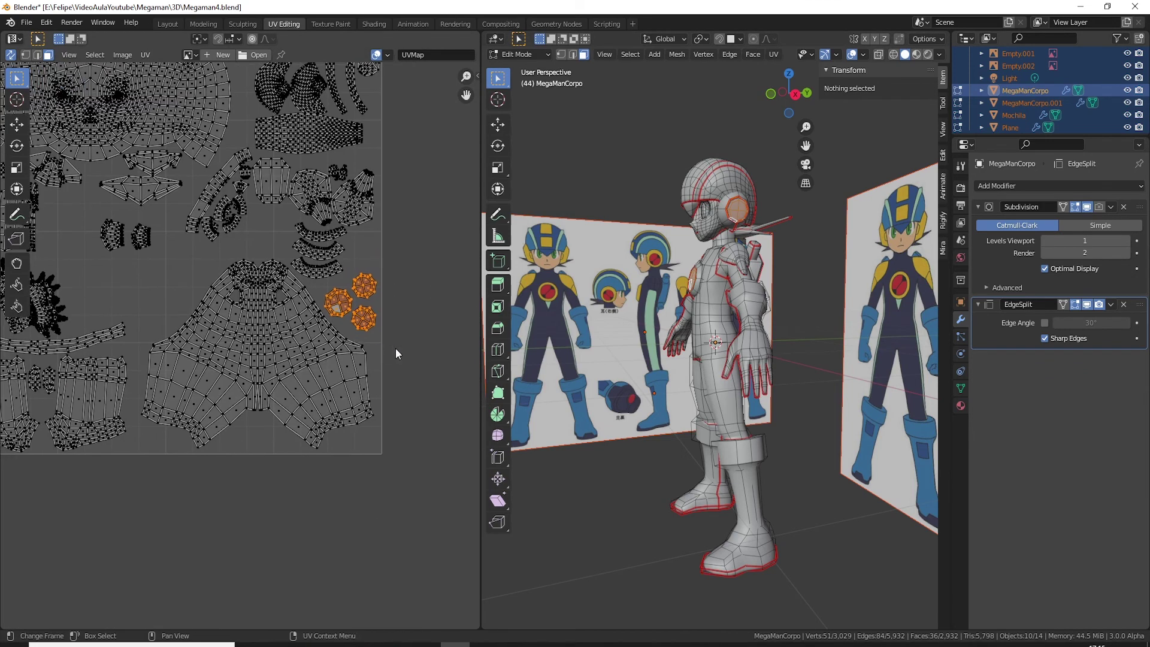
{"action": "key", "text": "g"}
{"action": "left_click", "coordinate": [174, 344]}
Step: Enlarge the discs, turn them slightly and settle them in the middle-left near the hands
{"action": "key", "text": "s"}
{"action": "left_click", "coordinate": [263, 376]}
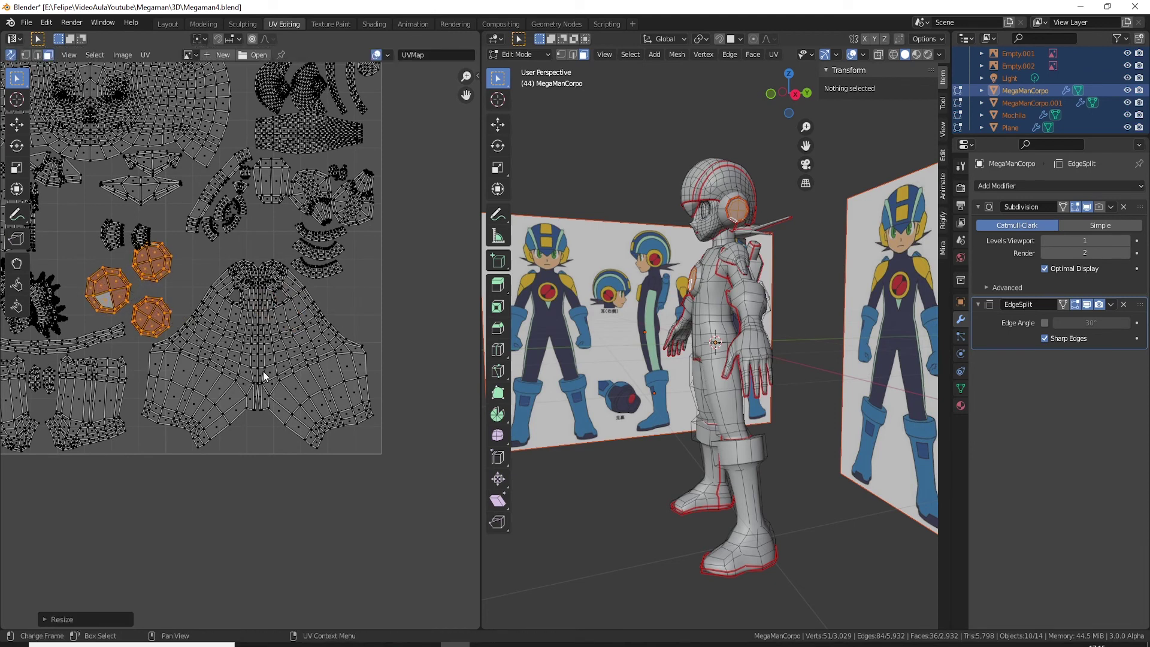
{"action": "key", "text": "g"}
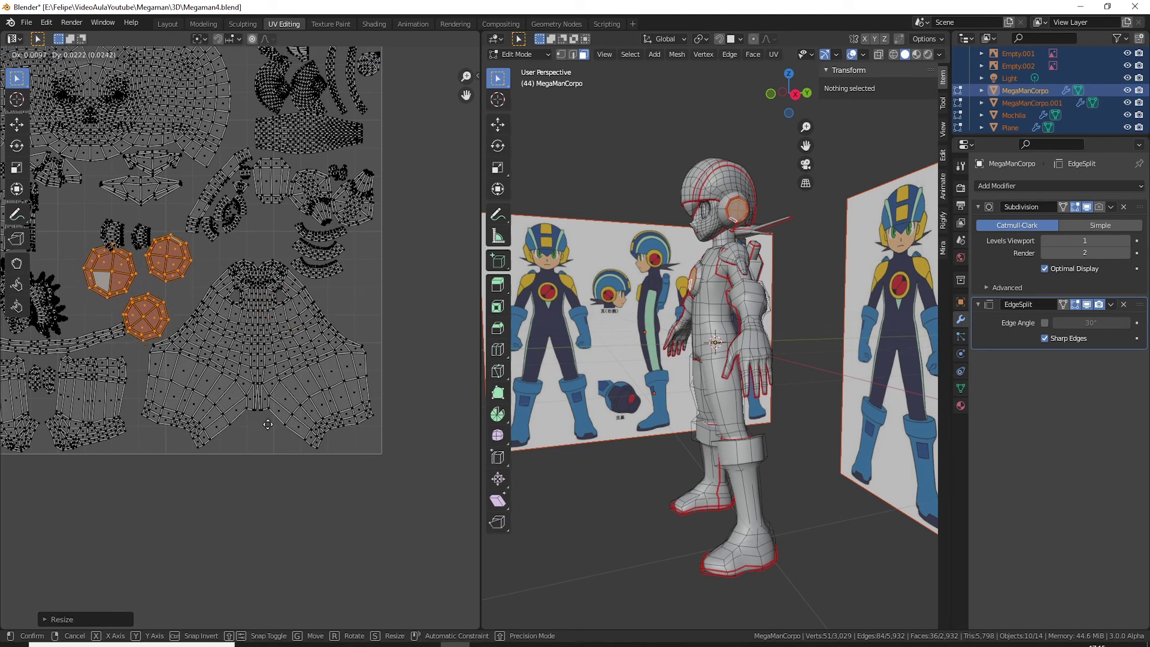
{"action": "left_click", "coordinate": [271, 425]}
{"action": "key", "text": "r"}
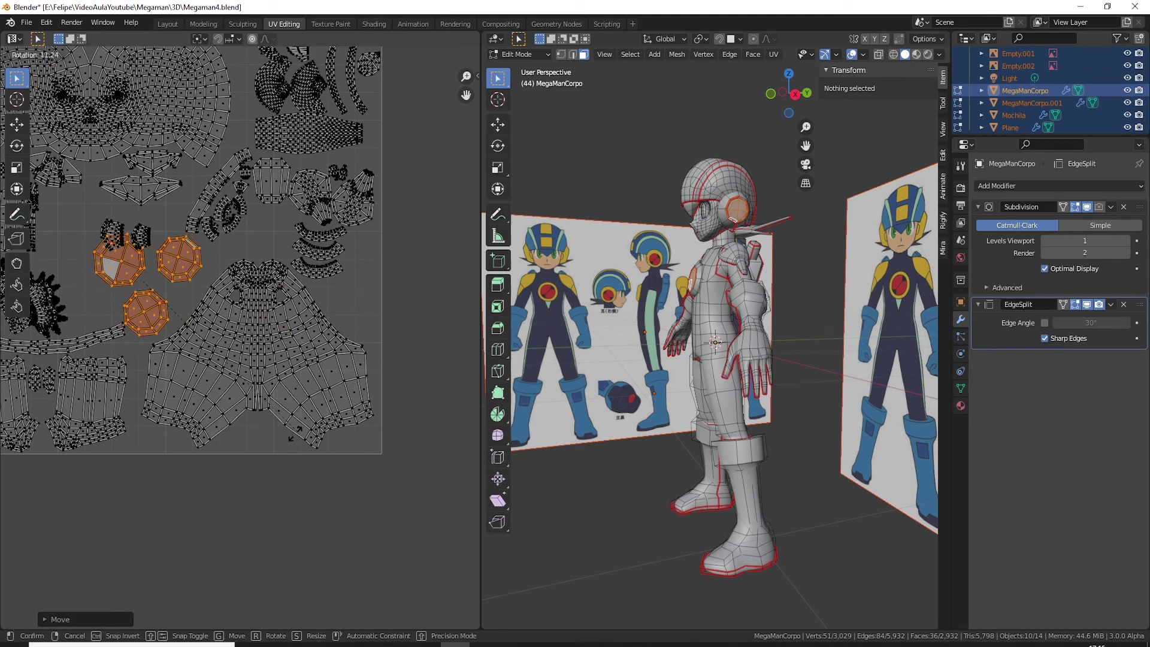
{"action": "left_click", "coordinate": [304, 416]}
{"action": "key", "text": "g"}
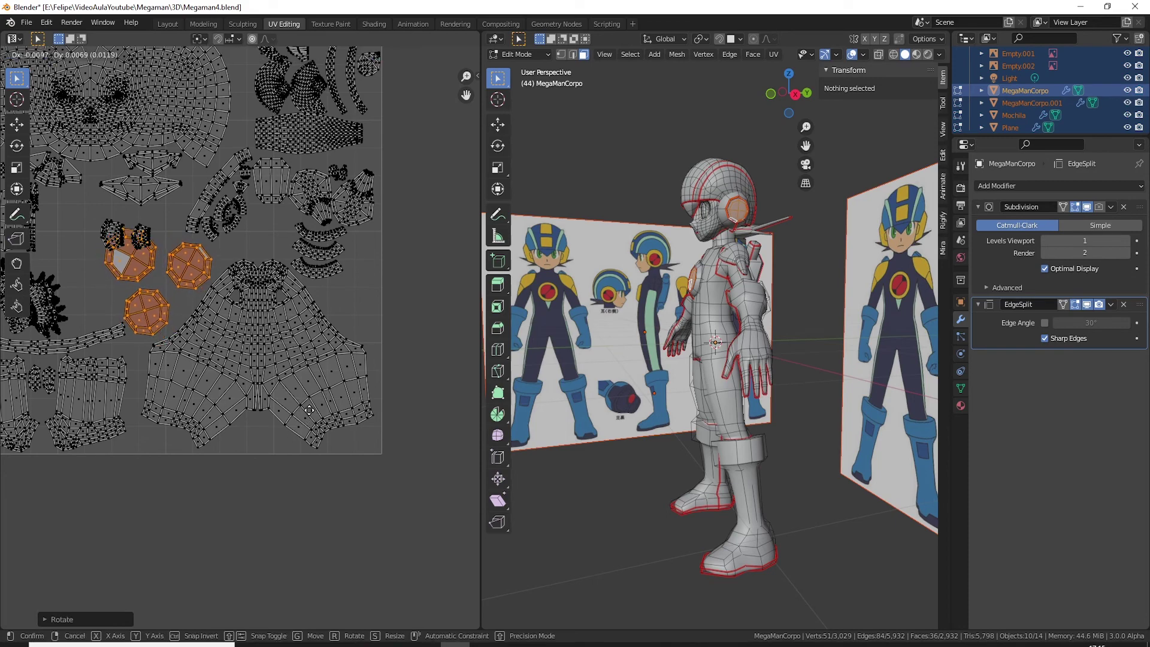
{"action": "left_click", "coordinate": [309, 410]}
{"action": "scroll", "coordinate": [280, 380], "scroll_direction": "up", "scroll_amount": 2}
{"action": "scroll", "coordinate": [210, 300], "scroll_direction": "up", "scroll_amount": 3}
Step: Select the first small arm-piece island and move it left, off the ear disc
{"action": "scroll", "coordinate": [288, 259], "scroll_direction": "up", "scroll_amount": 2}
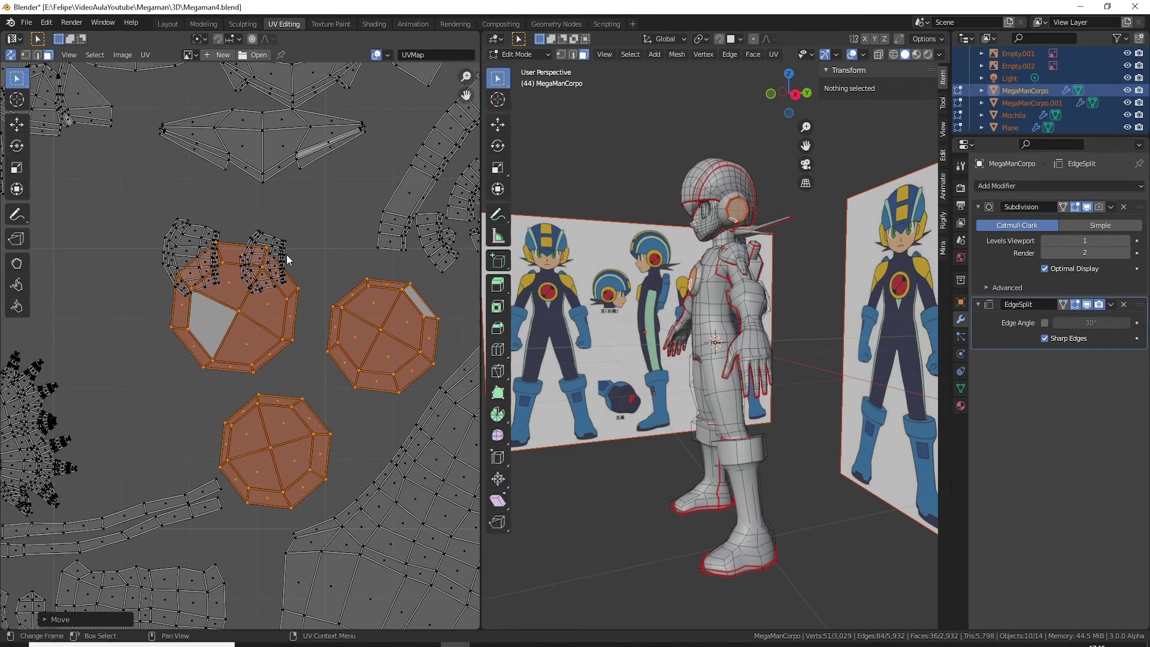
{"action": "left_click", "coordinate": [281, 252]}
{"action": "key", "text": "l"}
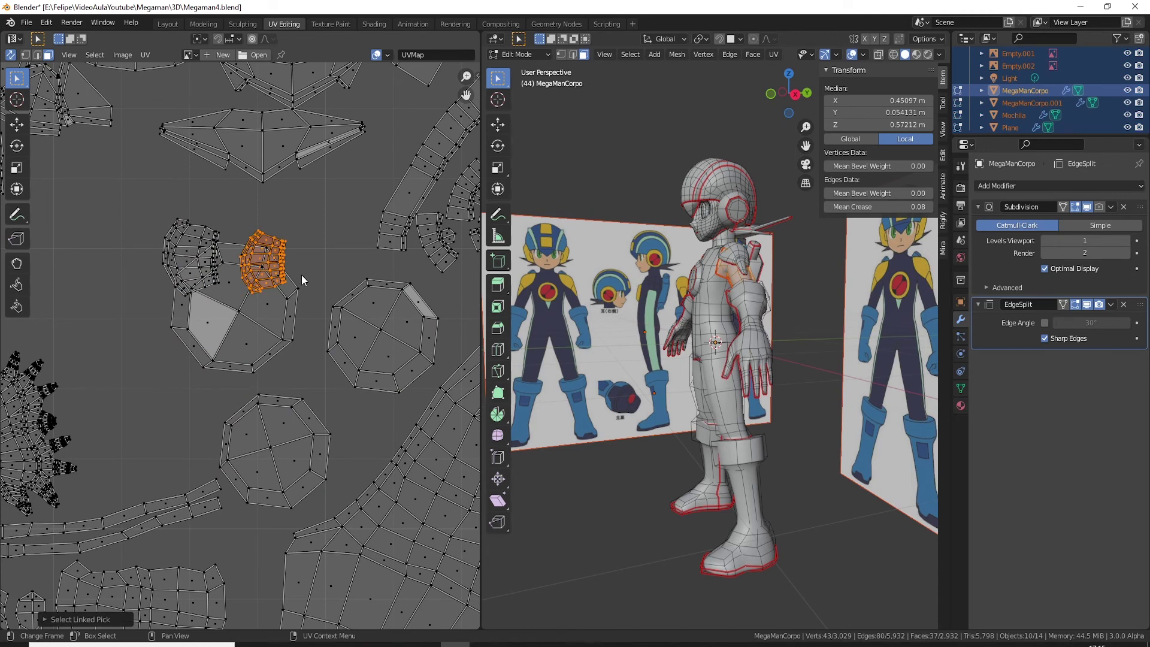
{"action": "key", "text": "g"}
{"action": "left_click", "coordinate": [108, 233]}
Step: Place the second small island at lower left, then enlarge both islands together
{"action": "middle_click_drag", "start_coordinate": [146, 260], "coordinate": [255, 261]}
{"action": "left_click", "coordinate": [256, 266]}
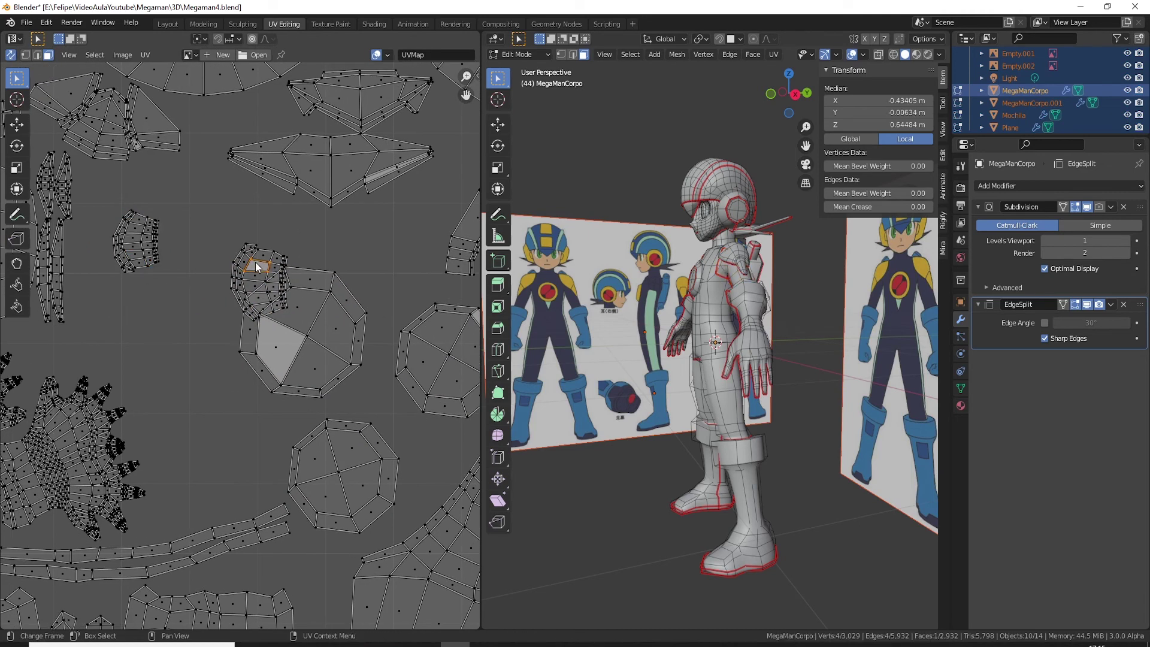
{"action": "key", "text": "l"}
{"action": "key", "text": "g"}
{"action": "left_click", "coordinate": [178, 362]}
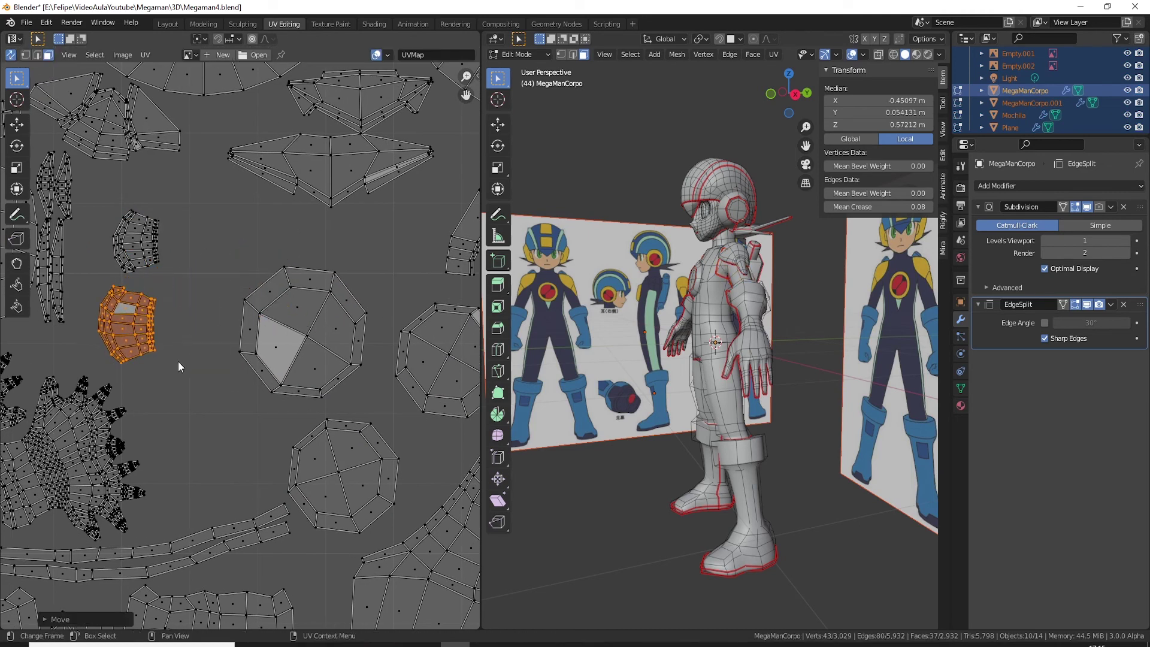
{"action": "key", "text": "l"}
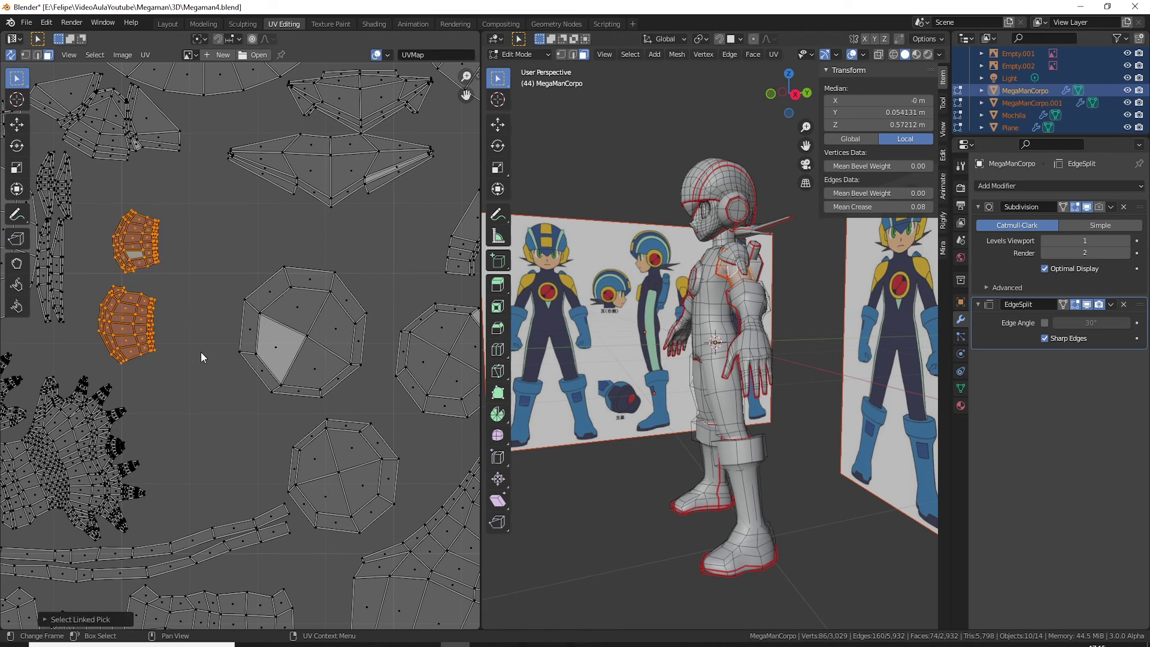
{"action": "key", "text": "s"}
{"action": "left_click", "coordinate": [223, 373]}
{"action": "middle_click_drag", "start_coordinate": [228, 372], "coordinate": [264, 374]}
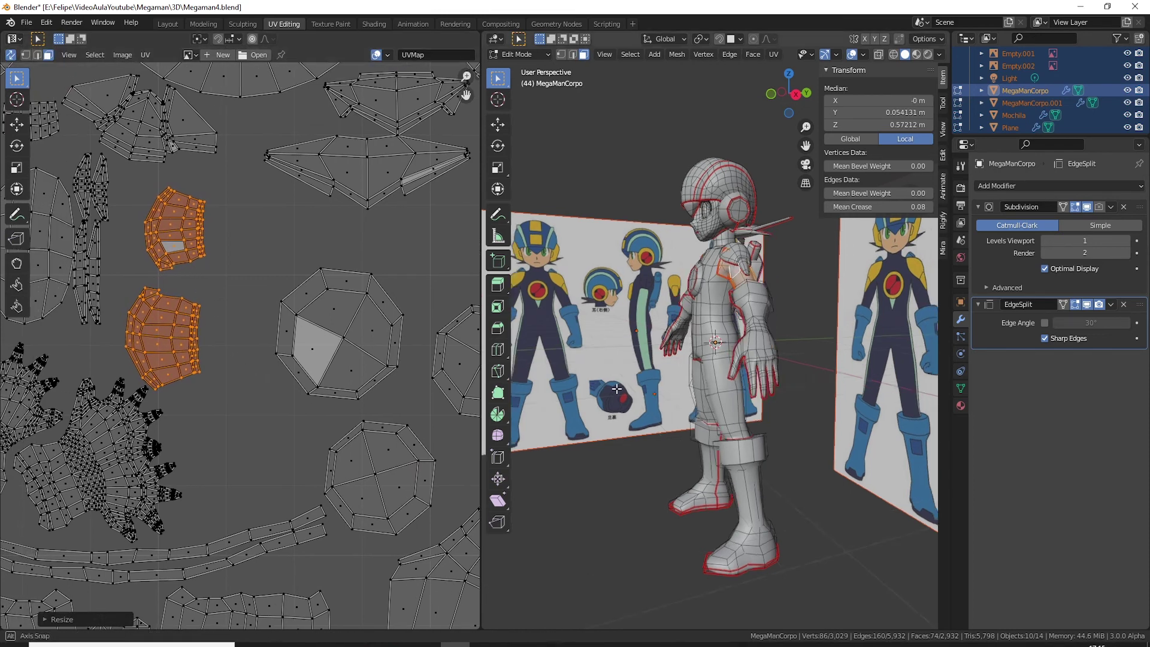
{"action": "middle_click_drag", "start_coordinate": [629, 360], "coordinate": [719, 359]}
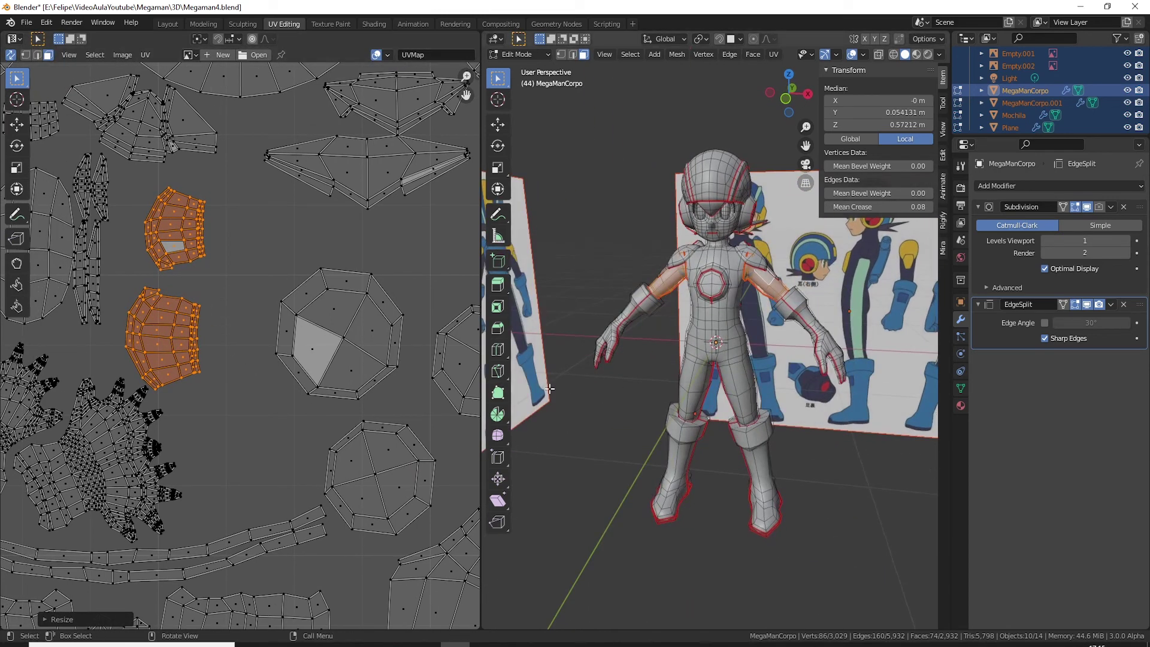
Step: Unwrap the selected arm pieces, then shrink them and move them to a free spot
{"action": "key", "text": "u"}
{"action": "left_click", "coordinate": [549, 389]}
{"action": "scroll", "coordinate": [340, 353], "scroll_direction": "down", "scroll_amount": 5}
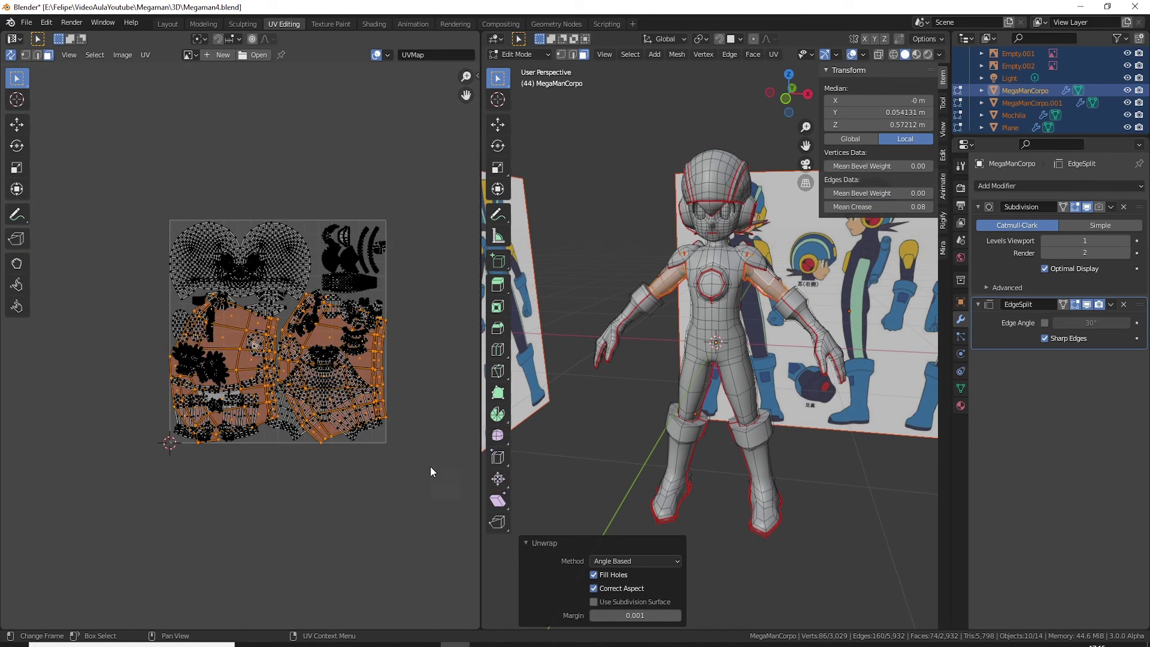
{"action": "key", "text": "s"}
{"action": "left_click", "coordinate": [305, 407]}
{"action": "key", "text": "g"}
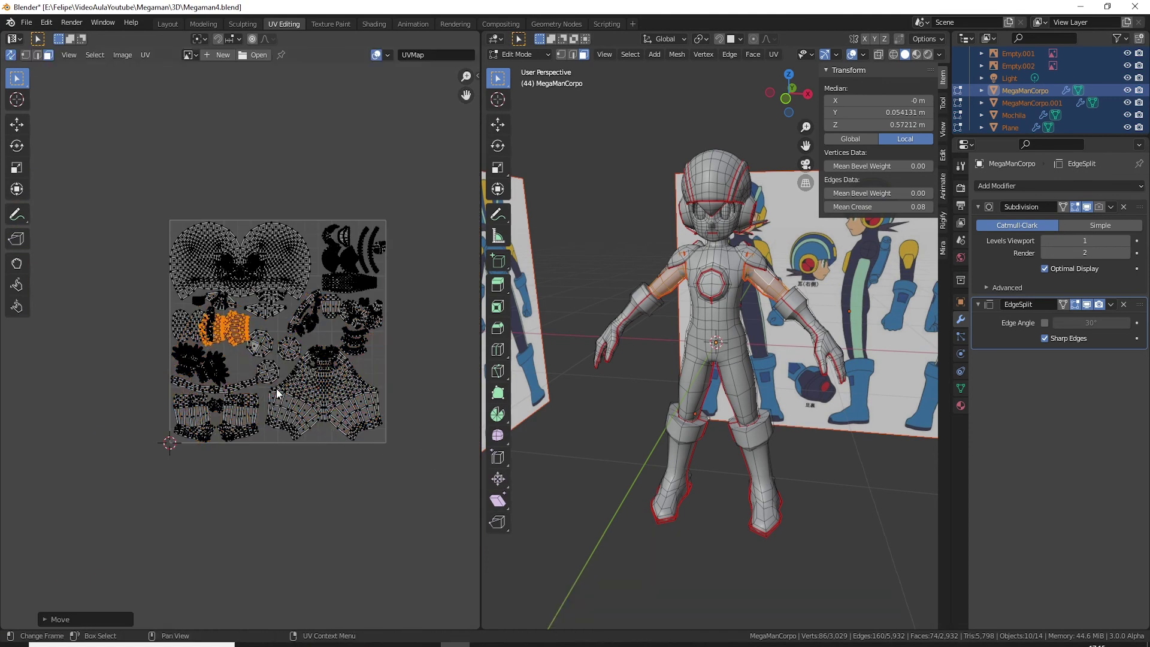
{"action": "left_click", "coordinate": [278, 393]}
Step: Rotate the shoulder islands and move them lower on the left side
{"action": "key", "text": "s"}
{"action": "scroll", "coordinate": [288, 403], "scroll_direction": "up", "scroll_amount": 3}
{"action": "scroll", "coordinate": [292, 385], "scroll_direction": "up", "scroll_amount": 3}
{"action": "key", "text": "r"}
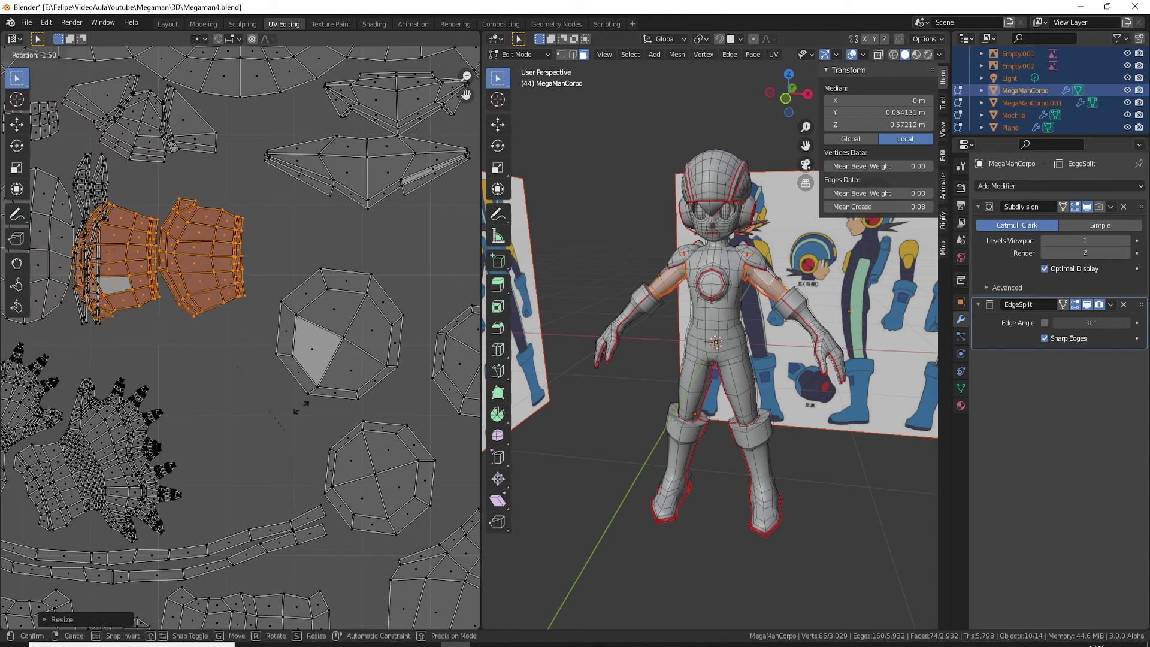
{"action": "left_click", "coordinate": [287, 294]}
{"action": "key", "text": "g"}
{"action": "left_click", "coordinate": [303, 428]}
Step: Re-rotate the shoulder islands into the gap near the square's centre, then deselect
{"action": "key", "text": "r"}
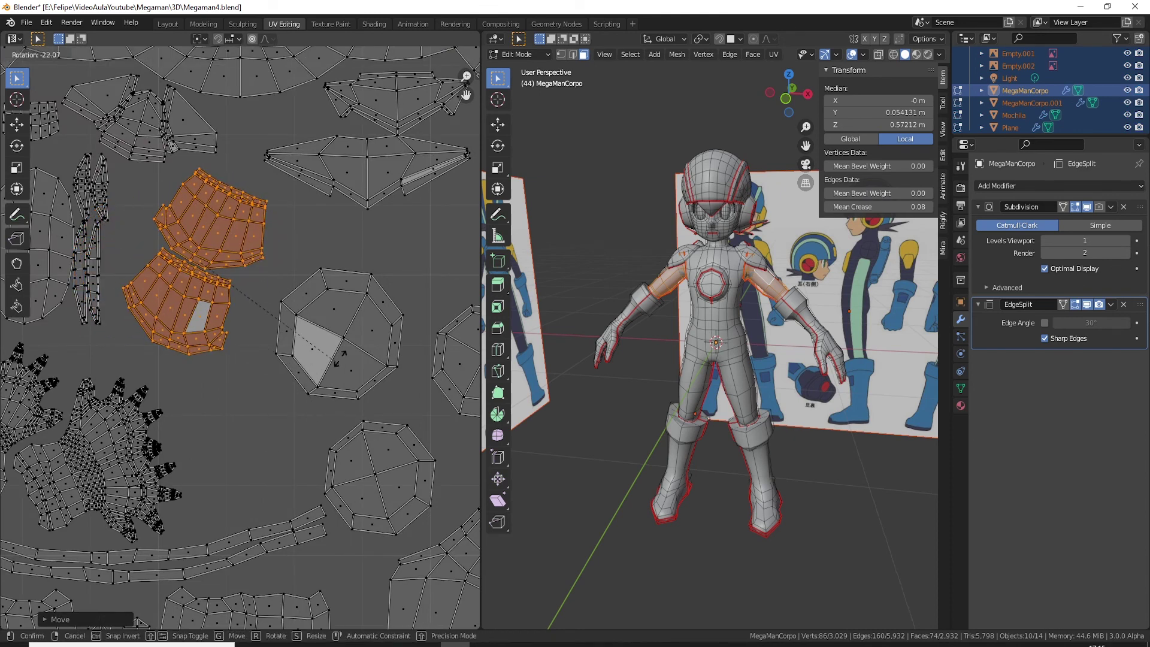
{"action": "left_click", "coordinate": [330, 300]}
{"action": "key", "text": "g"}
{"action": "left_click", "coordinate": [318, 351]}
{"action": "scroll", "coordinate": [315, 386], "scroll_direction": "down", "scroll_amount": 3}
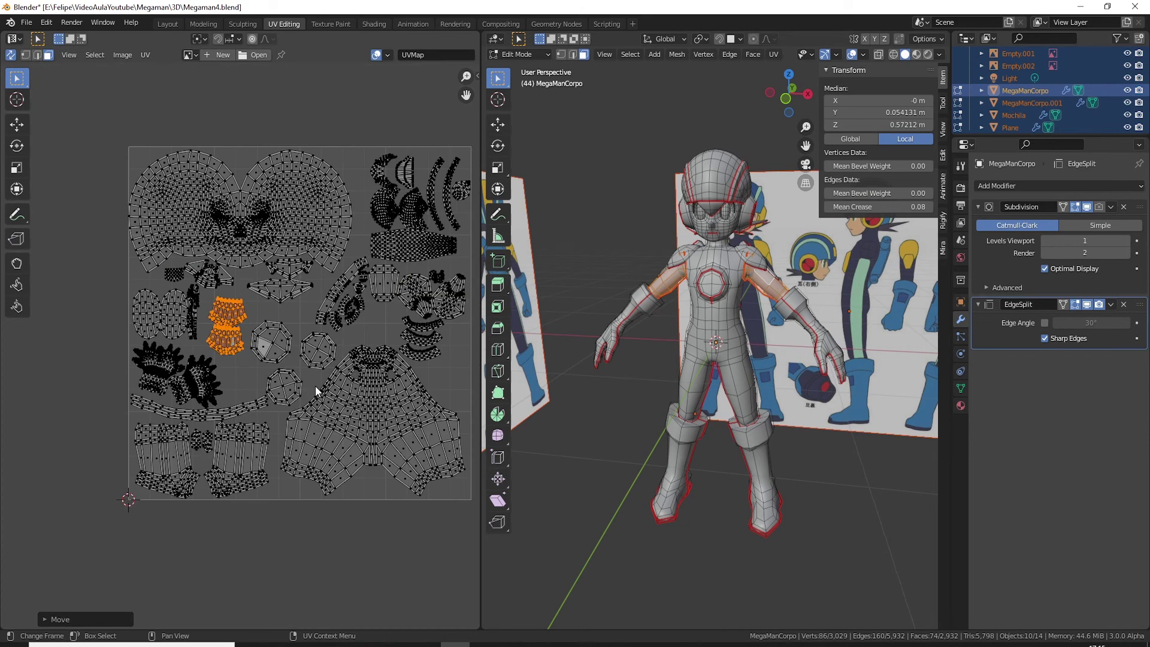
{"action": "left_click", "coordinate": [416, 246]}
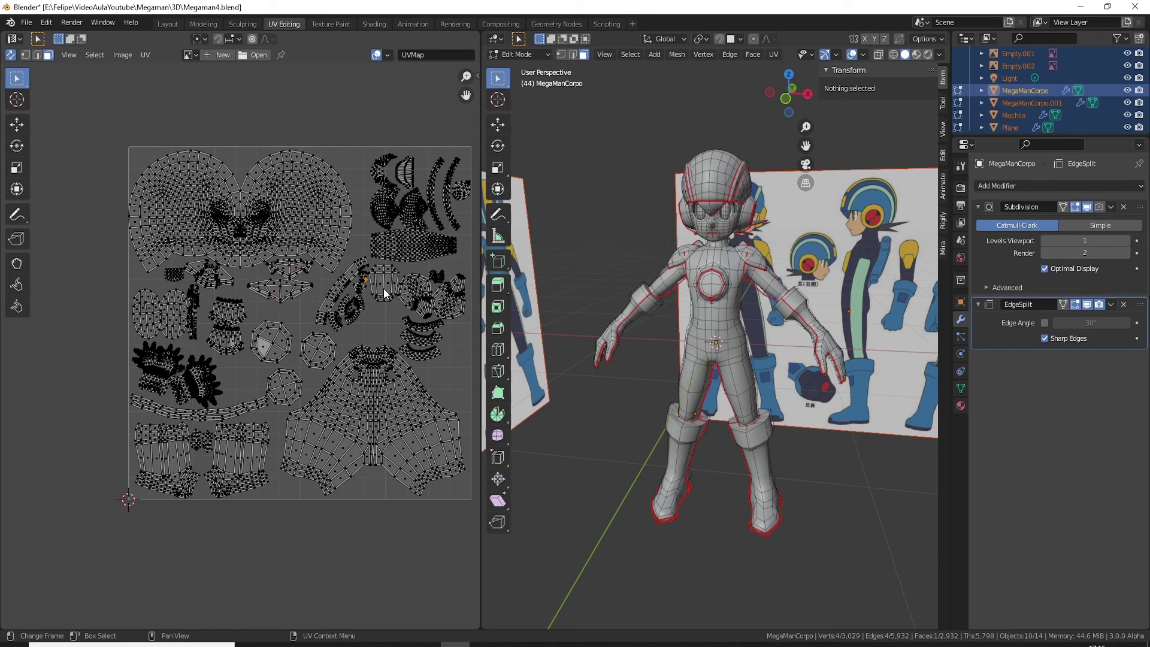
{"action": "left_click", "coordinate": [380, 408]}
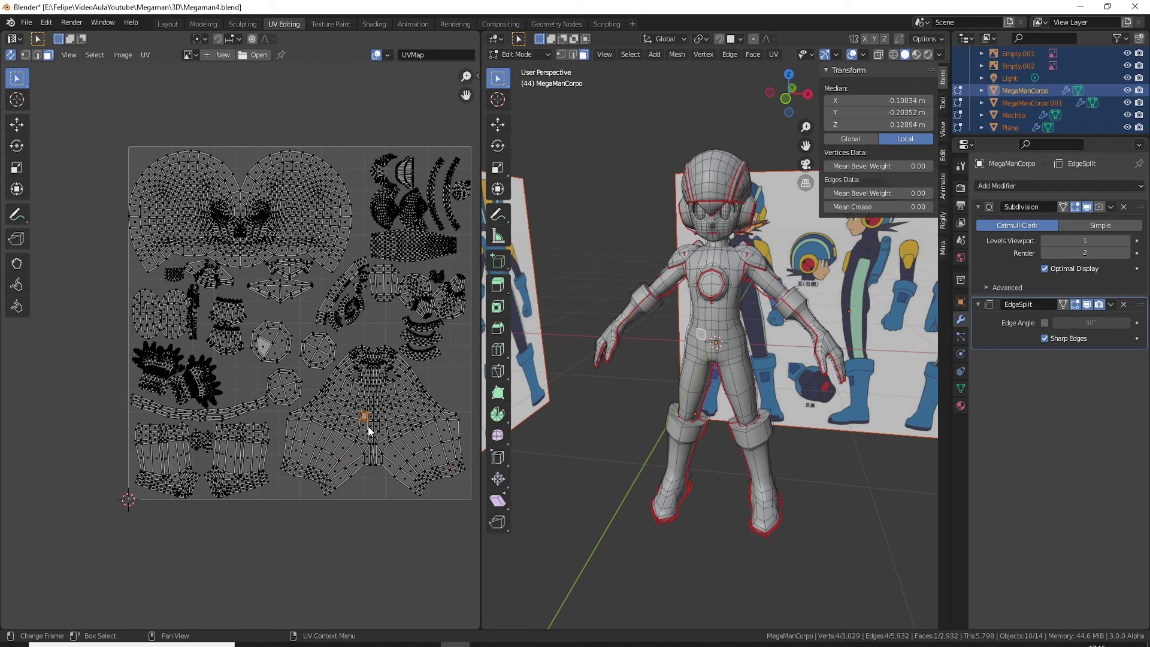
Step: Select the three curved chest-ring islands, then rotate, move and enlarge them
{"action": "scroll", "coordinate": [388, 431], "scroll_direction": "up", "scroll_amount": 2}
{"action": "scroll", "coordinate": [360, 407], "scroll_direction": "up", "scroll_amount": 3}
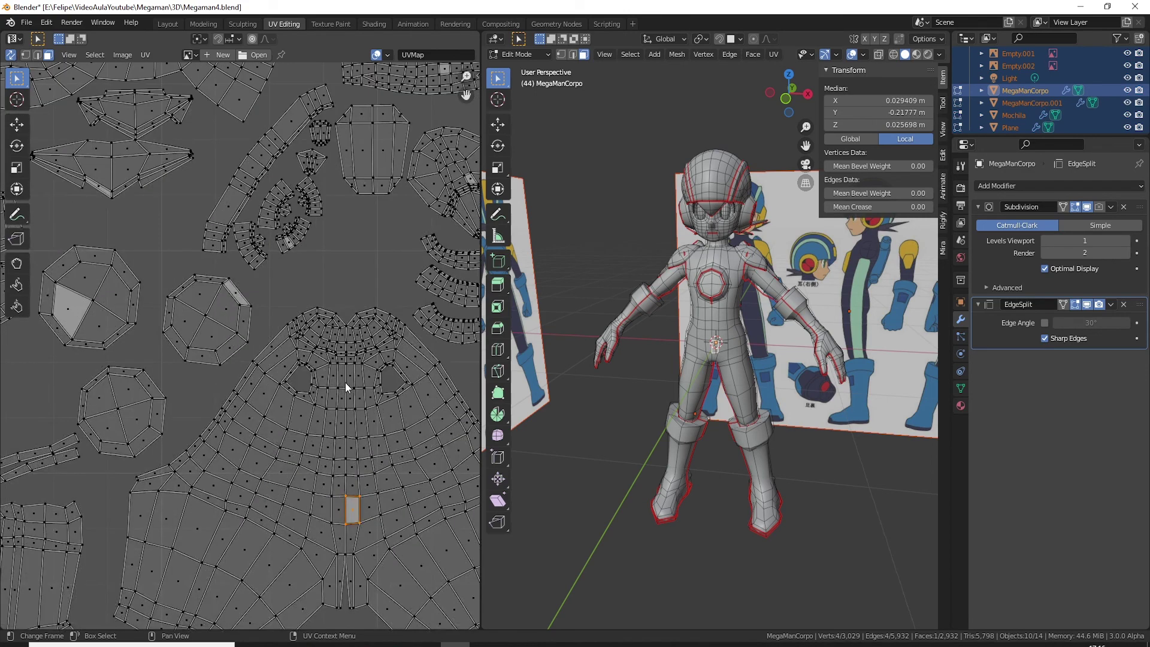
{"action": "scroll", "coordinate": [381, 371], "scroll_direction": "down", "scroll_amount": 5, "text": "ctrl"}
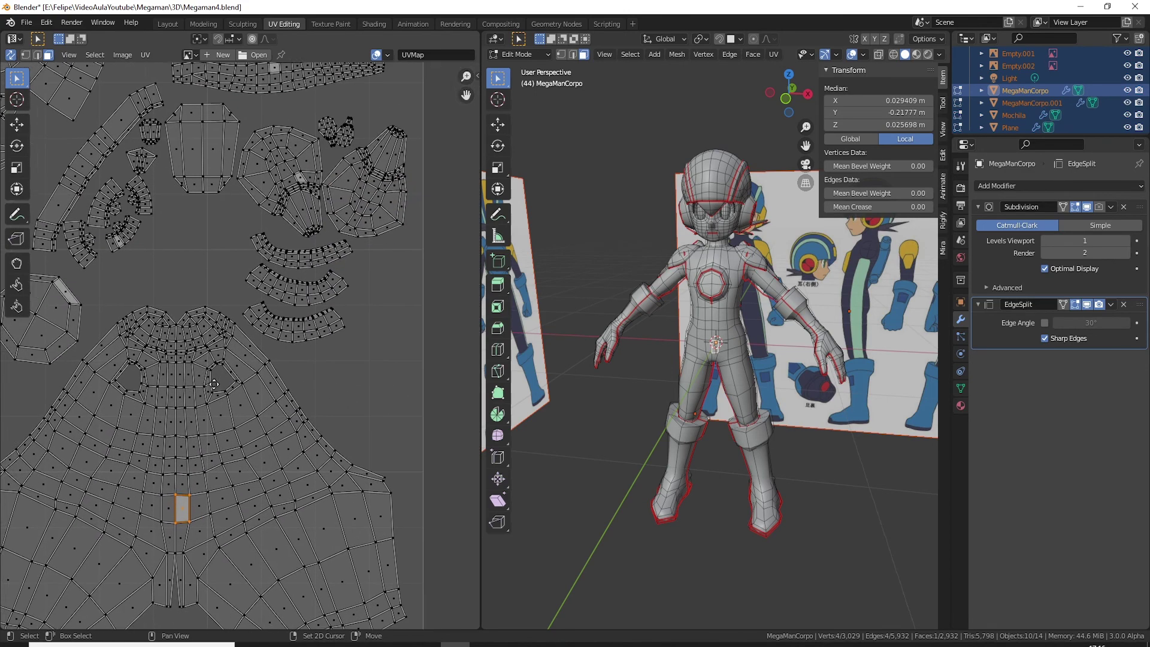
{"action": "left_click_drag", "start_coordinate": [351, 355], "coordinate": [299, 283]}
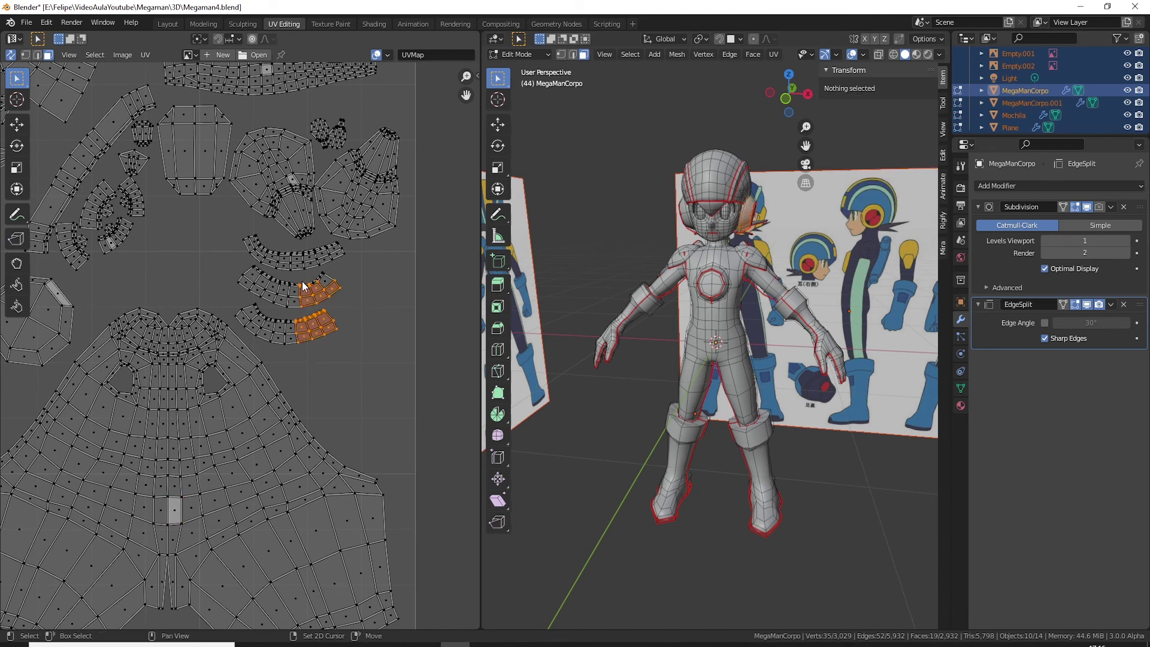
{"action": "key", "text": "l"}
{"action": "key", "text": "l"}
{"action": "key", "text": "l"}
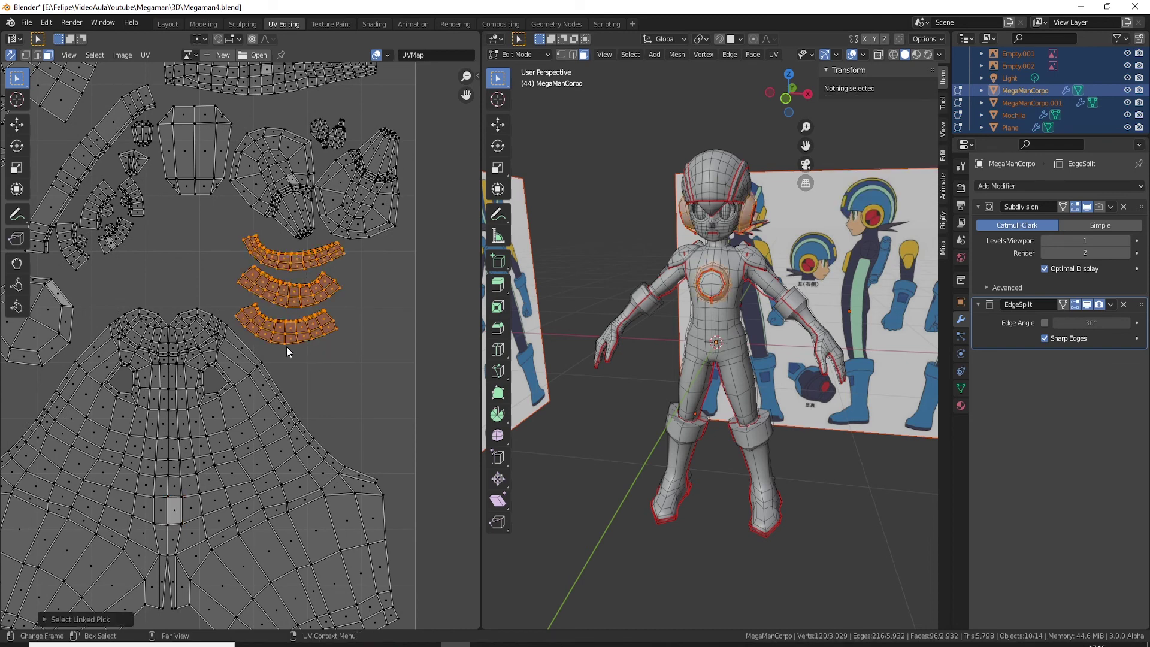
{"action": "key", "text": "r"}
{"action": "left_click", "coordinate": [397, 327]}
{"action": "key", "text": "g"}
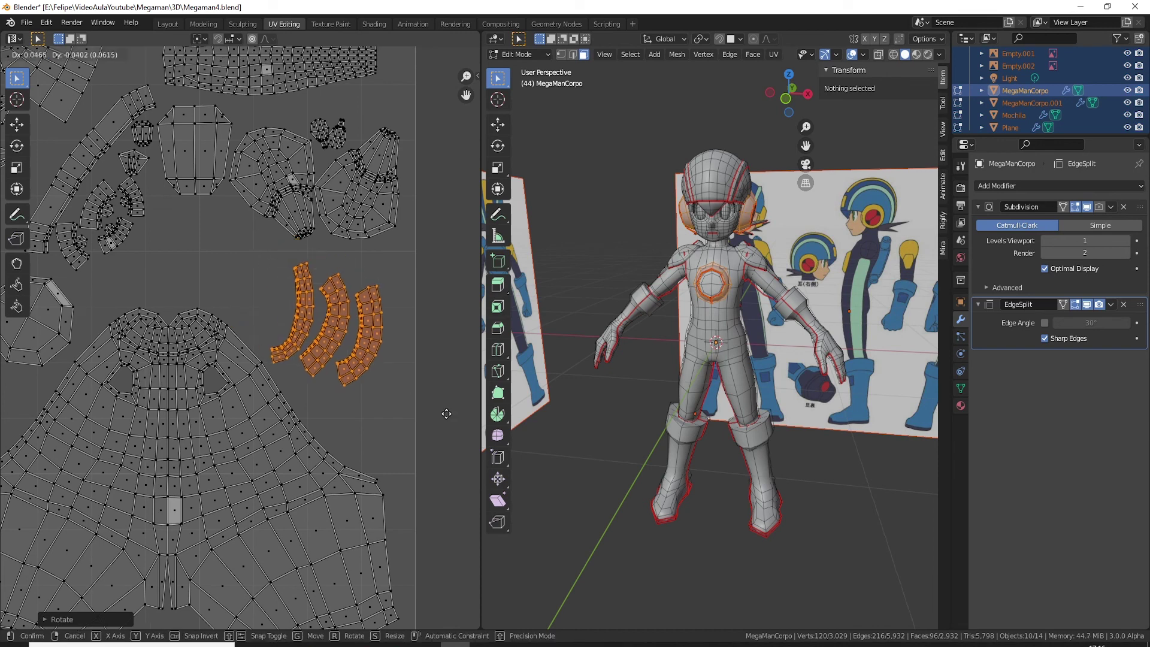
{"action": "left_click", "coordinate": [447, 414]}
{"action": "key", "text": "s"}
{"action": "left_click", "coordinate": [474, 376]}
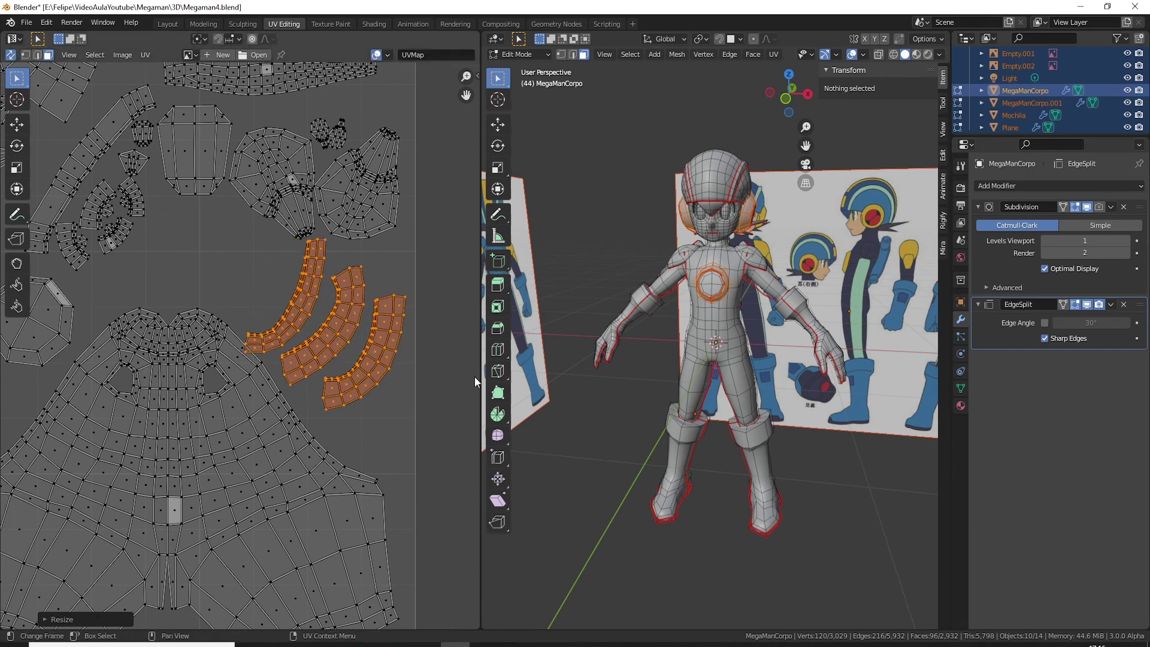
Step: Re-angle and reposition the three arc islands beside the torso island
{"action": "key", "text": "r"}
{"action": "left_click", "coordinate": [232, 342]}
{"action": "key", "text": "g"}
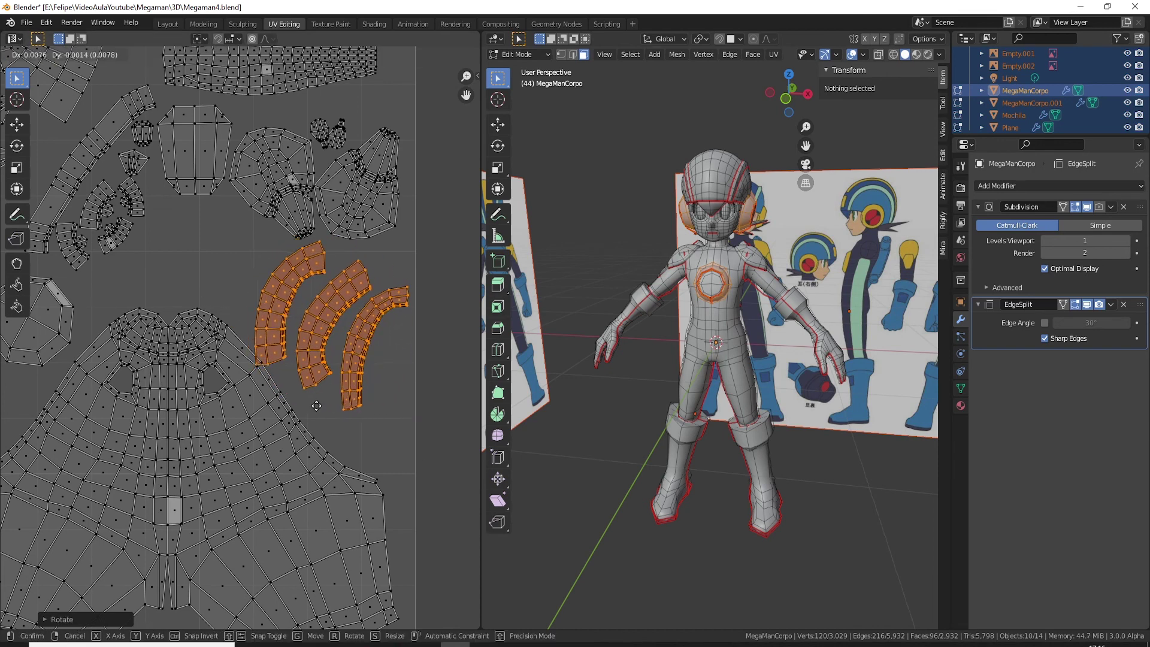
{"action": "left_click", "coordinate": [321, 408]}
{"action": "key", "text": "r"}
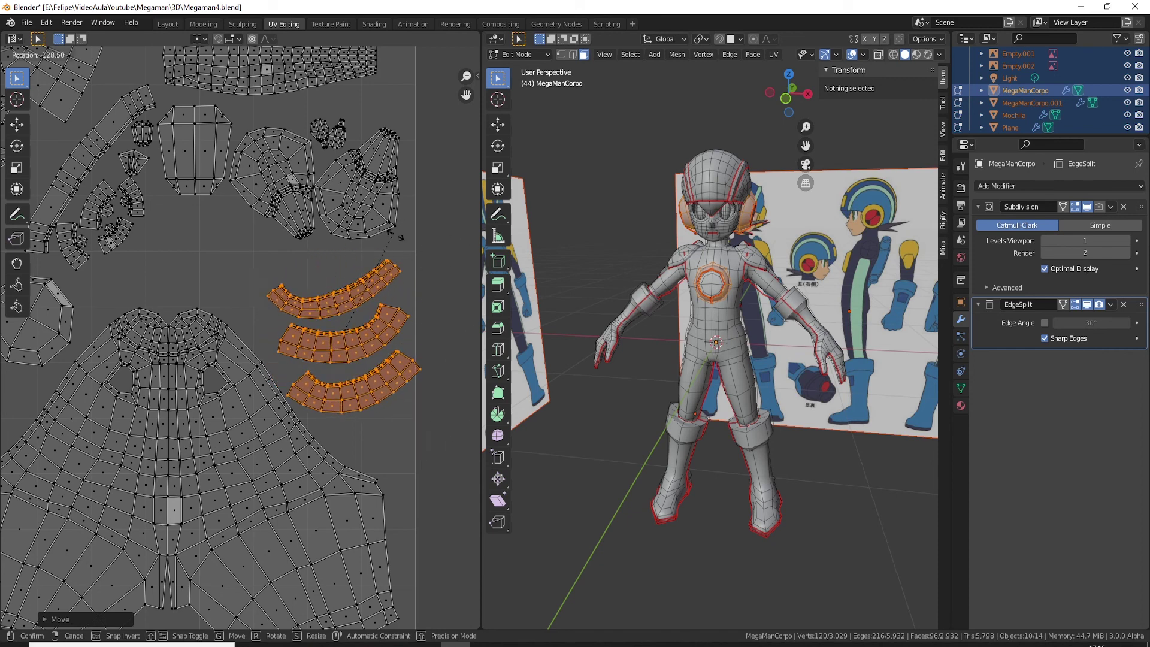
{"action": "left_click", "coordinate": [355, 224]}
{"action": "key", "text": "g"}
{"action": "left_click", "coordinate": [393, 296]}
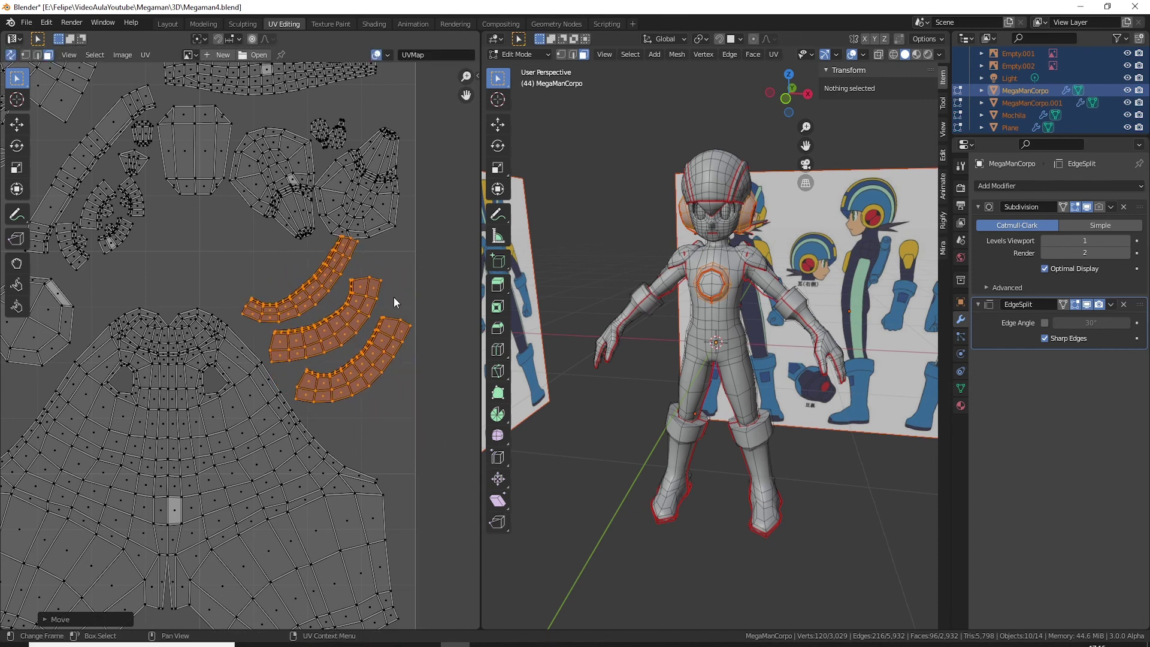
Step: Fine-tune the arcs' rotation, position and size, then clear the selection
{"action": "key", "text": "r"}
{"action": "left_click", "coordinate": [401, 311]}
{"action": "key", "text": "g"}
{"action": "left_click", "coordinate": [415, 335]}
{"action": "key", "text": "s"}
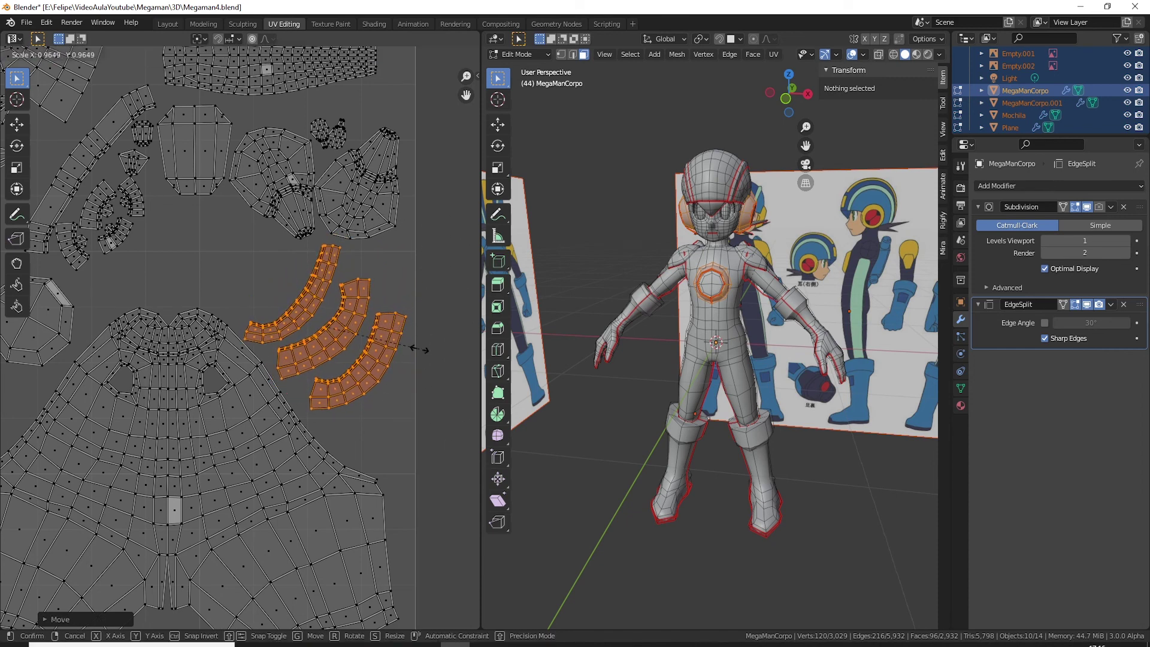
{"action": "left_click", "coordinate": [420, 349]}
{"action": "key", "text": "g"}
{"action": "left_click", "coordinate": [431, 407]}
Step: Select the boxy six-sided island, move it lower and enlarge it slightly
{"action": "scroll", "coordinate": [435, 413], "scroll_direction": "down", "scroll_amount": 5}
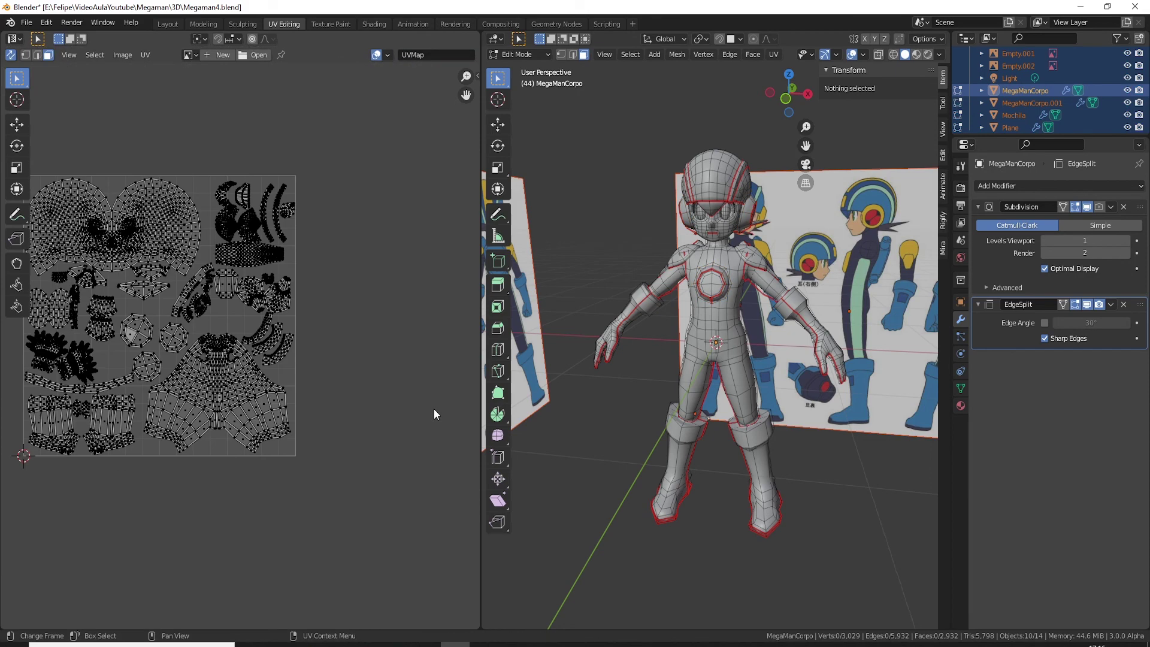
{"action": "scroll", "coordinate": [302, 321], "scroll_direction": "up", "scroll_amount": 4}
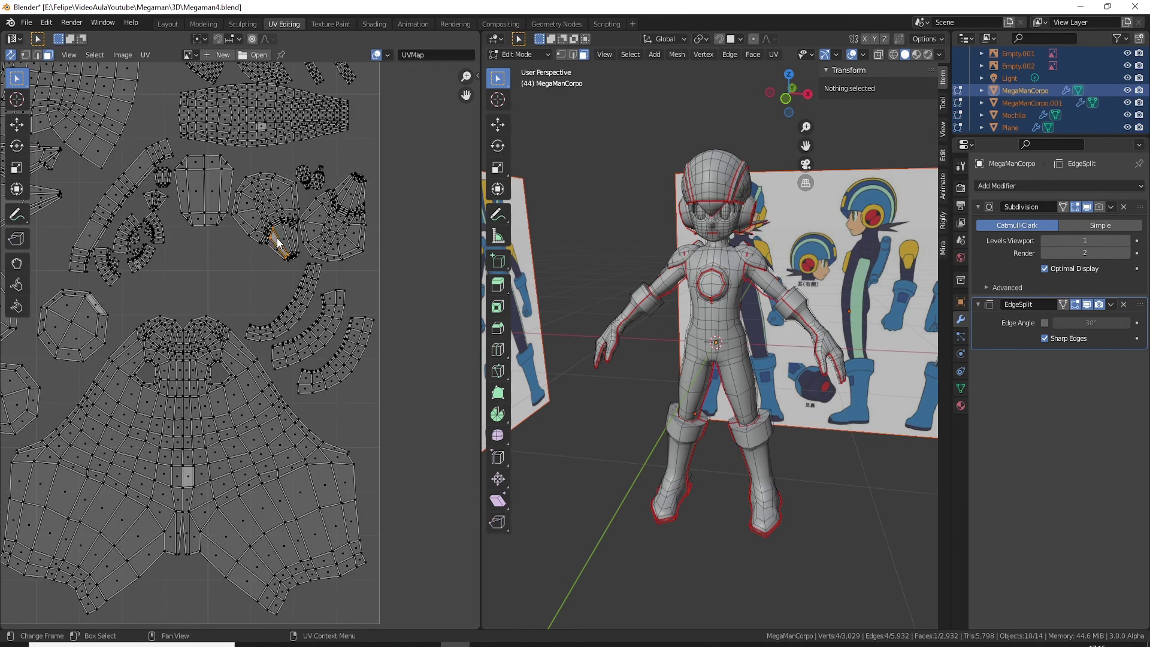
{"action": "key", "text": "l"}
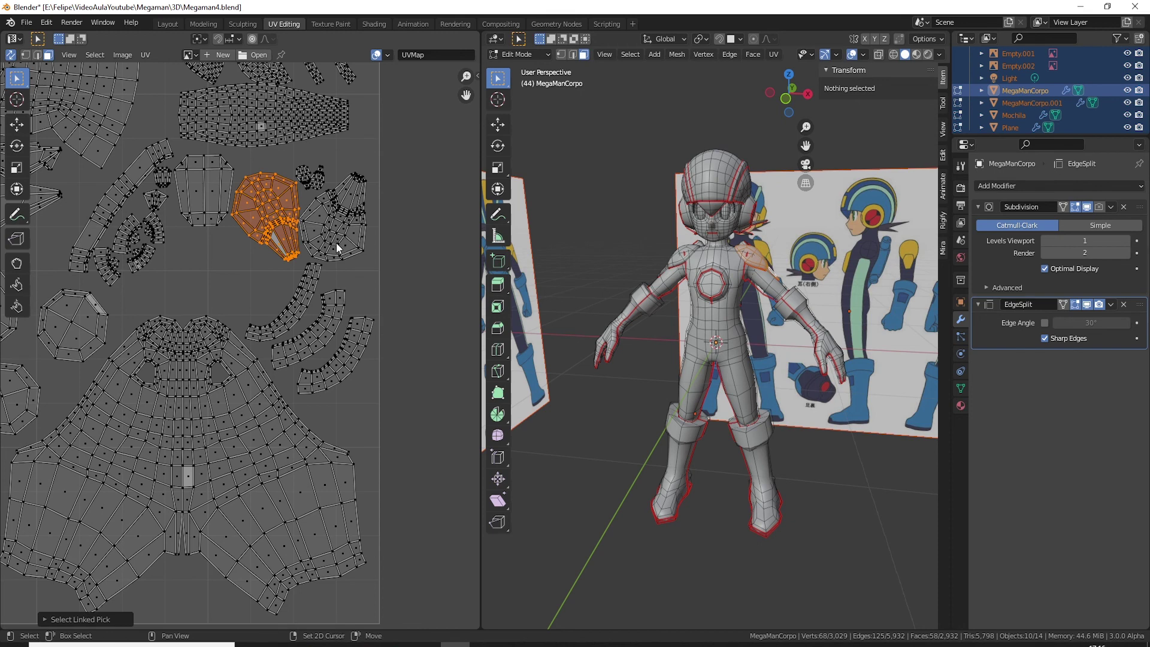
{"action": "left_click", "coordinate": [215, 209]}
{"action": "key", "text": "l"}
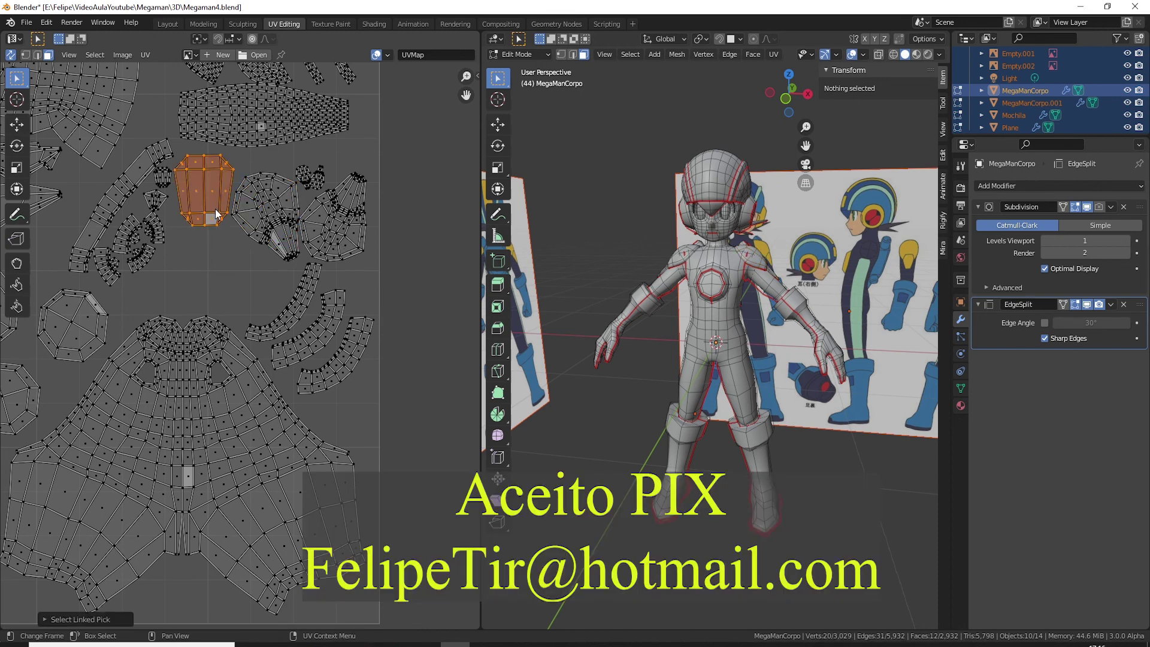
{"action": "key", "text": "g"}
{"action": "left_click", "coordinate": [212, 275]}
{"action": "key", "text": "s"}
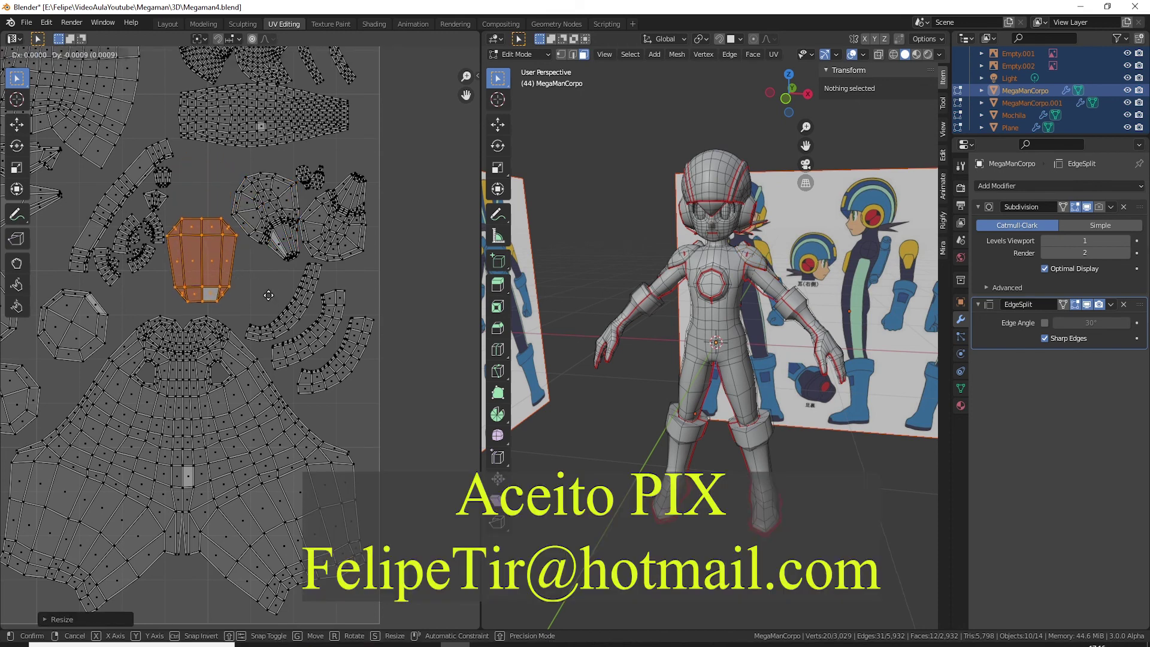
{"action": "left_click", "coordinate": [276, 301]}
{"action": "key", "text": "s"}
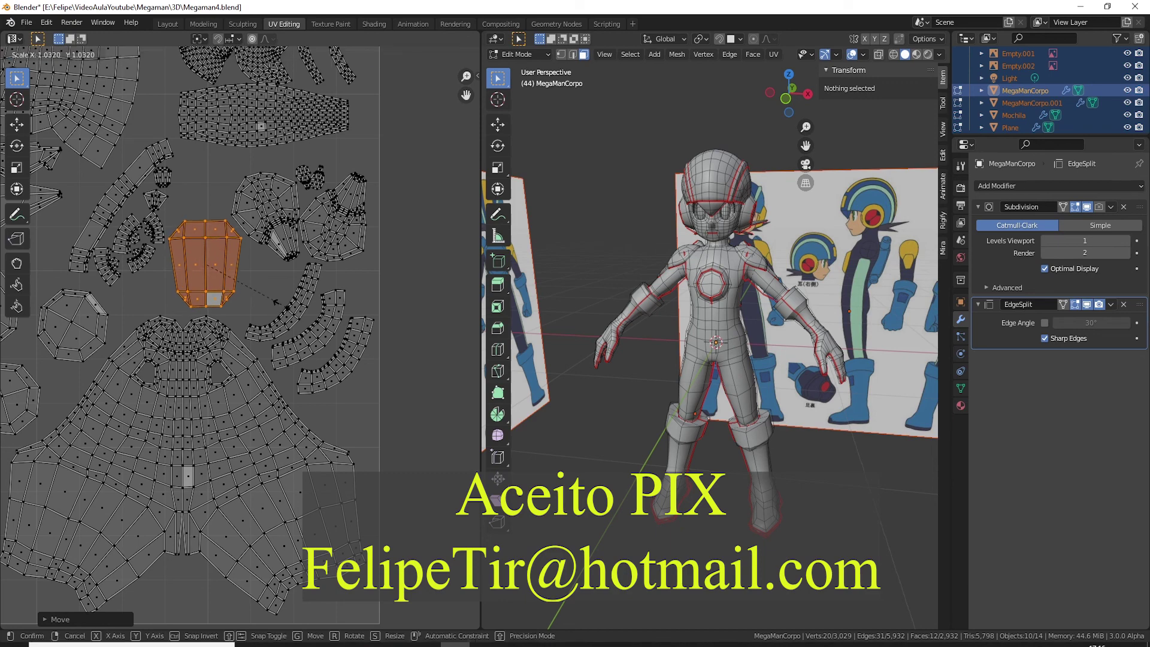
{"action": "key", "text": "g"}
{"action": "left_click", "coordinate": [286, 307]}
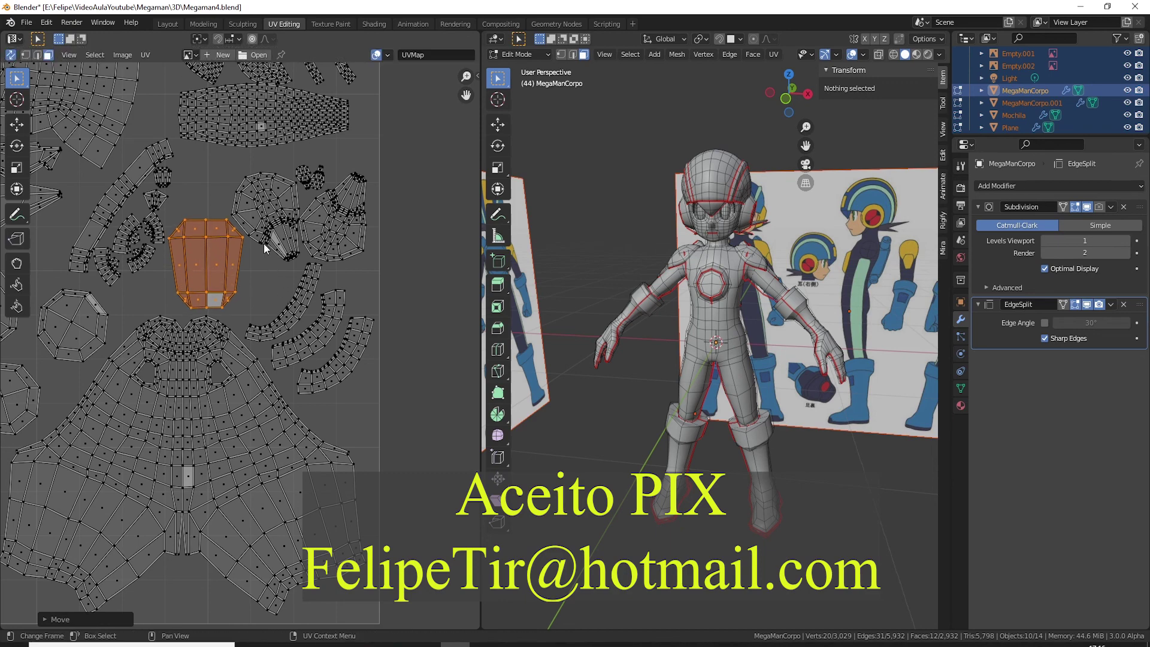
Step: Reframe the UV layout, then move the boxy island down again and enlarge it
{"action": "key", "text": "Home"}
{"action": "scroll", "coordinate": [286, 232], "scroll_direction": "up", "scroll_amount": 3}
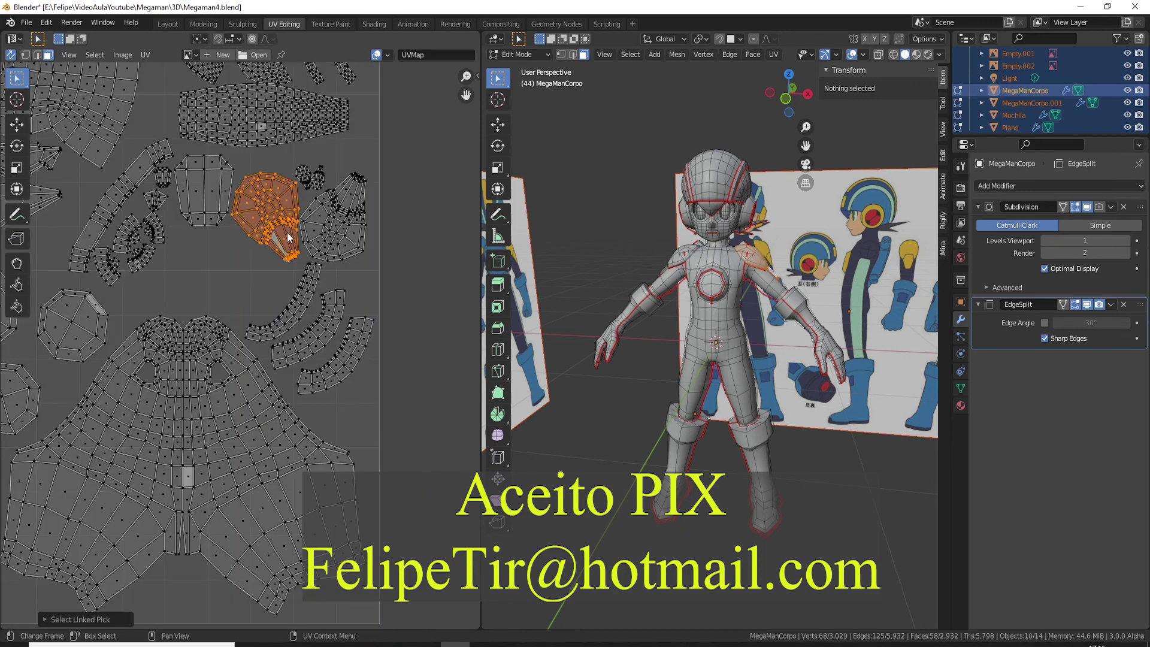
{"action": "left_click", "coordinate": [213, 206]}
{"action": "key", "text": "l"}
{"action": "key", "text": "g"}
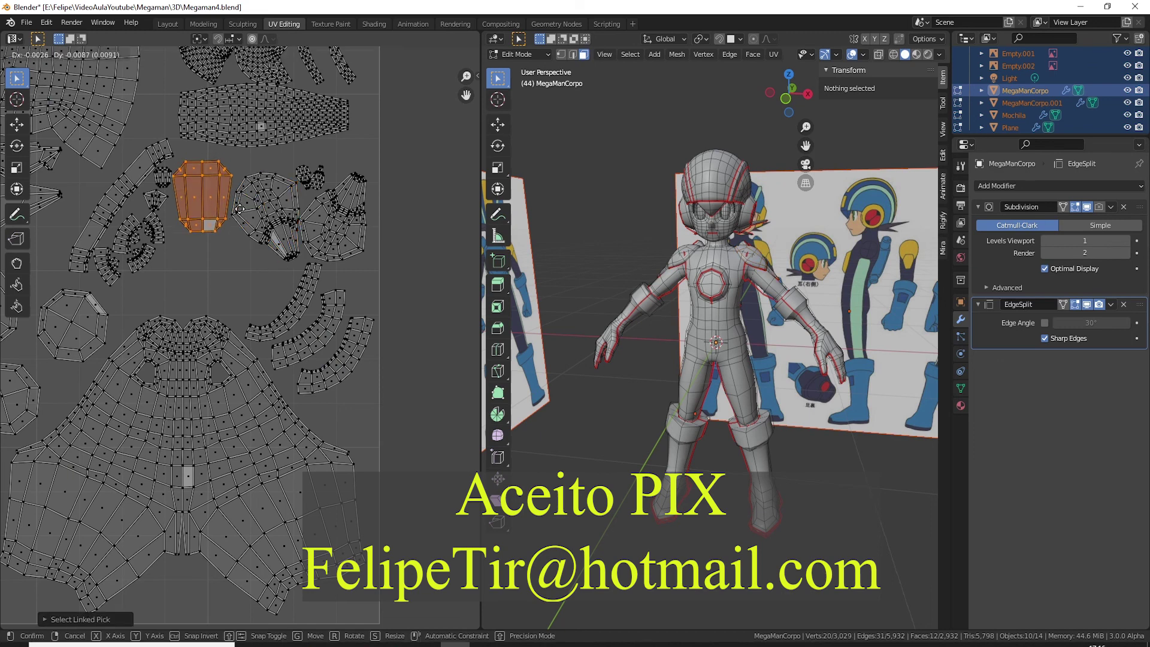
{"action": "left_click", "coordinate": [213, 276]}
{"action": "key", "text": "s"}
{"action": "left_click", "coordinate": [273, 292]}
Step: Cancel an extra move, nudge the boxy island into its final spot and deselect it
{"action": "key", "text": "g"}
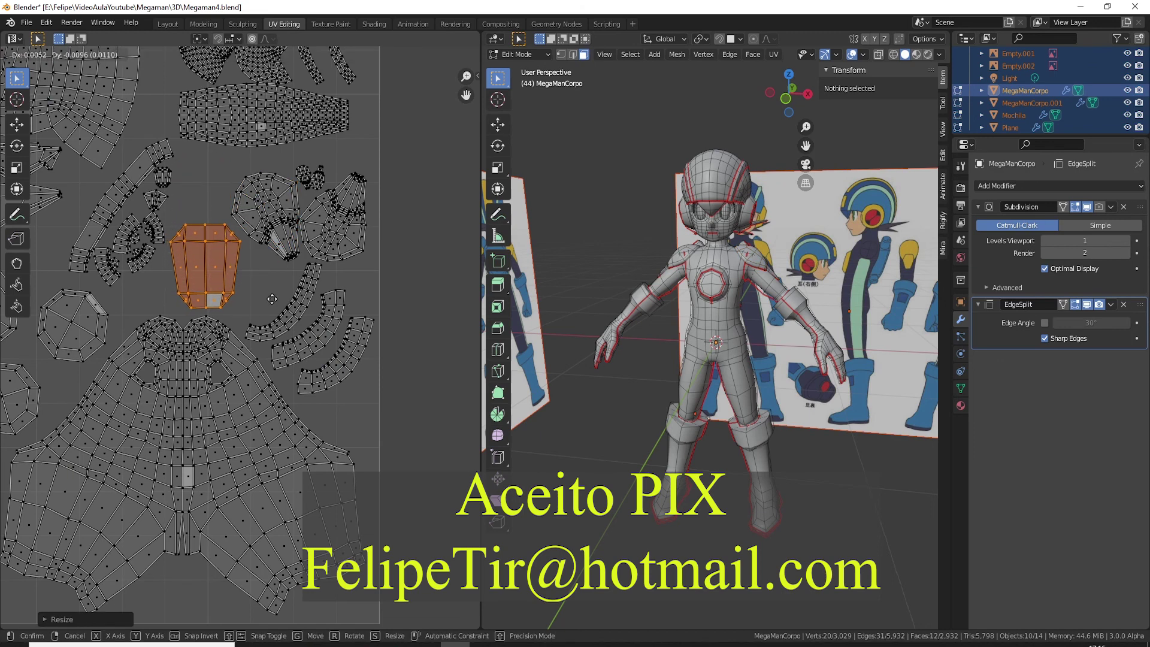
{"action": "right_click", "coordinate": [274, 298]}
{"action": "key", "text": "s"}
{"action": "left_click", "coordinate": [283, 307]}
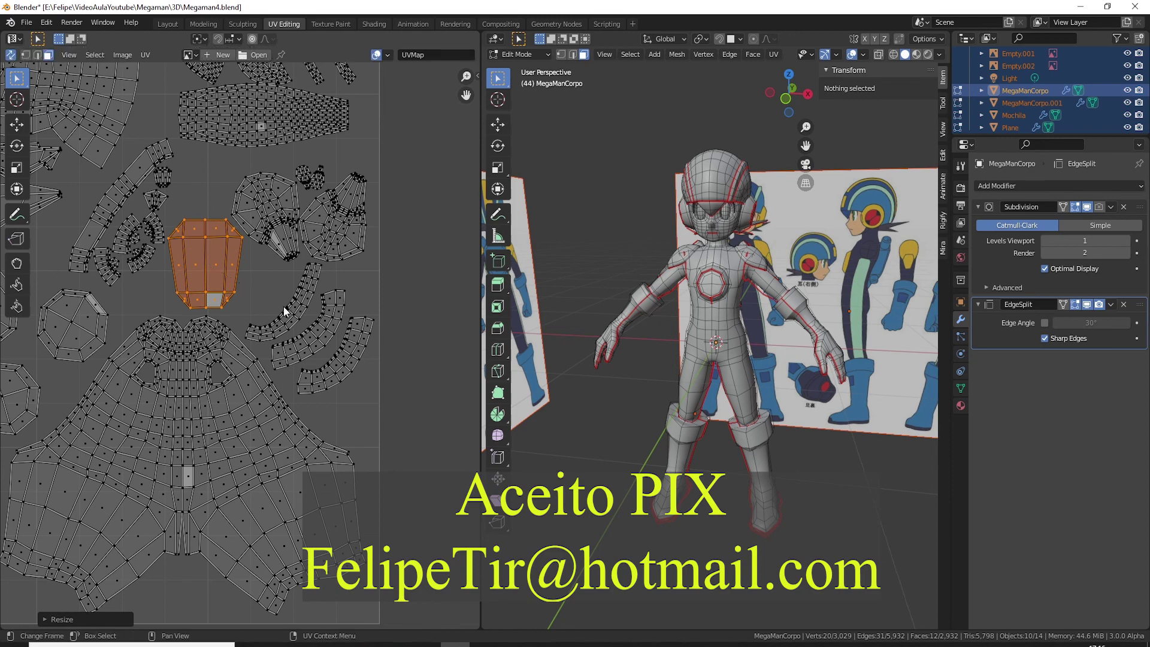
{"action": "left_click", "coordinate": [285, 306]}
{"action": "scroll", "coordinate": [293, 251], "scroll_direction": "down", "scroll_amount": 2}
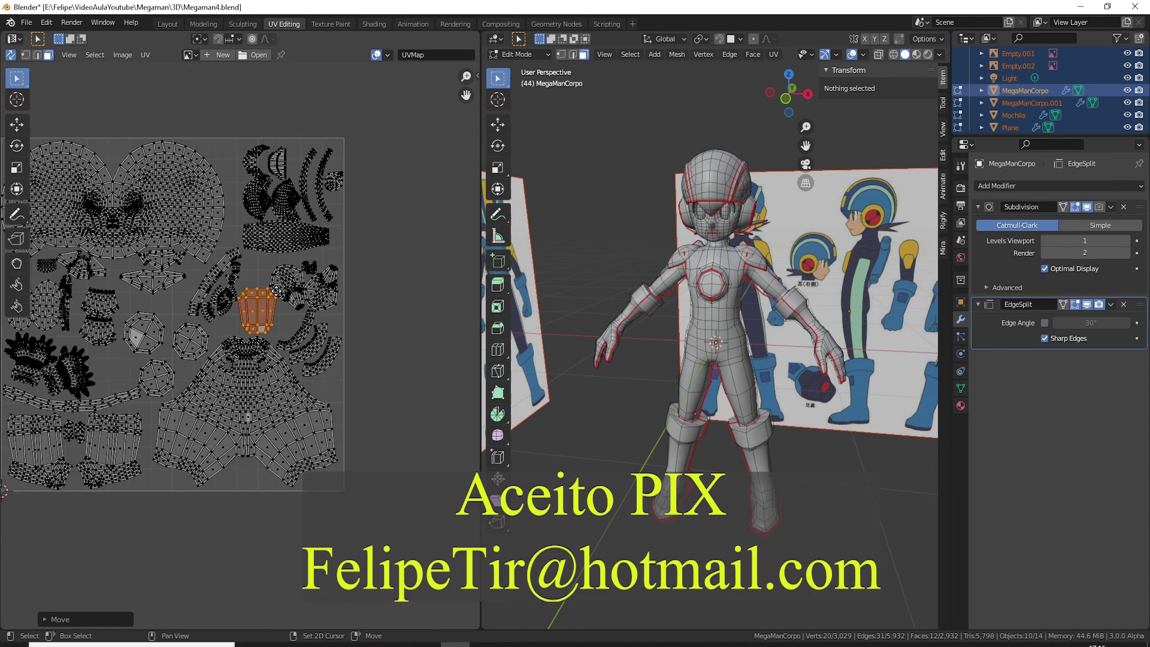
{"action": "scroll", "coordinate": [300, 204], "scroll_direction": "down", "scroll_amount": 1}
{"action": "left_click", "coordinate": [288, 105]}
{"action": "scroll", "coordinate": [306, 205], "scroll_direction": "down", "scroll_amount": 2}
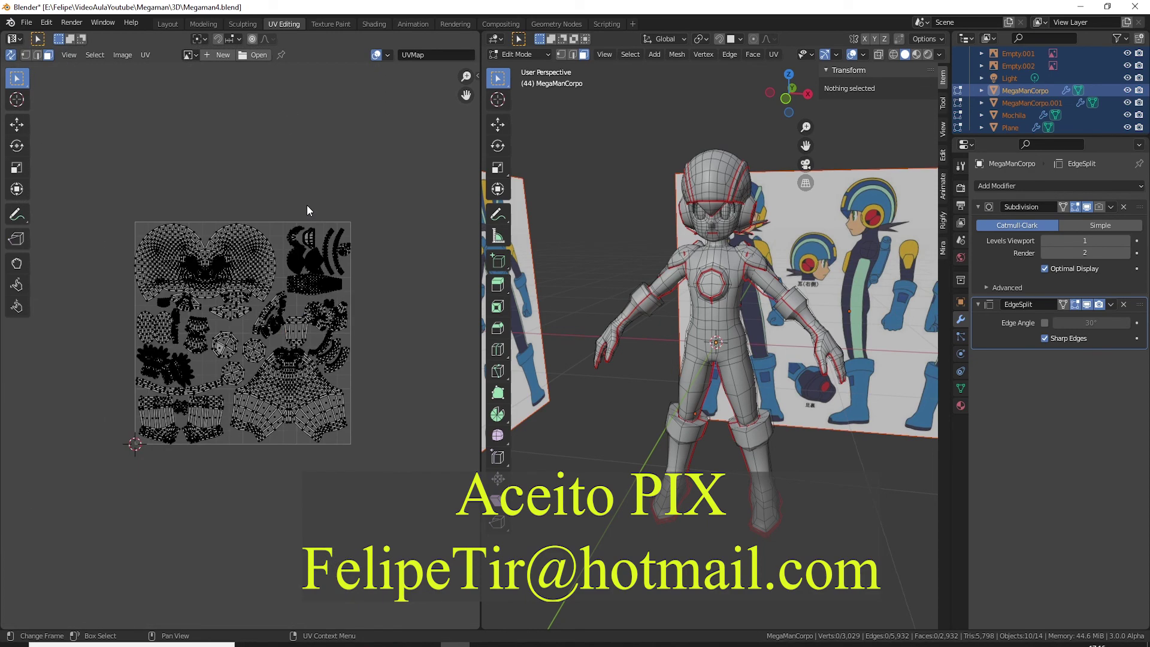